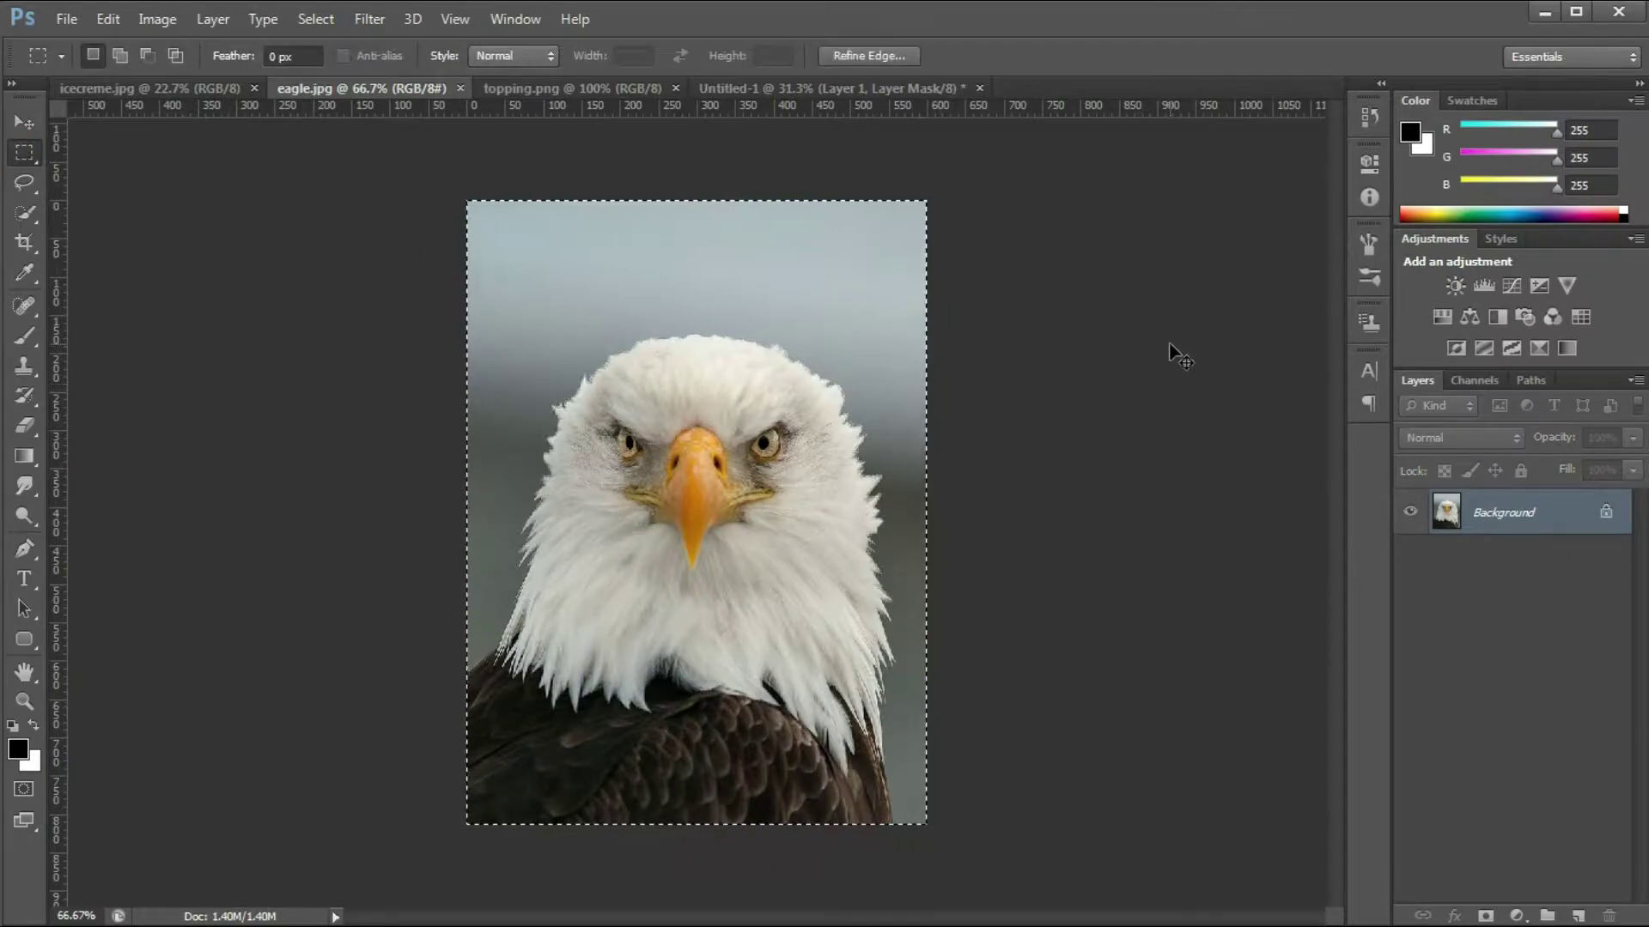
# Step: Paste the copied eagle photo into the Untitled-1 document, enlarge it slightly and position it over the ice cream scoop
pyautogui.click(901, 88)
pyautogui.hotkey('ctrl', 'v')
pyautogui.hotkey('ctrl', 't')
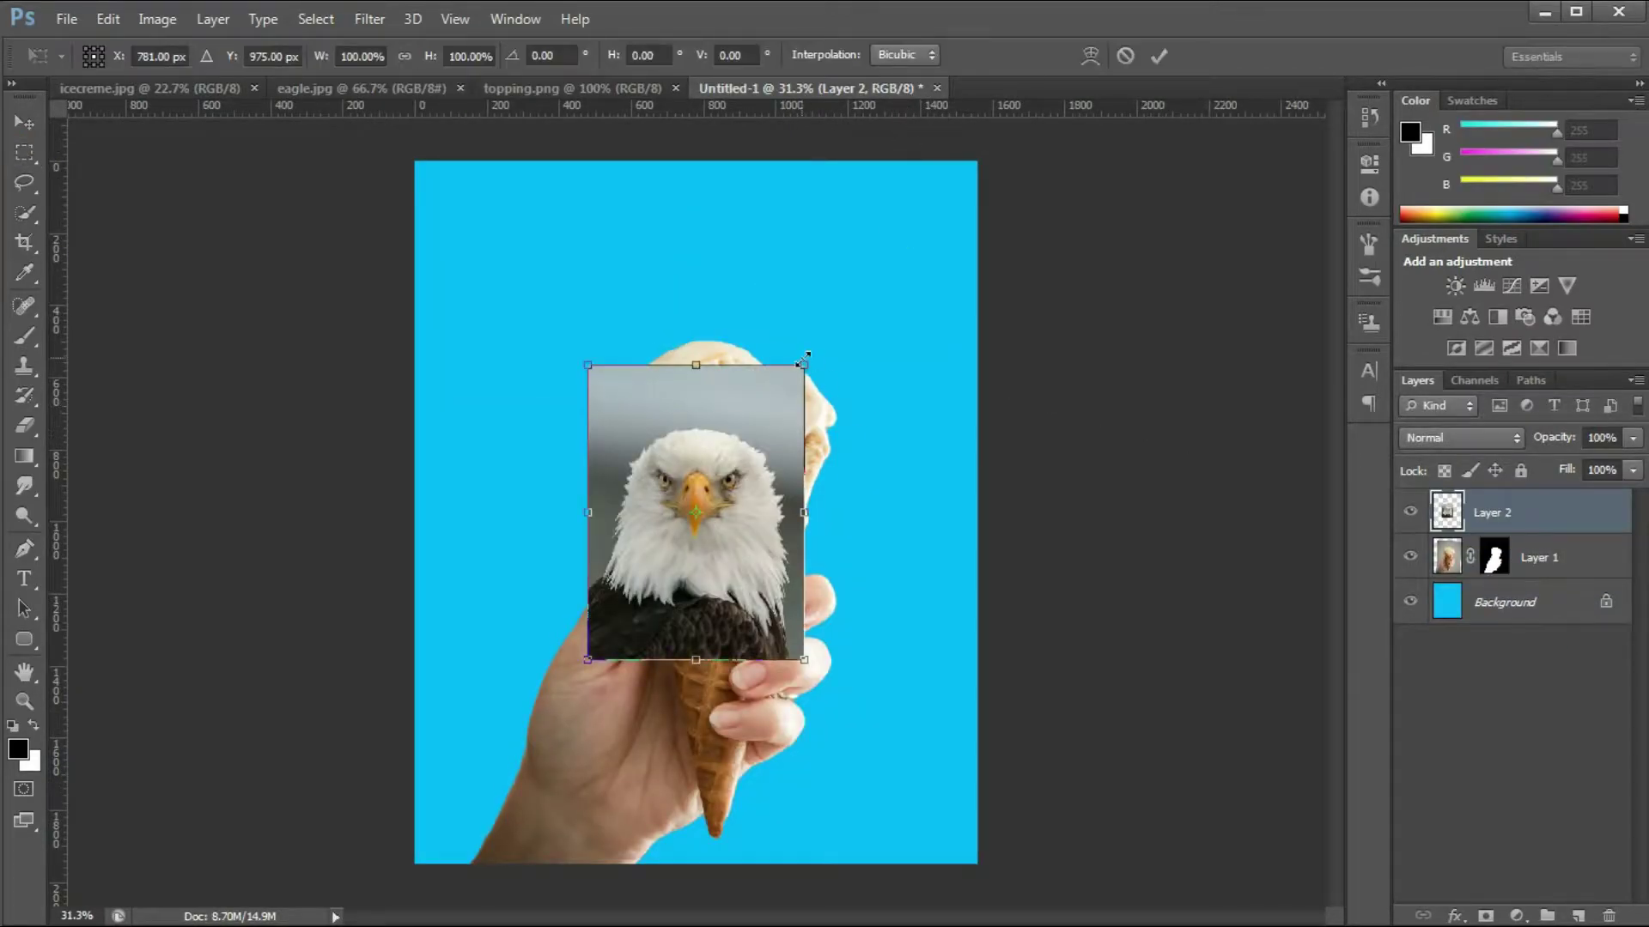
pyautogui.moveTo(804, 367); pyautogui.dragTo(830, 334)
pyautogui.moveTo(751, 540); pyautogui.dragTo(776, 388)
pyautogui.press('Return')
# Step: Select the eagle's white head with the Quick Selection tool and turn the selection into a mask on Layer 2
pyautogui.scroll(2, 739, 330)
pyautogui.scroll(3, 739, 328)
pyautogui.click(25, 213)
pyautogui.moveTo(633, 249)
pyautogui.mouseDown()
pyautogui.moveTo(666, 371)
pyautogui.moveTo(736, 497)
pyautogui.mouseUp()
pyautogui.click(1485, 916)
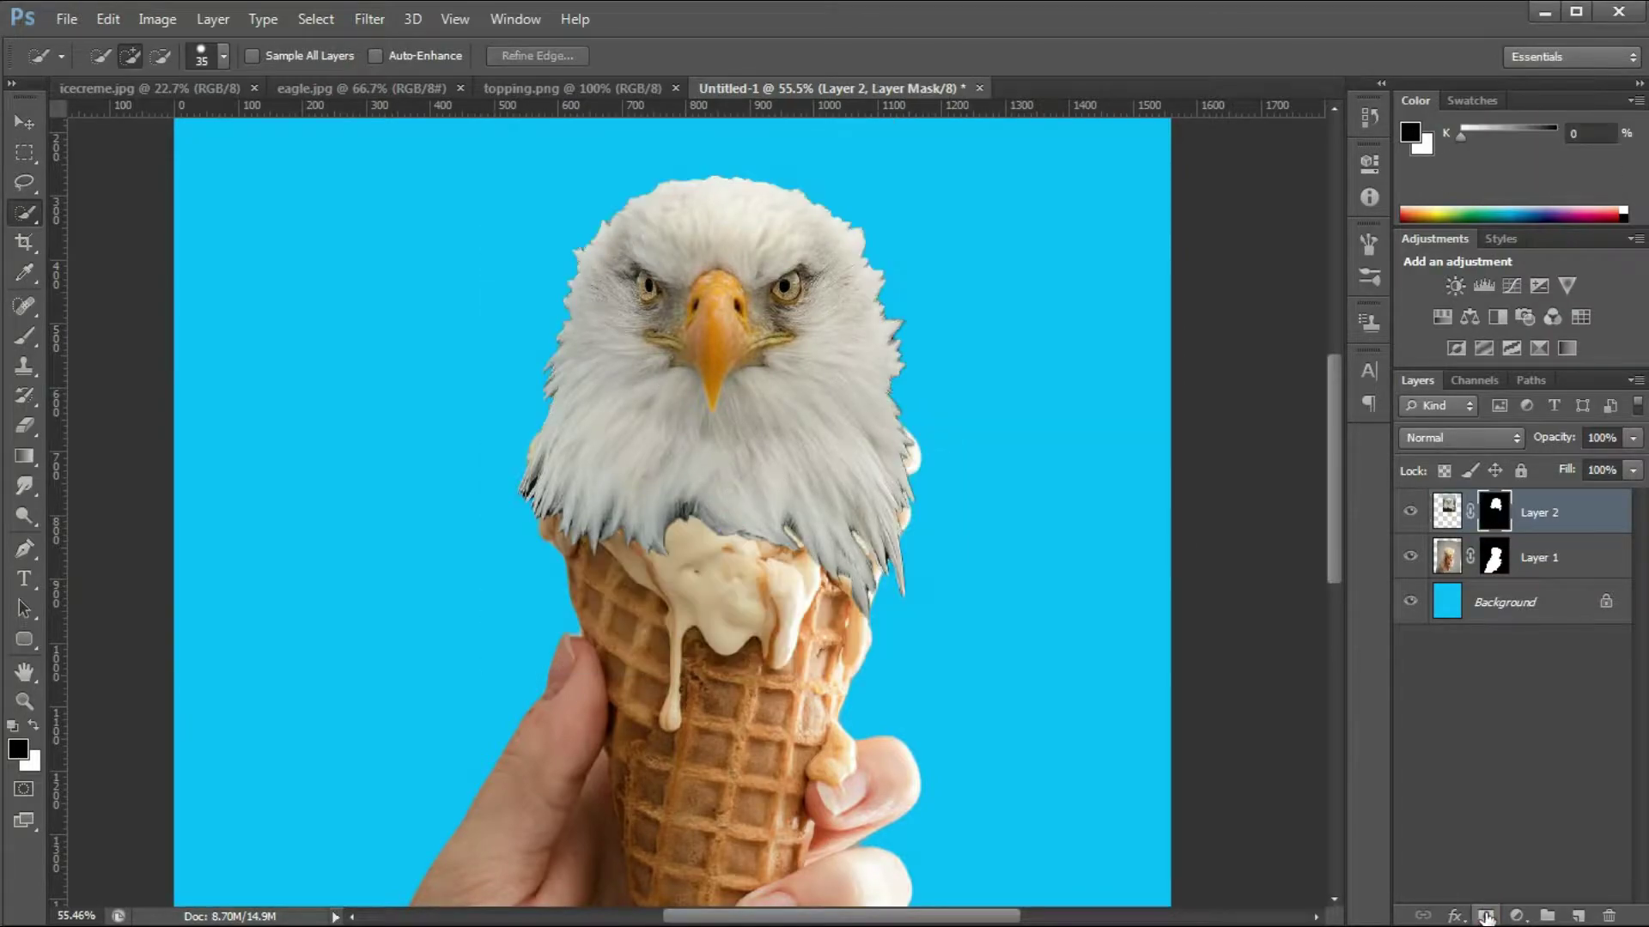
# Step: Refine Layer 2's mask edge with Smart Radius on and a radius of 2.6, brushing around the feathered outline
pyautogui.scroll(1, 786, 300)
pyautogui.doubleClick(1494, 512)
pyautogui.click(1247, 417)
pyautogui.click(1488, 230)
pyautogui.click(1516, 433)
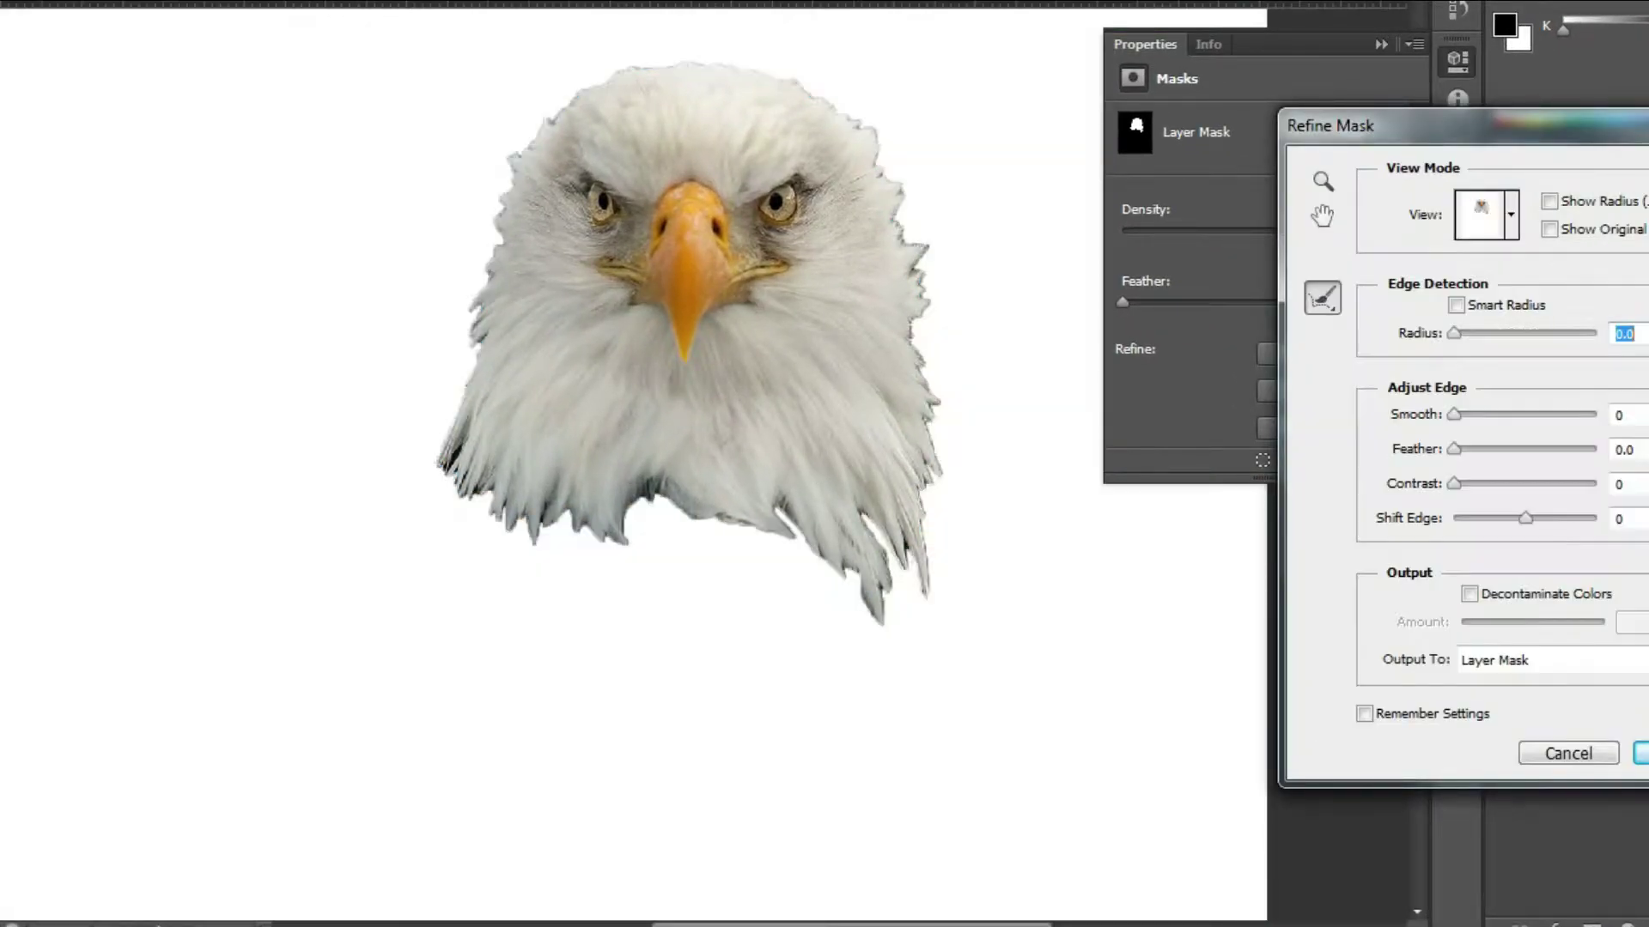
pyautogui.moveTo(704, 73)
pyautogui.mouseDown()
pyautogui.moveTo(570, 140)
pyautogui.moveTo(524, 541)
pyautogui.moveTo(918, 601)
pyautogui.moveTo(813, 75)
pyautogui.moveTo(480, 230)
pyautogui.moveTo(483, 243)
pyautogui.mouseUp()
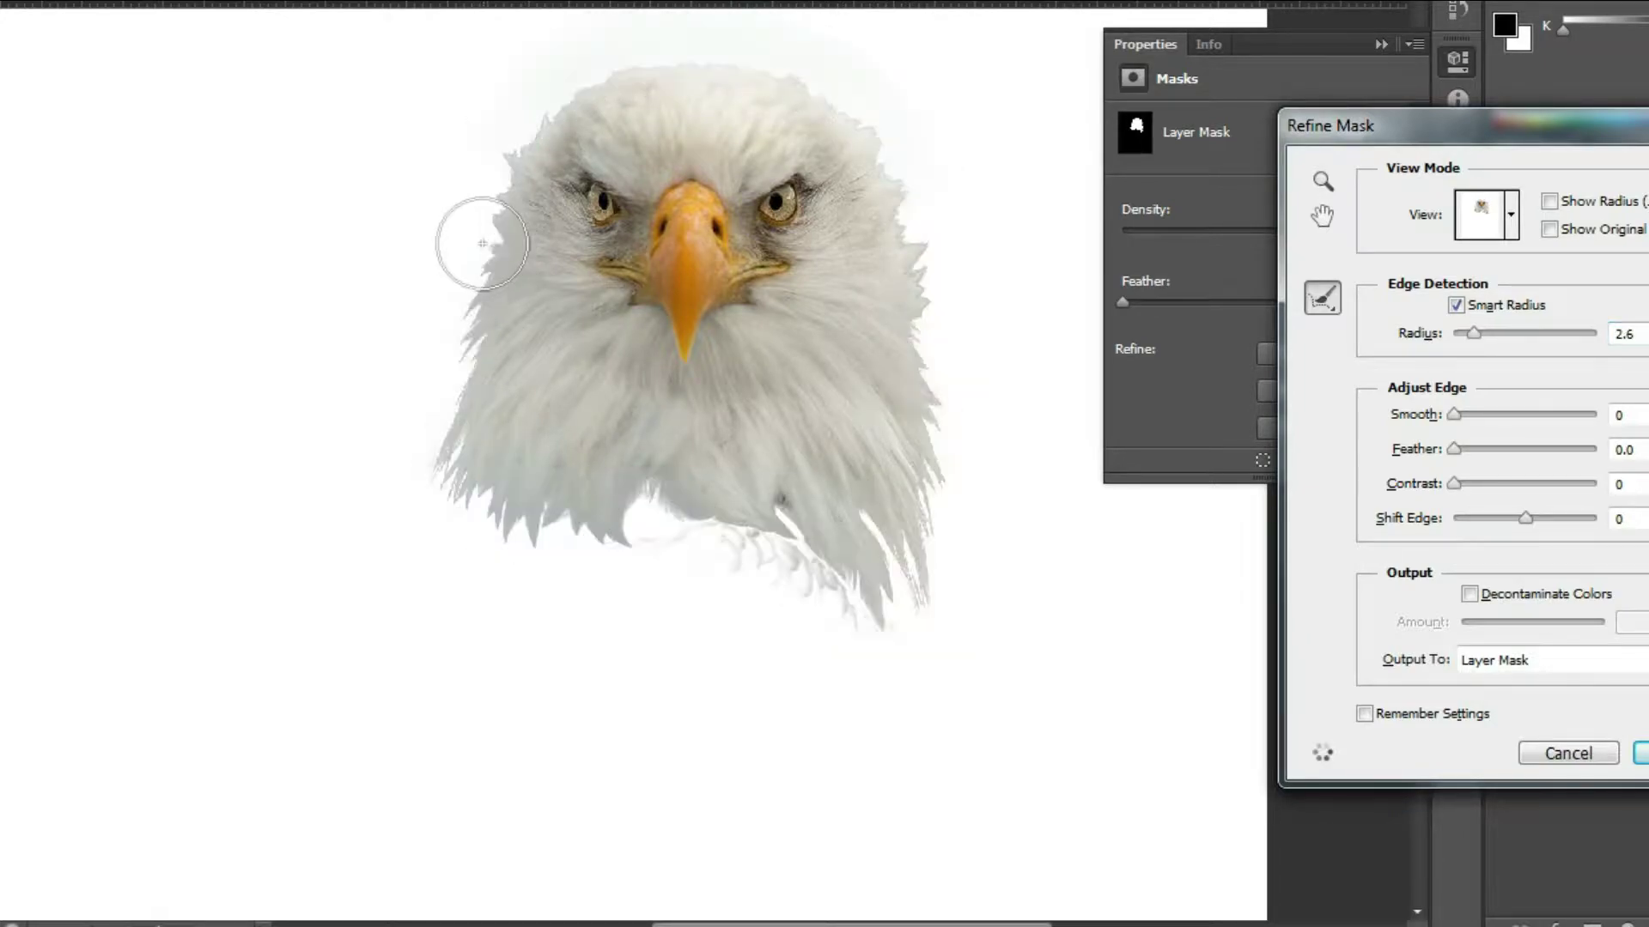
pyautogui.click(1526, 518)
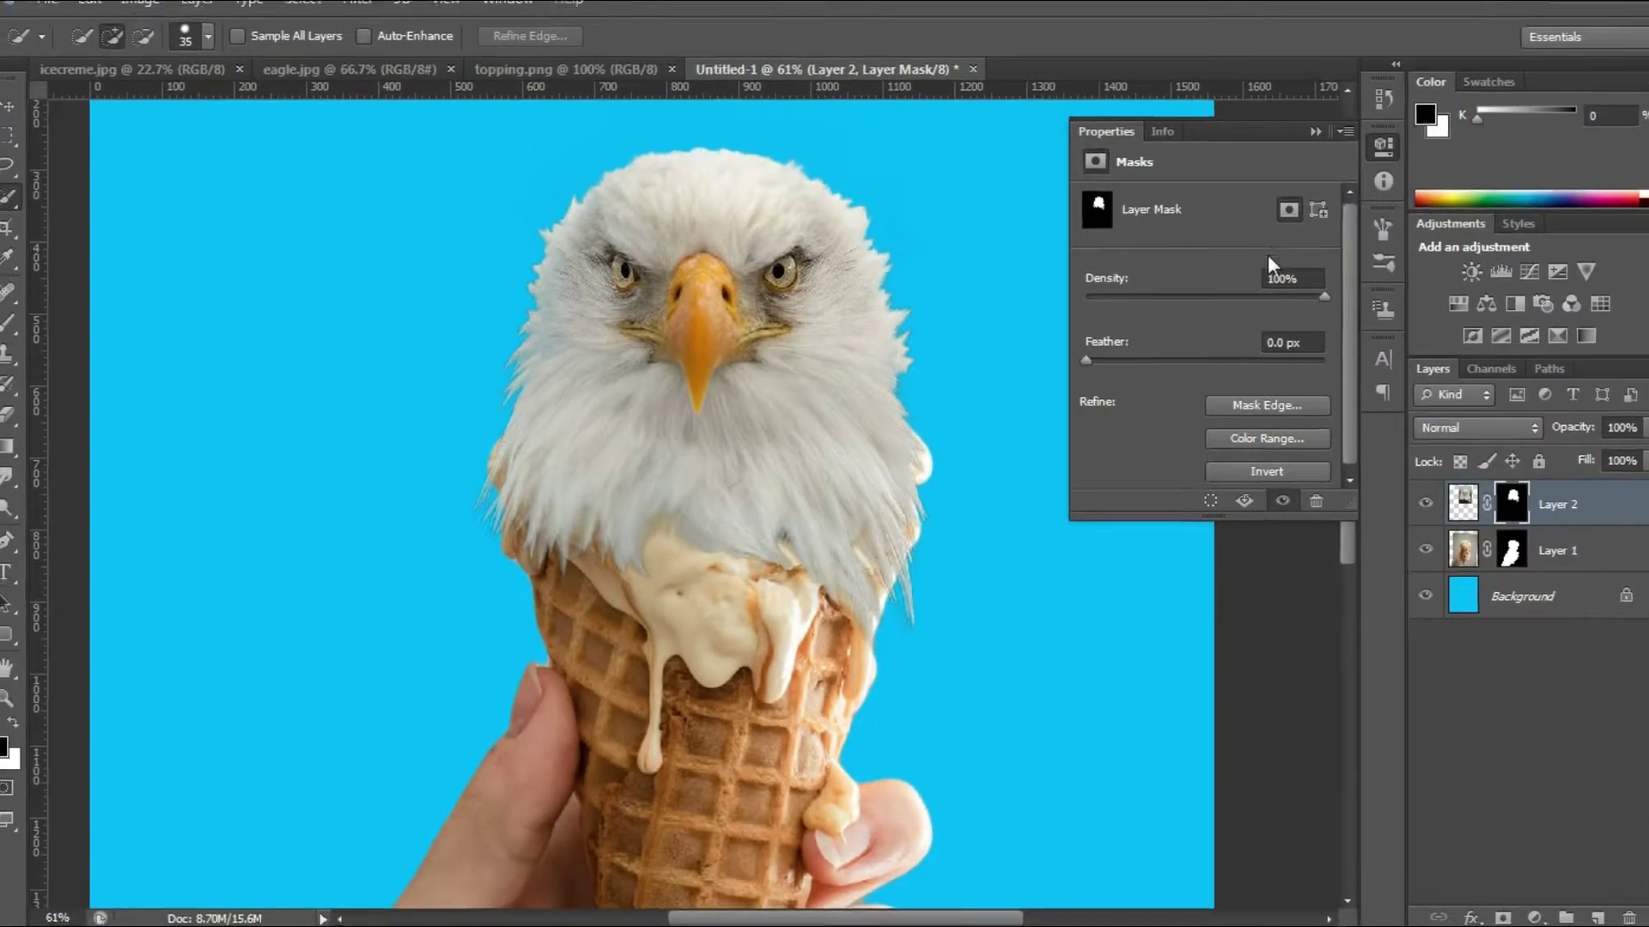
# Step: Scale the masked eagle head slightly so it fits over the ice cream scoop
pyautogui.hotkey('ctrl', 't')
pyautogui.moveTo(963, 710); pyautogui.dragTo(974, 728)
pyautogui.press('Return')
pyautogui.scroll(-7, 700, 413)
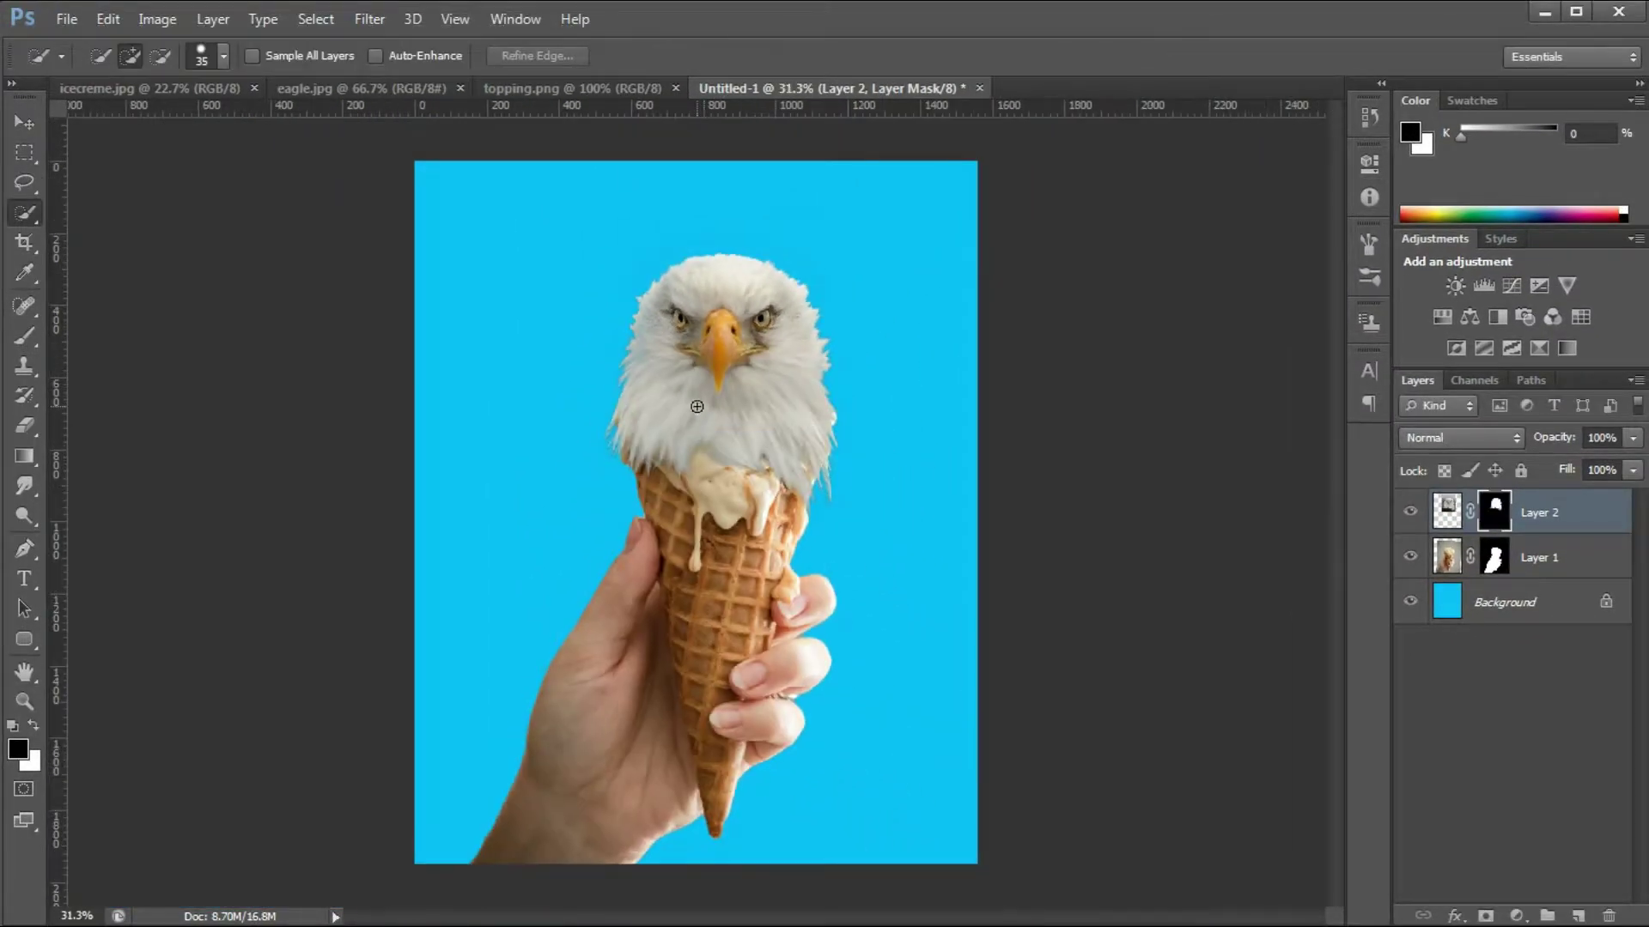
# Step: Brush black over the leftover edges on Layer 2's mask around the lower feathers, and apply the mask to the layer
pyautogui.scroll(1, 701, 413)
pyautogui.click(24, 337)
pyautogui.scroll(10, 945, 469)
pyautogui.moveTo(935, 534); pyautogui.dragTo(959, 536)
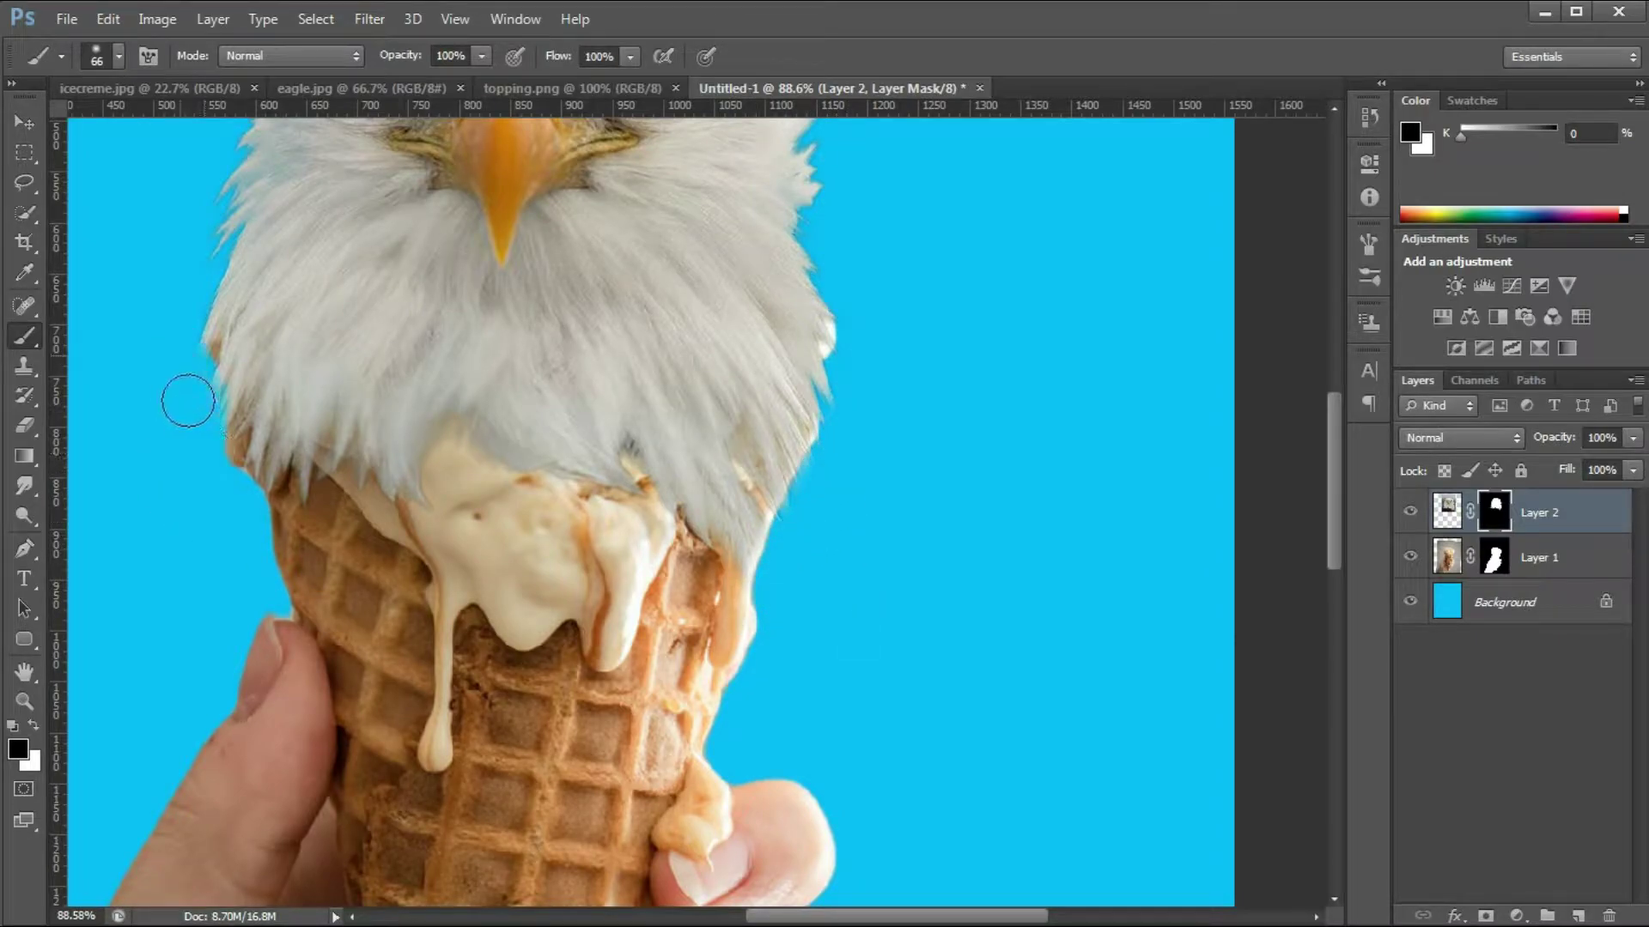
pyautogui.scroll(-5, 283, 505)
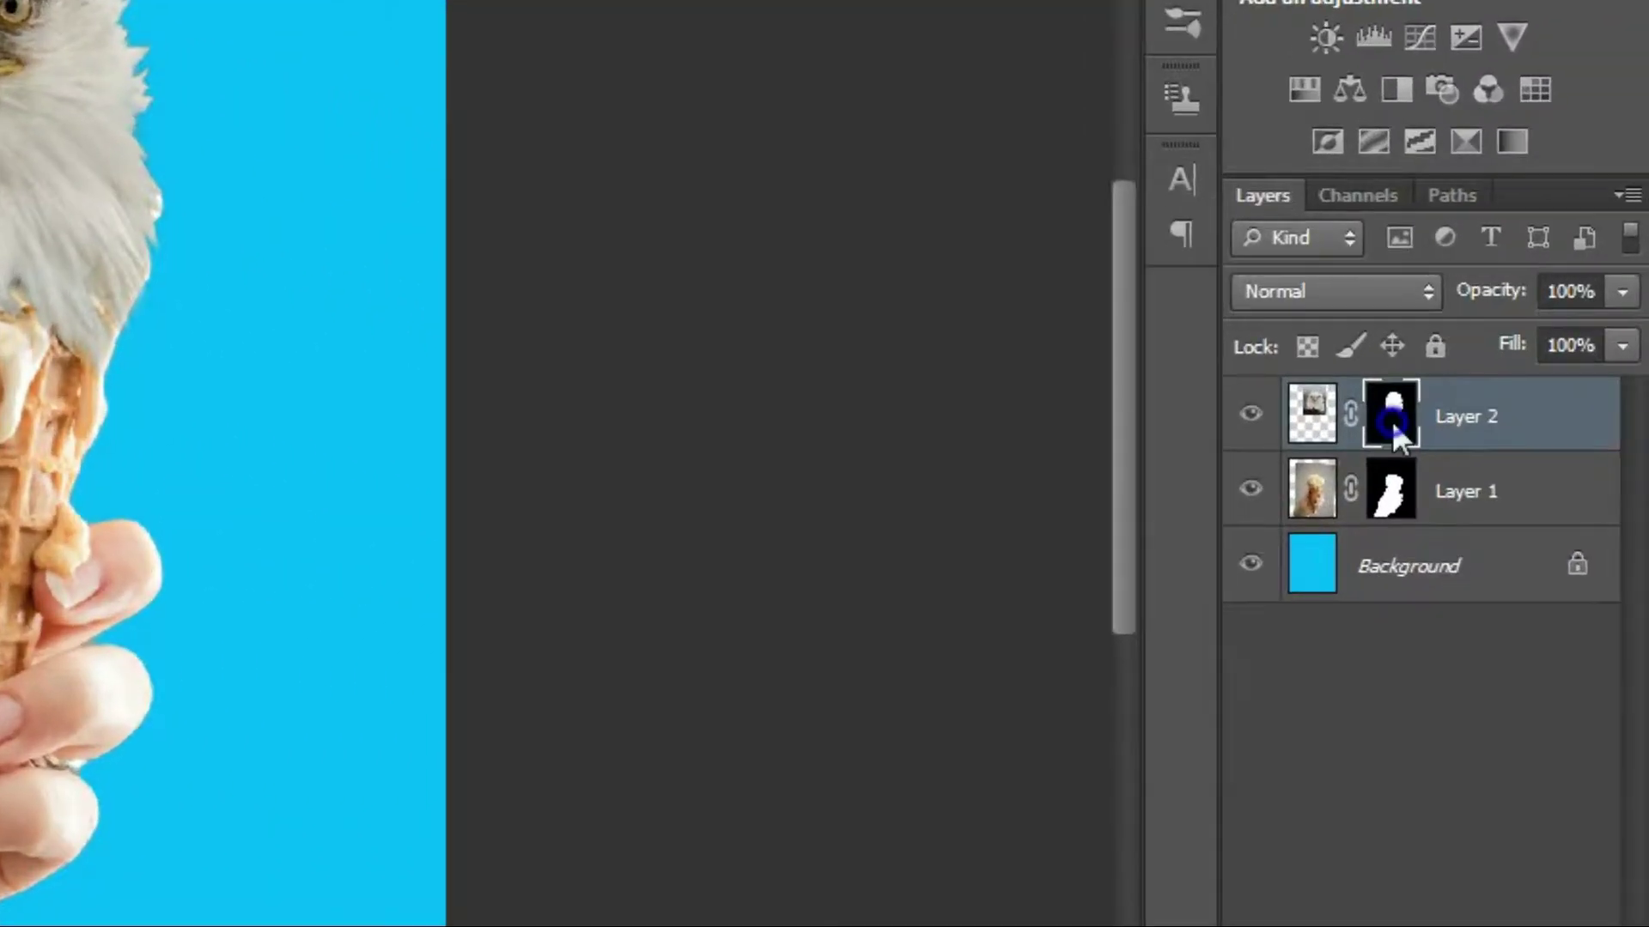
pyautogui.rightClick(1494, 519)
pyautogui.click(1457, 589)
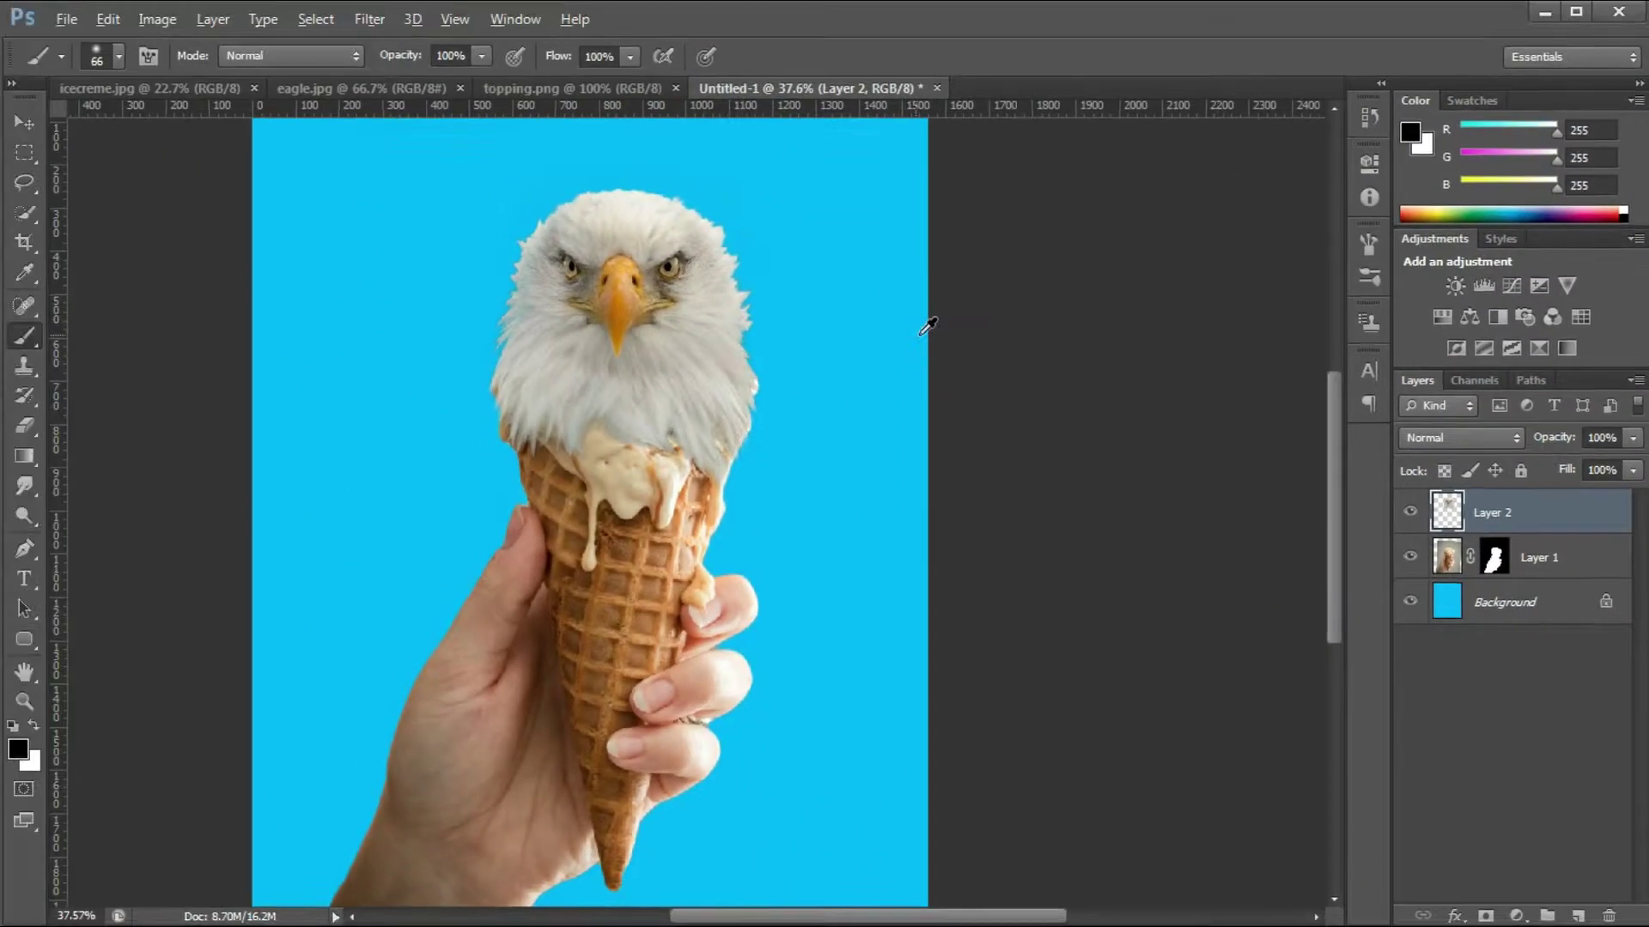
# Step: Hide Layer 2 and select the whole ice cream scoop, including its drips, on Layer 1 with the Quick Selection tool
pyautogui.scroll(-2, 921, 335)
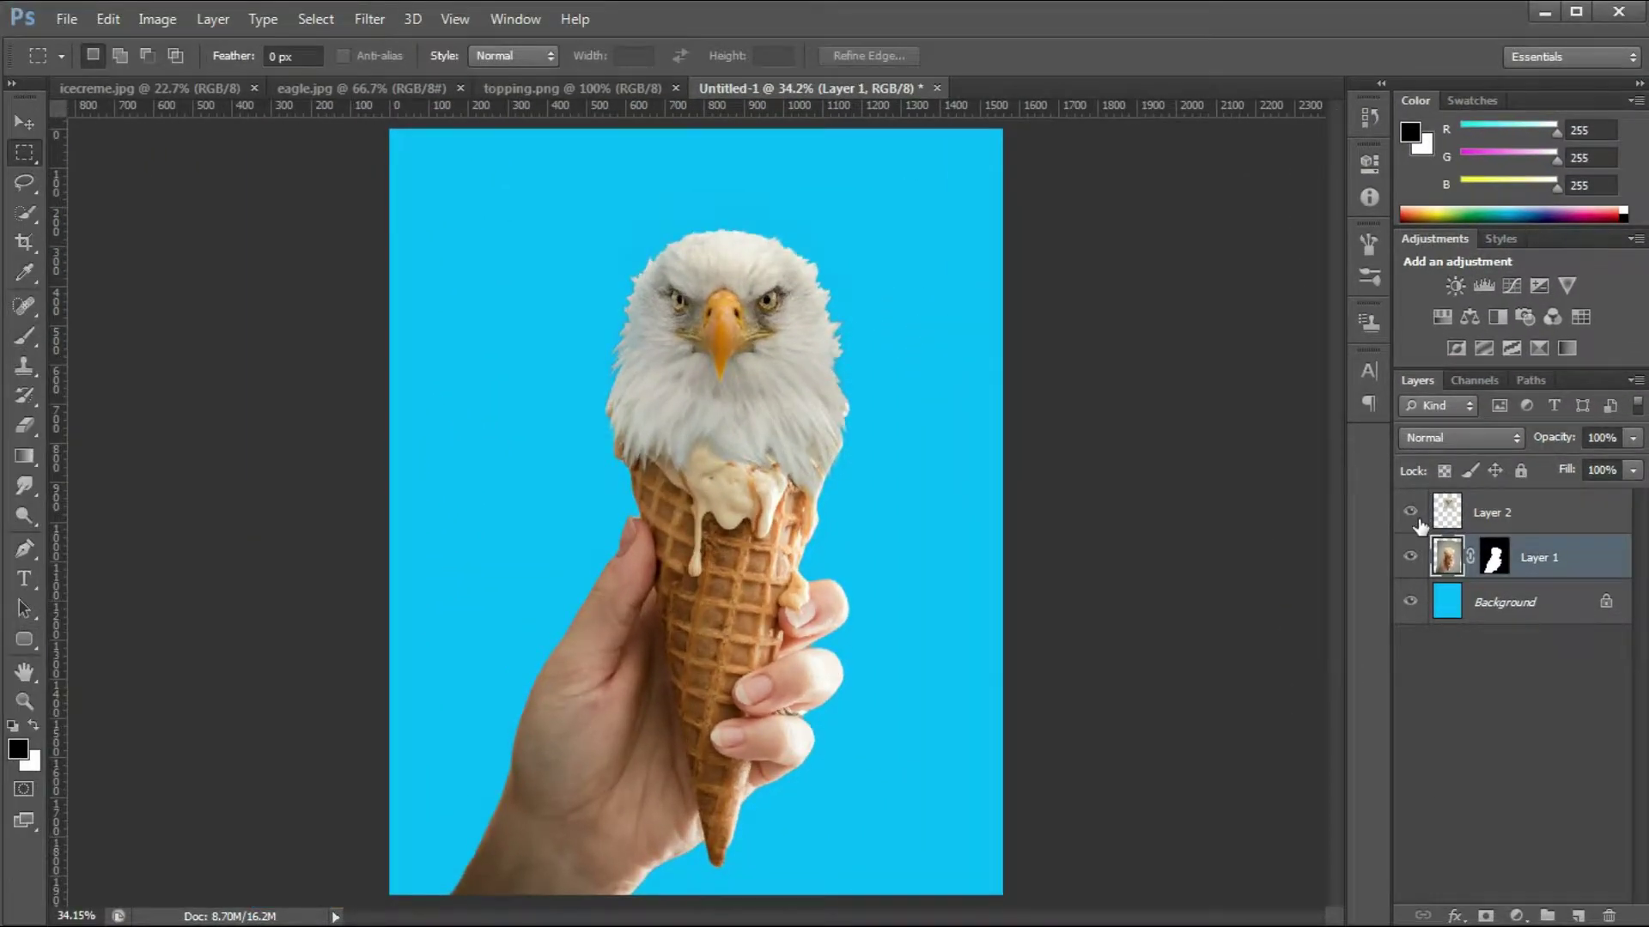
pyautogui.click(1410, 517)
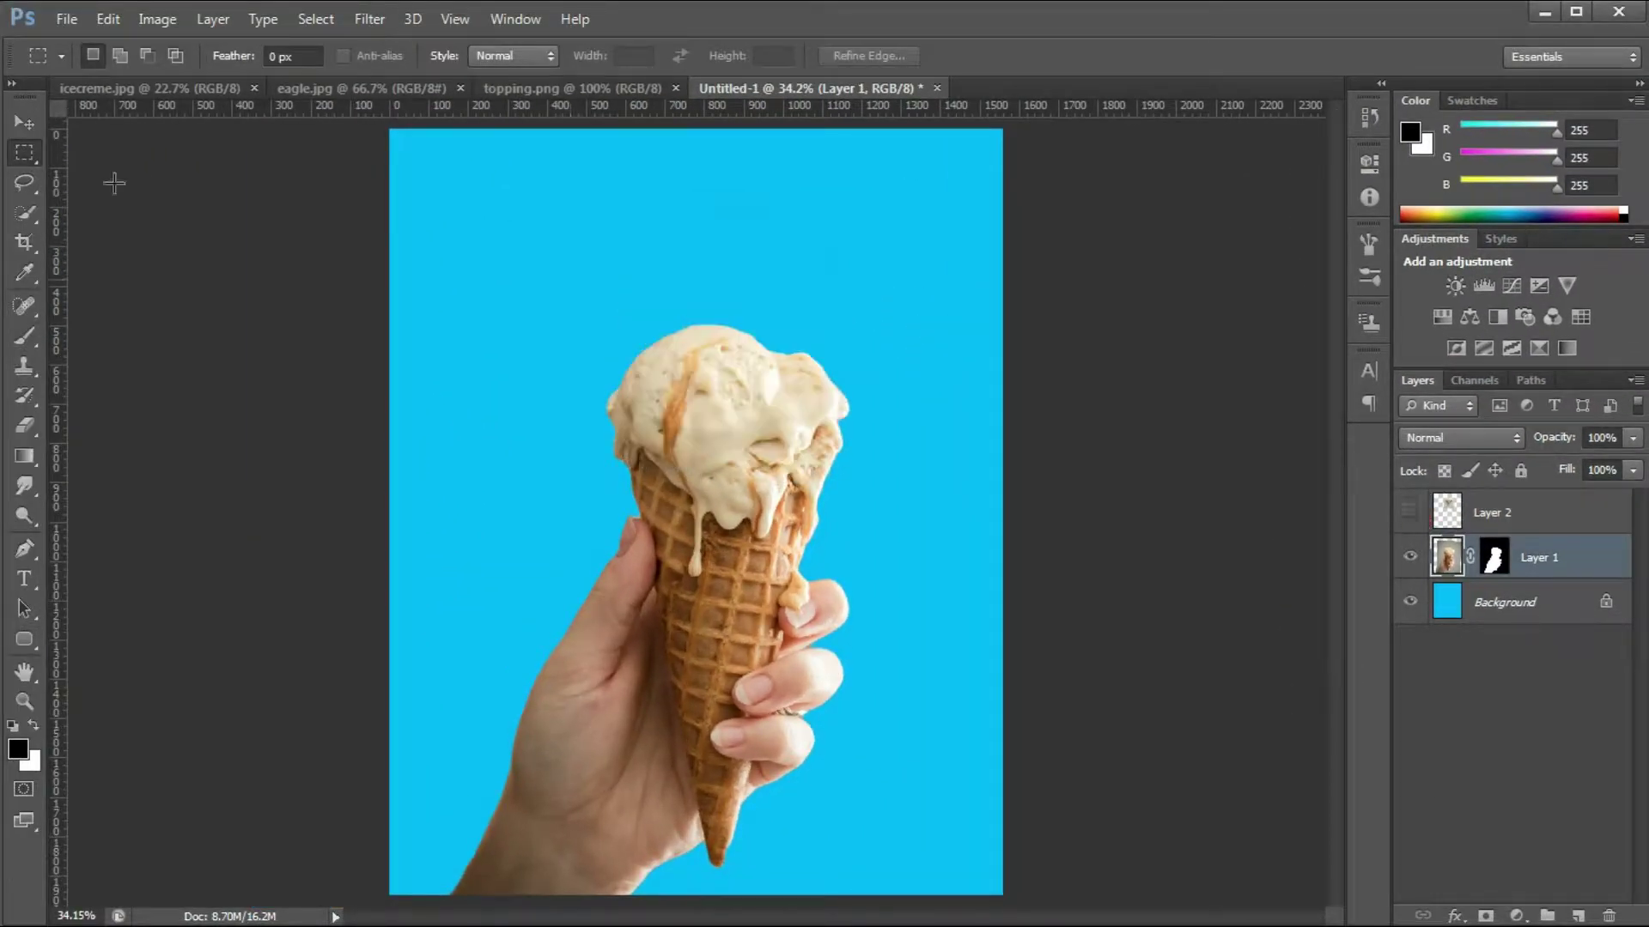
pyautogui.click(25, 215)
pyautogui.moveTo(697, 383); pyautogui.dragTo(713, 421)
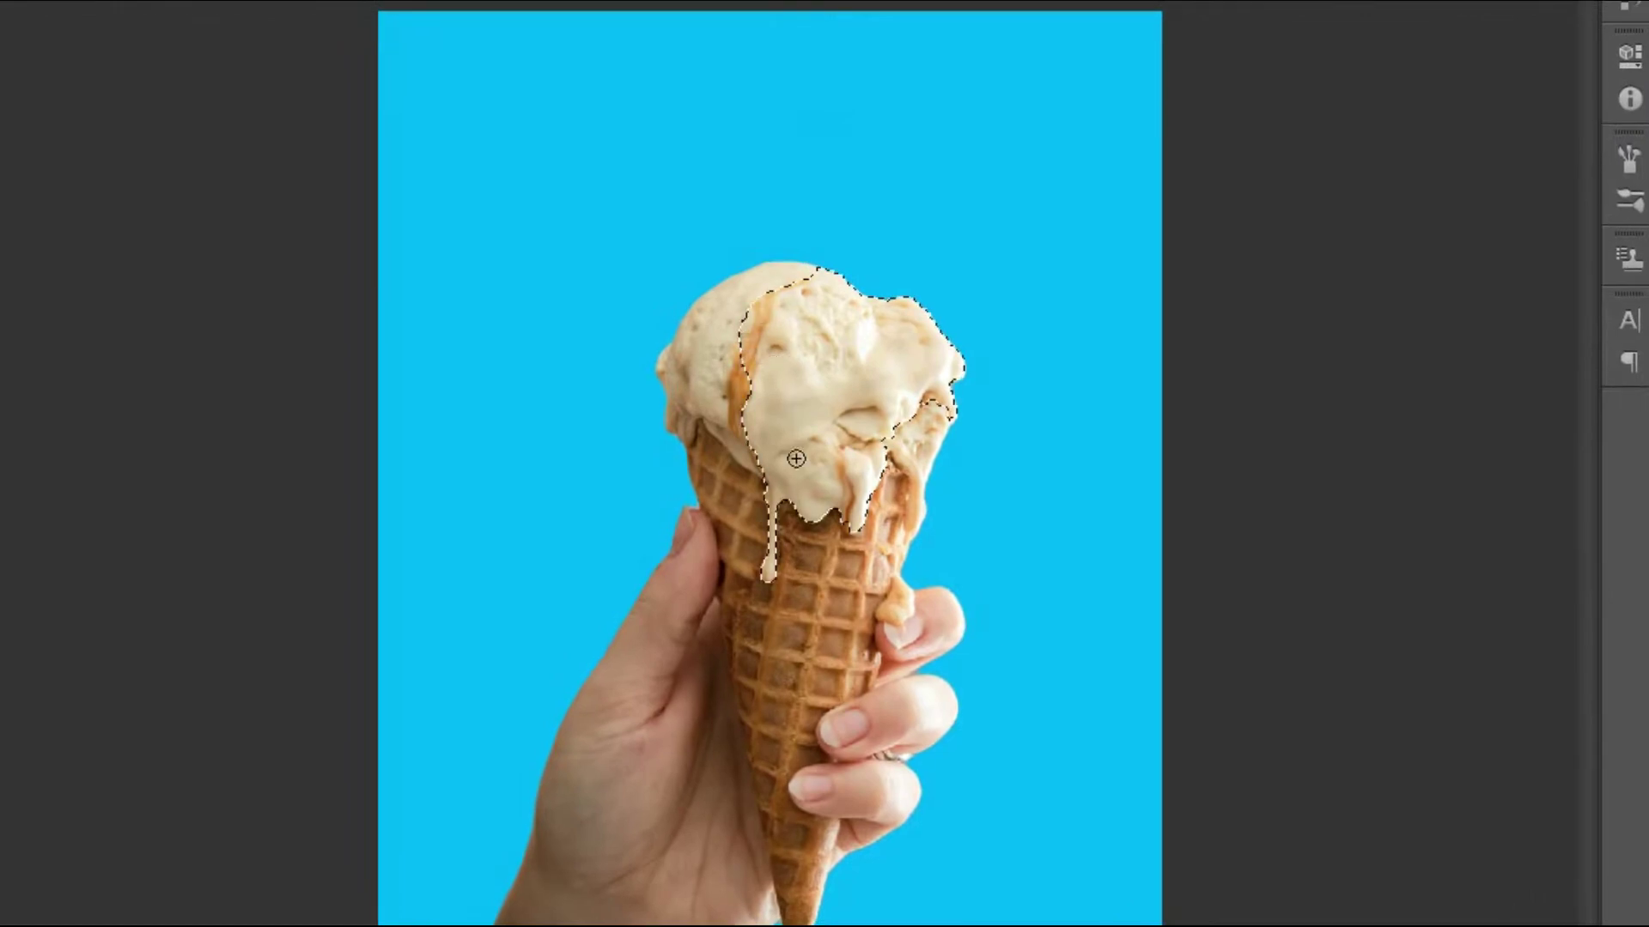
pyautogui.moveTo(690, 365); pyautogui.dragTo(725, 375)
pyautogui.moveTo(903, 443); pyautogui.dragTo(916, 508)
pyautogui.click(897, 603)
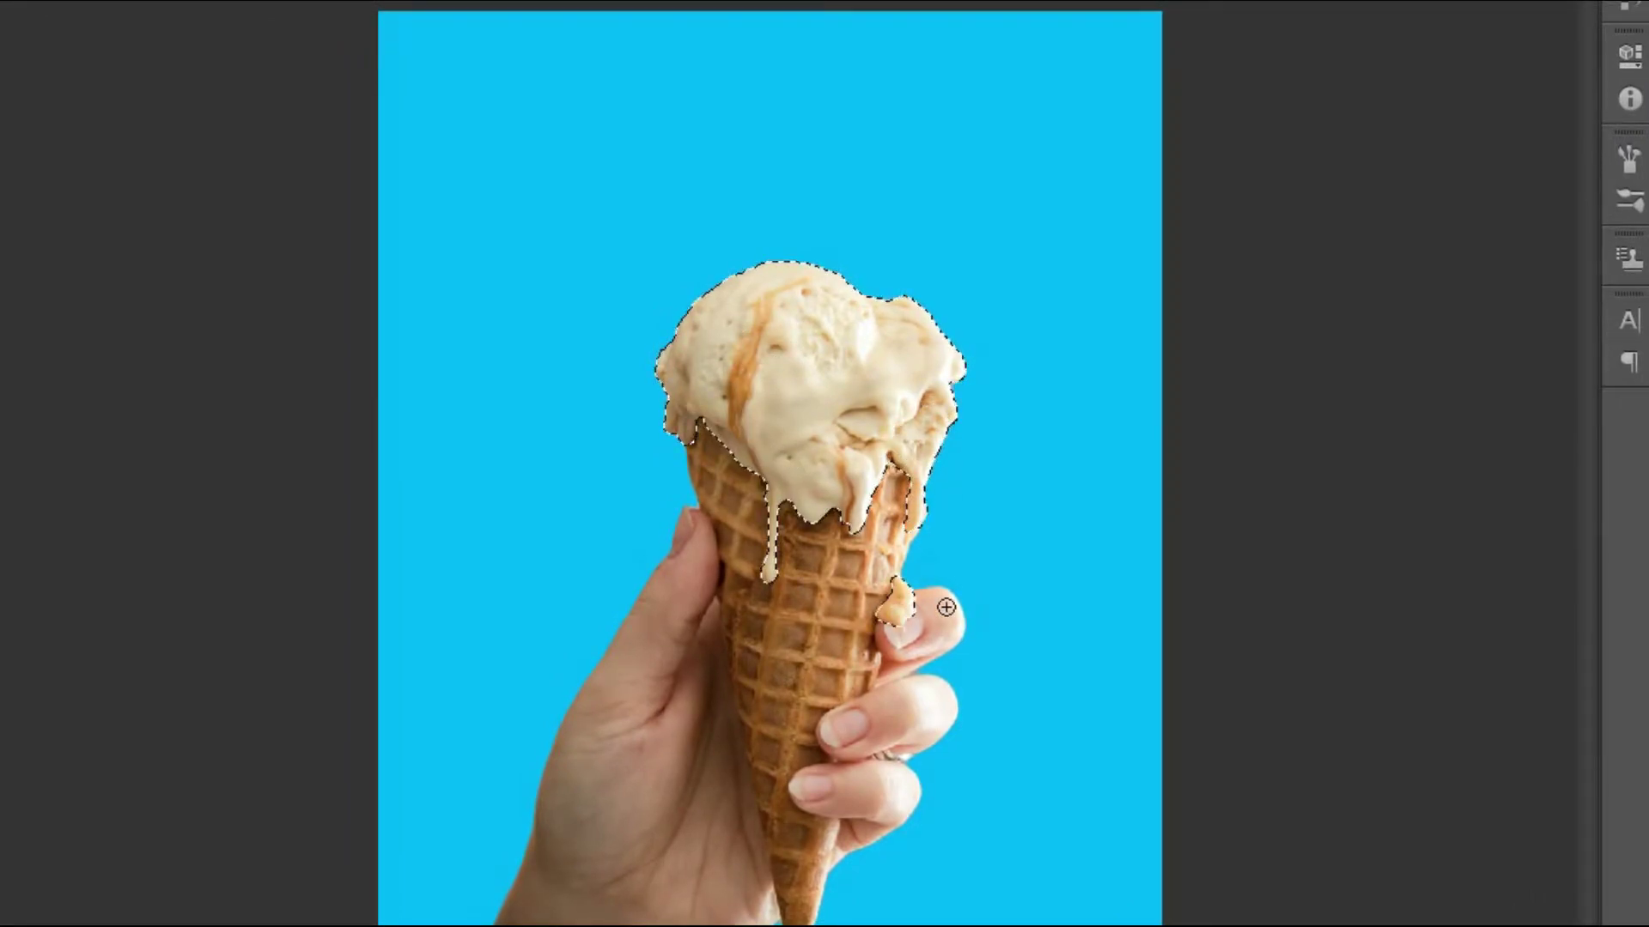
# Step: Whiten the selected ice cream with a Hue/Saturation adjustment on Yellows, with Saturation -91 and Lightness +100
pyautogui.click(1513, 916)
pyautogui.click(1509, 632)
pyautogui.click(1218, 203)
pyautogui.click(1215, 273)
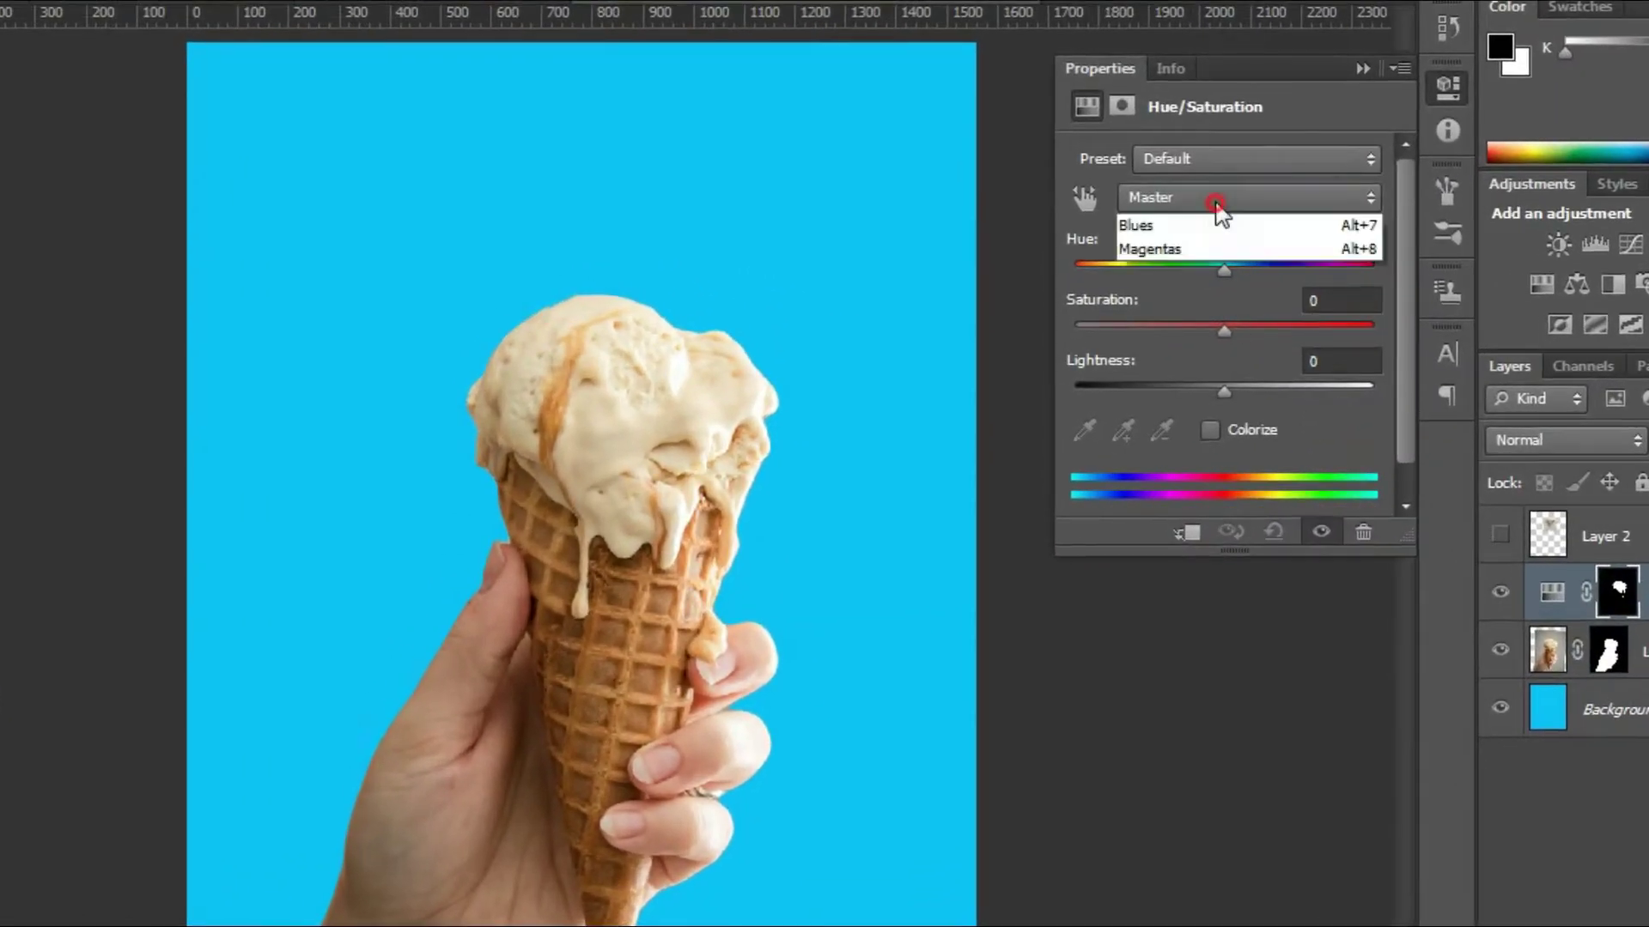
pyautogui.moveTo(1223, 331); pyautogui.dragTo(1096, 331)
pyautogui.moveTo(1224, 391); pyautogui.dragTo(1408, 402)
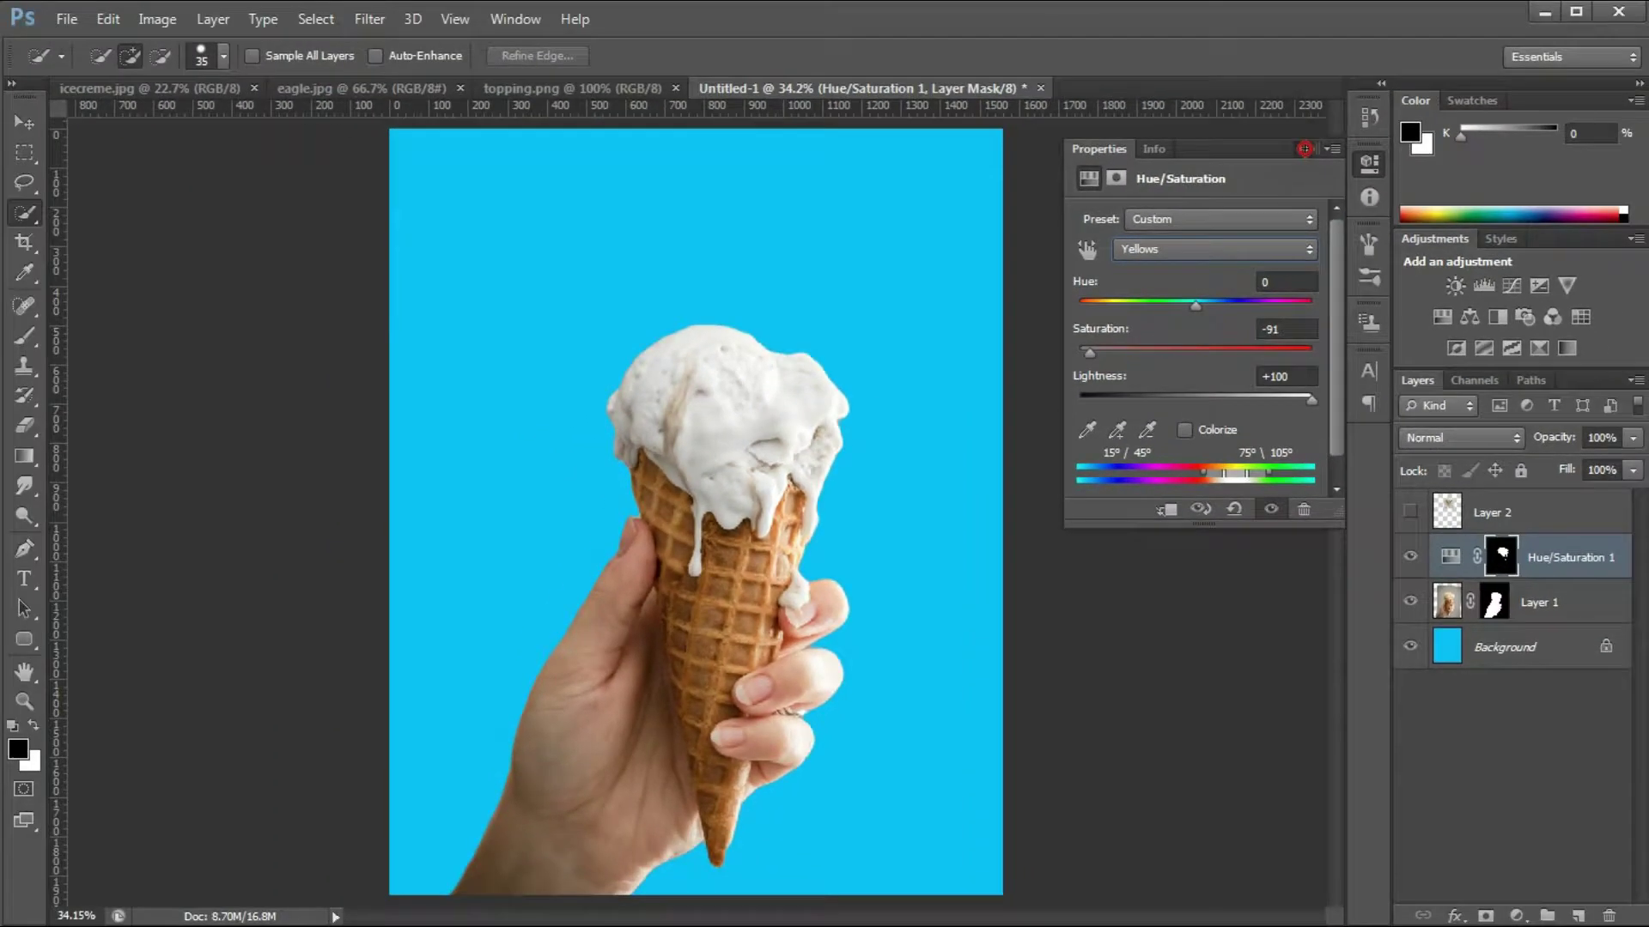
# Step: Clip the Hue/Saturation adjustment to Layer 1 and show Layer 2 again
pyautogui.click(1363, 68)
pyautogui.keyDown('alt'); pyautogui.click(1632, 621); pyautogui.keyUp('alt')
pyautogui.click(1500, 535)
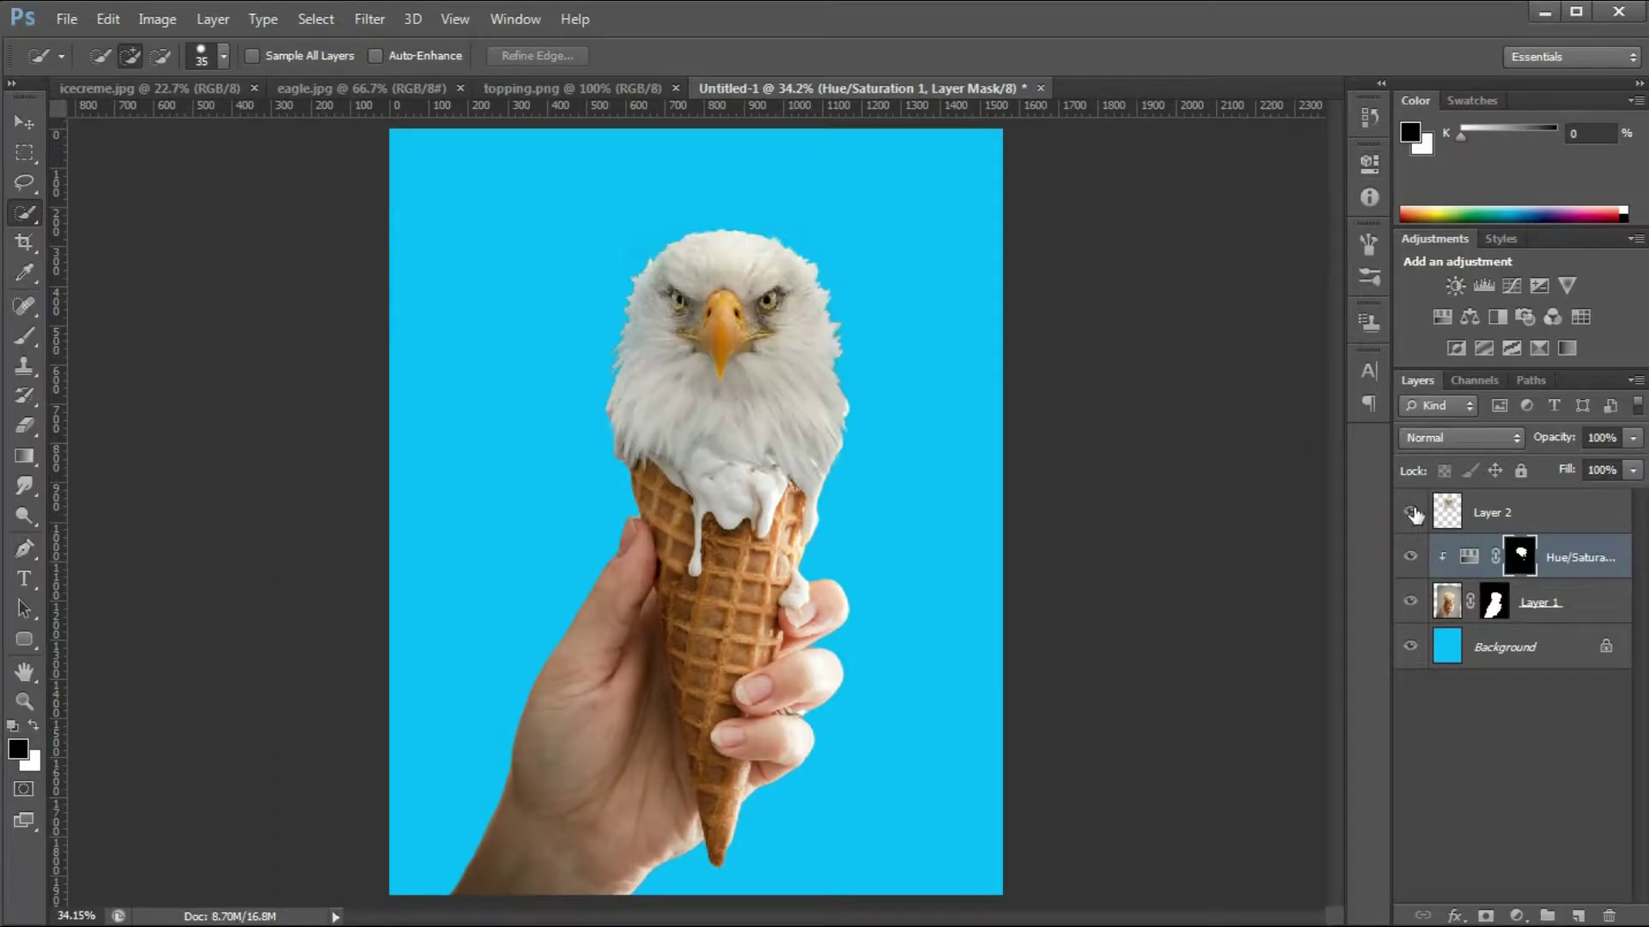
# Step: Add a Curves adjustment clipped to Layer 2 and raise its midtones to brighten the eagle head
pyautogui.click(1557, 550)
pyautogui.click(1516, 916)
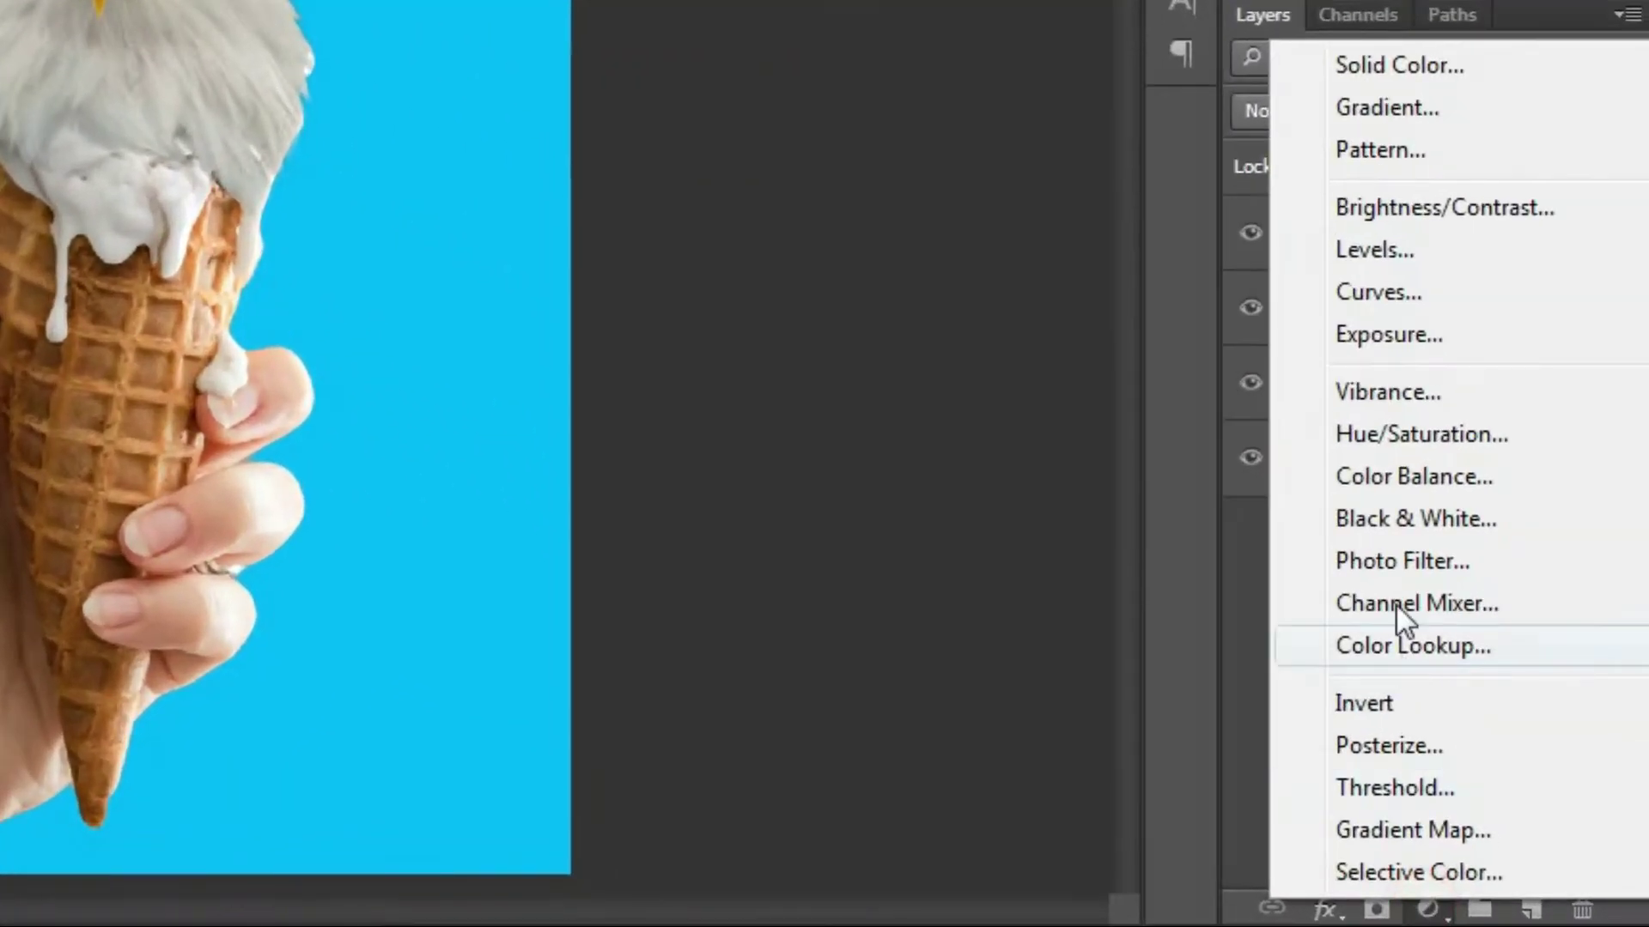
pyautogui.click(1377, 292)
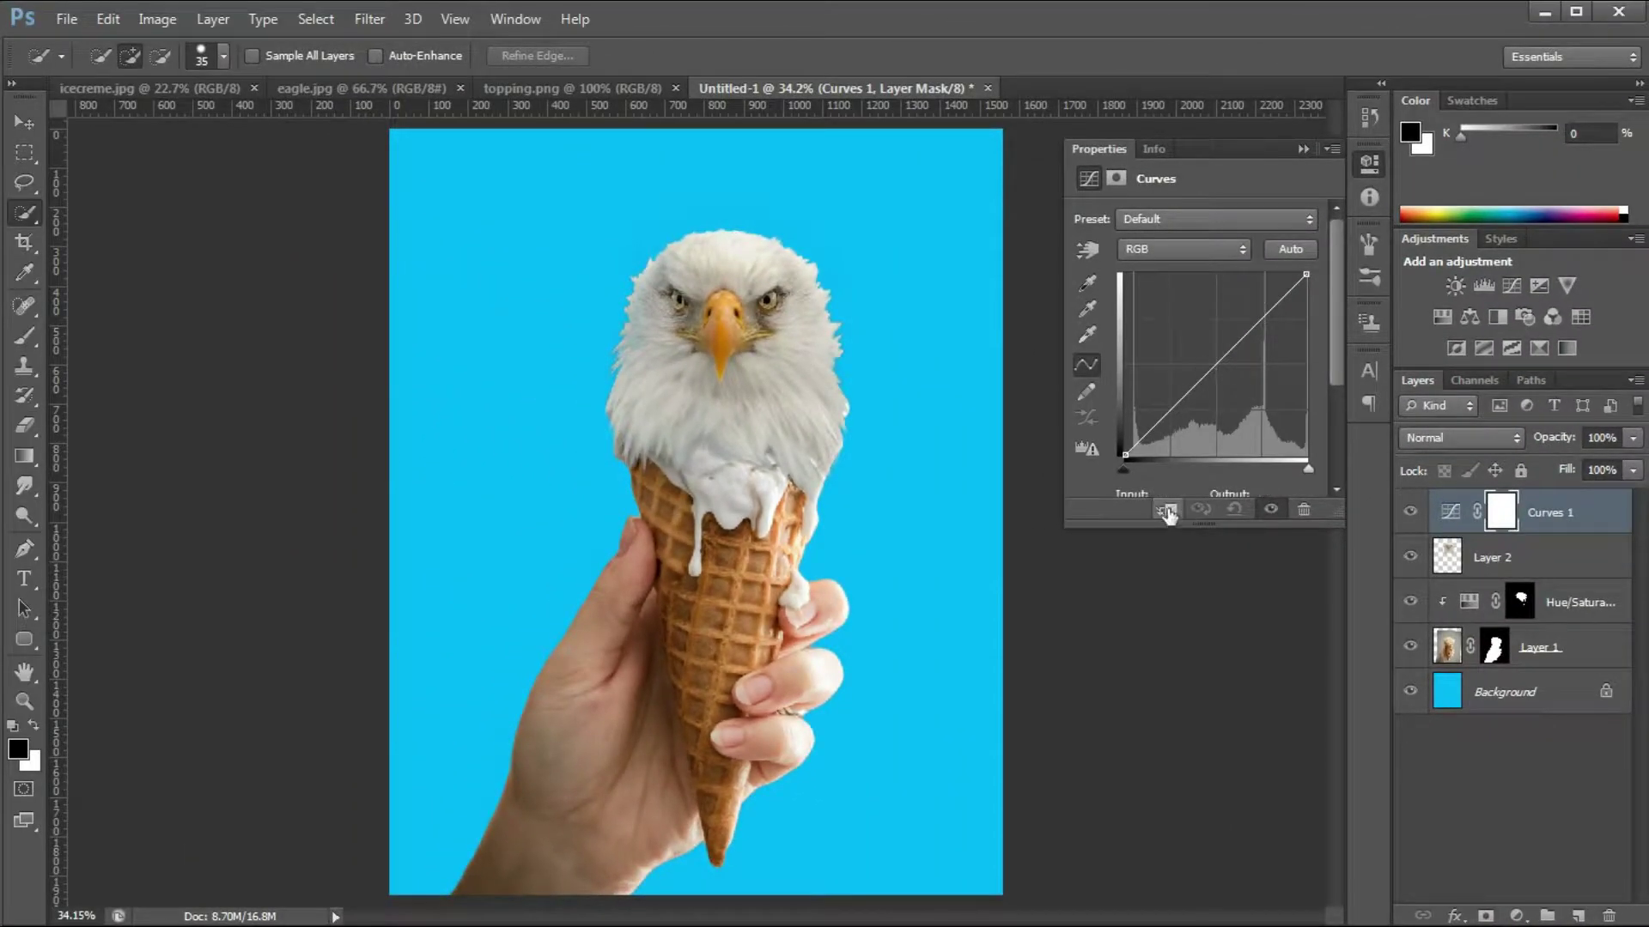
pyautogui.click(1168, 513)
pyautogui.moveTo(1206, 374); pyautogui.dragTo(1207, 344)
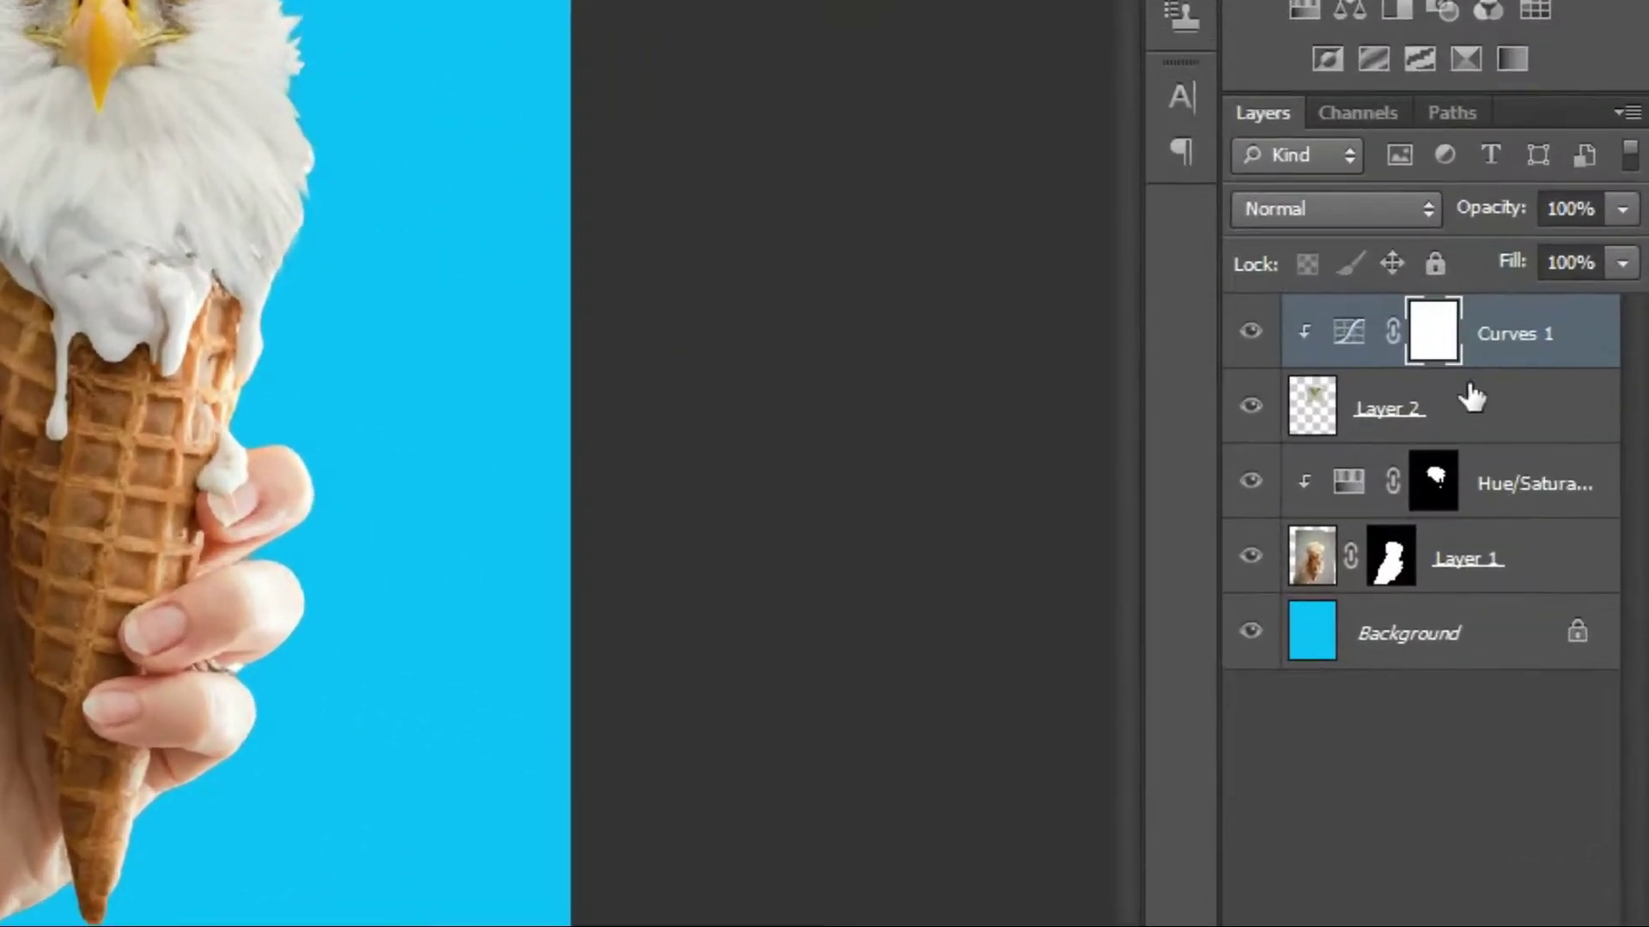
# Step: Merge the Curves adjustment with Layer 2, and merge the Hue/Saturation adjustment with Layer 1
pyautogui.keyDown('shift'); pyautogui.click(1542, 560); pyautogui.keyUp('shift')
pyautogui.rightClick(1542, 562)
pyautogui.click(1303, 577)
pyautogui.click(1520, 417)
pyautogui.keyDown('shift'); pyautogui.click(1499, 491); pyautogui.keyUp('shift')
pyautogui.rightClick(1496, 489)
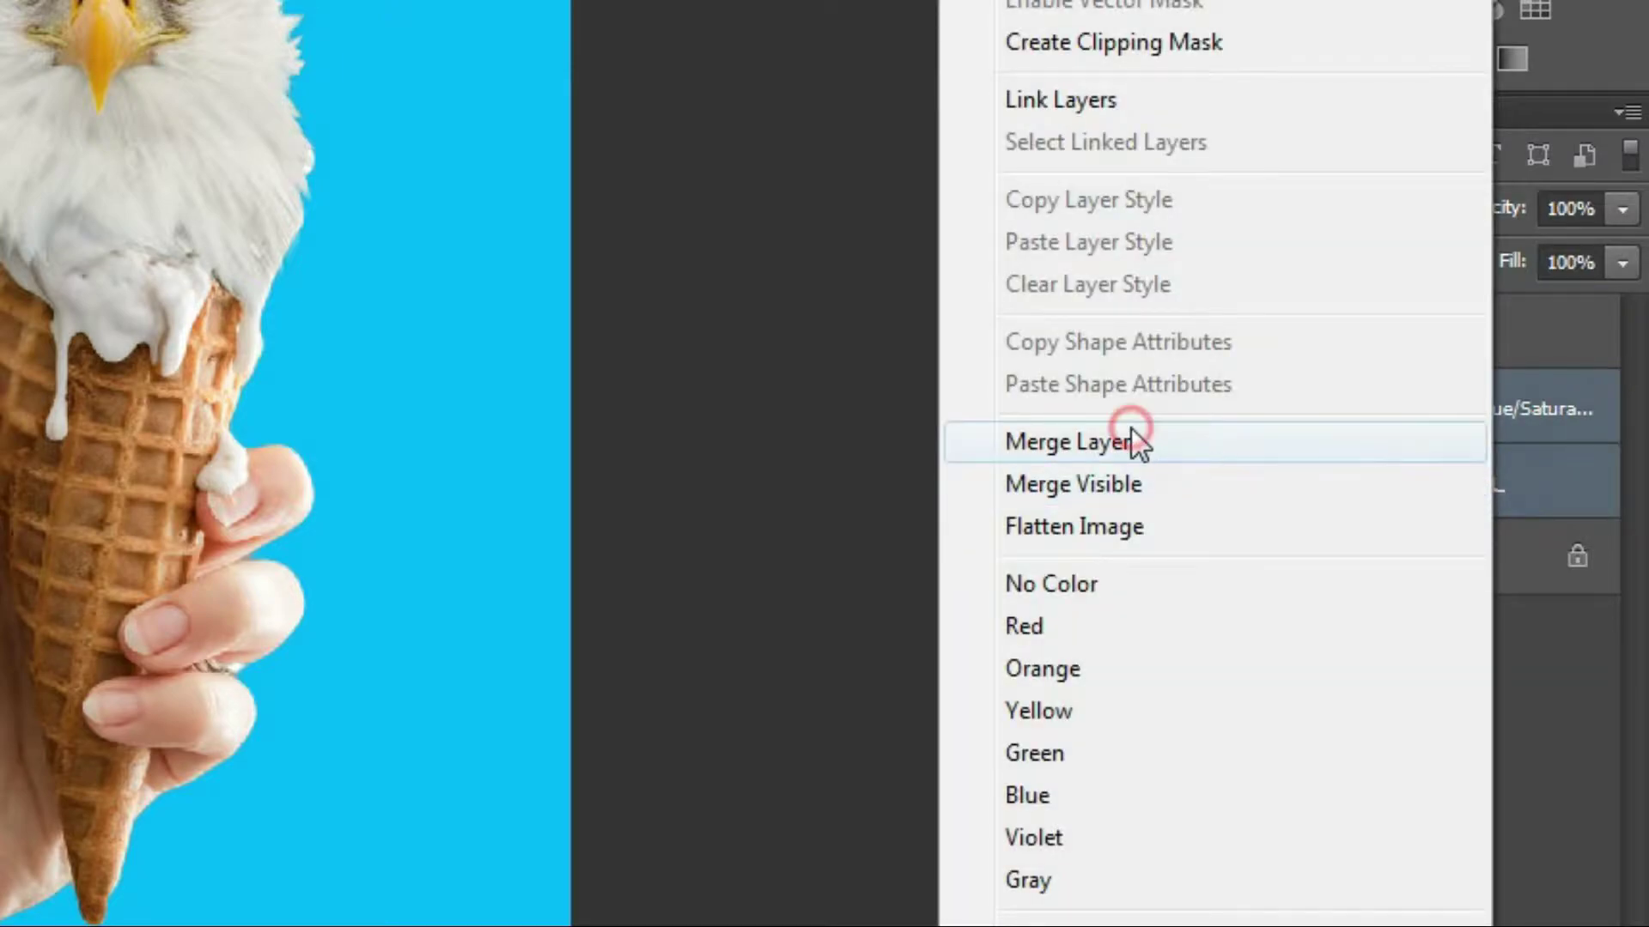
pyautogui.click(1131, 435)
# Step: Duplicate the merged eagle head layer, Curves 1
pyautogui.rightClick(1480, 335)
pyautogui.click(1291, 135)
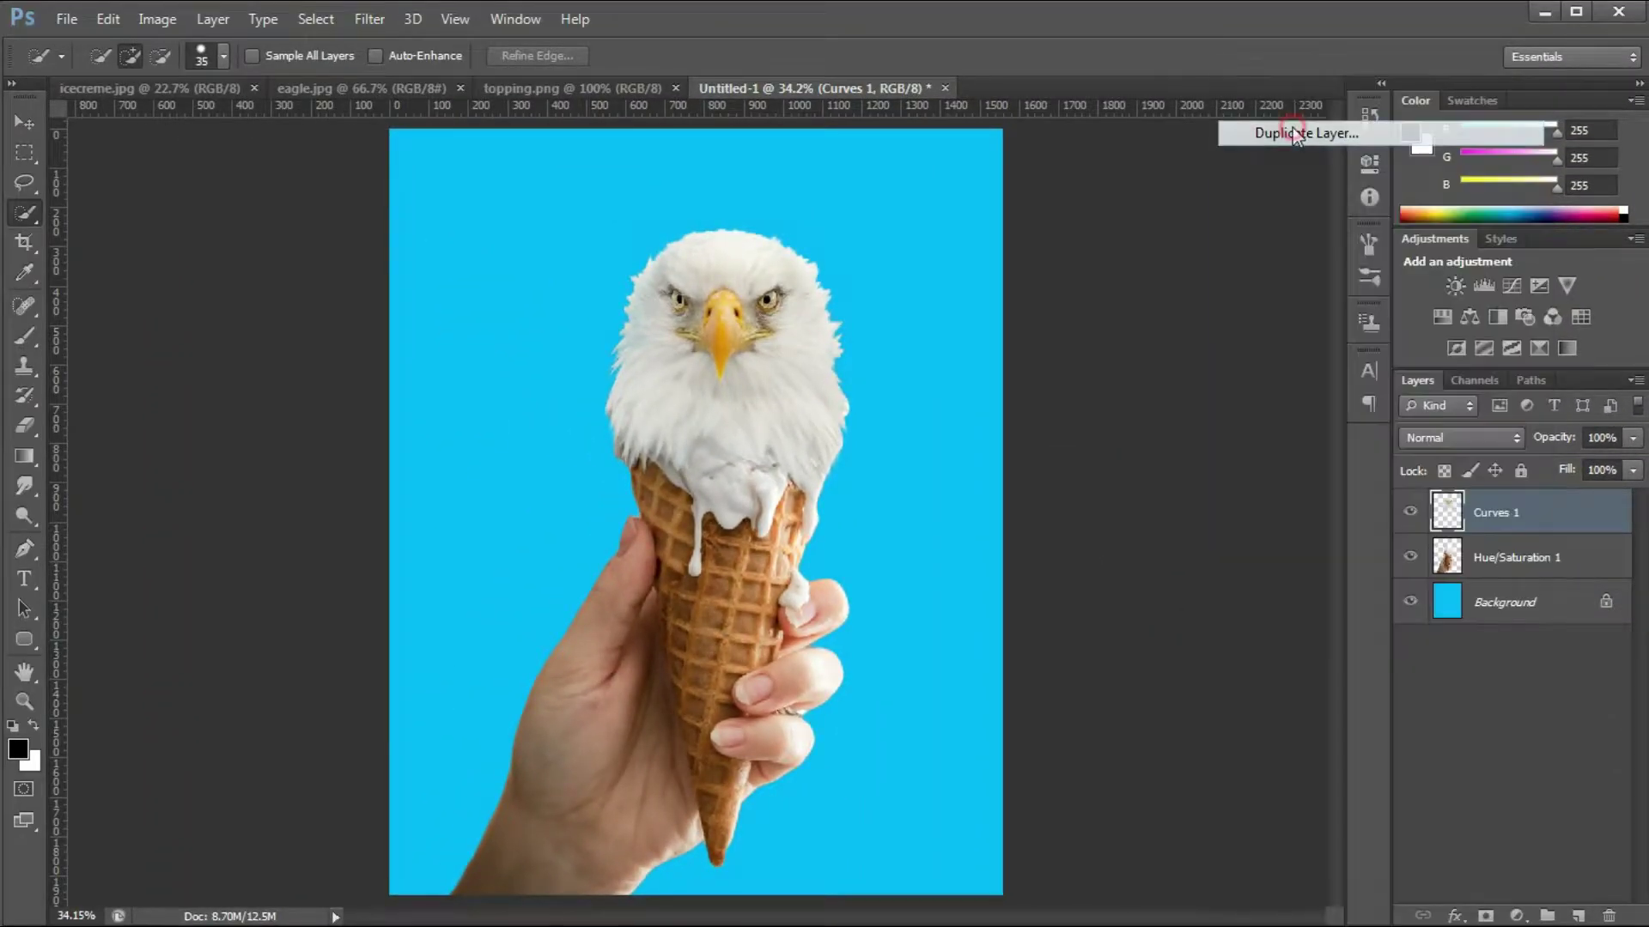
pyautogui.click(984, 210)
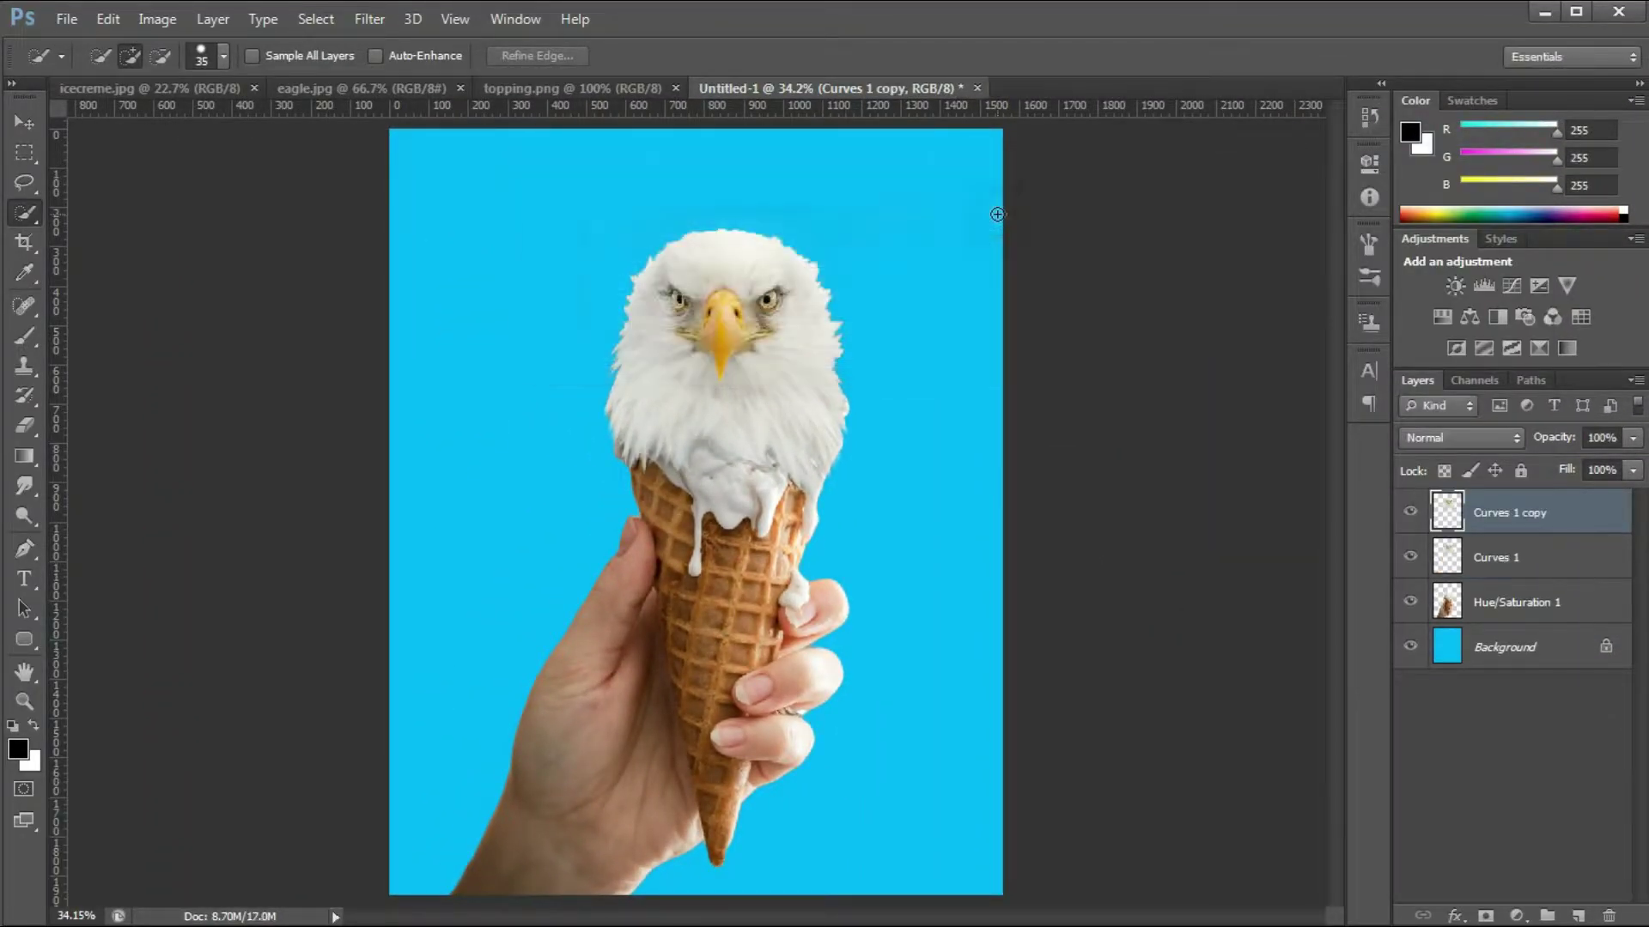
# Step: Open the Liquify filter on the duplicated head layer with Advanced Mode enabled and brush density 77
pyautogui.click(369, 19)
pyautogui.click(447, 163)
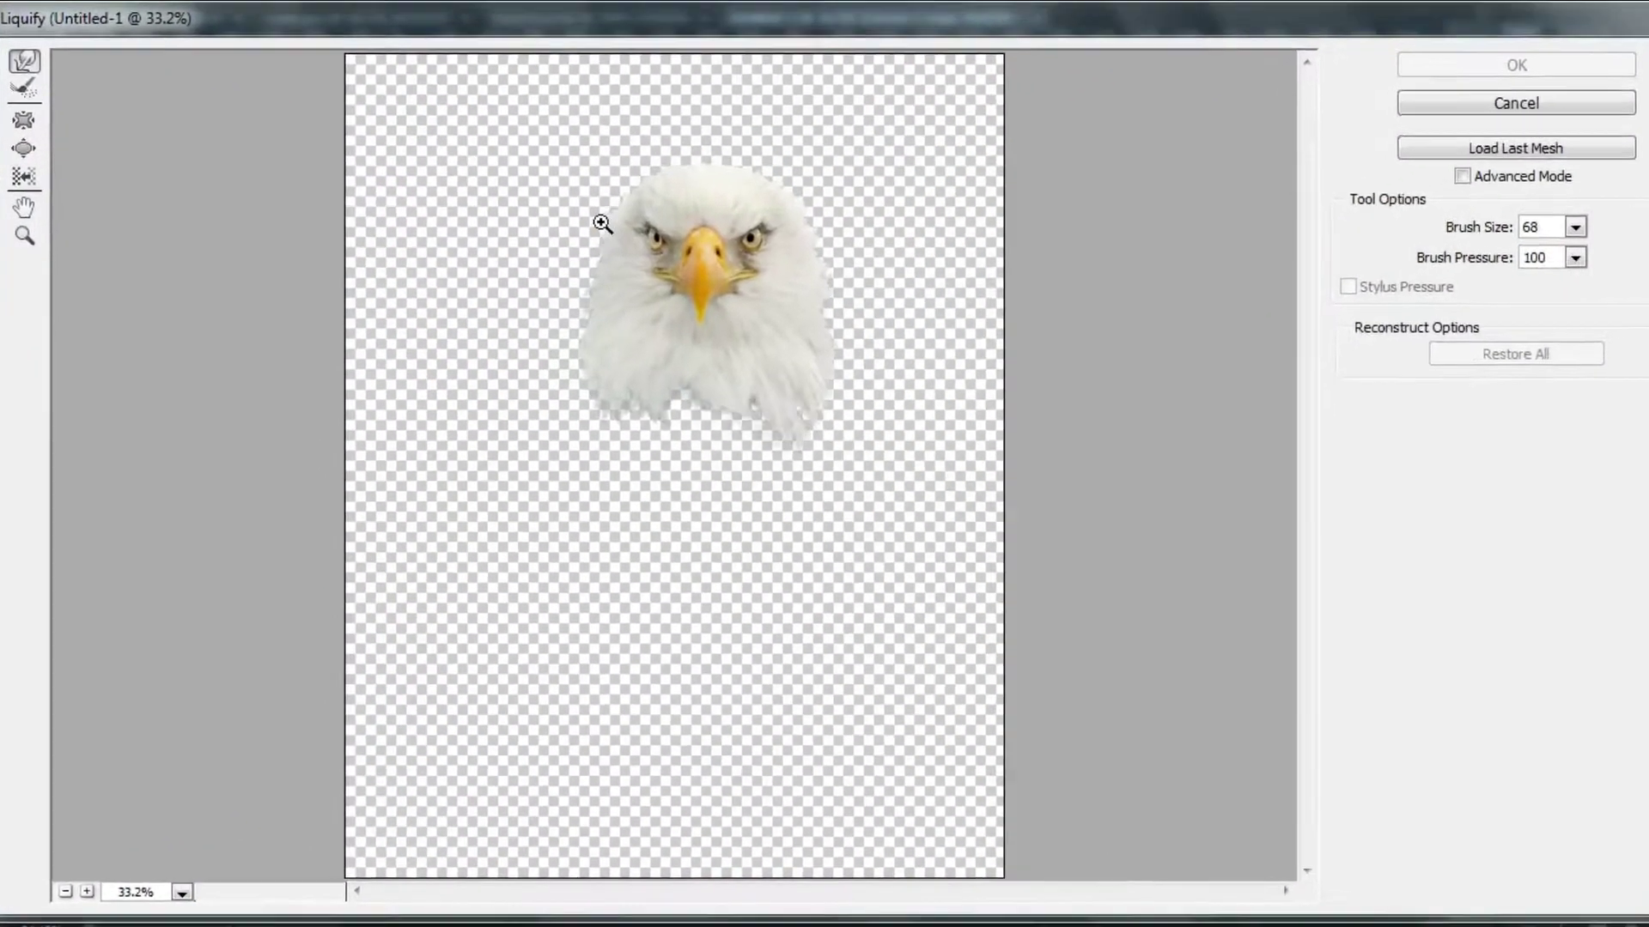
pyautogui.click(1363, 232)
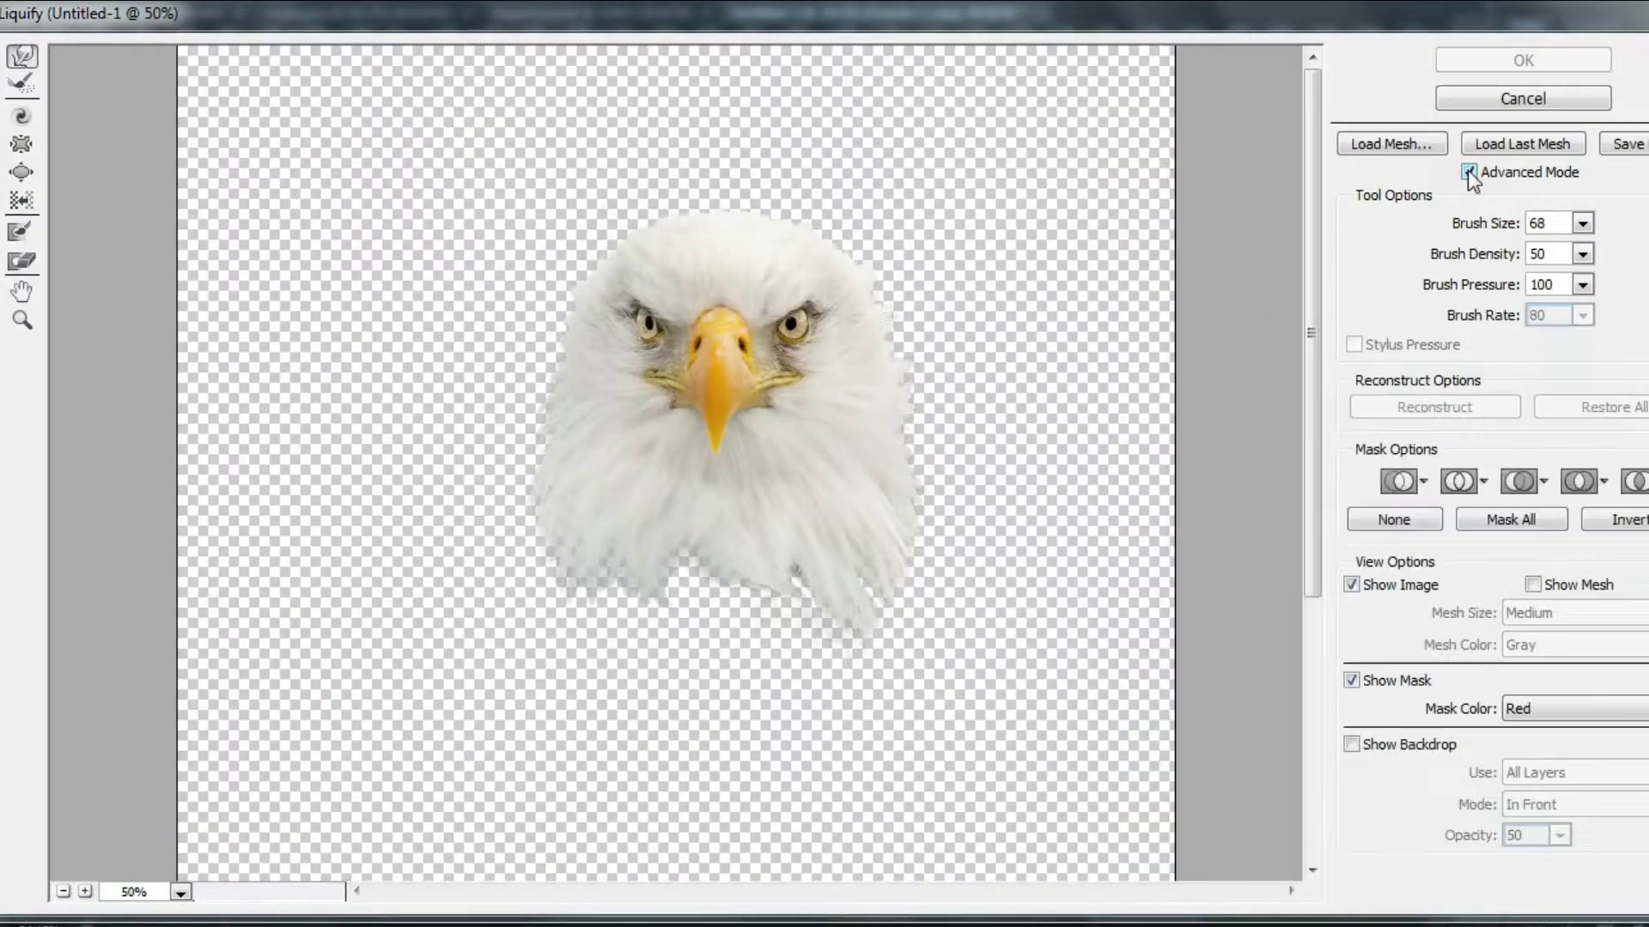
pyautogui.scroll(1, 886, 294)
# Step: Warp the neck and cheek feathers downward into long melting drips, using a brush size of 52
pyautogui.moveTo(929, 464); pyautogui.dragTo(942, 487)
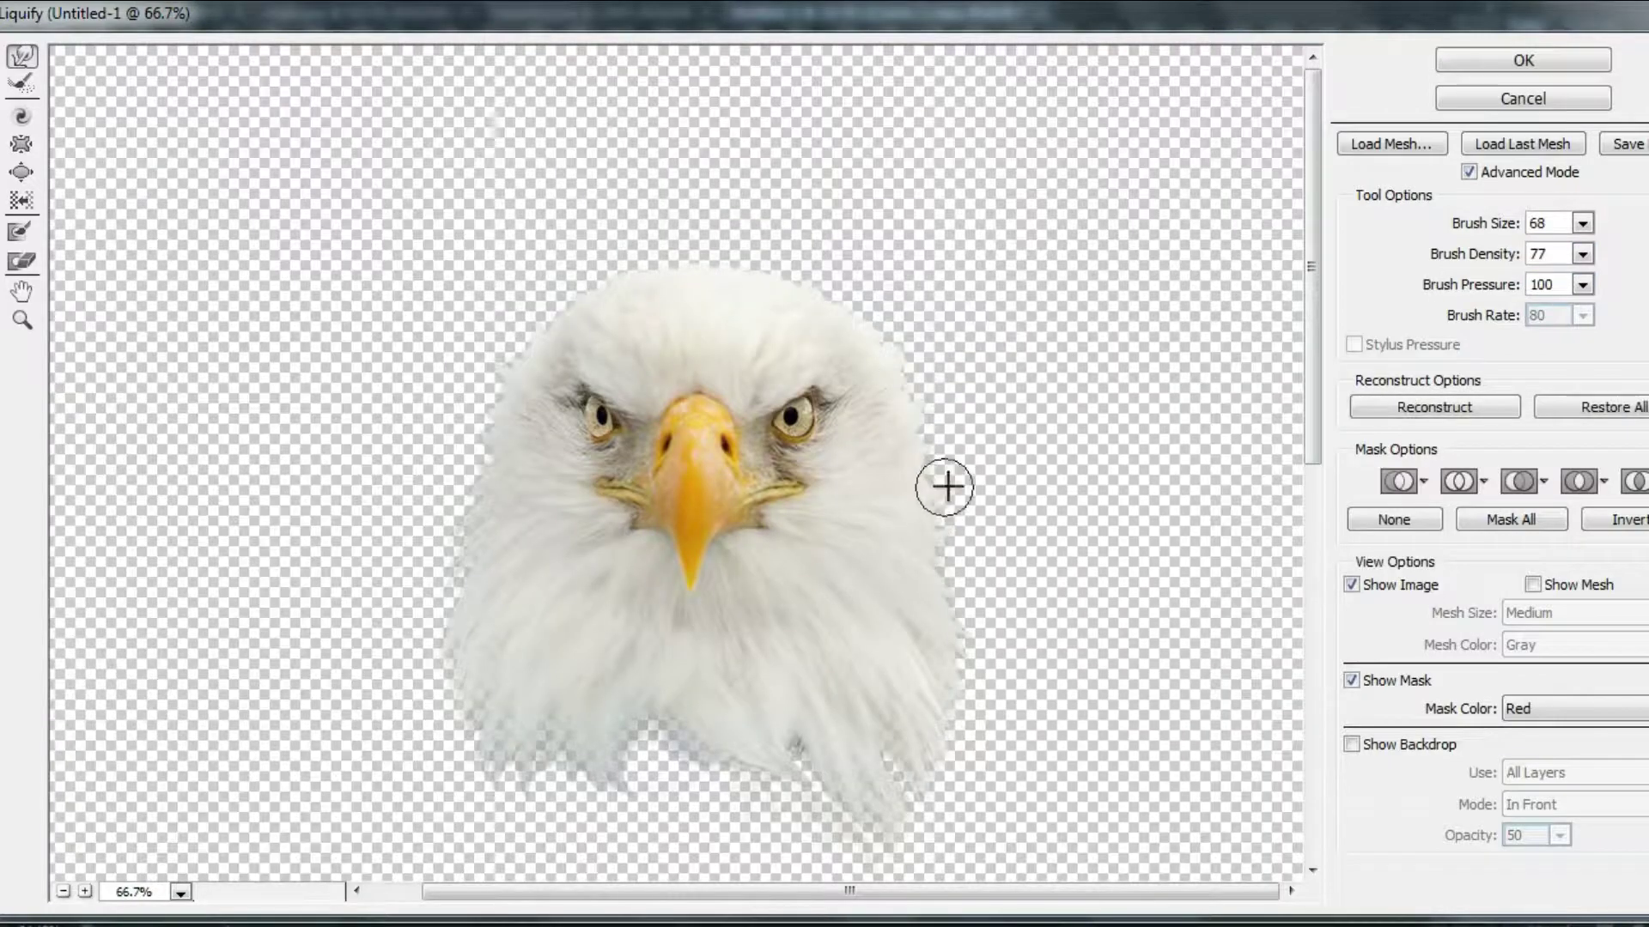
pyautogui.scroll(1, 605, 646)
pyautogui.moveTo(575, 511); pyautogui.dragTo(549, 670)
pyautogui.moveTo(721, 583); pyautogui.dragTo(678, 756)
pyautogui.moveTo(891, 589); pyautogui.dragTo(921, 781)
pyautogui.moveTo(1121, 515); pyautogui.dragTo(1123, 635)
pyautogui.moveTo(1068, 520); pyautogui.dragTo(1135, 683)
pyautogui.moveTo(993, 526); pyautogui.dragTo(993, 577)
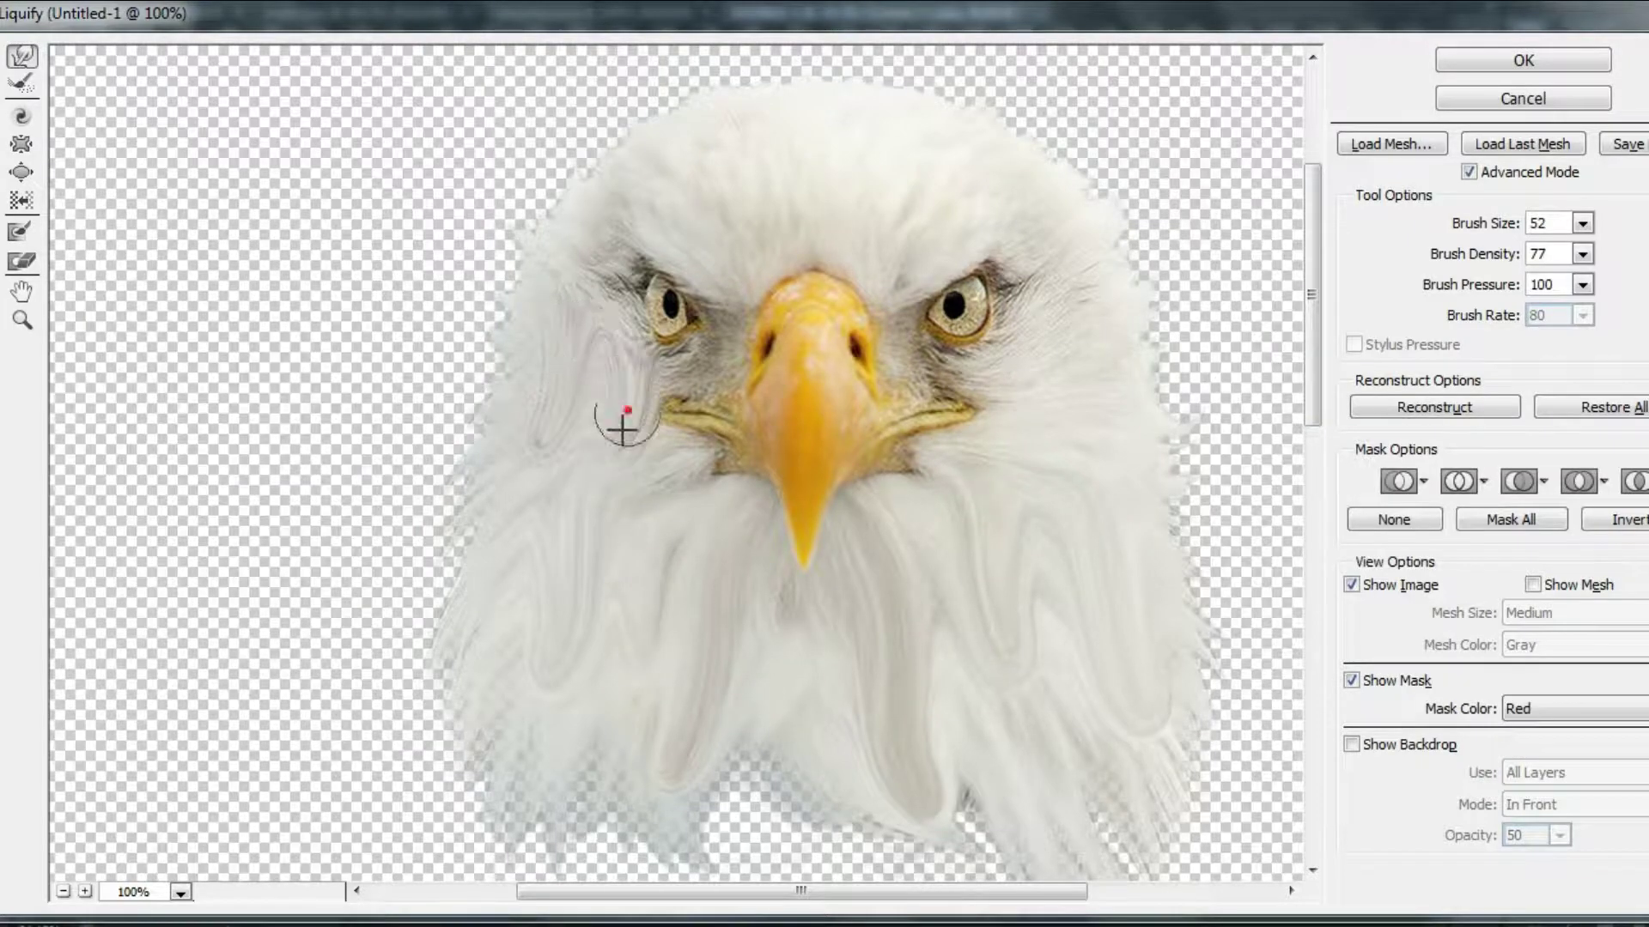
# Step: Pull the forehead feathers down over the brow and the top of the beak as dripping cream
pyautogui.moveTo(702, 142); pyautogui.dragTo(704, 288)
pyautogui.moveTo(799, 176); pyautogui.dragTo(788, 320)
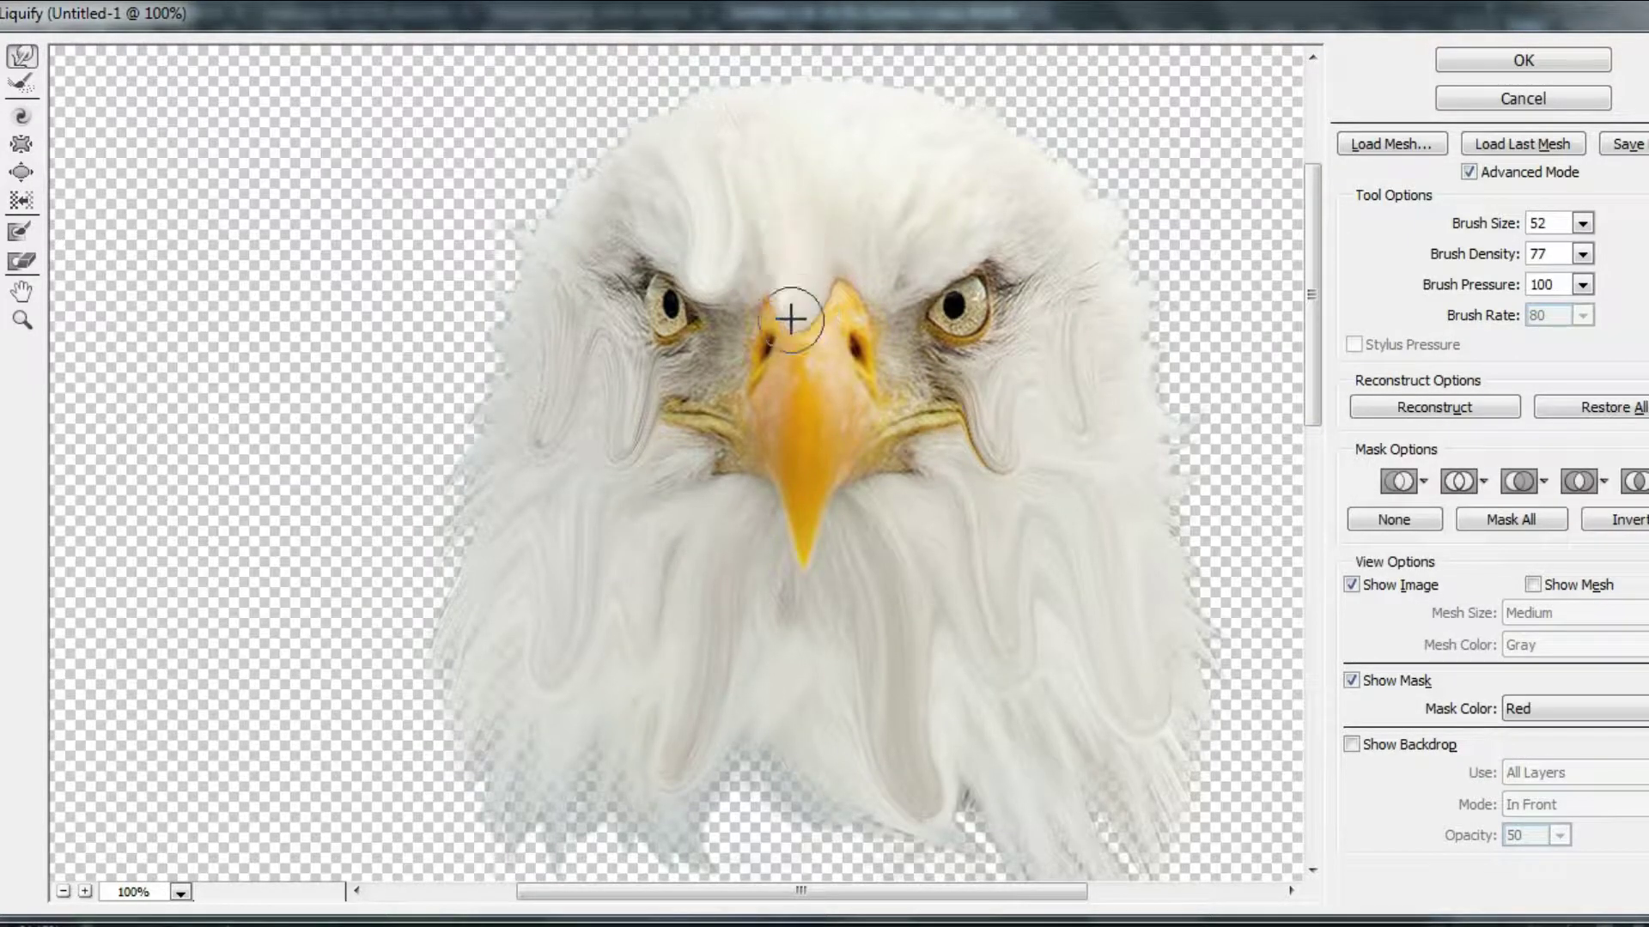
pyautogui.moveTo(898, 172); pyautogui.dragTo(899, 305)
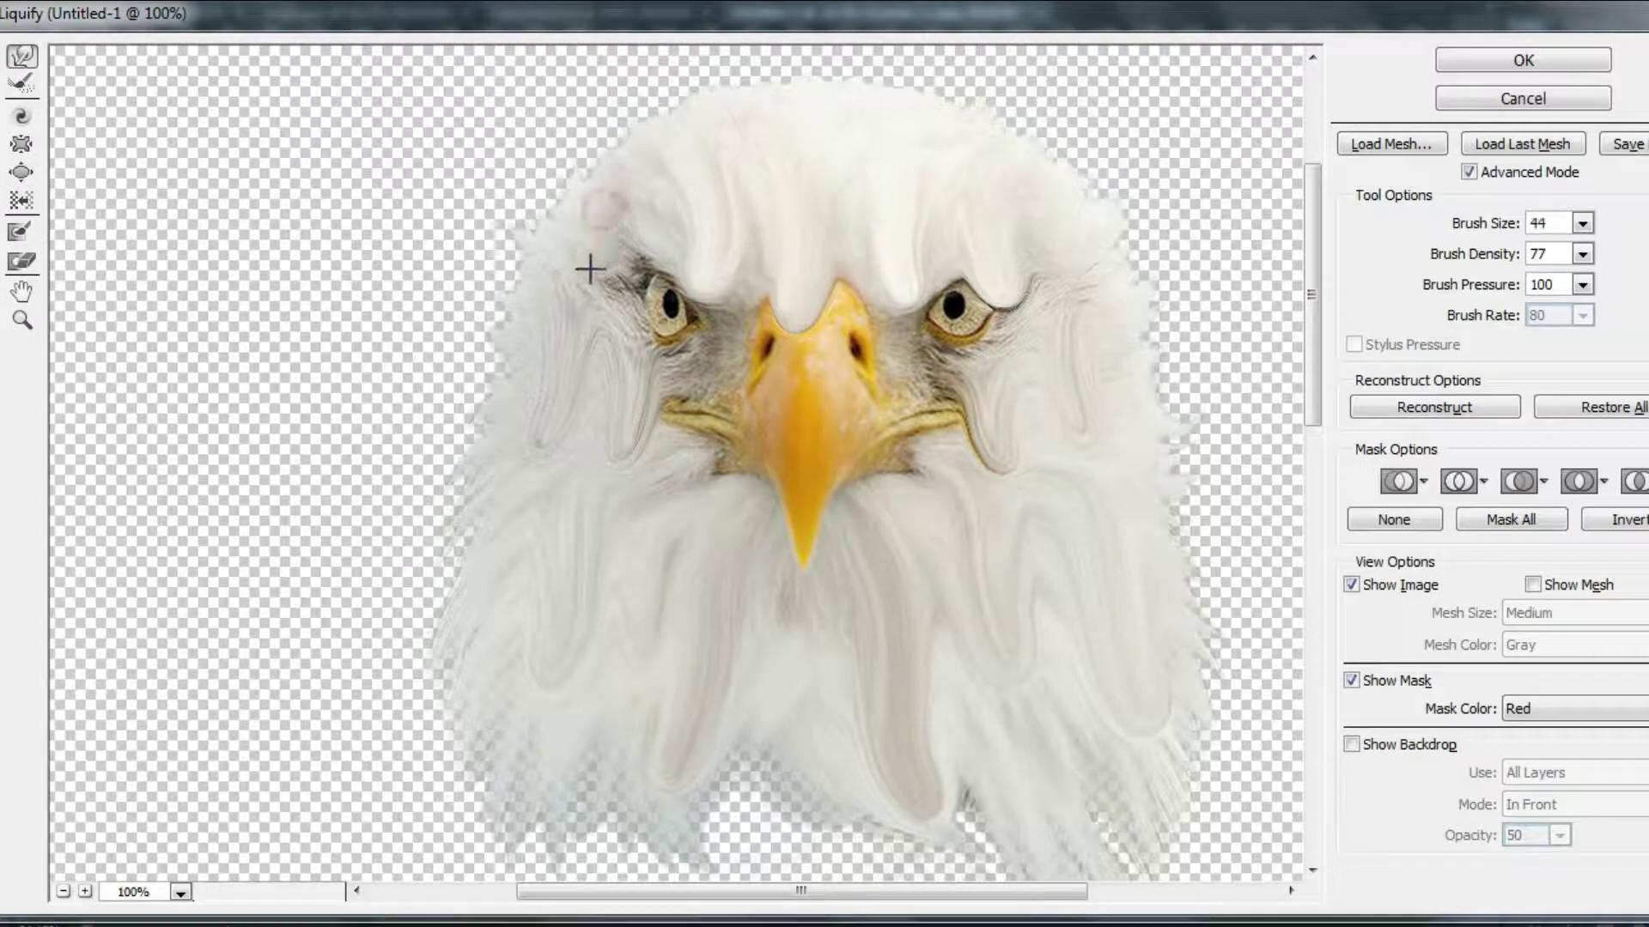
# Step: Stretch the lower feather edge into drips with a brush size of 50, and apply the Liquify filter
pyautogui.press(']')
pyautogui.moveTo(512, 731); pyautogui.dragTo(508, 787)
pyautogui.moveTo(787, 744); pyautogui.dragTo(784, 790)
pyautogui.moveTo(795, 670); pyautogui.dragTo(836, 869)
pyautogui.scroll(-3, 851, 635)
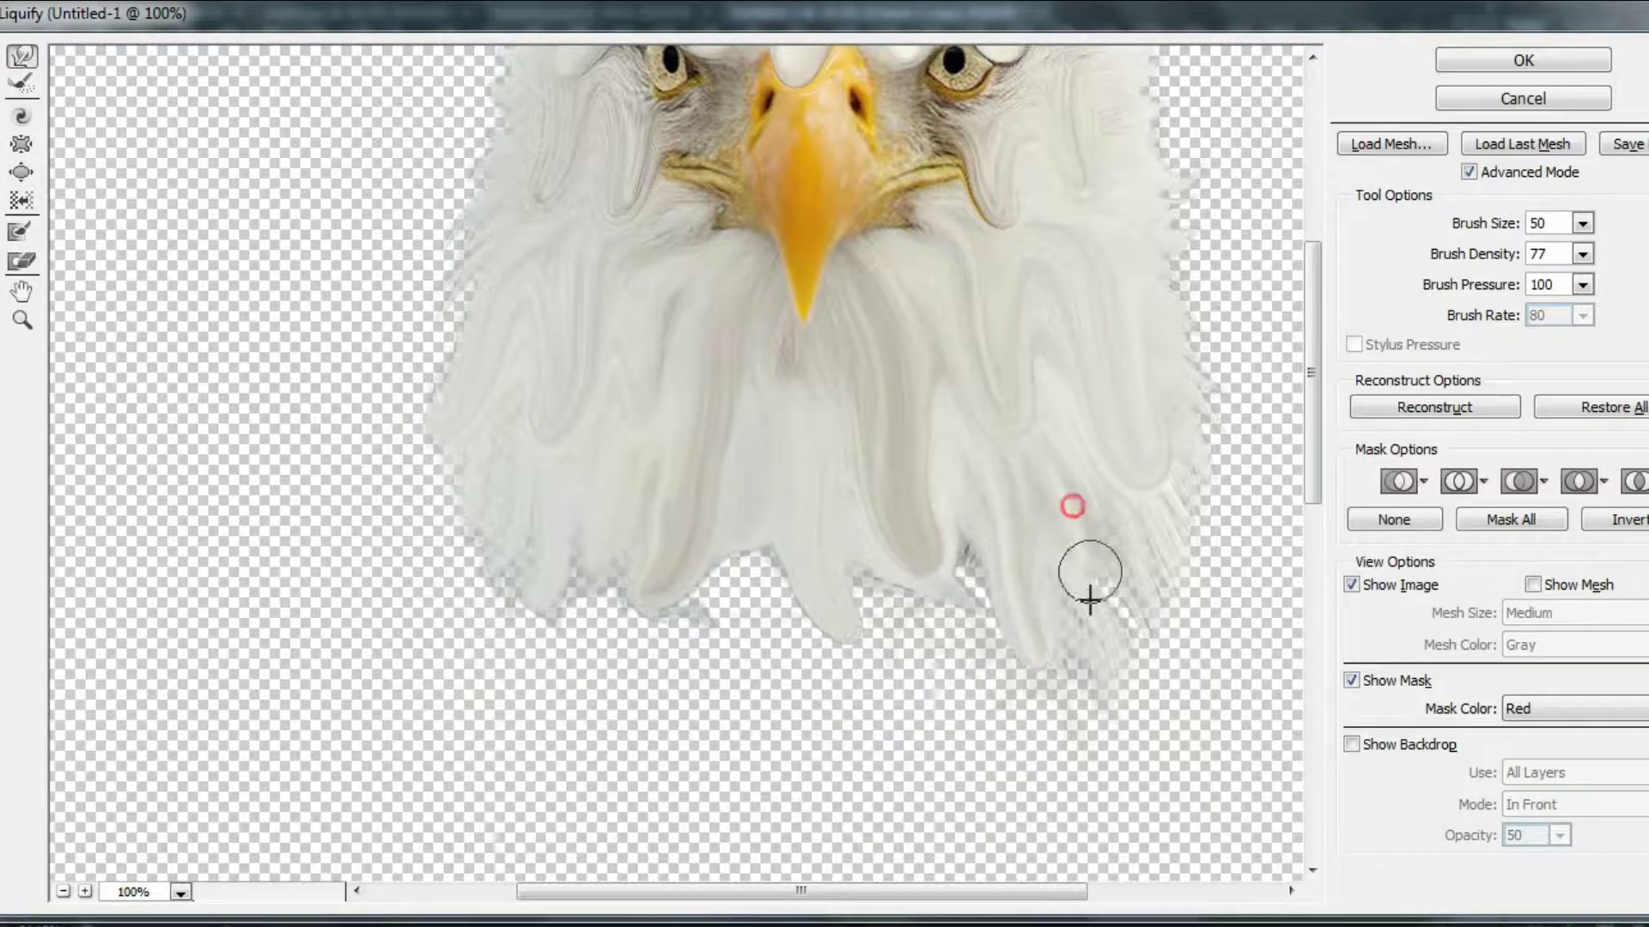
pyautogui.scroll(3, 1173, 442)
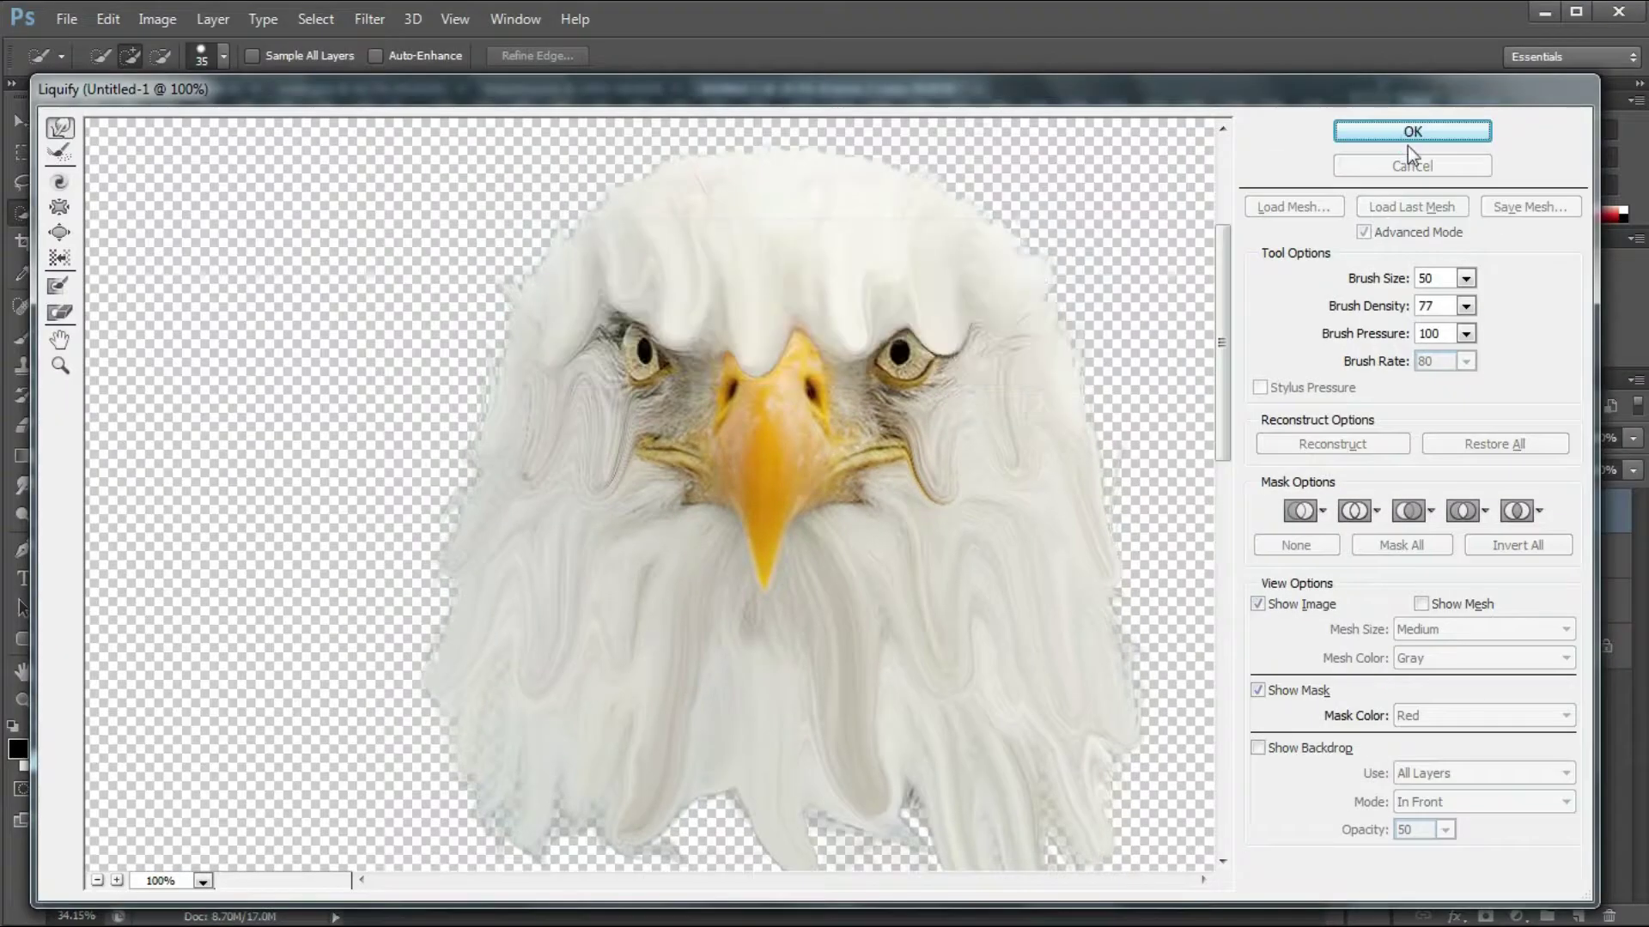
pyautogui.click(1522, 67)
# Step: Compare the eagle head with and without the liquified Curves 1 copy layer
pyautogui.scroll(5, 857, 342)
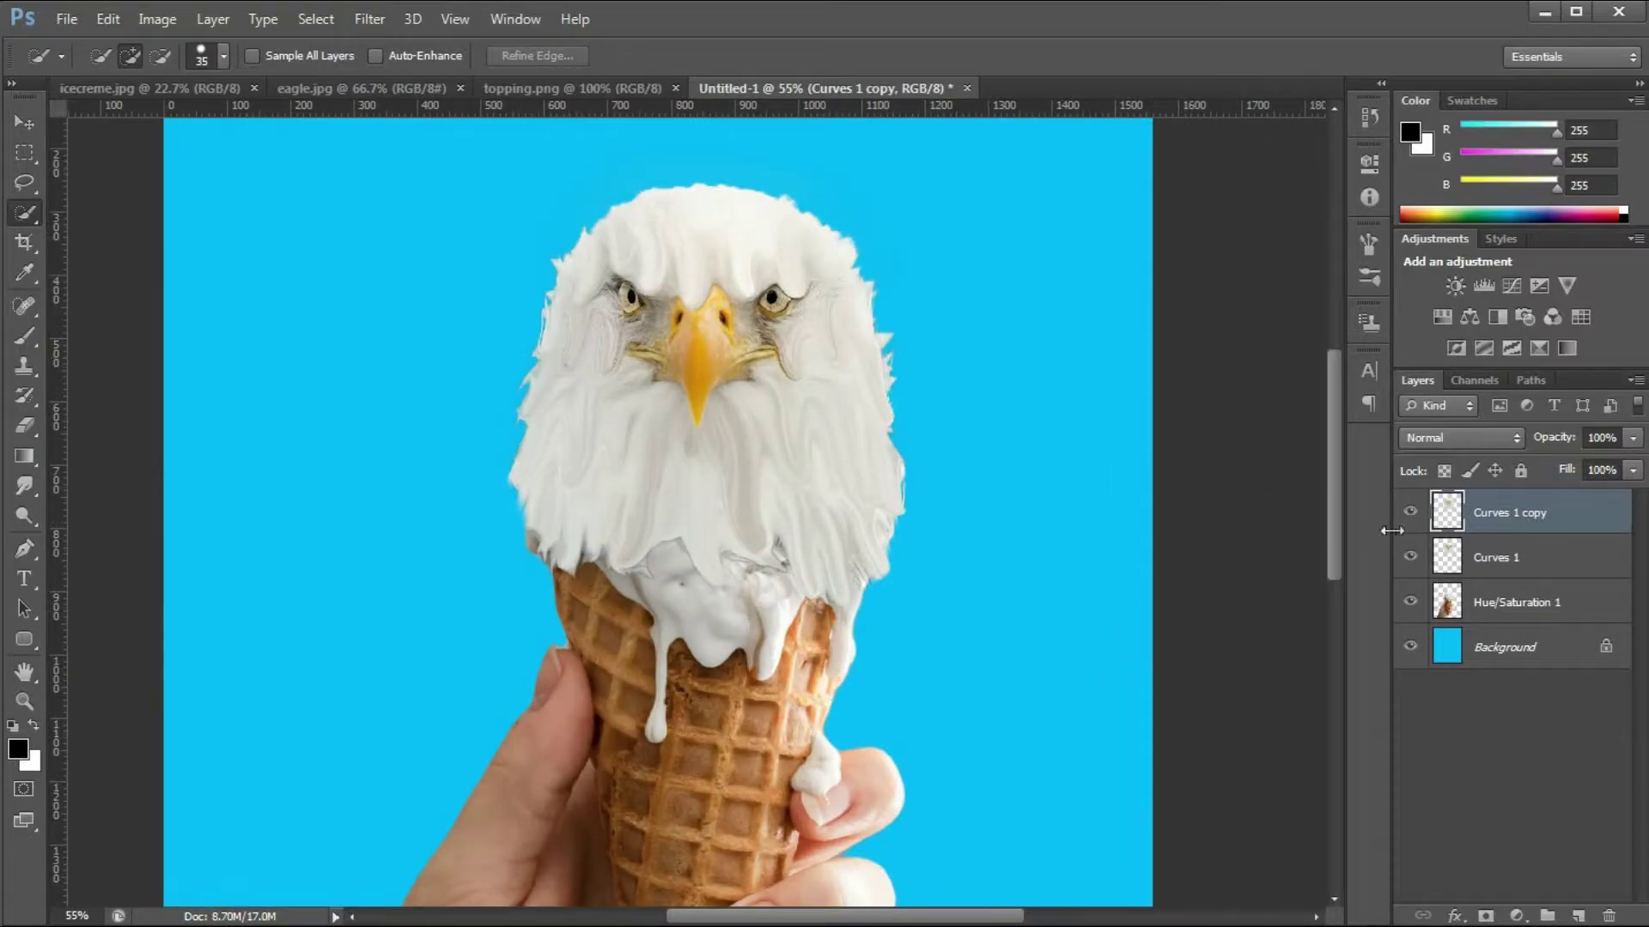
pyautogui.click(1408, 517)
pyautogui.click(1408, 518)
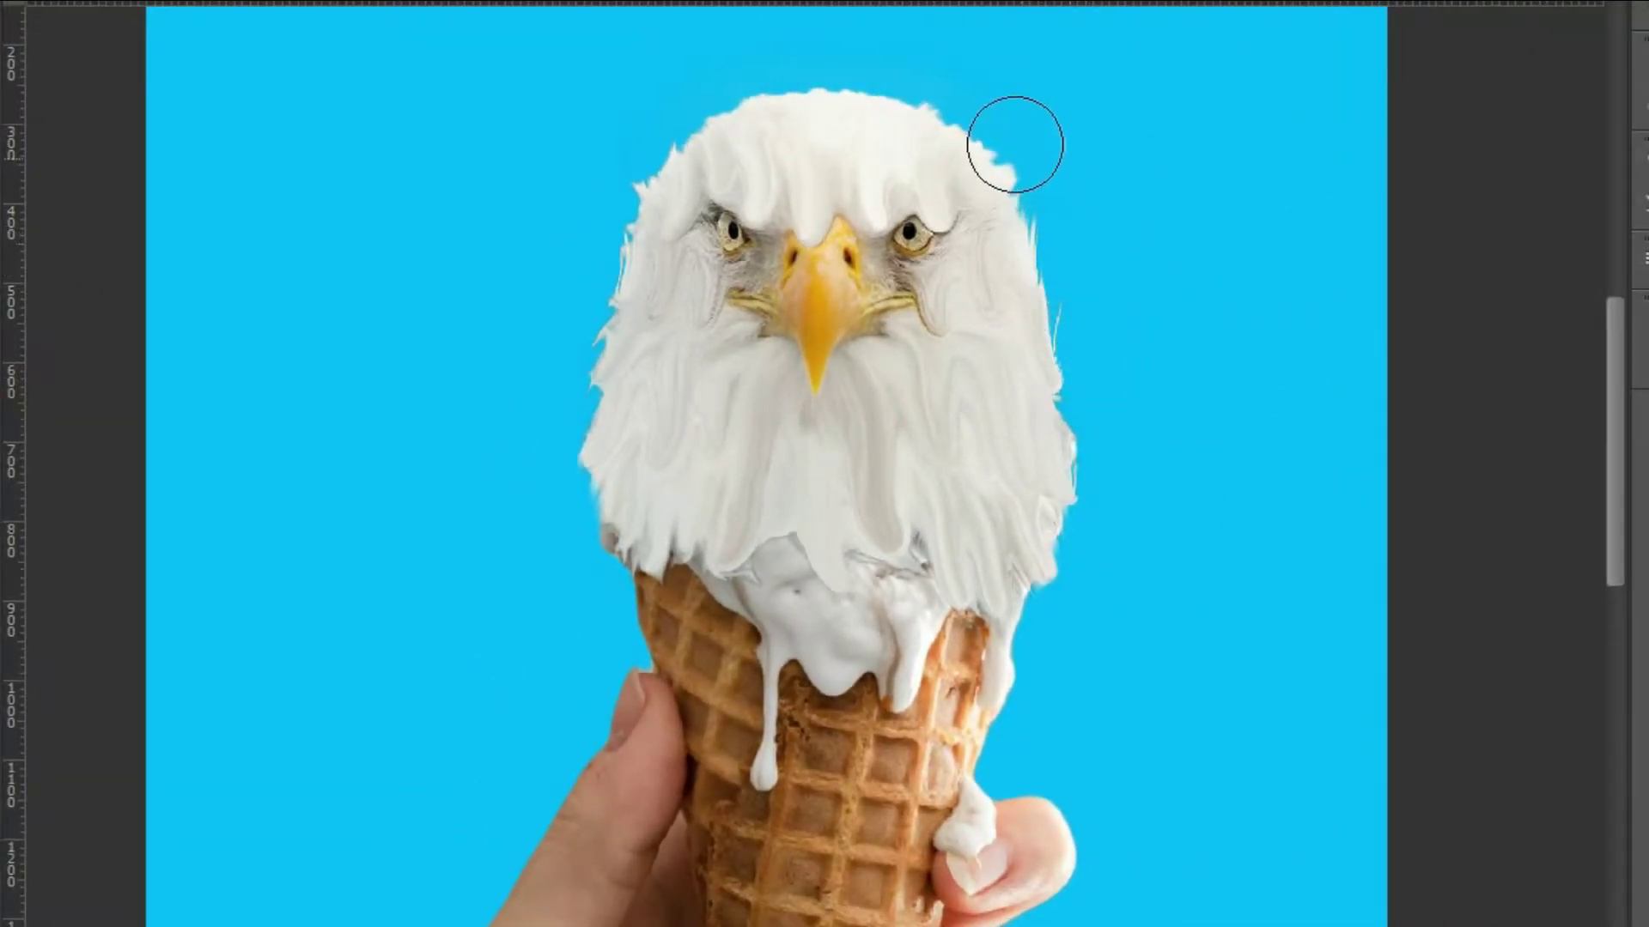
# Step: Erase the gaps between the forehead drips over the eyes and beak on the Curves 1 copy layer, using a small eraser
pyautogui.click(1038, 161)
pyautogui.scroll(8, 955, 146)
pyautogui.click(1460, 515)
pyautogui.click(697, 464)
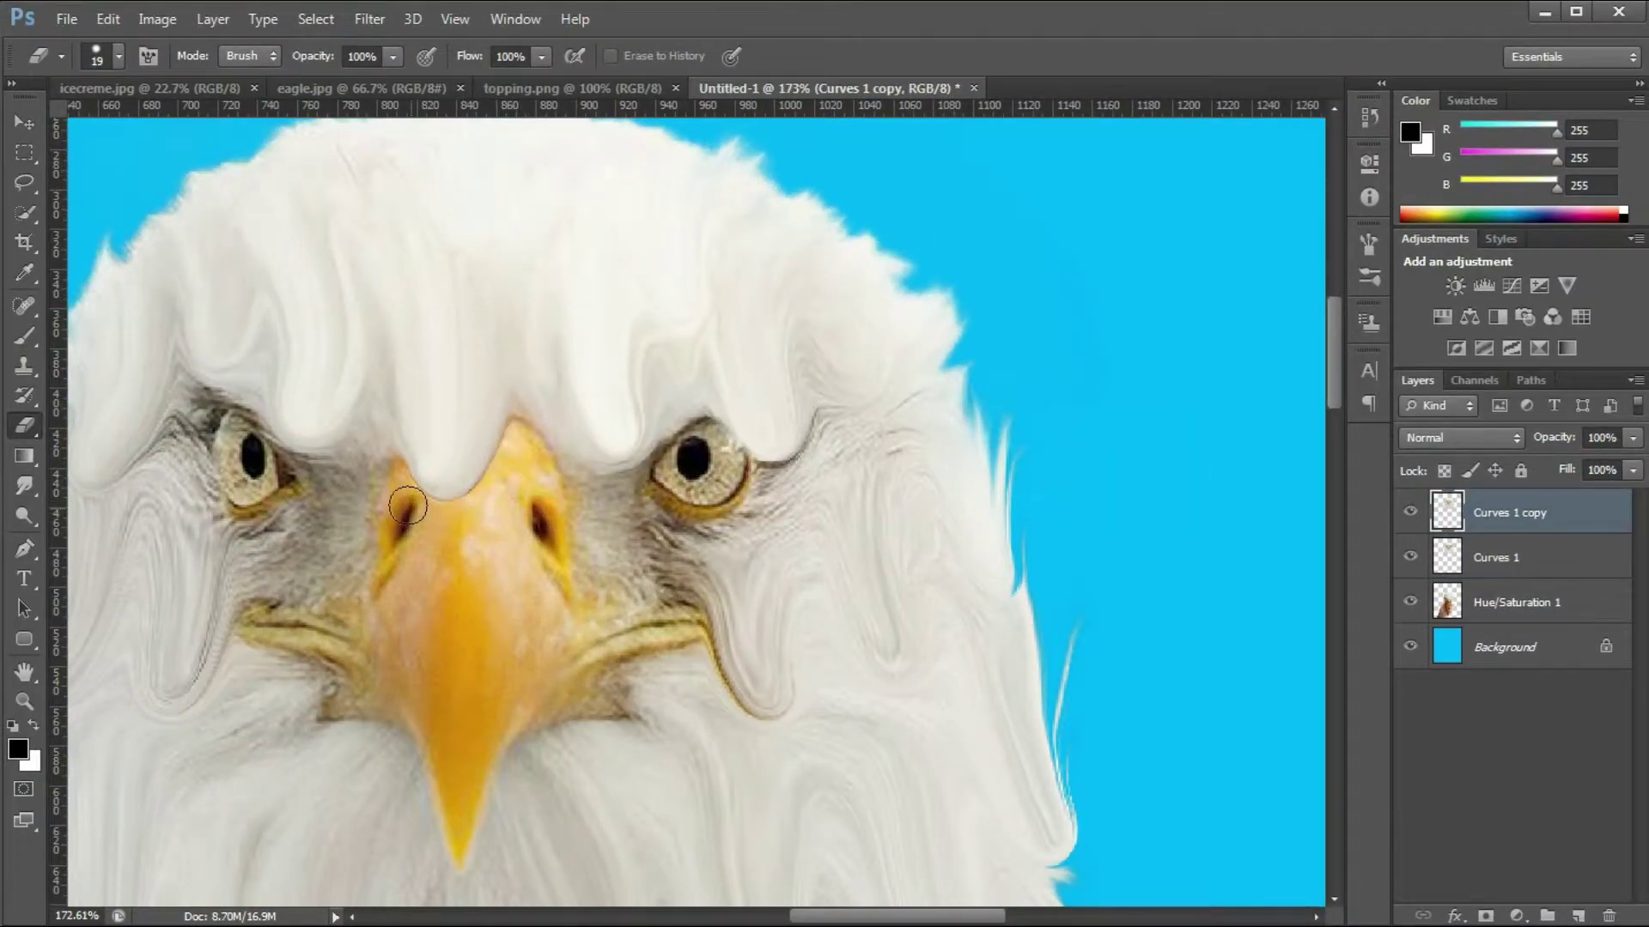
pyautogui.scroll(5, 258, 478)
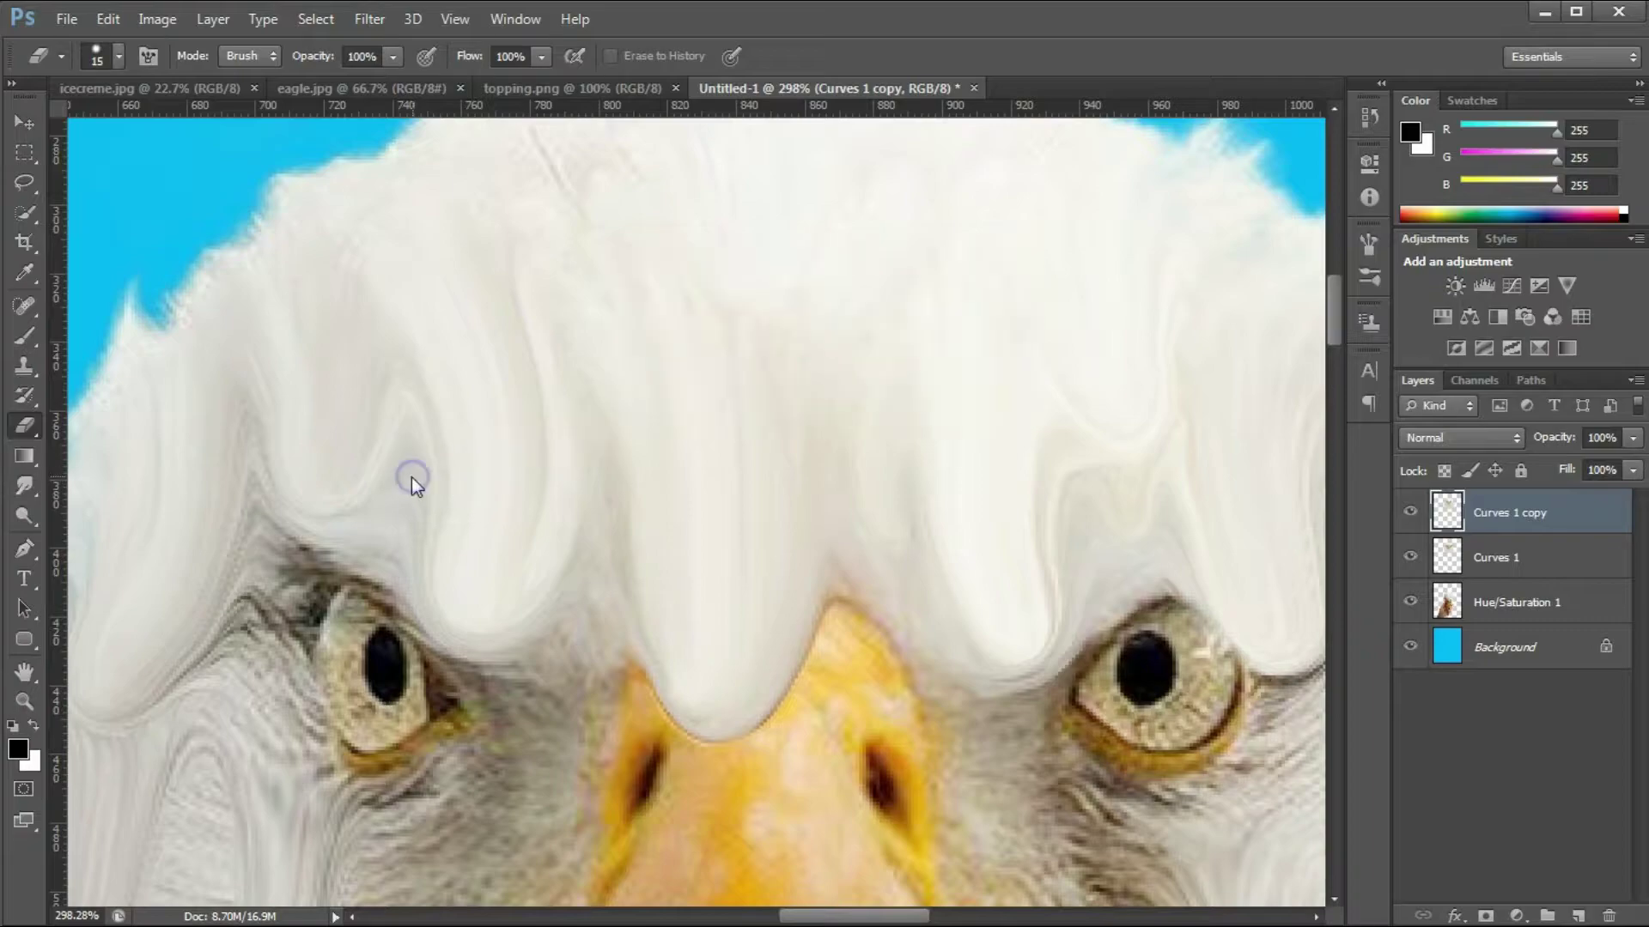
pyautogui.scroll(-8, 1285, 338)
pyautogui.scroll(7, 1135, 358)
# Step: Erase patches between the cheek and neck drips on the Curves 1 copy layer, using eraser sizes of about 21 to 36
pyautogui.keyDown('alt'); pyautogui.rightClick(997, 644); pyautogui.keyUp('alt')
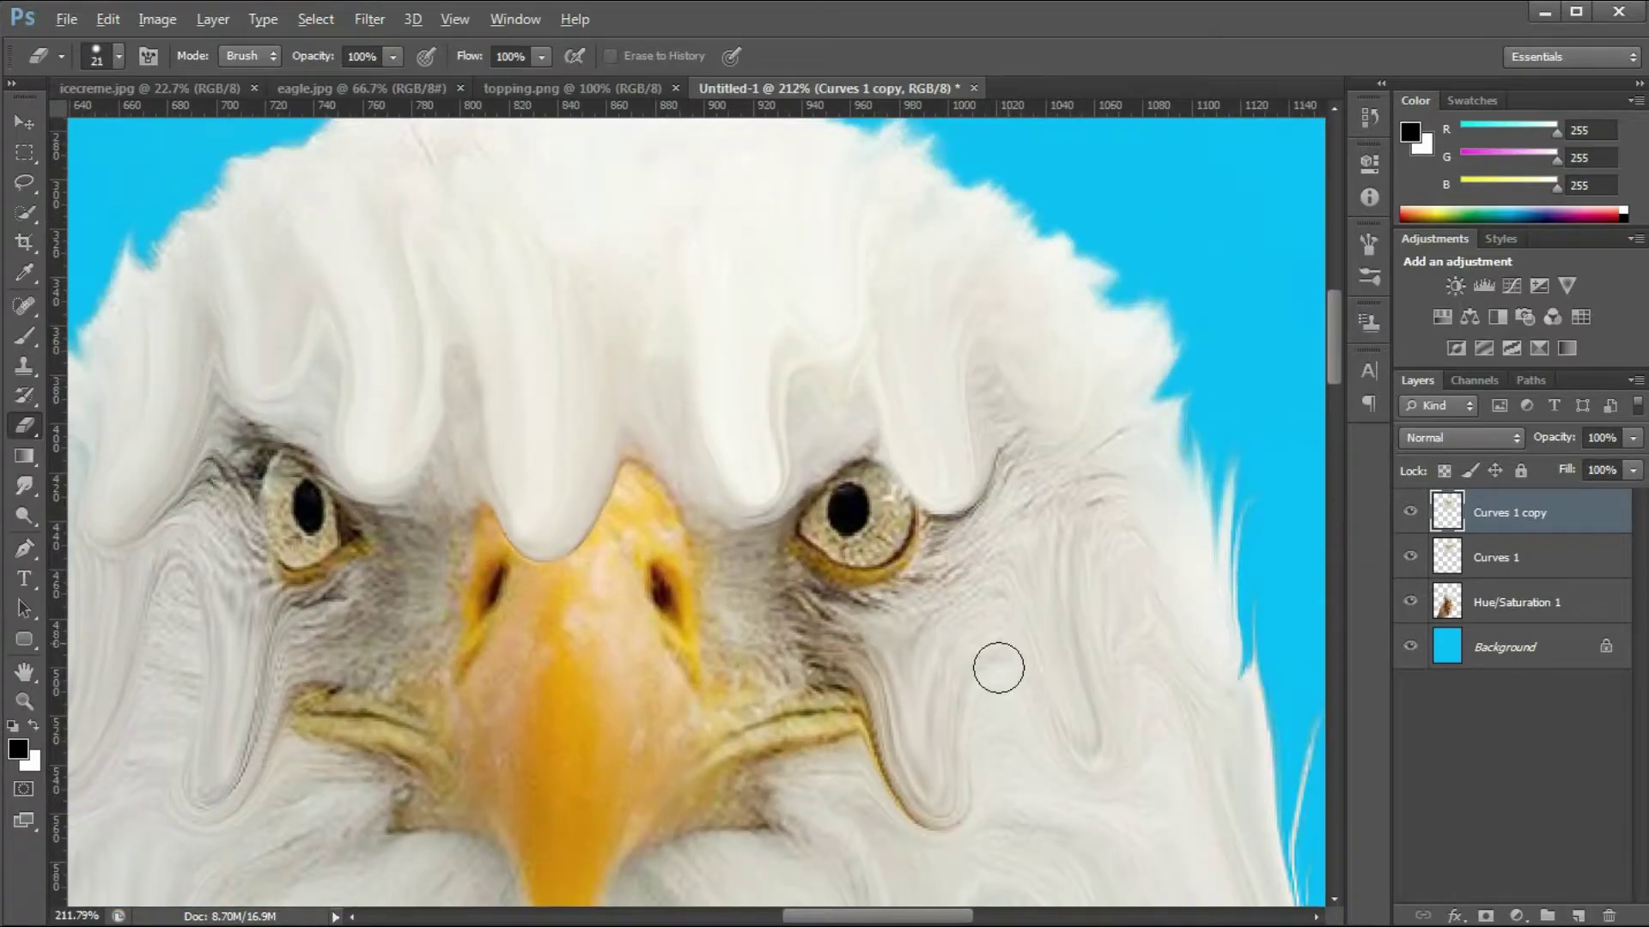
pyautogui.moveTo(1170, 735); pyautogui.dragTo(1122, 496)
pyautogui.scroll(-4, 1074, 496)
pyautogui.keyDown('alt'); pyautogui.rightClick(1036, 644); pyautogui.keyUp('alt')
pyautogui.click(1019, 546)
pyautogui.scroll(-3, 1040, 608)
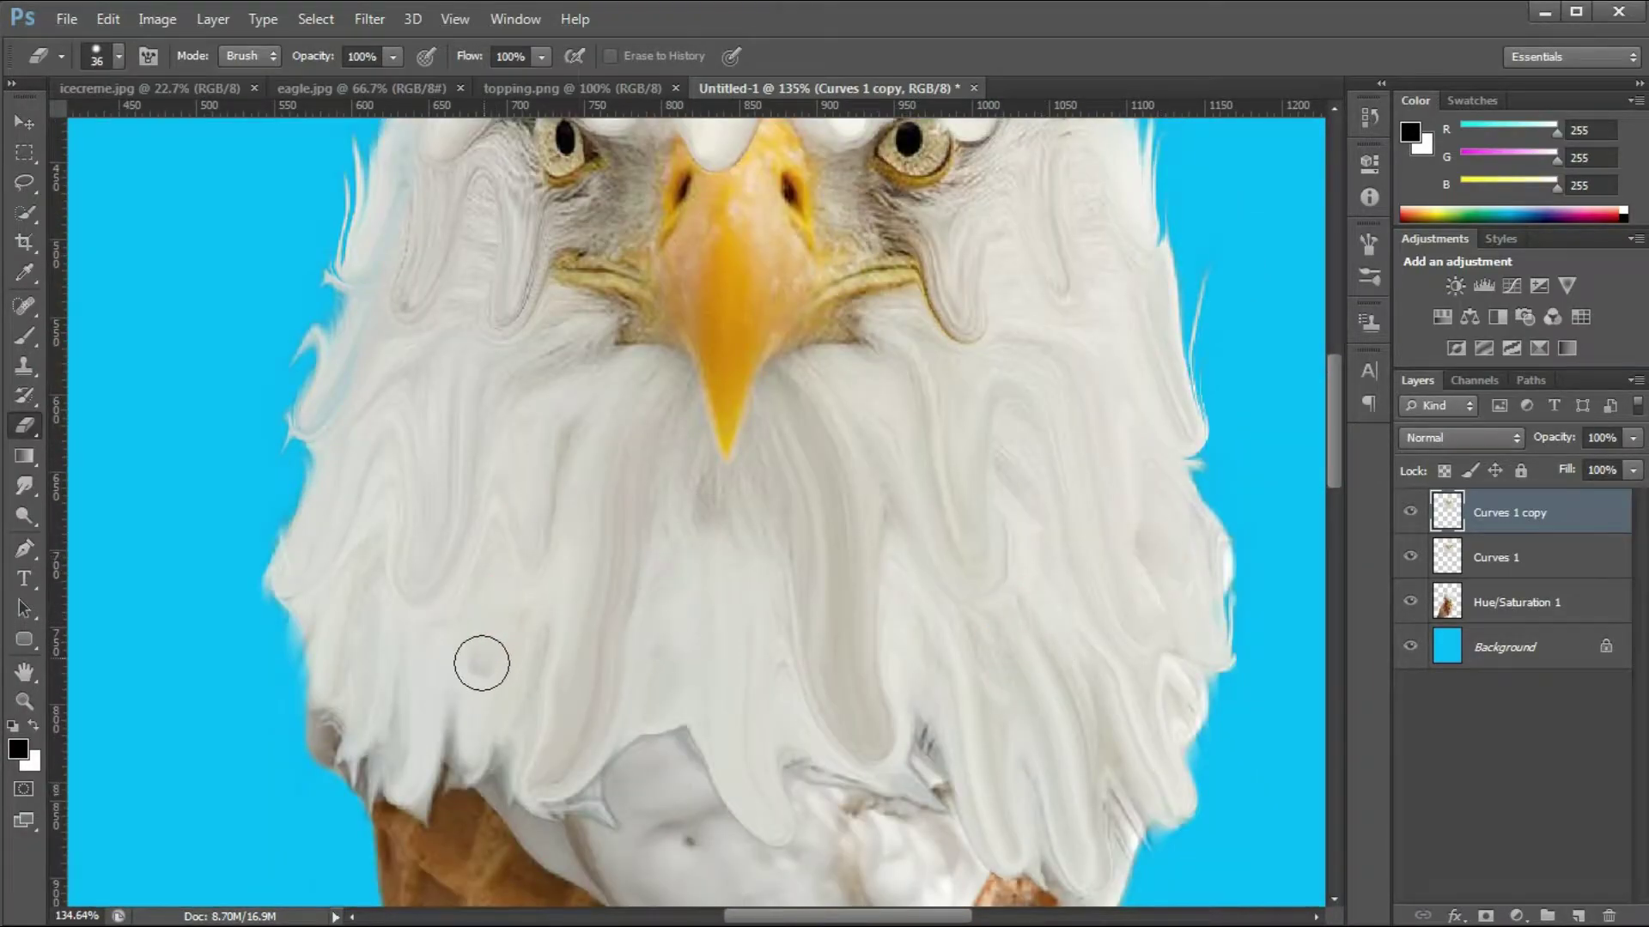
# Step: Open the Liquify filter and pull short drips down between the forehead drips with brush size 18 and density 77
pyautogui.scroll(-6, 478, 281)
pyautogui.click(370, 19)
pyautogui.click(410, 172)
pyautogui.scroll(4, 691, 268)
pyautogui.keyDown('alt'); pyautogui.rightClick(579, 580); pyautogui.keyUp('alt')
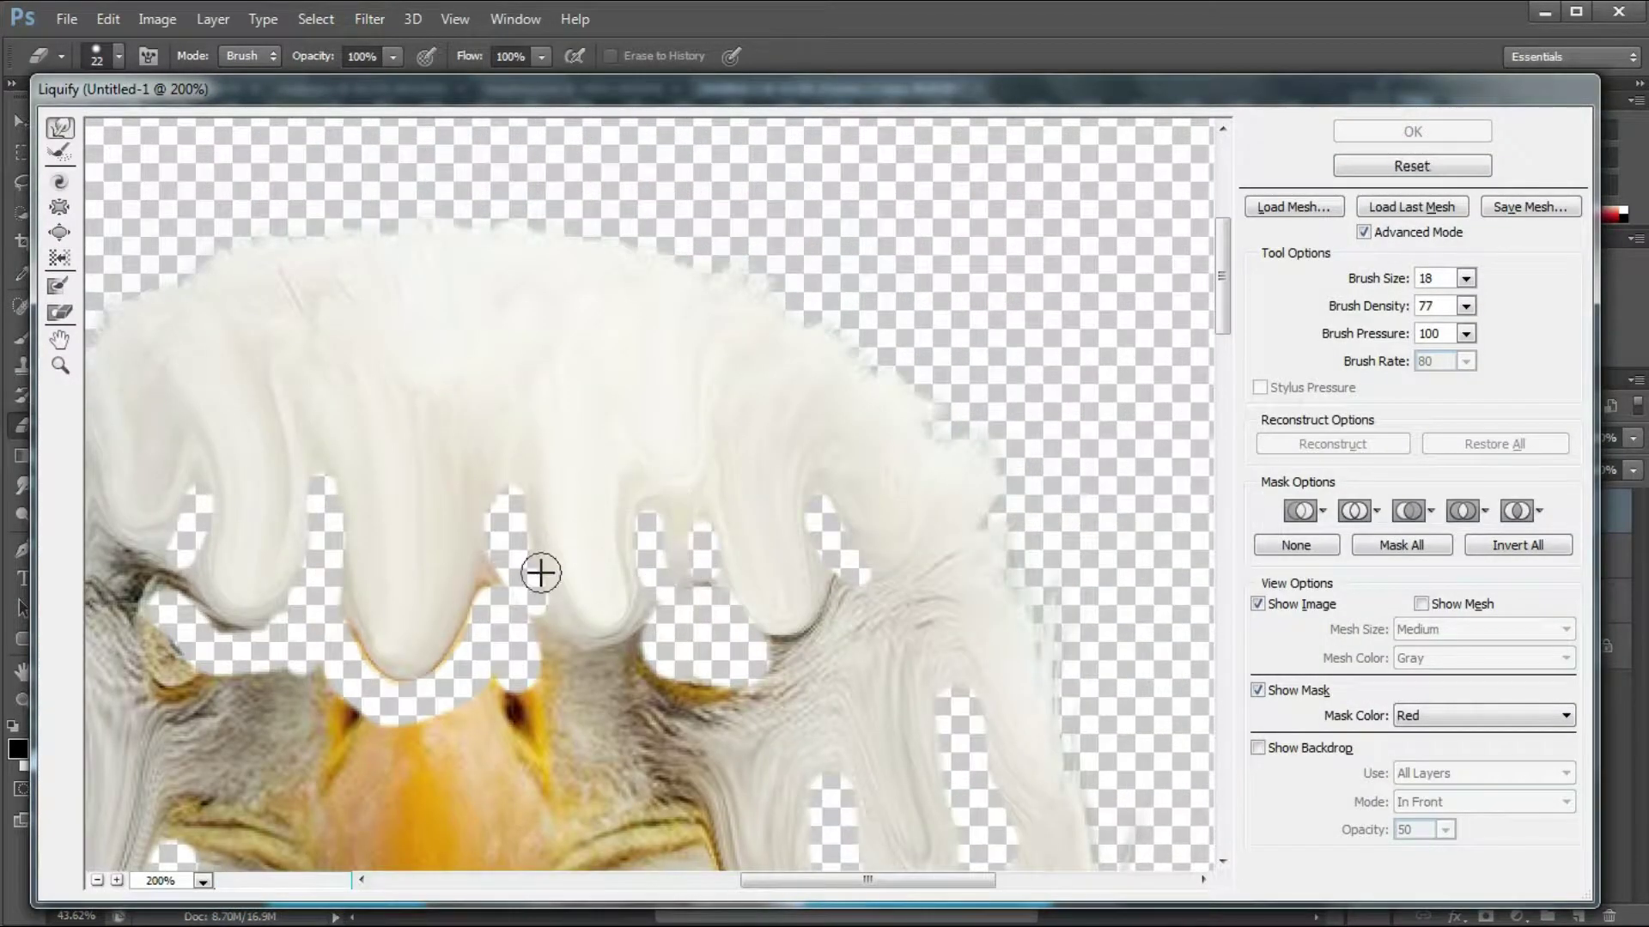
pyautogui.moveTo(511, 452); pyautogui.dragTo(514, 519)
pyautogui.moveTo(321, 436); pyautogui.dragTo(328, 509)
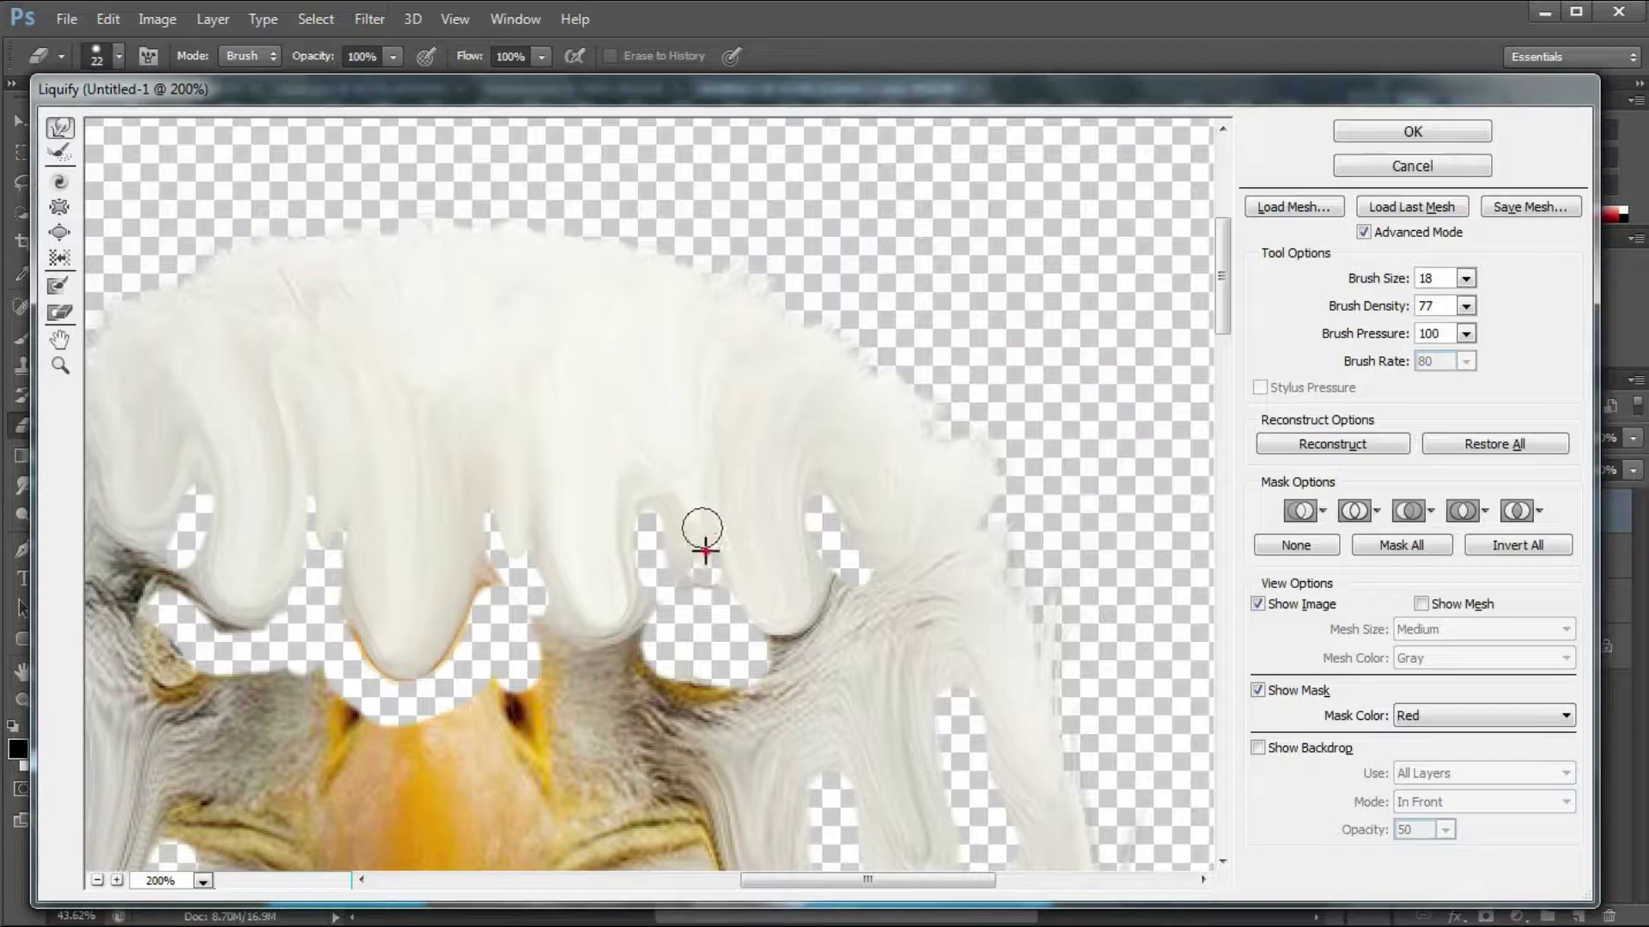
# Step: Pull small drips into the cheek and neck gaps, and stretch the lower feather edge with brush size 54 and density 47
pyautogui.scroll(-3, 848, 526)
pyautogui.moveTo(183, 324); pyautogui.dragTo(184, 342)
pyautogui.scroll(-1, 823, 524)
pyautogui.moveTo(823, 524); pyautogui.dragTo(834, 605)
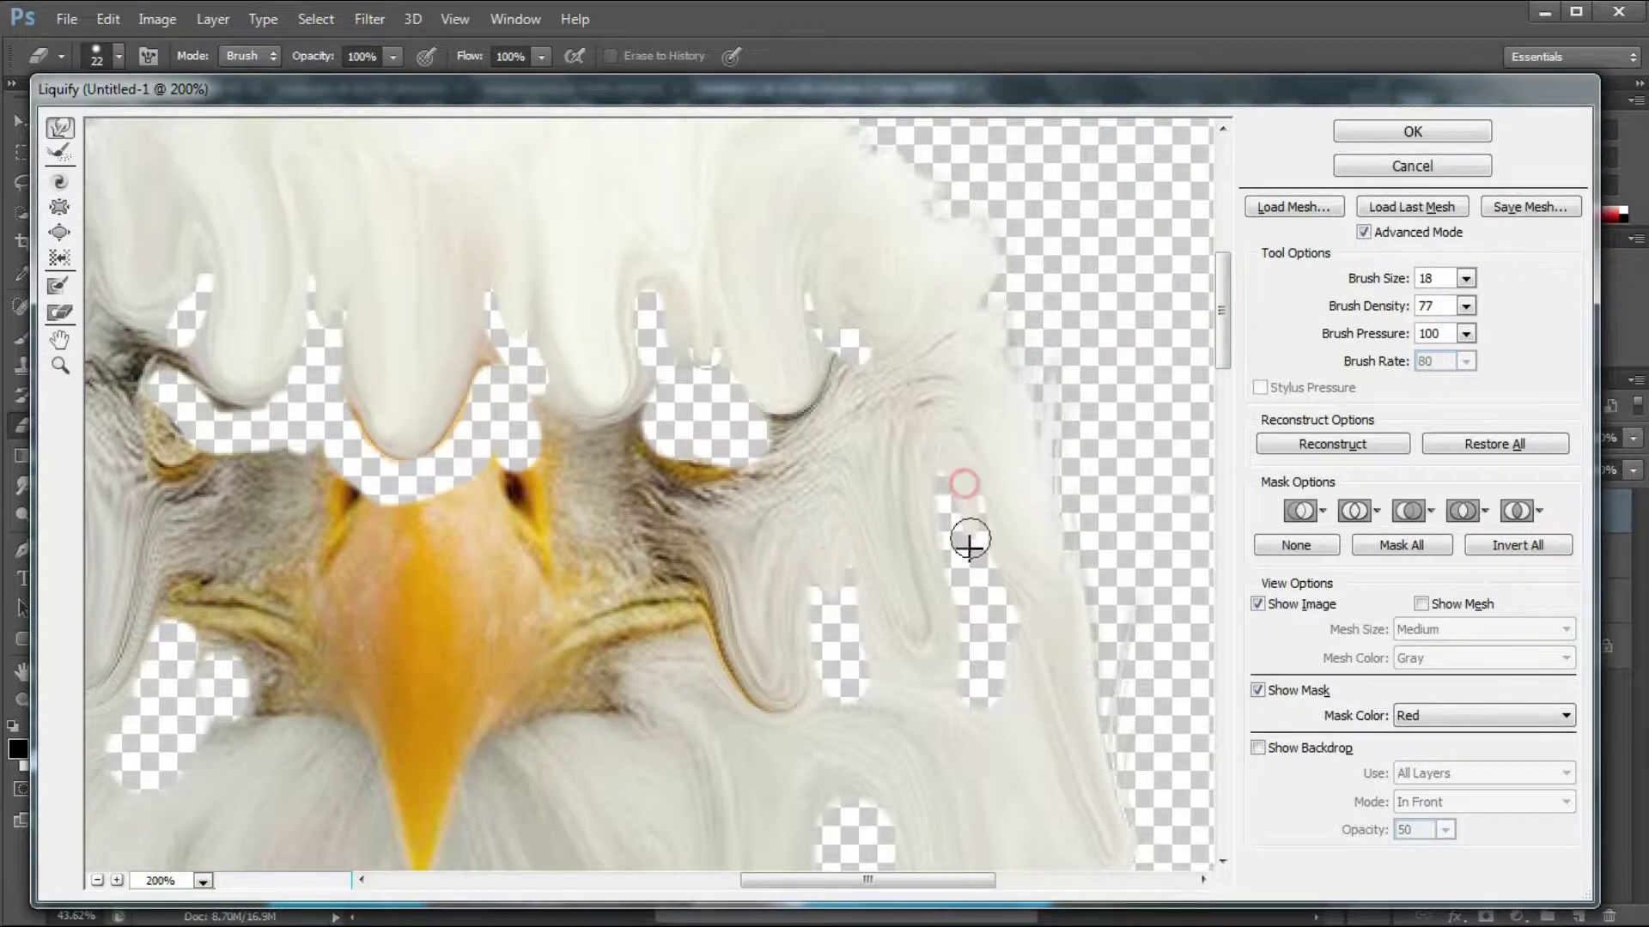
pyautogui.scroll(-6, 969, 539)
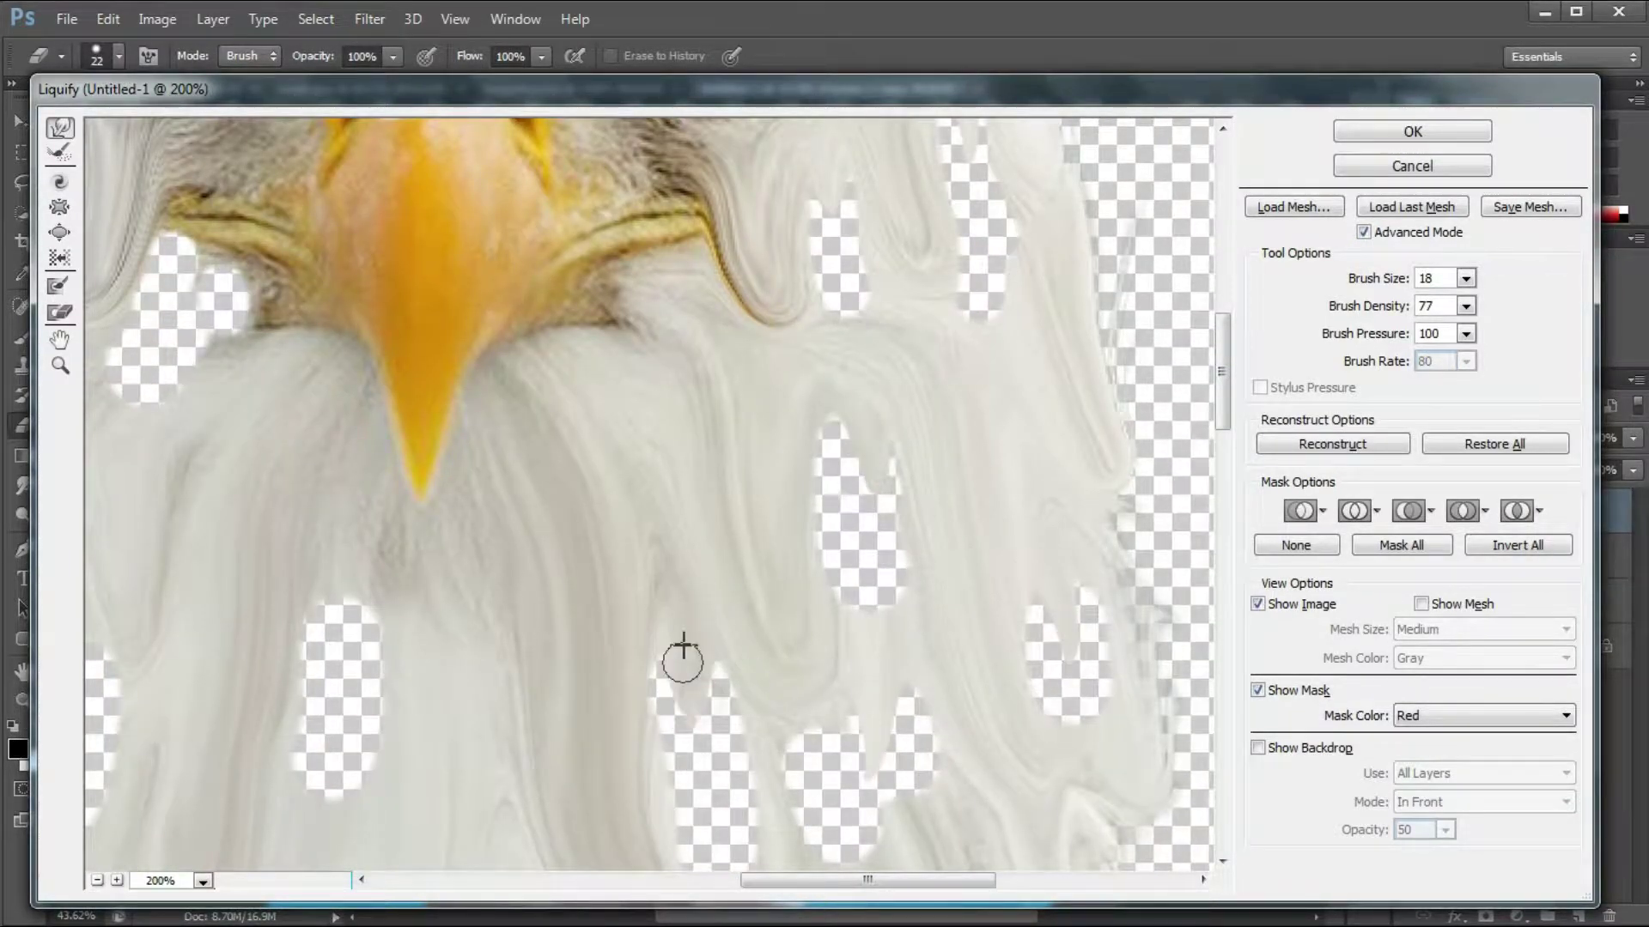
pyautogui.scroll(-5, 683, 666)
pyautogui.keyDown('alt'); pyautogui.click(348, 402); pyautogui.keyUp('alt')
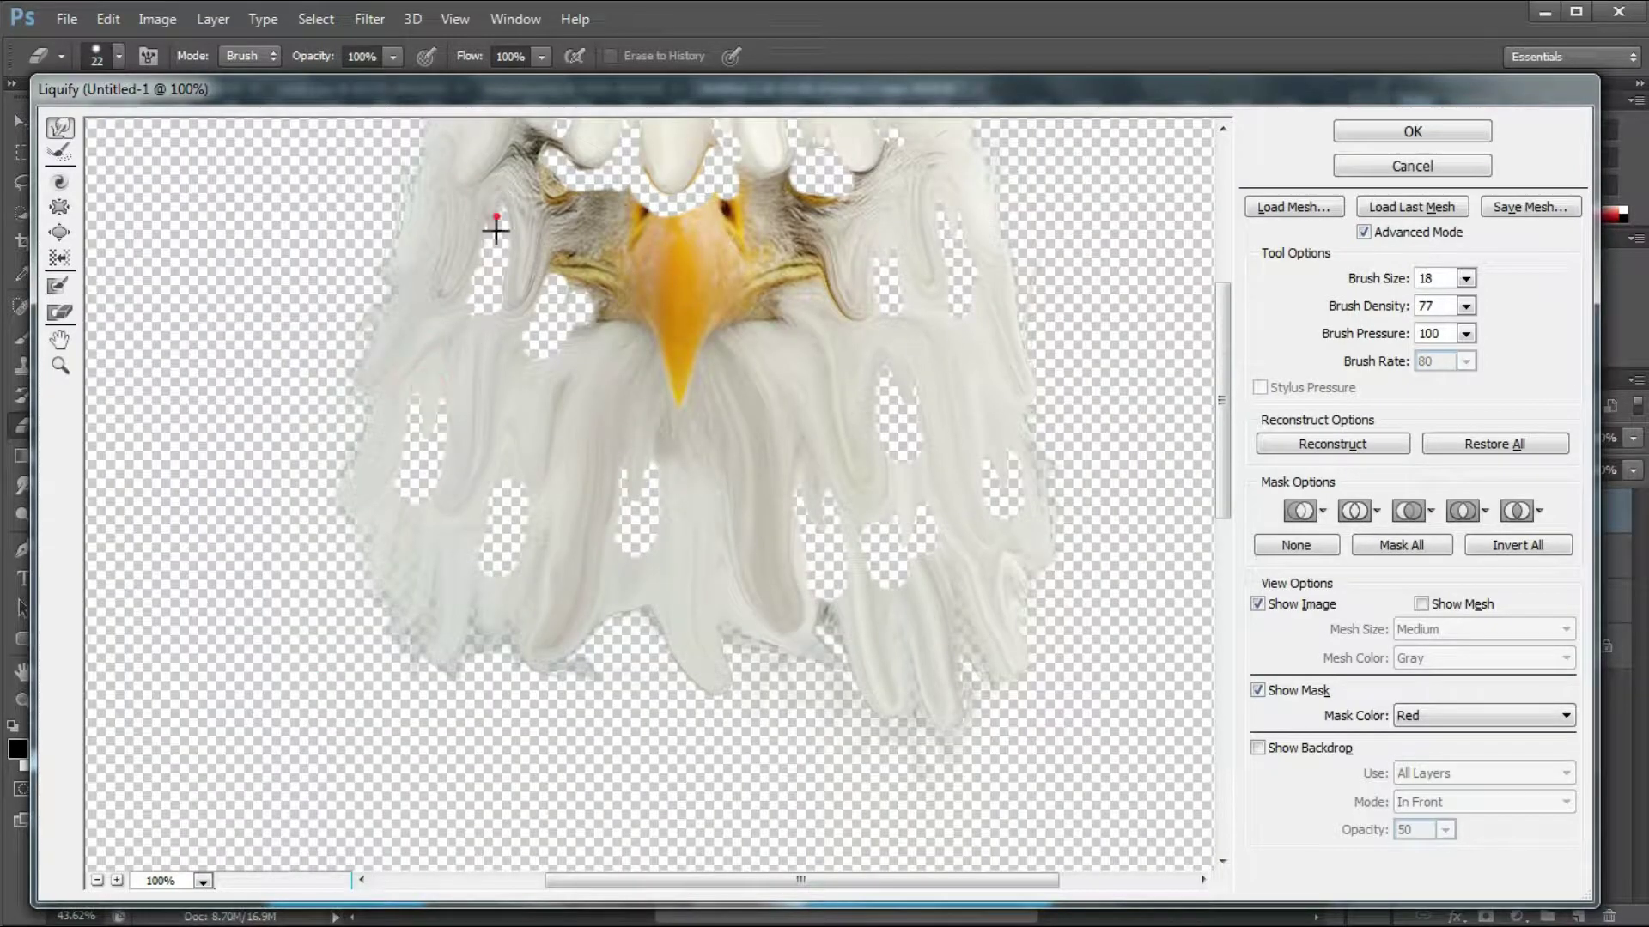
pyautogui.moveTo(751, 631); pyautogui.dragTo(837, 724)
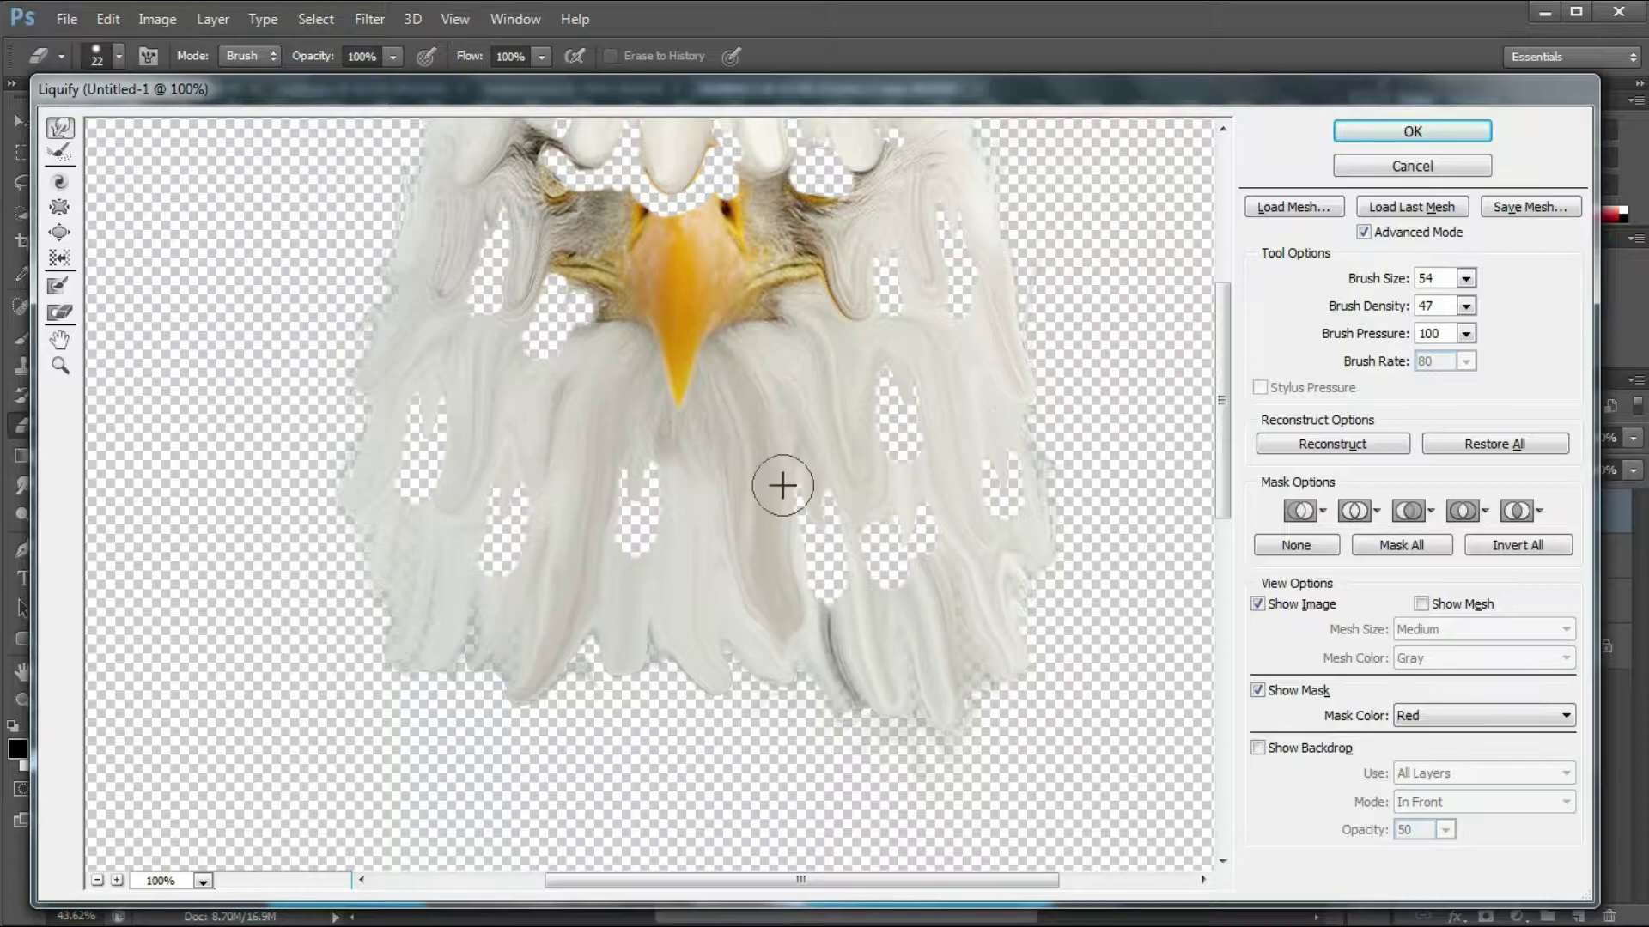
# Step: Refine the forehead drips with brush size 16 and then 48 at density 78, and apply the Liquify filter
pyautogui.scroll(8, 781, 487)
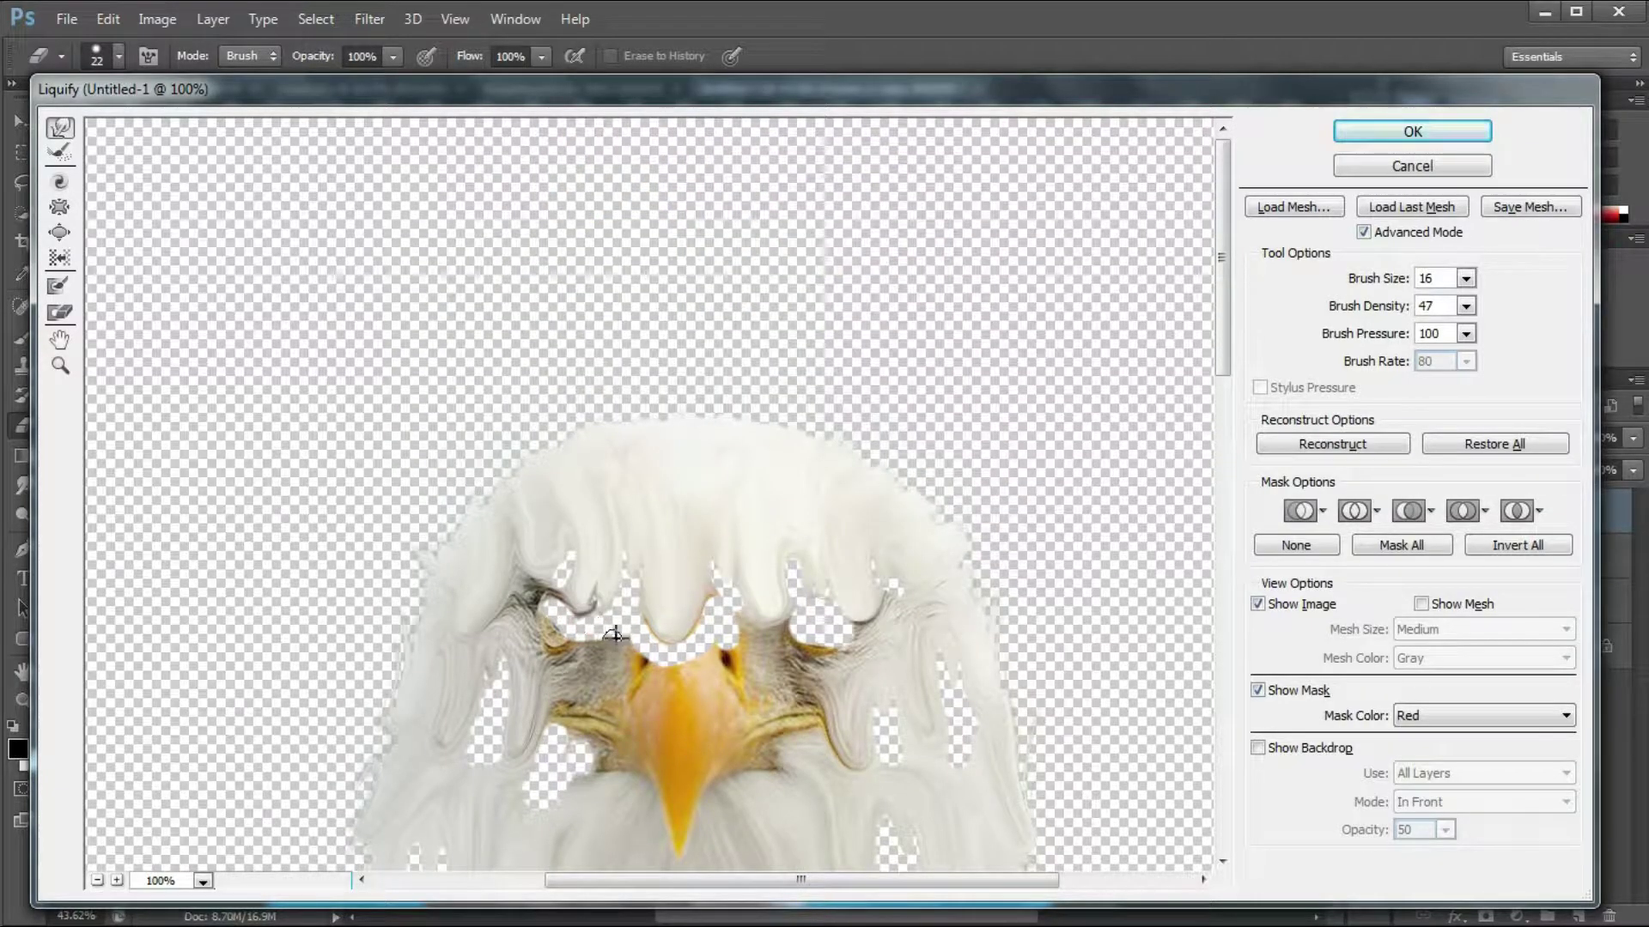
pyautogui.scroll(-2, 761, 541)
pyautogui.press(']')
pyautogui.press(']')
pyautogui.press(']')
pyautogui.press(']')
pyautogui.press(']')
pyautogui.press(']')
pyautogui.press(']')
pyautogui.press(']')
pyautogui.press(']')
pyautogui.press(']')
pyautogui.press(']')
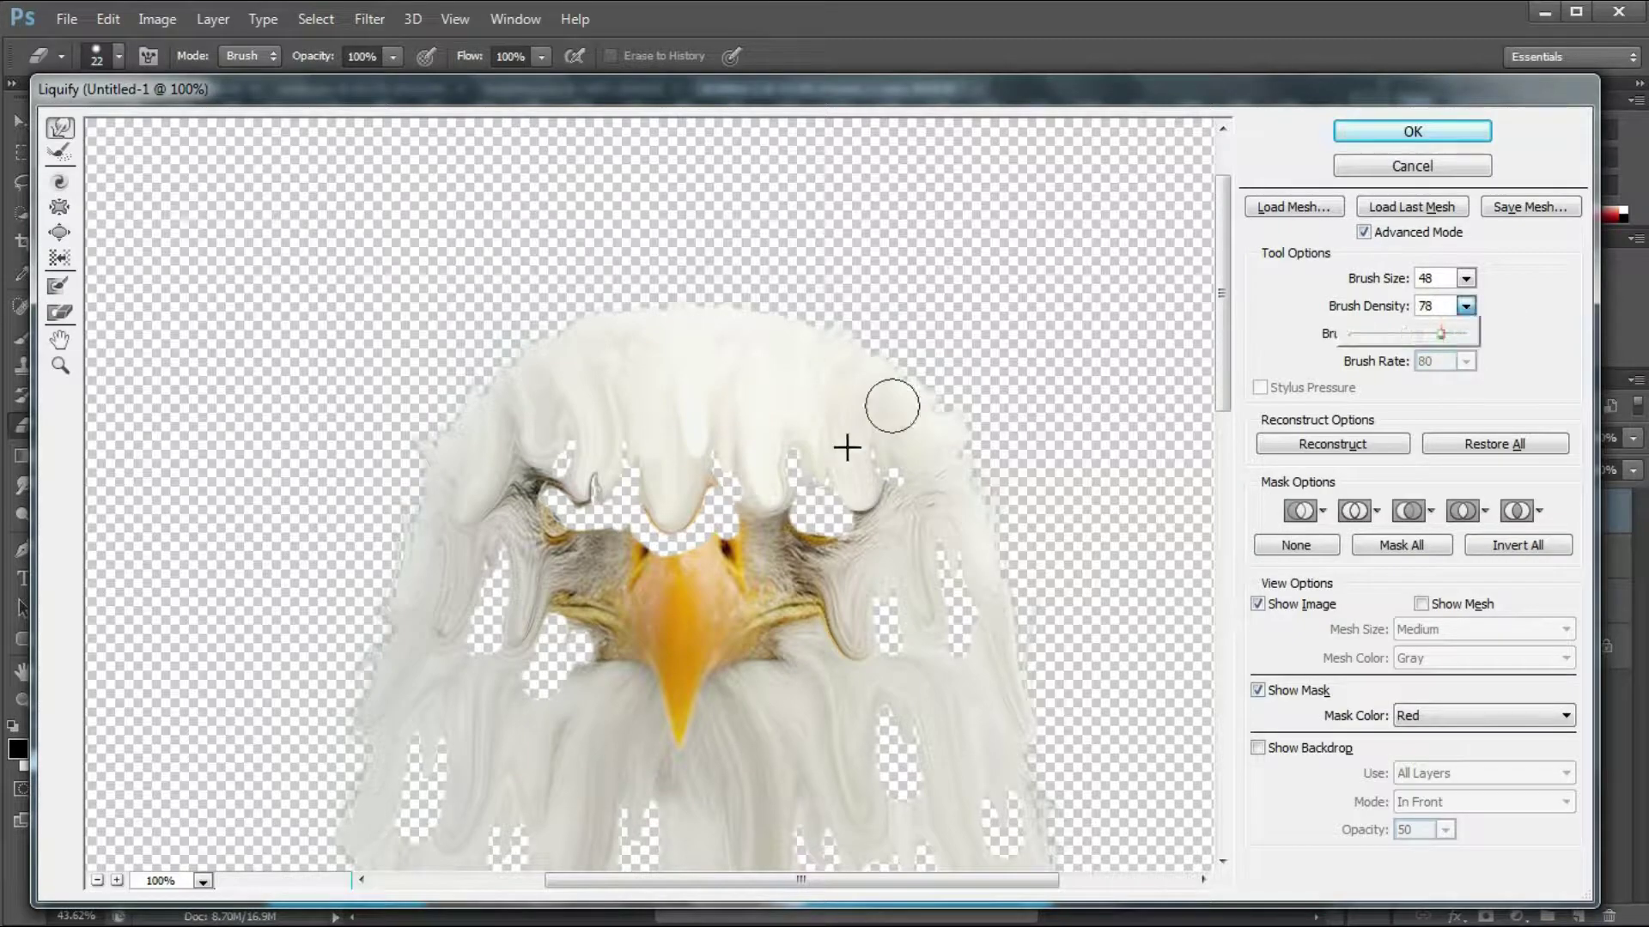
pyautogui.click(1393, 122)
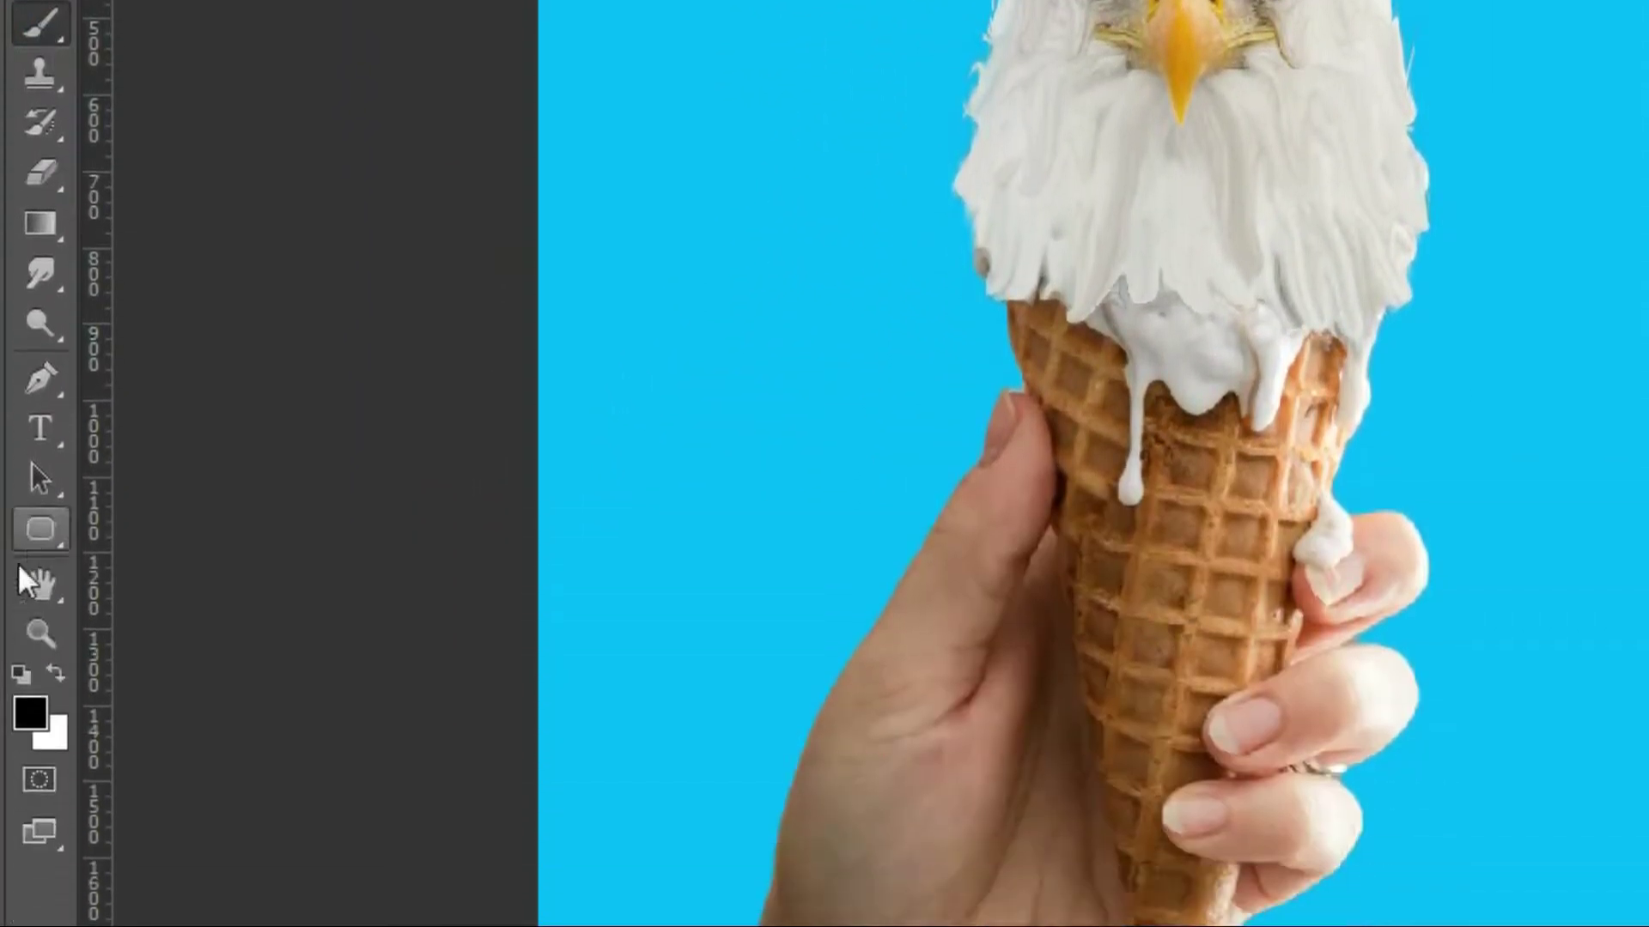
# Step: Set the foreground color to white (ffffff) and add a new layer above Curves 1 copy
pyautogui.click(17, 748)
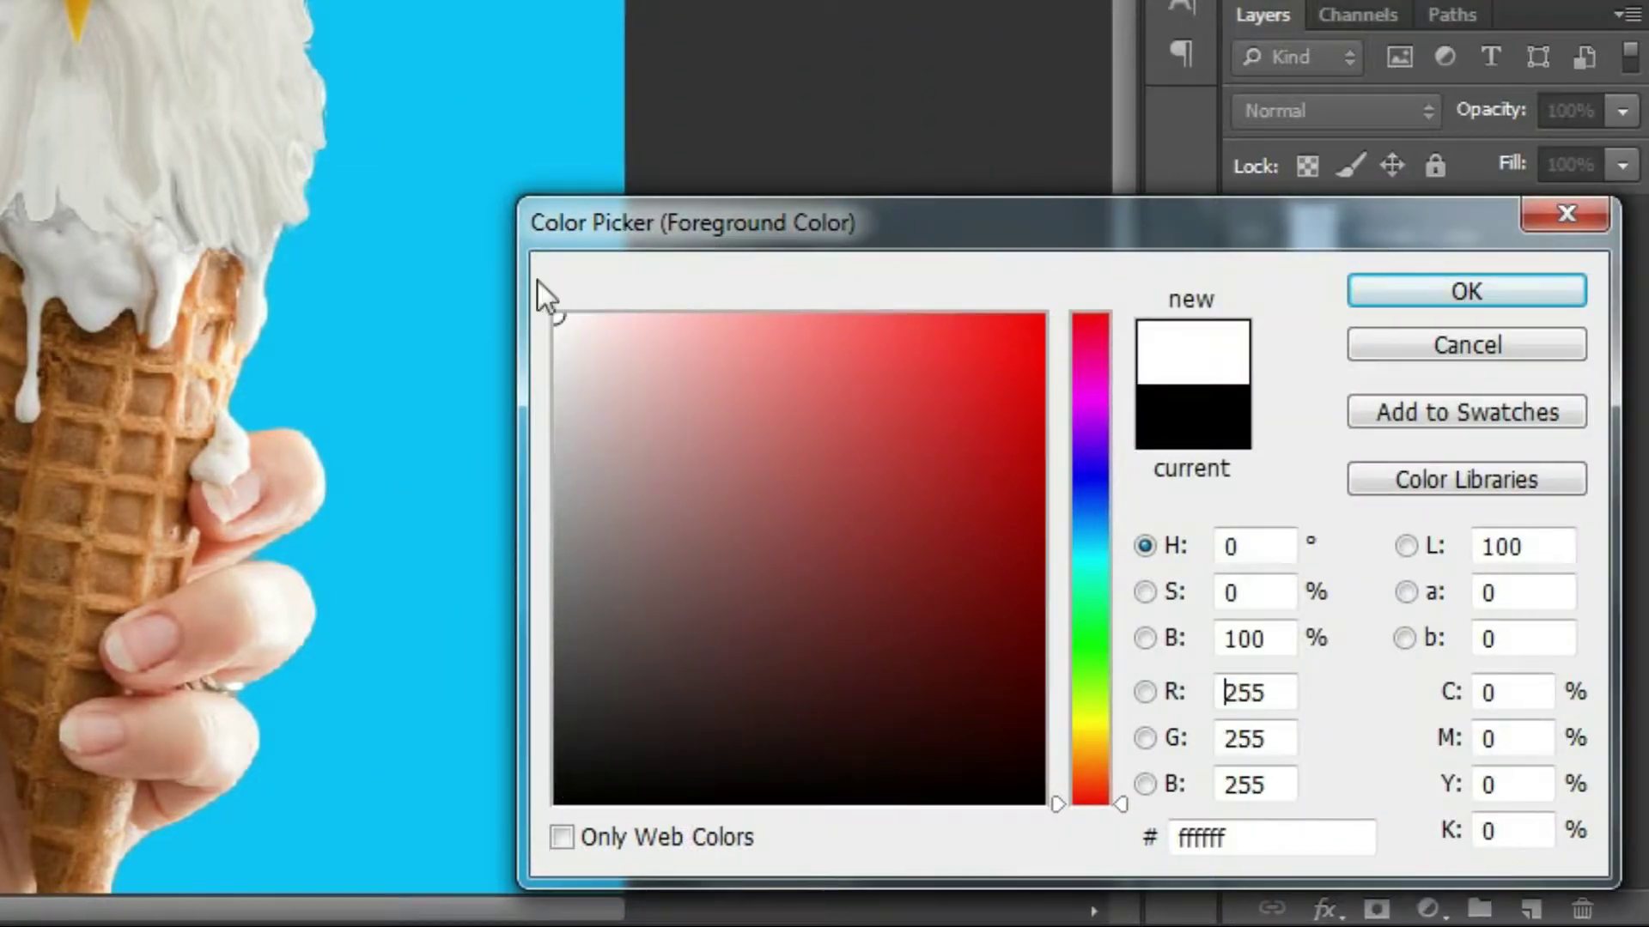
pyautogui.press('Return')
pyautogui.click(1531, 908)
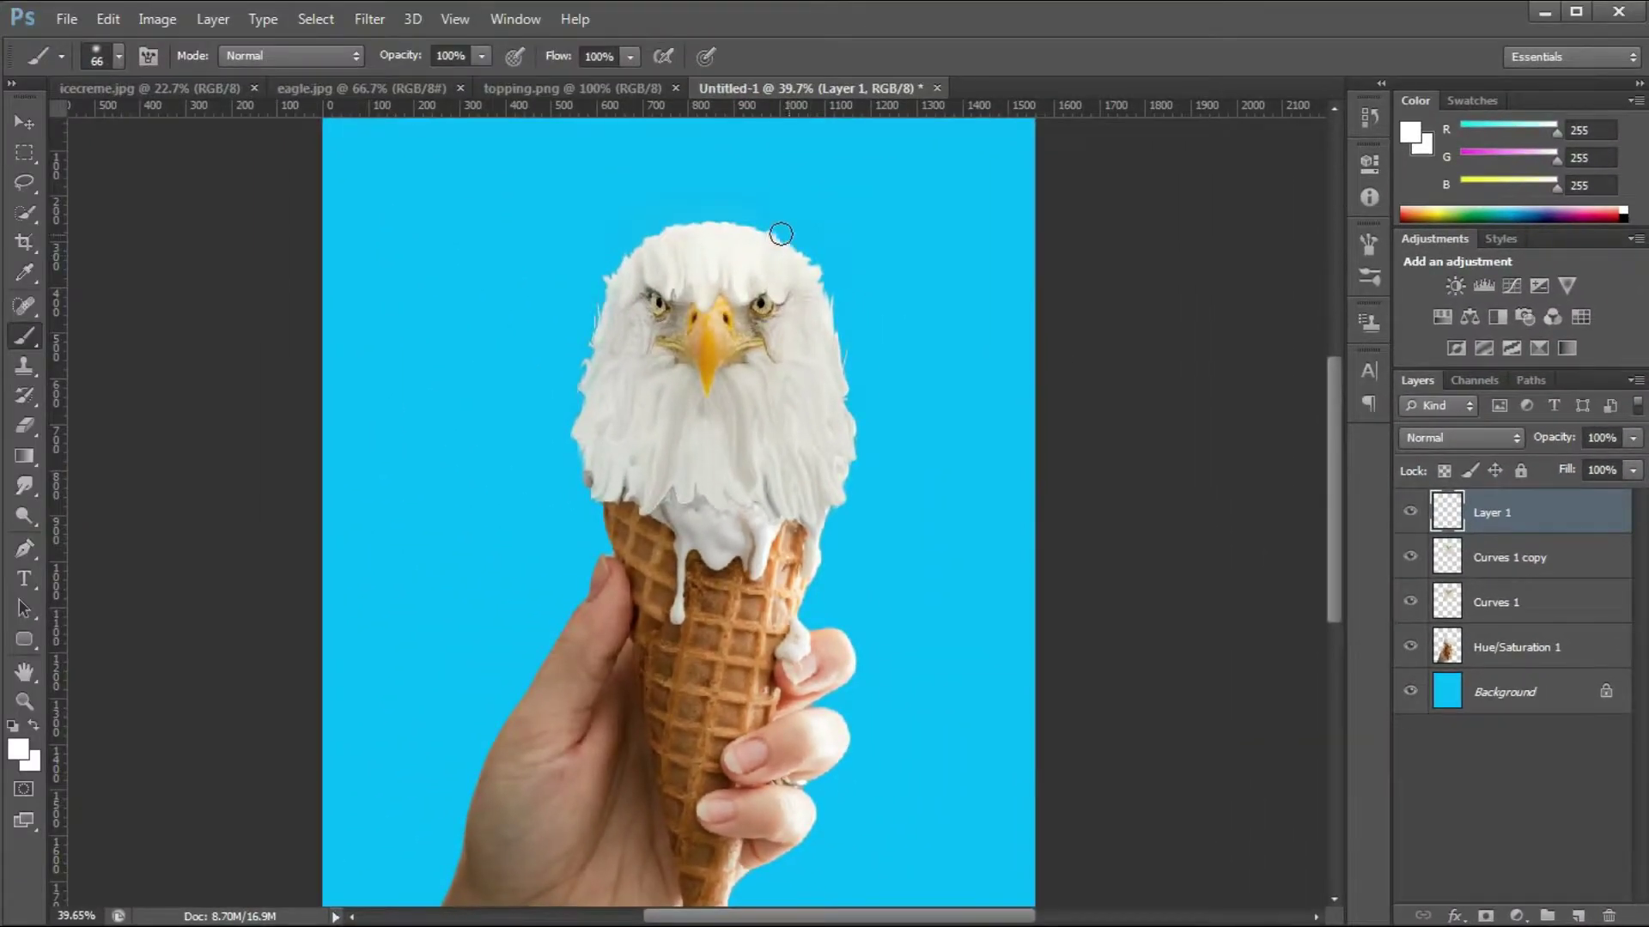
# Step: Paint soft white highlights on the drips of the right cheek and neck with a size 20 brush, lowering the flow to 6%
pyautogui.click(820, 93)
pyautogui.moveTo(824, 135); pyautogui.dragTo(657, 138)
pyautogui.click(1329, 640)
pyautogui.scroll(7, 1102, 513)
pyautogui.moveTo(1085, 502); pyautogui.dragTo(1035, 495)
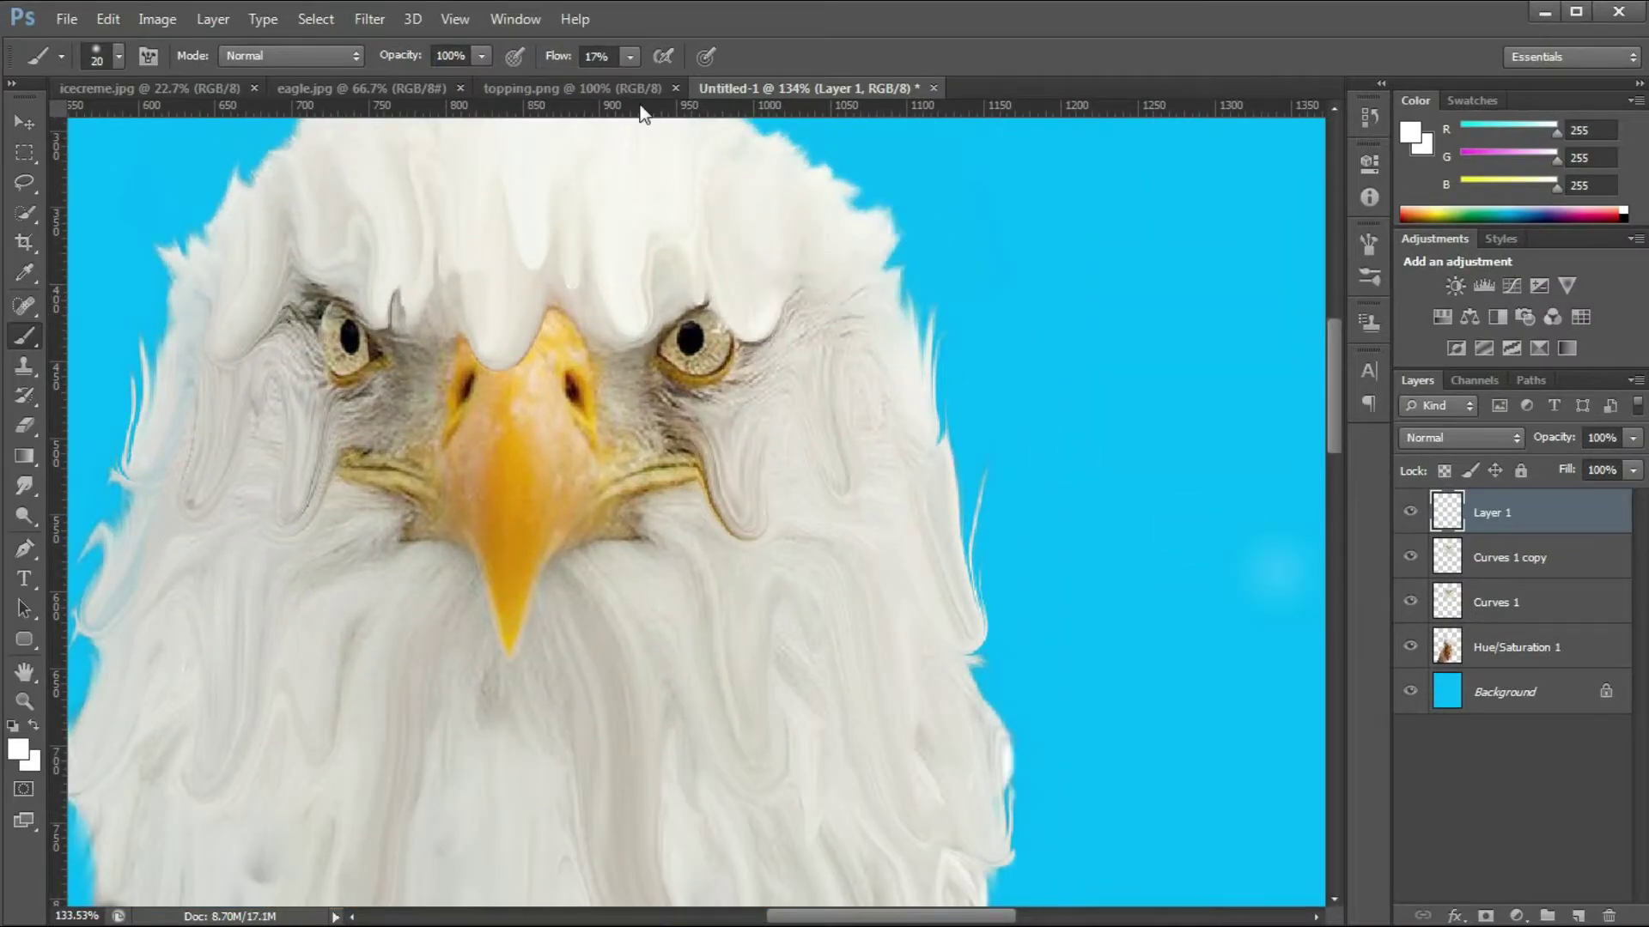
pyautogui.scroll(-3, 867, 425)
pyautogui.moveTo(847, 472)
pyautogui.mouseDown()
pyautogui.moveTo(836, 391)
pyautogui.moveTo(868, 429)
pyautogui.mouseUp()
pyautogui.moveTo(766, 406); pyautogui.dragTo(777, 406)
pyautogui.scroll(1, 826, 537)
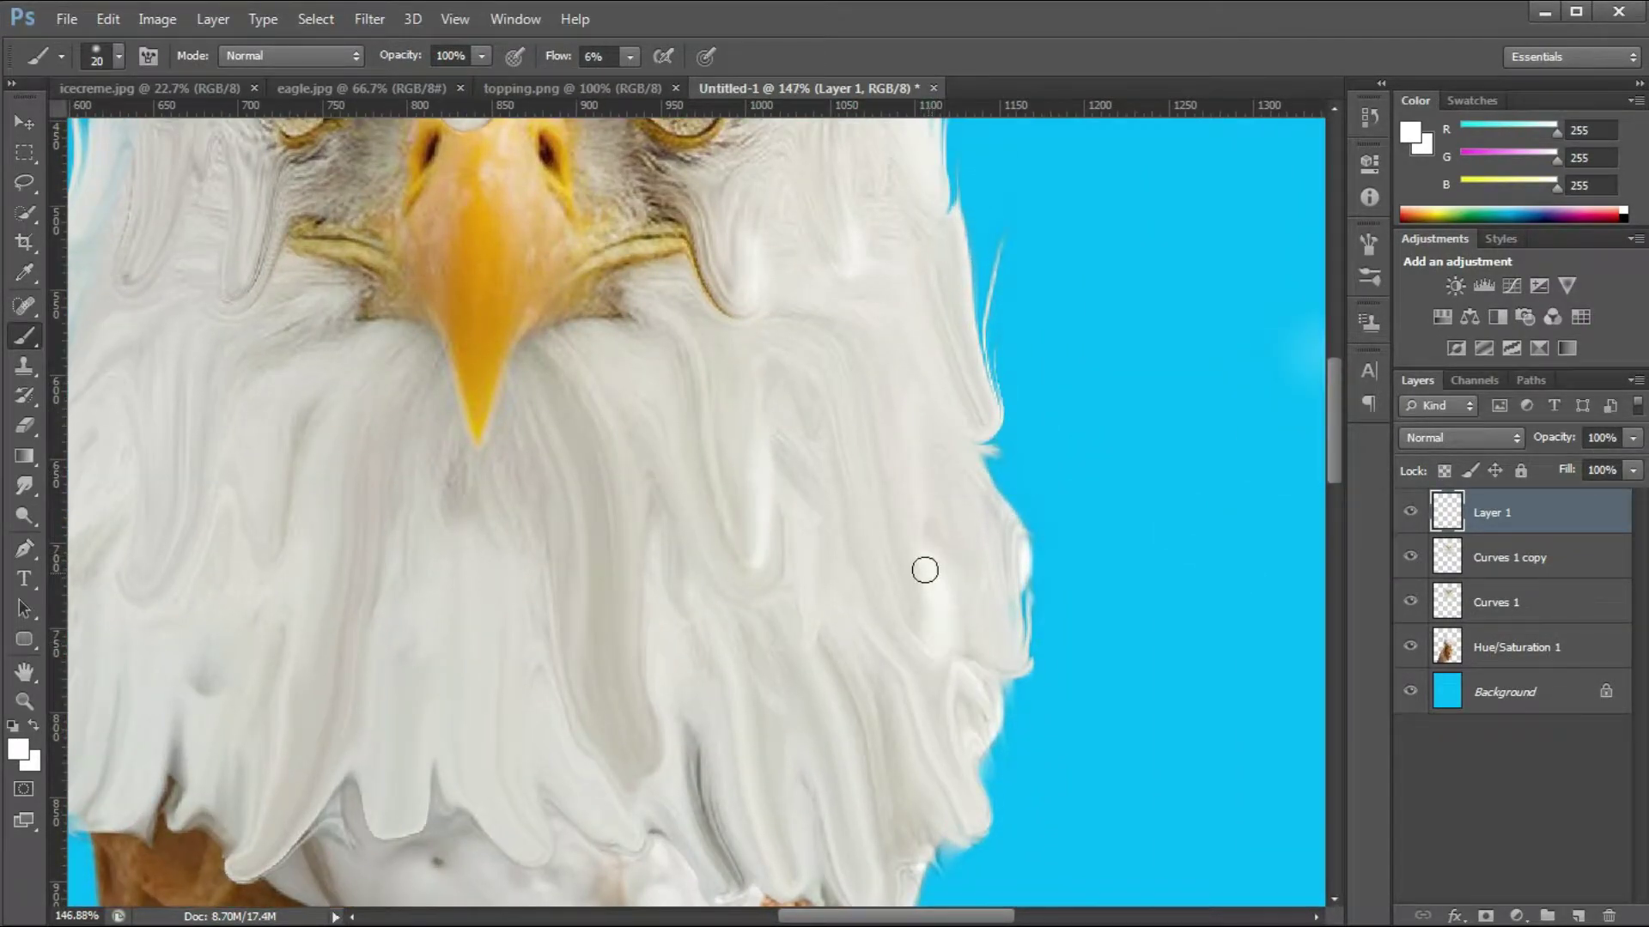
pyautogui.scroll(-1, 939, 601)
pyautogui.moveTo(878, 745); pyautogui.dragTo(894, 746)
pyautogui.scroll(-2, 899, 687)
pyautogui.scroll(1, 898, 679)
# Step: Set the brush flow to 15% and paint white highlights on the lower neck drips, using a brush size of 32
pyautogui.moveTo(630, 56); pyautogui.dragTo(641, 76)
pyautogui.moveTo(687, 641)
pyautogui.mouseDown()
pyautogui.moveTo(678, 658)
pyautogui.moveTo(684, 578)
pyautogui.mouseUp()
pyautogui.moveTo(608, 710); pyautogui.dragTo(595, 598)
pyautogui.moveTo(494, 698); pyautogui.dragTo(509, 609)
pyautogui.moveTo(356, 725); pyautogui.dragTo(436, 599)
pyautogui.moveTo(305, 691); pyautogui.dragTo(342, 640)
pyautogui.scroll(1, 261, 507)
pyautogui.moveTo(270, 572); pyautogui.dragTo(326, 448)
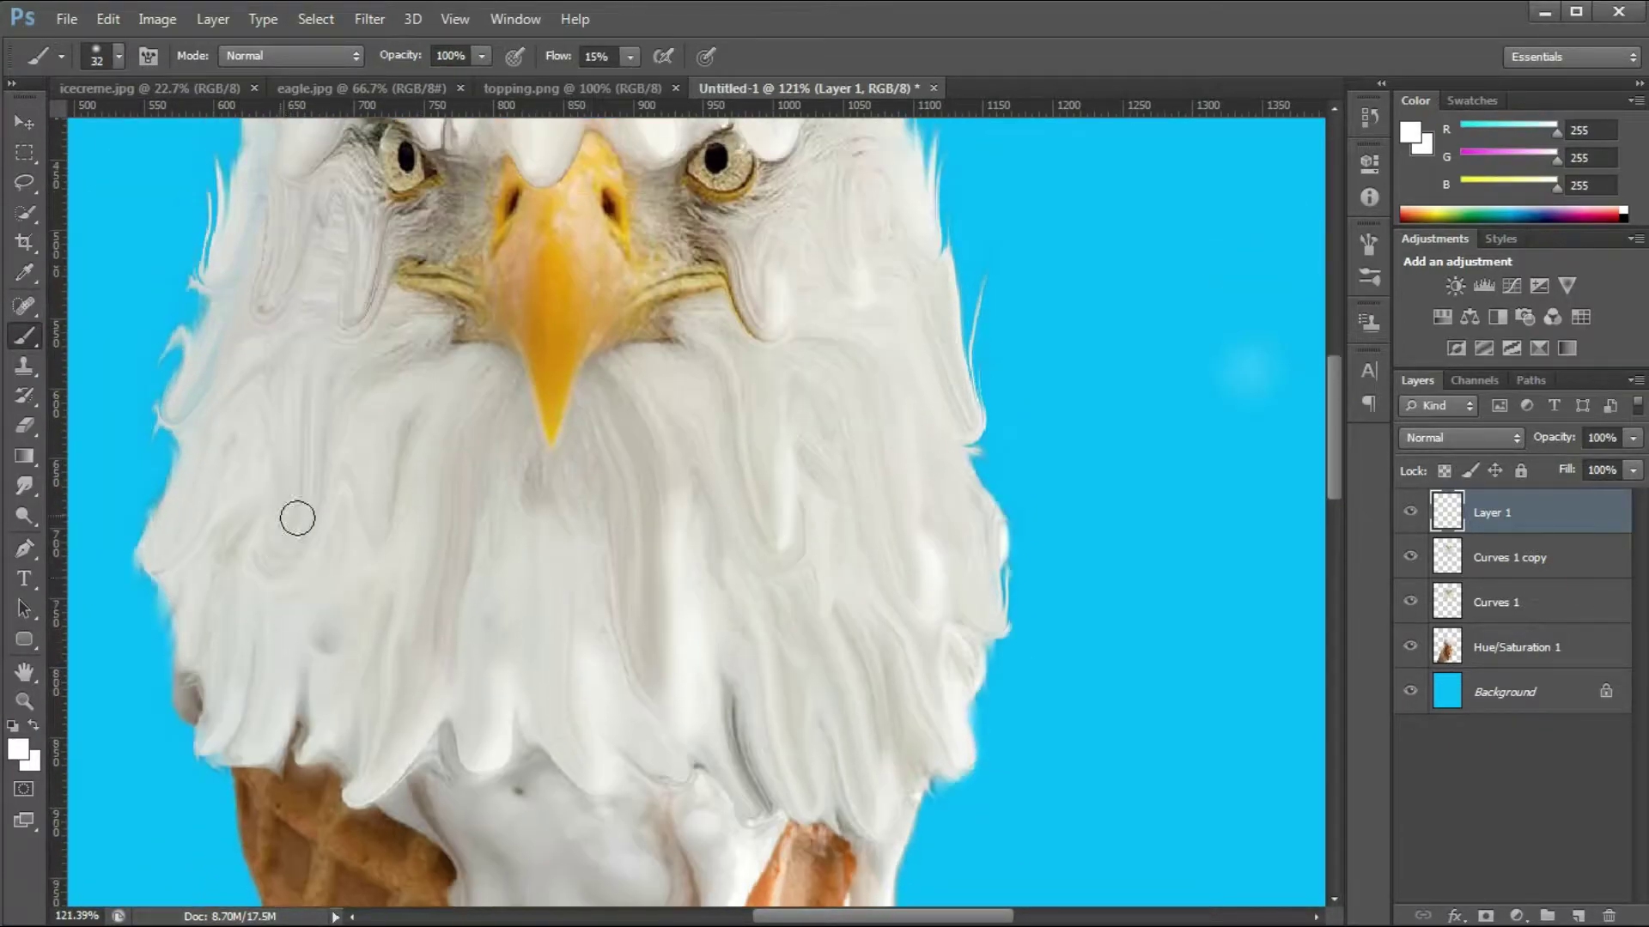
# Step: Paint white highlights on the drips along the left side of the neck and cheek
pyautogui.moveTo(380, 537); pyautogui.dragTo(411, 429)
pyautogui.scroll(5, 391, 405)
pyautogui.scroll(2, 383, 415)
pyautogui.moveTo(340, 605); pyautogui.dragTo(406, 498)
pyautogui.moveTo(257, 512); pyautogui.dragTo(243, 512)
pyautogui.scroll(1, 298, 416)
pyautogui.moveTo(219, 566)
pyautogui.mouseDown()
pyautogui.moveTo(282, 466)
pyautogui.moveTo(345, 281)
pyautogui.mouseUp()
# Step: Paint fine white highlights on the forehead drips above the beak and left eye, reducing the brush size to 6
pyautogui.scroll(1, 730, 340)
pyautogui.moveTo(654, 453); pyautogui.dragTo(732, 333)
pyautogui.scroll(3, 682, 332)
pyautogui.moveTo(579, 425); pyautogui.dragTo(615, 293)
pyautogui.moveTo(460, 496); pyautogui.dragTo(511, 357)
pyautogui.scroll(2, 554, 397)
pyautogui.moveTo(530, 441); pyautogui.dragTo(547, 374)
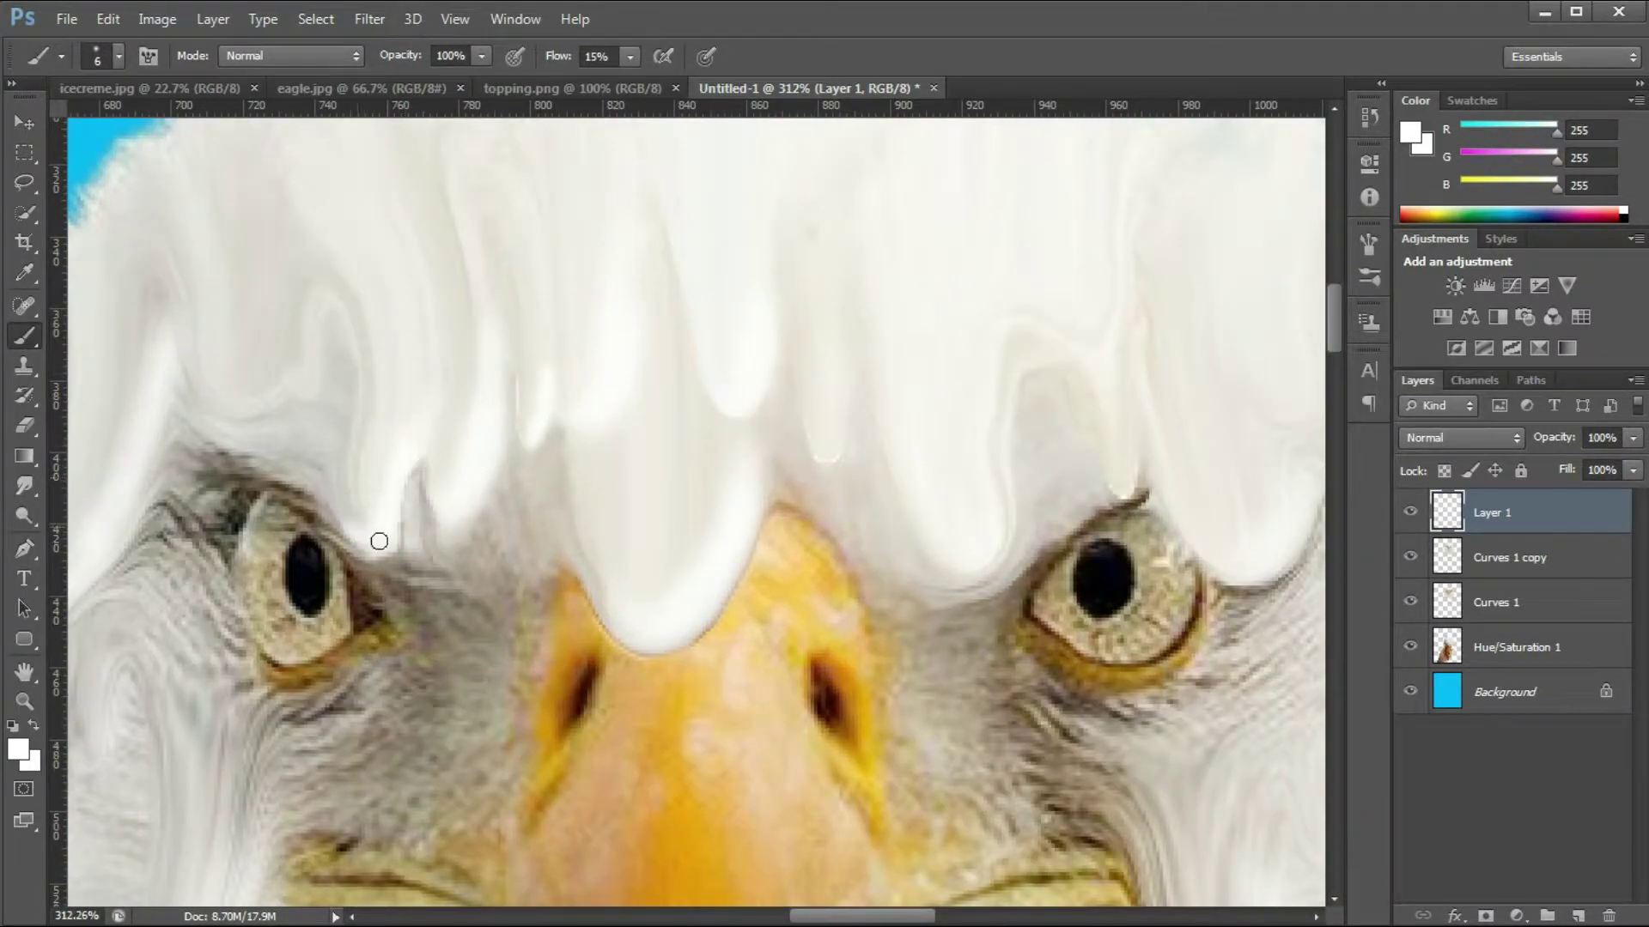
# Step: Highlight the drips at the outer left brow in white with a size 22 brush
pyautogui.scroll(-7, 307, 319)
pyautogui.scroll(4, 295, 323)
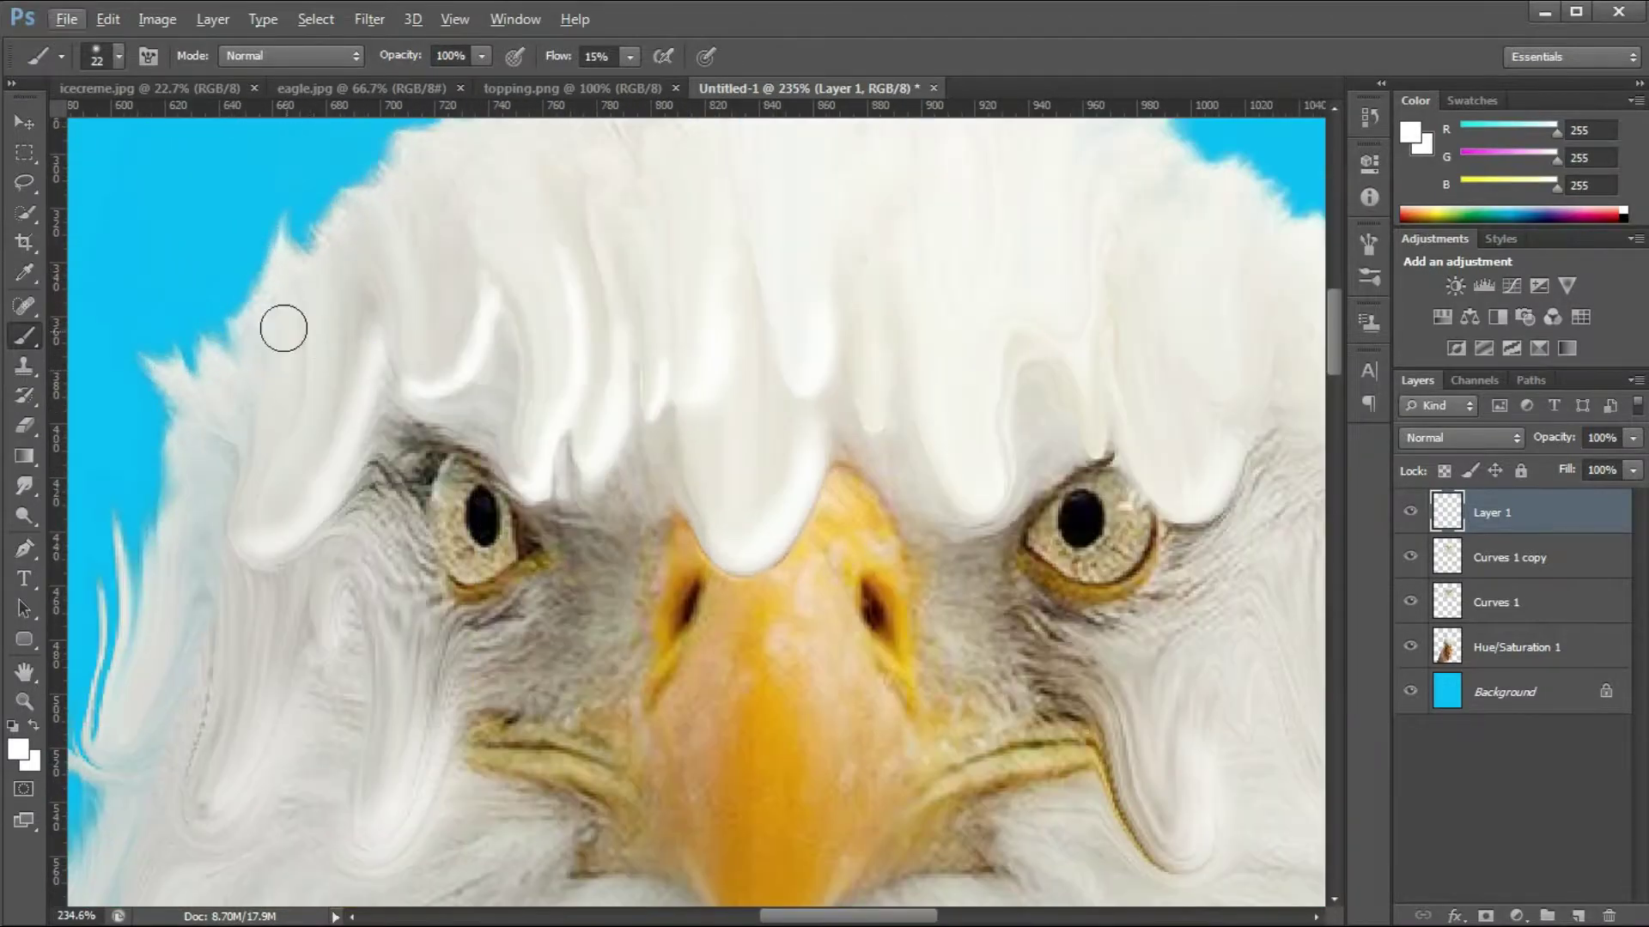
pyautogui.moveTo(262, 459); pyautogui.dragTo(313, 304)
pyautogui.scroll(-5, 322, 352)
# Step: Paint white highlights on the upper forehead drips above the beak, using a brush size of 13
pyautogui.scroll(8, 601, 296)
pyautogui.keyDown('alt'); pyautogui.rightClick(696, 363); pyautogui.keyUp('alt')
pyautogui.moveTo(658, 466)
pyautogui.mouseDown()
pyautogui.moveTo(664, 361)
pyautogui.moveTo(594, 261)
pyautogui.mouseUp()
pyautogui.scroll(1, 519, 350)
pyautogui.scroll(-3, 593, 262)
pyautogui.scroll(3, 865, 386)
pyautogui.moveTo(862, 399); pyautogui.dragTo(867, 277)
pyautogui.scroll(5, 927, 486)
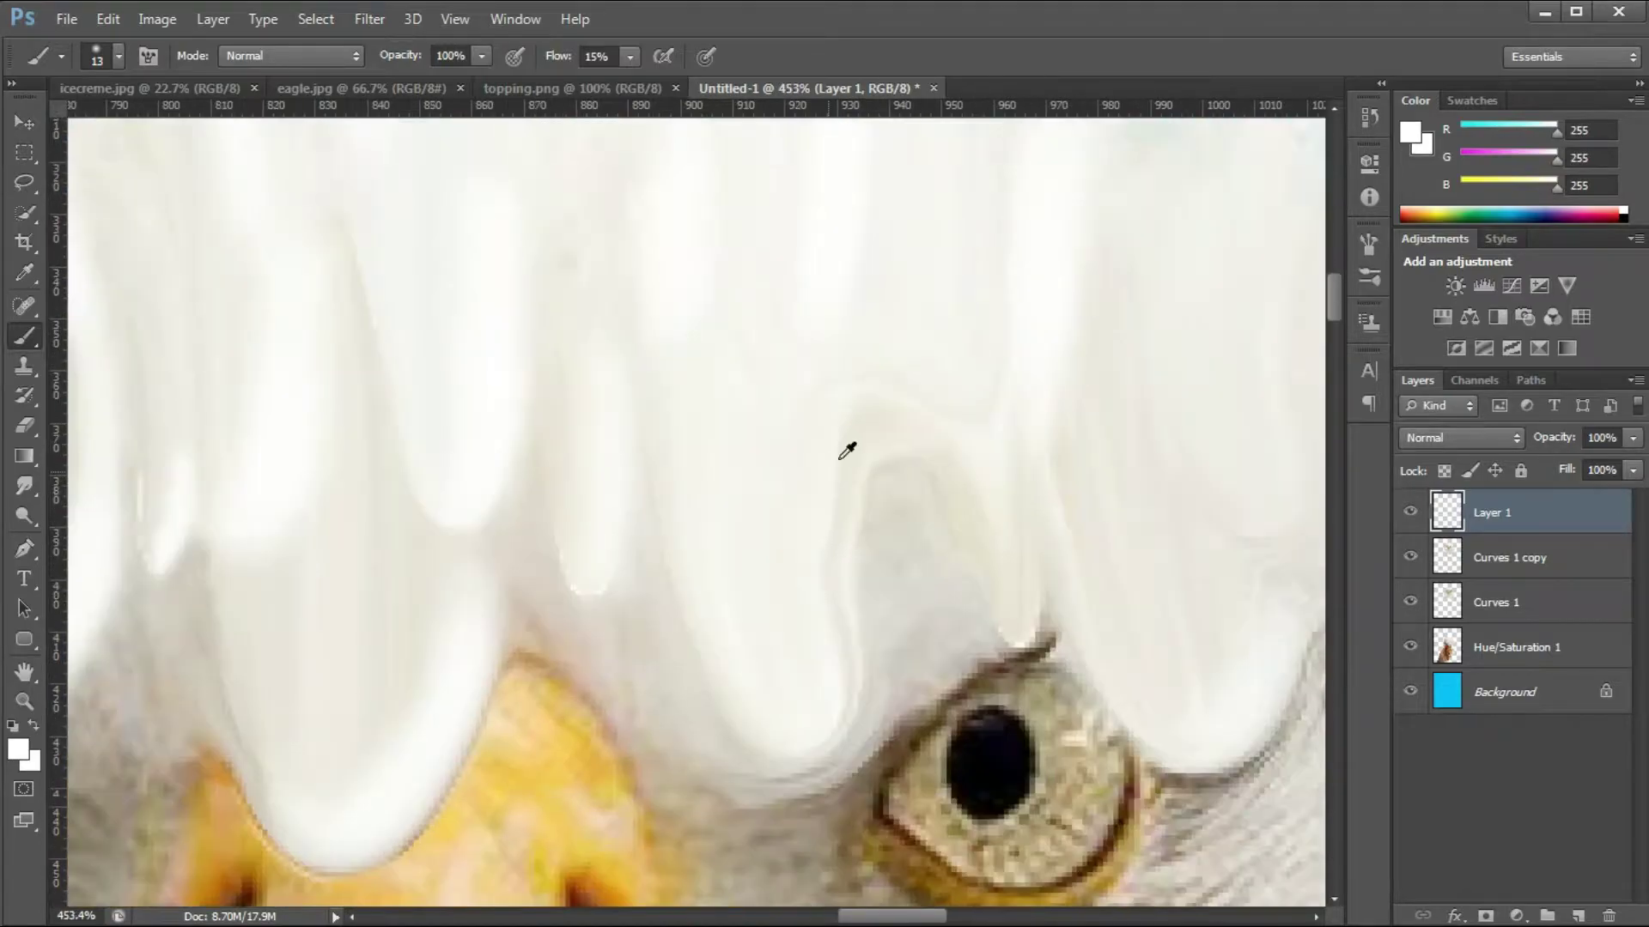
# Step: Highlight the drips hanging above the right eye in white with a size 11 brush
pyautogui.keyDown('alt'); pyautogui.rightClick(816, 771); pyautogui.keyUp('alt')
pyautogui.scroll(-3, 951, 521)
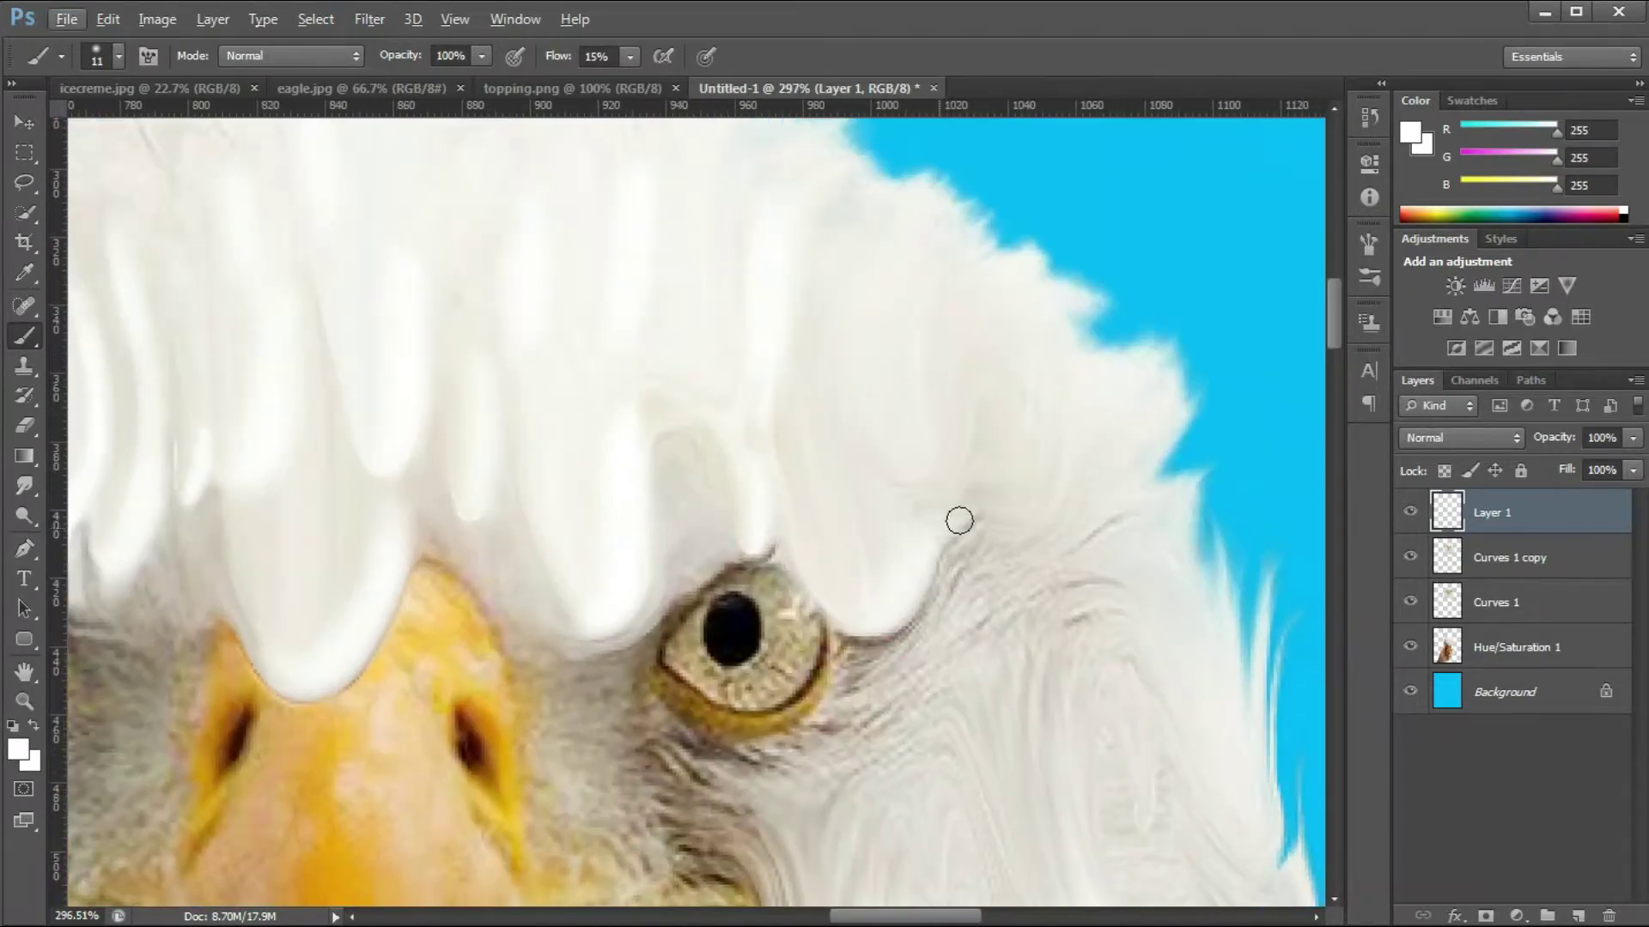
pyautogui.moveTo(960, 472); pyautogui.dragTo(965, 386)
pyautogui.scroll(-7, 928, 348)
# Step: Paint white highlights on the drip beside the right eye and along the head's right edge with a size 14 brush
pyautogui.scroll(6, 987, 636)
pyautogui.keyDown('alt'); pyautogui.rightClick(986, 515); pyautogui.keyUp('alt')
pyautogui.moveTo(987, 515); pyautogui.dragTo(981, 343)
pyautogui.moveTo(1108, 442); pyautogui.dragTo(1095, 339)
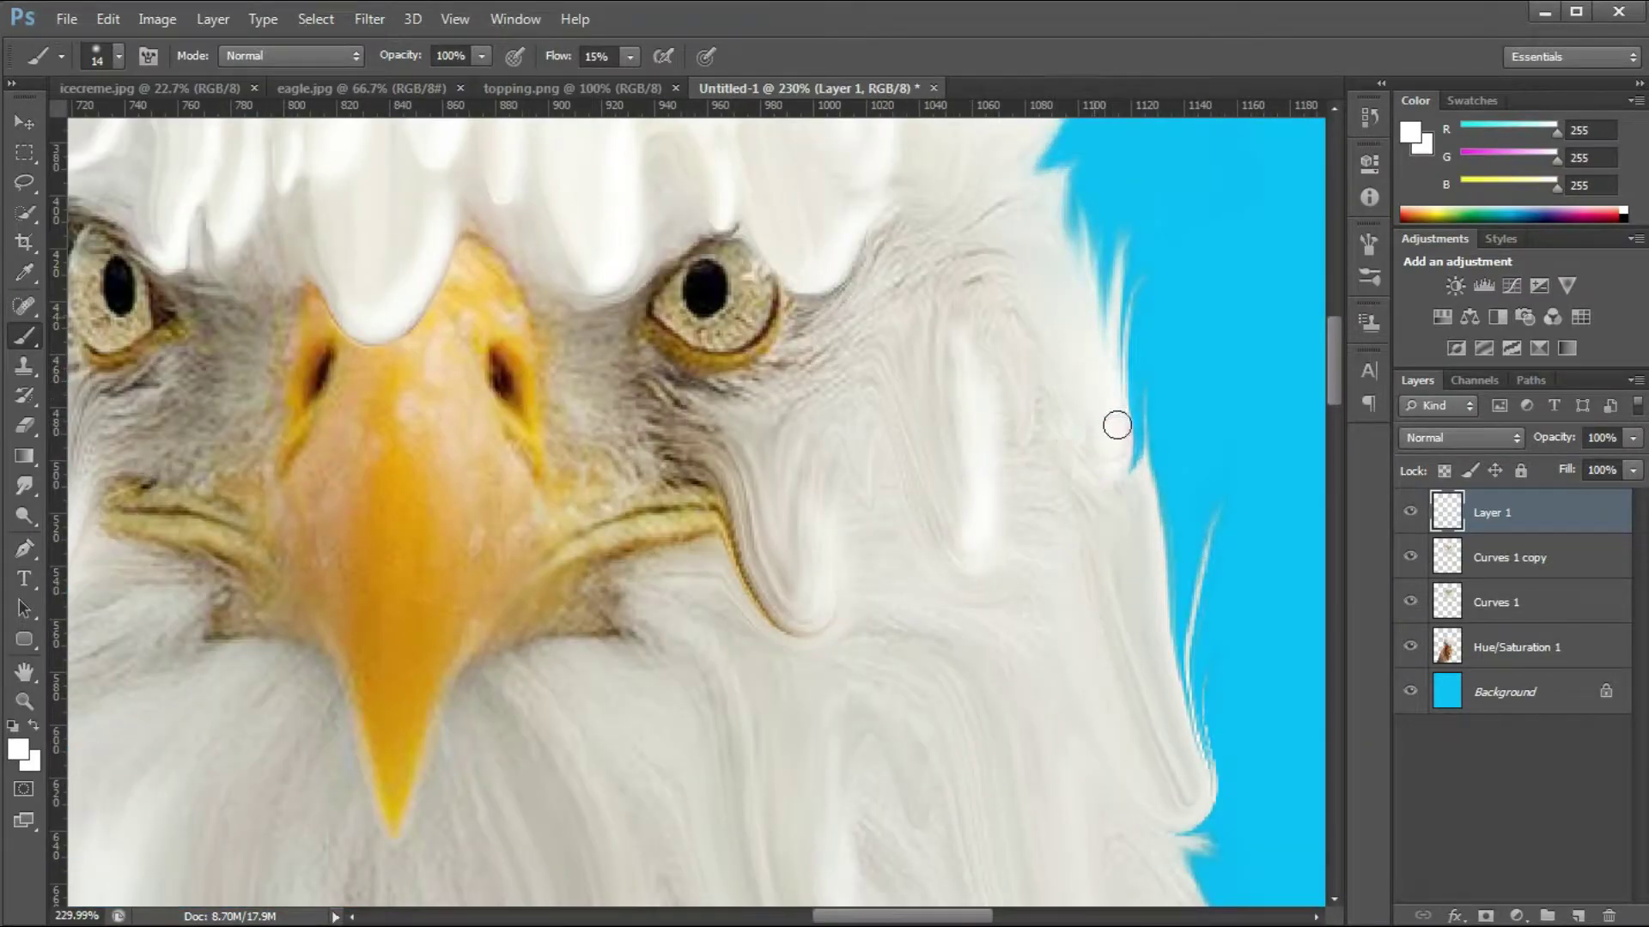
# Step: Highlight the cheek drips below the right eye and beside the corner of the beak, reducing the brush size to 7
pyautogui.scroll(4, 873, 558)
pyautogui.moveTo(815, 623); pyautogui.dragTo(831, 438)
pyautogui.moveTo(790, 666); pyautogui.dragTo(834, 615)
pyautogui.scroll(4, 927, 429)
pyautogui.keyDown('alt'); pyautogui.rightClick(752, 589); pyautogui.keyUp('alt')
pyautogui.moveTo(889, 356); pyautogui.dragTo(857, 501)
pyautogui.scroll(-10, 911, 369)
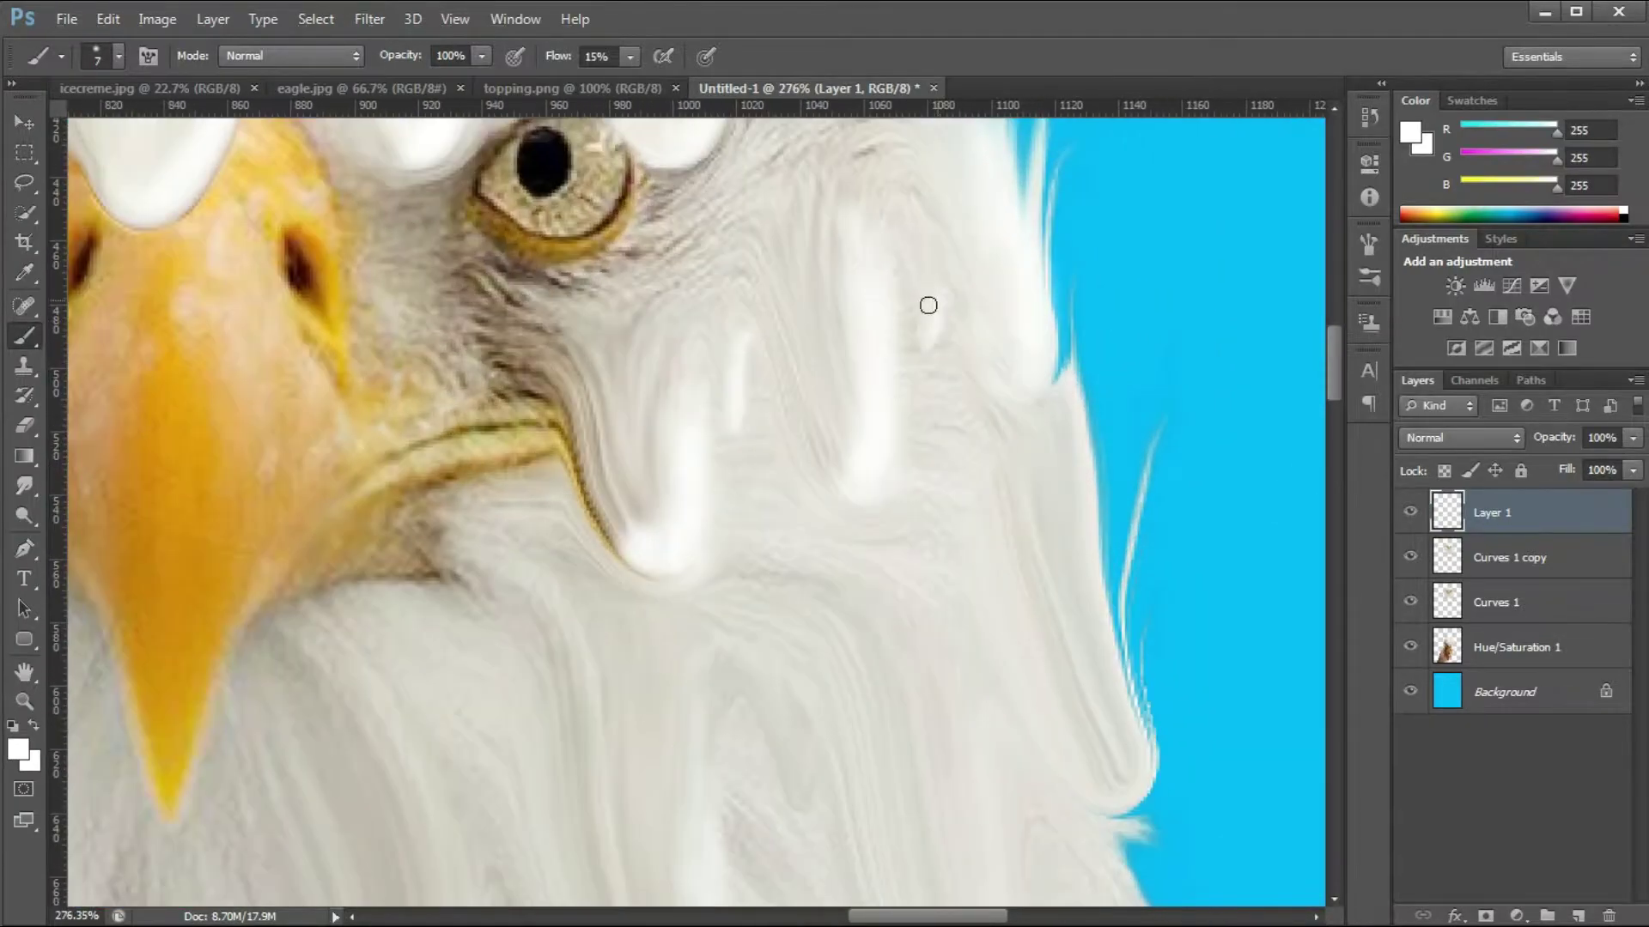
# Step: Paint white highlights on the long neck drips below the right cheek, using a brush size of 21
pyautogui.scroll(4, 930, 558)
pyautogui.scroll(2, 794, 401)
pyautogui.keyDown('alt'); pyautogui.rightClick(893, 580); pyautogui.keyUp('alt')
pyautogui.moveTo(797, 359); pyautogui.dragTo(791, 391)
pyautogui.keyDown('alt'); pyautogui.rightClick(988, 601); pyautogui.keyUp('alt')
pyautogui.moveTo(1053, 687); pyautogui.dragTo(1023, 472)
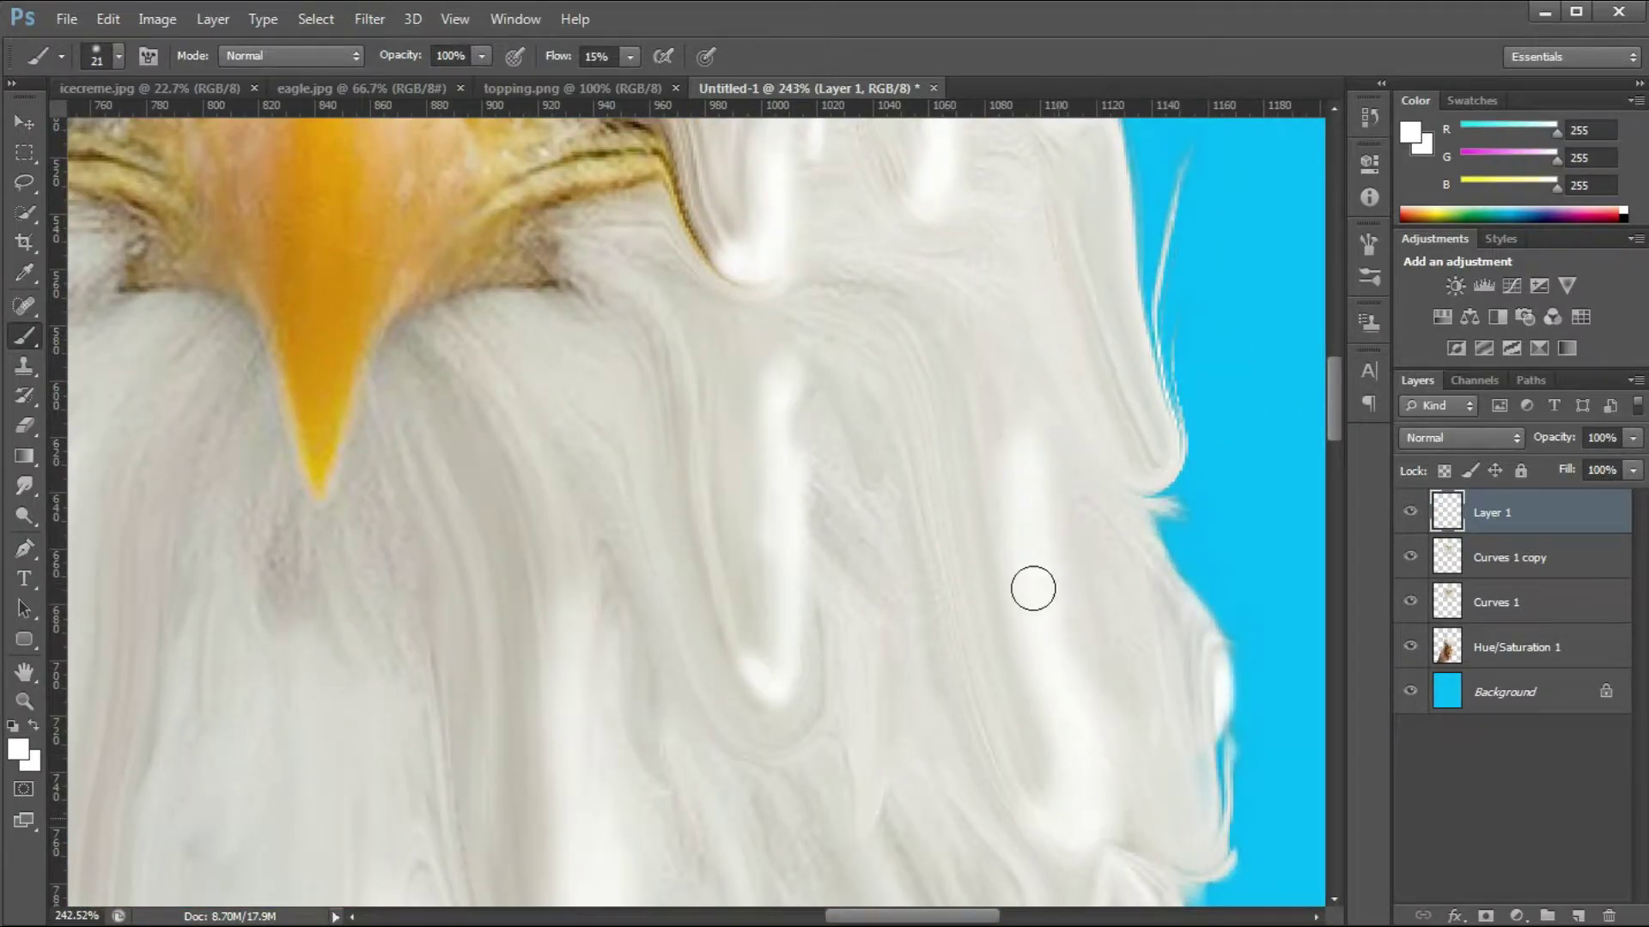
# Step: Highlight the lower right neck drips along the outer feather edge in white
pyautogui.scroll(6, 901, 479)
pyautogui.keyDown('alt'); pyautogui.rightClick(885, 384); pyautogui.keyUp('alt')
pyautogui.scroll(-8, 854, 375)
pyautogui.keyDown('alt'); pyautogui.rightClick(956, 556); pyautogui.keyUp('alt')
pyautogui.moveTo(956, 556)
pyautogui.mouseDown()
pyautogui.moveTo(971, 541)
pyautogui.moveTo(943, 292)
pyautogui.mouseUp()
pyautogui.scroll(-1, 945, 482)
pyautogui.moveTo(1020, 679); pyautogui.dragTo(998, 614)
pyautogui.scroll(-4, 984, 696)
pyautogui.scroll(3, 913, 673)
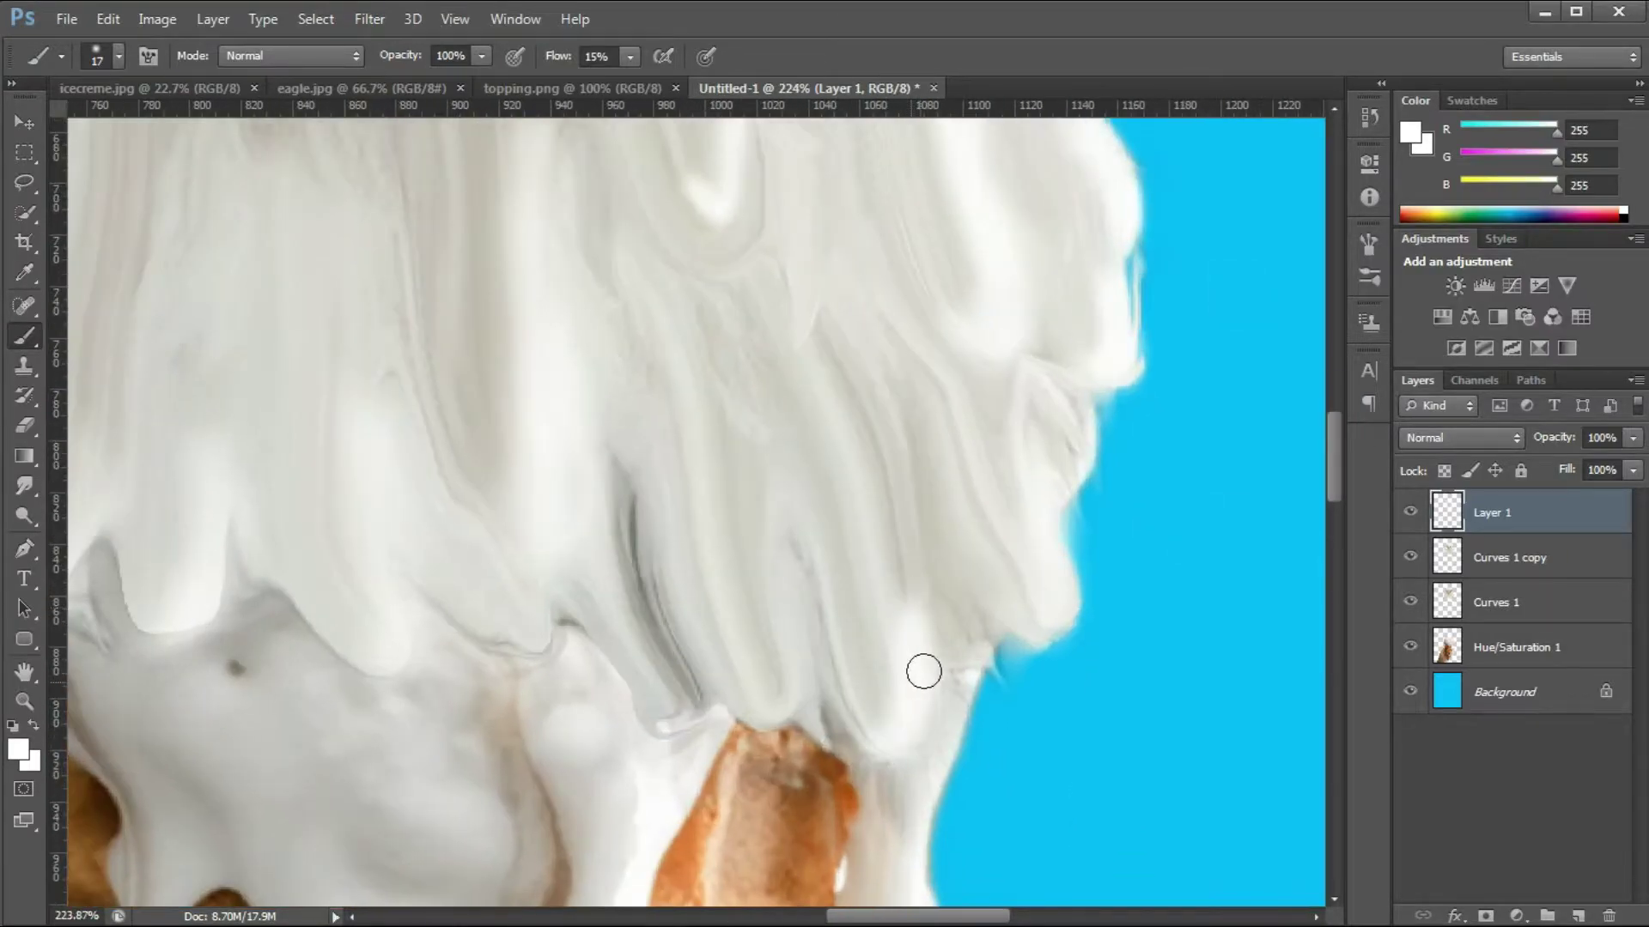
# Step: Paint white highlights on the drip tips at the lower right feather edge with a size 17 brush
pyautogui.moveTo(914, 729); pyautogui.dragTo(918, 592)
pyautogui.moveTo(976, 644); pyautogui.dragTo(983, 620)
pyautogui.moveTo(792, 721); pyautogui.dragTo(813, 554)
pyautogui.moveTo(756, 429); pyautogui.dragTo(732, 339)
pyautogui.moveTo(692, 493); pyautogui.dragTo(683, 387)
pyautogui.moveTo(633, 541); pyautogui.dragTo(630, 447)
pyautogui.moveTo(567, 631); pyautogui.dragTo(563, 584)
pyautogui.scroll(-8, 672, 550)
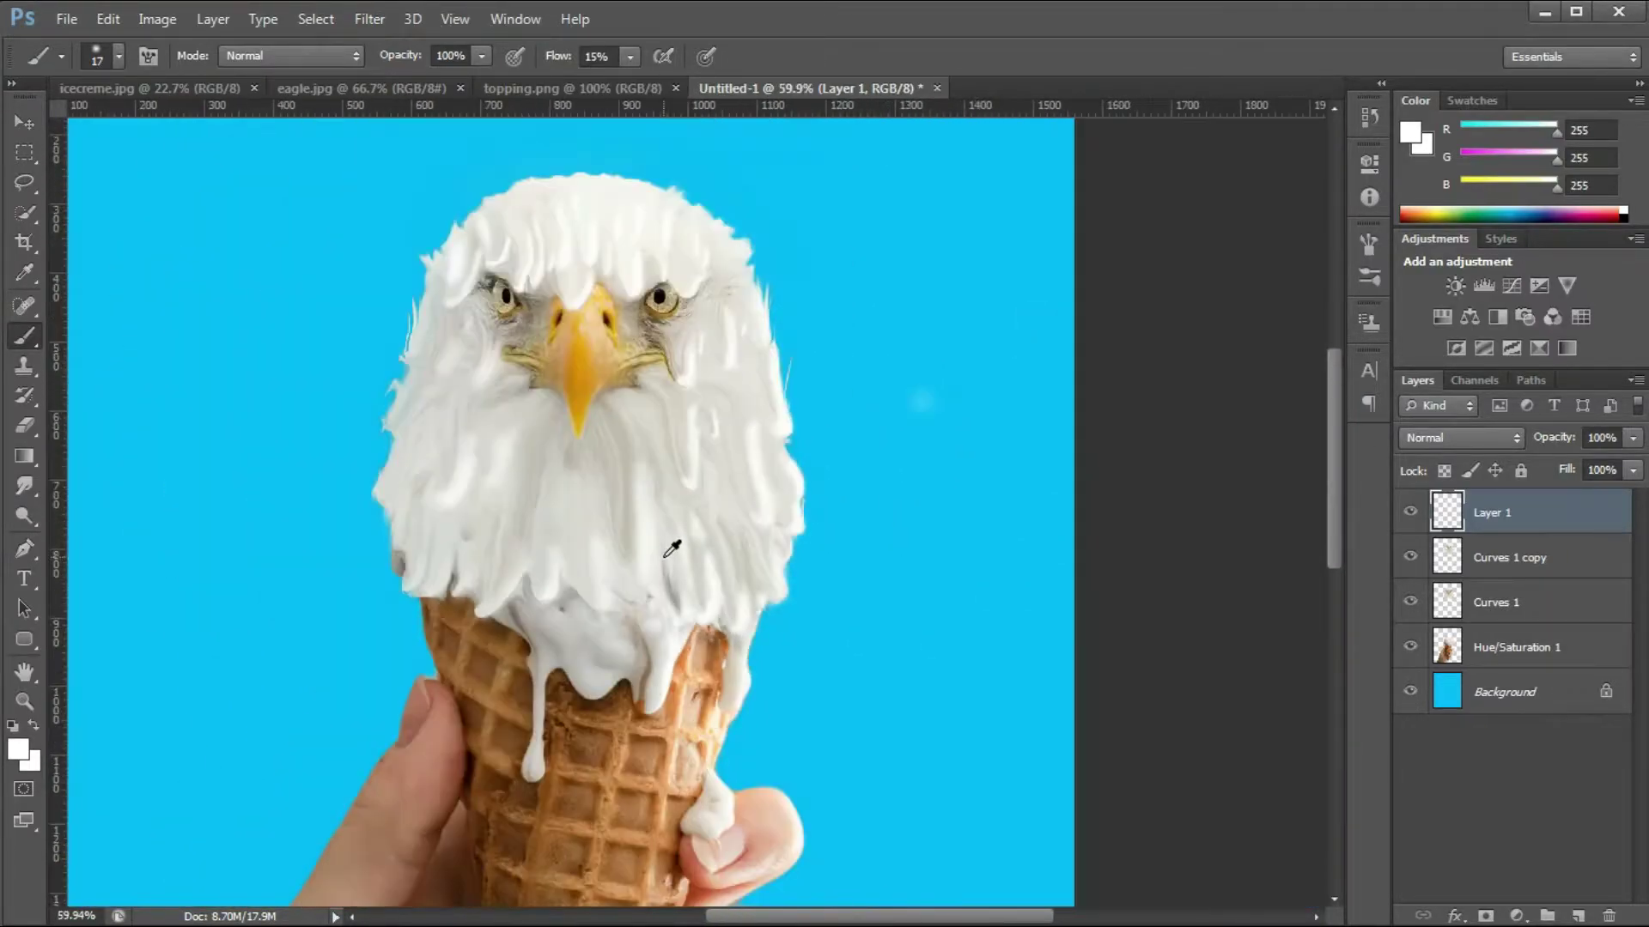
# Step: Highlight the central drips along the lower feather edge where they meet the melted cream
pyautogui.scroll(9, 652, 627)
pyautogui.scroll(-4, 622, 605)
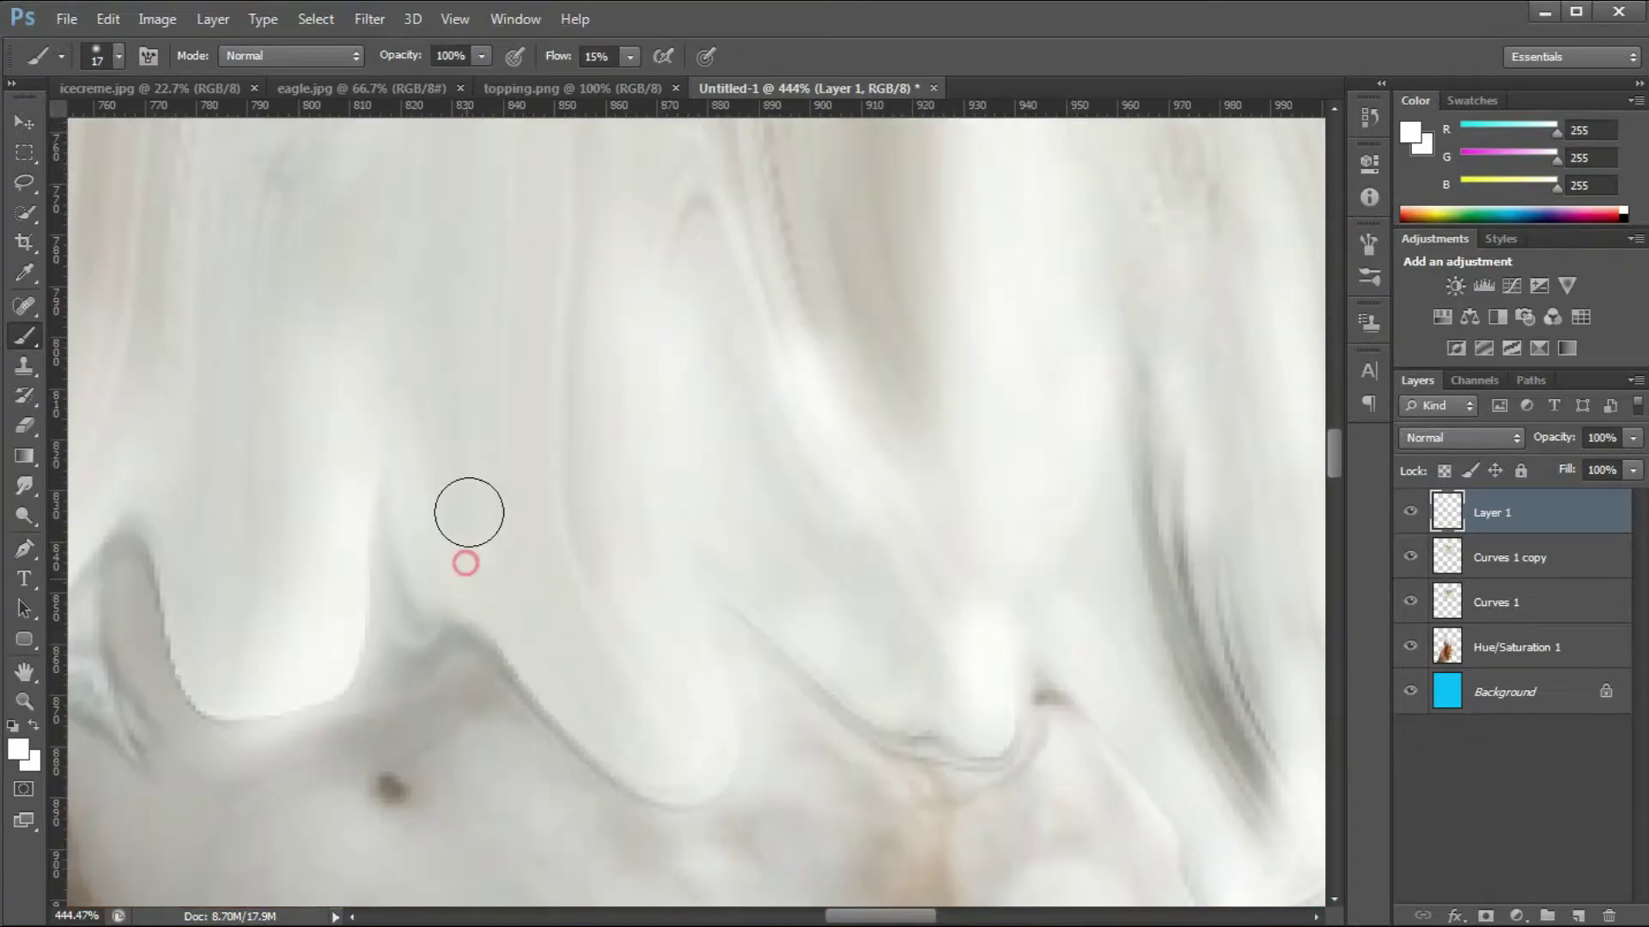
pyautogui.scroll(4, 692, 467)
pyautogui.scroll(1, 433, 460)
pyautogui.moveTo(370, 514); pyautogui.dragTo(565, 253)
pyautogui.scroll(-5, 745, 273)
pyautogui.scroll(6, 598, 430)
pyautogui.moveTo(927, 401); pyautogui.dragTo(889, 536)
pyautogui.moveTo(609, 282); pyautogui.dragTo(526, 456)
pyautogui.moveTo(945, 314); pyautogui.dragTo(936, 376)
pyautogui.scroll(-5, 935, 369)
pyautogui.scroll(5, 845, 487)
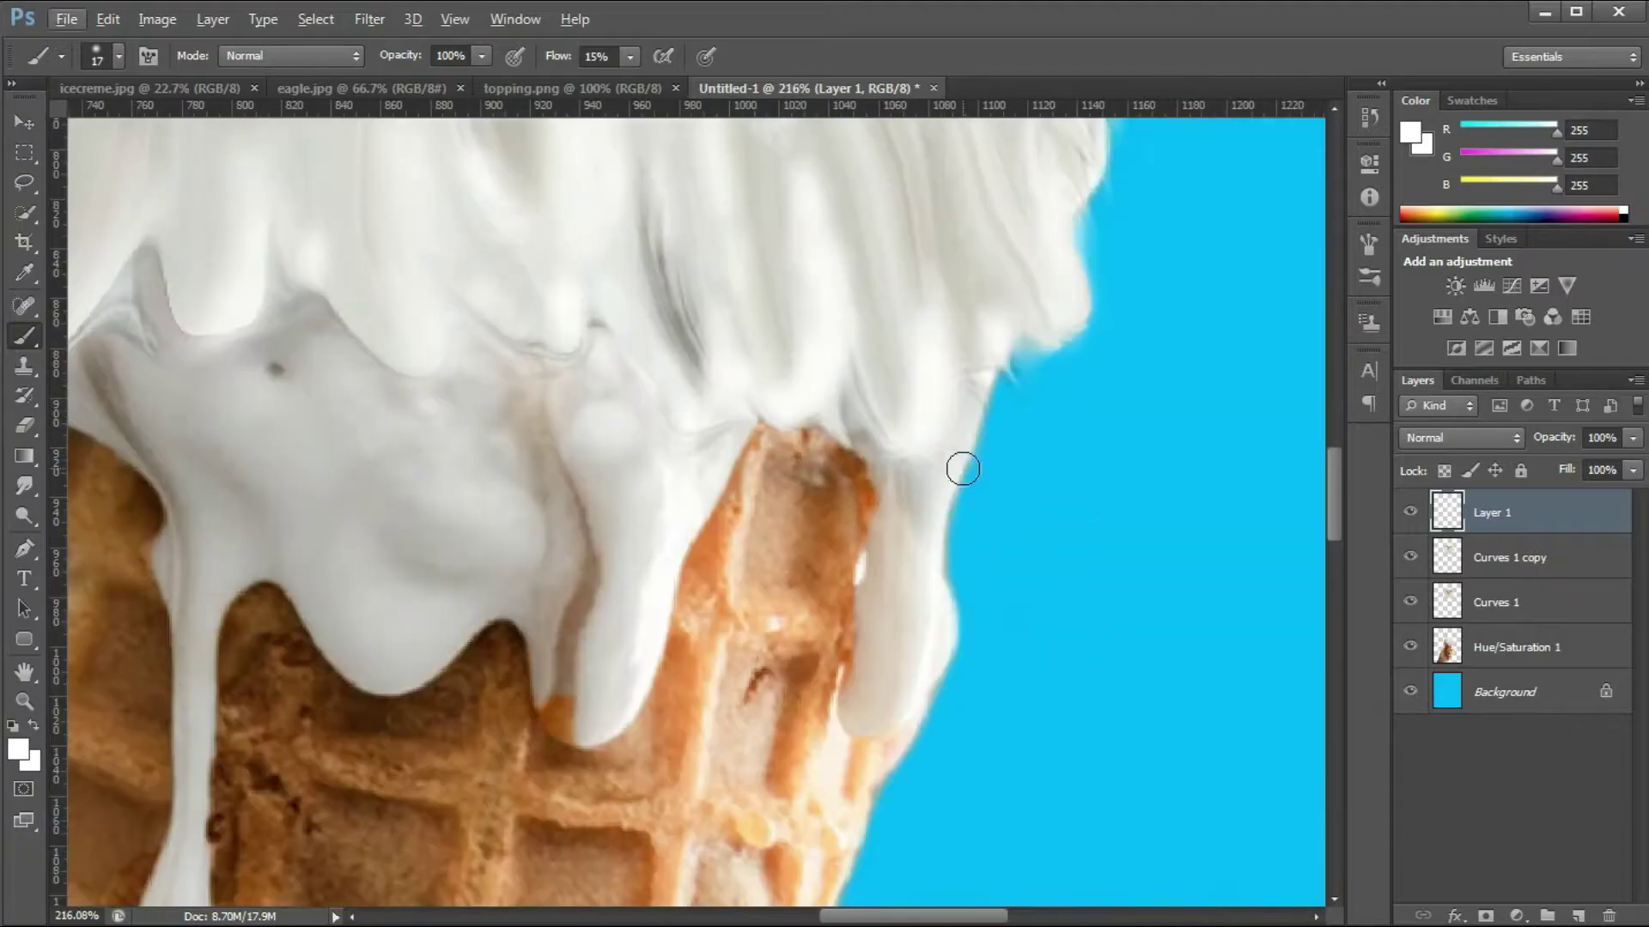
# Step: Paint white highlights on the melted cream drips running over the center and right side of the waffle cone
pyautogui.moveTo(960, 486); pyautogui.dragTo(929, 559)
pyautogui.moveTo(903, 634); pyautogui.dragTo(878, 714)
pyautogui.moveTo(984, 380); pyautogui.dragTo(977, 431)
pyautogui.moveTo(554, 383); pyautogui.dragTo(562, 610)
pyautogui.moveTo(560, 481); pyautogui.dragTo(543, 687)
pyautogui.moveTo(441, 543); pyautogui.dragTo(504, 574)
pyautogui.moveTo(505, 577); pyautogui.dragTo(382, 676)
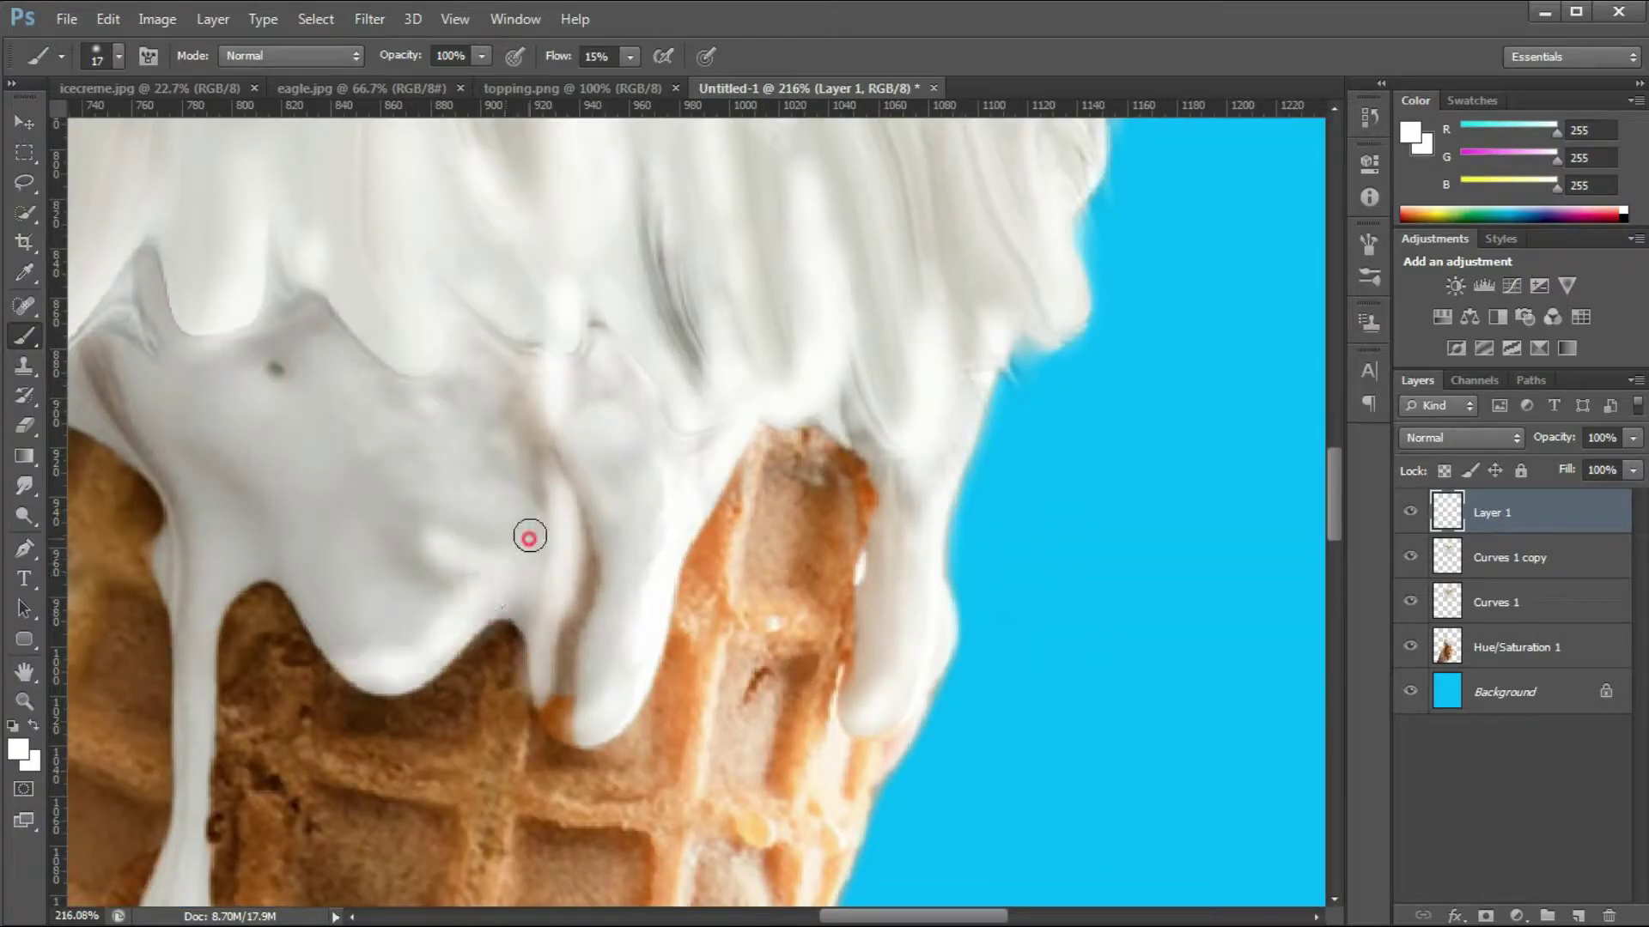
pyautogui.moveTo(522, 515); pyautogui.dragTo(507, 429)
# Step: Highlight the melted cream and long drip on the cone's left side in white with a size 12 brush
pyautogui.scroll(-5, 510, 491)
pyautogui.scroll(7, 482, 517)
pyautogui.scroll(-3, 254, 570)
pyautogui.press('[')
pyautogui.moveTo(243, 494); pyautogui.dragTo(221, 721)
pyautogui.scroll(-5, 220, 721)
pyautogui.scroll(6, 193, 825)
pyautogui.moveTo(312, 673); pyautogui.dragTo(254, 722)
pyautogui.scroll(-6, 374, 687)
pyautogui.scroll(4, 755, 490)
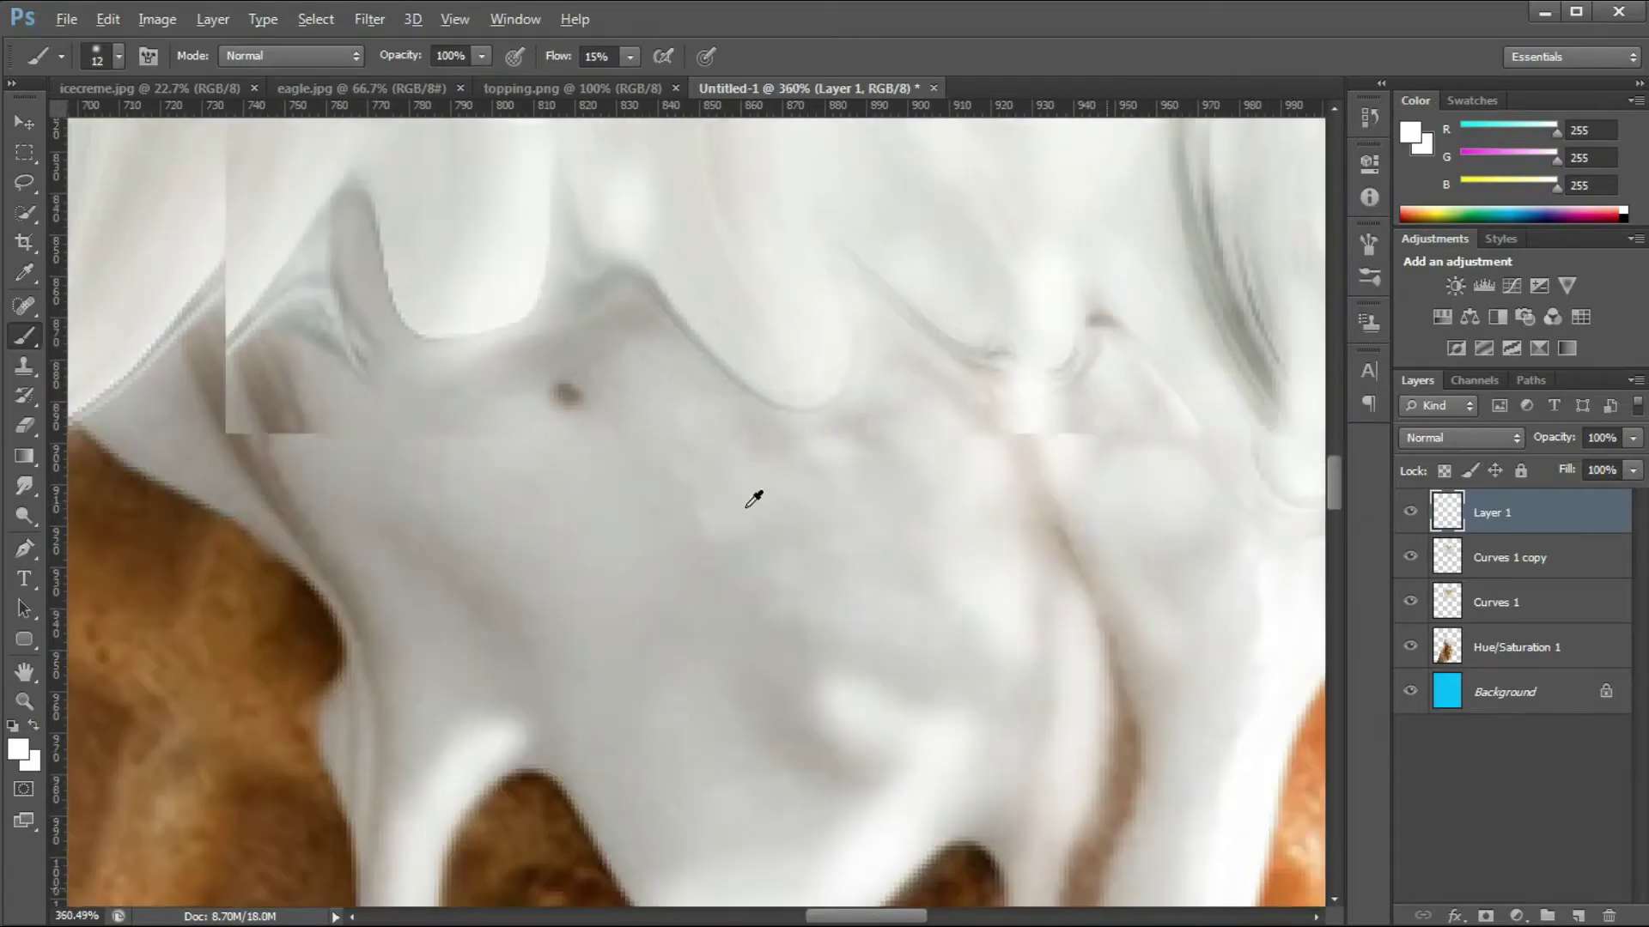
# Step: Set the foreground color to black
pyautogui.scroll(-6, 755, 490)
pyautogui.scroll(5, 736, 629)
pyautogui.scroll(-2, 655, 447)
pyautogui.scroll(-8, 655, 447)
pyautogui.scroll(1, 898, 475)
pyautogui.click(19, 753)
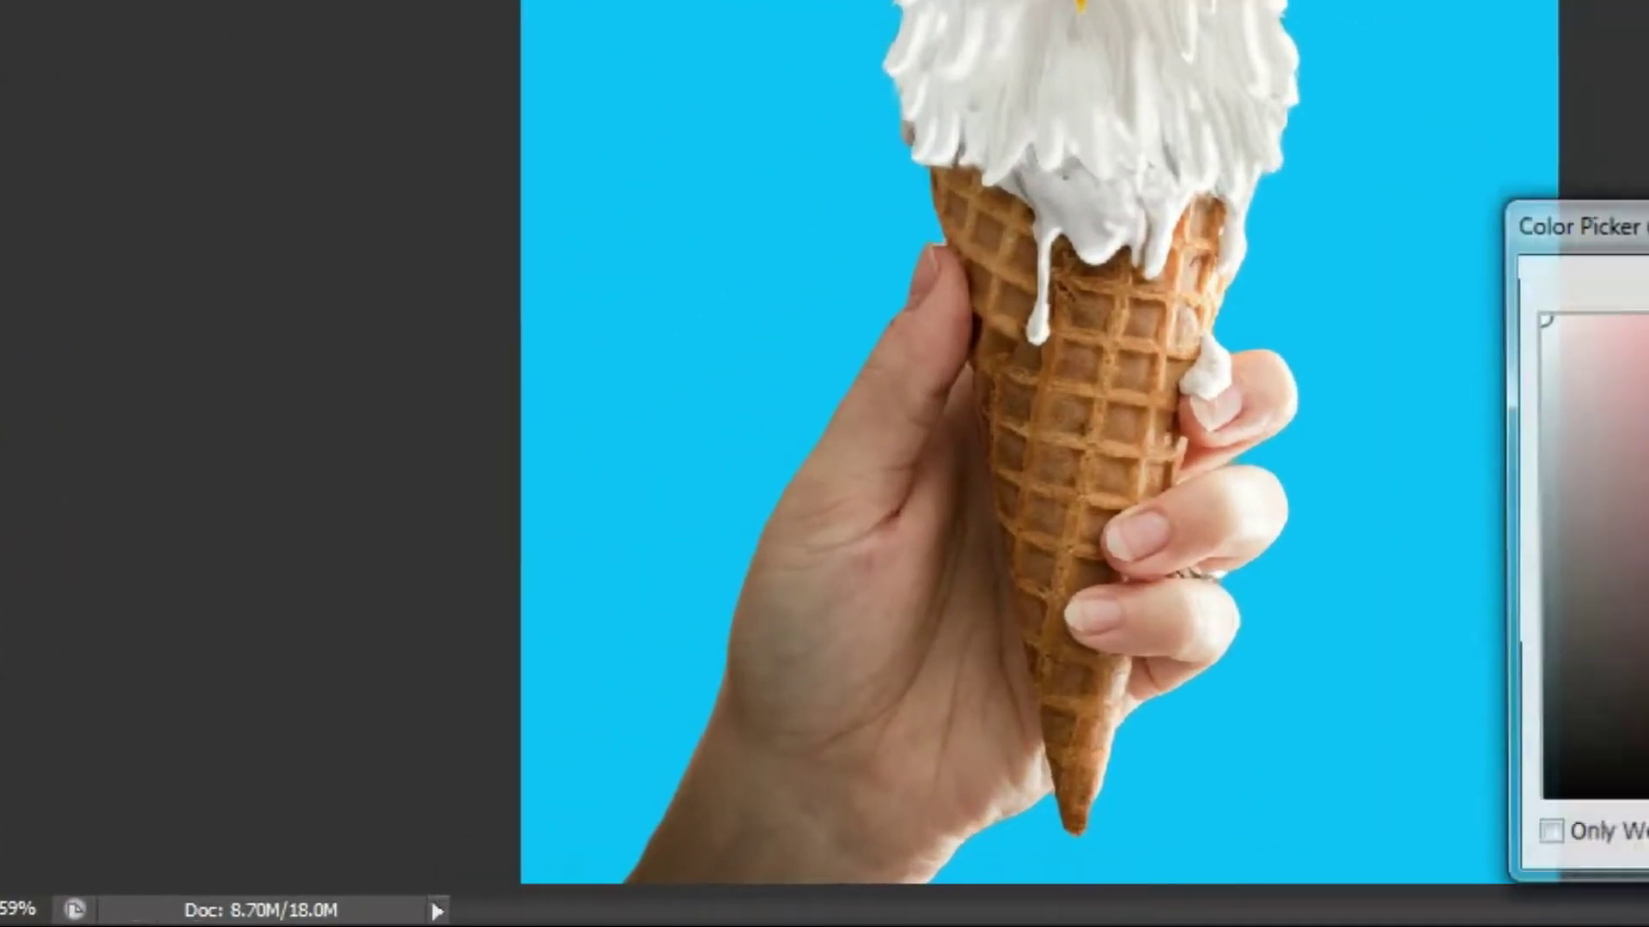
pyautogui.moveTo(891, 556); pyautogui.dragTo(1148, 817)
pyautogui.click(1465, 292)
# Step: Add a new layer beneath Layer 1 and set the brush flow to 4%
pyautogui.click(1579, 916)
pyautogui.click(631, 57)
pyautogui.moveTo(621, 80); pyautogui.dragTo(618, 80)
pyautogui.scroll(9, 816, 284)
pyautogui.keyDown('alt'); pyautogui.rightClick(869, 419); pyautogui.keyUp('alt')
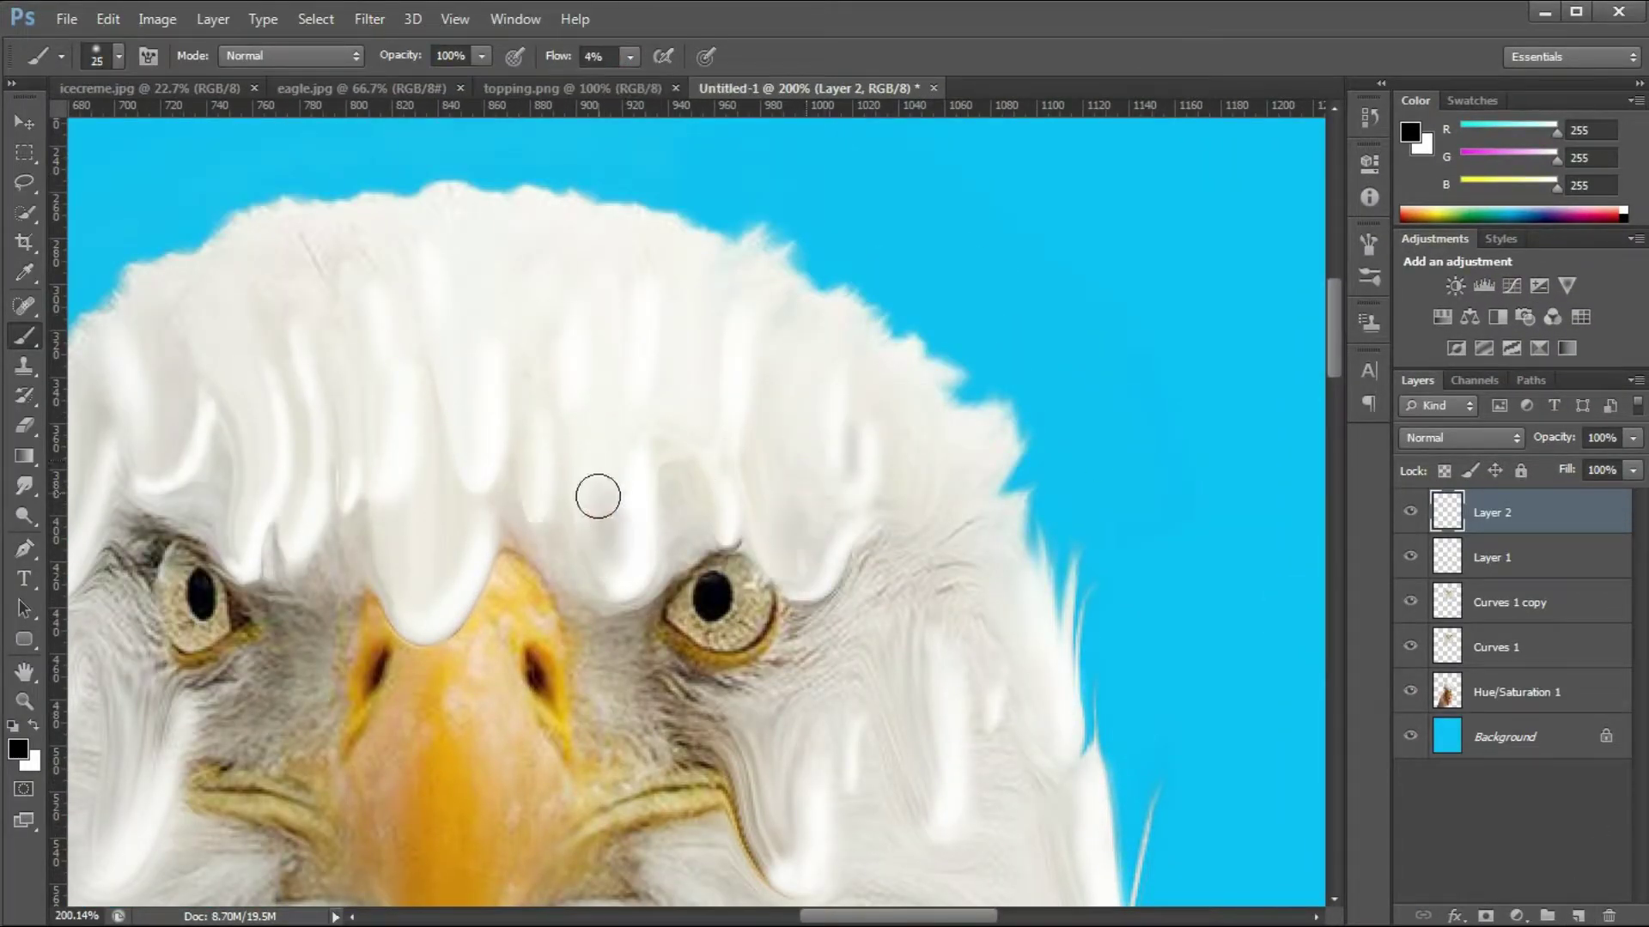
pyautogui.scroll(-3, 615, 390)
pyautogui.moveTo(1492, 512); pyautogui.dragTo(1493, 577)
# Step: Paint soft black shading along the drips on the eagle's forehead and above the eyes
pyautogui.scroll(4, 460, 480)
pyautogui.moveTo(375, 344); pyautogui.dragTo(364, 455)
pyautogui.scroll(-3, 364, 463)
pyautogui.scroll(4, 674, 515)
pyautogui.keyDown('alt'); pyautogui.rightClick(674, 592); pyautogui.keyUp('alt')
pyautogui.scroll(-3, 674, 599)
pyautogui.scroll(4, 872, 544)
pyautogui.keyDown('alt'); pyautogui.rightClick(873, 544); pyautogui.keyUp('alt')
pyautogui.moveTo(837, 464); pyautogui.dragTo(858, 549)
# Step: Shade the drips on the right side of the eagle's face in black with a 12 px brush
pyautogui.scroll(3, 824, 532)
pyautogui.keyDown('alt'); pyautogui.rightClick(770, 523); pyautogui.keyUp('alt')
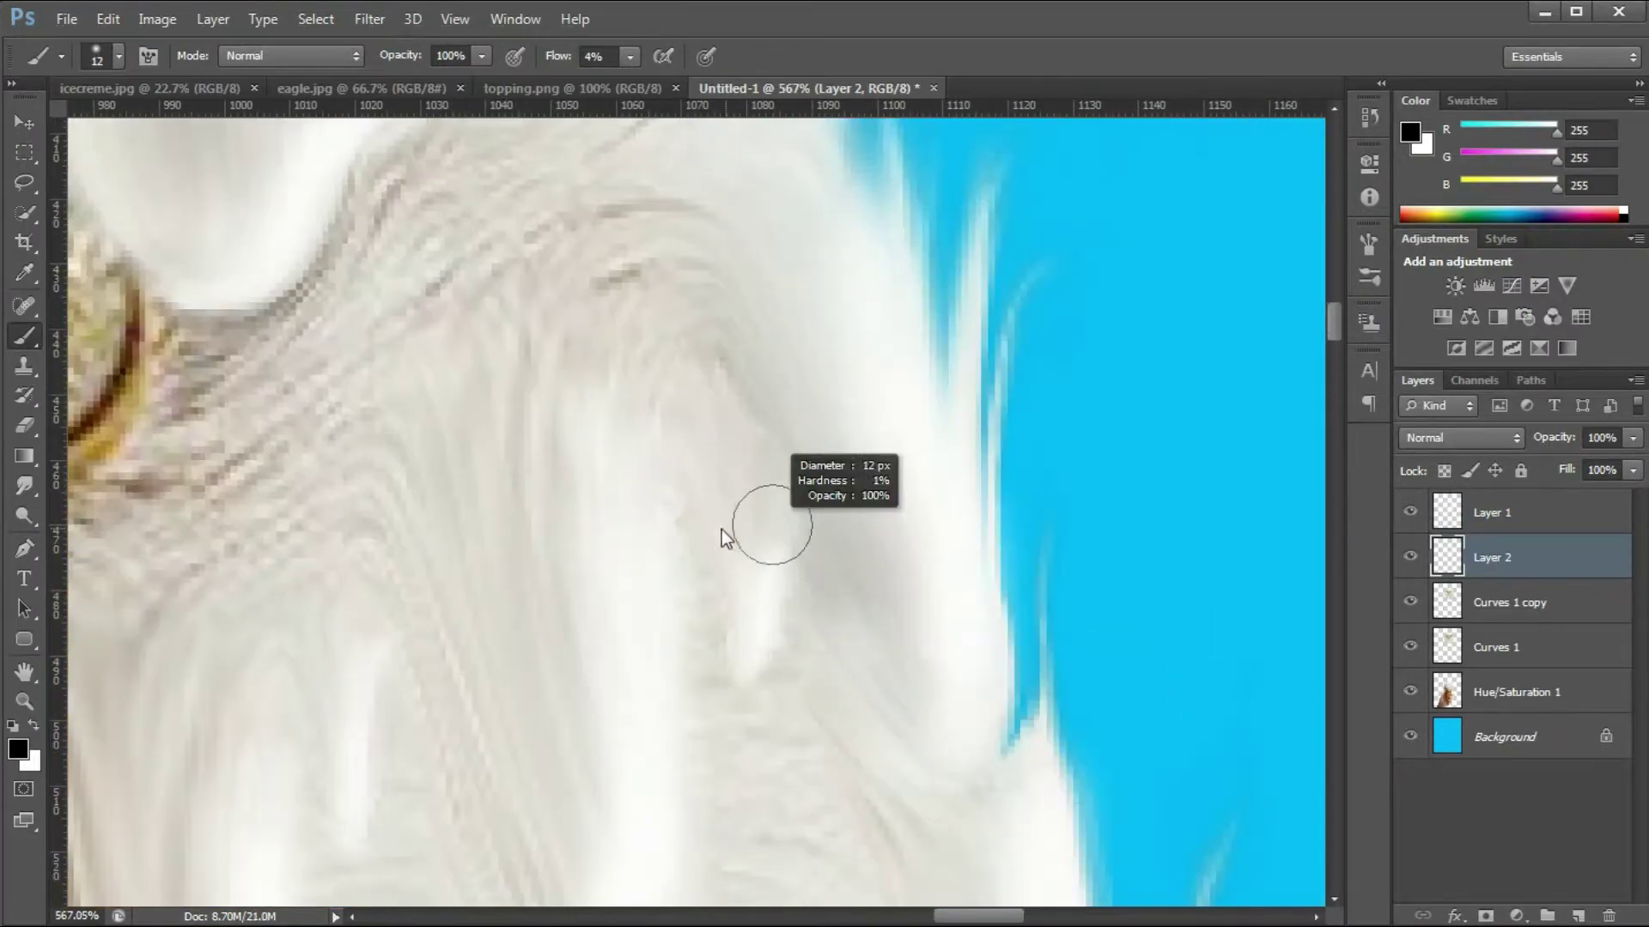
pyautogui.scroll(-5, 636, 555)
pyautogui.scroll(-3, 690, 591)
pyautogui.scroll(3, 324, 615)
pyautogui.scroll(-4, 434, 515)
pyautogui.scroll(5, 810, 383)
pyautogui.scroll(-6, 763, 352)
pyautogui.scroll(5, 683, 514)
pyautogui.scroll(-3, 621, 556)
# Step: Shade between the feather drips along the left side of the head with a size 38 brush
pyautogui.keyDown('alt'); pyautogui.rightClick(589, 641); pyautogui.keyUp('alt')
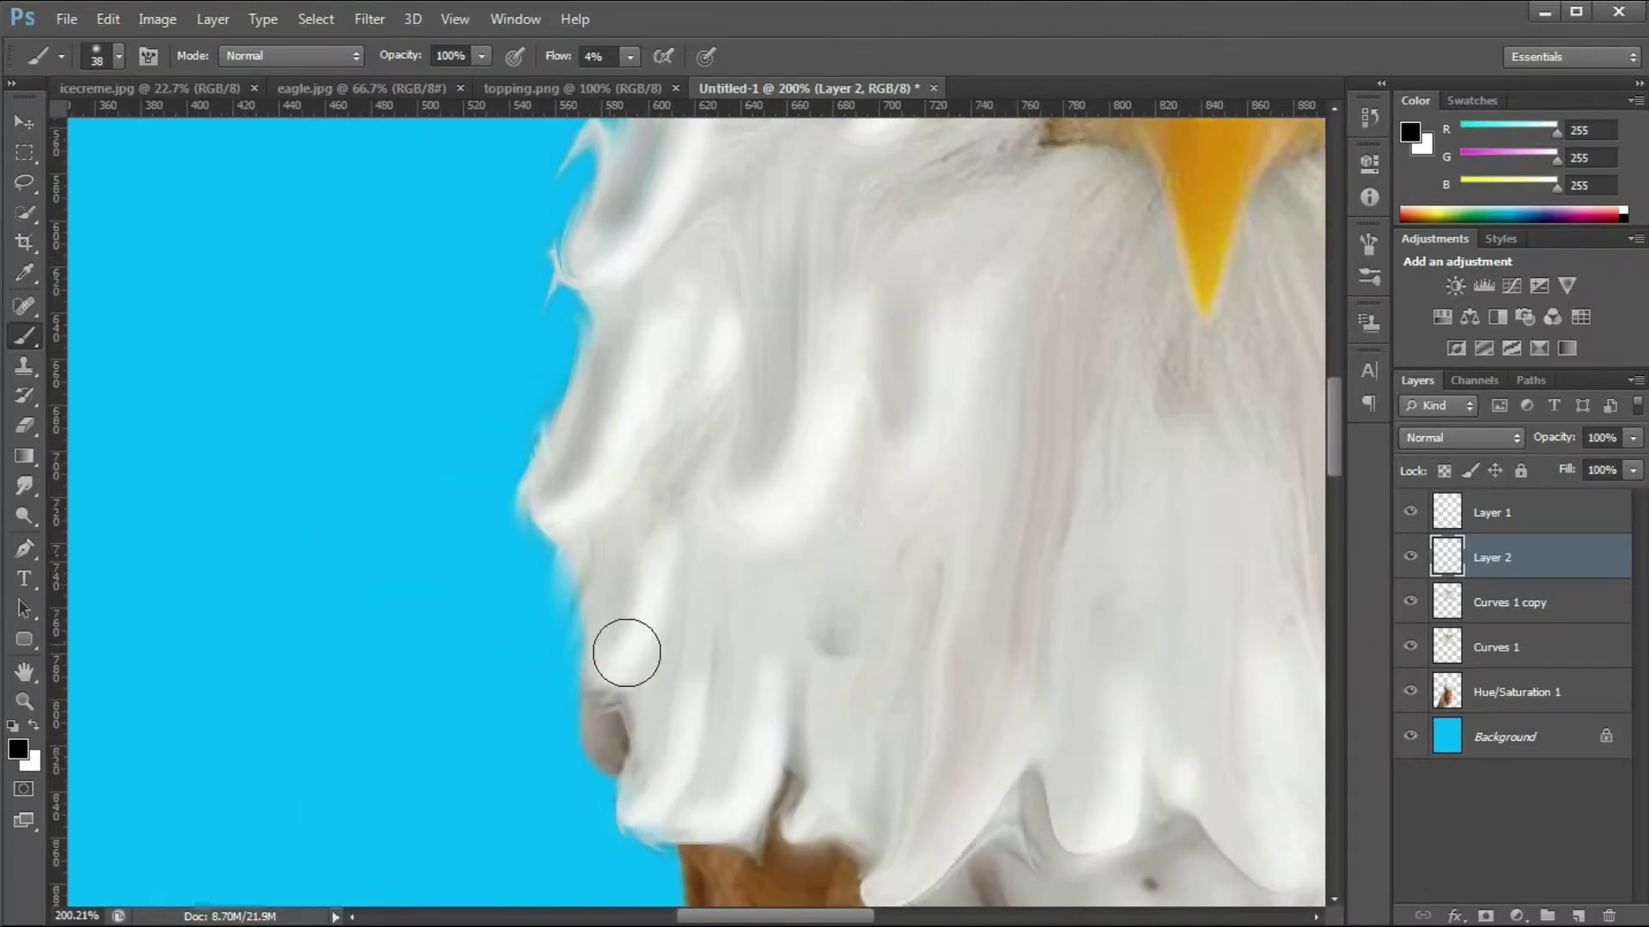
pyautogui.scroll(-3, 612, 657)
pyautogui.scroll(4, 927, 687)
pyautogui.keyDown('alt'); pyautogui.rightClick(871, 584); pyautogui.keyUp('alt')
pyautogui.moveTo(871, 584); pyautogui.dragTo(871, 616)
pyautogui.scroll(-3, 871, 601)
pyautogui.keyDown('alt'); pyautogui.rightClick(791, 559); pyautogui.keyUp('alt')
# Step: Shade the melted cream over the cone and the lower feather drips in black, using brush sizes 55 and 23
pyautogui.scroll(-3, 704, 570)
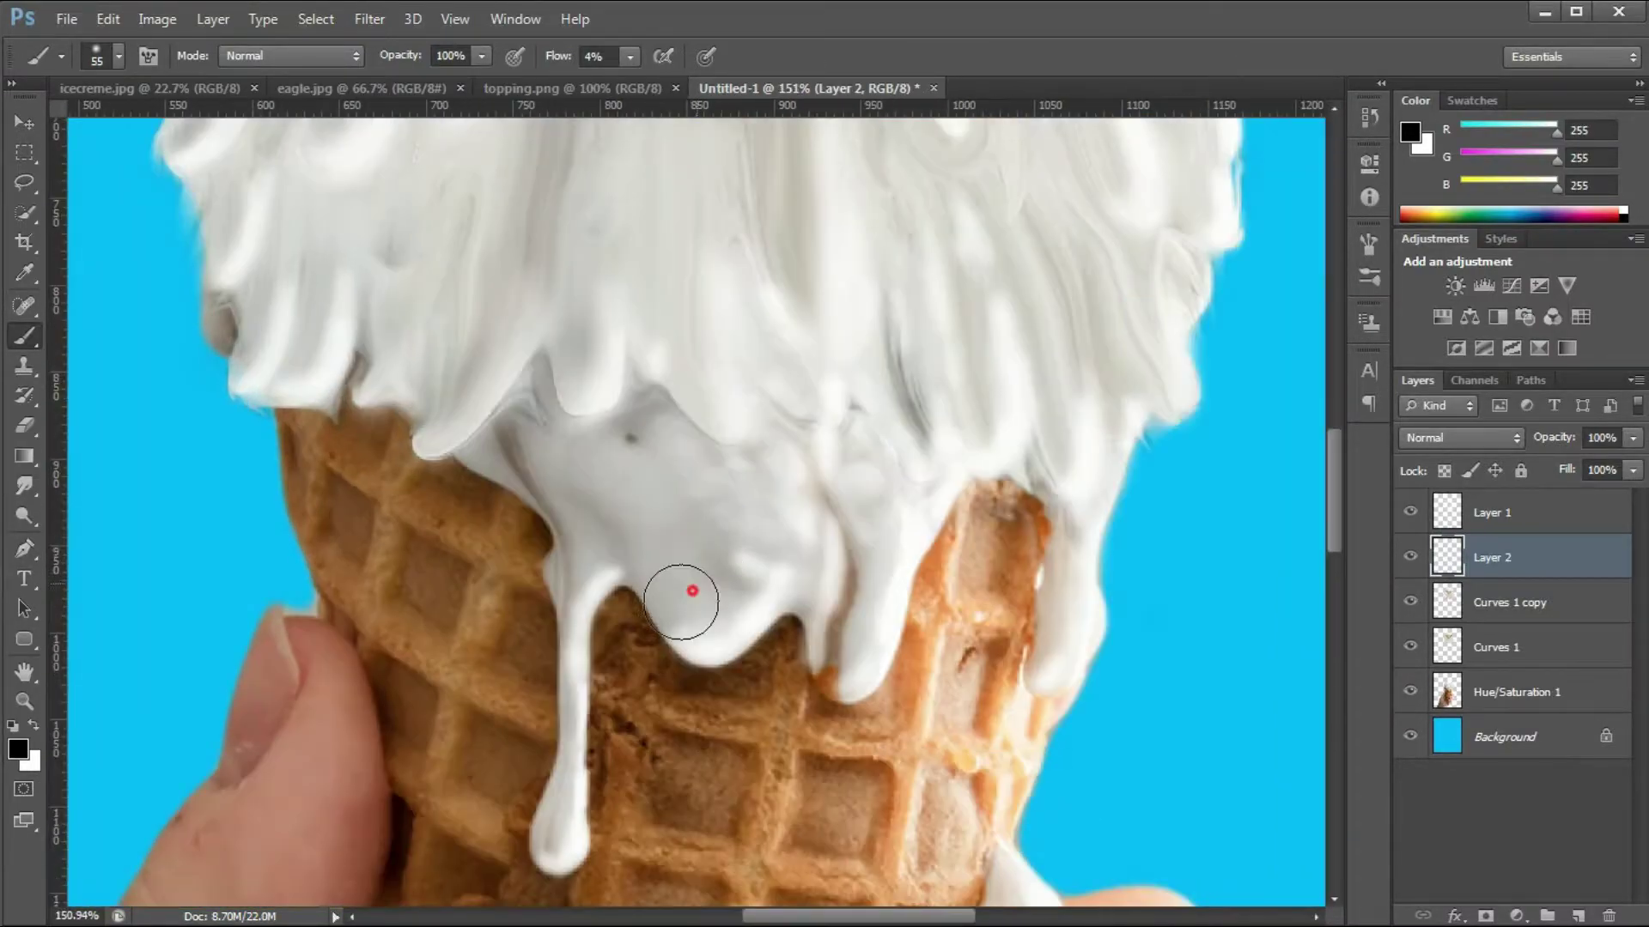
pyautogui.scroll(-3, 802, 538)
pyautogui.scroll(4, 807, 562)
pyautogui.moveTo(468, 515); pyautogui.dragTo(457, 689)
pyautogui.scroll(-6, 469, 516)
pyautogui.scroll(5, 714, 592)
pyautogui.scroll(-5, 343, 394)
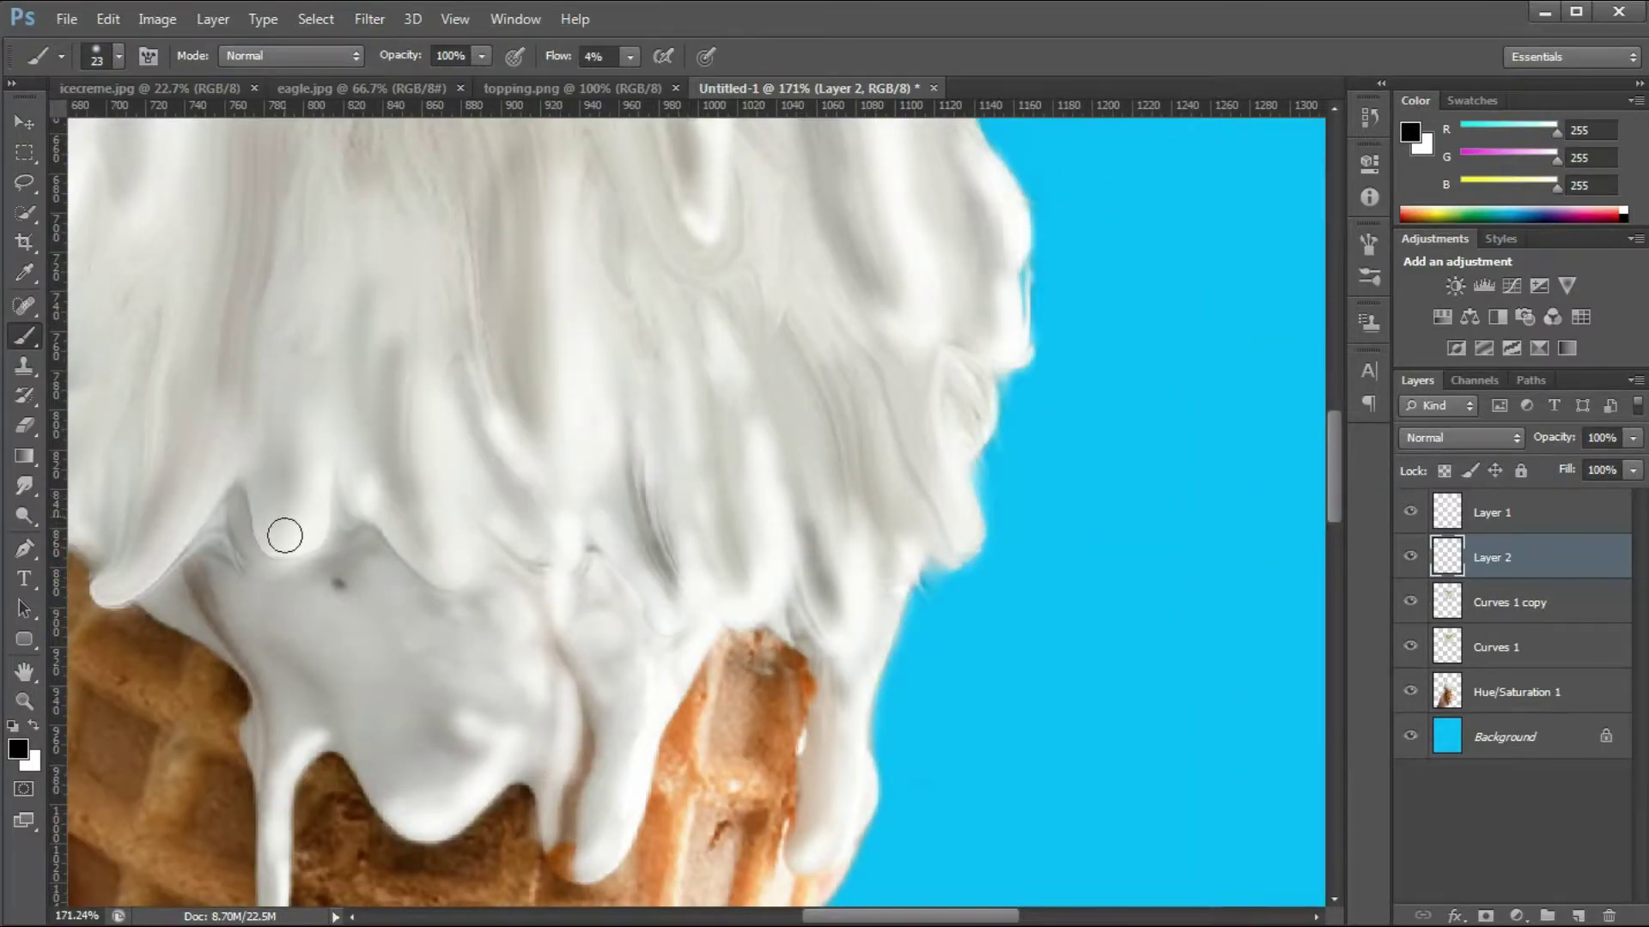
pyautogui.scroll(5, 275, 478)
pyautogui.scroll(-5, 792, 335)
pyautogui.scroll(1, 792, 335)
# Step: Add a new layer above Layer 1 and activate the Mixer Brush
pyautogui.click(1492, 512)
pyautogui.moveTo(1633, 438); pyautogui.dragTo(1623, 475)
pyautogui.scroll(-4, 858, 460)
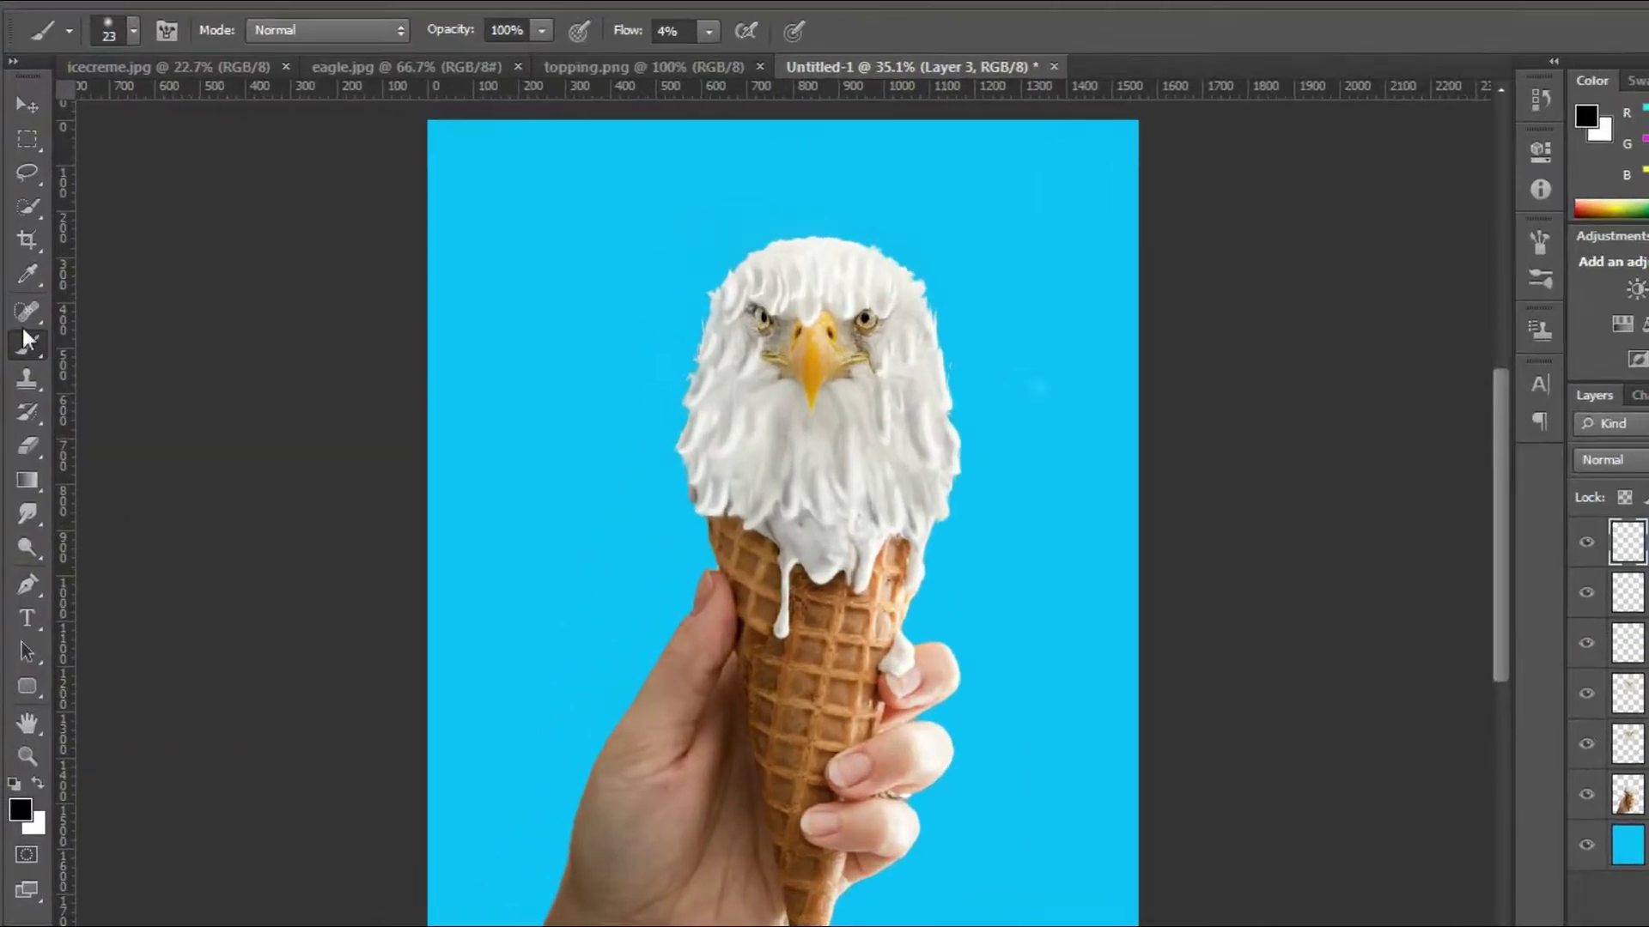
pyautogui.click(22, 338)
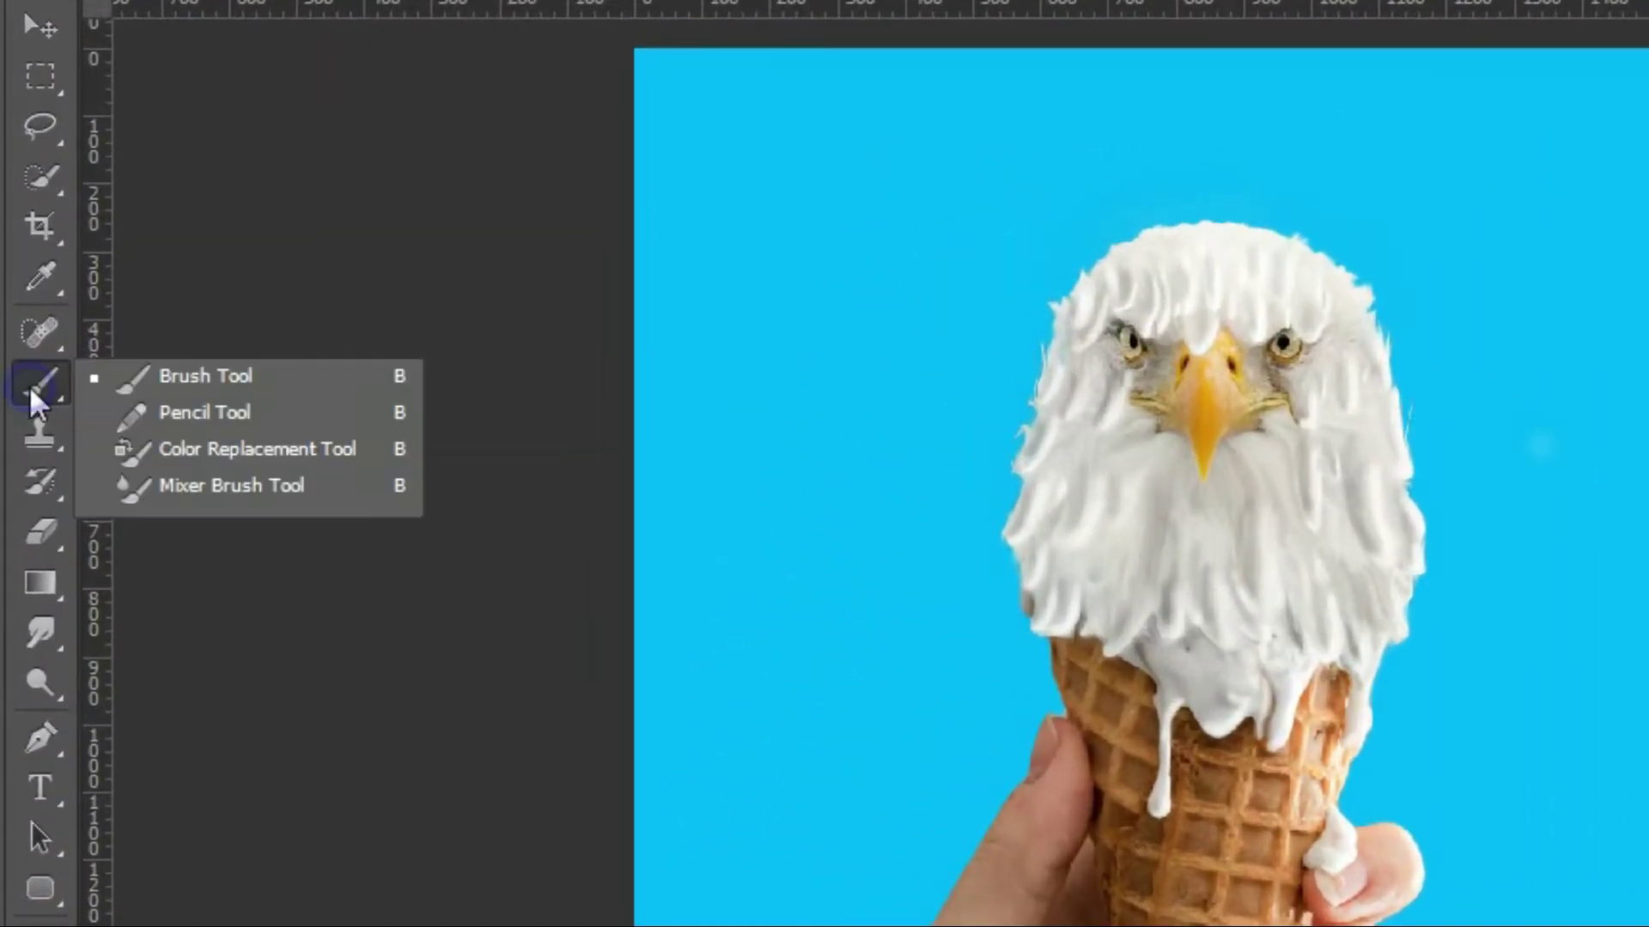
pyautogui.click(261, 497)
# Step: Smooth the beak and the skin between it and the right eye with the Mixer Brush, sampling all layers
pyautogui.scroll(5, 736, 379)
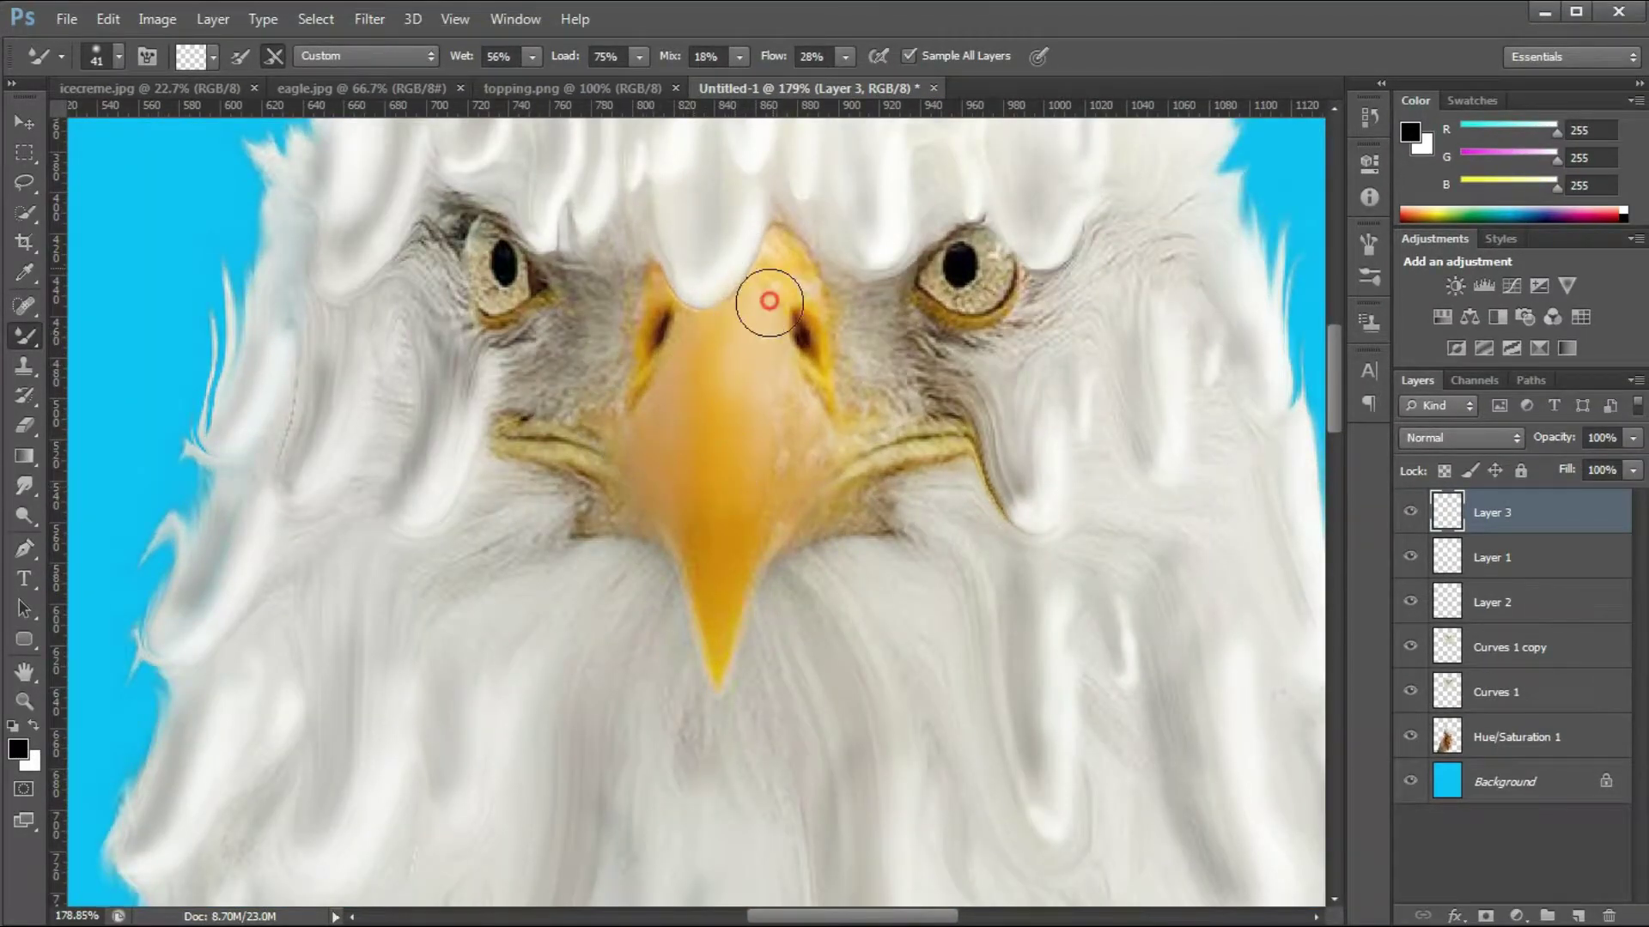
pyautogui.scroll(-9, 727, 296)
pyautogui.scroll(12, 754, 289)
pyautogui.moveTo(723, 389); pyautogui.dragTo(813, 455)
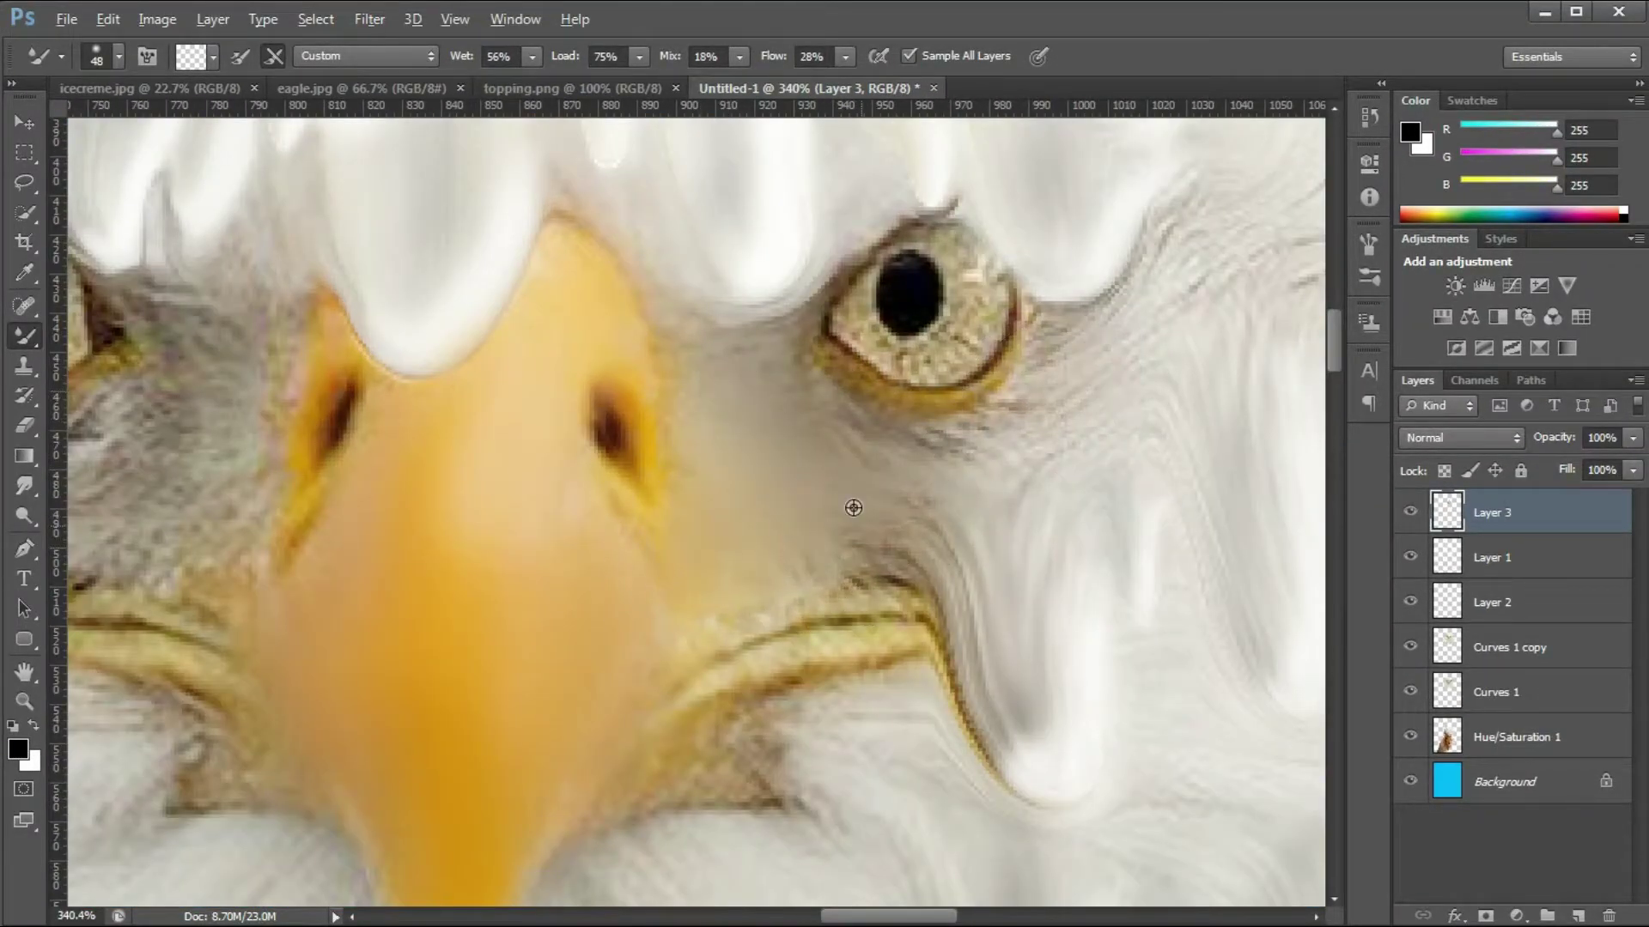
pyautogui.scroll(-9, 894, 553)
pyautogui.scroll(8, 747, 524)
# Step: Blend the remaining rough skin around the beak and below the eyes with the Mixer Brush
pyautogui.moveTo(688, 404); pyautogui.dragTo(601, 494)
pyautogui.scroll(4, 685, 685)
pyautogui.moveTo(489, 593); pyautogui.dragTo(601, 636)
pyautogui.scroll(-9, 747, 692)
pyautogui.scroll(8, 988, 730)
pyautogui.moveTo(902, 433); pyautogui.dragTo(1060, 417)
# Step: Create a new layer in Overlay mode filled with the 50% gray neutral color
pyautogui.hotkey('ctrl', '0')
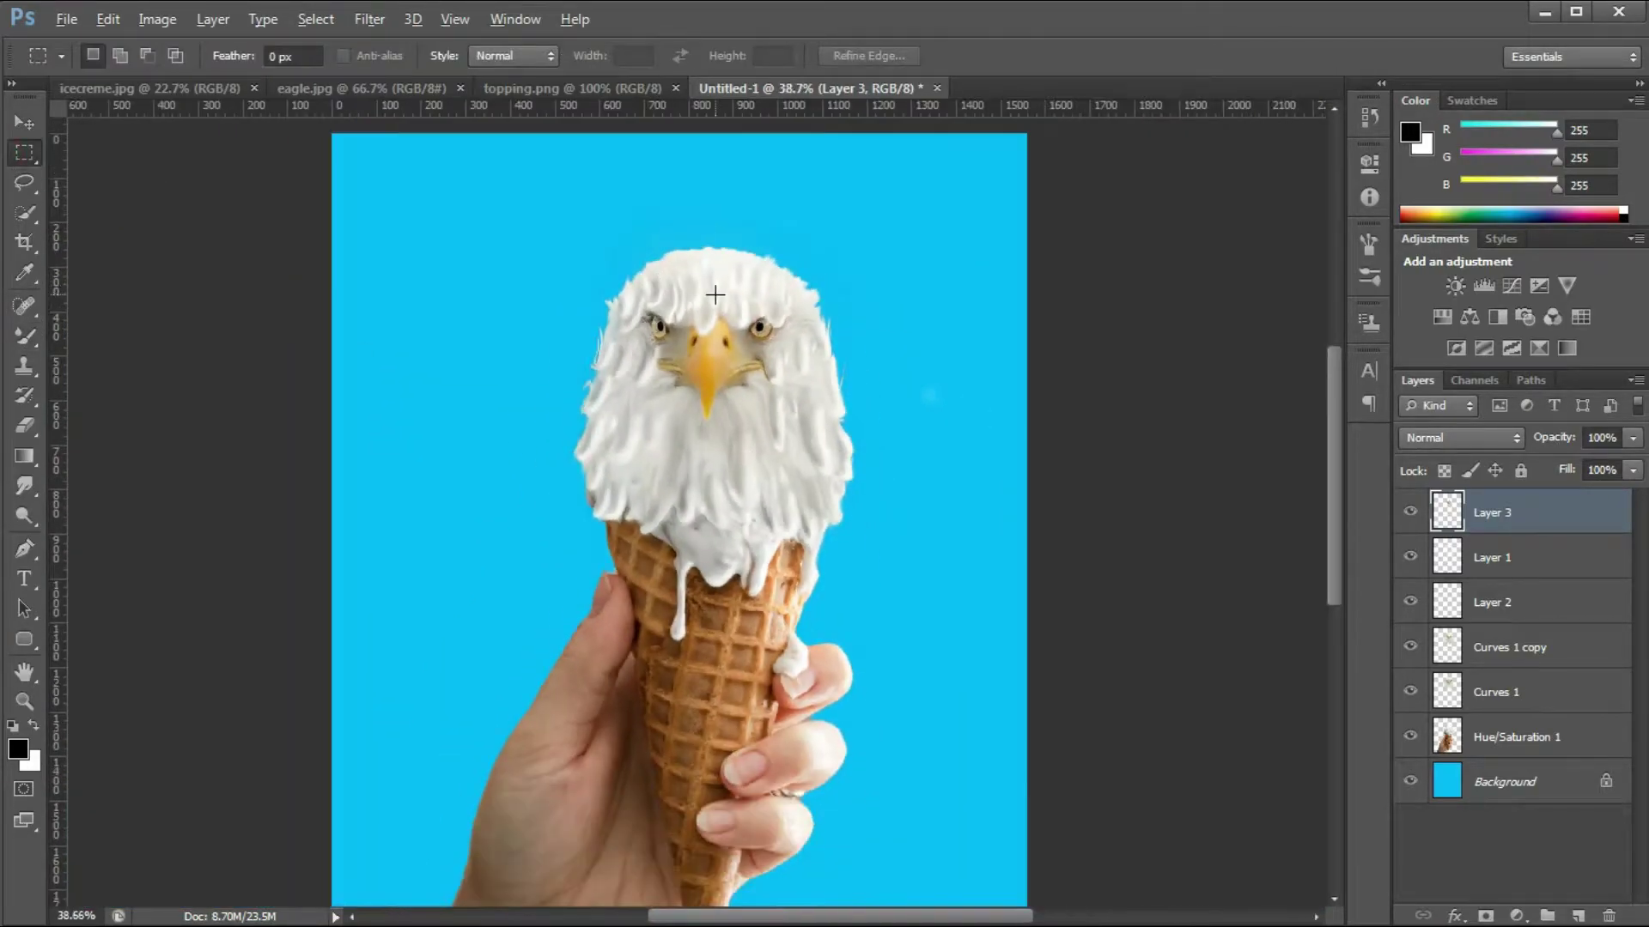
pyautogui.click(212, 18)
pyautogui.moveTo(395, 37)
pyautogui.click(507, 39)
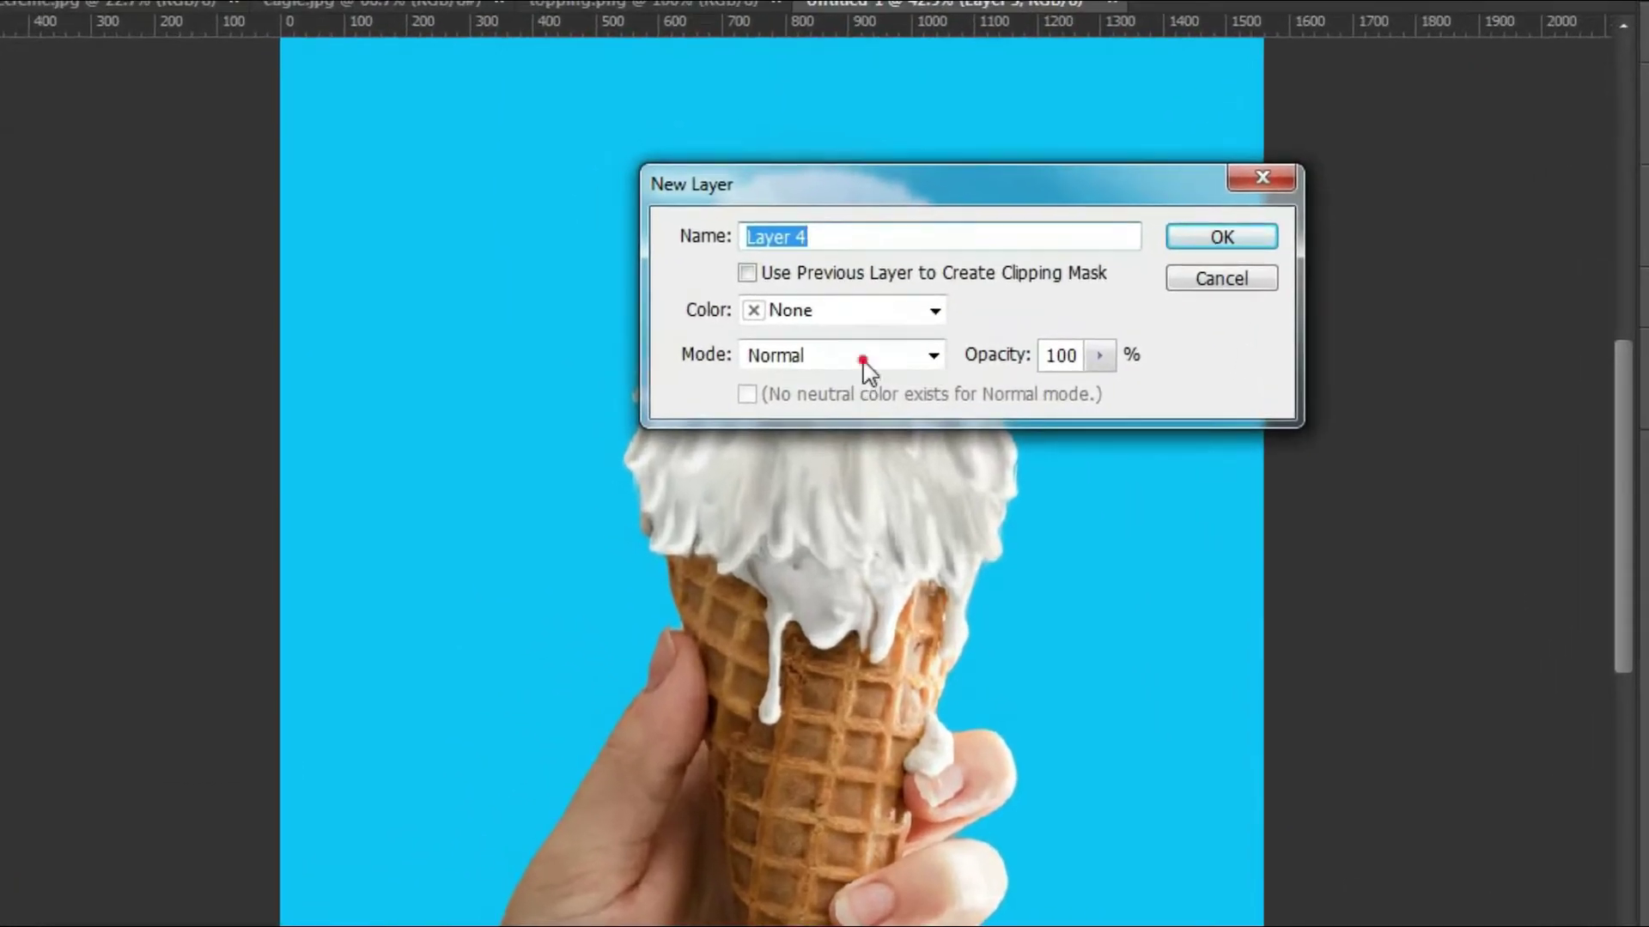
pyautogui.click(745, 364)
pyautogui.click(679, 659)
pyautogui.click(909, 314)
pyautogui.click(986, 318)
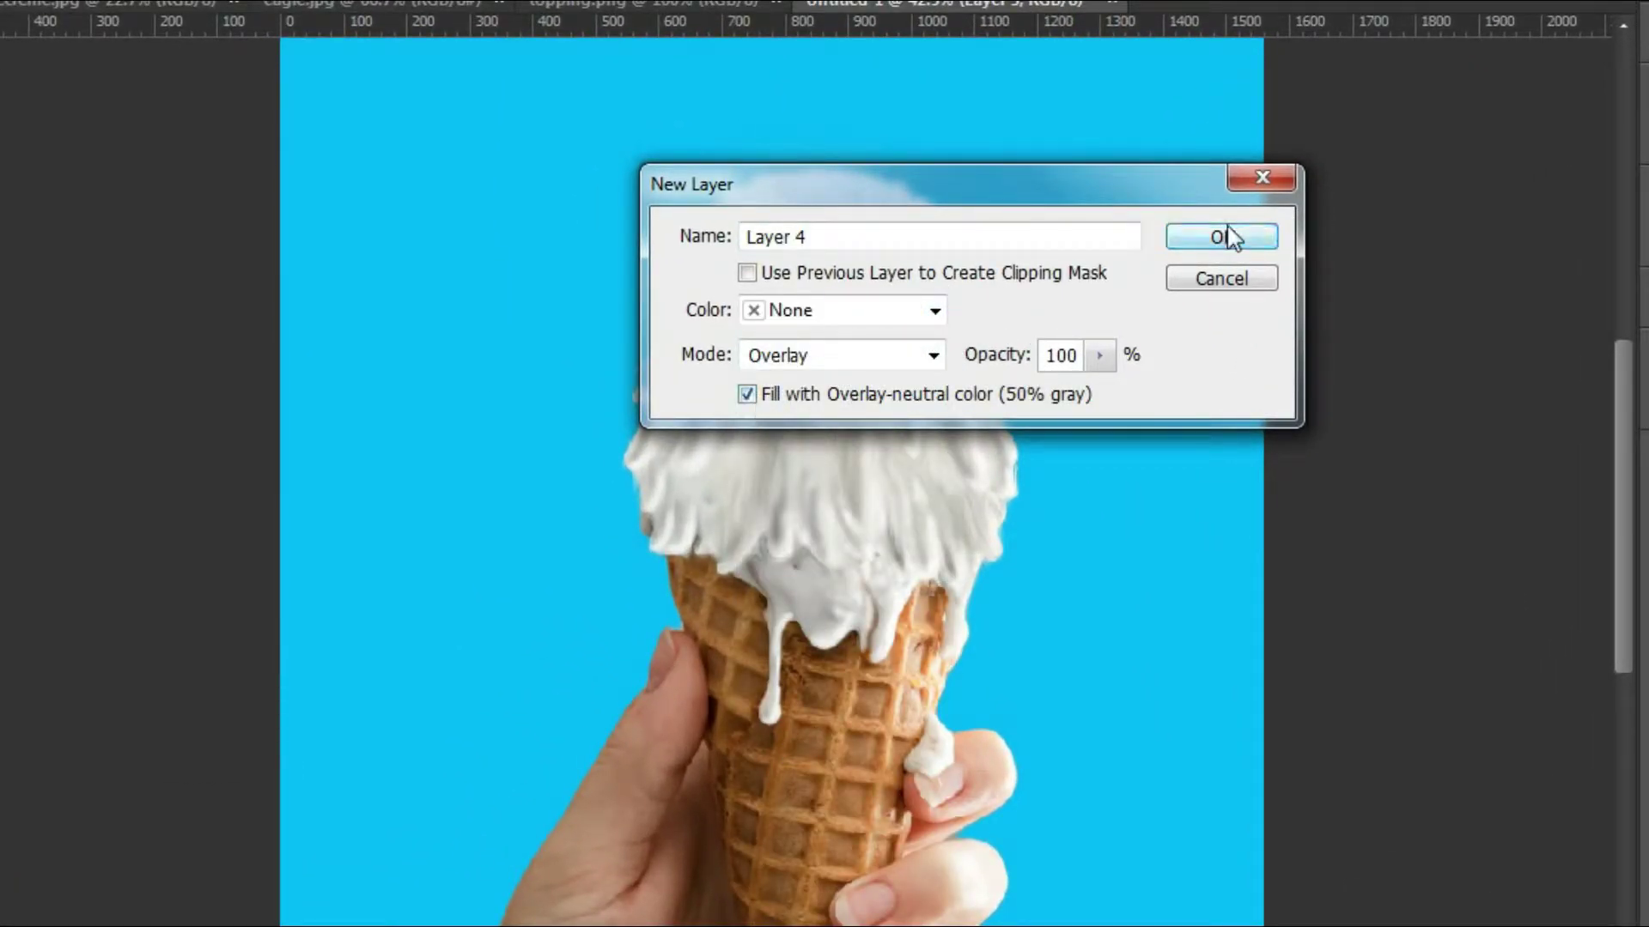
pyautogui.click(1229, 237)
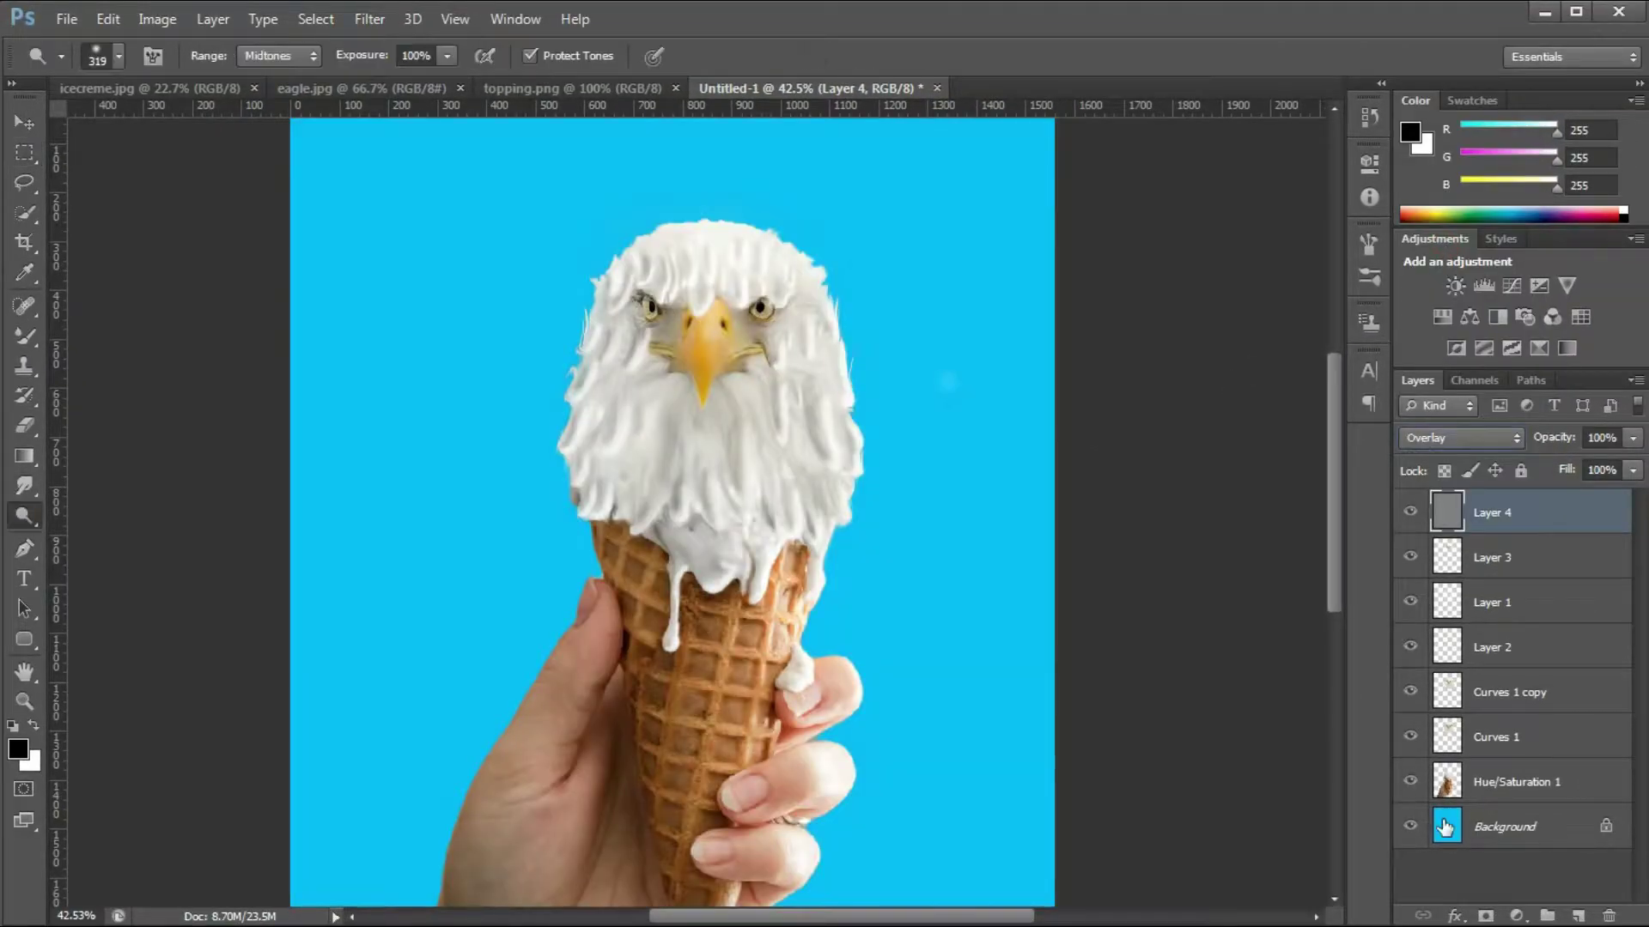
# Step: Dodge the midtones on the Hue/Saturation 1 layer containing the hand and cone
pyautogui.click(1446, 796)
pyautogui.scroll(10, 743, 549)
pyautogui.moveTo(779, 545); pyautogui.dragTo(709, 554)
pyautogui.scroll(-10, 711, 374)
pyautogui.scroll(8, 708, 463)
pyautogui.scroll(-9, 706, 496)
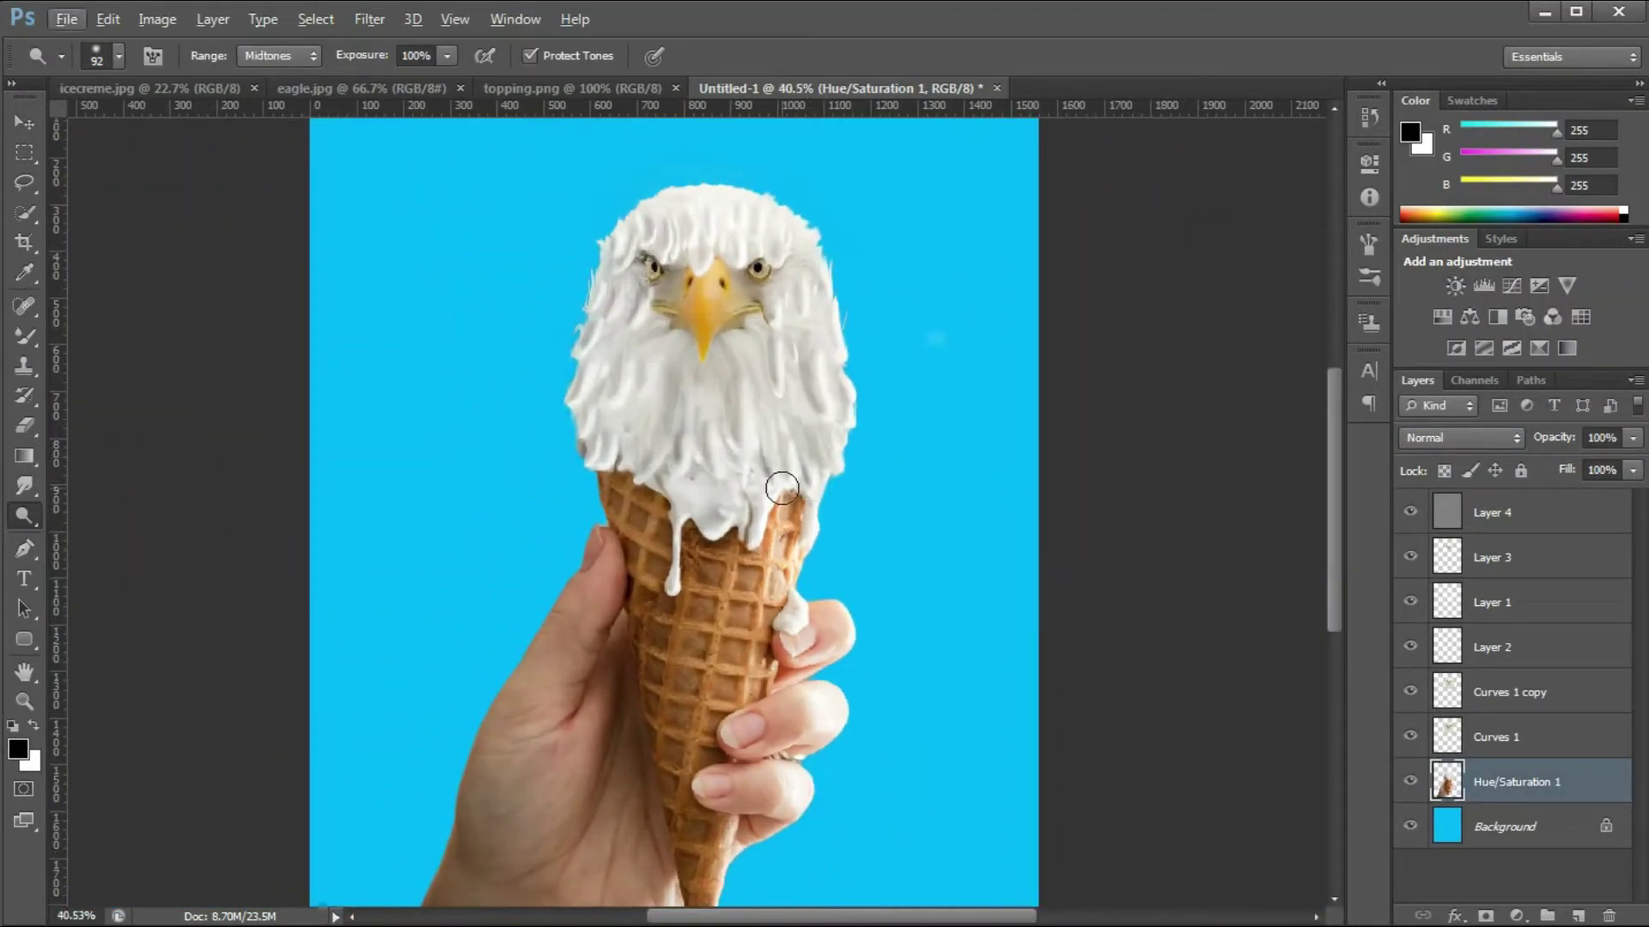
# Step: Dodge a highlight along the middle of the beak on Layer 3 with a size 59 brush
pyautogui.scroll(10, 606, 206)
pyautogui.click(1410, 557)
pyautogui.click(1410, 557)
pyautogui.click(1492, 558)
pyautogui.scroll(5, 953, 378)
pyautogui.moveTo(838, 456); pyautogui.dragTo(859, 523)
pyautogui.scroll(-1, 799, 515)
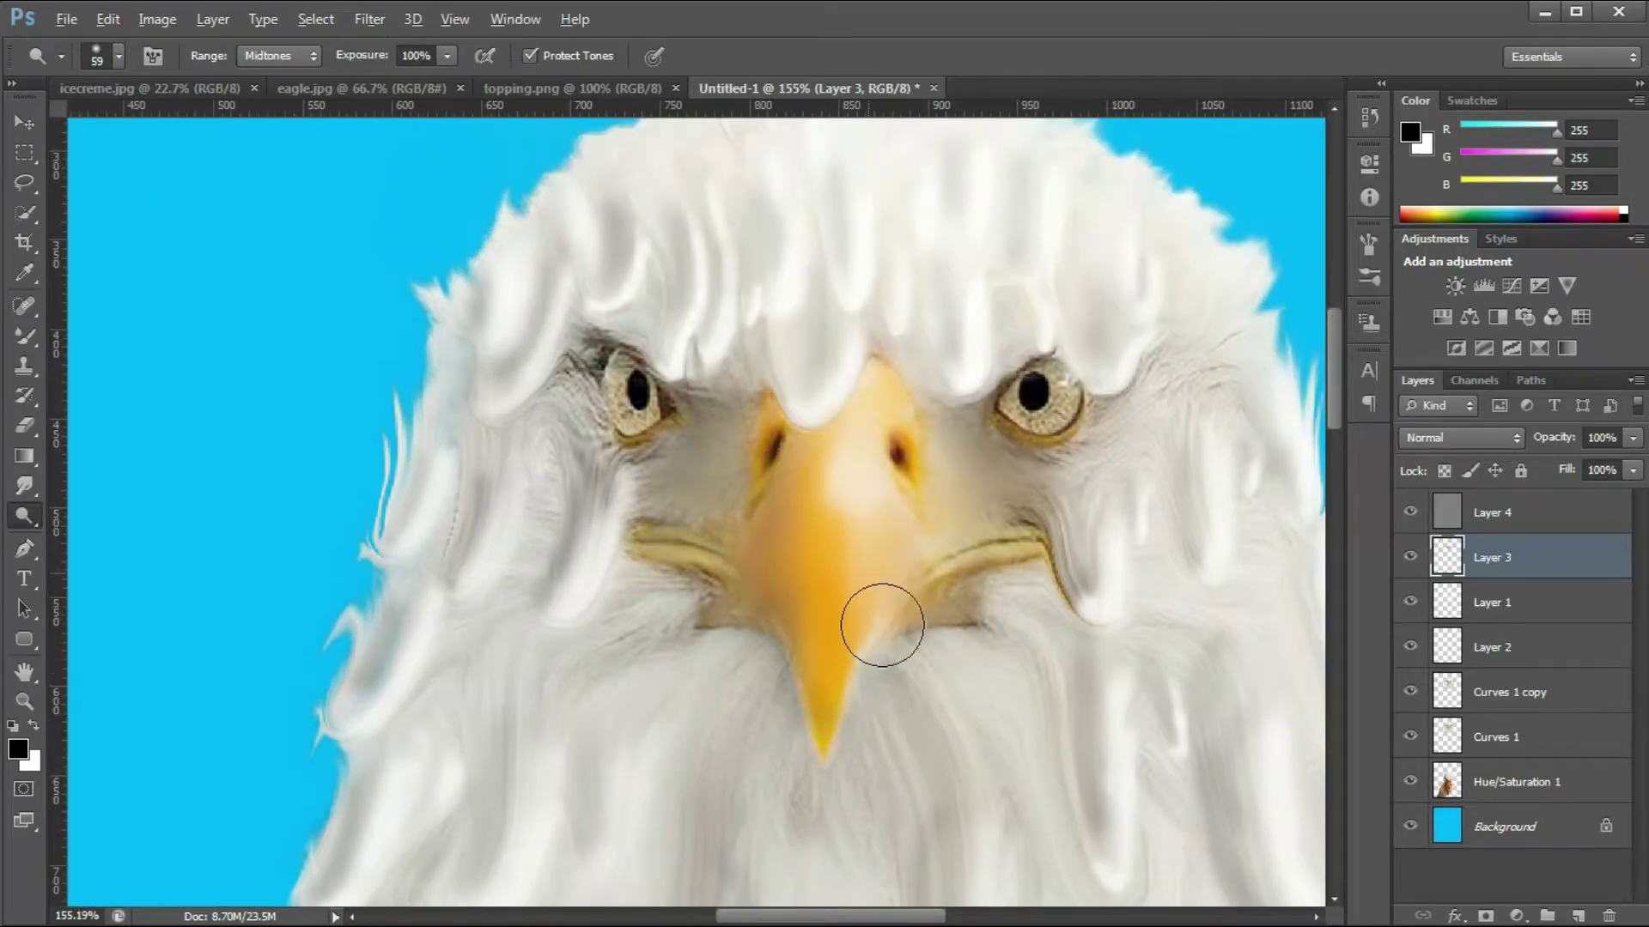
# Step: Dodge the skin between the beak and the eyes on Layer 3 with a size 136 brush
pyautogui.scroll(-8, 807, 369)
pyautogui.scroll(9, 704, 344)
pyautogui.moveTo(665, 441); pyautogui.dragTo(724, 324)
pyautogui.scroll(-3, 644, 378)
pyautogui.moveTo(623, 357); pyautogui.dragTo(651, 354)
pyautogui.scroll(-7, 635, 387)
pyautogui.scroll(8, 606, 529)
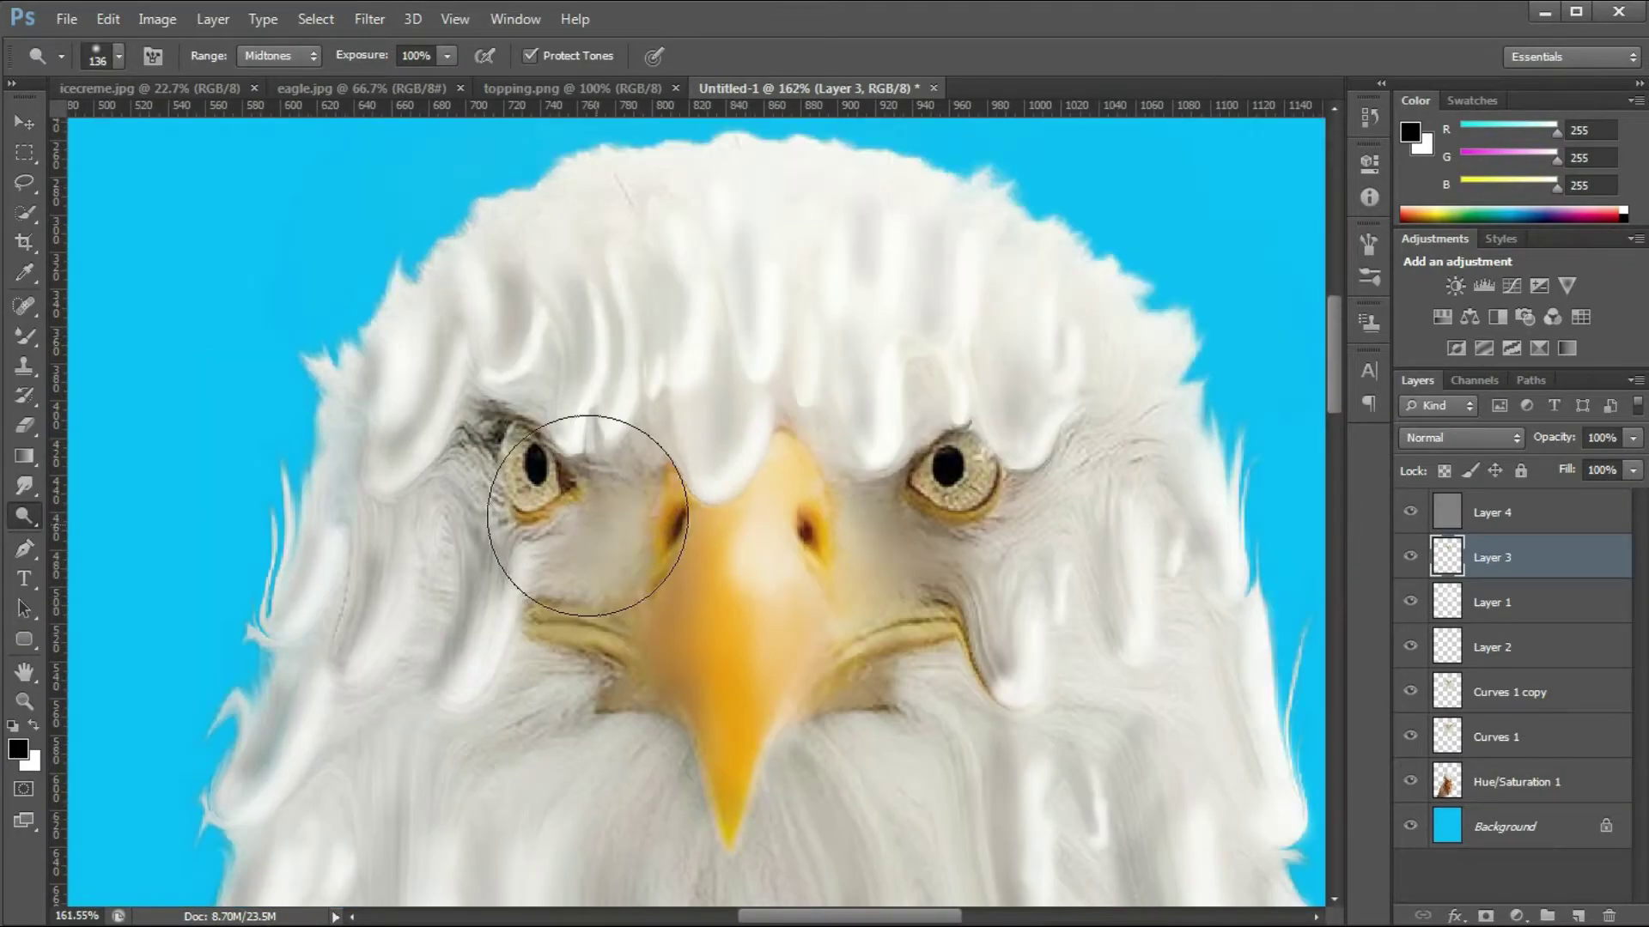
# Step: Dodge the irises of both eyes and touch up the nostrils on Layer 4 with a size 12 brush
pyautogui.scroll(-4, 605, 529)
pyautogui.scroll(7, 824, 383)
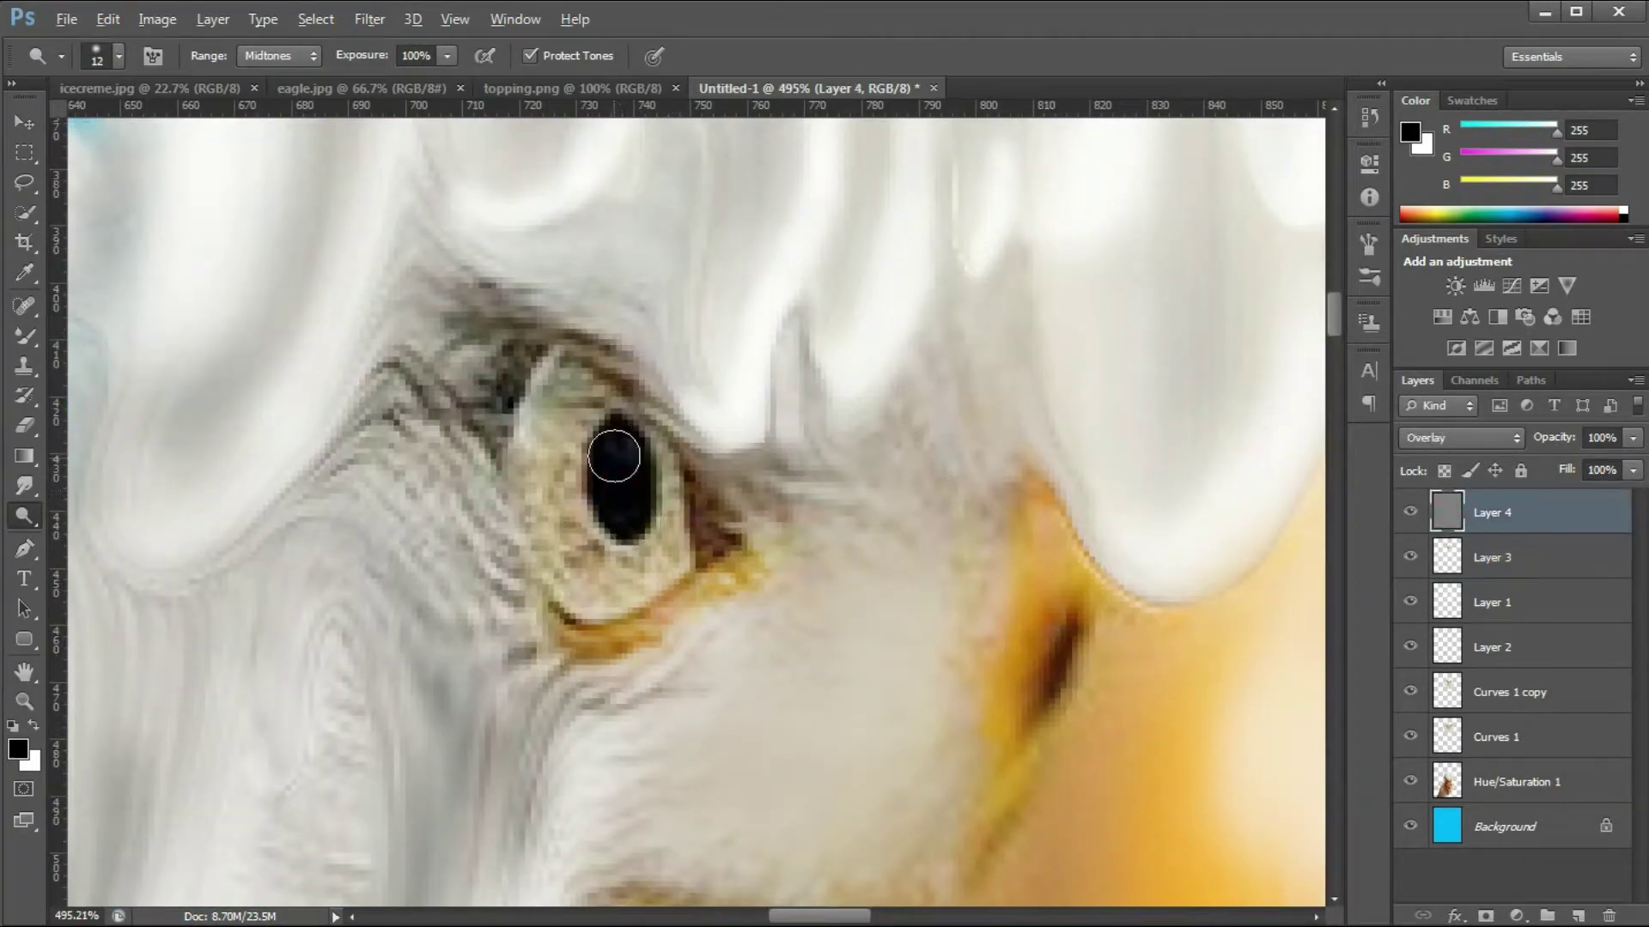
pyautogui.scroll(-6, 613, 464)
pyautogui.scroll(5, 791, 402)
pyautogui.scroll(-5, 936, 395)
pyautogui.scroll(3, 718, 352)
pyautogui.scroll(4, 742, 356)
pyautogui.scroll(-2, 1026, 607)
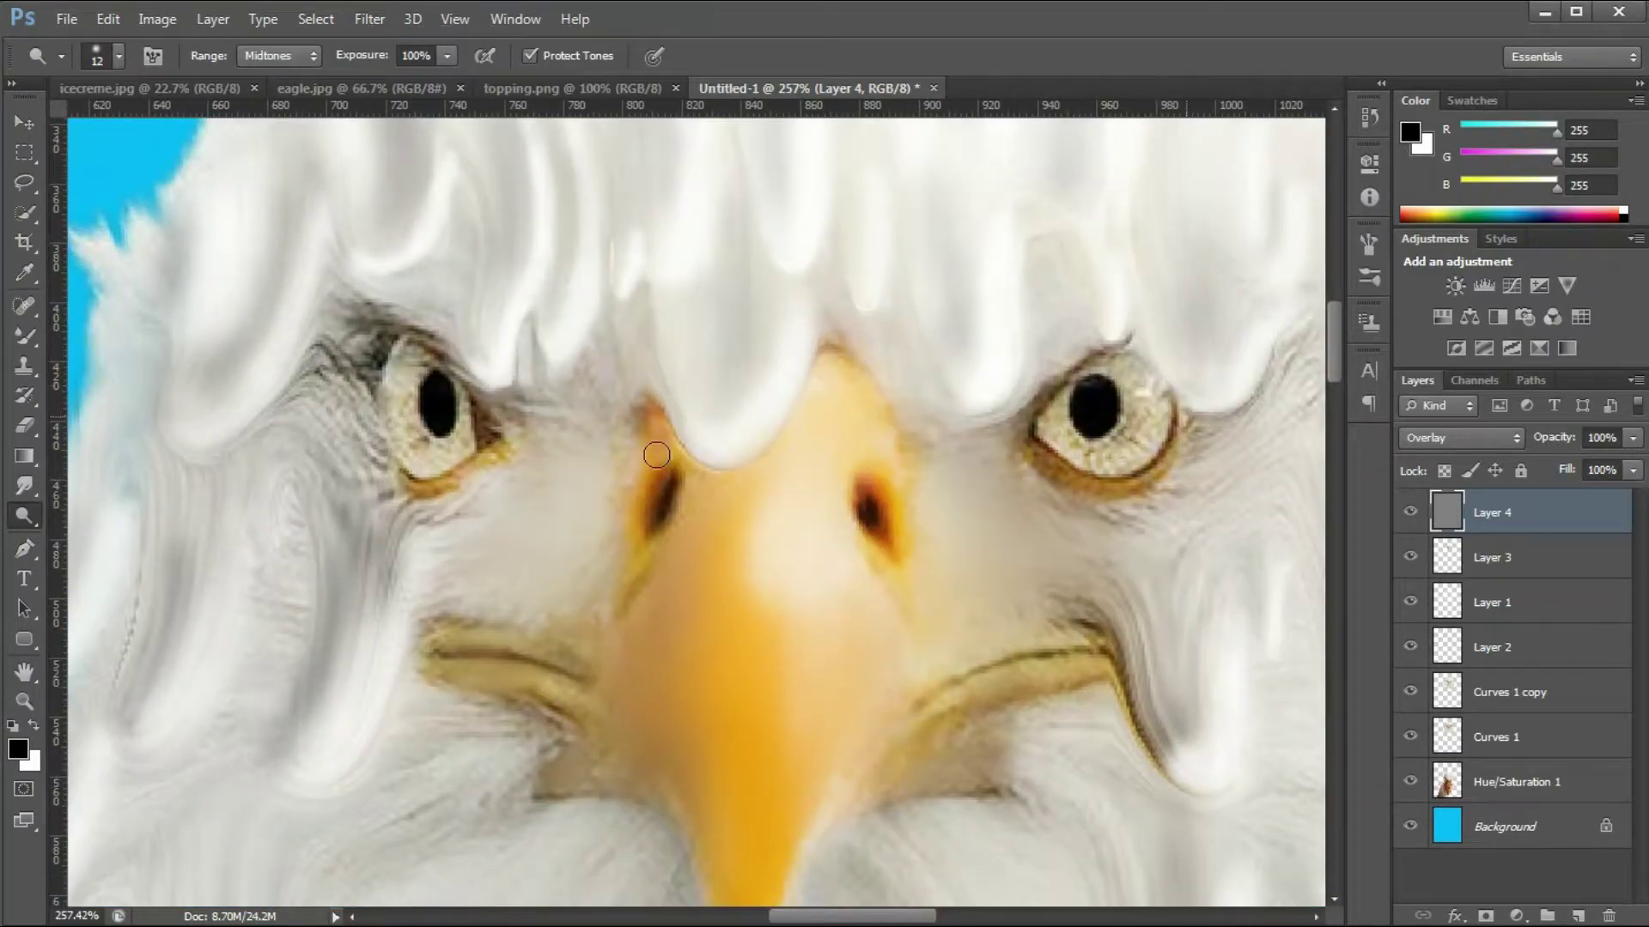
# Step: Erase the stray feather wisps along the head's right edge on Curves 1 copy with a size 22 eraser
pyautogui.scroll(-15, 1189, 418)
pyautogui.press('m')
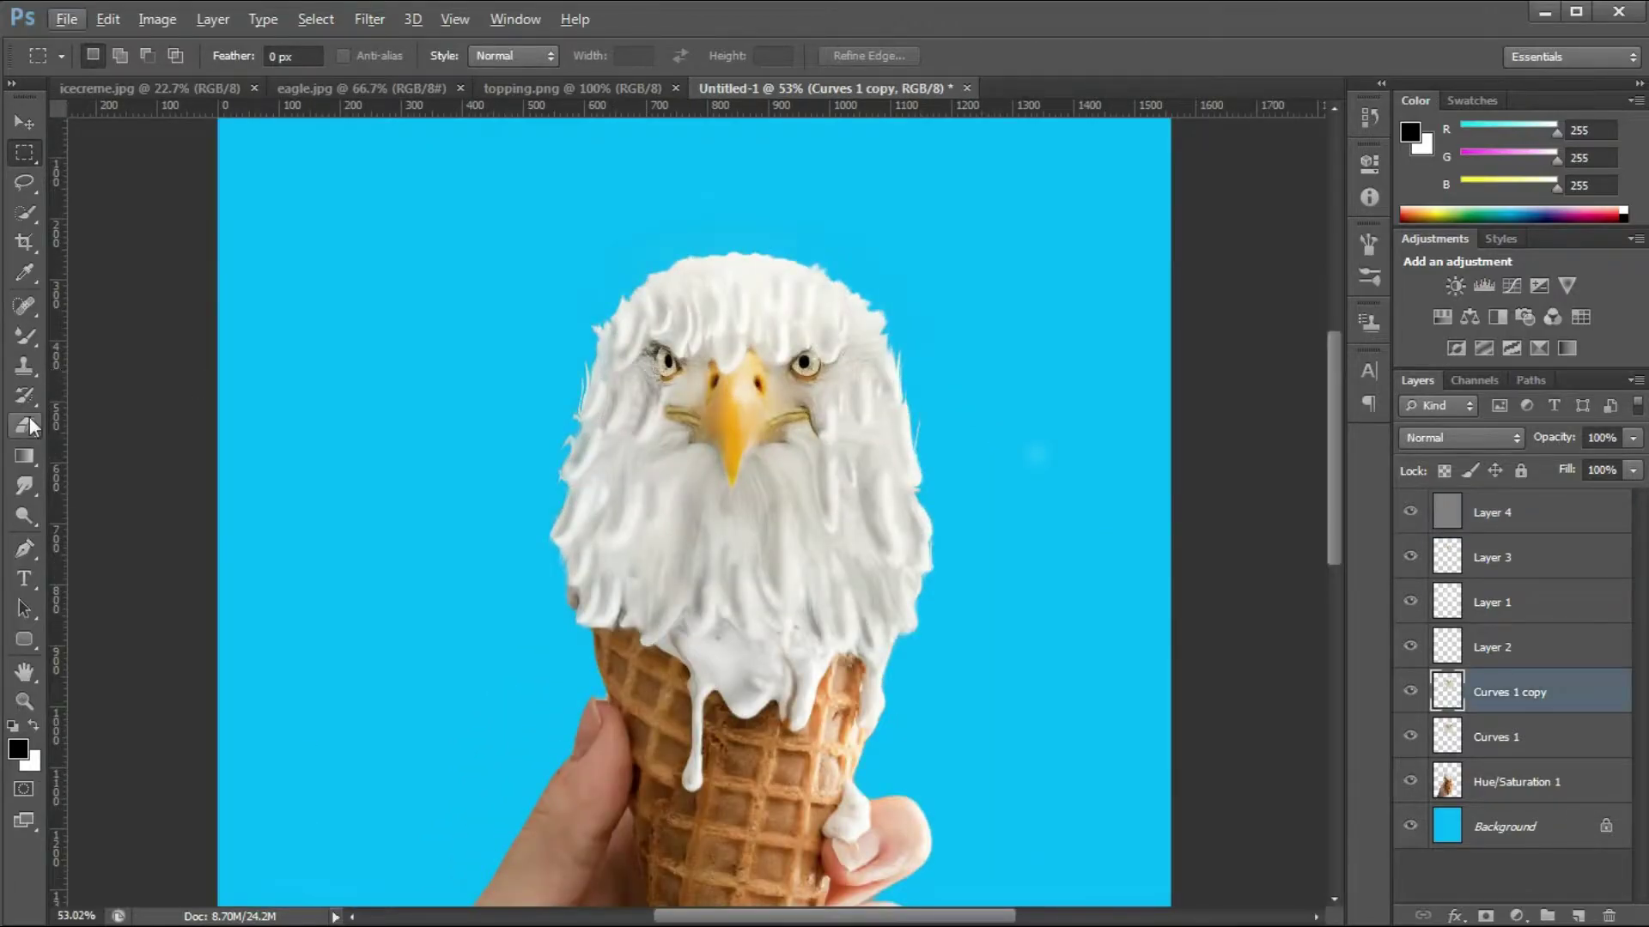
pyautogui.scroll(4, 796, 370)
pyautogui.scroll(-3, 868, 618)
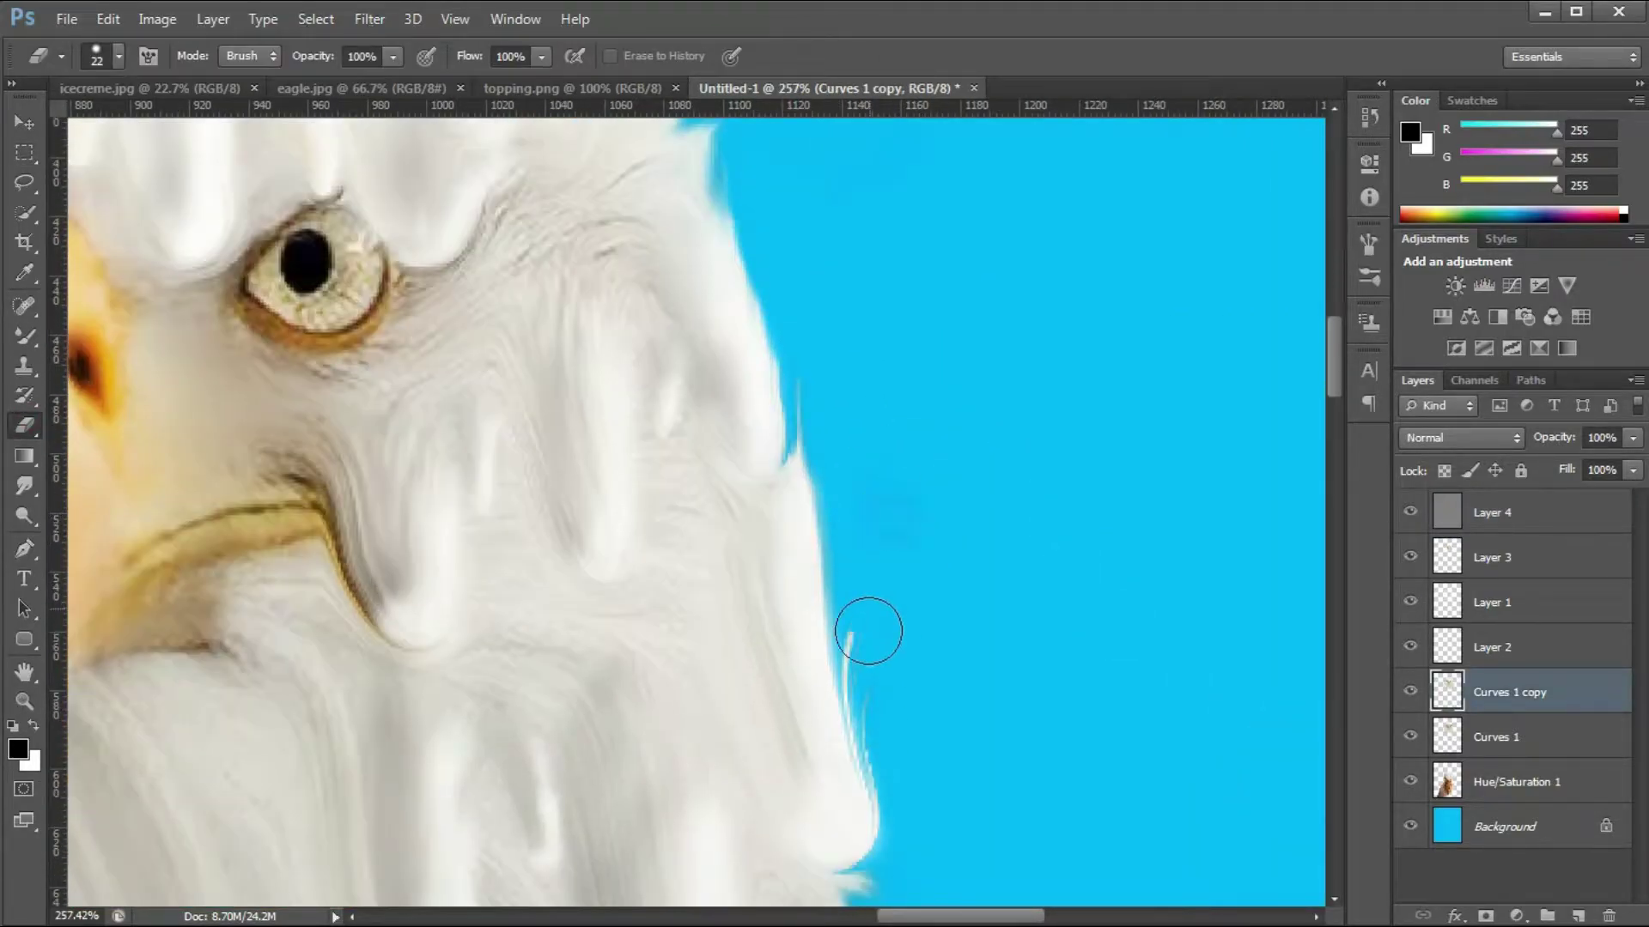
pyautogui.scroll(1, 850, 383)
pyautogui.moveTo(882, 876)
pyautogui.mouseDown()
pyautogui.moveTo(850, 383)
pyautogui.moveTo(876, 389)
pyautogui.mouseUp()
pyautogui.scroll(-2, 913, 538)
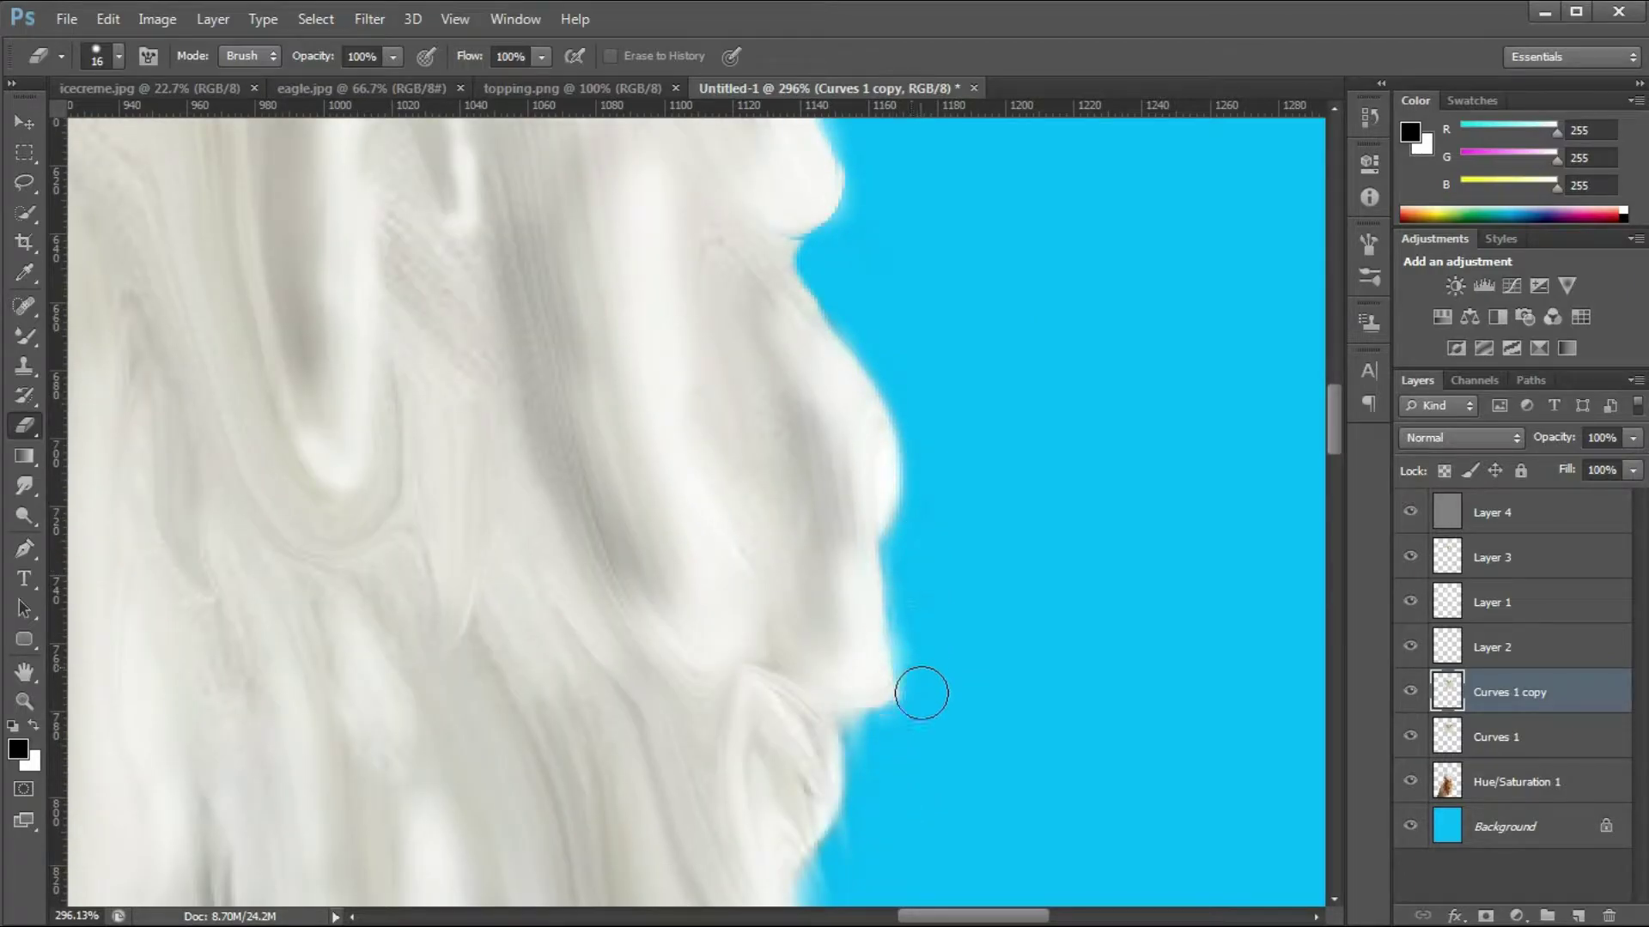
# Step: Clean up the lower right feather edge on Curves 1 copy with a size 16 eraser
pyautogui.scroll(-3, 915, 621)
pyautogui.scroll(4, 759, 640)
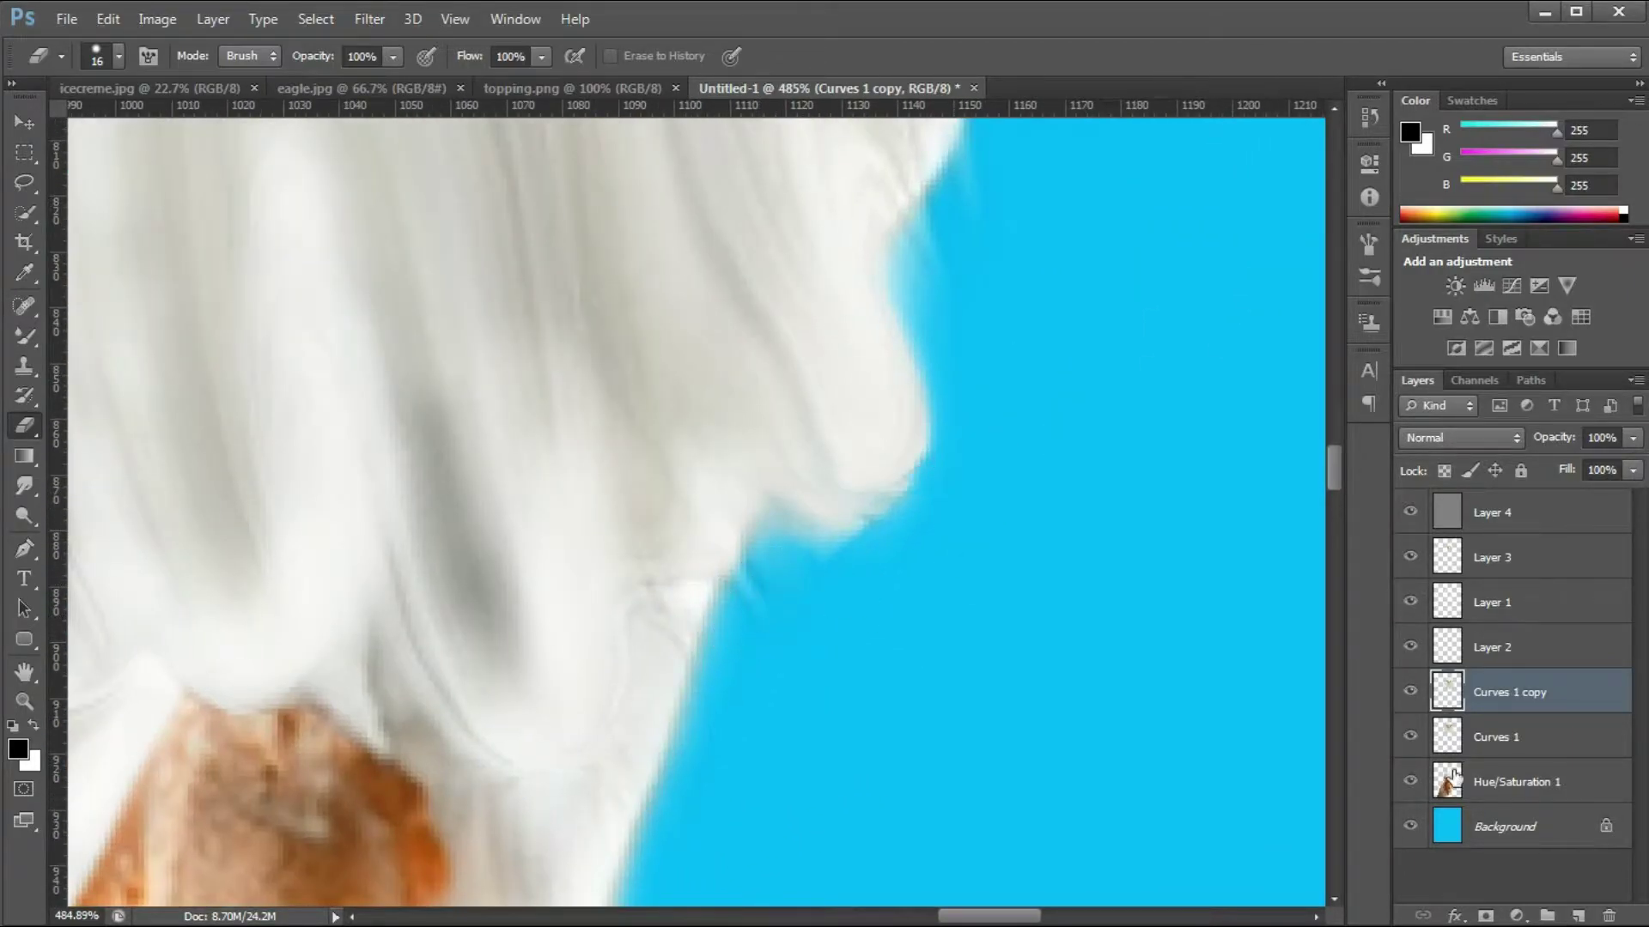
pyautogui.click(1508, 692)
pyautogui.scroll(2, 961, 375)
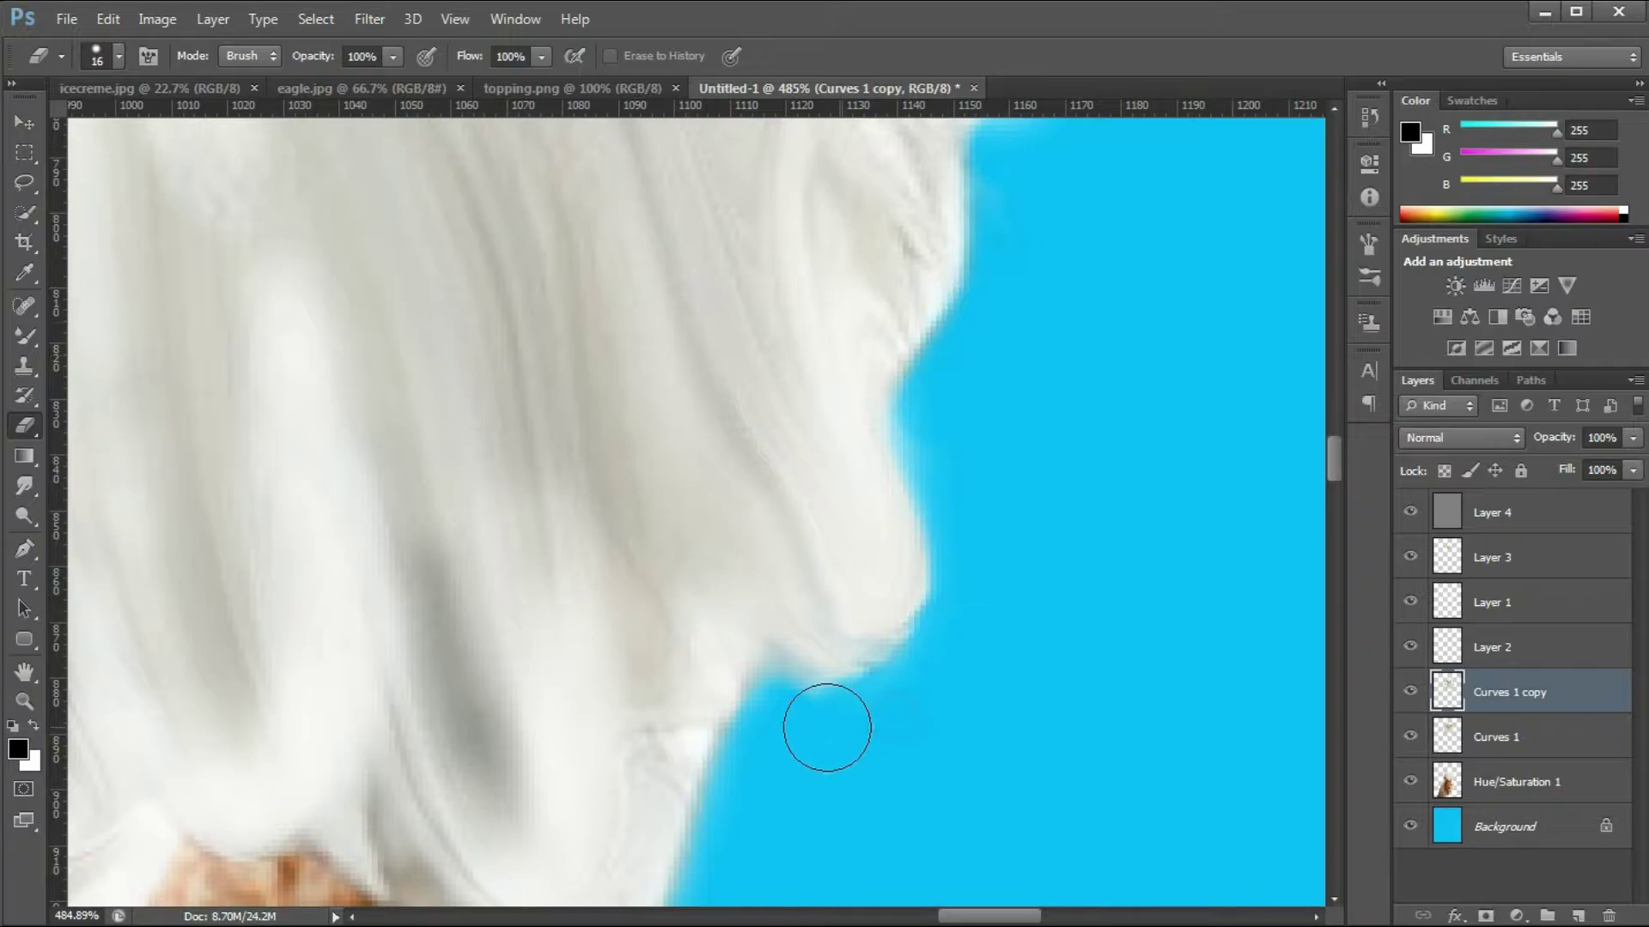
pyautogui.scroll(-5, 836, 717)
pyautogui.scroll(4, 466, 499)
# Step: Merge the Curves 1 and Curves 1 copy layers
pyautogui.keyDown('ctrl'); pyautogui.click(1559, 744); pyautogui.keyUp('ctrl')
pyautogui.rightClick(1560, 744)
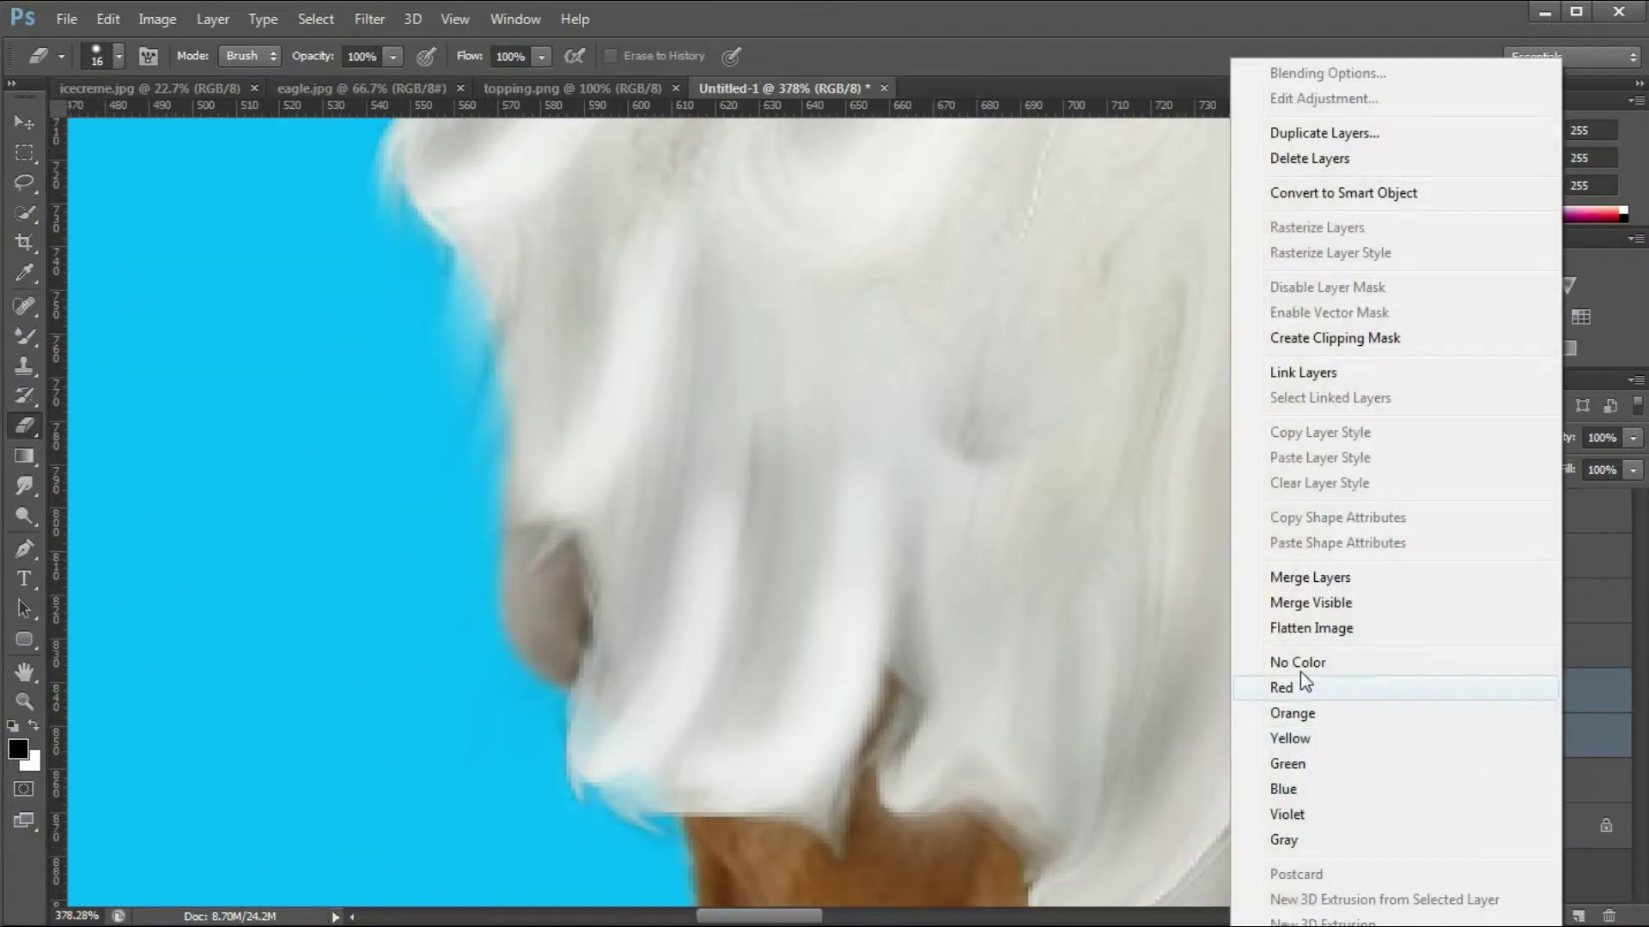
pyautogui.click(1309, 578)
# Step: Erase the fuzzy feather tips along the lower left edge of the head above the cone
pyautogui.scroll(5, 515, 634)
pyautogui.moveTo(563, 527); pyautogui.dragTo(552, 563)
pyautogui.scroll(-6, 558, 515)
pyautogui.scroll(3, 563, 687)
pyautogui.moveTo(679, 706); pyautogui.dragTo(625, 691)
pyautogui.scroll(-4, 867, 770)
pyautogui.scroll(4, 640, 326)
pyautogui.moveTo(672, 585); pyautogui.dragTo(725, 736)
# Step: Erase the wisps and spikes along the upper left edge of the head up to the brow
pyautogui.scroll(-4, 726, 735)
pyautogui.scroll(4, 626, 397)
pyautogui.moveTo(678, 296); pyautogui.dragTo(620, 664)
pyautogui.scroll(3, 726, 468)
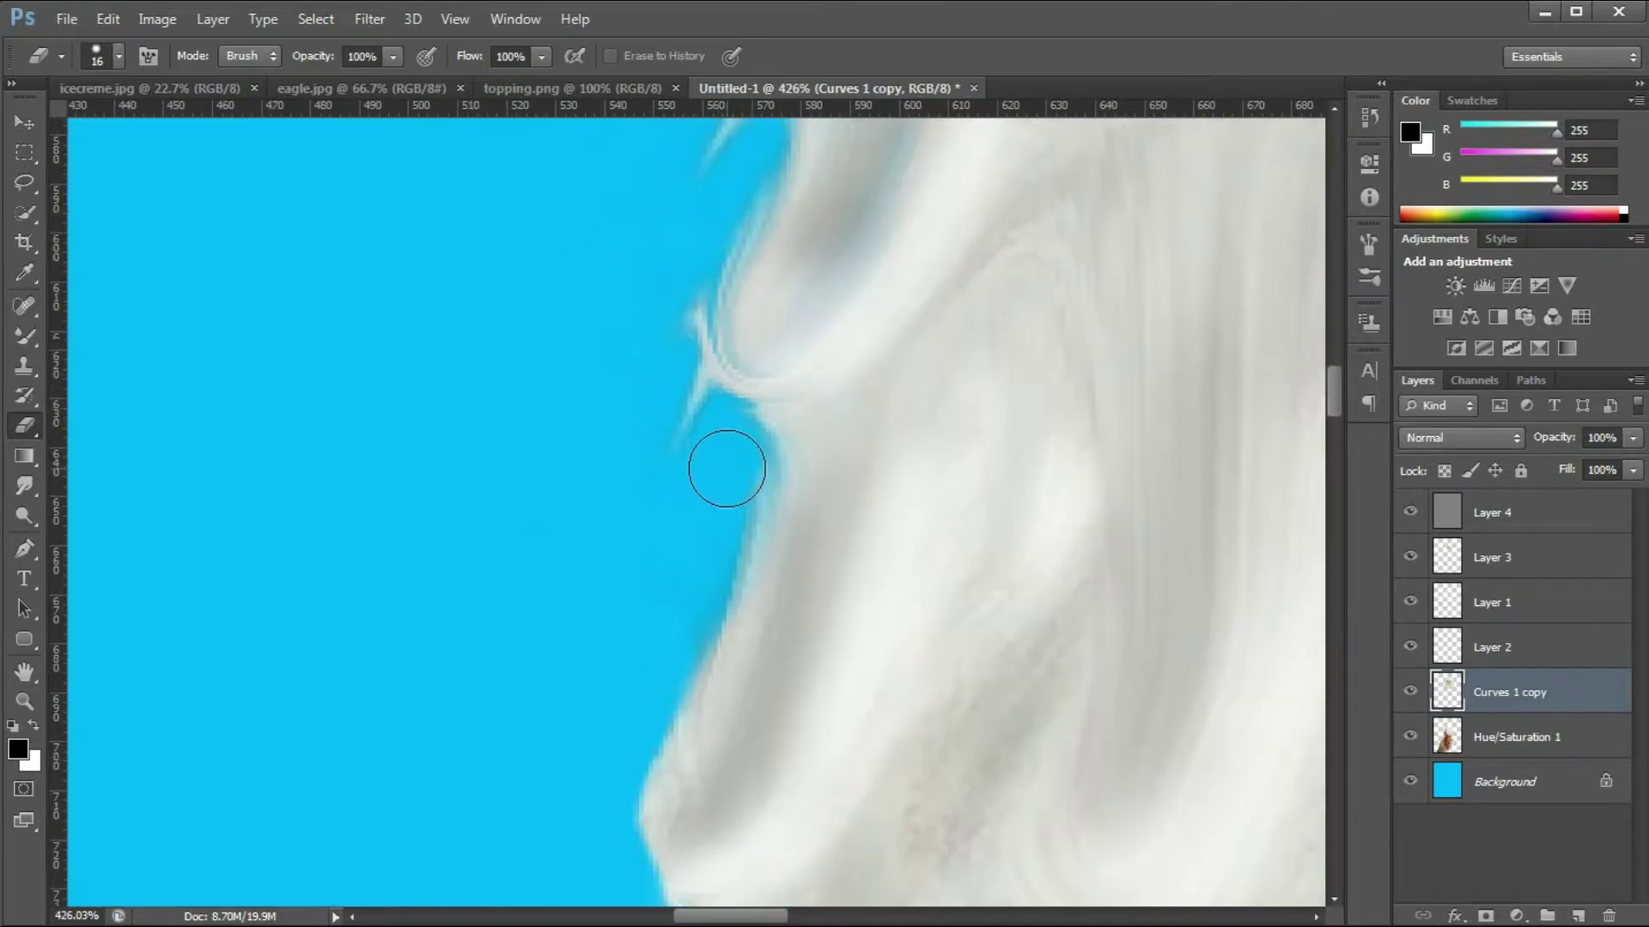
pyautogui.scroll(8, 675, 292)
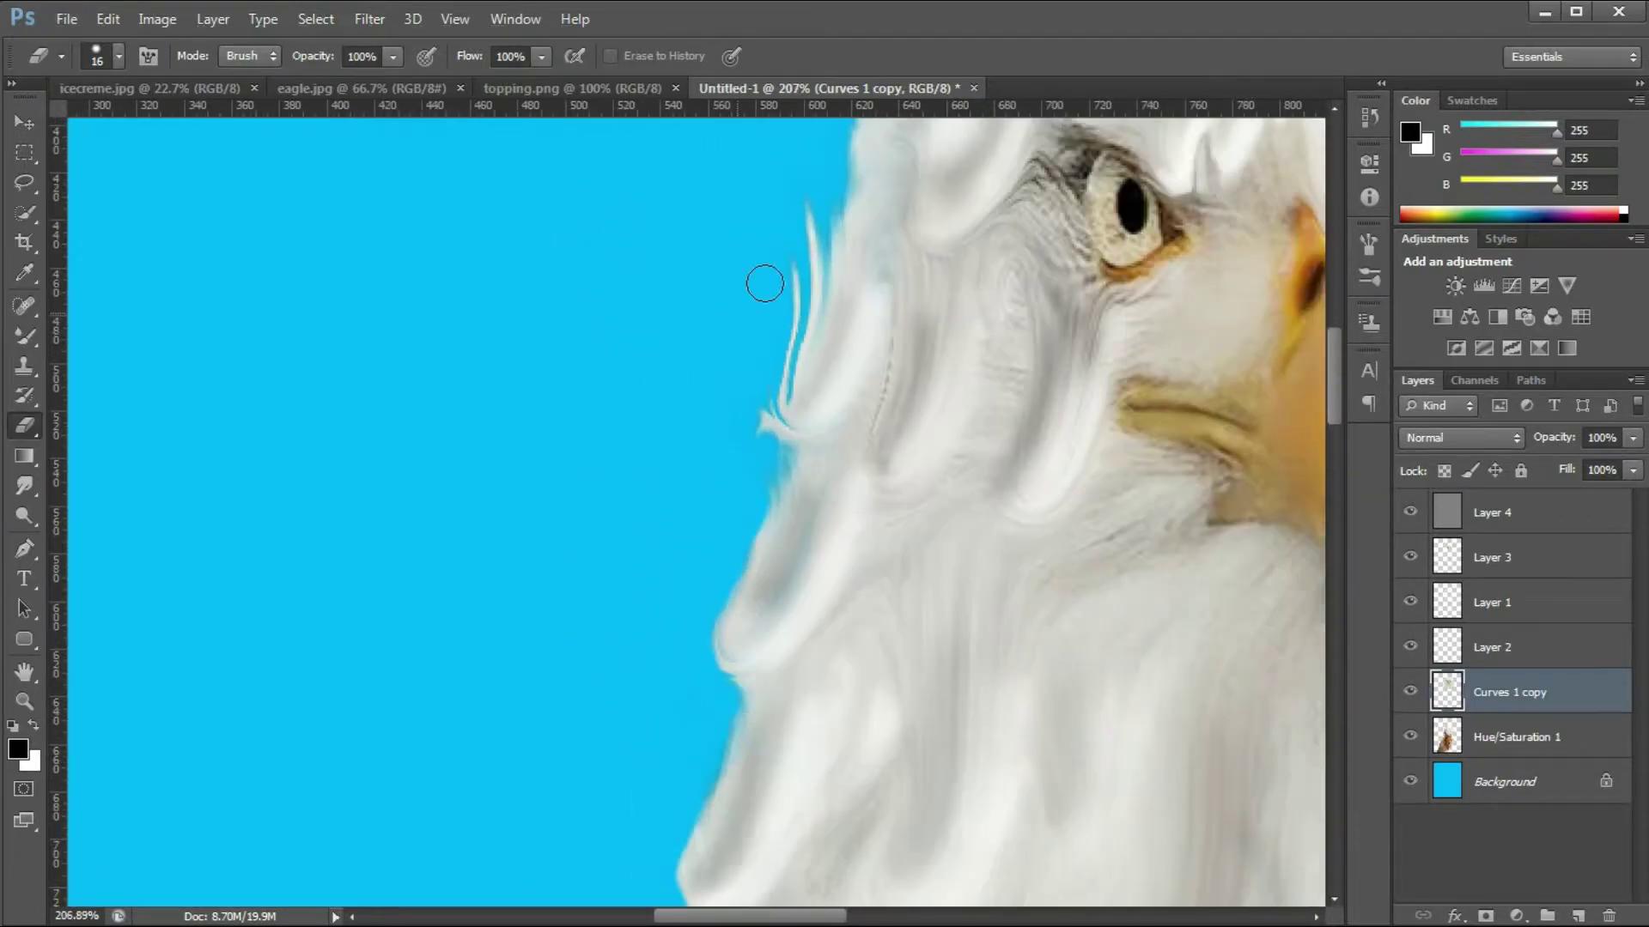
pyautogui.scroll(5, 783, 558)
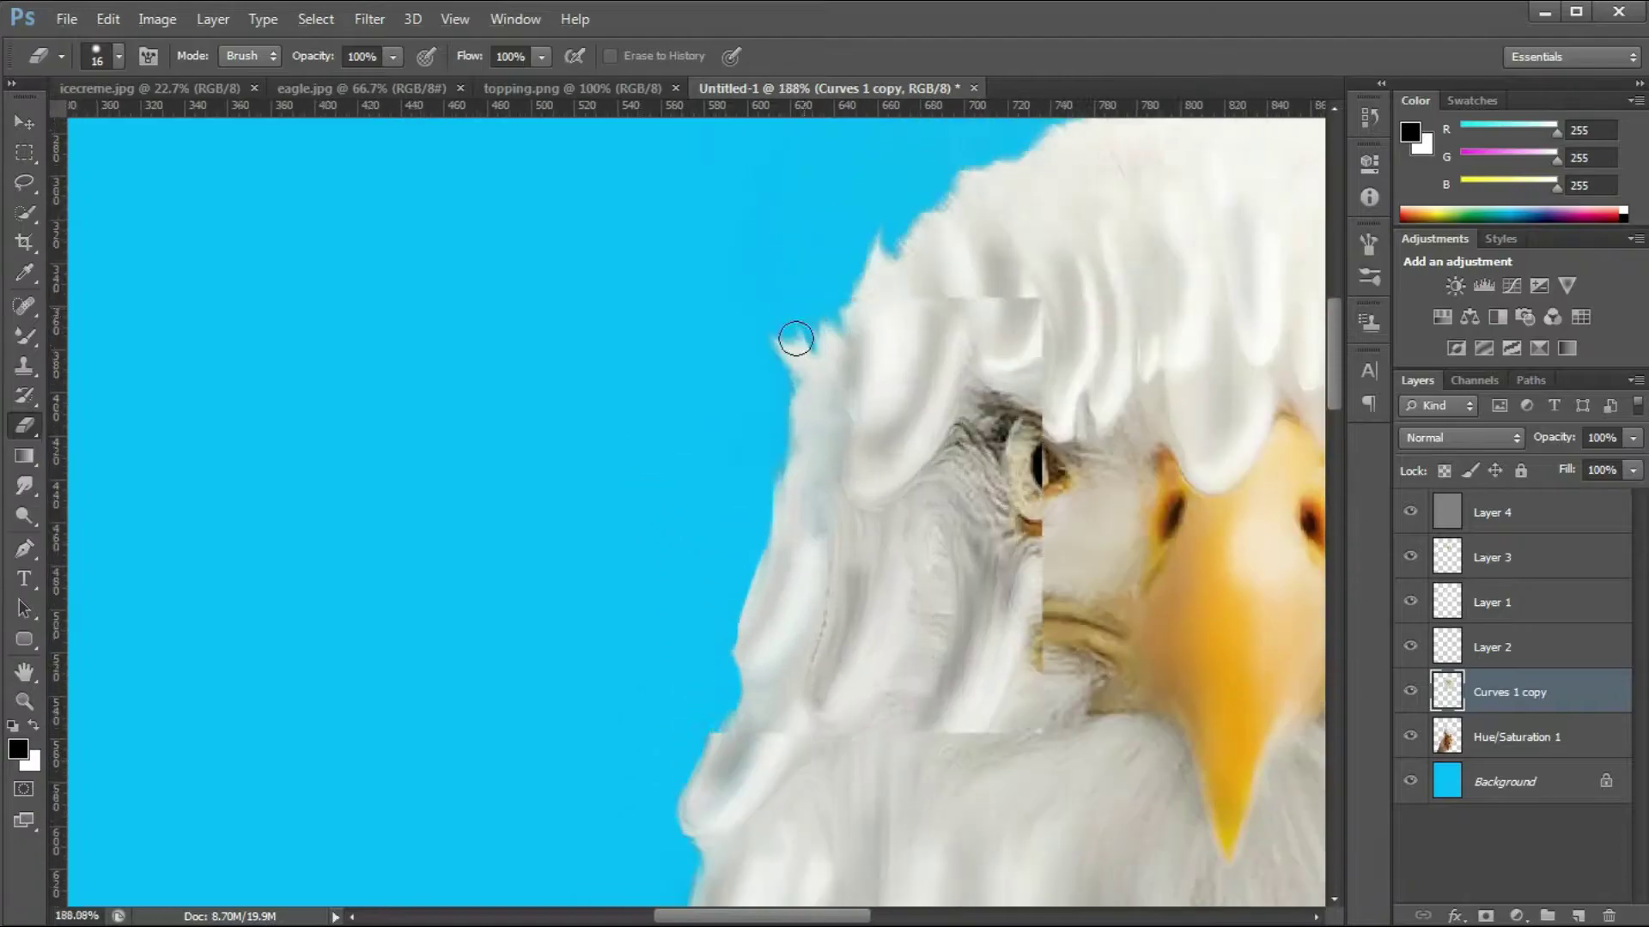
pyautogui.moveTo(831, 358); pyautogui.dragTo(850, 358)
pyautogui.scroll(-6, 630, 283)
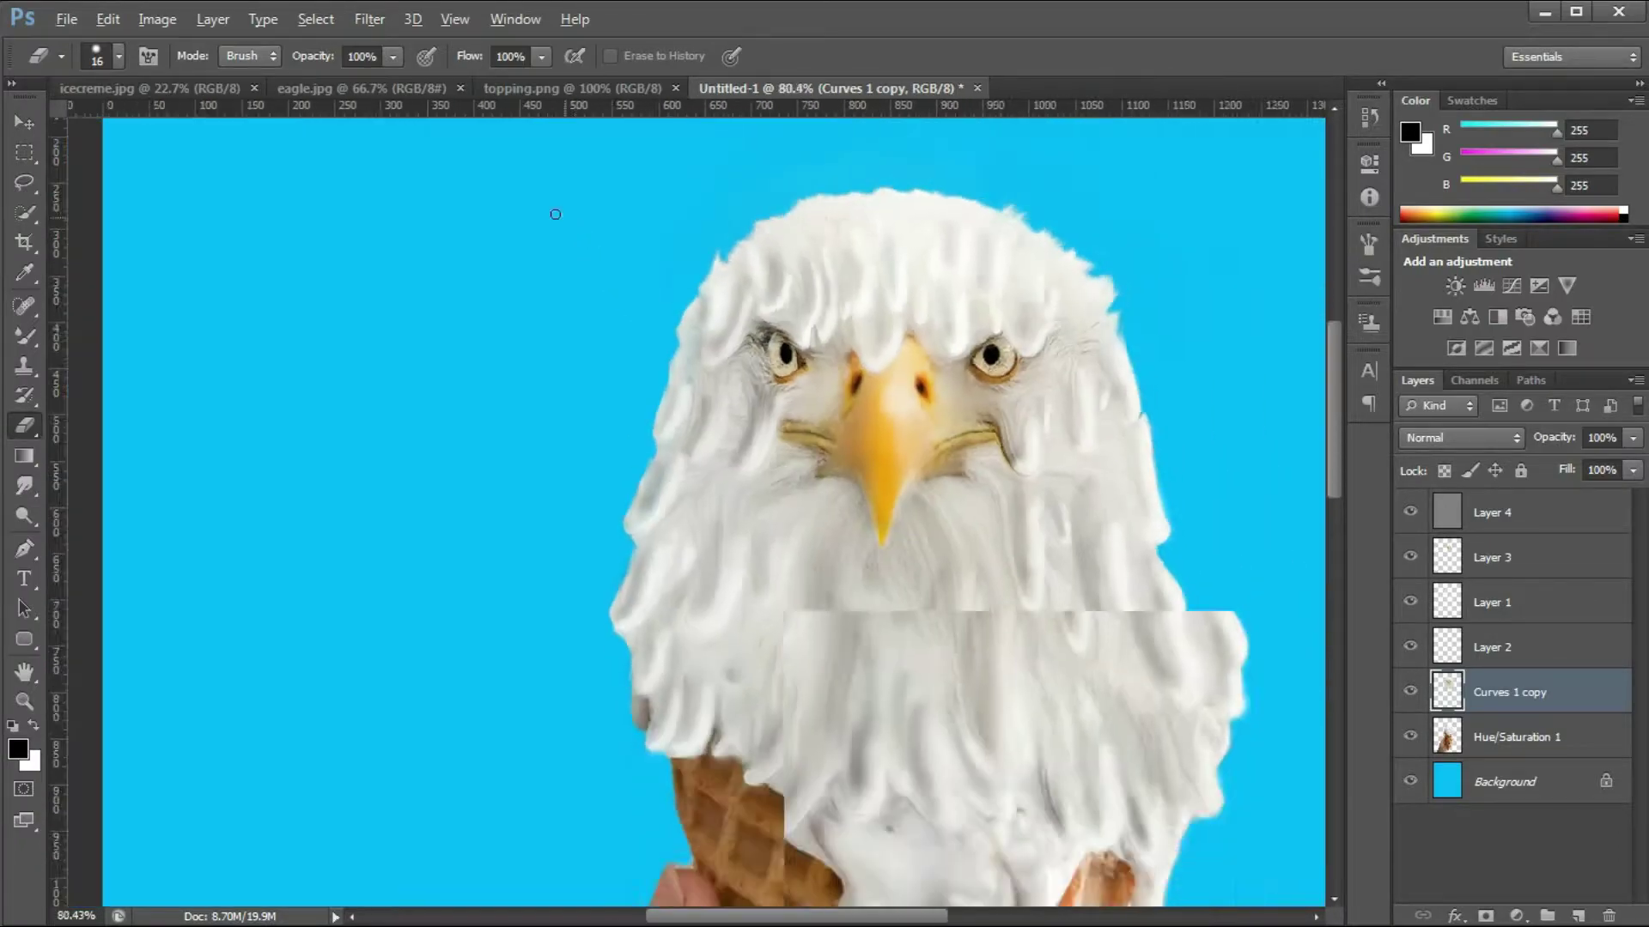
# Step: Erase the remaining rough feather tips along the right edge of the head
pyautogui.scroll(5, 583, 257)
pyautogui.scroll(-5, 364, 404)
pyautogui.scroll(5, 1109, 365)
pyautogui.scroll(-1, 1116, 378)
pyautogui.moveTo(1234, 689); pyautogui.dragTo(1229, 724)
pyautogui.scroll(1, 1250, 747)
# Step: Erase the feather spikes along the upper right edge and crown of the head
pyautogui.scroll(5, 1178, 465)
pyautogui.moveTo(1130, 480); pyautogui.dragTo(1126, 388)
pyautogui.scroll(-6, 950, 172)
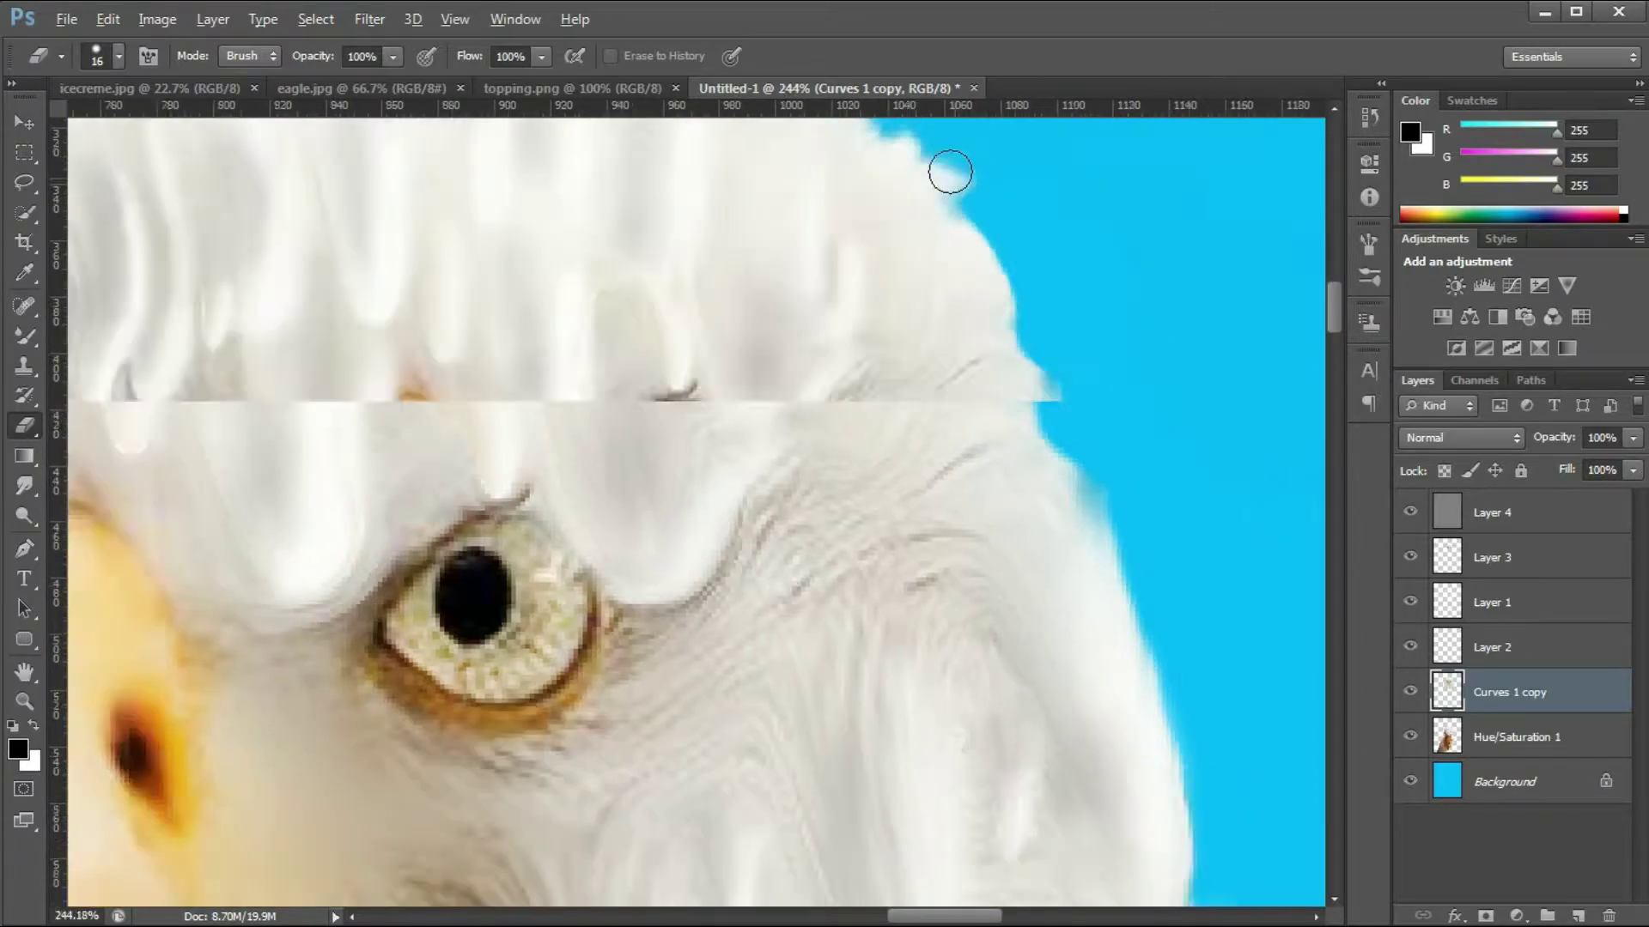
pyautogui.scroll(5, 894, 191)
pyautogui.scroll(-6, 886, 273)
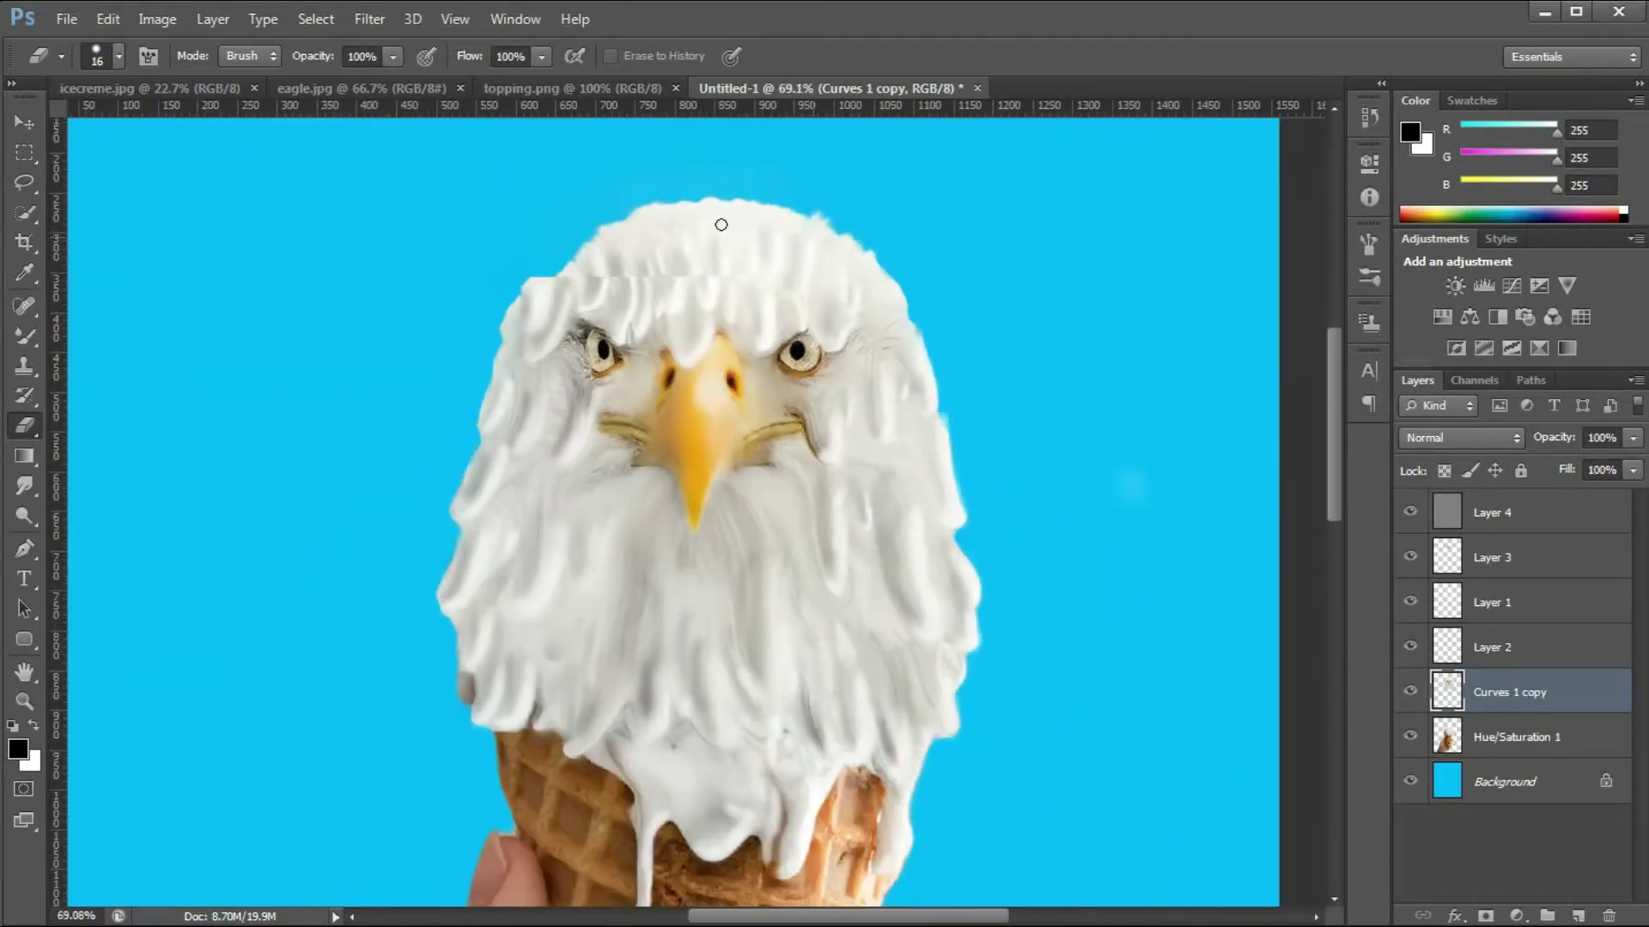
# Step: Merge Layer 3, Layer 1, Layer 2 and Curves 1 copy into one layer and check its visibility
pyautogui.keyDown('shift'); pyautogui.click(1524, 558); pyautogui.keyUp('shift')
pyautogui.rightClick(1529, 560)
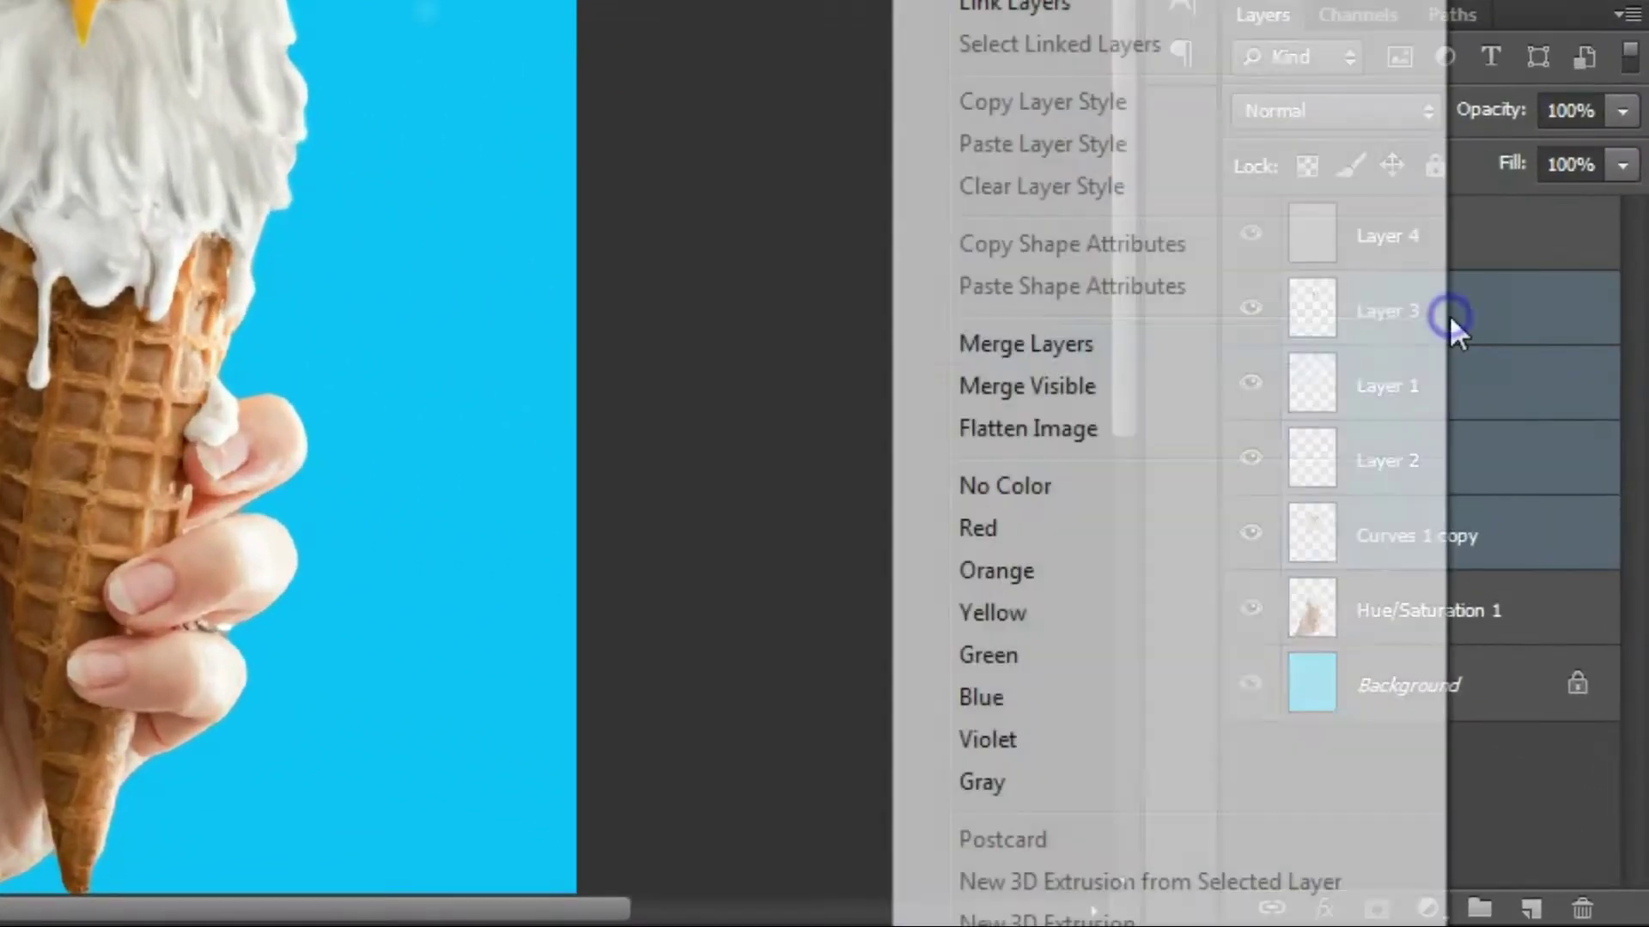
pyautogui.click(1141, 343)
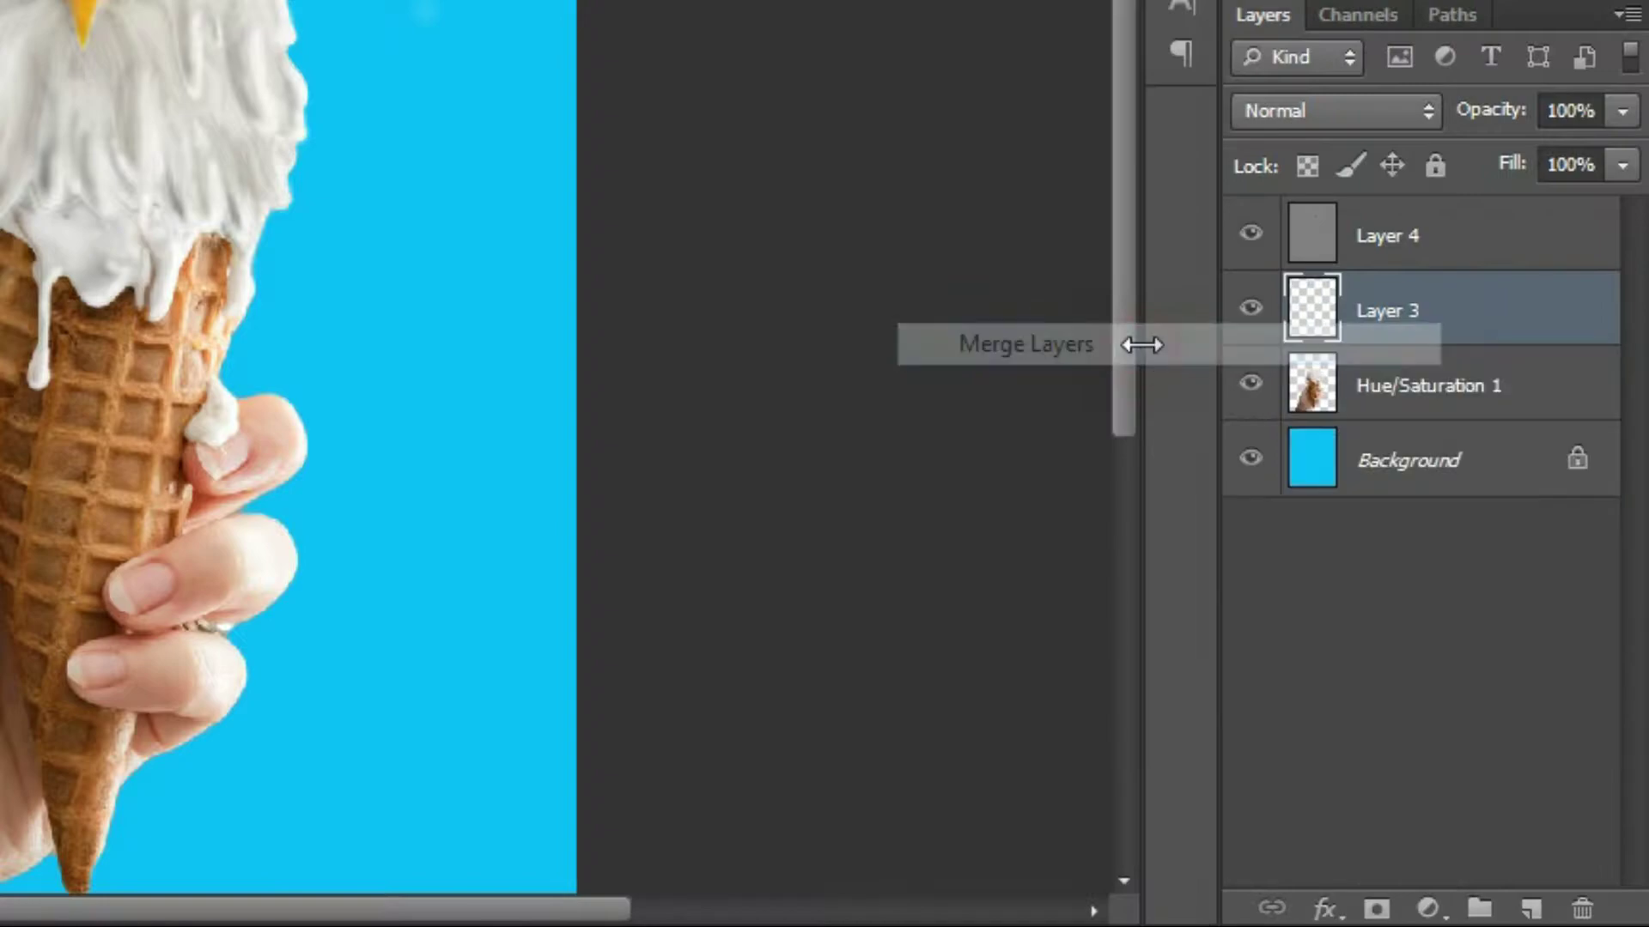
pyautogui.click(1410, 558)
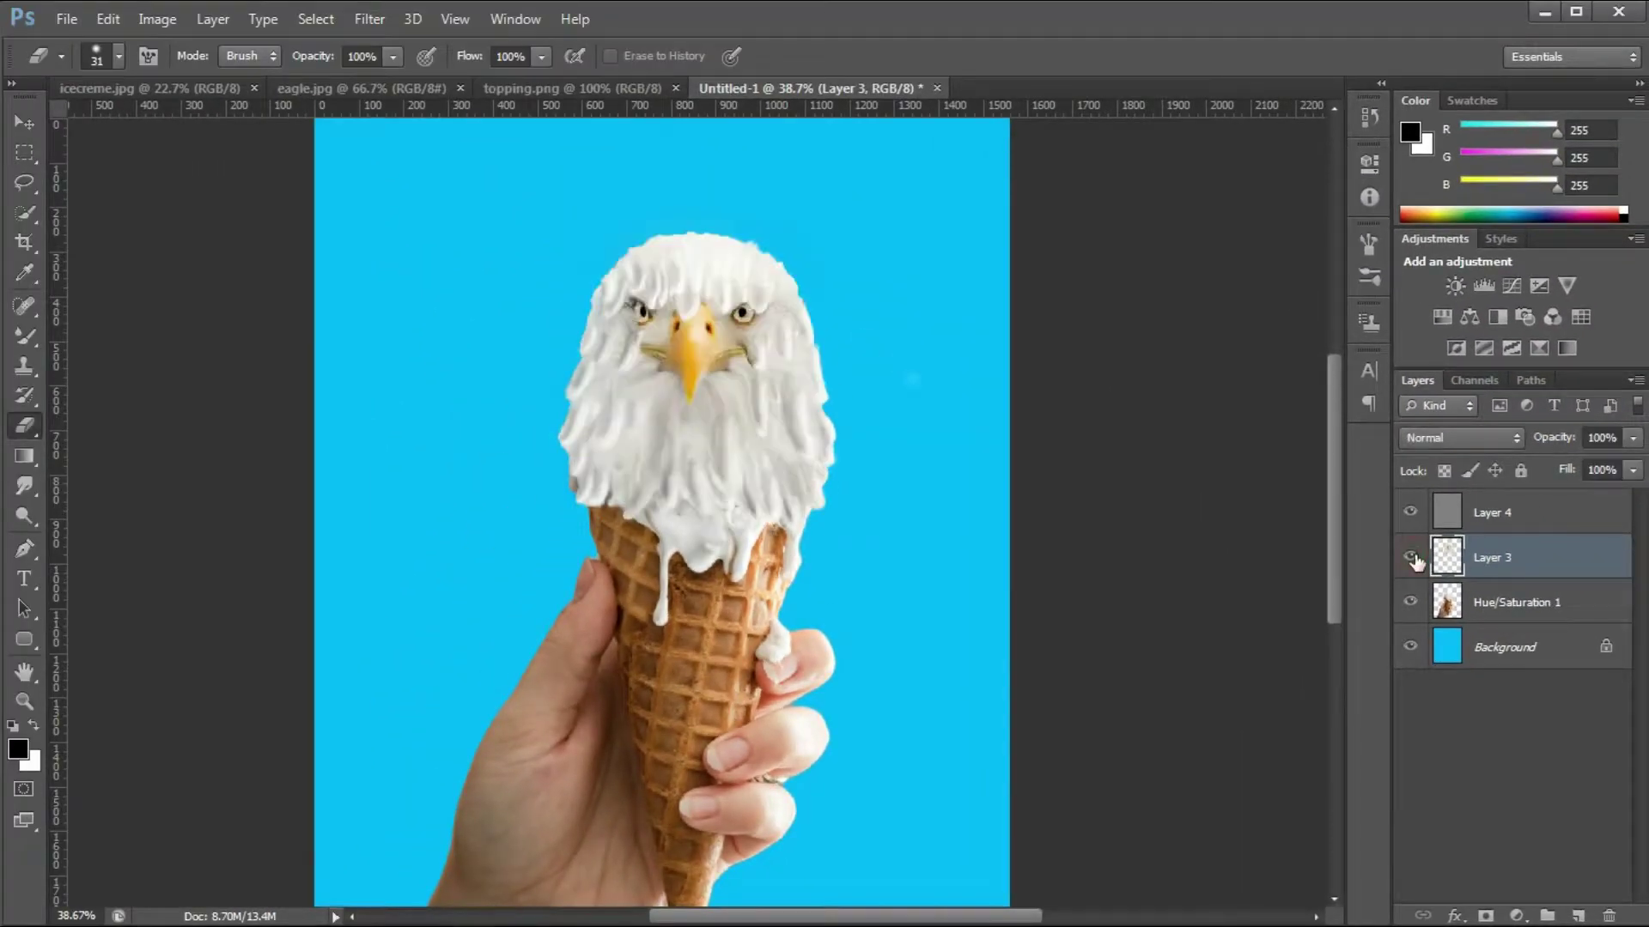
pyautogui.click(24, 485)
pyautogui.scroll(2, 685, 279)
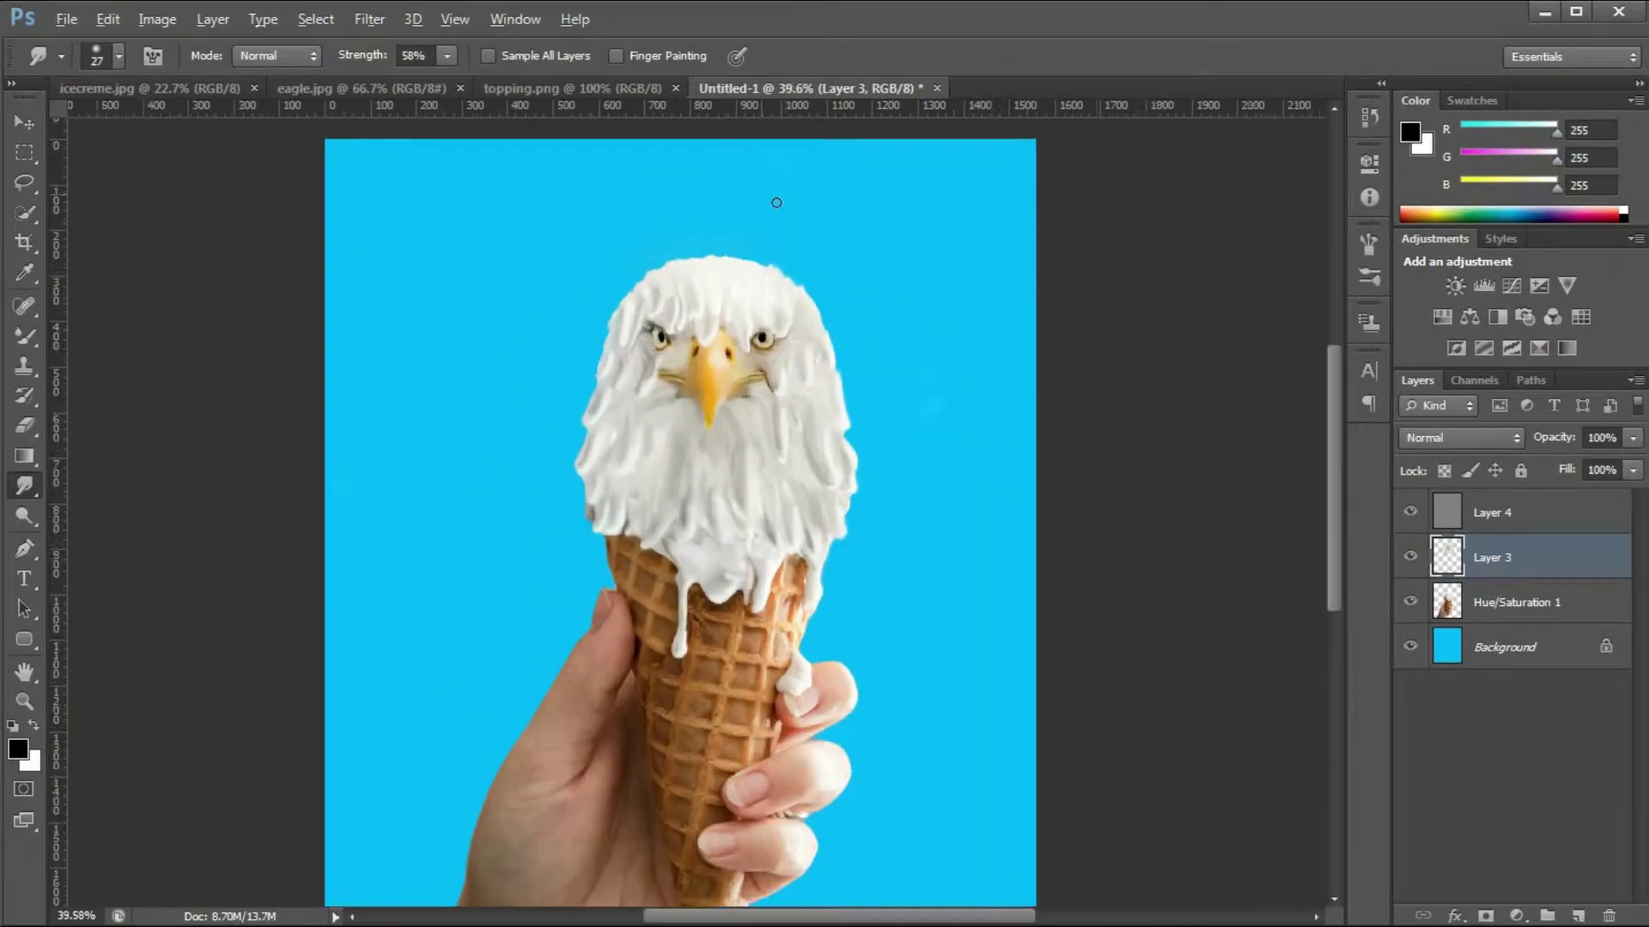
pyautogui.scroll(-2, 557, 132)
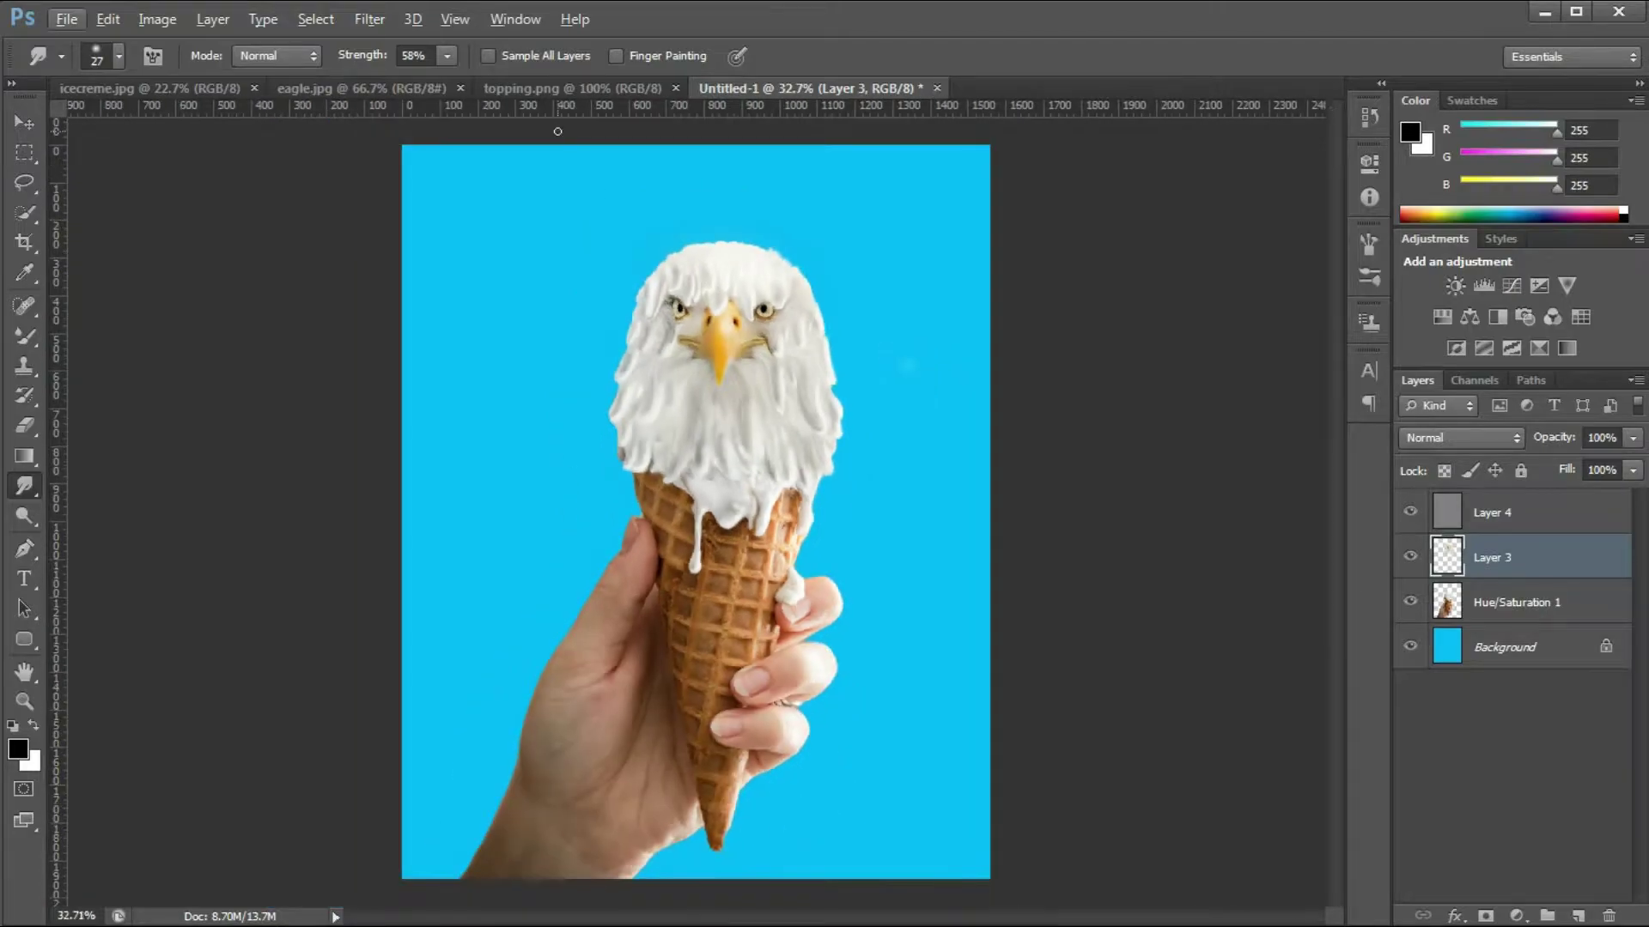
# Step: Lasso the loose sprinkles around the left side of the pile in topping.png and bring them into Untitled-1 as a Multiply layer
pyautogui.click(514, 93)
pyautogui.hotkey('ctrl', '0')
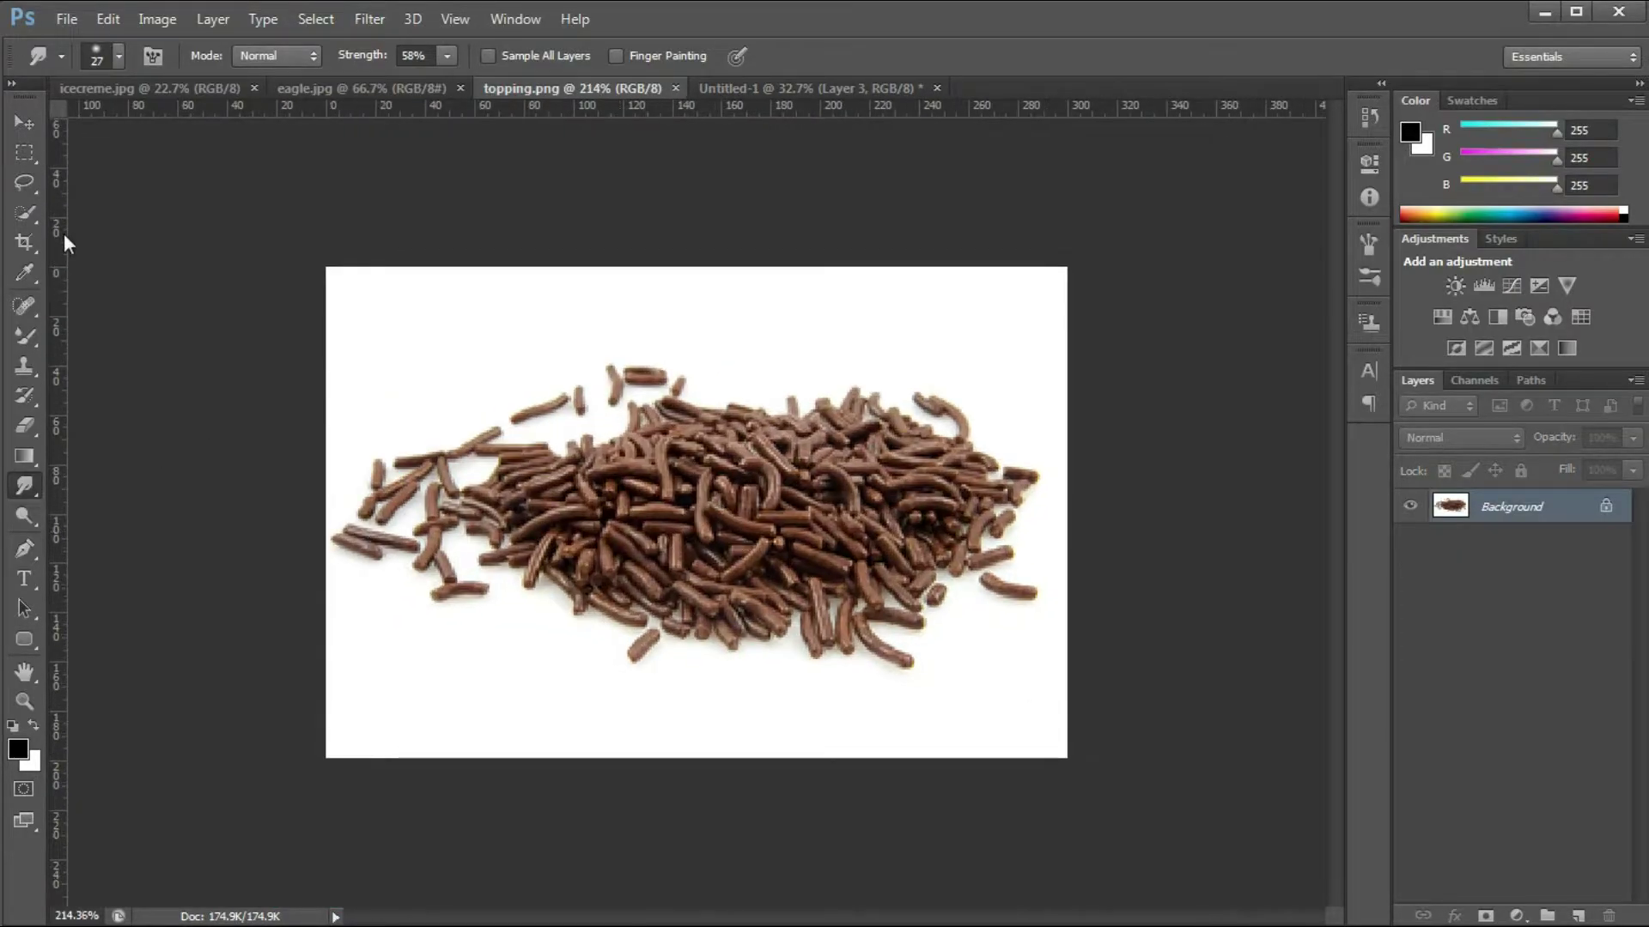
pyautogui.moveTo(529, 425); pyautogui.dragTo(601, 369)
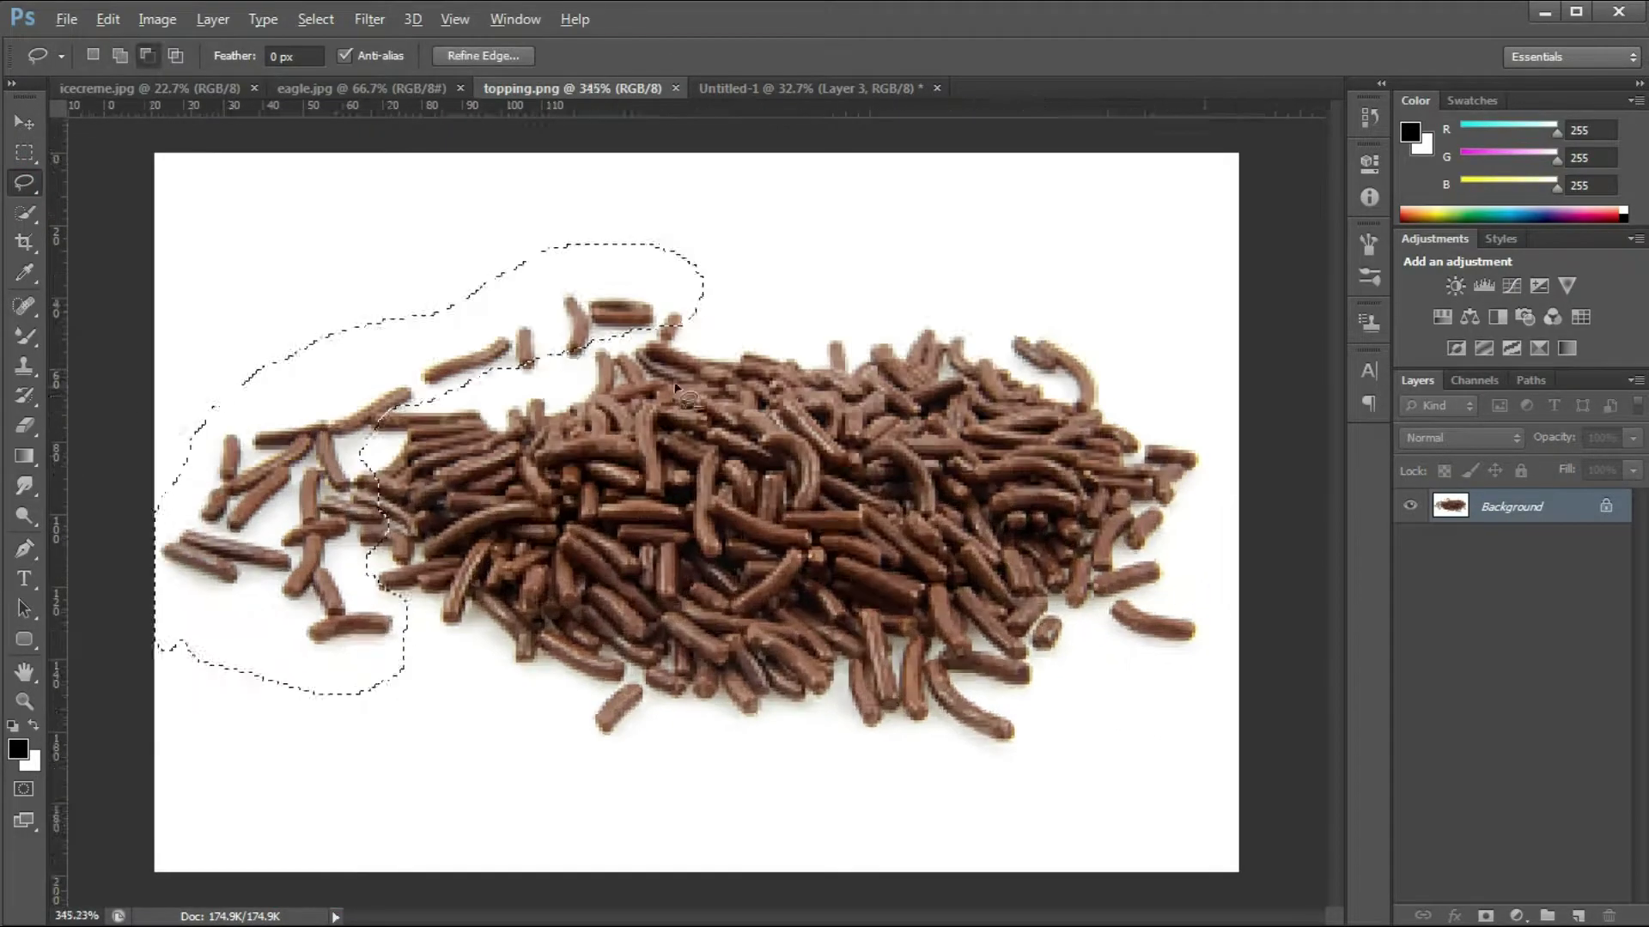
pyautogui.click(754, 92)
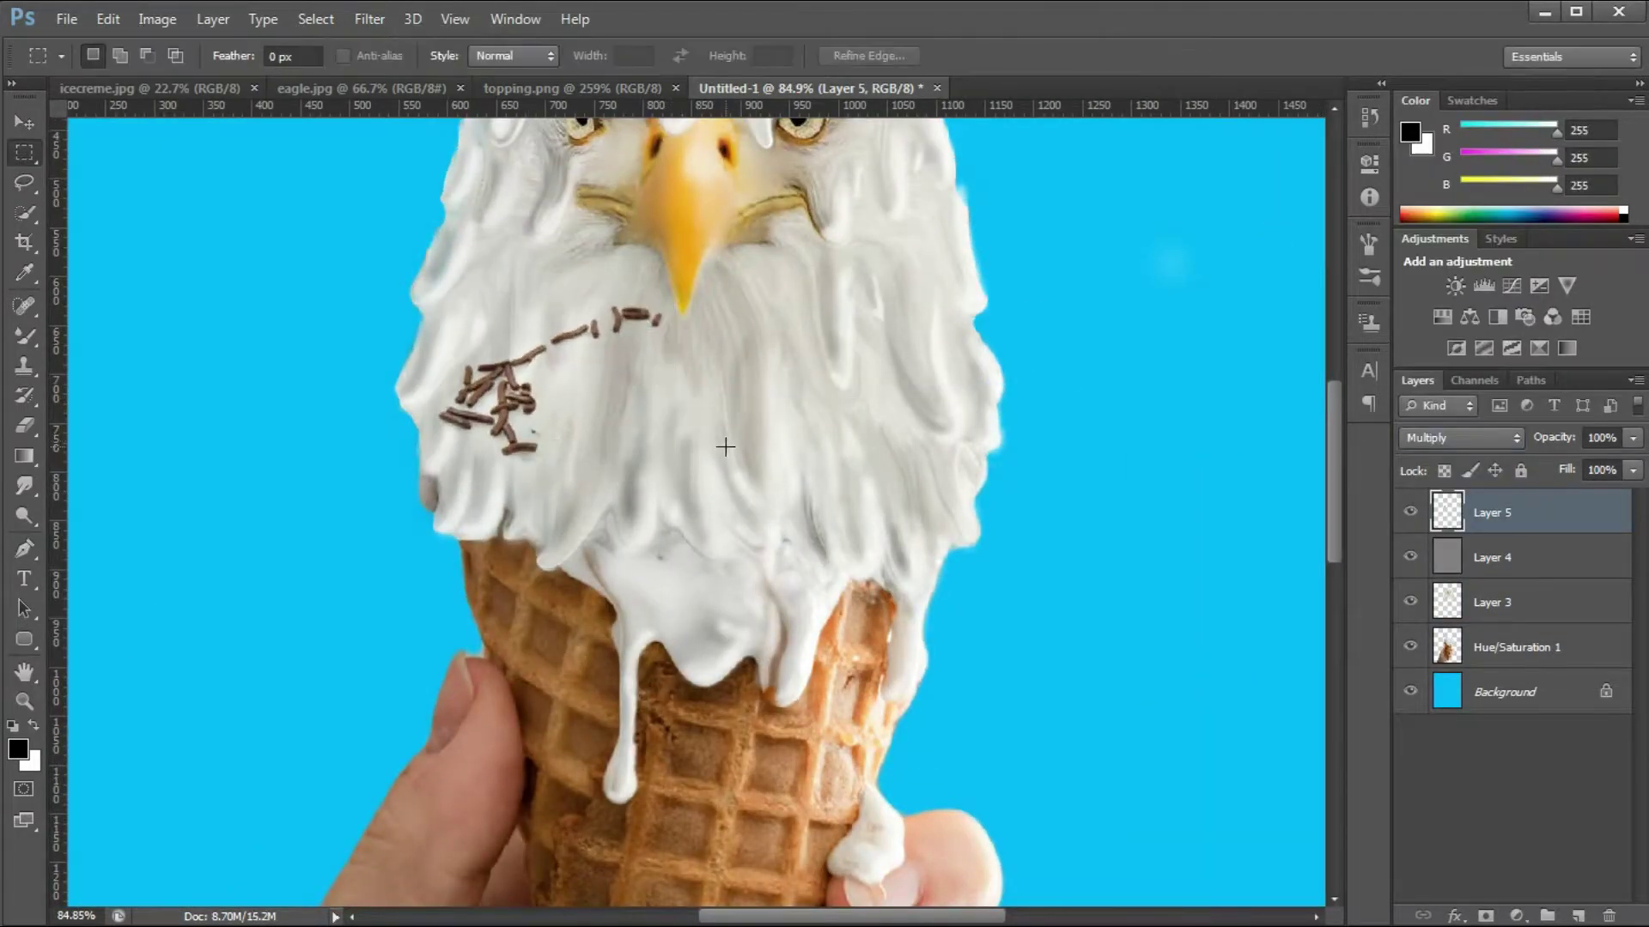
# Step: Clean up around the pasted sprinkles with the Eraser and split a few pieces off the cluster with rectangular selections
pyautogui.scroll(6, 559, 404)
pyautogui.press('e')
pyautogui.click(453, 525)
pyautogui.scroll(-4, 570, 394)
pyautogui.press('m')
pyautogui.moveTo(654, 264)
pyautogui.mouseDown()
pyautogui.moveTo(779, 377)
pyautogui.moveTo(702, 402)
pyautogui.mouseUp()
pyautogui.scroll(-10, 571, 345)
pyautogui.moveTo(574, 353); pyautogui.dragTo(695, 448)
# Step: Move the separated sprinkle pieces onto the lower right feathers and the melted ice cream above the cone, and deselect them
pyautogui.scroll(5, 592, 354)
pyautogui.scroll(-6, 614, 379)
pyautogui.scroll(3, 662, 394)
pyautogui.moveTo(682, 524); pyautogui.dragTo(722, 571)
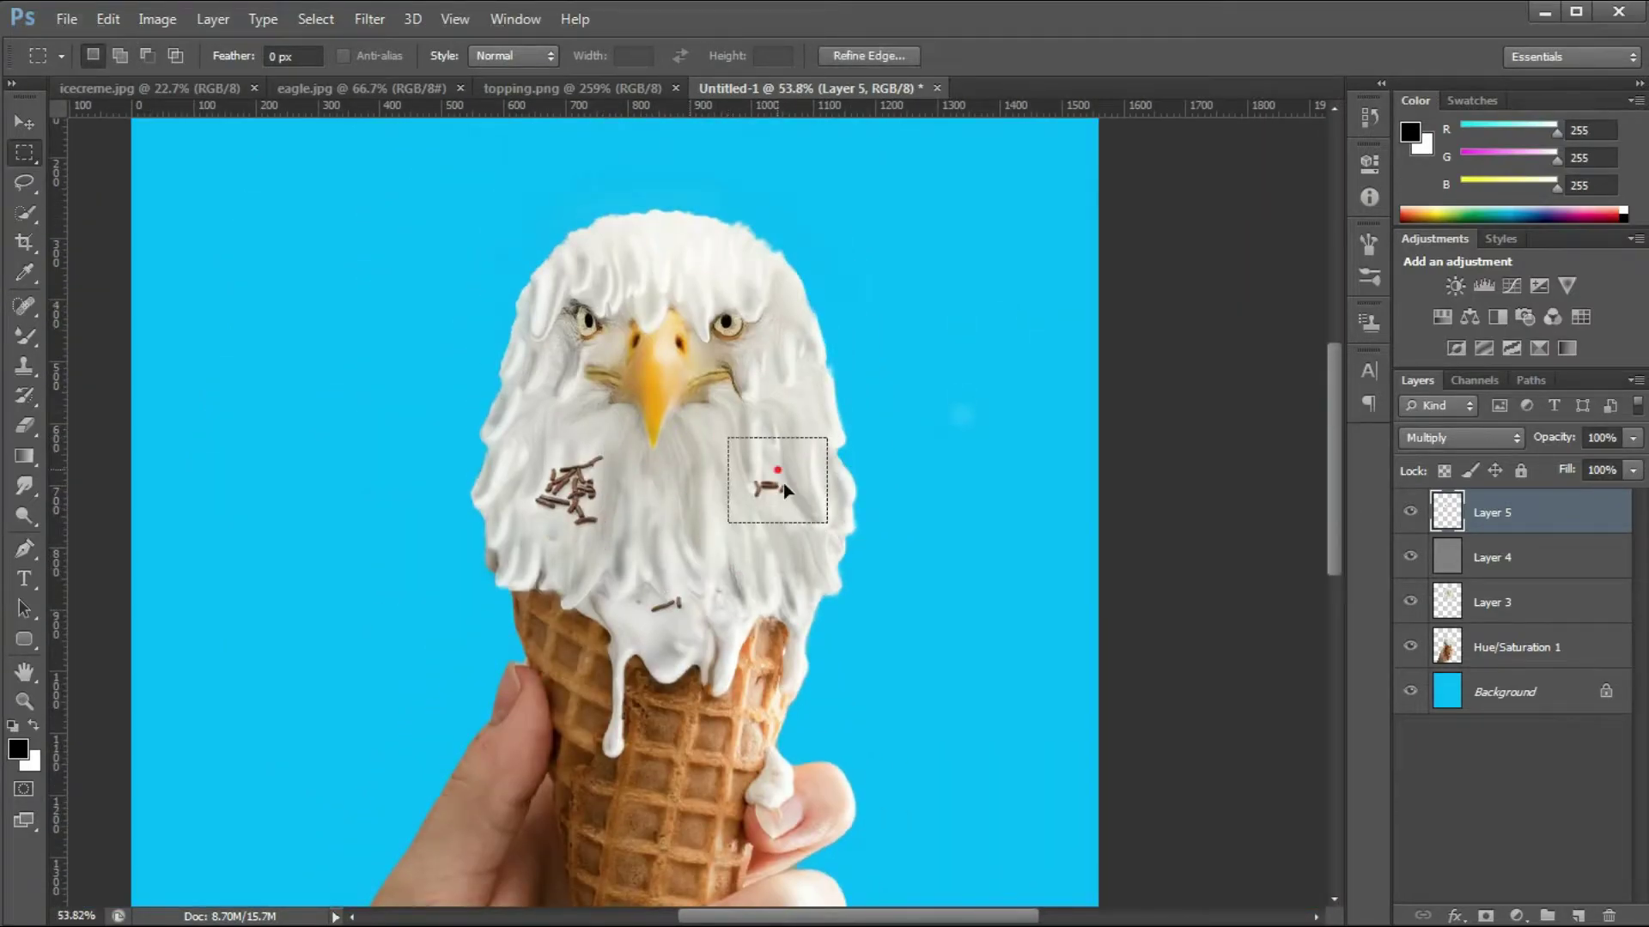
pyautogui.moveTo(777, 470); pyautogui.dragTo(777, 556)
pyautogui.hotkey('ctrl', 'd')
# Step: Clone the sprinkle cluster onto the forehead, the right cheek and the left edge of the head with the Clone Stamp
pyautogui.scroll(5, 614, 487)
pyautogui.press('s')
pyautogui.rightClick(734, 482)
pyautogui.keyDown('alt'); pyautogui.click(547, 472); pyautogui.keyUp('alt')
pyautogui.scroll(-3, 808, 412)
pyautogui.click(797, 277)
pyautogui.click(719, 303)
pyautogui.scroll(-4, 883, 332)
pyautogui.scroll(6, 898, 387)
pyautogui.click(945, 412)
pyautogui.scroll(-4, 842, 399)
pyautogui.click(601, 421)
pyautogui.scroll(-5, 773, 369)
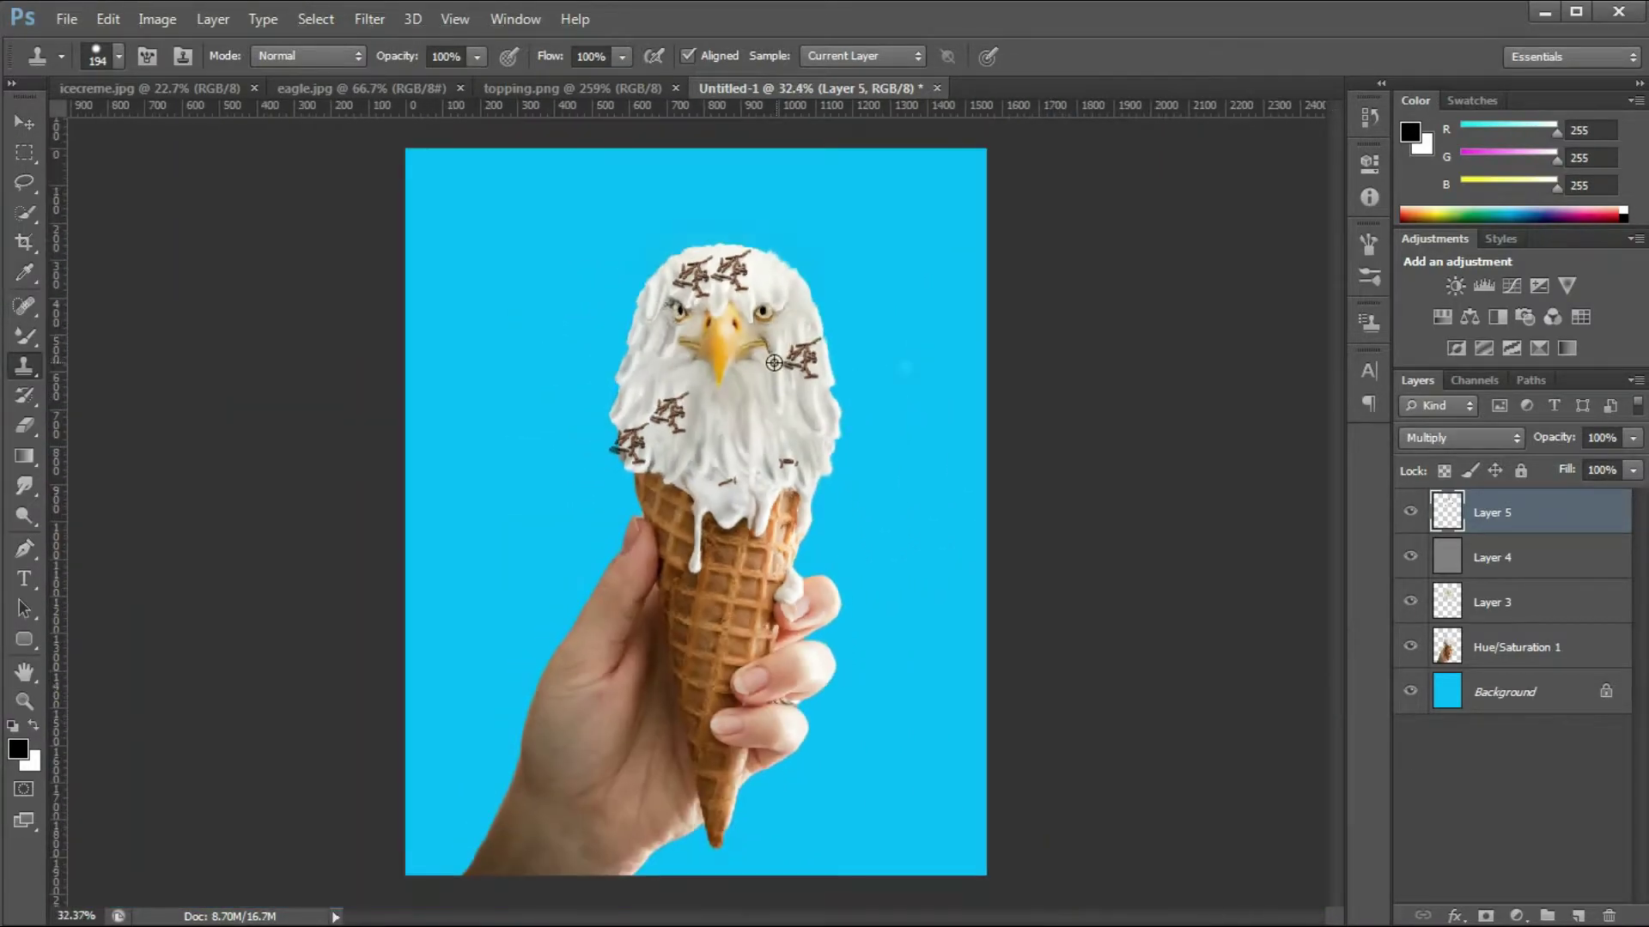
# Step: Lasso the cloned cluster on the left side of the forehead and rotate it so it differs from its neighbour
pyautogui.press('l')
pyautogui.scroll(4, 487, 347)
pyautogui.press('Return')
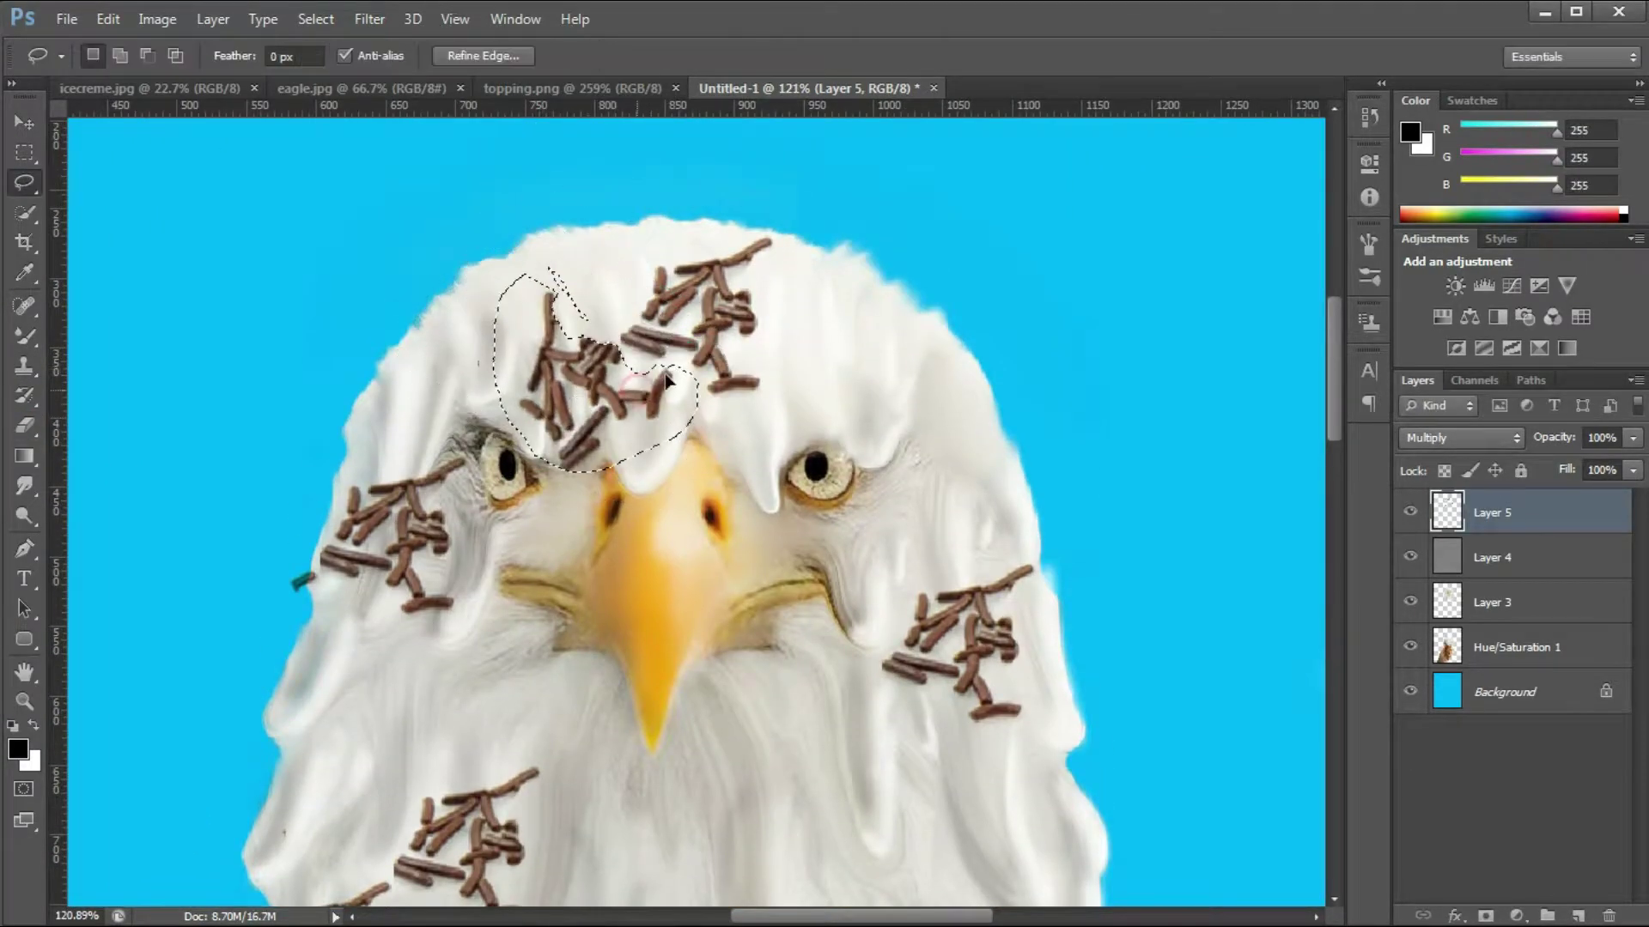
pyautogui.hotkey('ctrl', 'd')
pyautogui.scroll(1, 281, 478)
pyautogui.press('Return')
pyautogui.hotkey('ctrl', 'd')
# Step: Scale down the sprinkle clusters beside the left eye and on the right cheek, and rotate the one on the left cheek
pyautogui.scroll(-3, 515, 489)
pyautogui.scroll(3, 756, 506)
pyautogui.moveTo(736, 440)
pyautogui.mouseDown()
pyautogui.moveTo(705, 451)
pyautogui.moveTo(726, 441)
pyautogui.mouseUp()
pyautogui.moveTo(842, 482); pyautogui.dragTo(719, 567)
pyautogui.scroll(-2, 714, 577)
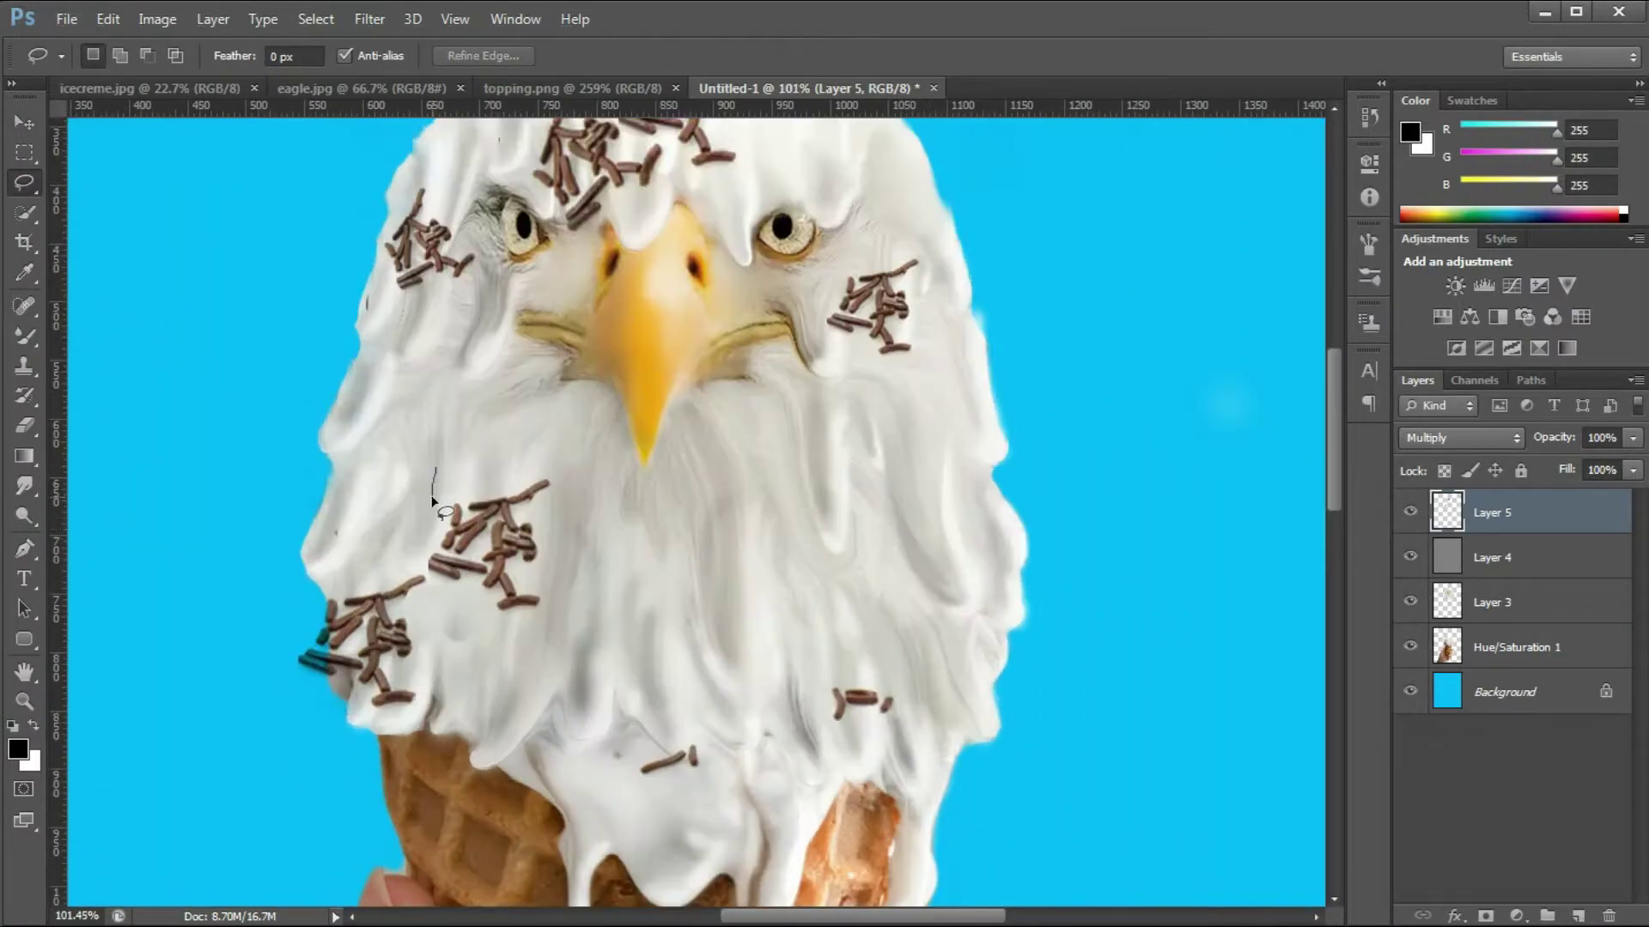
pyautogui.scroll(-6, 624, 420)
pyautogui.scroll(6, 704, 257)
# Step: Erase the long sprinkle tip sticking out at the upper right of the right cheek cluster
pyautogui.press('e')
pyautogui.scroll(7, 730, 567)
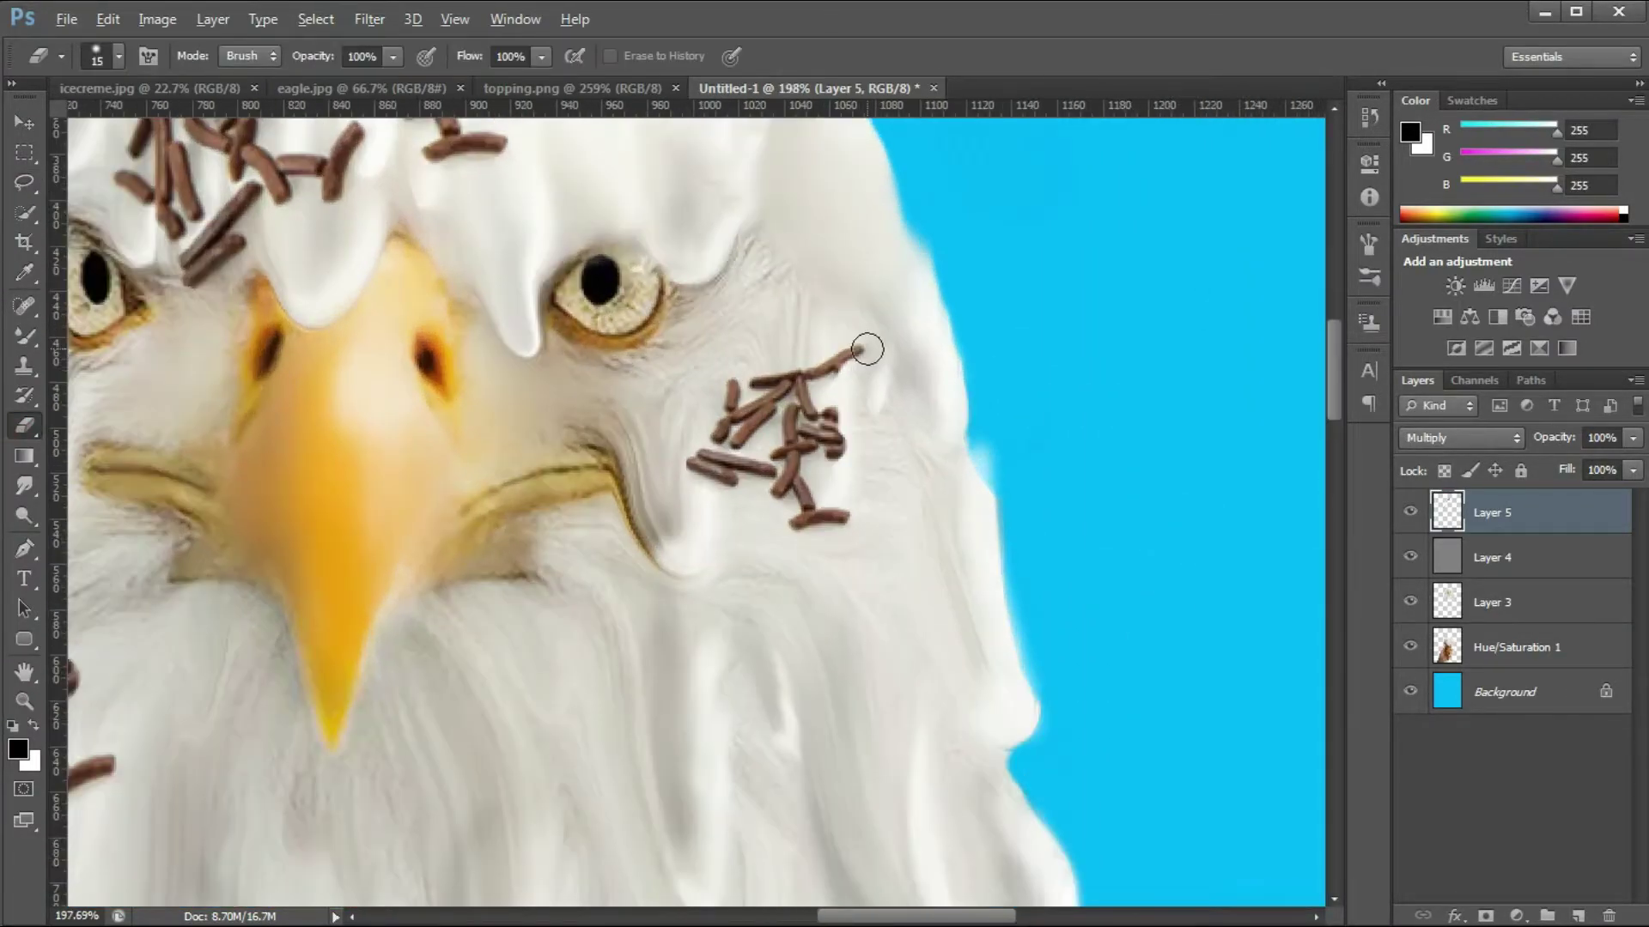
pyautogui.moveTo(864, 349); pyautogui.dragTo(813, 369)
pyautogui.scroll(-6, 893, 353)
pyautogui.scroll(9, 315, 325)
# Step: Erase the sprinkle parts that overhang the blue background at the lower left edge of the head using a larger eraser
pyautogui.scroll(-10, 462, 432)
pyautogui.scroll(10, 222, 477)
pyautogui.press(']')
pyautogui.press(']')
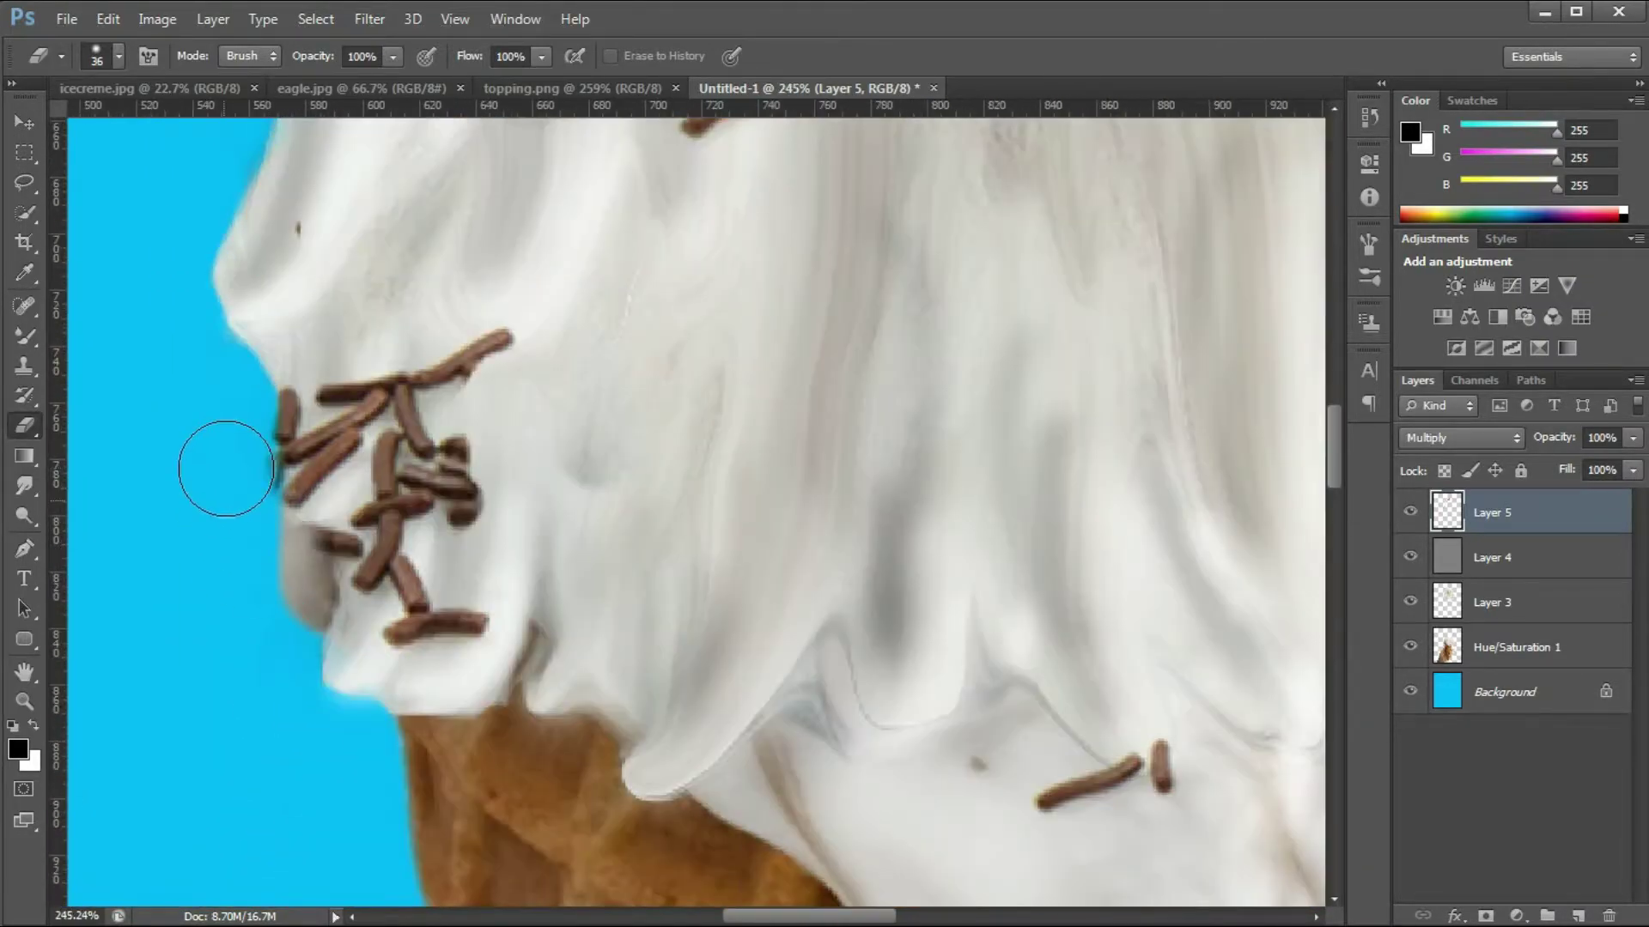
pyautogui.scroll(-10, 235, 510)
pyautogui.scroll(6, 696, 645)
# Step: Clone small sprinkles across the melted ice cream above the cone and erase the surplus pieces
pyautogui.press('s')
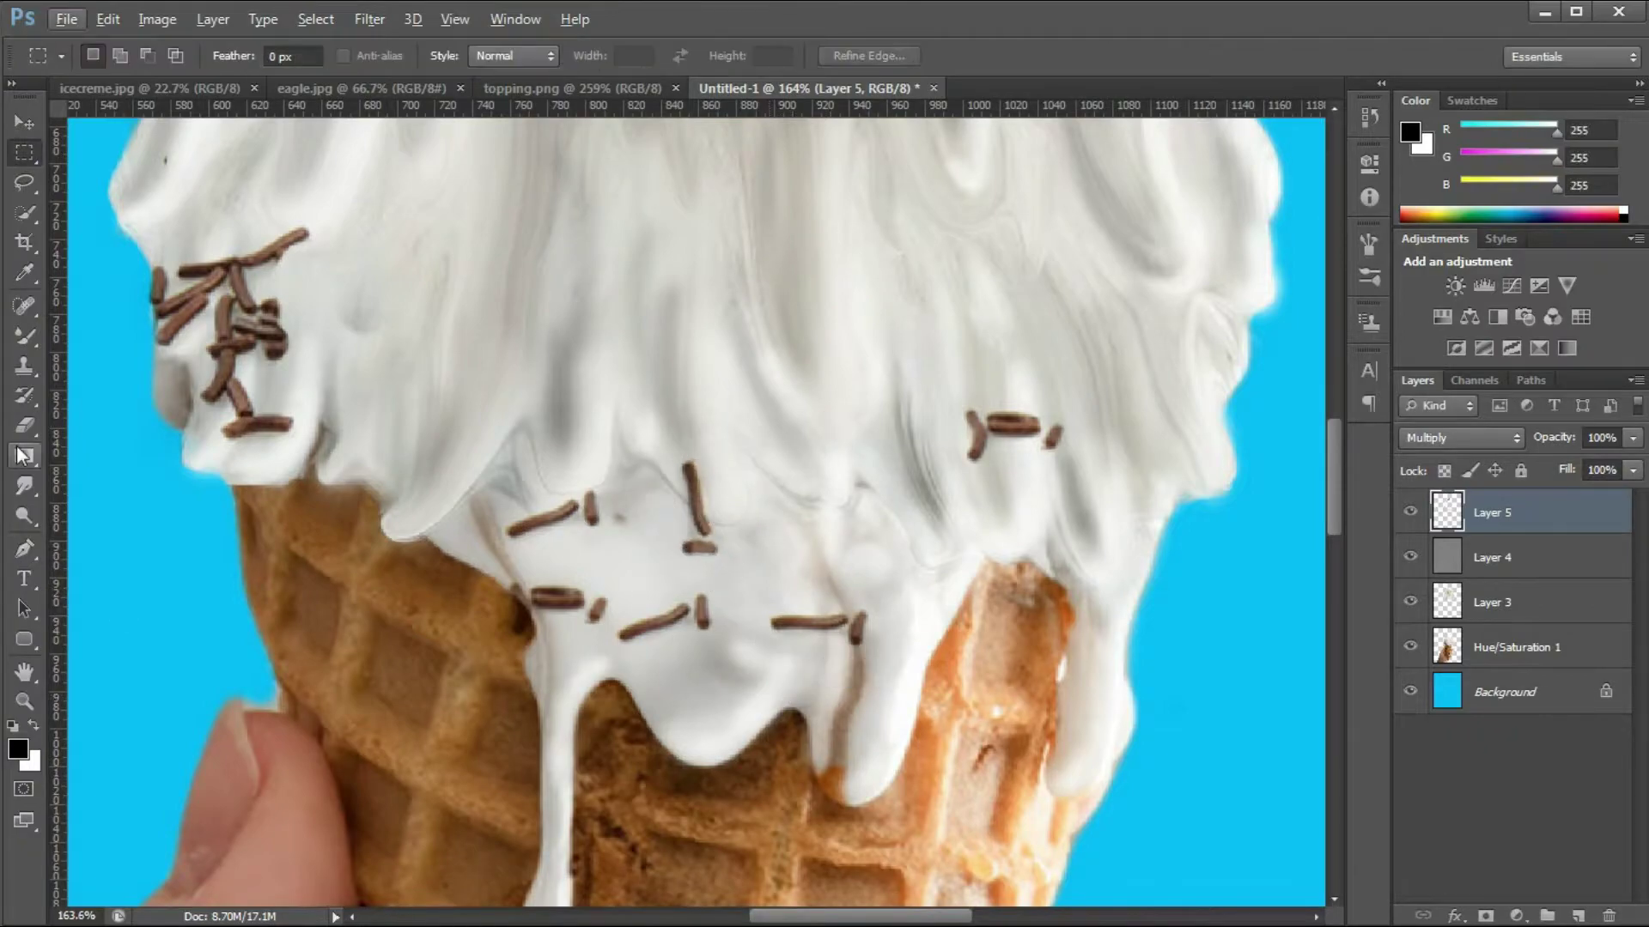
pyautogui.click(24, 426)
pyautogui.scroll(6, 550, 601)
pyautogui.click(632, 419)
pyautogui.moveTo(674, 668); pyautogui.dragTo(769, 631)
pyautogui.scroll(-10, 743, 613)
pyautogui.scroll(9, 825, 674)
pyautogui.click(24, 153)
pyautogui.scroll(-6, 601, 373)
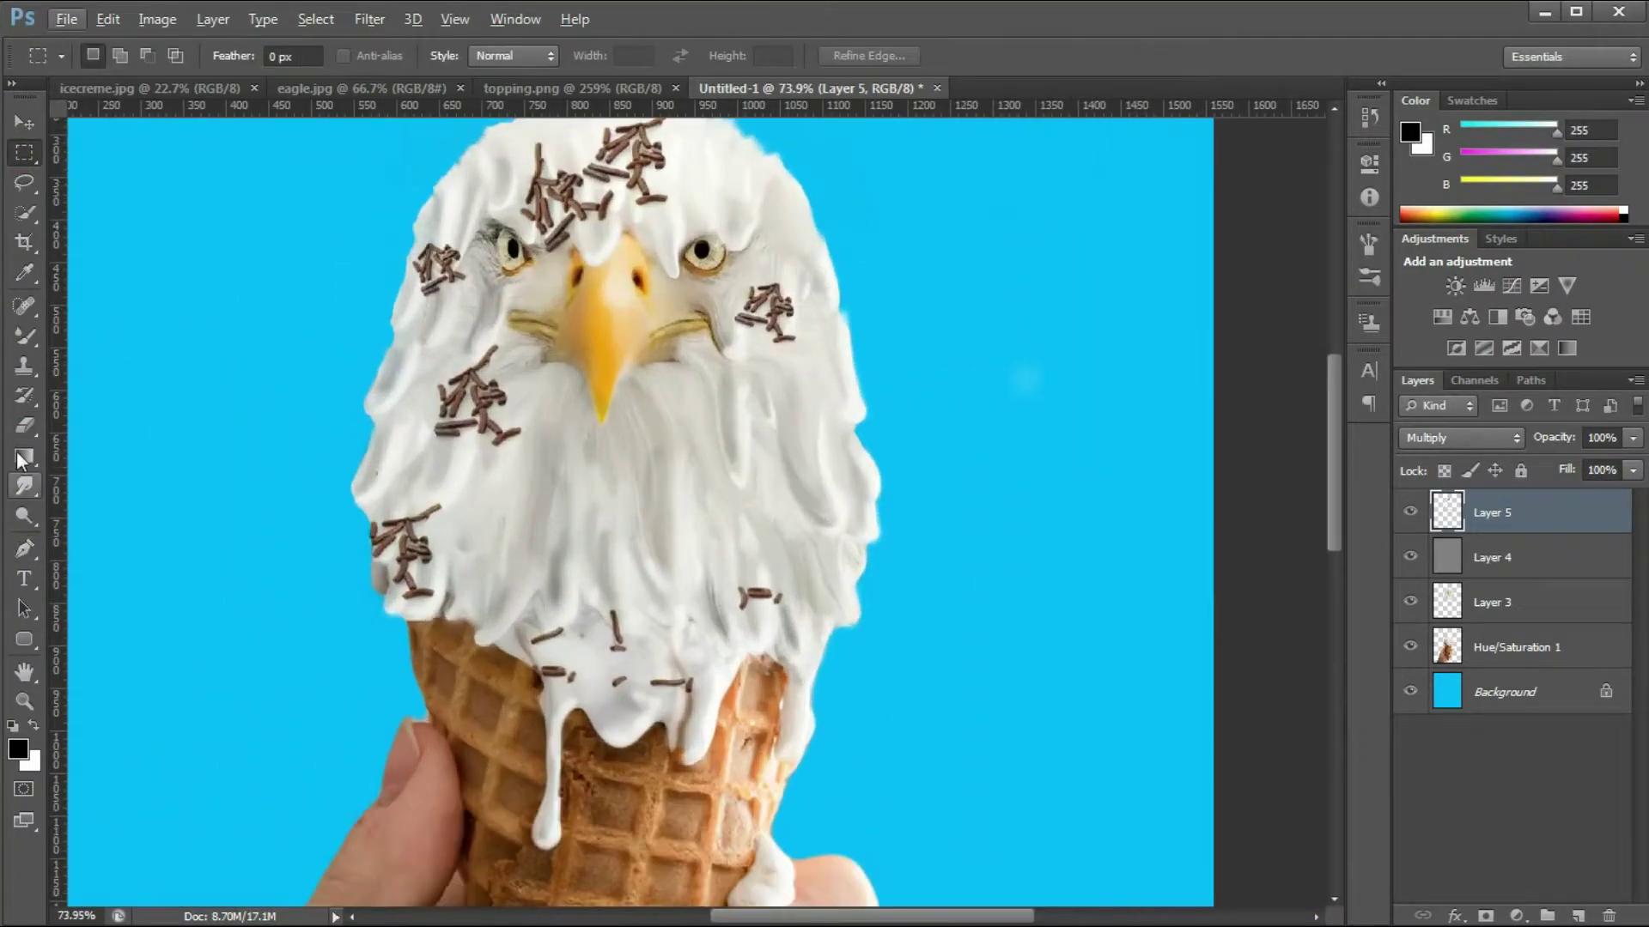
# Step: Thin out the left cheek cluster and the cluster beside the left eye by erasing some of their sprinkles
pyautogui.scroll(6, 333, 493)
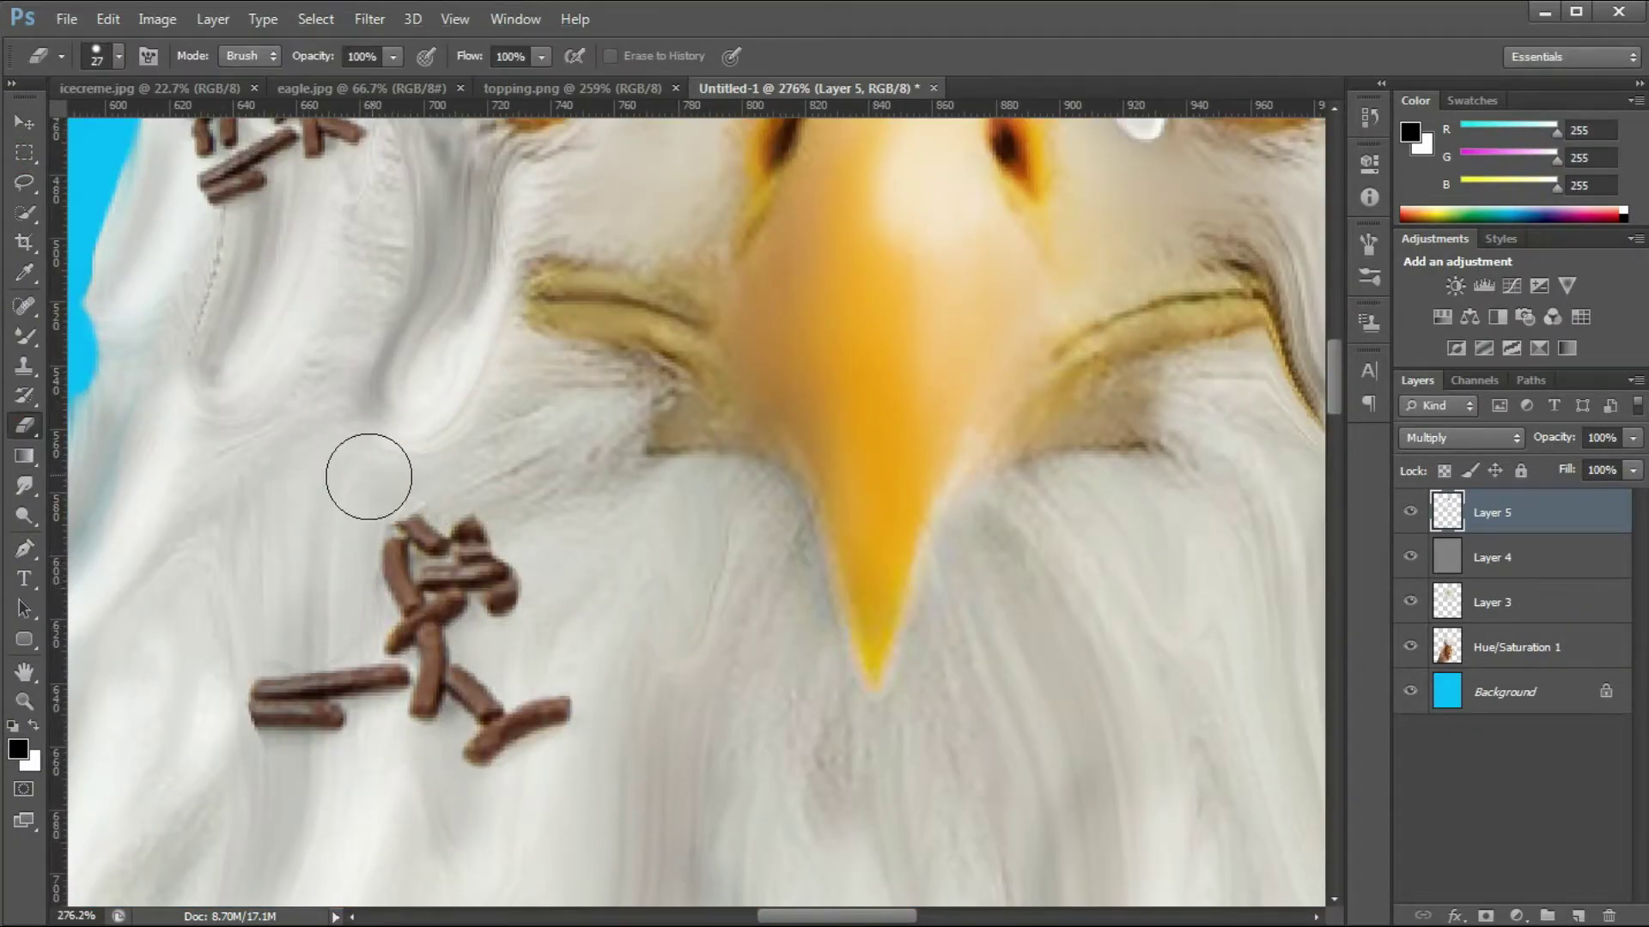
pyautogui.scroll(-10, 584, 318)
pyautogui.scroll(10, 786, 323)
pyautogui.scroll(-10, 747, 570)
pyautogui.scroll(10, 365, 523)
pyautogui.click(338, 406)
pyautogui.scroll(-7, 338, 407)
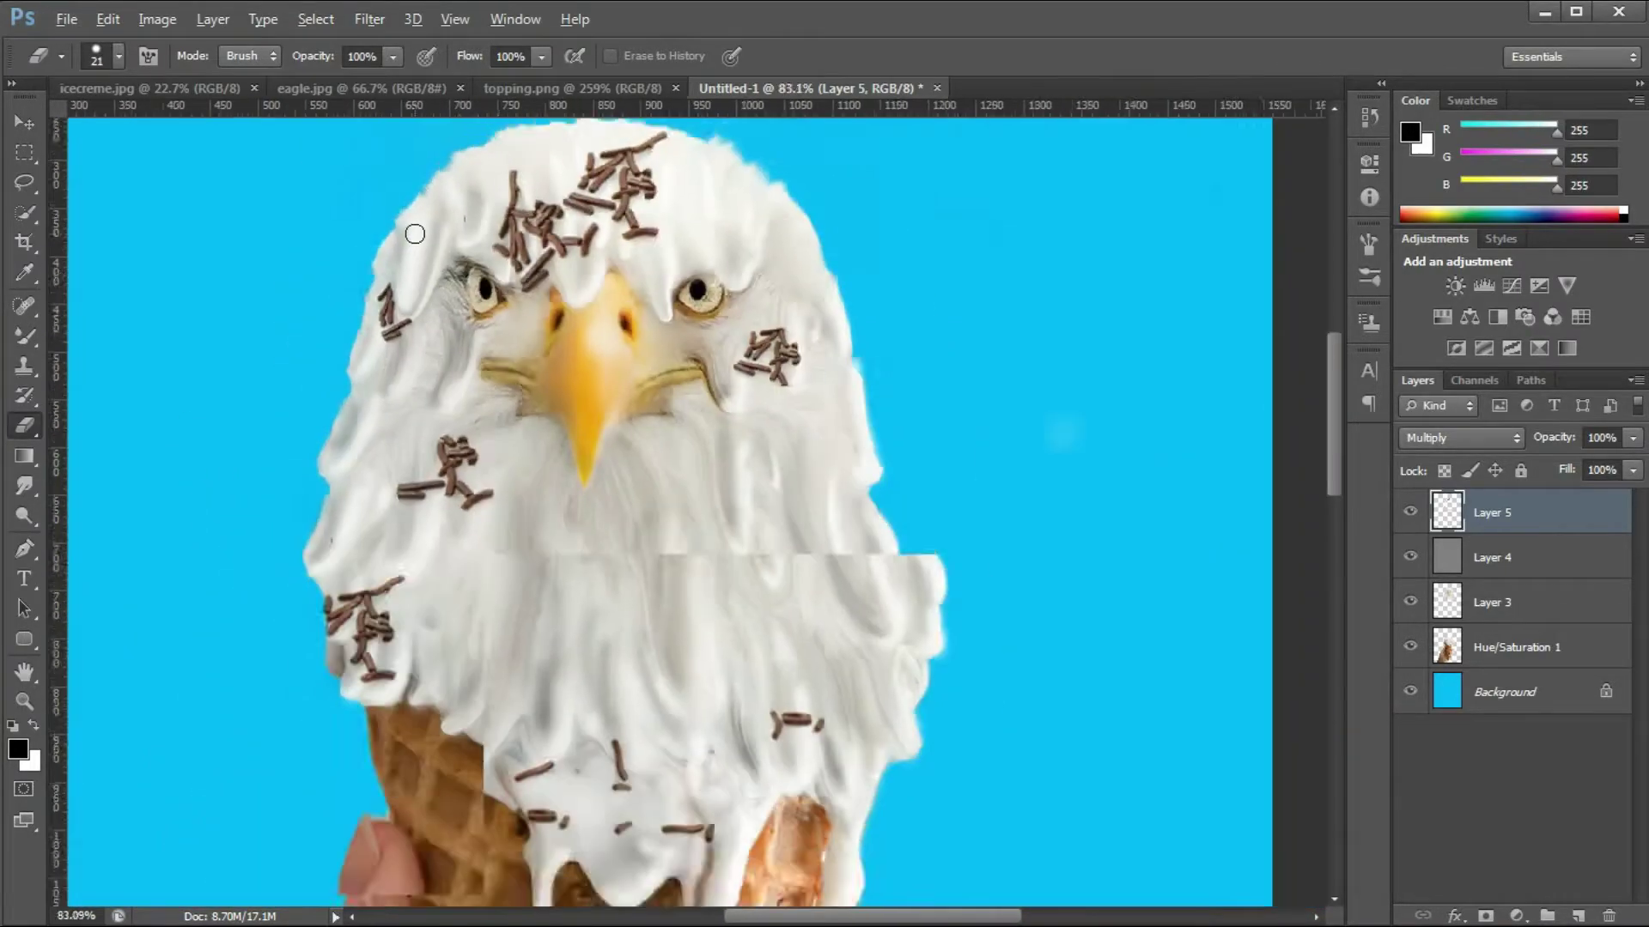
pyautogui.scroll(5, 415, 235)
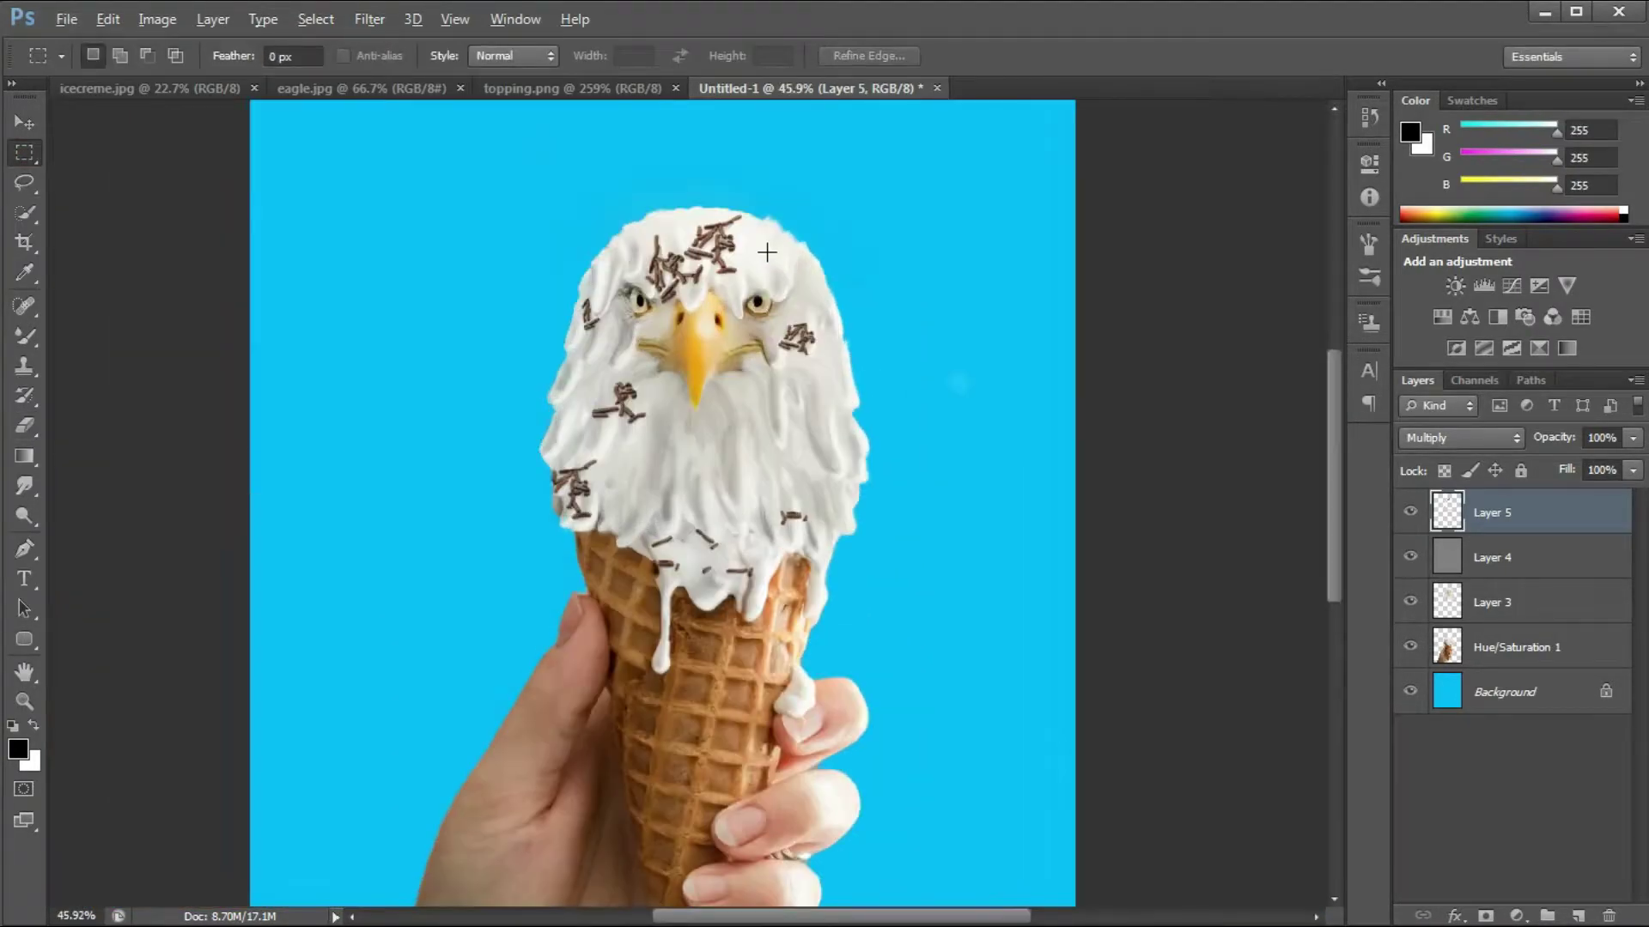
# Step: Copy the pair of sprinkles from the central forehead cluster to a new layer on the right side of the forehead
pyautogui.scroll(3, 687, 258)
pyautogui.moveTo(533, 199); pyautogui.dragTo(712, 325)
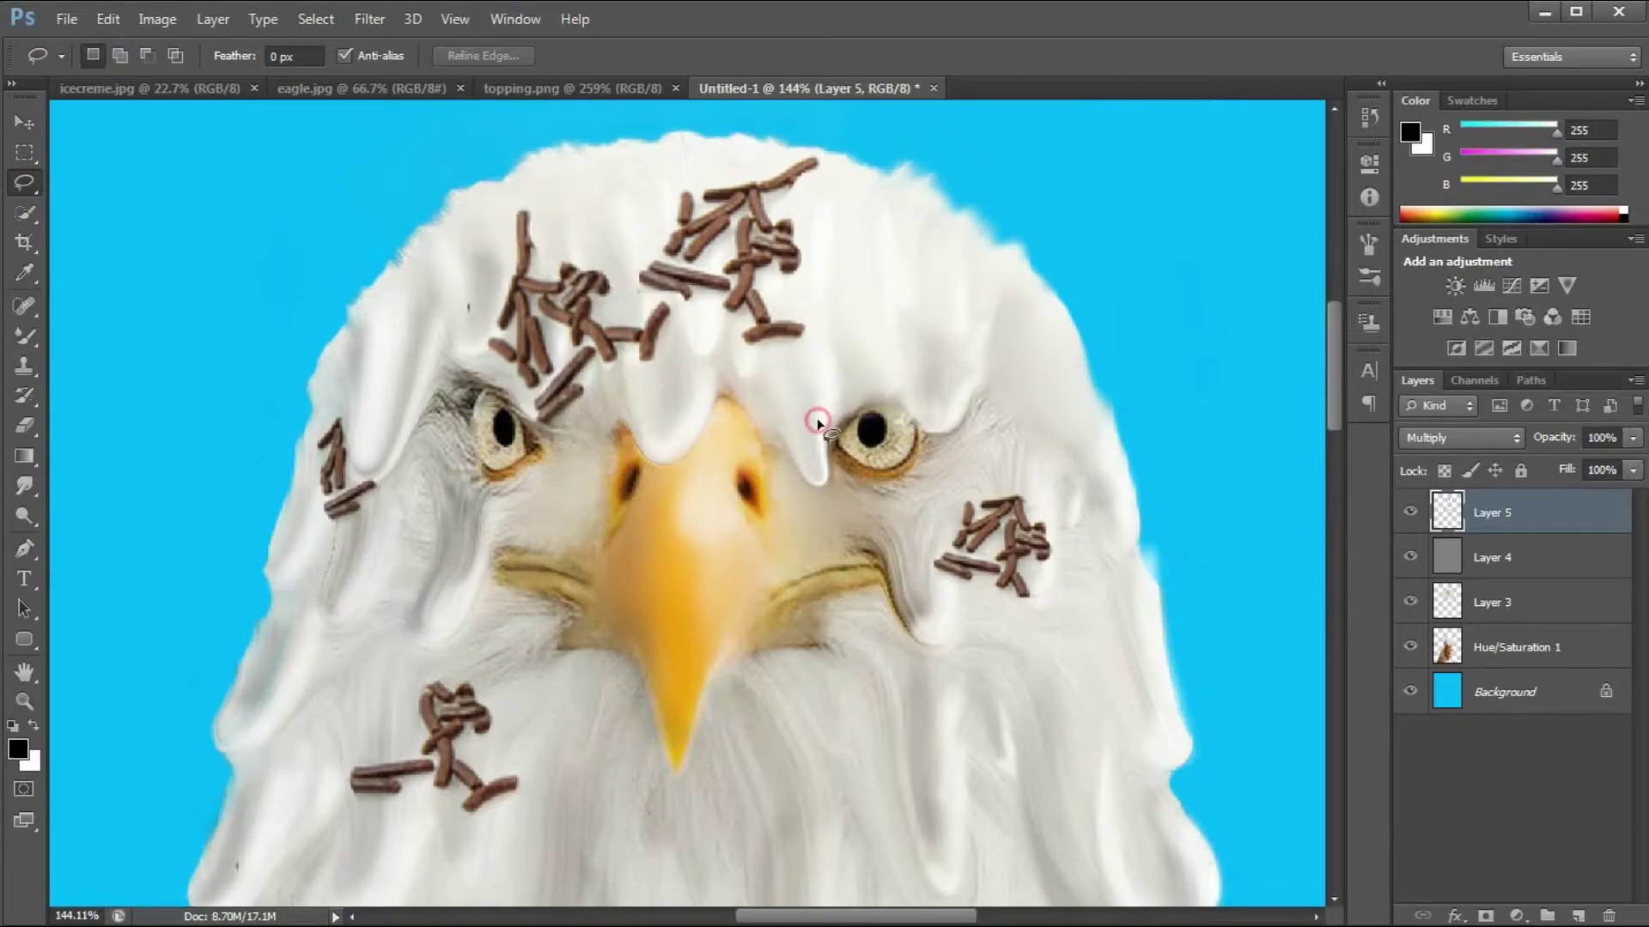
pyautogui.hotkey('ctrl', 'd')
pyautogui.scroll(3, 682, 329)
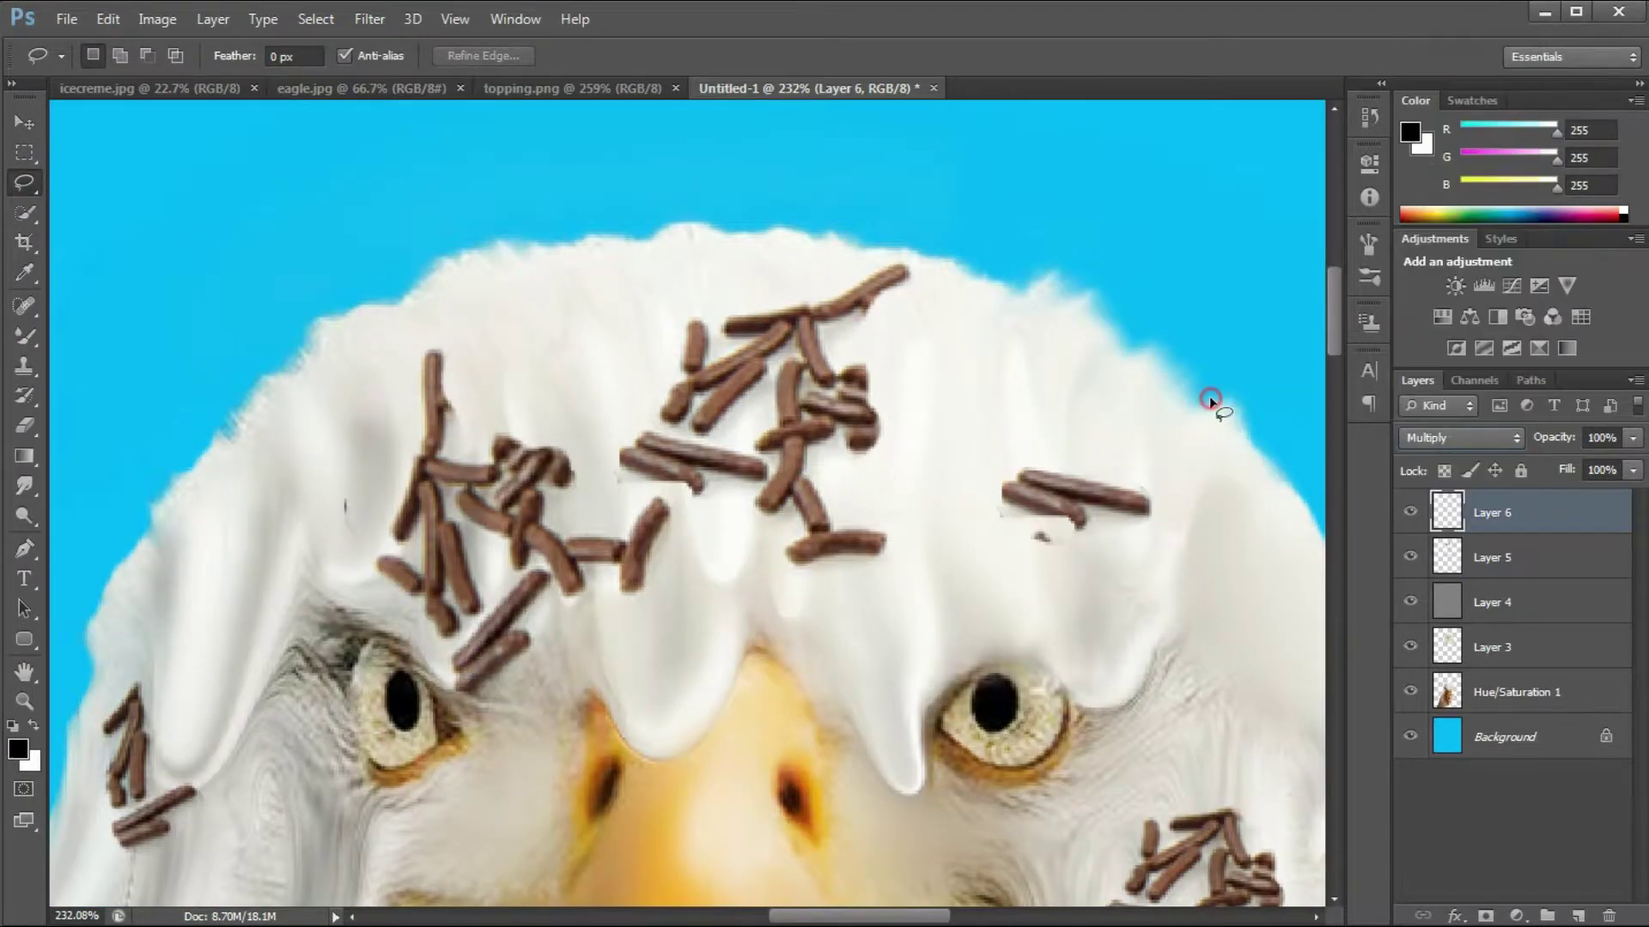
pyautogui.press('e')
pyautogui.scroll(-5, 1122, 504)
# Step: Scale down the copied pair of sprinkles on the right side of the forehead
pyautogui.press('l')
pyautogui.scroll(5, 888, 352)
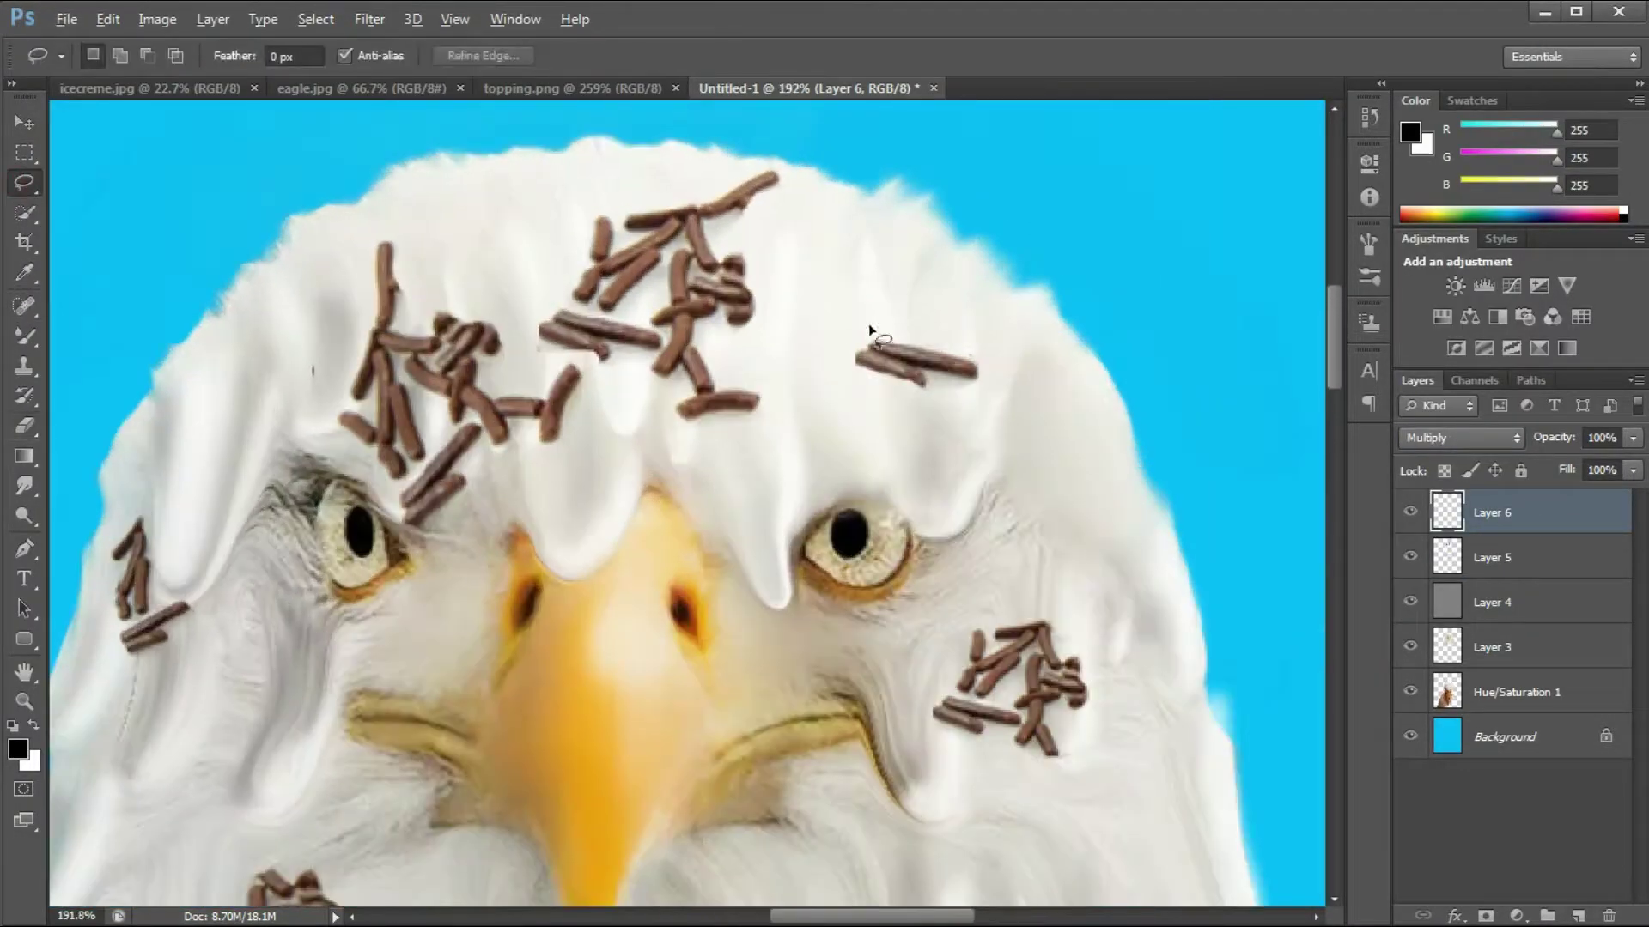
pyautogui.press('Return')
pyautogui.hotkey('ctrl', 'd')
pyautogui.scroll(-5, 738, 258)
pyautogui.scroll(5, 649, 211)
# Step: Lasso the central forehead cluster on Layer 5 and paste a copy of it as a new layer over the forehead
pyautogui.moveTo(669, 238); pyautogui.dragTo(630, 347)
pyautogui.moveTo(747, 327); pyautogui.dragTo(823, 371)
pyautogui.click(1492, 557)
pyautogui.hotkey('ctrl', 'c')
pyautogui.hotkey('ctrl', 'v')
pyautogui.moveTo(918, 225); pyautogui.dragTo(852, 203)
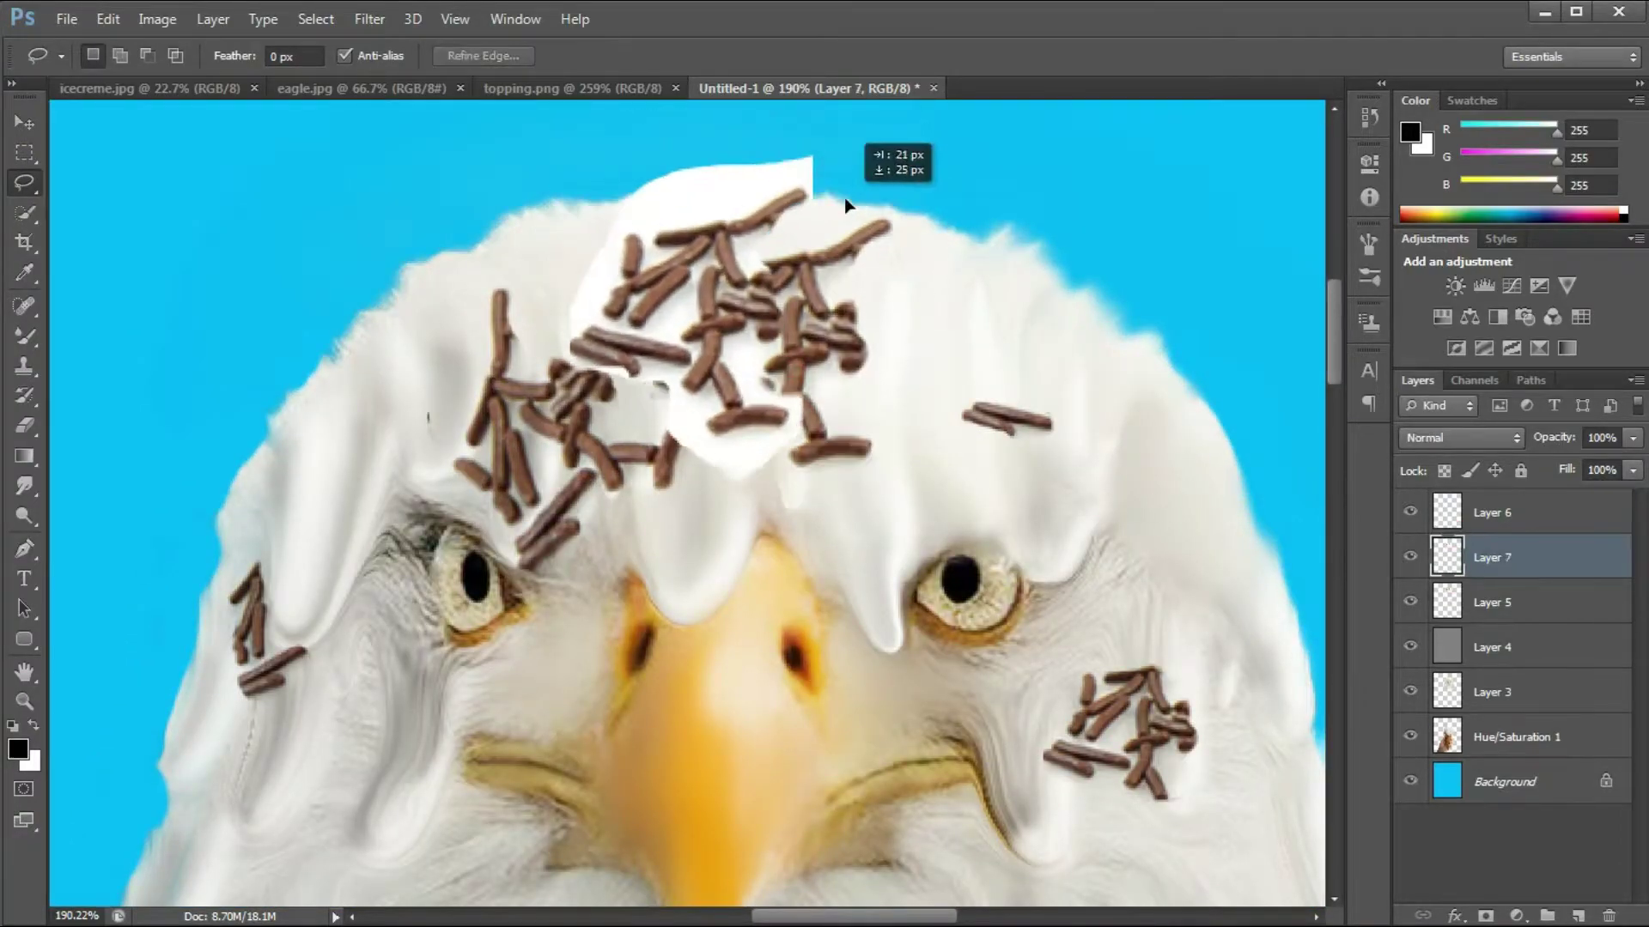
# Step: Rotate and warp the pasted cluster to follow the top of the head, and set its layer to Multiply
pyautogui.hotkey('ctrl', 't')
pyautogui.moveTo(747, 391); pyautogui.dragTo(708, 276)
pyautogui.rightClick(707, 276)
pyautogui.click(762, 452)
pyautogui.moveTo(795, 357); pyautogui.dragTo(856, 329)
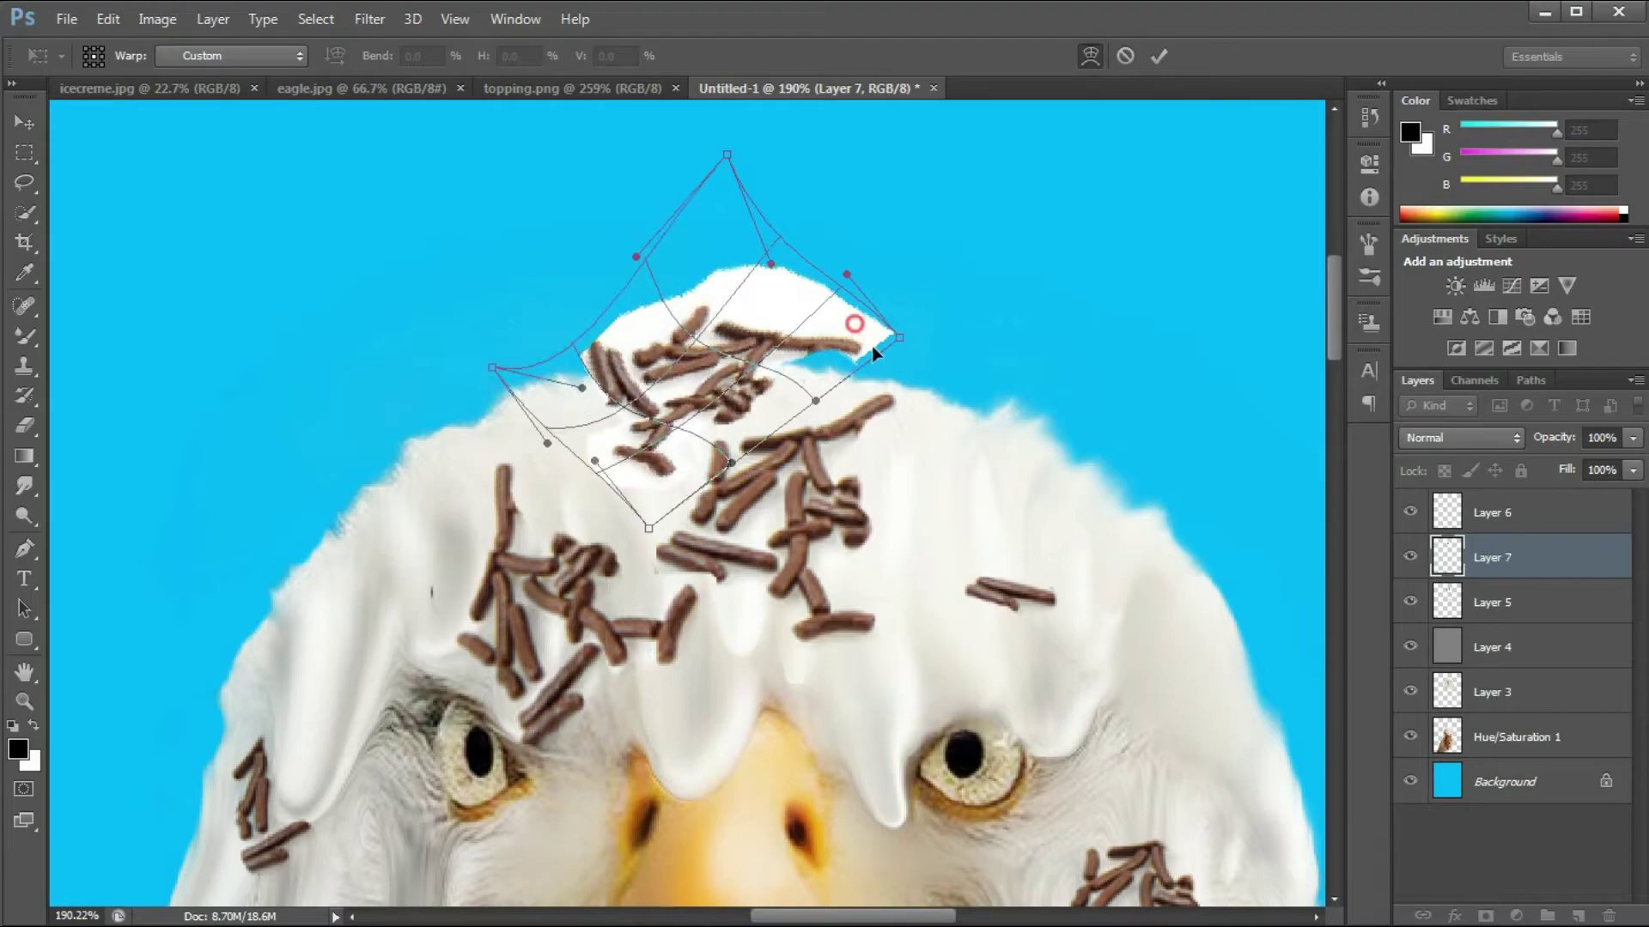
pyautogui.click(1470, 439)
pyautogui.click(1443, 78)
# Step: Clone the warped crown cluster onto the upper right curve of the head
pyautogui.press('m')
pyautogui.scroll(4, 1016, 317)
pyautogui.press('s')
pyautogui.keyDown('alt'); pyautogui.click(519, 384); pyautogui.keyUp('alt')
pyautogui.click(956, 499)
# Step: Lasso the cloned cluster on the upper right of the head and rotate it to follow the slope of the crown
pyautogui.click(24, 153)
pyautogui.click(25, 182)
pyautogui.scroll(3, 847, 401)
pyautogui.moveTo(802, 378)
pyautogui.mouseDown()
pyautogui.moveTo(1107, 332)
pyautogui.moveTo(807, 374)
pyautogui.mouseUp()
pyautogui.hotkey('ctrl', 't')
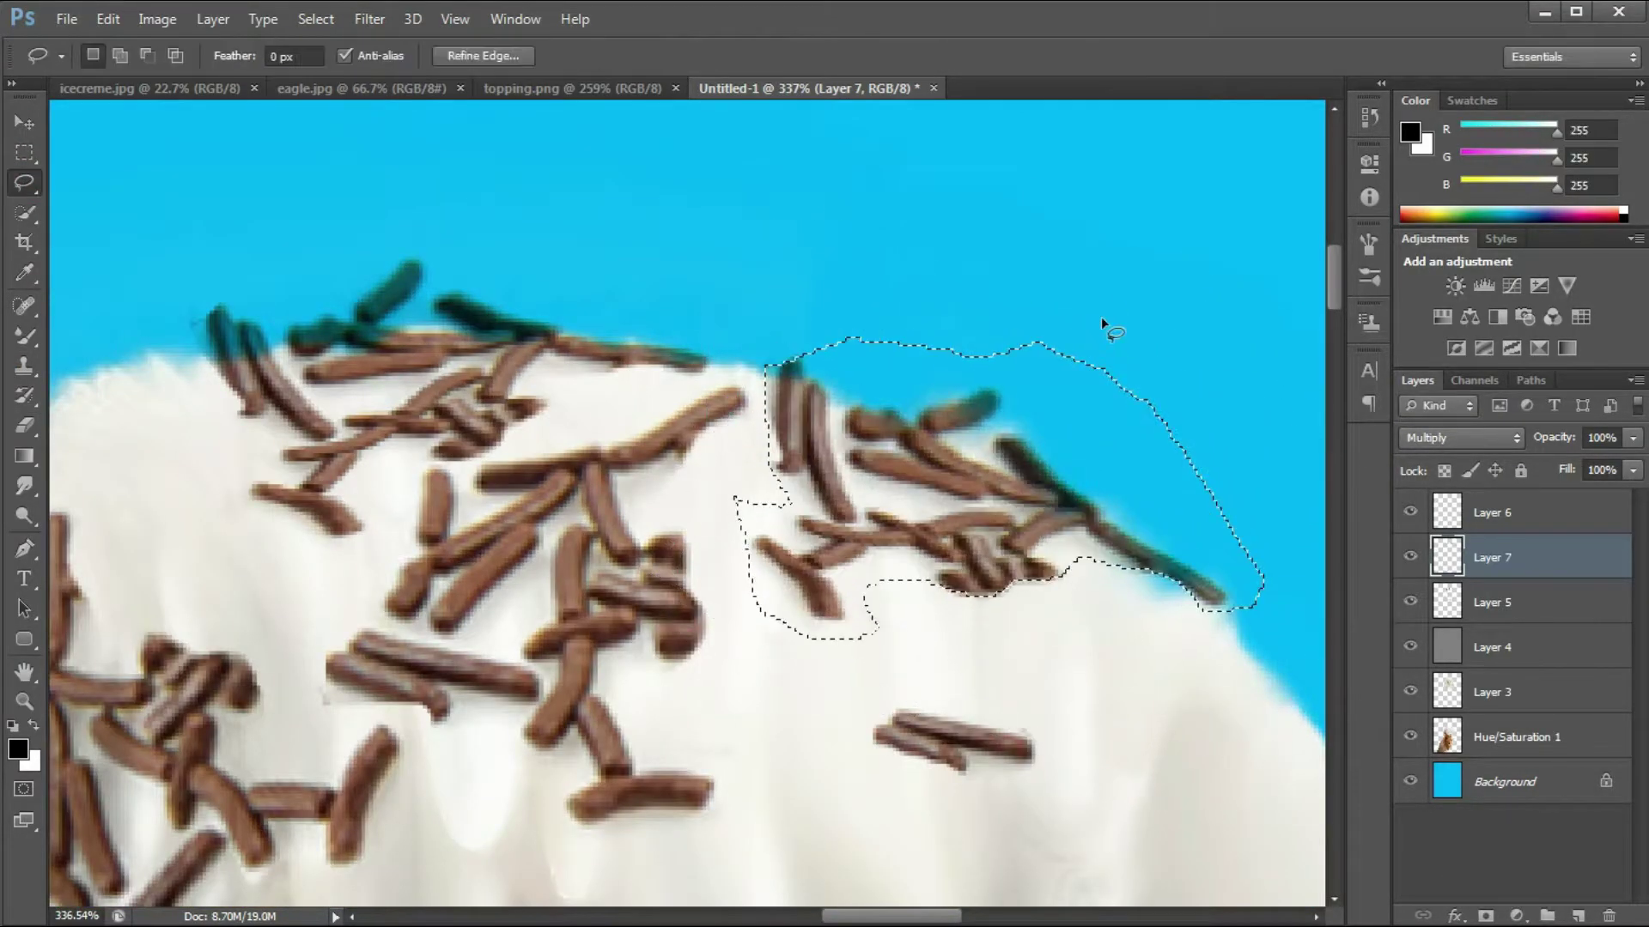
pyautogui.hotkey('ctrl', 'd')
# Step: Duplicate a crown cluster to a new layer, fit it along the upper left curve of the head and set it to Multiply
pyautogui.scroll(-15, 764, 229)
pyautogui.scroll(19, 726, 230)
pyautogui.moveTo(528, 296); pyautogui.dragTo(525, 287)
pyautogui.hotkey('ctrl', 'j')
pyautogui.moveTo(629, 325); pyautogui.dragTo(307, 423)
pyautogui.press('Return')
pyautogui.click(1461, 438)
pyautogui.click(1419, 35)
pyautogui.press('m')
pyautogui.scroll(-17, 670, 296)
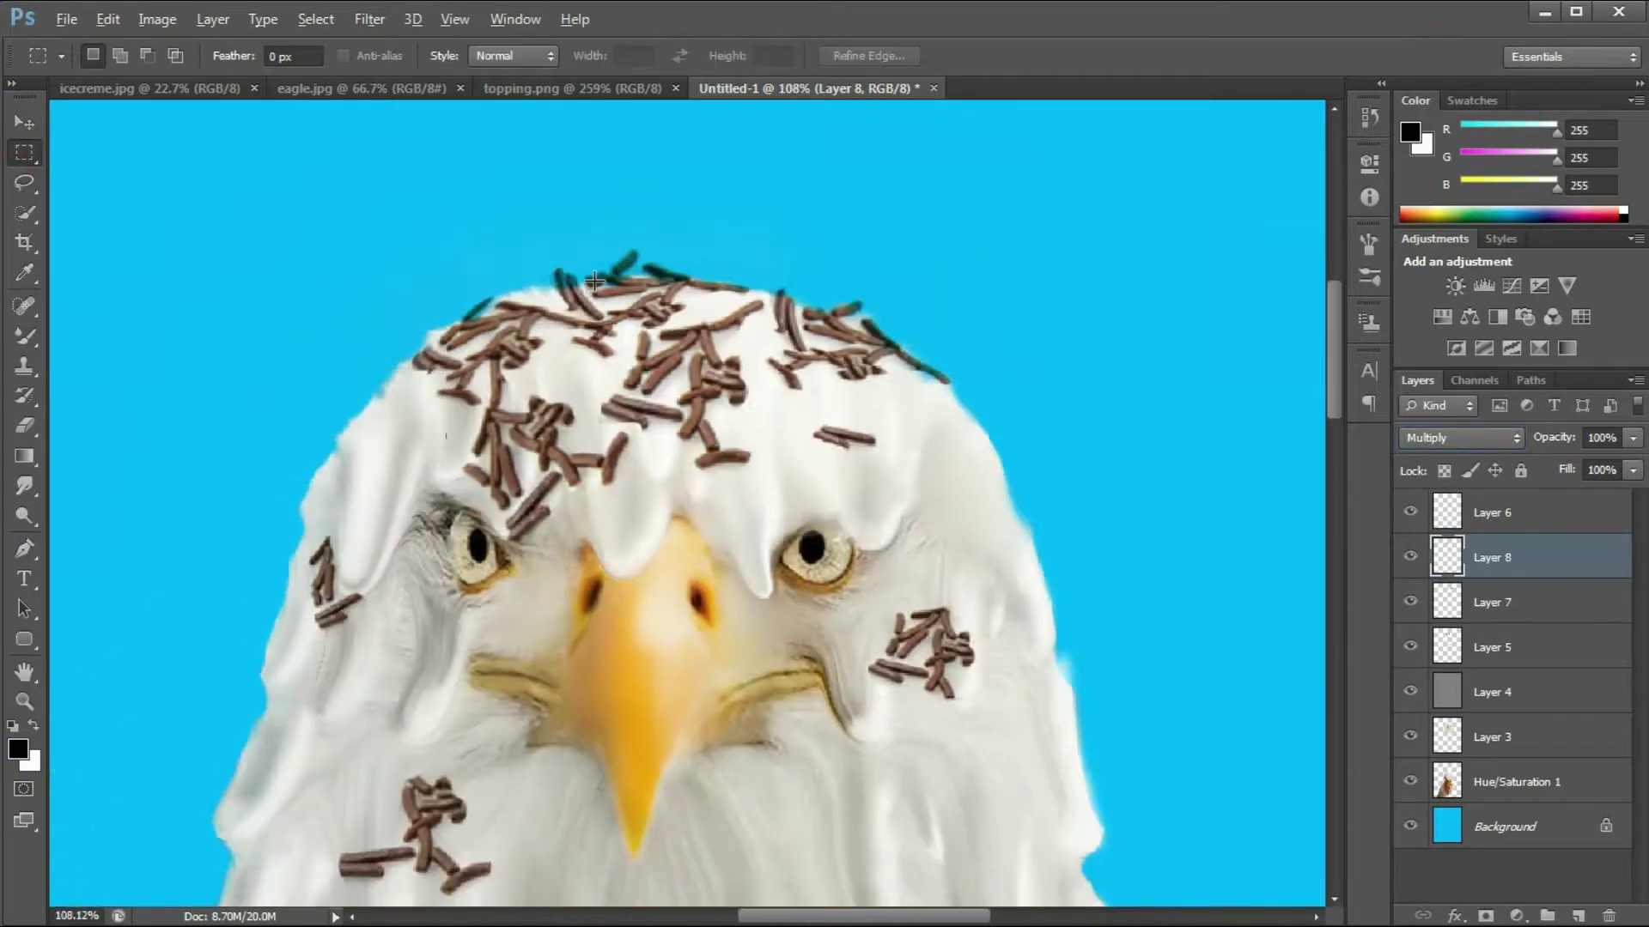
# Step: Merge the sprinkle layers from Layer 6 down to Layer 5 into one layer and set it to Multiply
pyautogui.scroll(5, 670, 295)
pyautogui.keyDown('shift'); pyautogui.click(1492, 648); pyautogui.keyUp('shift')
pyautogui.hotkey('ctrl', 'e')
pyautogui.scroll(-15, 861, 257)
pyautogui.click(1462, 438)
pyautogui.click(1421, 35)
# Step: Clone more small sprinkles onto the melted ice cream above the cone and beside its left rim with the Clone Stamp
pyautogui.click(24, 366)
pyautogui.scroll(14, 872, 691)
pyautogui.keyDown('alt'); pyautogui.click(682, 416); pyautogui.keyUp('alt')
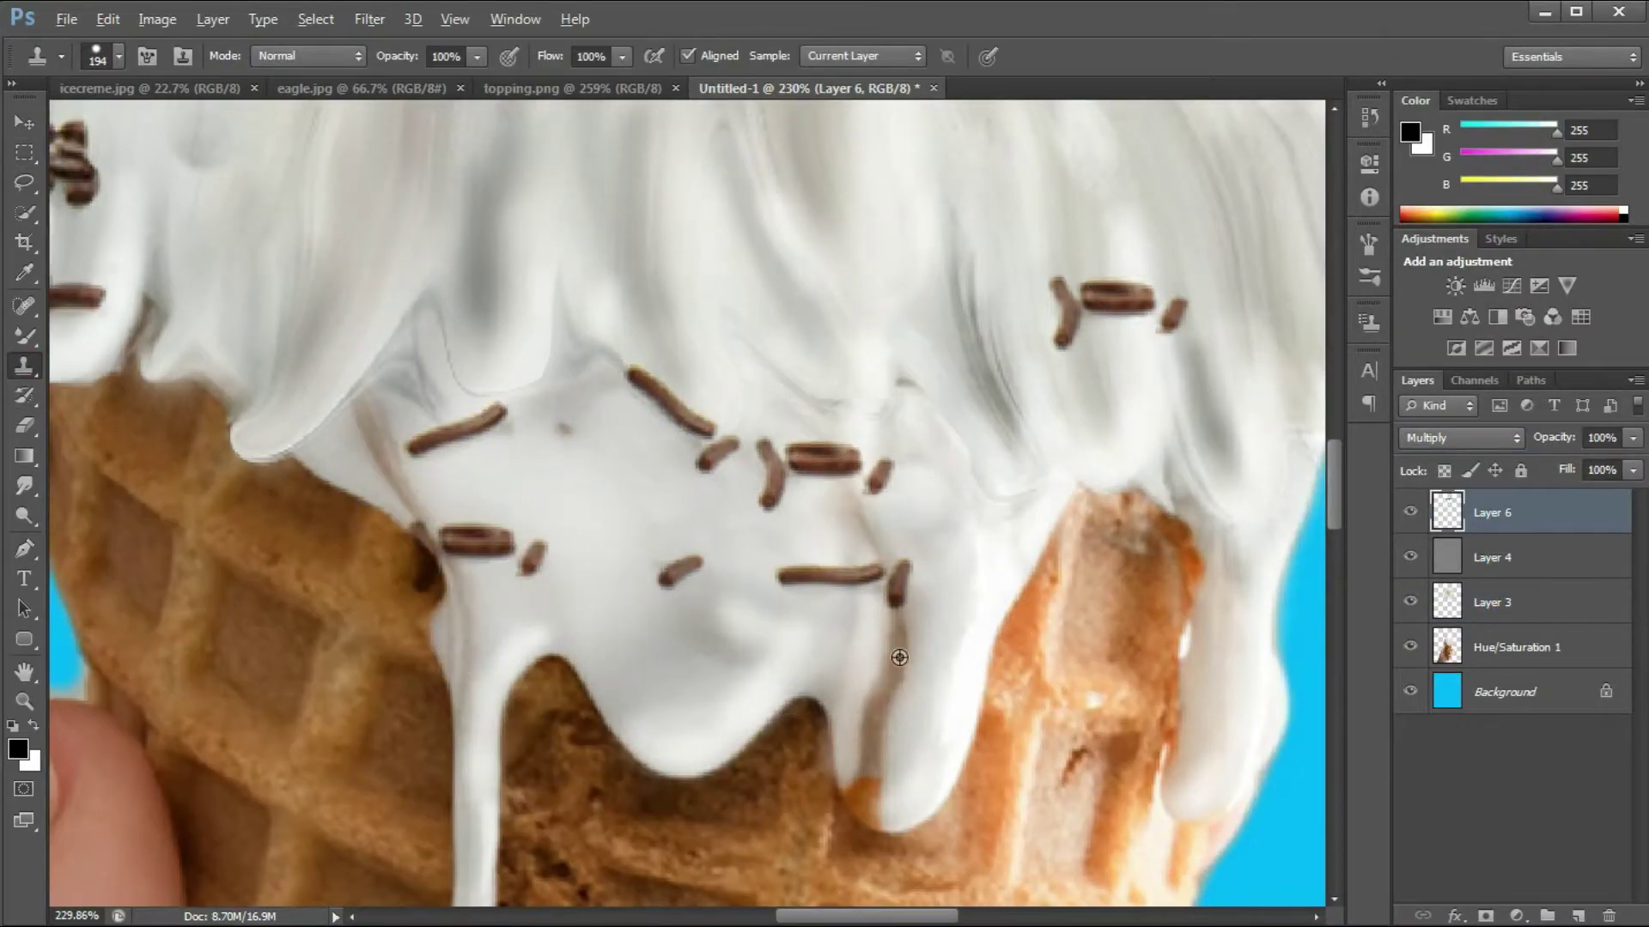
pyautogui.scroll(-4, 901, 630)
pyautogui.scroll(4, 682, 534)
pyautogui.click(735, 556)
pyautogui.scroll(-6, 867, 506)
pyautogui.scroll(6, 728, 526)
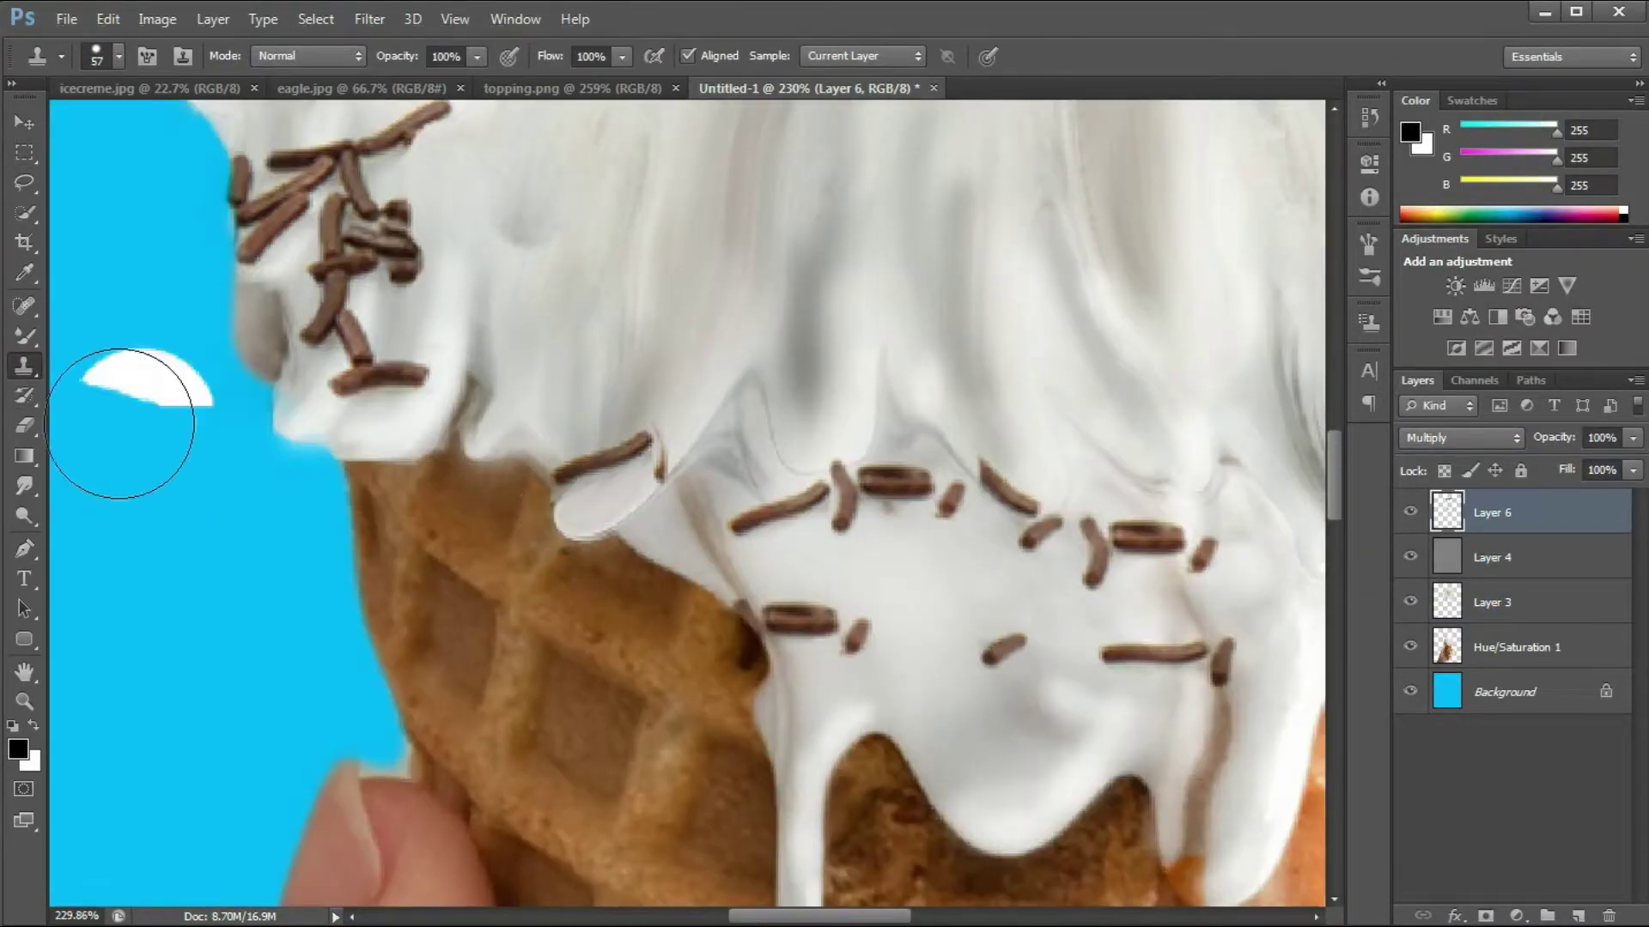
# Step: Erase the stray sprinkle fragment beside the long sprinkle at the cone's left rim
pyautogui.click(25, 426)
pyautogui.scroll(-2, 592, 550)
pyautogui.moveTo(592, 467); pyautogui.dragTo(644, 482)
pyautogui.scroll(-3, 653, 481)
pyautogui.scroll(4, 1031, 601)
# Step: Paste a copy of the small sprinkles as a new layer, rotate it over the lower melted ice cream and apply Multiply
pyautogui.hotkey('ctrl', 'c')
pyautogui.hotkey('ctrl', 'v')
pyautogui.hotkey('ctrl', 't')
pyautogui.moveTo(816, 481); pyautogui.dragTo(715, 541)
pyautogui.moveTo(897, 326); pyautogui.dragTo(986, 518)
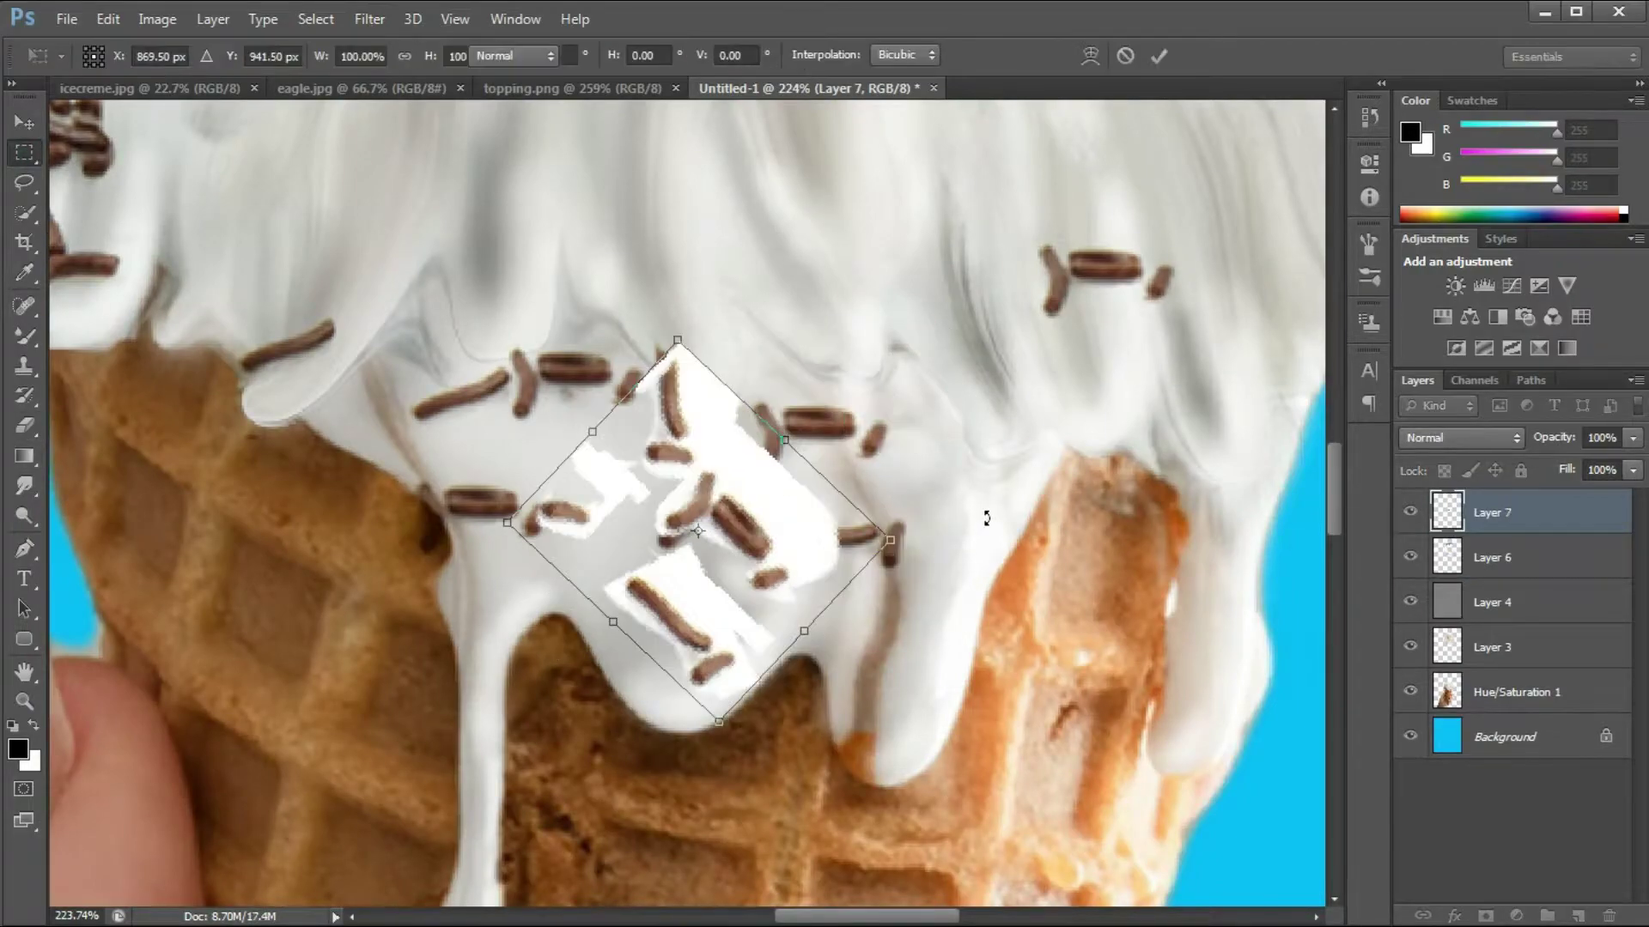
pyautogui.press('Return')
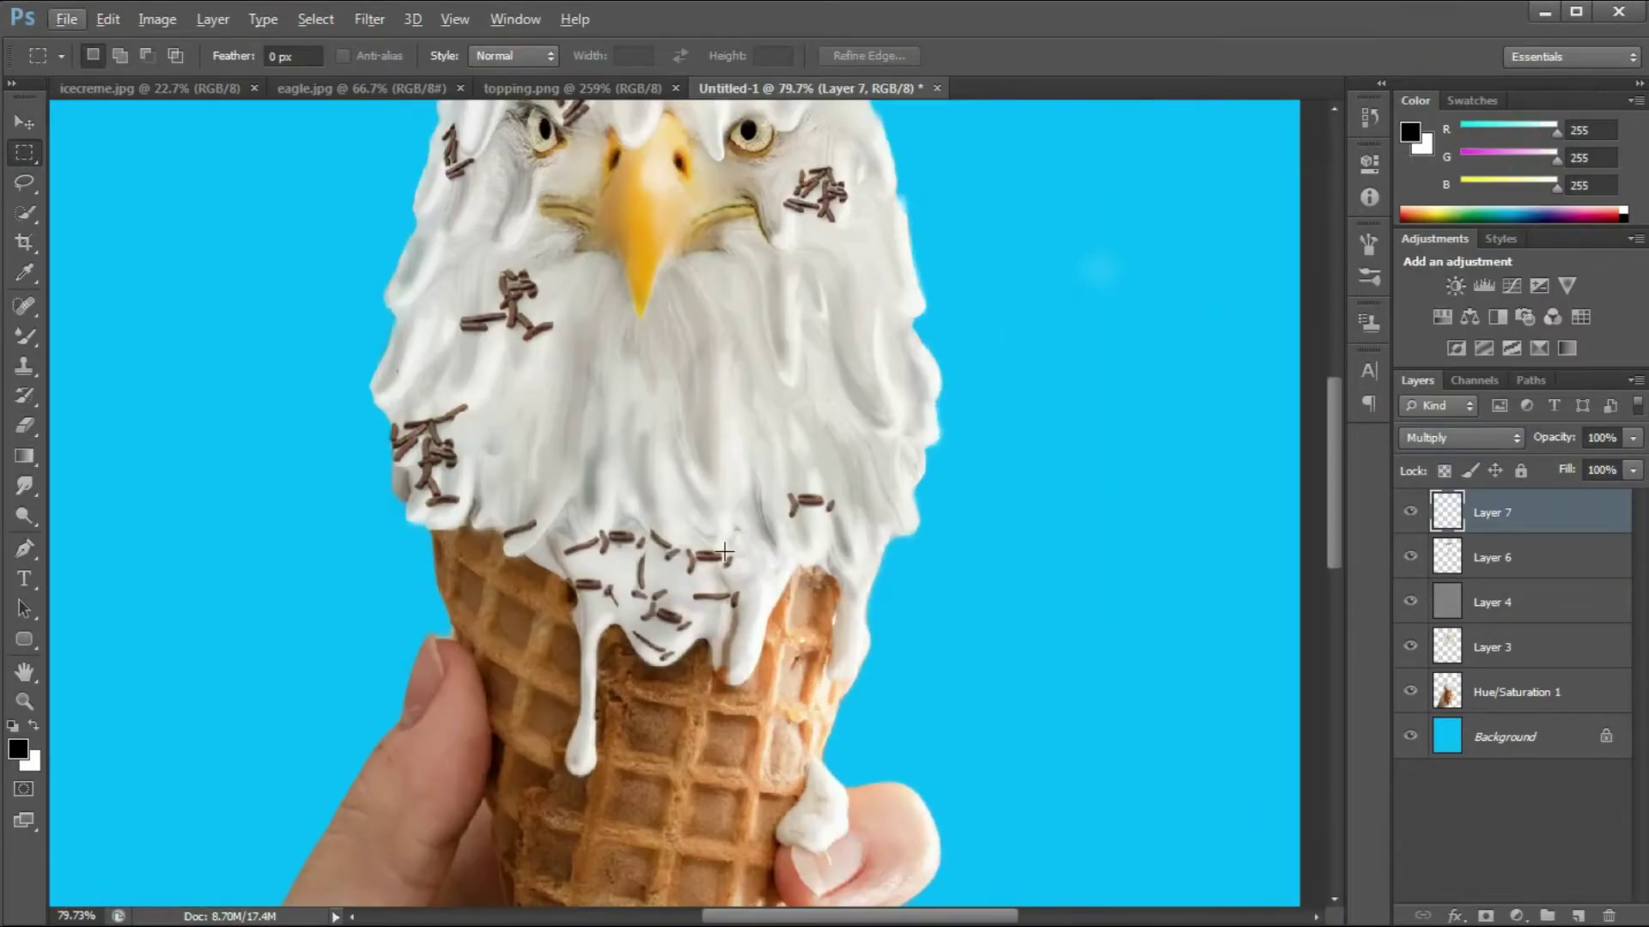
# Step: Clone a dense sprinkle cluster onto the melted ice cream above the cone on Layer 6 and erase surplus bits around it
pyautogui.scroll(5, 644, 687)
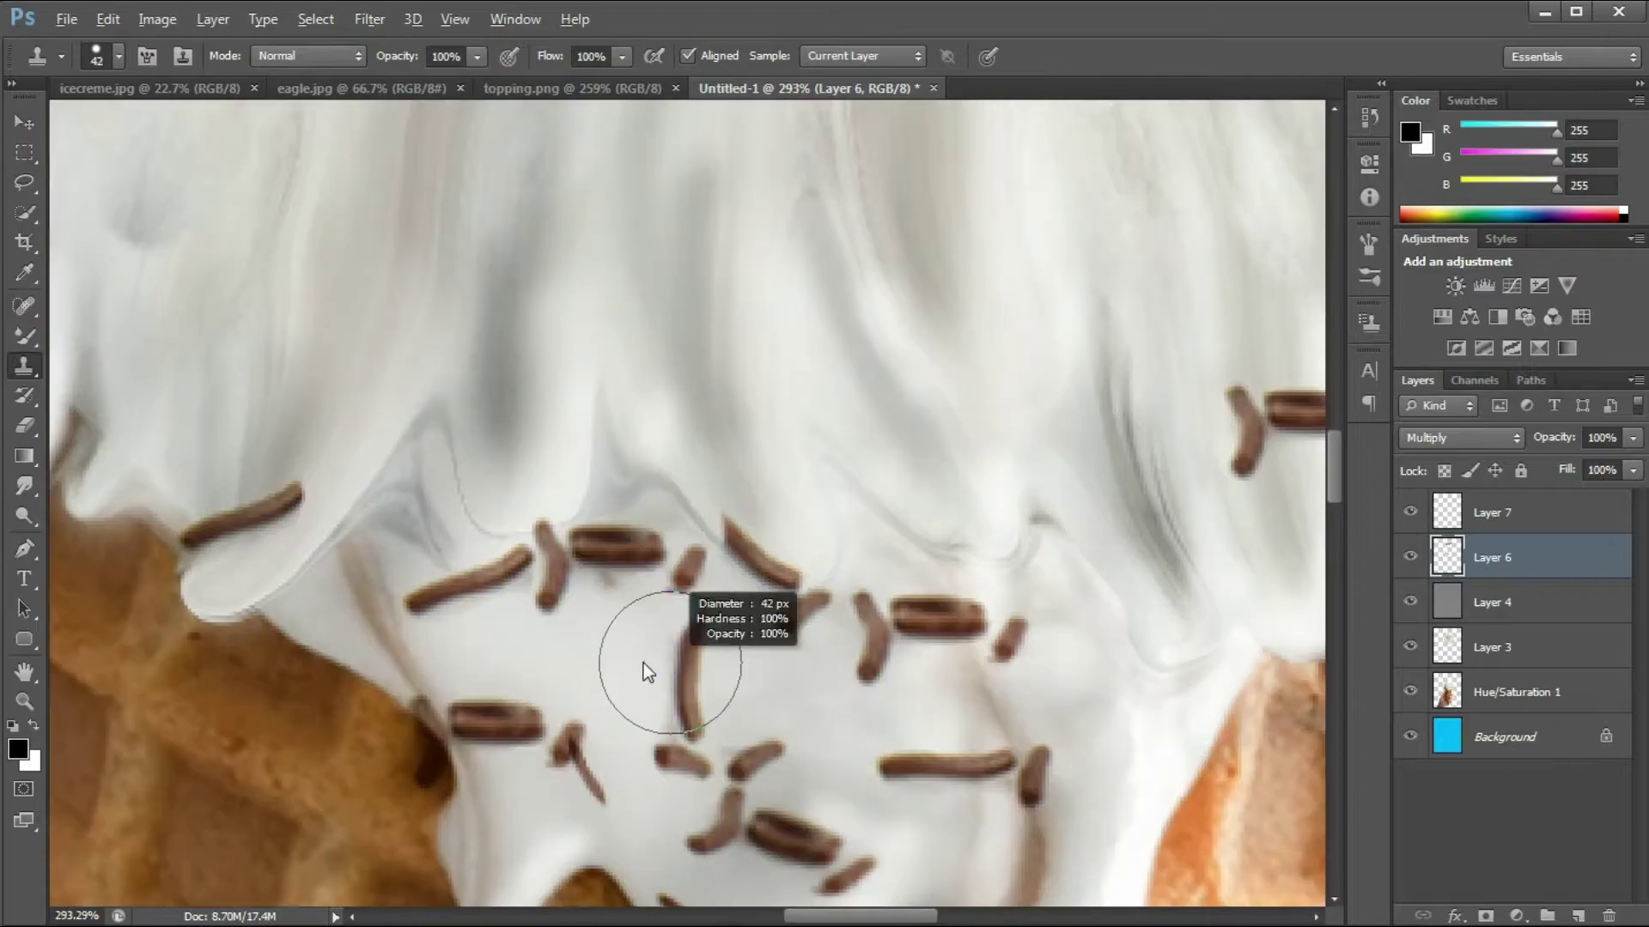
pyautogui.press('e')
pyautogui.scroll(1, 592, 584)
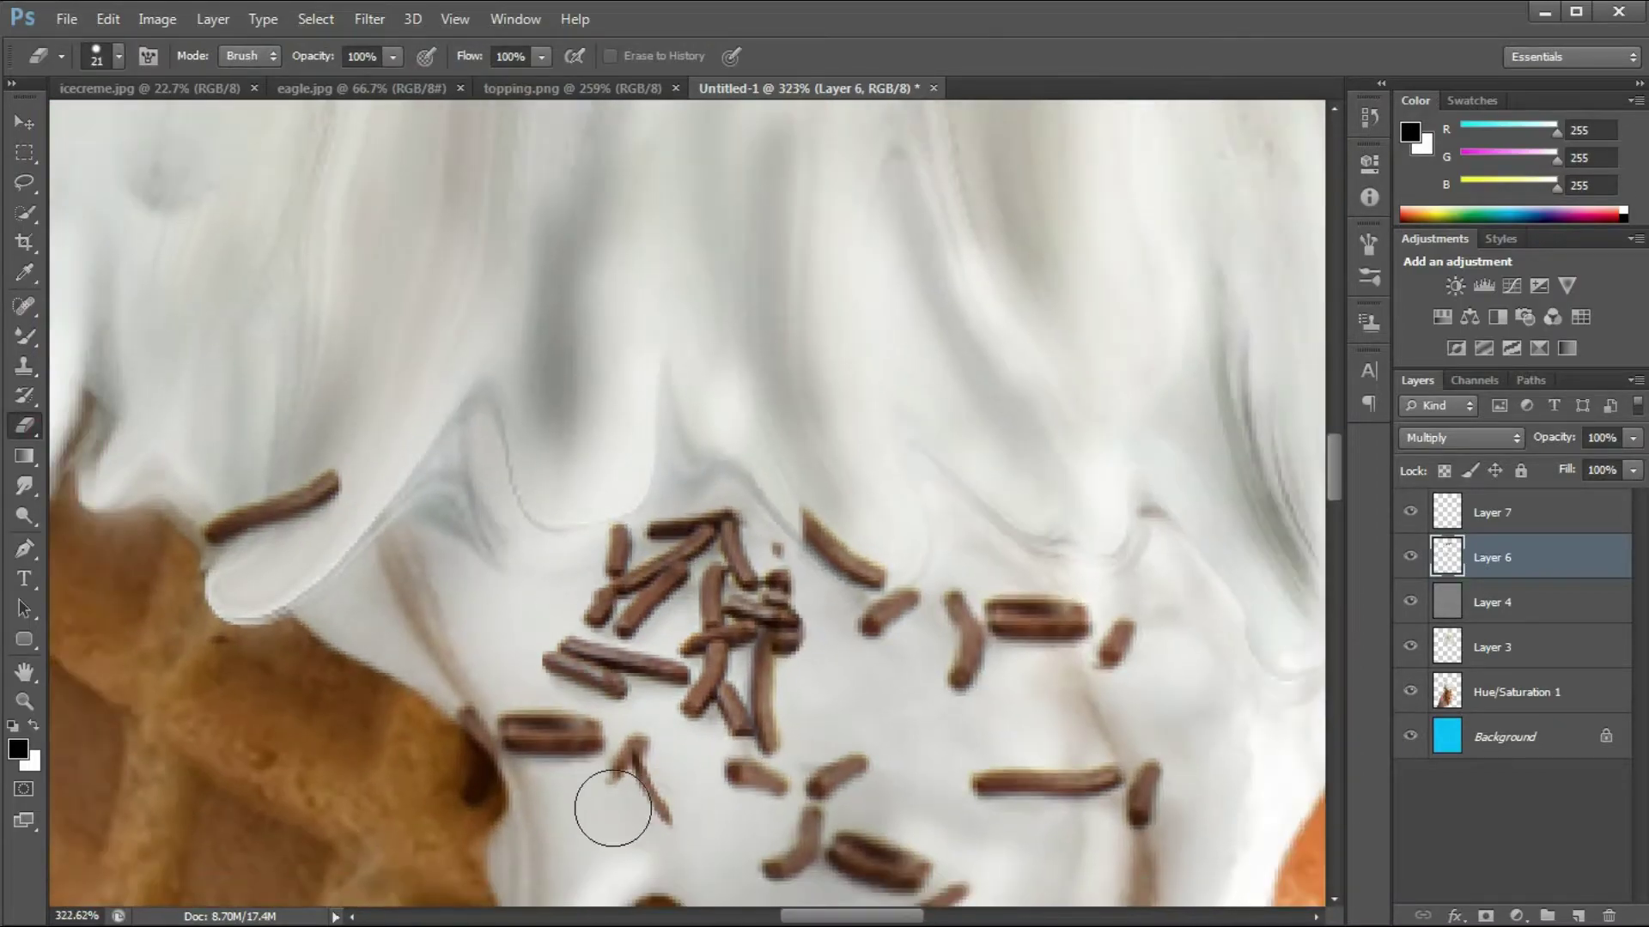
pyautogui.scroll(-8, 621, 831)
pyautogui.scroll(8, 945, 309)
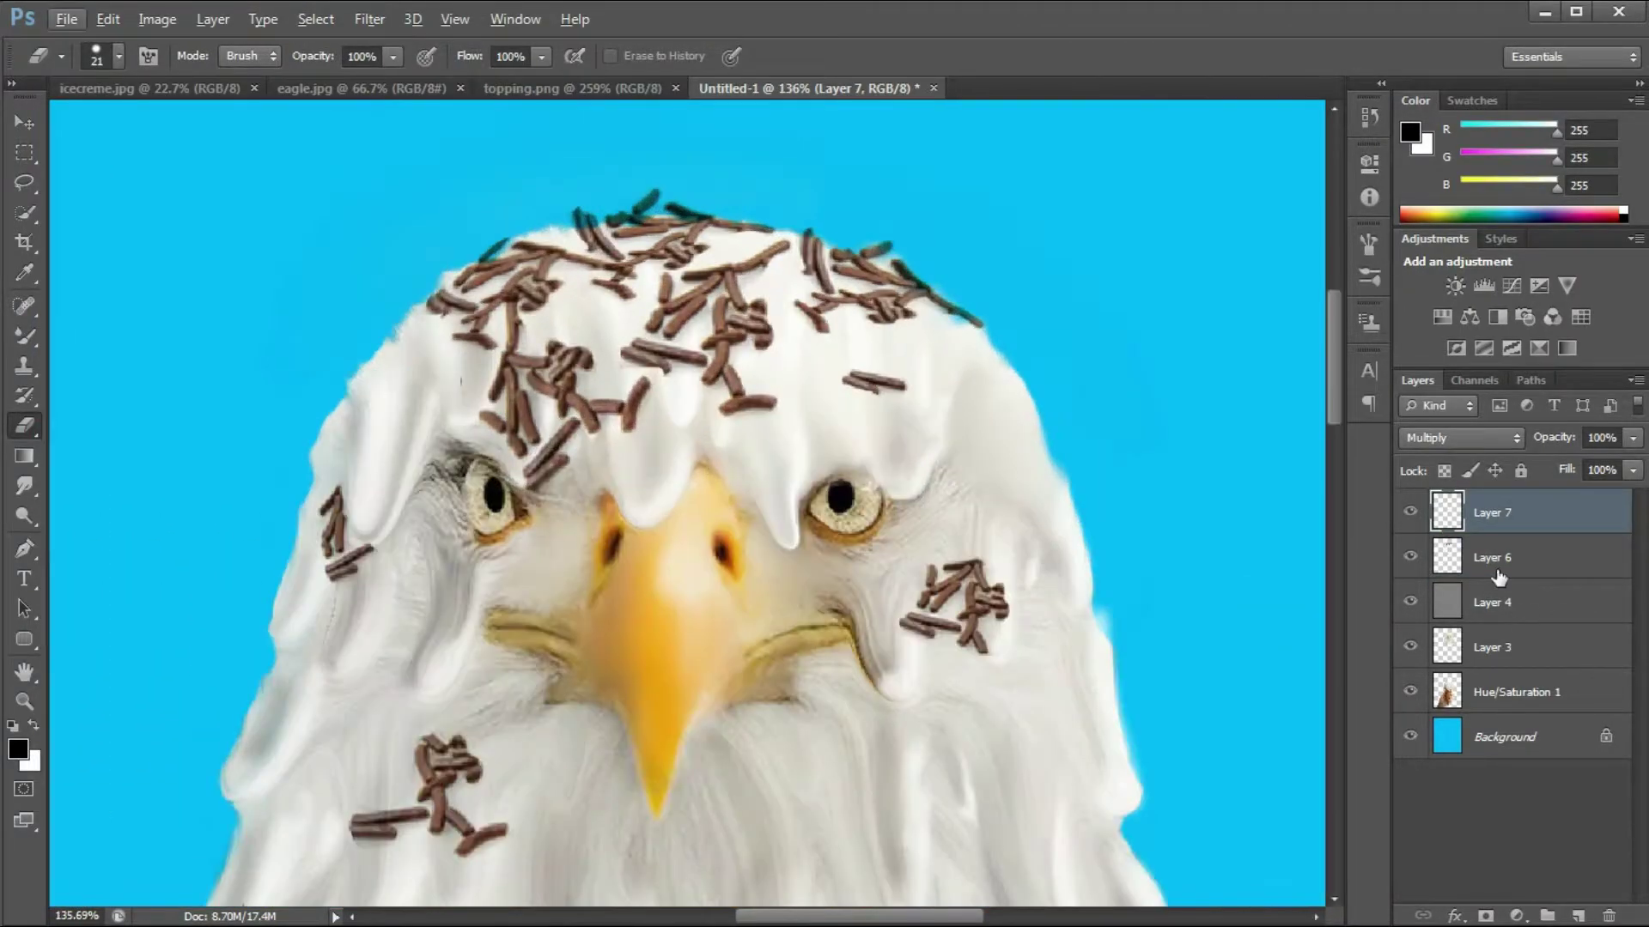
# Step: Erase the sprinkle parts on Layer 6 that overhang the blue background along the top and upper left of the head
pyautogui.scroll(4, 915, 276)
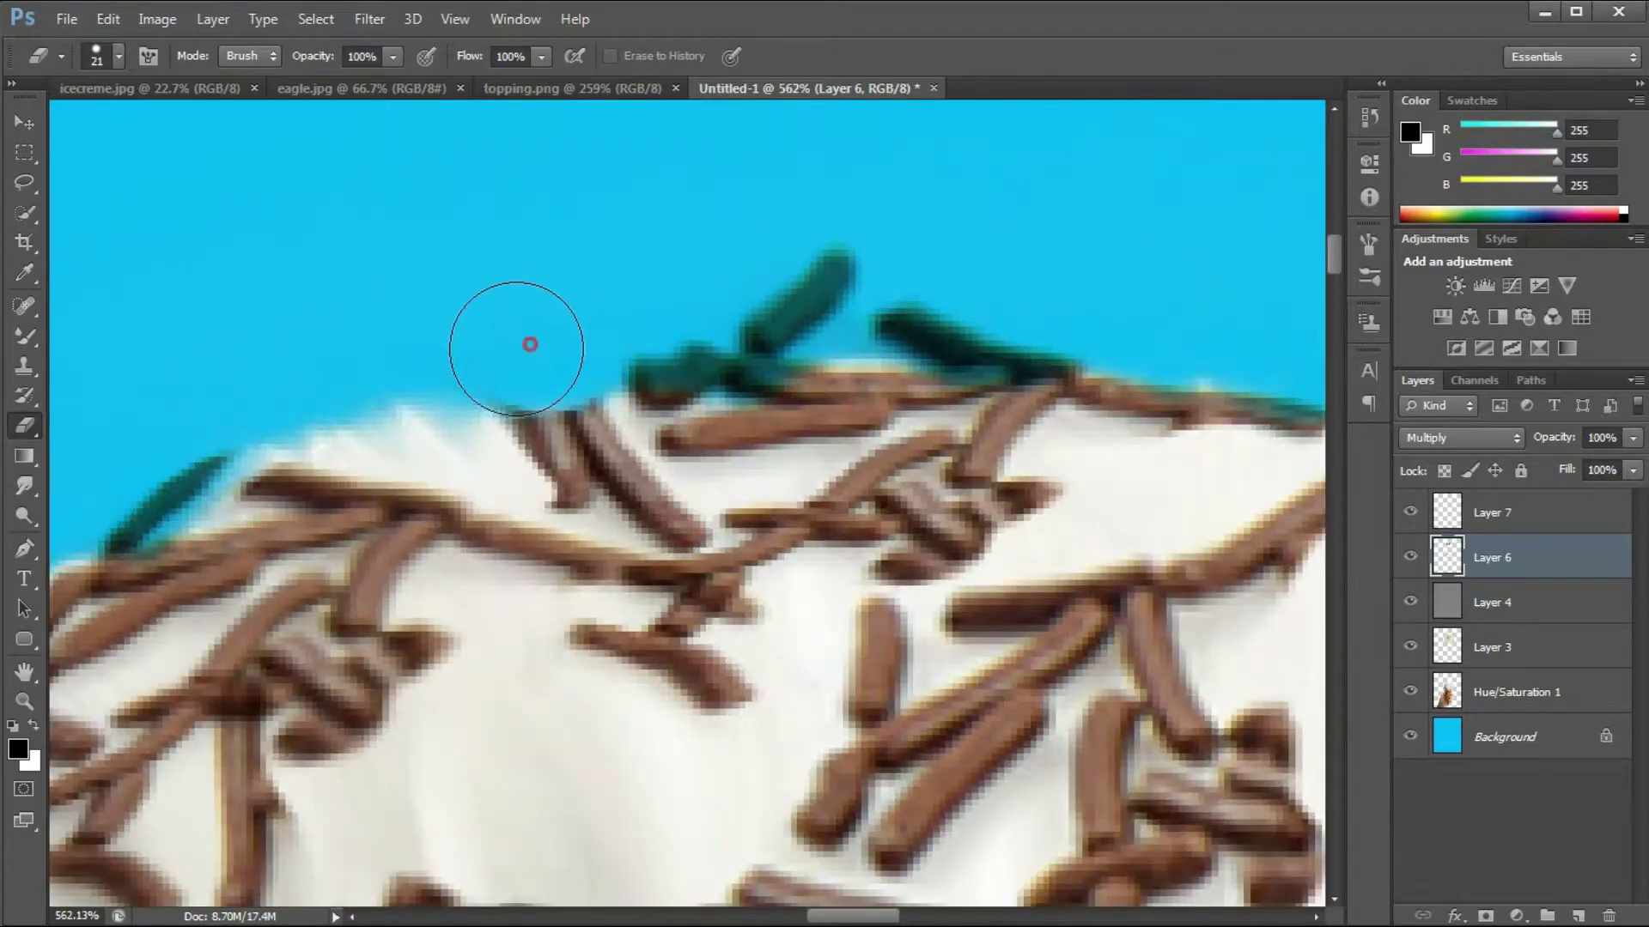
pyautogui.moveTo(678, 346)
pyautogui.mouseDown()
pyautogui.moveTo(852, 283)
pyautogui.moveTo(1027, 301)
pyautogui.mouseUp()
pyautogui.scroll(-4, 902, 250)
pyautogui.scroll(5, 515, 258)
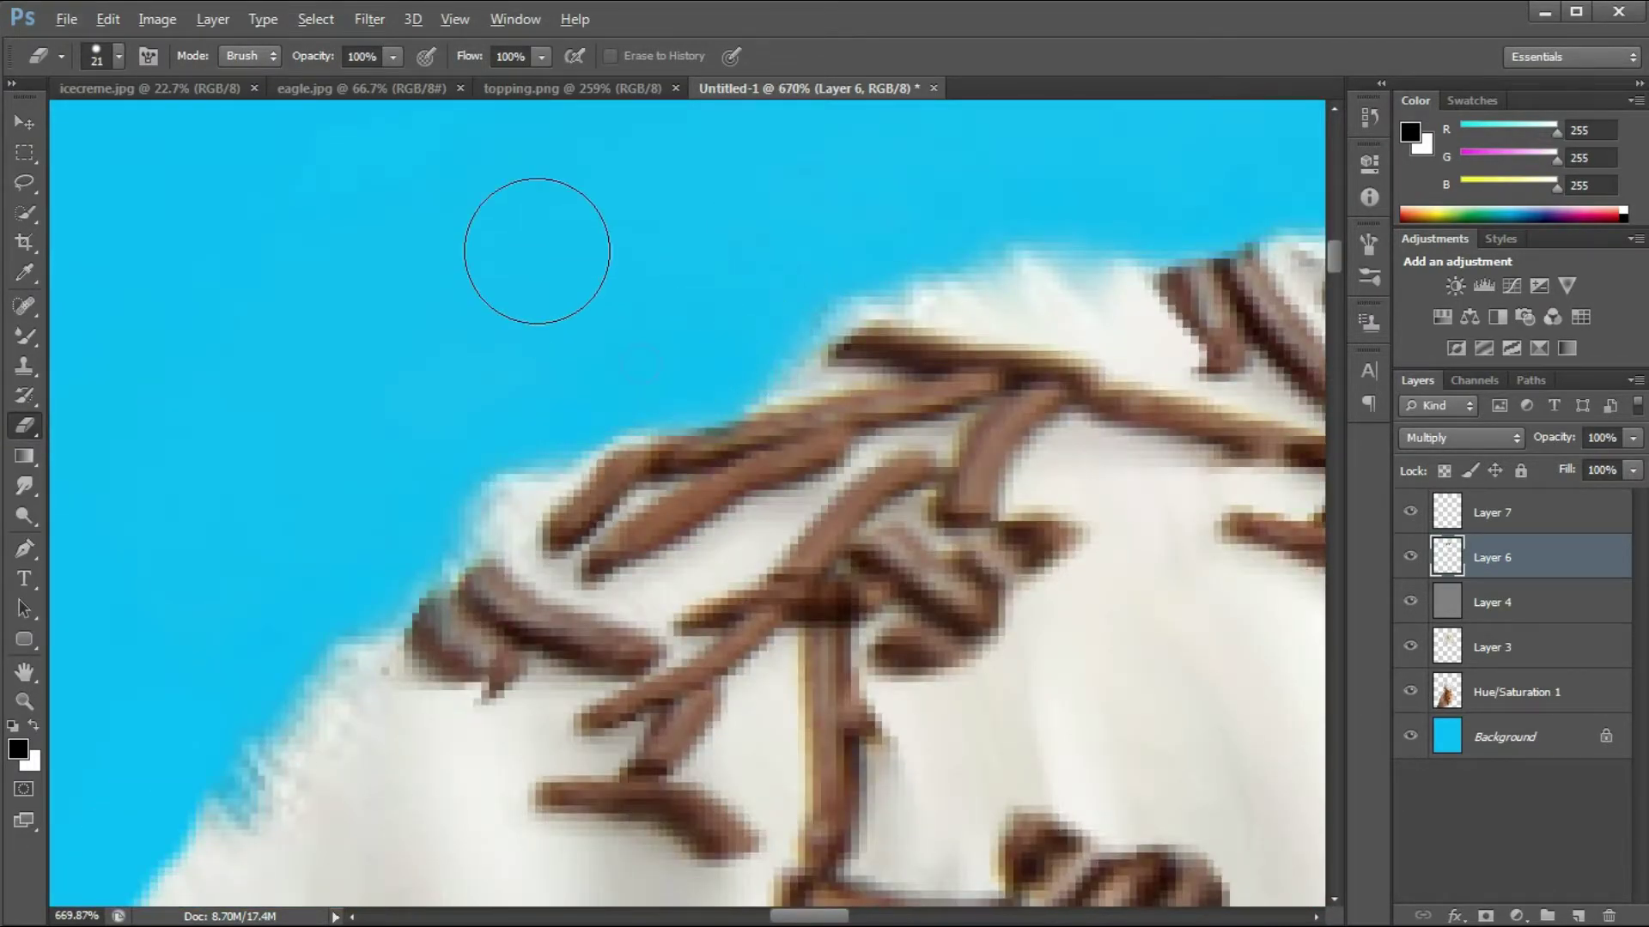
# Step: Trim surplus bits of the chocolate sprinkle cluster below the mouth corner on Layer 6 with a 4 px eraser
pyautogui.scroll(-6, 467, 256)
pyautogui.scroll(6, 397, 471)
pyautogui.press('[')
pyautogui.press('[')
pyautogui.press('[')
pyautogui.press('[')
pyautogui.press('[')
pyautogui.press('[')
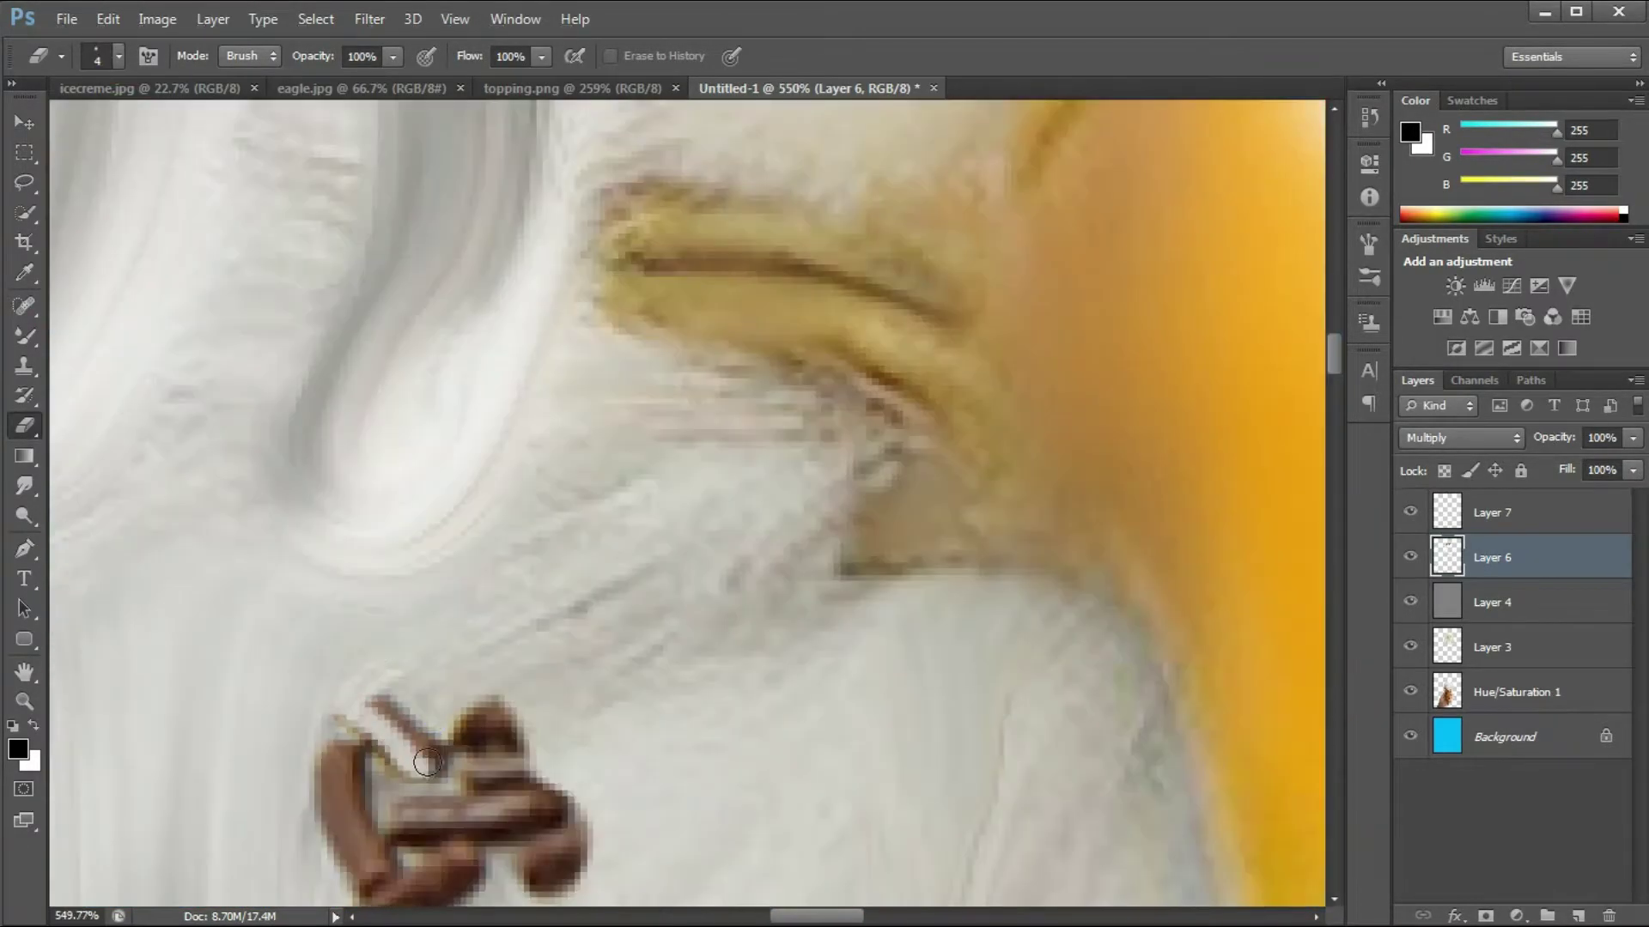
pyautogui.scroll(-6, 381, 706)
pyautogui.scroll(3, 1141, 508)
pyautogui.scroll(-3, 994, 434)
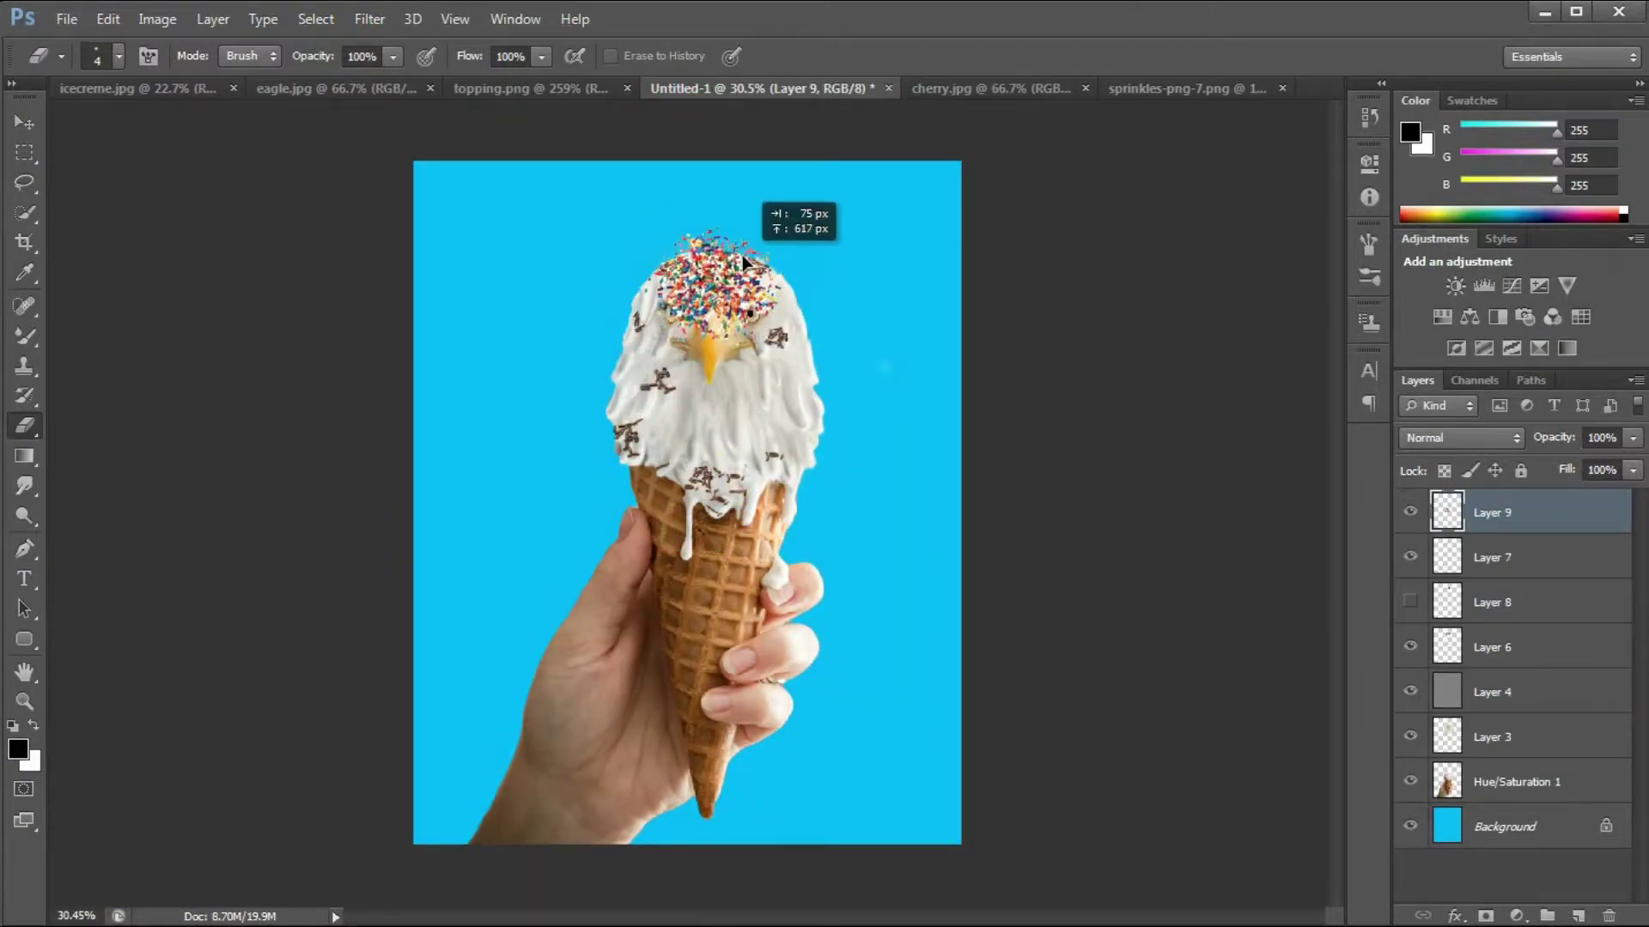
# Step: Move the coloured sprinkles on Layer 9 to the top of the eagle's head, scale them down and warp them over the forehead
pyautogui.moveTo(744, 264); pyautogui.dragTo(745, 238)
pyautogui.scroll(6, 756, 284)
pyautogui.hotkey('ctrl', 't')
pyautogui.scroll(-2, 891, 420)
pyautogui.moveTo(876, 427); pyautogui.dragTo(841, 397)
pyautogui.click(1090, 56)
pyautogui.moveTo(602, 206); pyautogui.dragTo(581, 279)
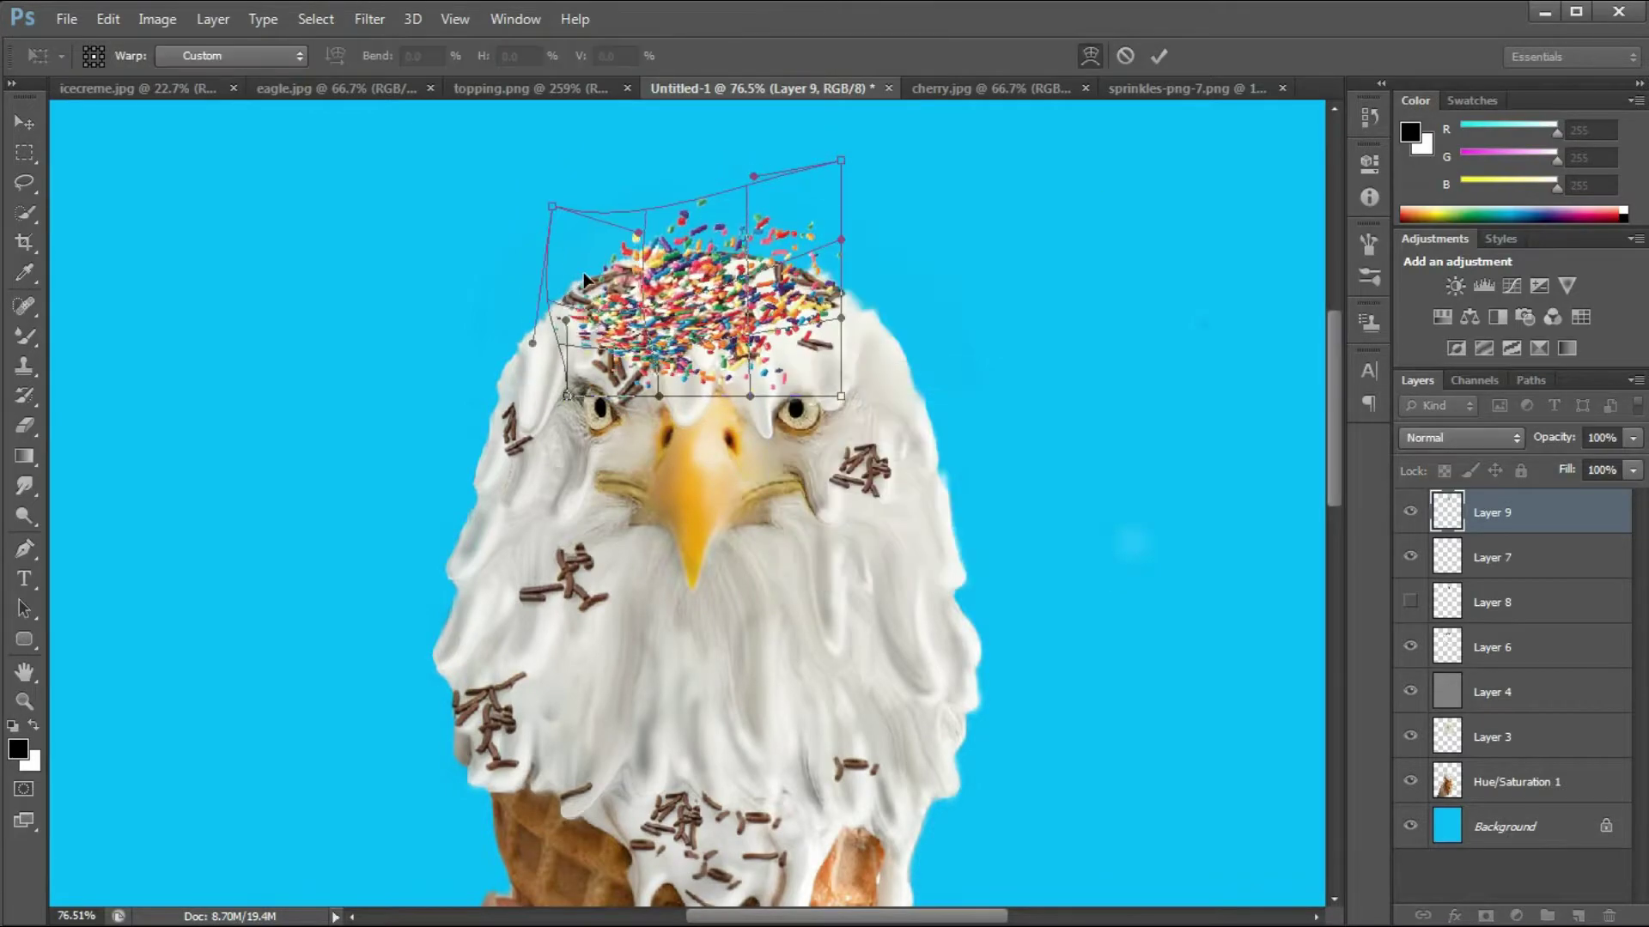
pyautogui.moveTo(695, 276); pyautogui.dragTo(702, 380)
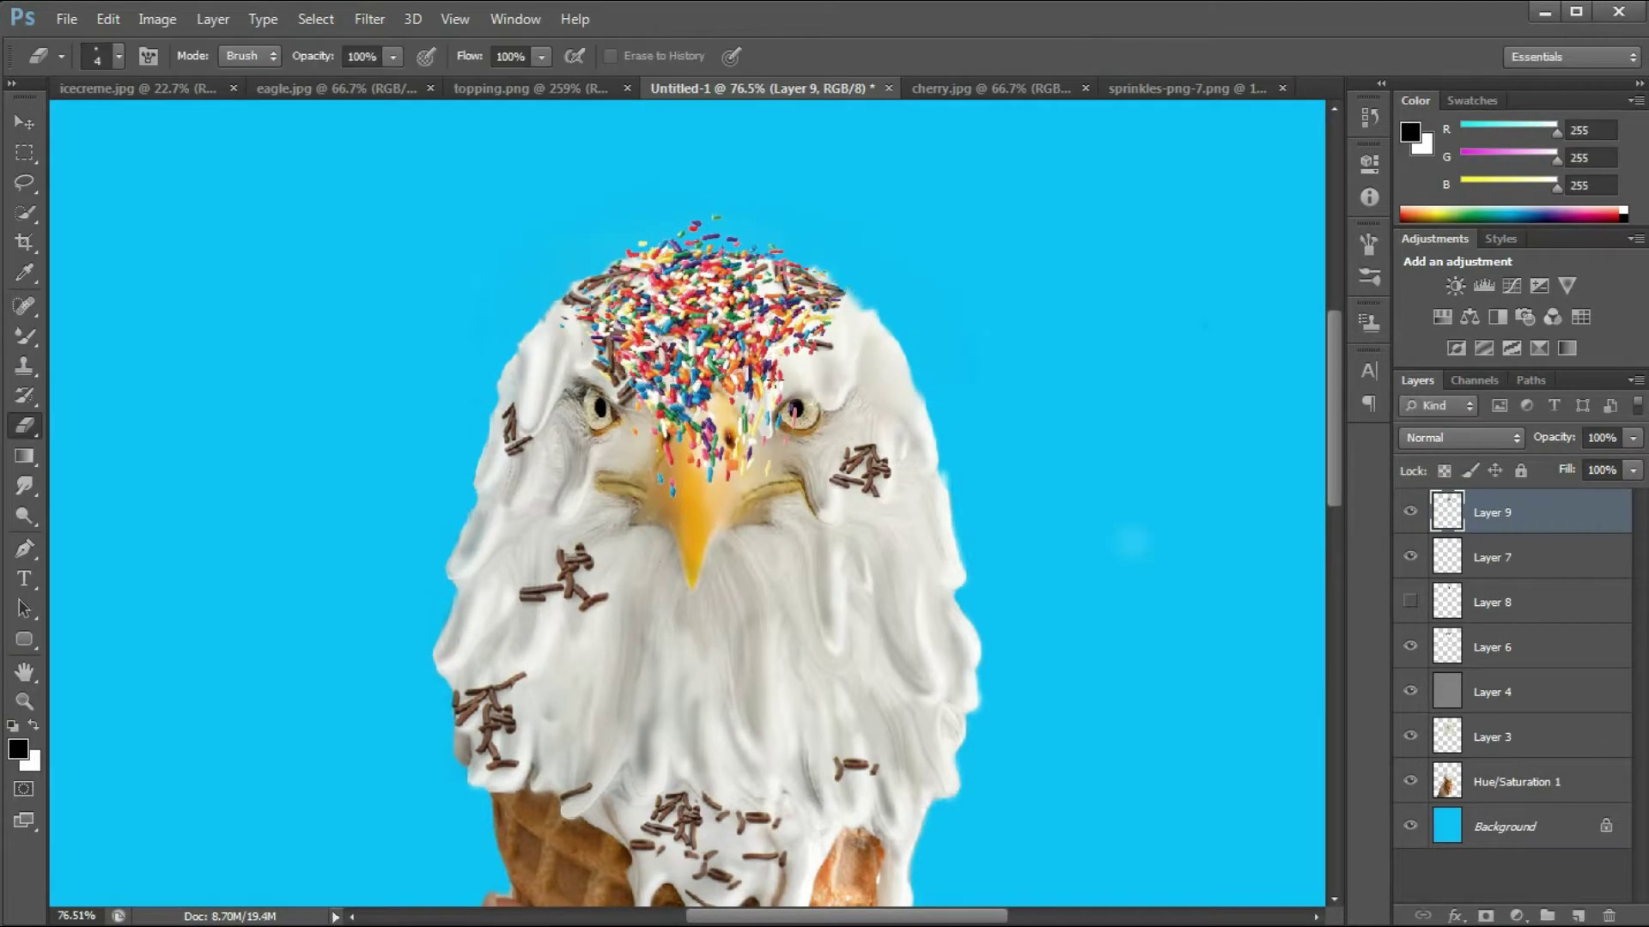
# Step: Erase the coloured sprinkles on Layer 9 that overlap the beak or overhang the blue background above the head
pyautogui.scroll(3, 681, 319)
pyautogui.moveTo(665, 498); pyautogui.dragTo(666, 571)
pyautogui.moveTo(740, 256); pyautogui.dragTo(836, 247)
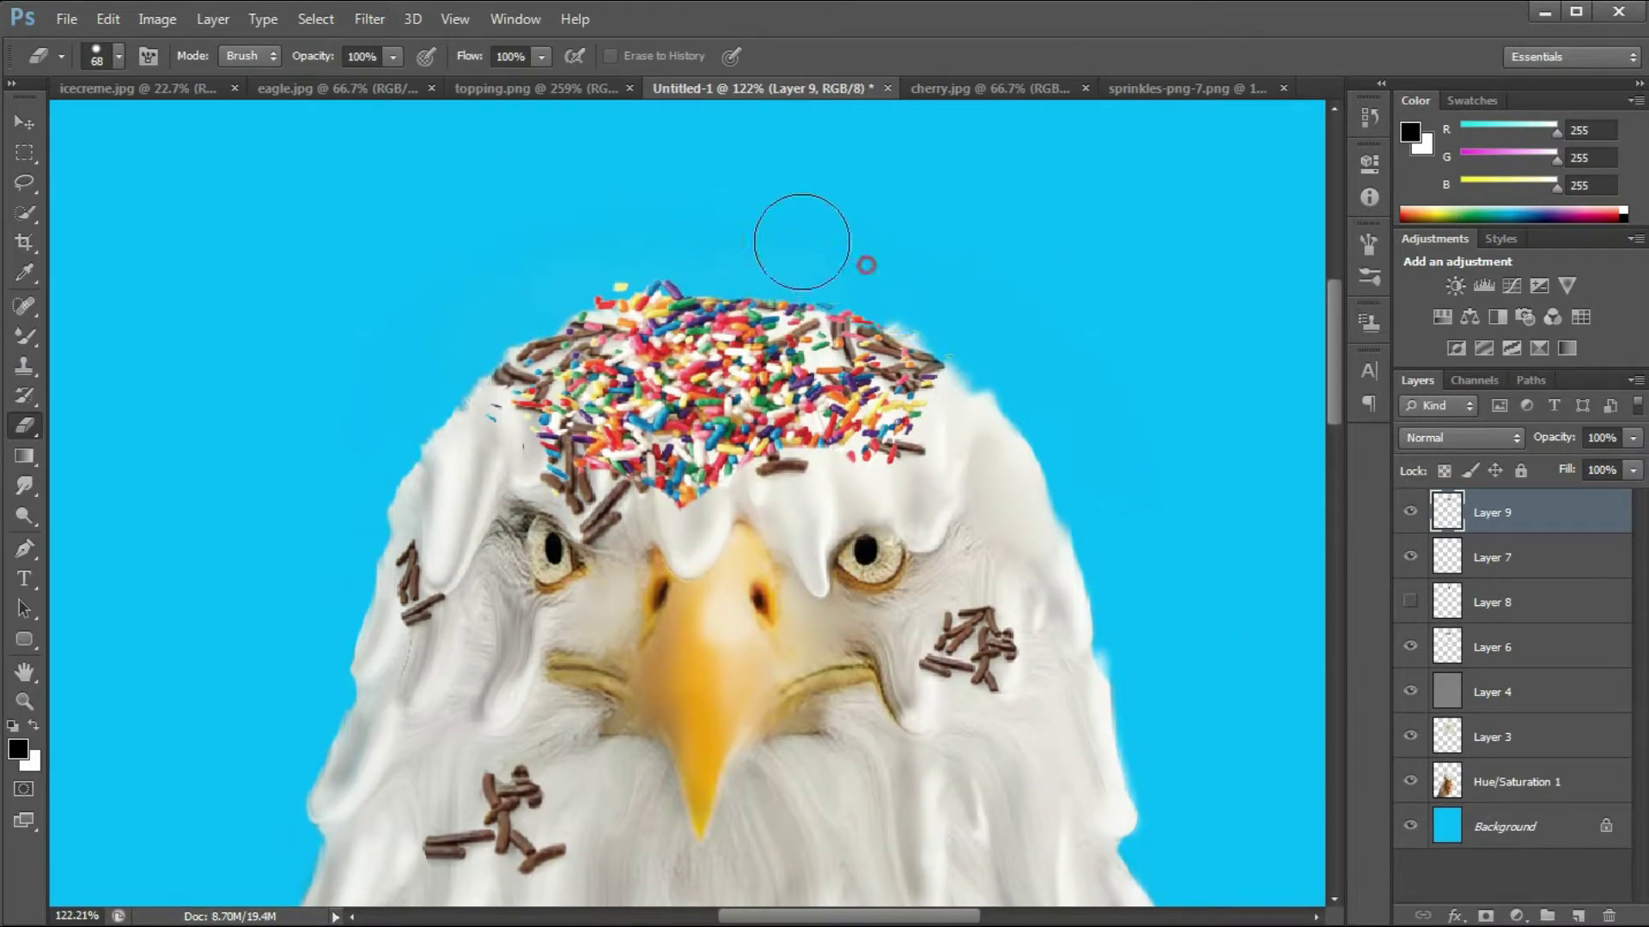
pyautogui.click(589, 267)
pyautogui.scroll(-4, 738, 296)
pyautogui.scroll(7, 749, 309)
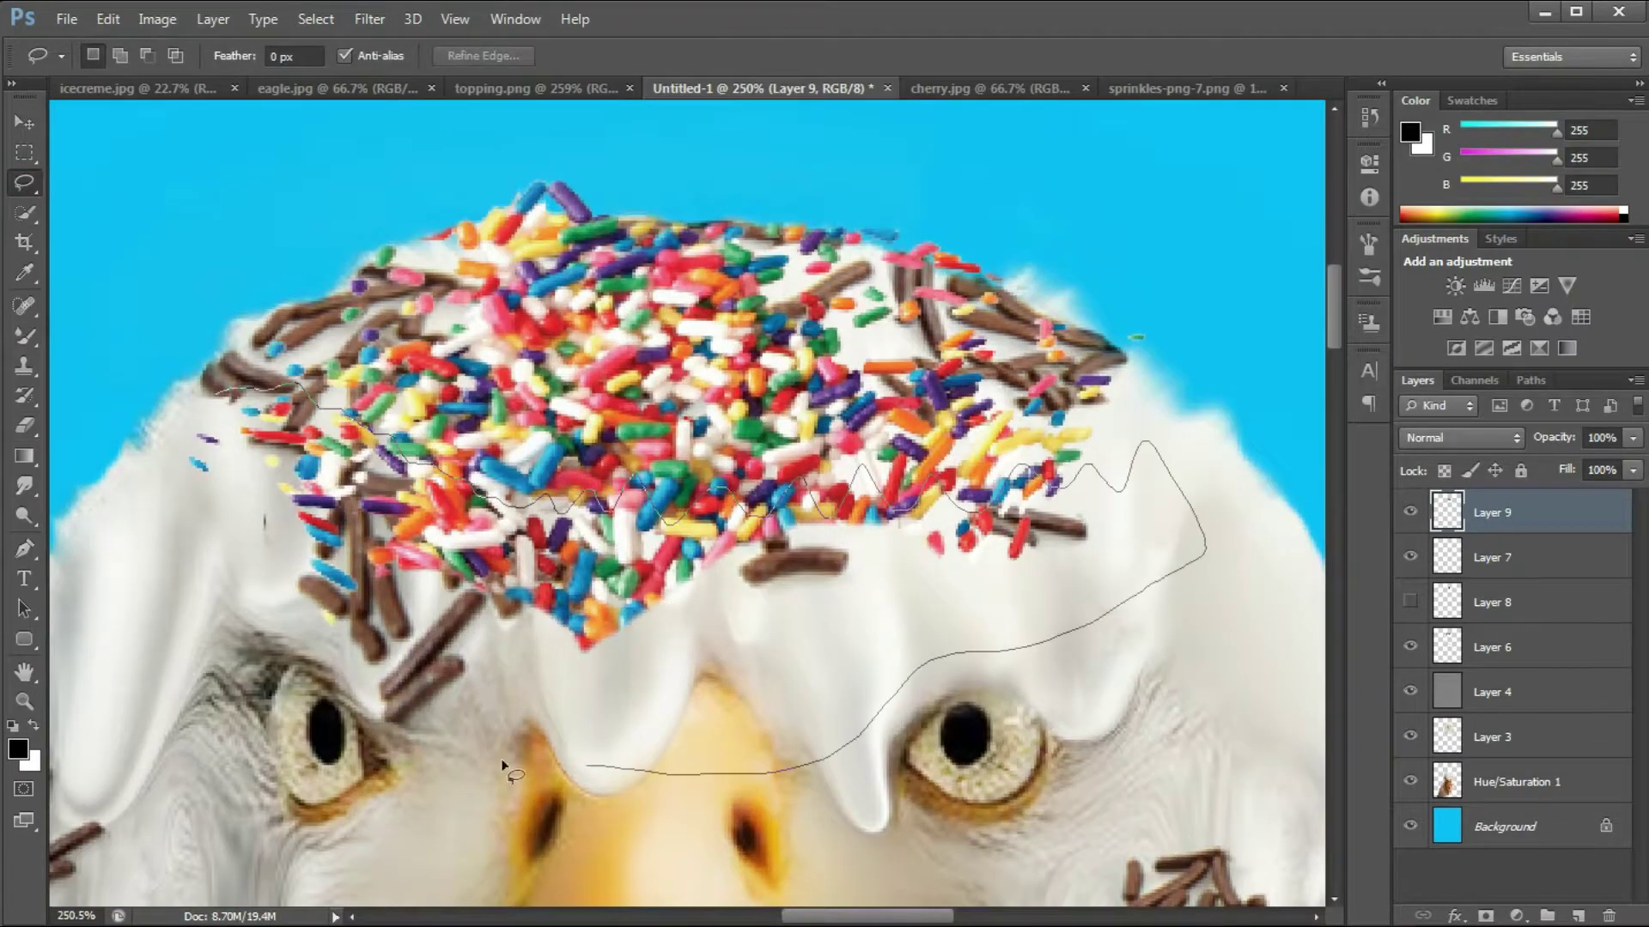
# Step: Outline the lower fringe of the coloured sprinkles with a jagged lasso selection and delete it from Layer 9
pyautogui.moveTo(596, 771); pyautogui.dragTo(216, 396)
pyautogui.press('Delete')
pyautogui.hotkey('ctrl', 'd')
pyautogui.scroll(-8, 598, 462)
pyautogui.scroll(2, 605, 541)
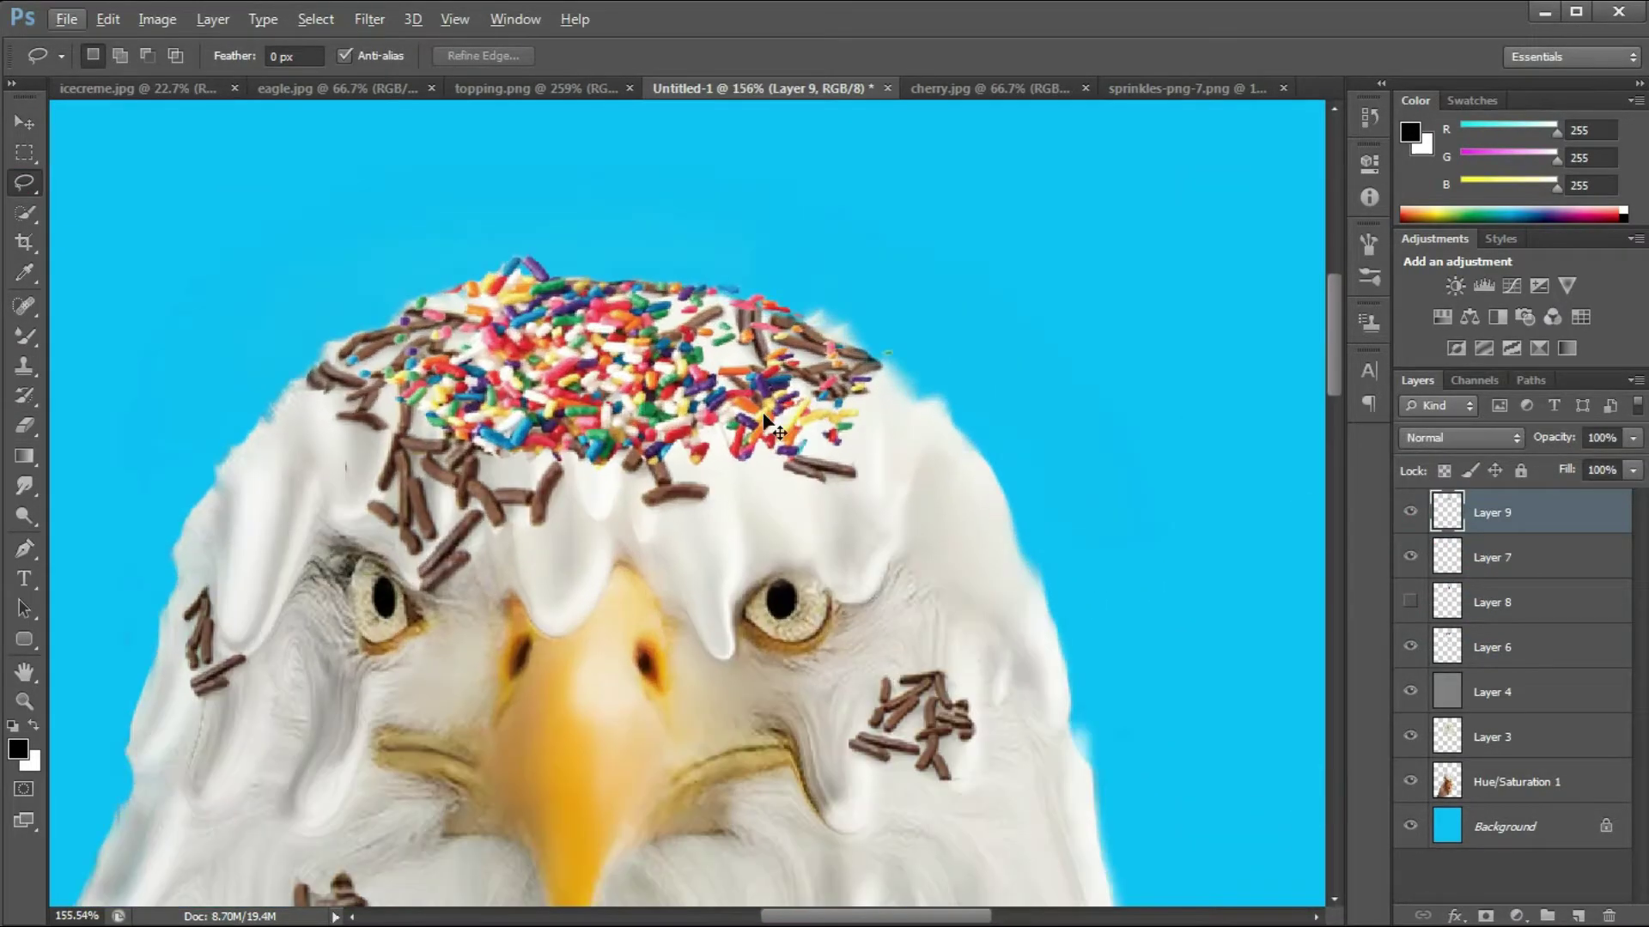
pyautogui.hotkey('ctrl', 't')
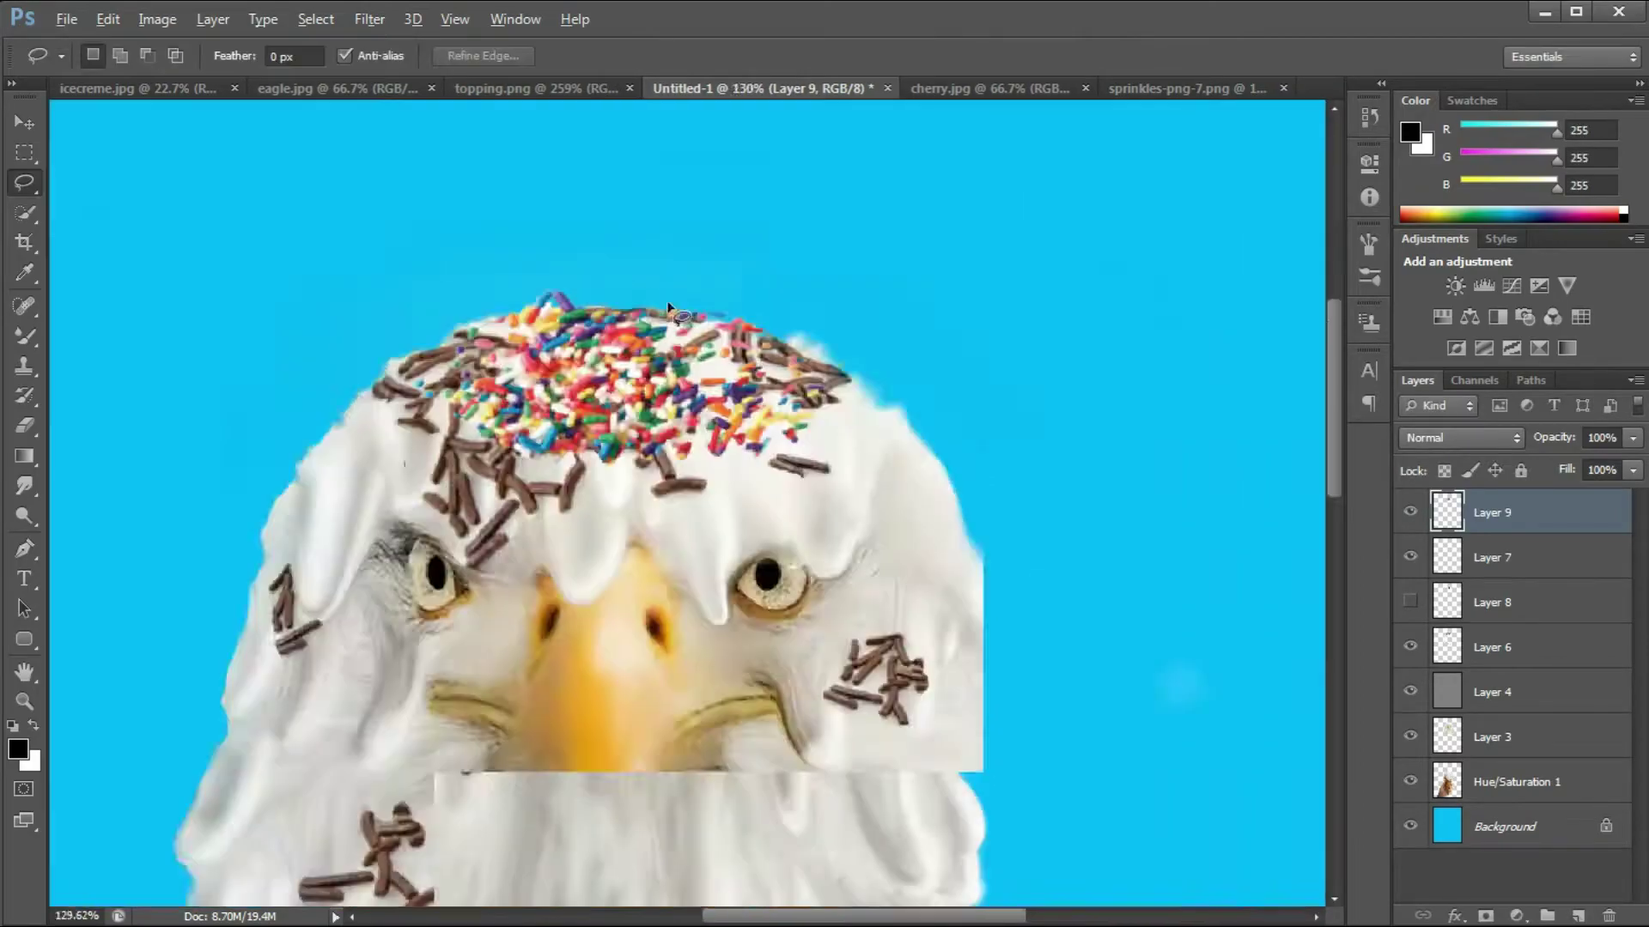
# Step: Give Layer 9's coloured sprinkles a 75% Multiply drop shadow with 0 px distance and separate the shadow onto its own layer
pyautogui.scroll(5, 670, 305)
pyautogui.doubleClick(1556, 515)
pyautogui.click(948, 575)
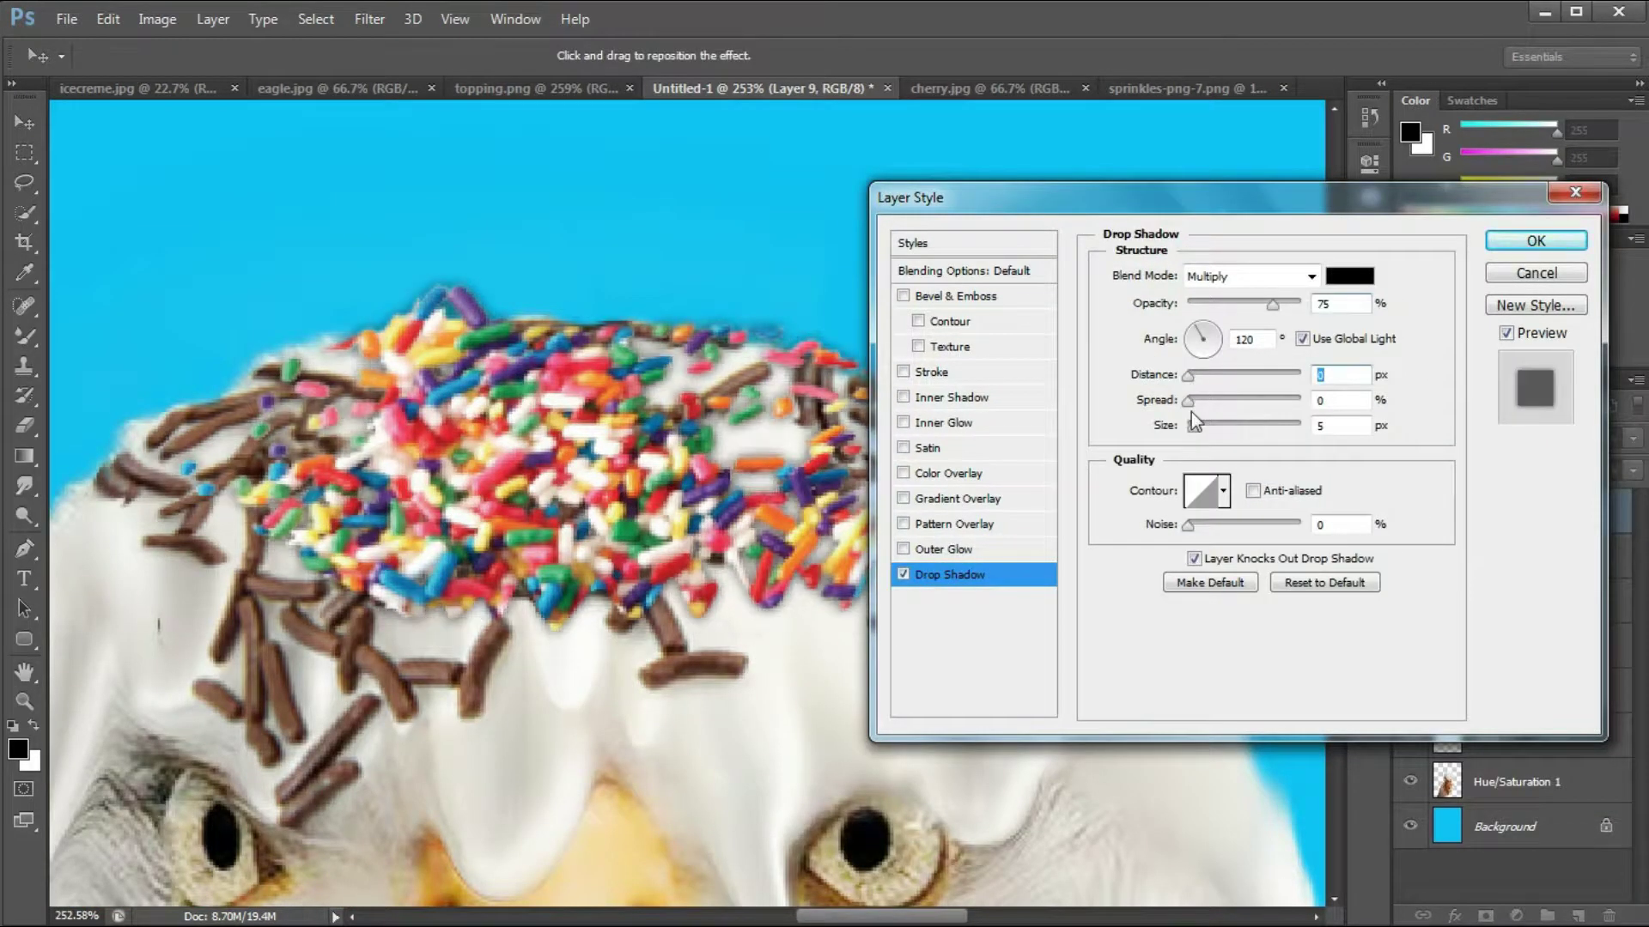
pyautogui.click(1535, 242)
pyautogui.rightClick(1606, 471)
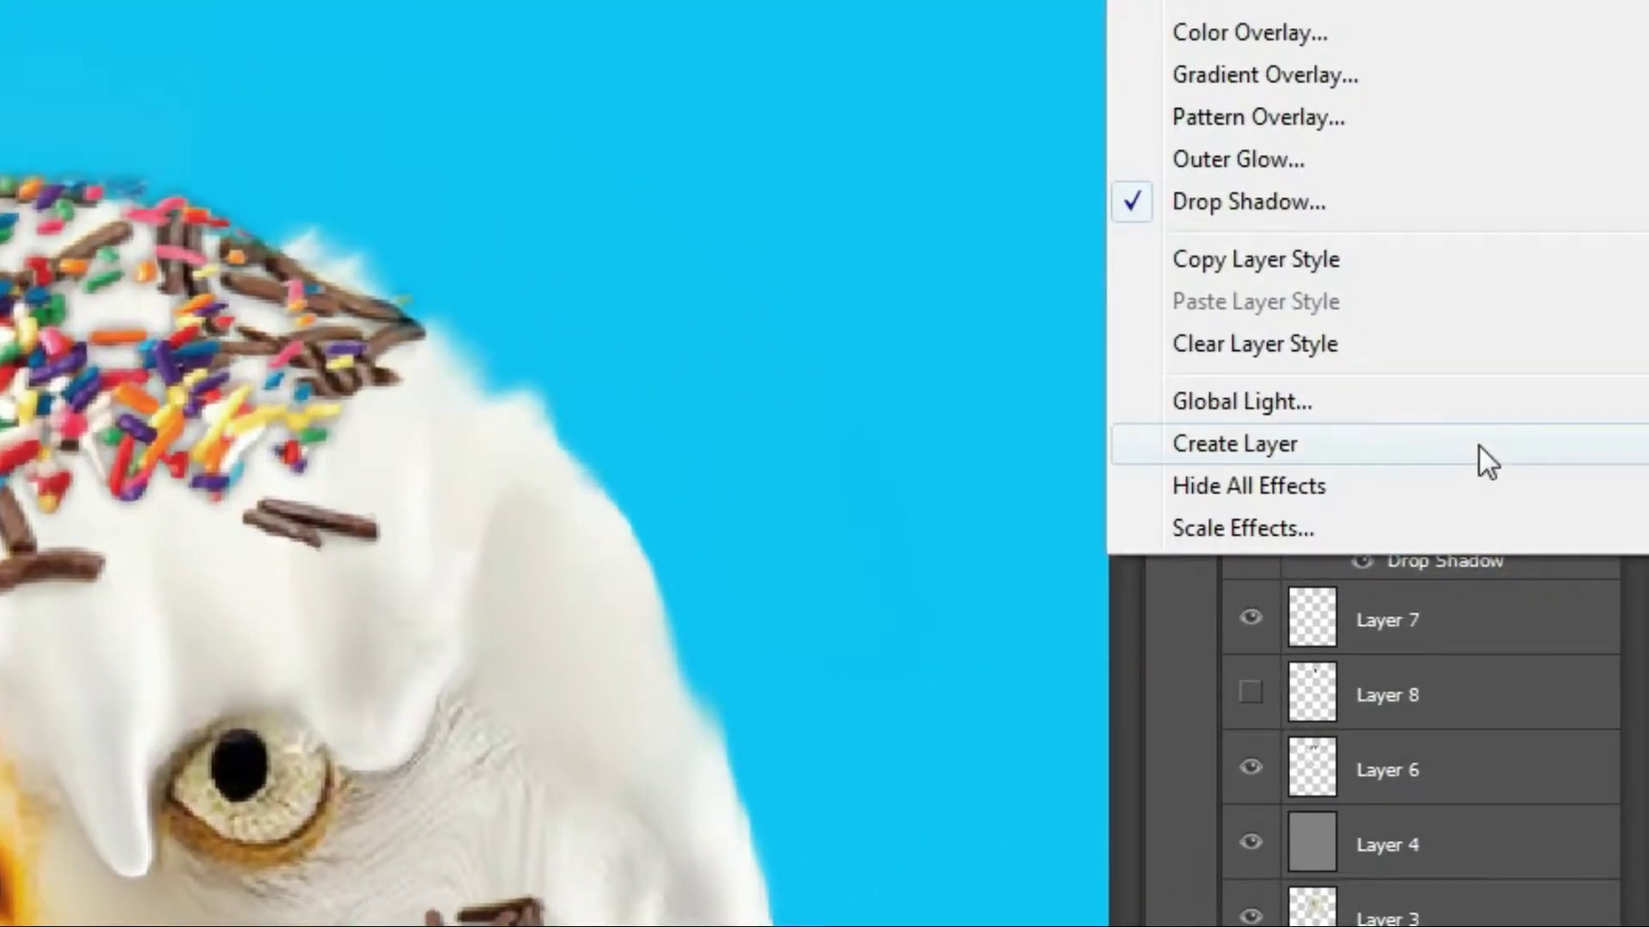
pyautogui.click(1546, 458)
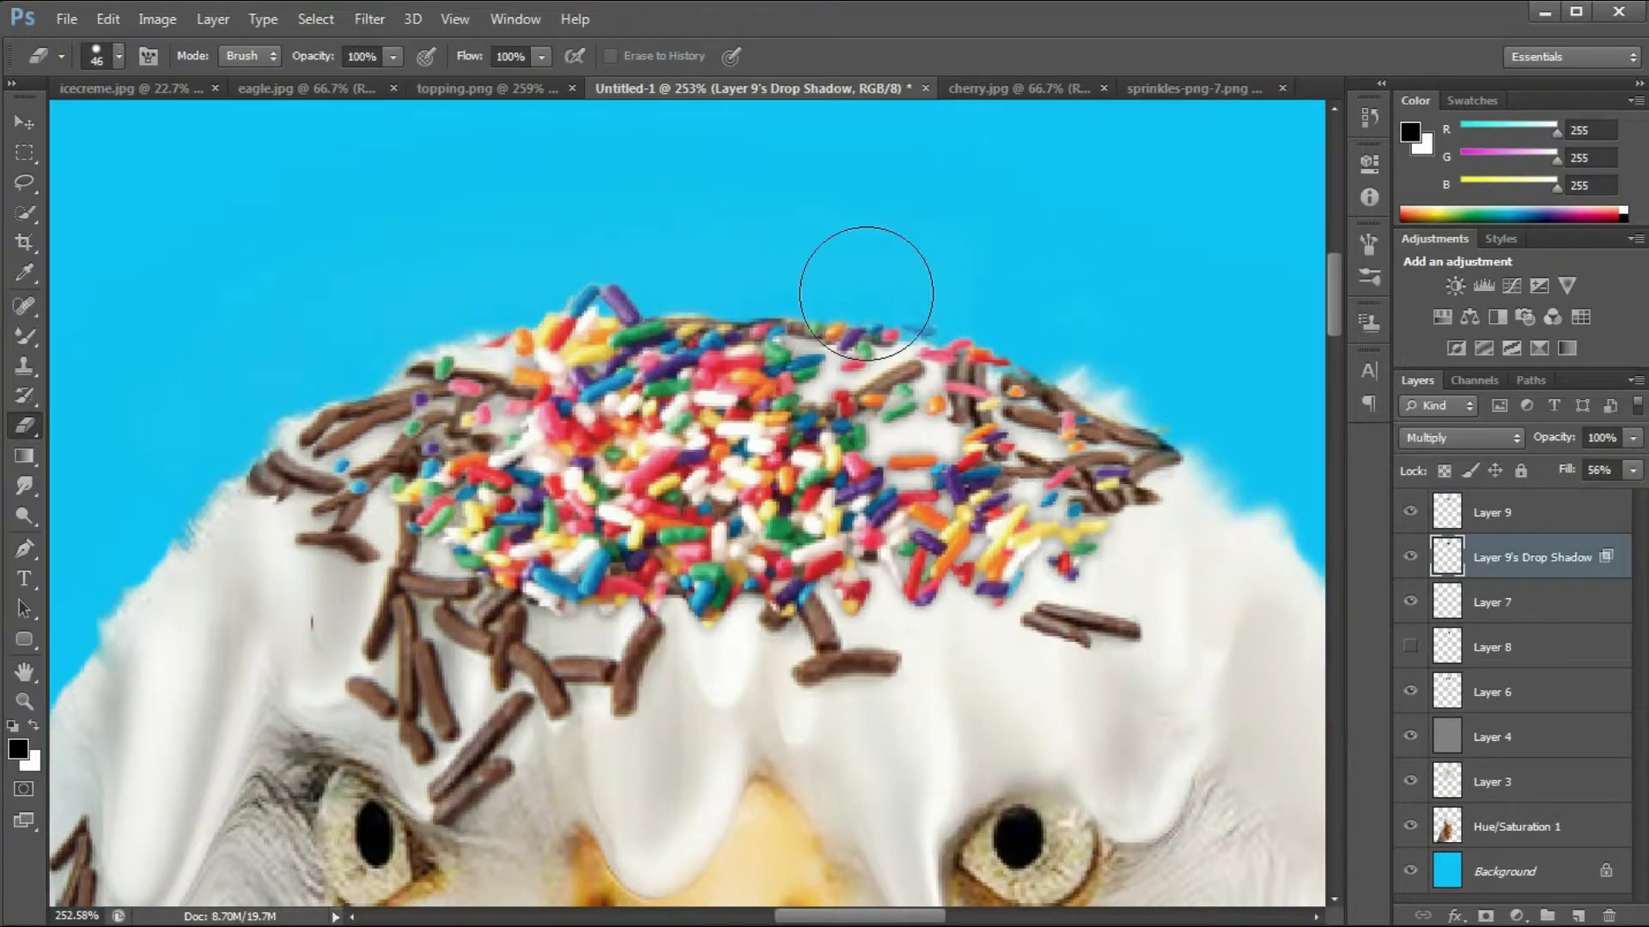
pyautogui.scroll(3, 559, 383)
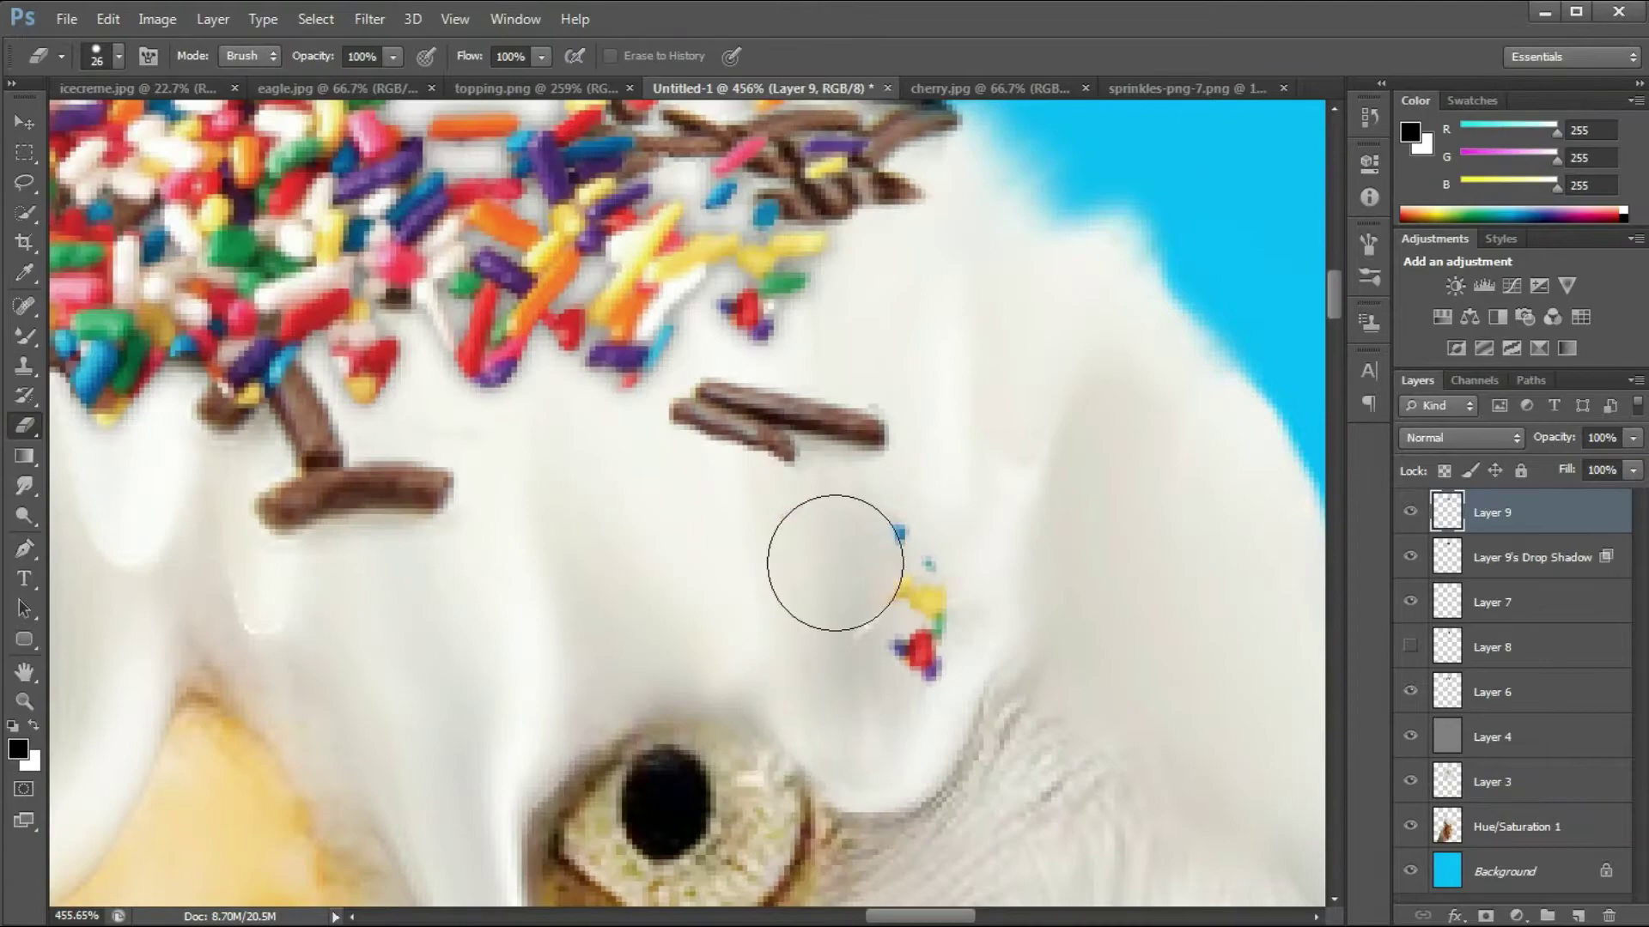
pyautogui.scroll(4, 964, 534)
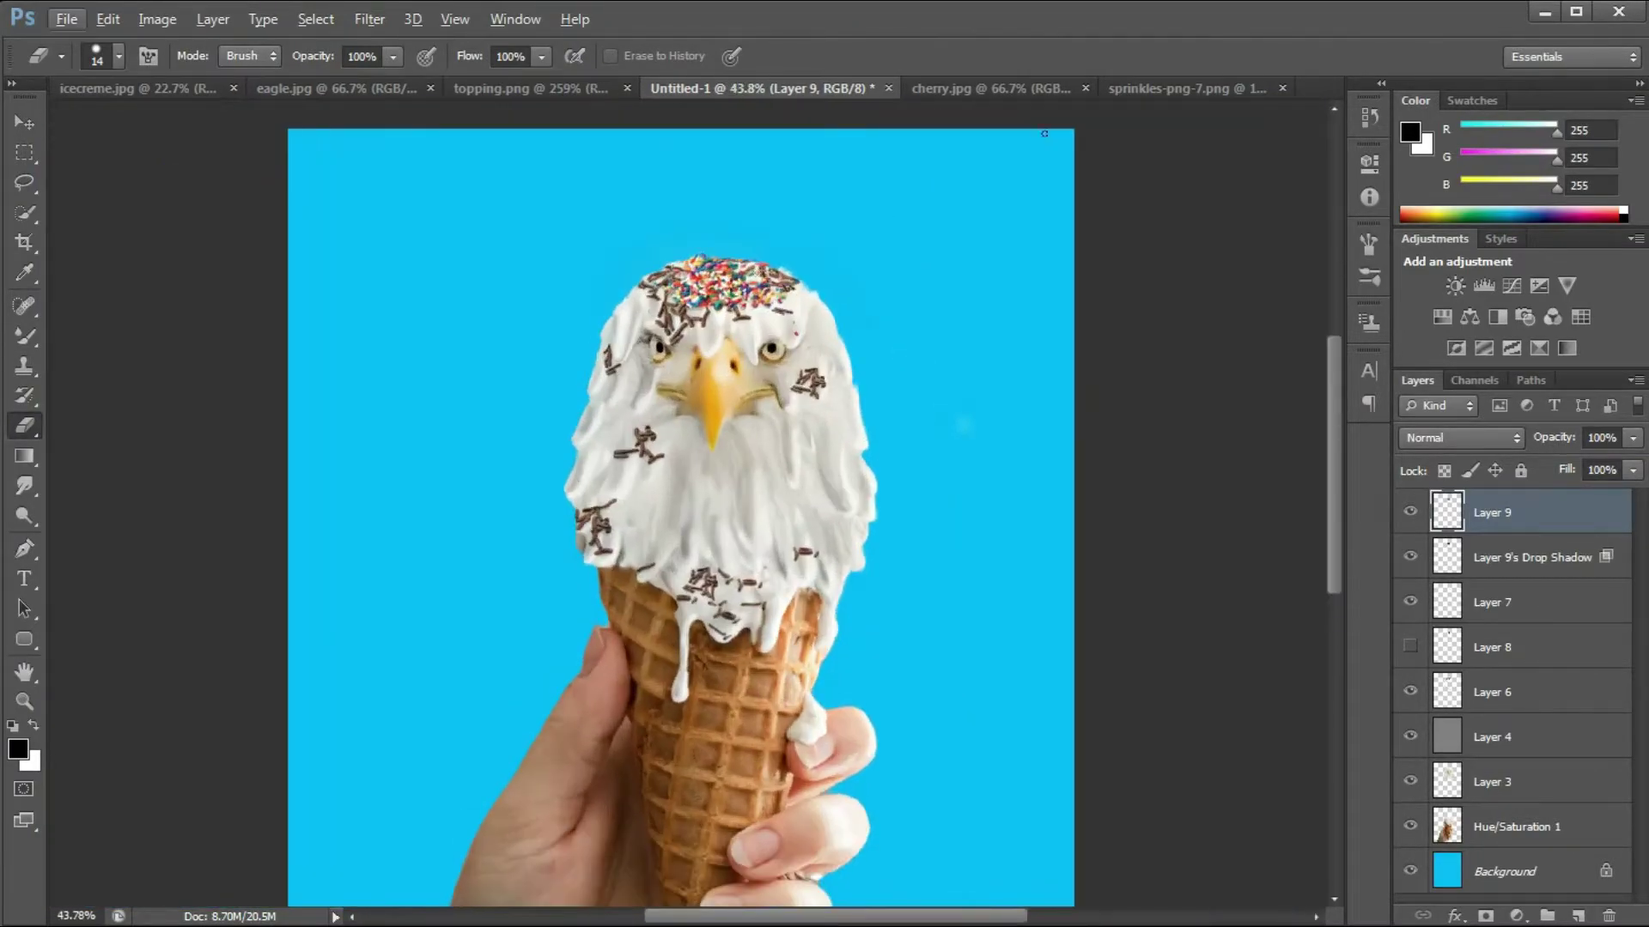
# Step: Place the candy balls as Layer 10 below the beak, scale them to about 143.6% and hide their white background with Blend If at 248
pyautogui.click(533, 88)
pyautogui.click(693, 87)
pyautogui.click(792, 93)
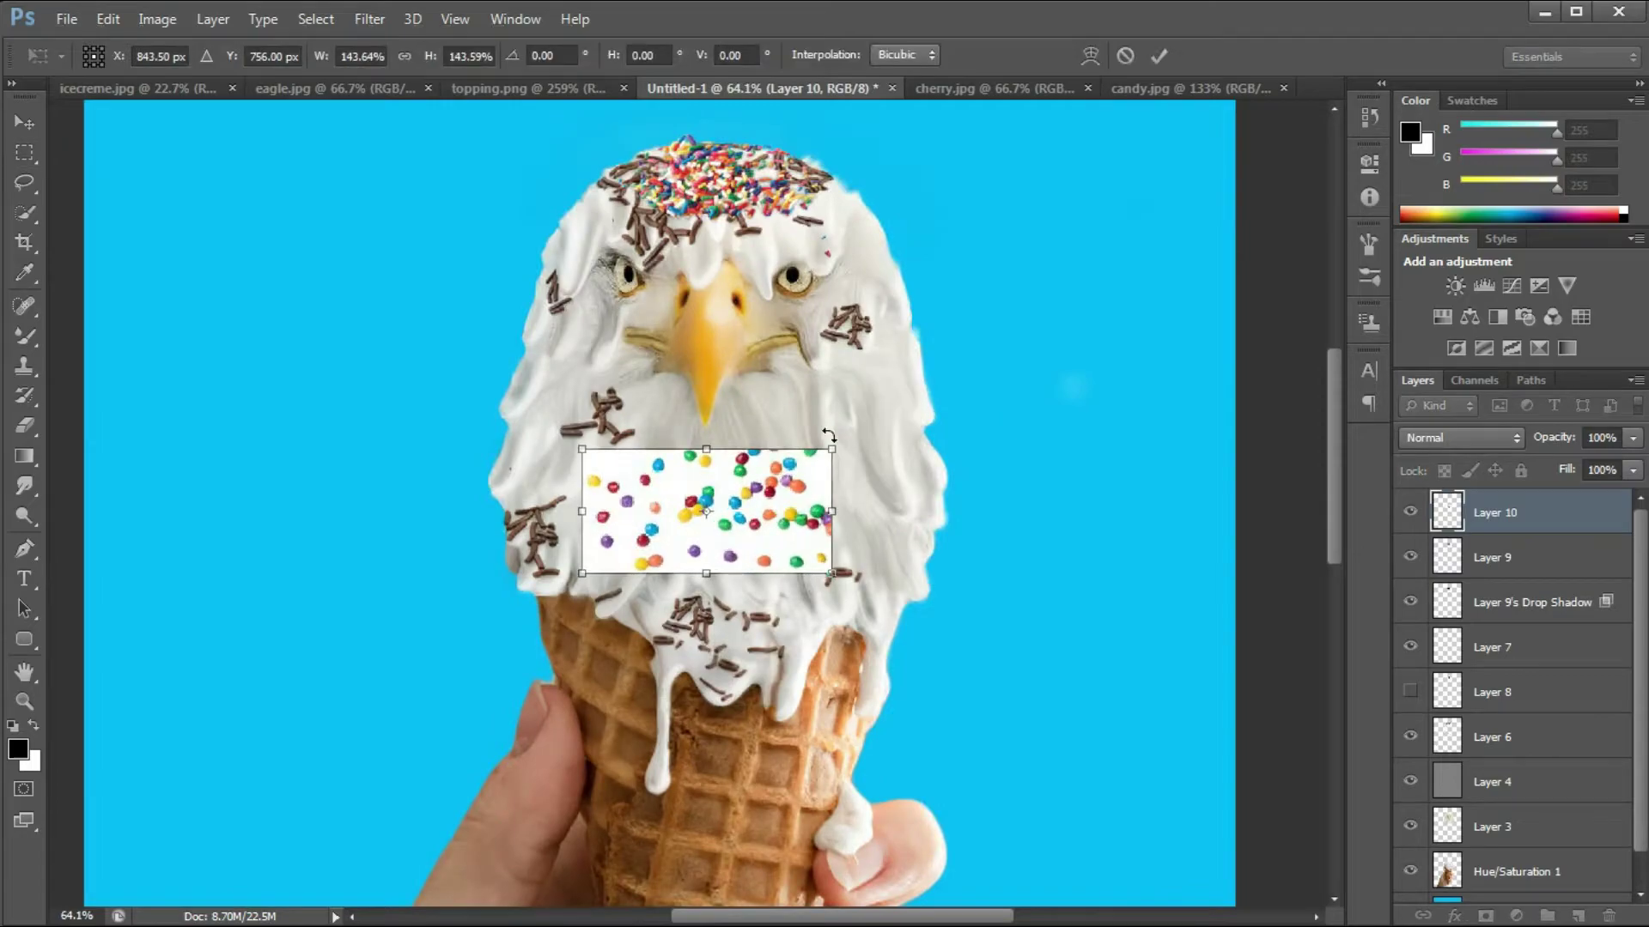
pyautogui.press('Return')
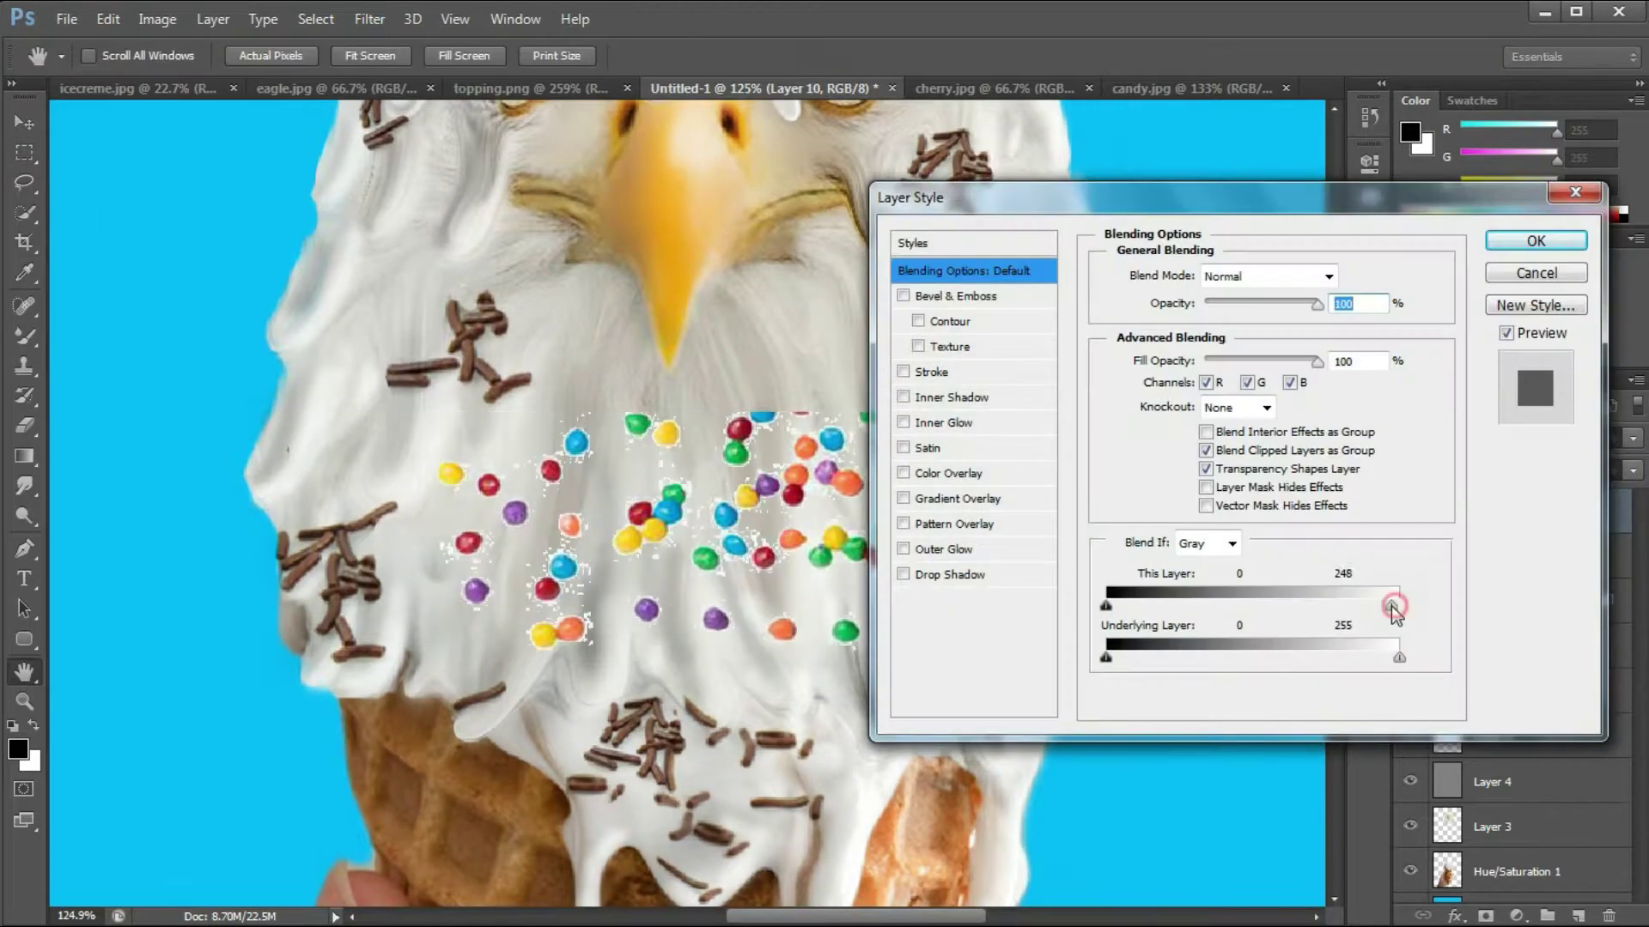
pyautogui.click(1575, 243)
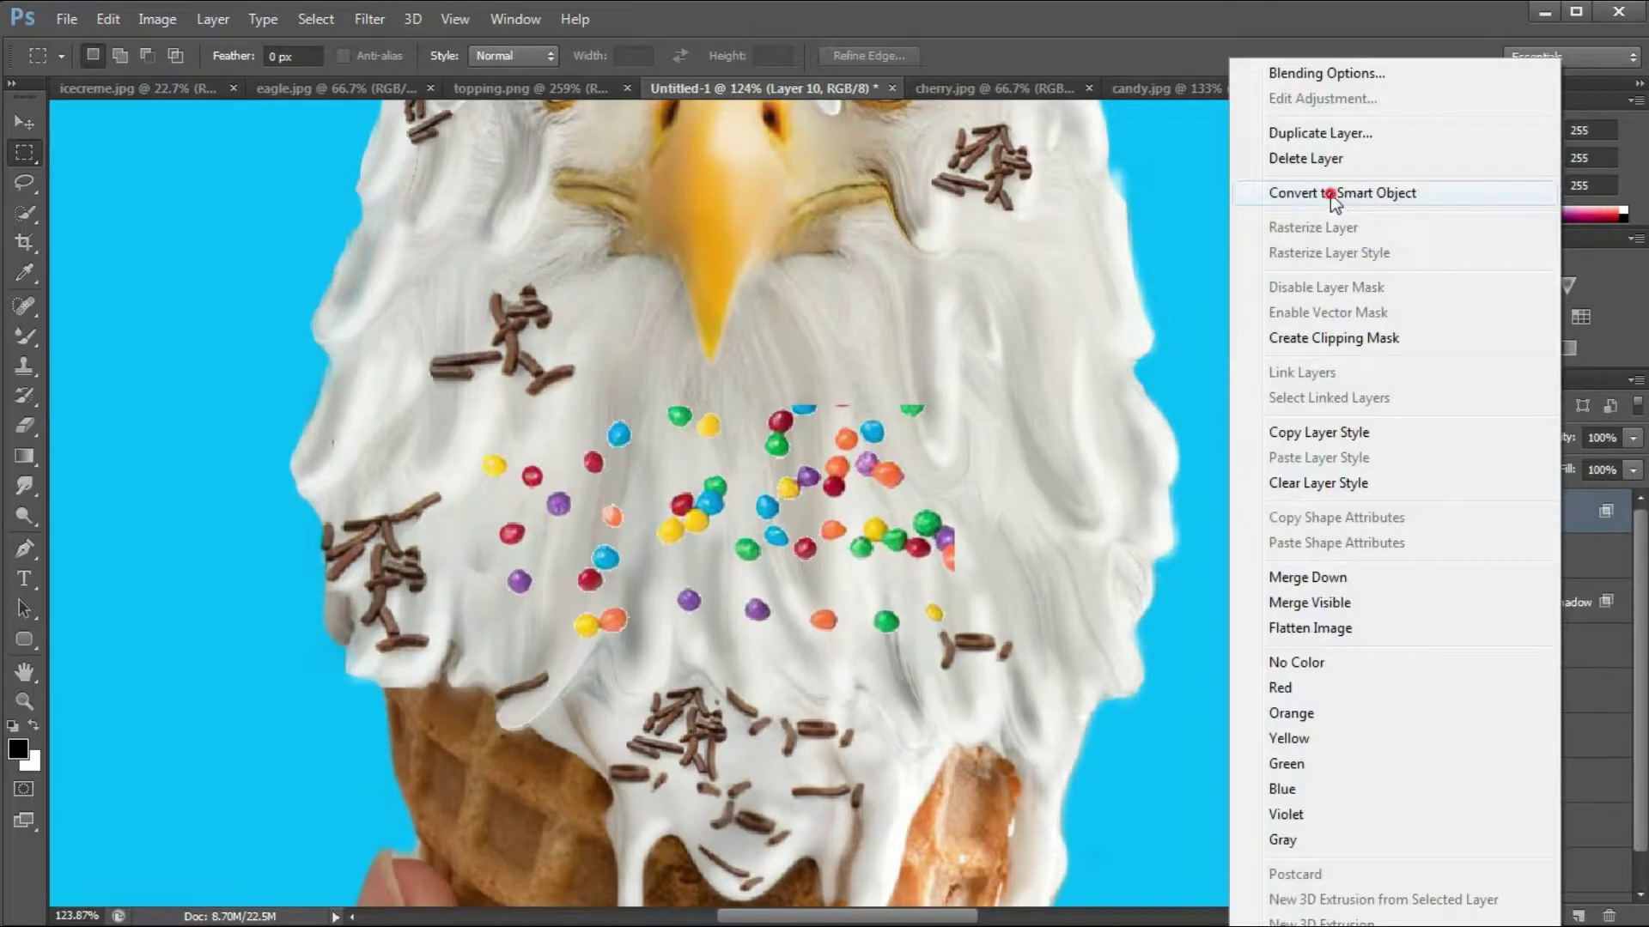
# Step: Convert Layer 10 to a smart object, load and modify a selection of the candy balls, and mask the layer with it
pyautogui.keyDown('ctrl'); pyautogui.click(1449, 515); pyautogui.keyUp('ctrl')
pyautogui.click(313, 19)
pyautogui.moveTo(344, 301)
pyautogui.click(593, 358)
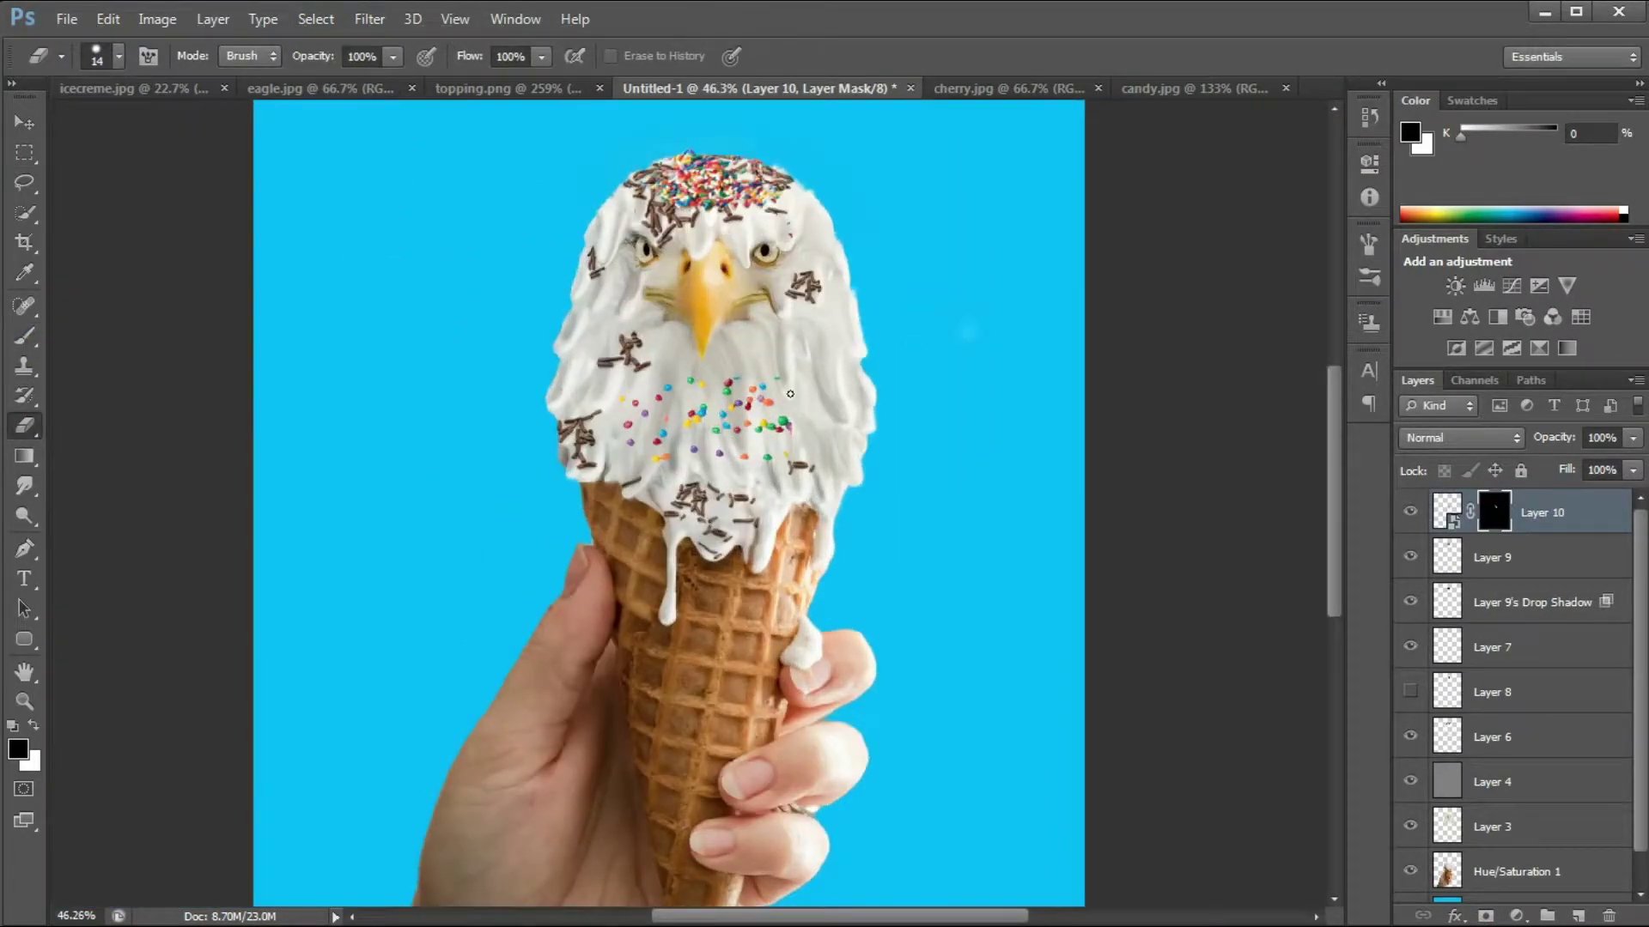
# Step: Scatter the candy balls on Layer 10 over the eagle's melted feathers by lassoing and repositioning small groups of them
pyautogui.scroll(20, 785, 379)
pyautogui.click(1447, 512)
pyautogui.scroll(3, 661, 429)
pyautogui.scroll(-5, 669, 455)
pyautogui.scroll(-5, 860, 389)
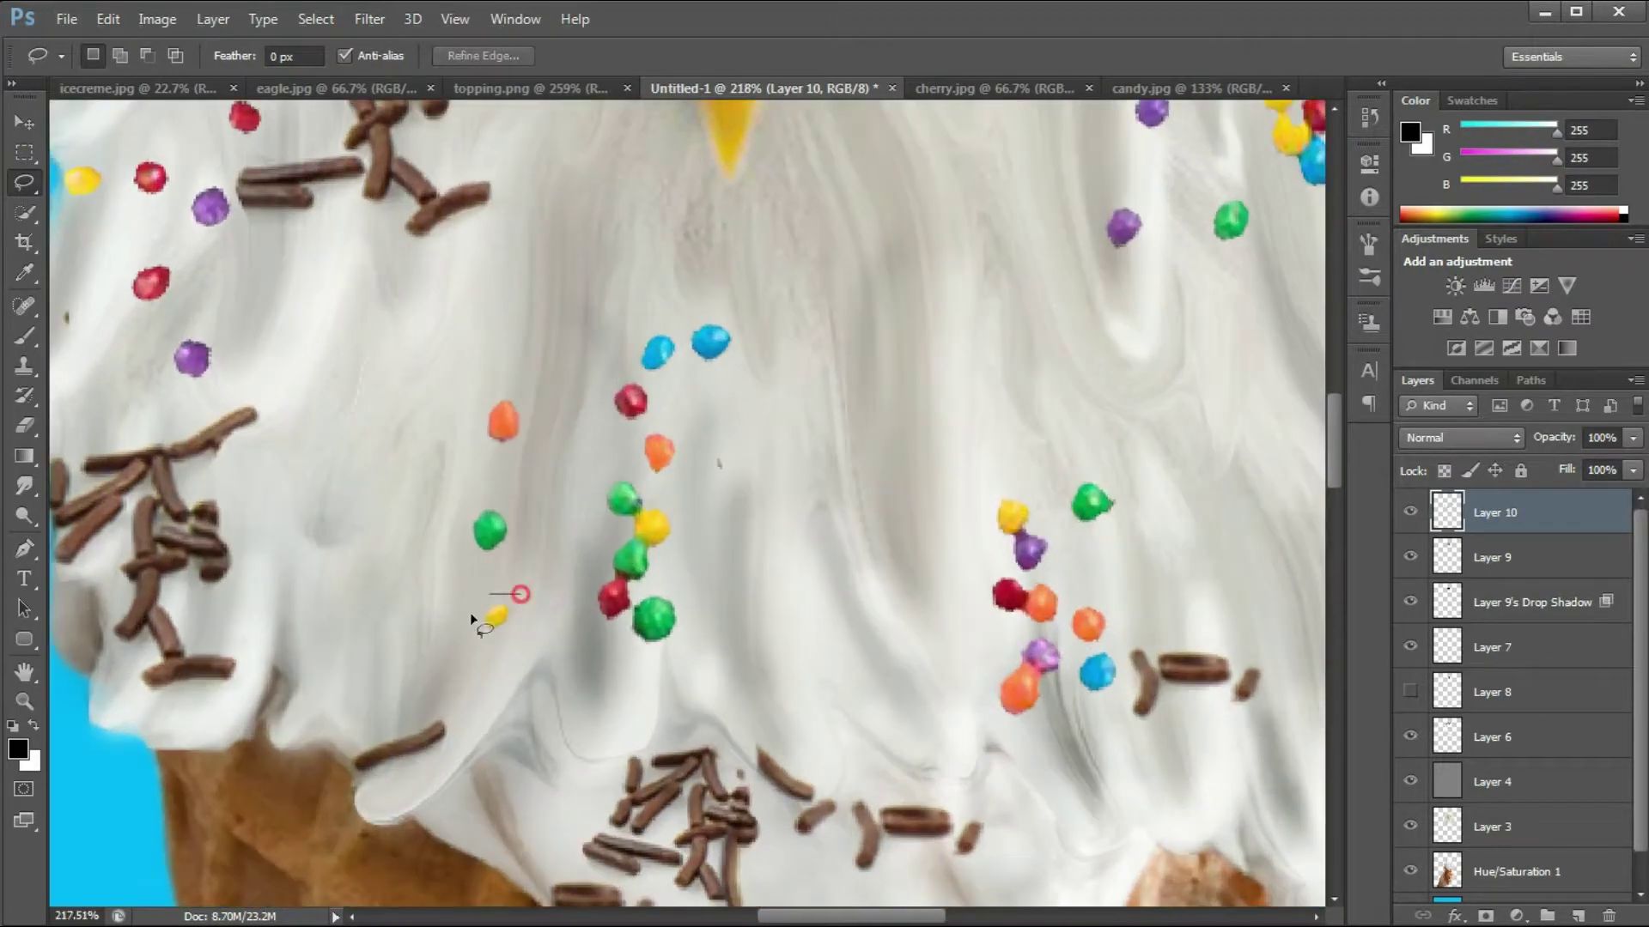
pyautogui.moveTo(878, 537); pyautogui.dragTo(917, 643)
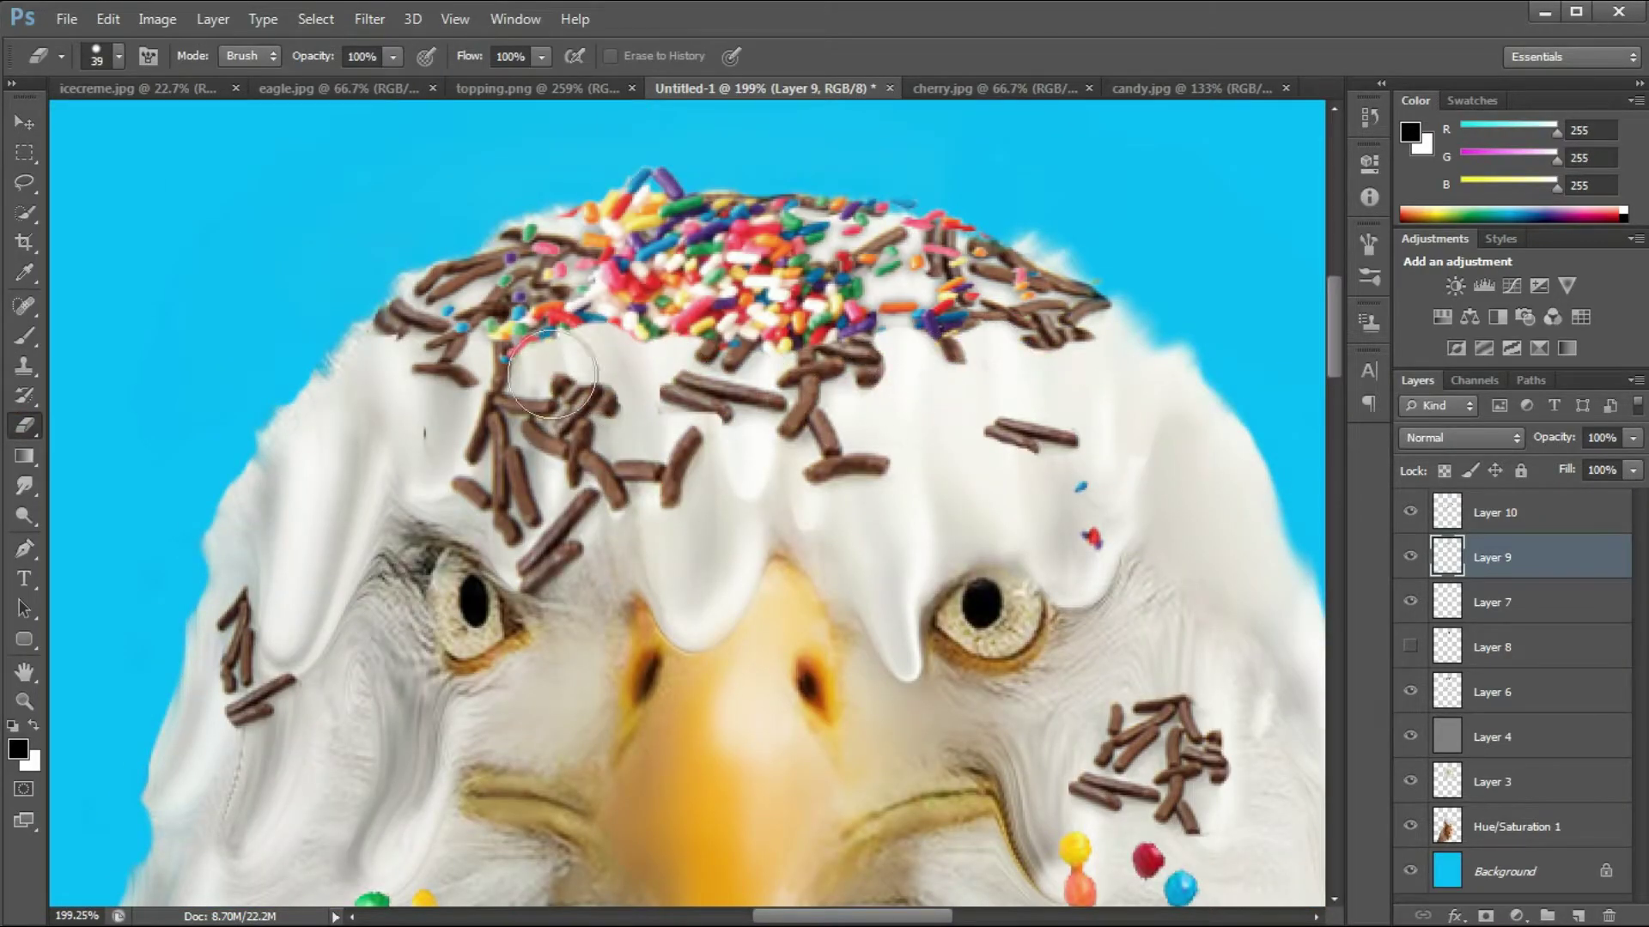
# Step: Erase the lower edge of the coloured sprinkles on Layer 9 above the forehead, reducing the eraser to 10 and 4 px for details
pyautogui.moveTo(553, 374); pyautogui.dragTo(526, 365)
pyautogui.scroll(6, 607, 429)
pyautogui.press('[')
pyautogui.press('[')
pyautogui.press('[')
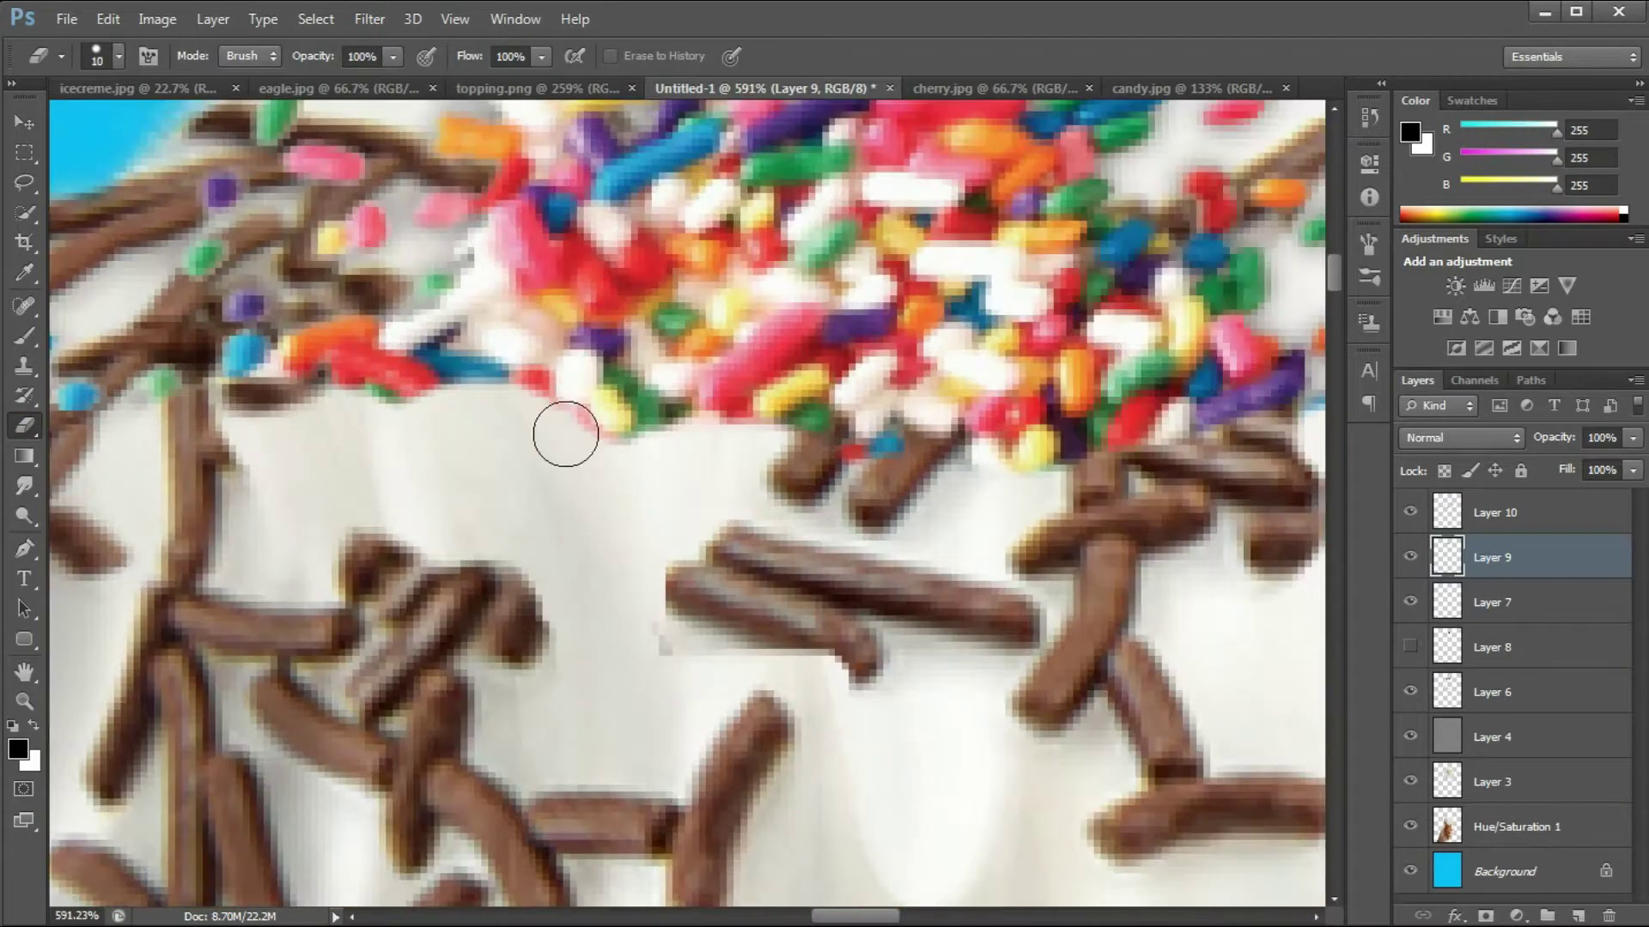
pyautogui.scroll(-2, 469, 410)
pyautogui.scroll(3, 889, 314)
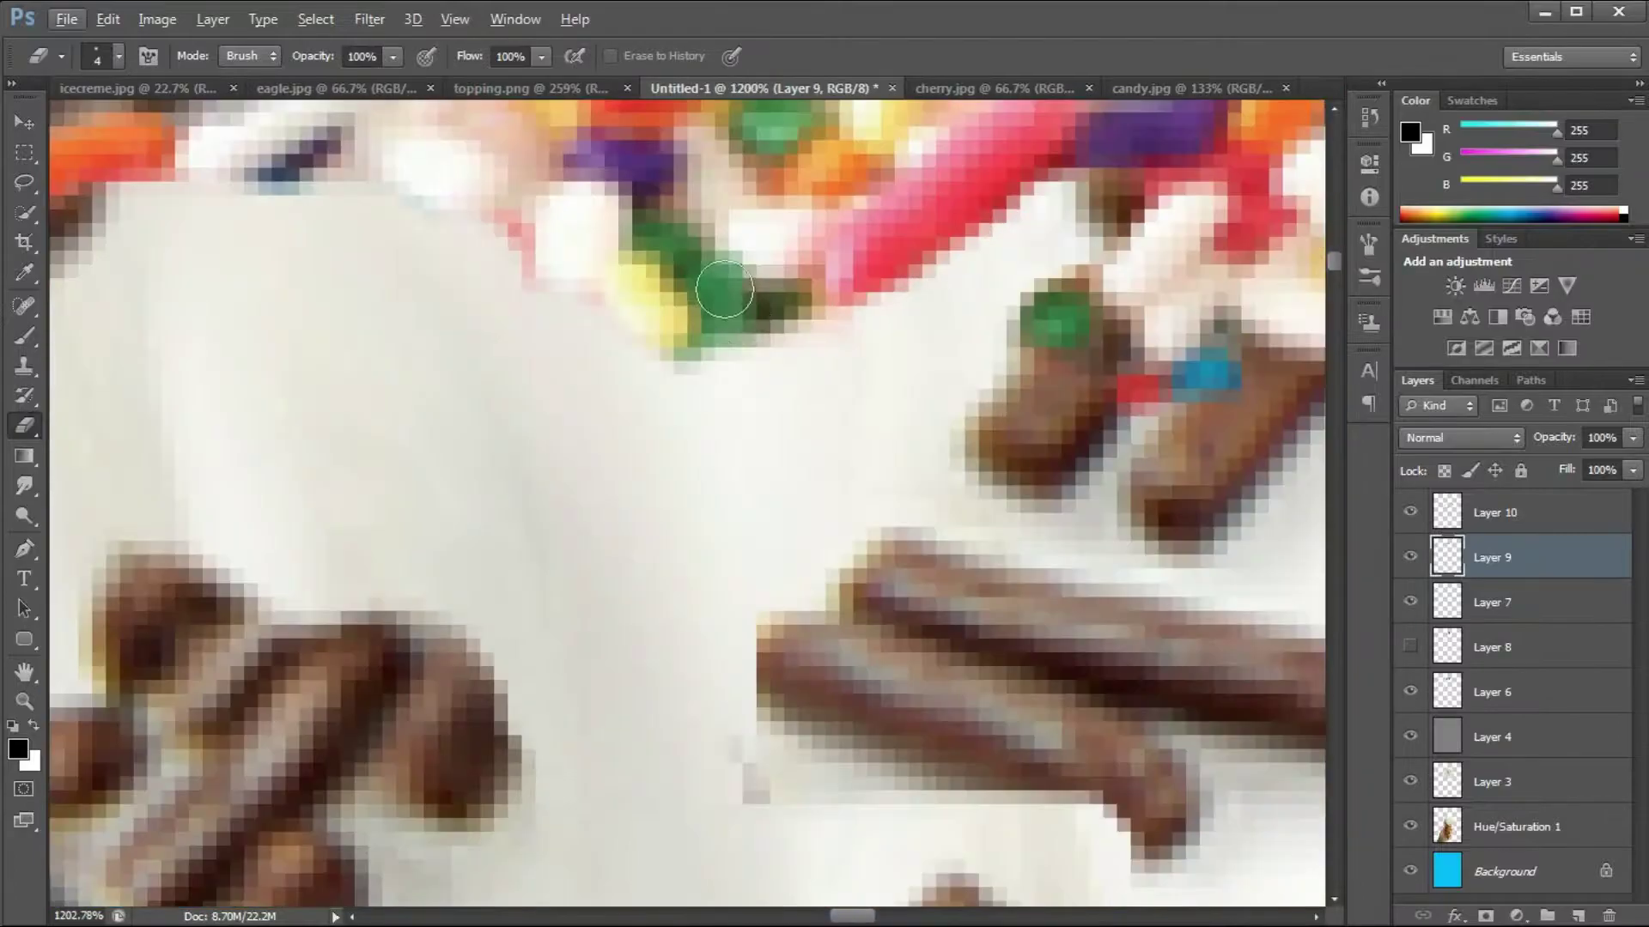
# Step: Clean up the coloured sprinkle fragments on Layer 9 around the chocolate sprinkles at the middle of the forehead
pyautogui.scroll(-9, 687, 395)
pyautogui.scroll(5, 687, 395)
pyautogui.moveTo(468, 483)
pyautogui.mouseDown()
pyautogui.moveTo(433, 502)
pyautogui.moveTo(365, 460)
pyautogui.mouseUp()
pyautogui.scroll(1, 518, 515)
pyautogui.moveTo(642, 562); pyautogui.dragTo(618, 577)
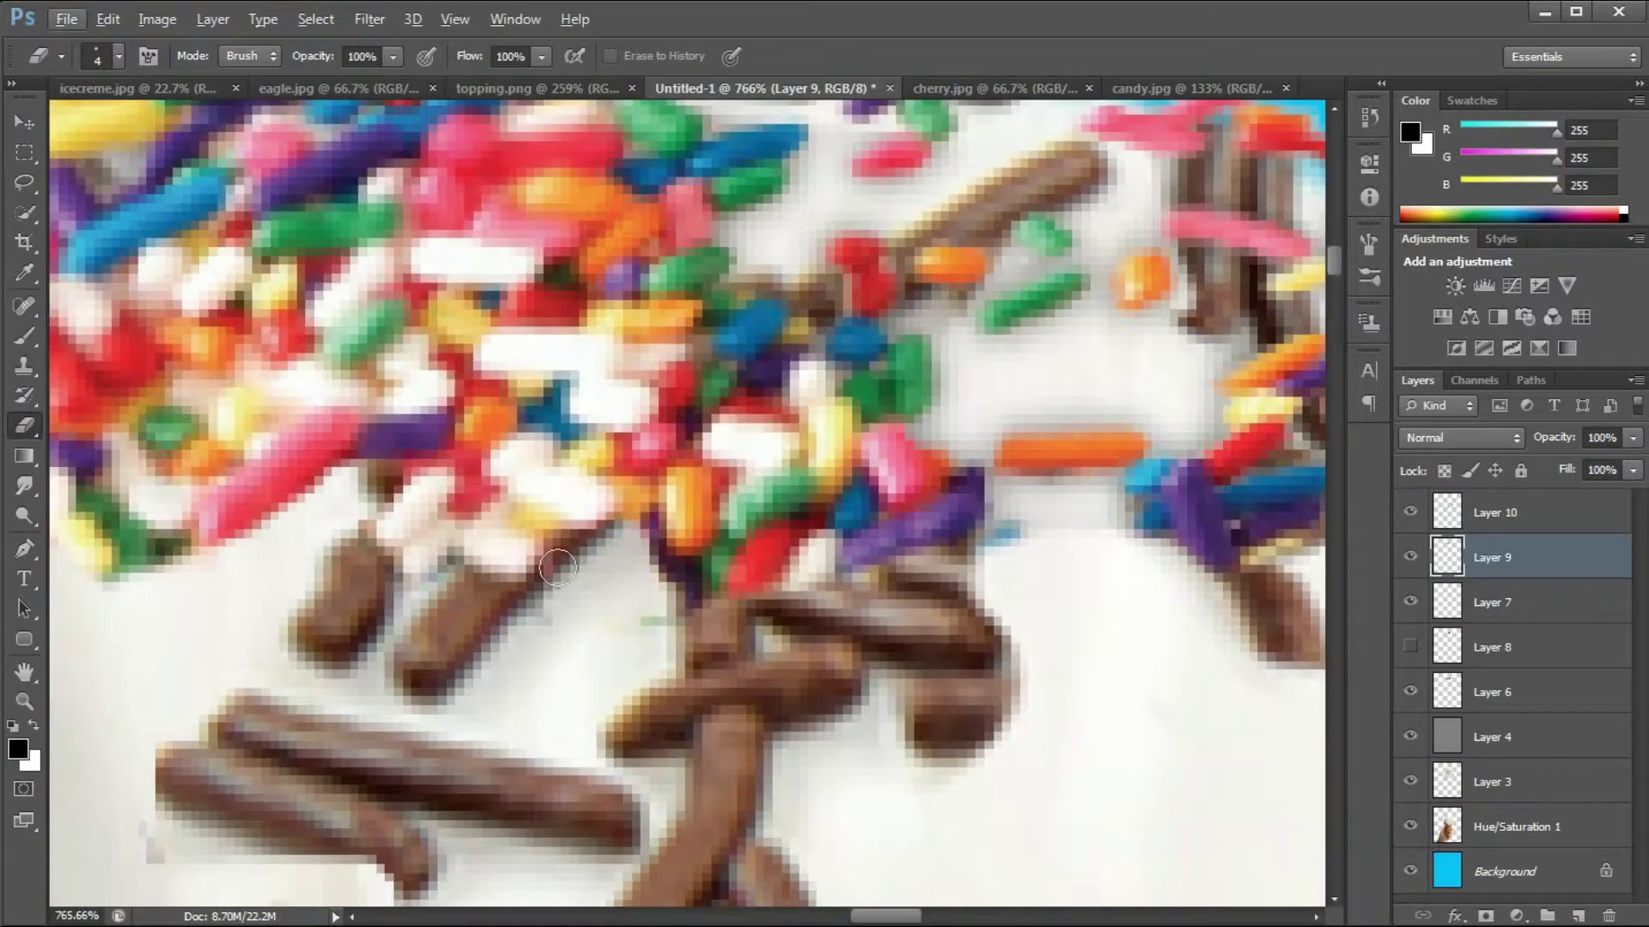
pyautogui.scroll(-8, 598, 563)
pyautogui.scroll(6, 379, 191)
pyautogui.scroll(-10, 729, 209)
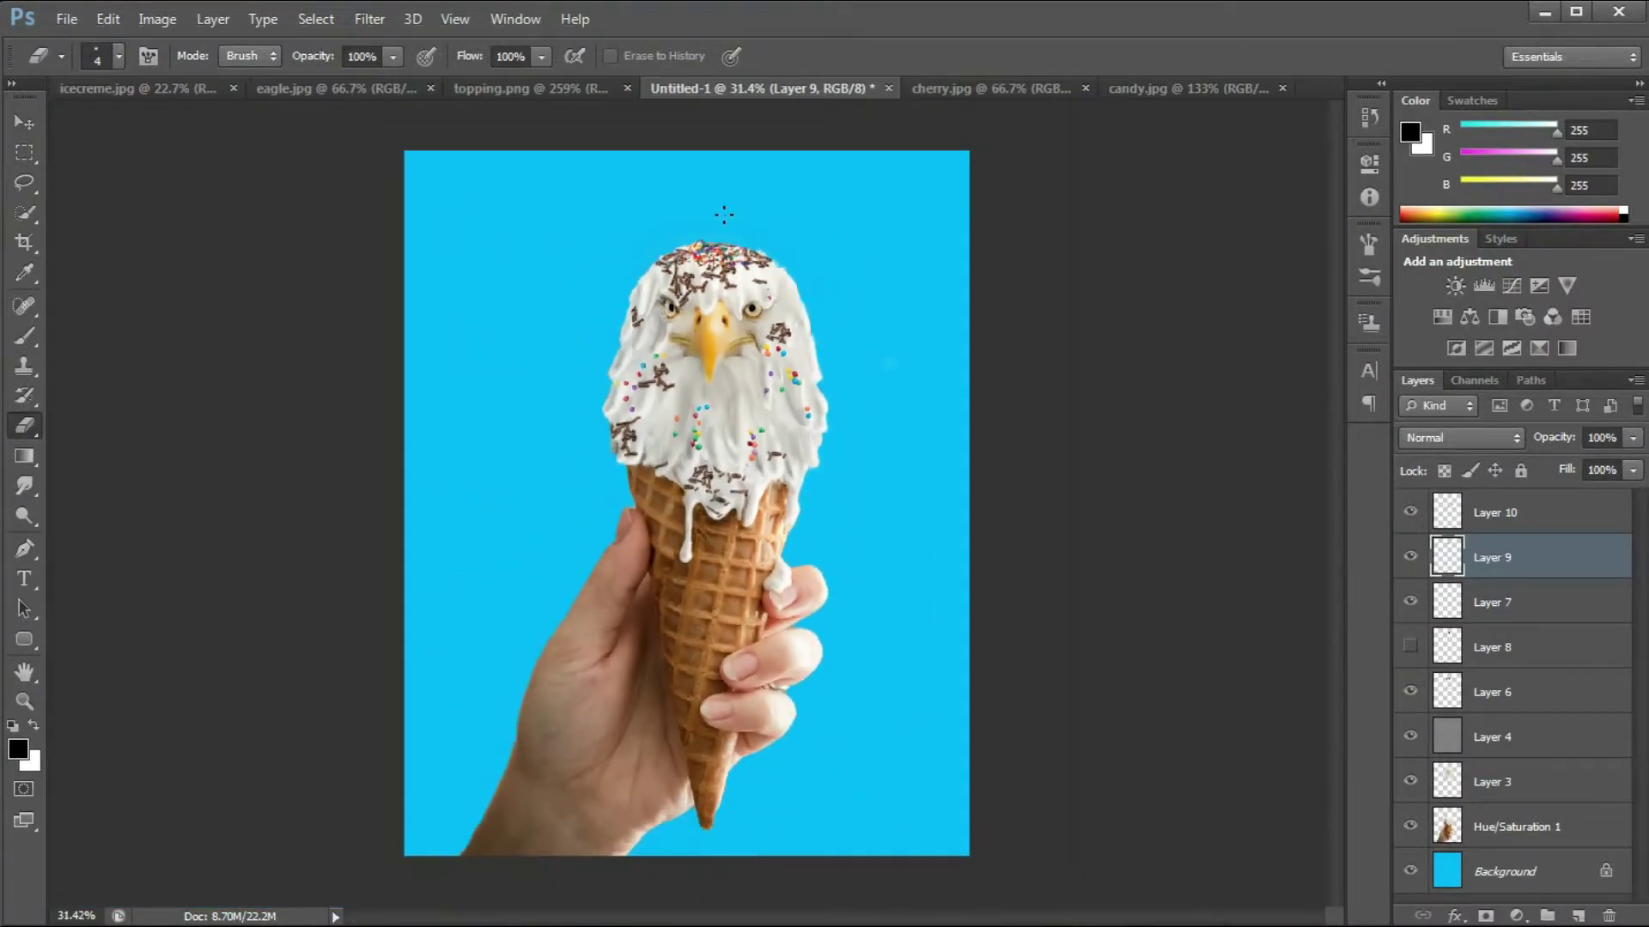
# Step: Select the cherry with its stem in cherry.jpg and place it as Layer 11 on top of the sprinkled head
pyautogui.click(990, 89)
pyautogui.click(24, 153)
pyautogui.click(312, 231)
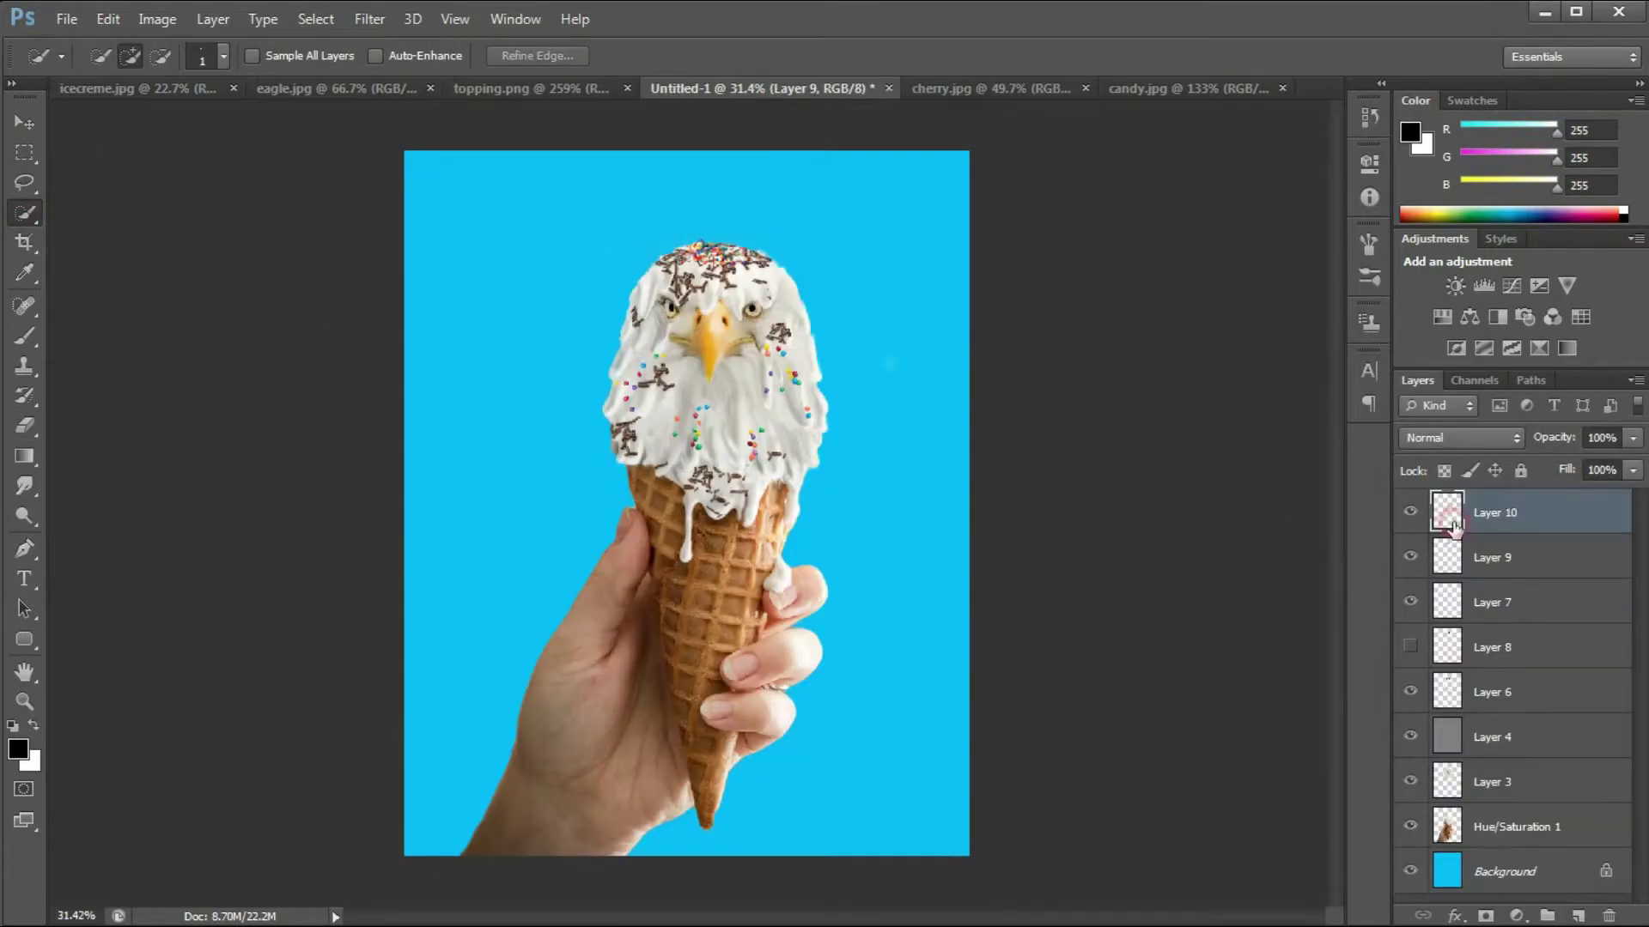
pyautogui.moveTo(697, 601); pyautogui.dragTo(700, 587)
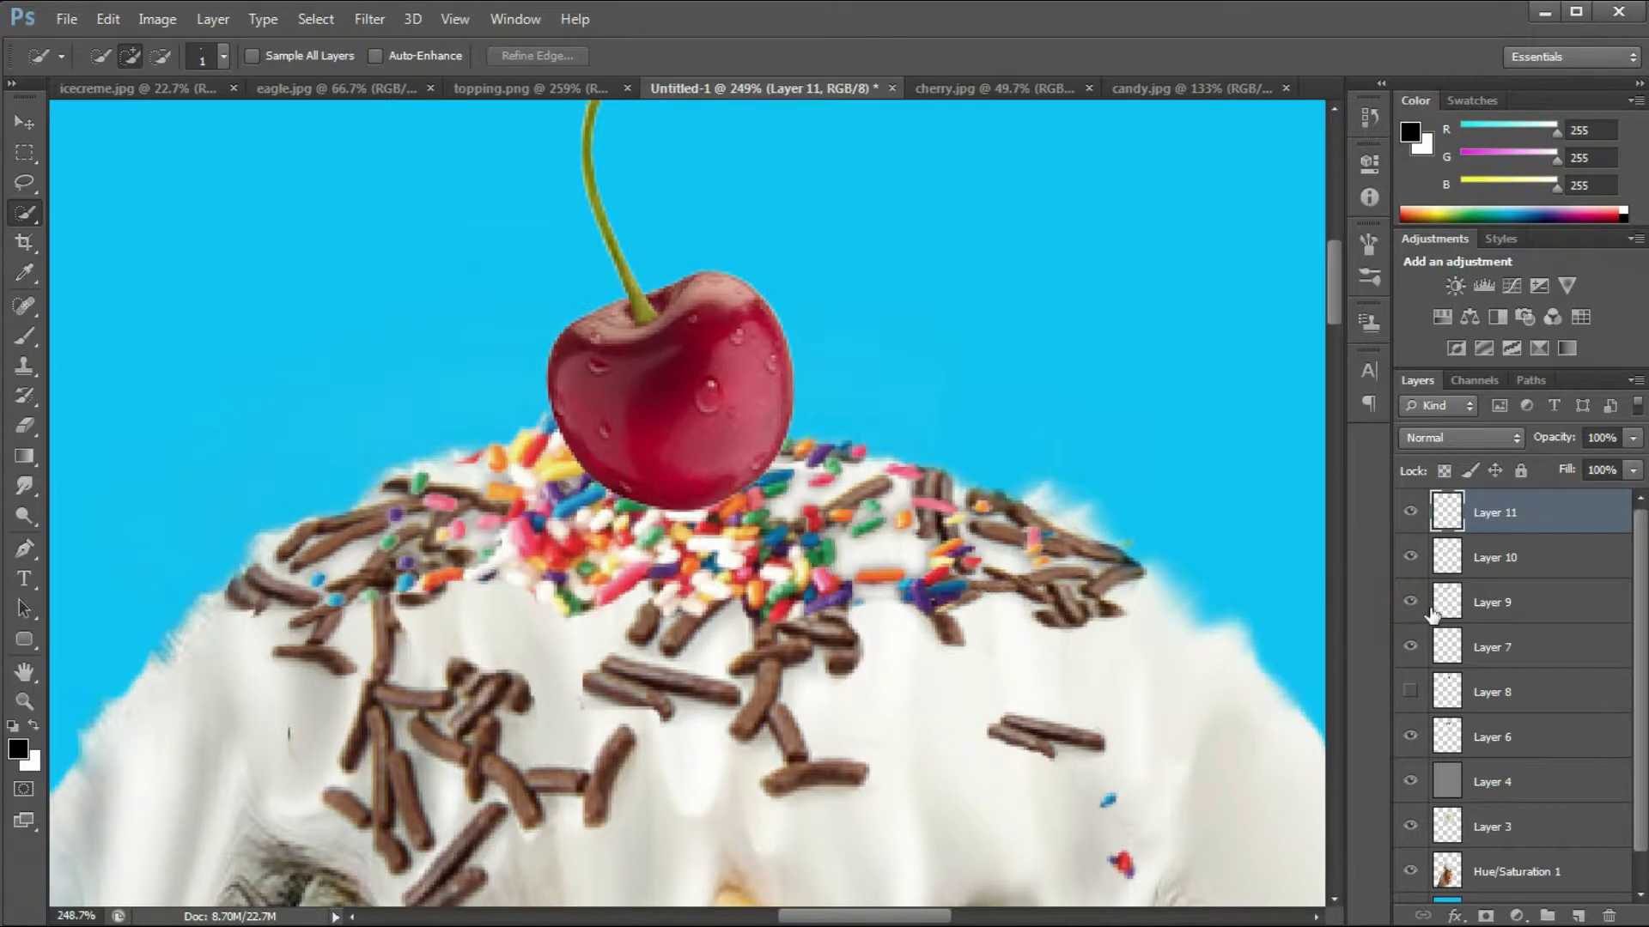
# Step: Erase the stray coloured sprinkle bits on Layer 9 in the white ice cream below the main sprinkle cluster
pyautogui.click(1446, 609)
pyautogui.press('e')
pyautogui.scroll(3, 1138, 869)
pyautogui.moveTo(1113, 853); pyautogui.dragTo(1128, 877)
pyautogui.moveTo(1108, 773); pyautogui.dragTo(1094, 782)
pyautogui.scroll(1, 945, 687)
pyautogui.scroll(1, 489, 429)
pyautogui.click(1409, 556)
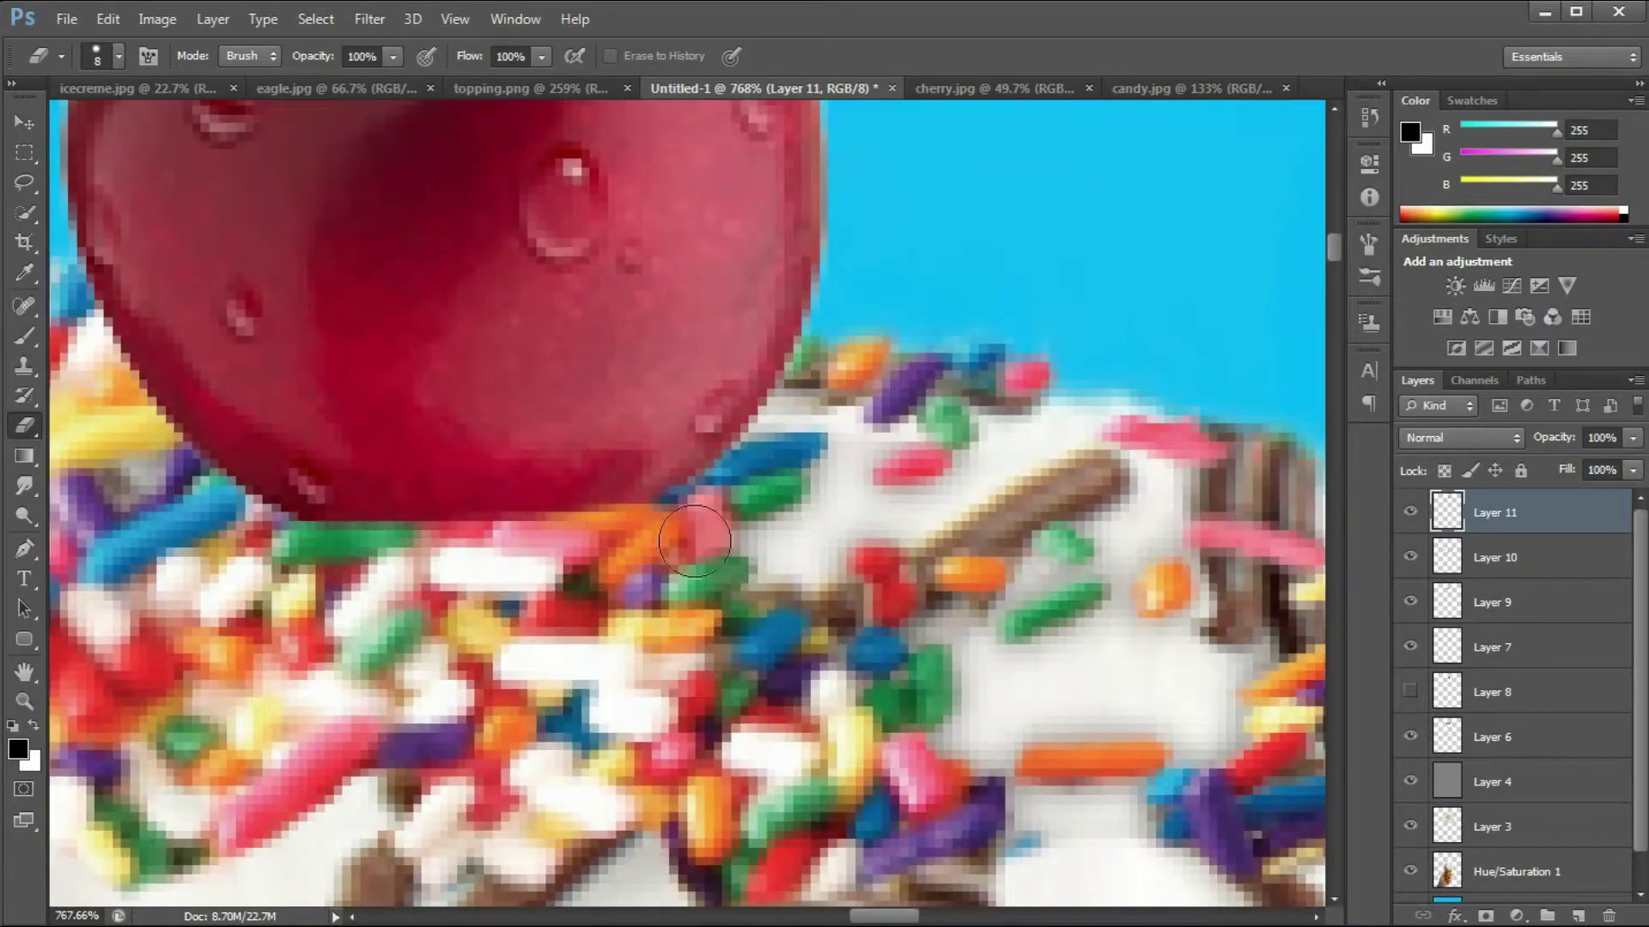
# Step: Erase the cherry's bottom edge on Layer 11 with an 8 px eraser so the coloured sprinkles overlap it
pyautogui.scroll(-5, 697, 542)
pyautogui.scroll(8, 717, 541)
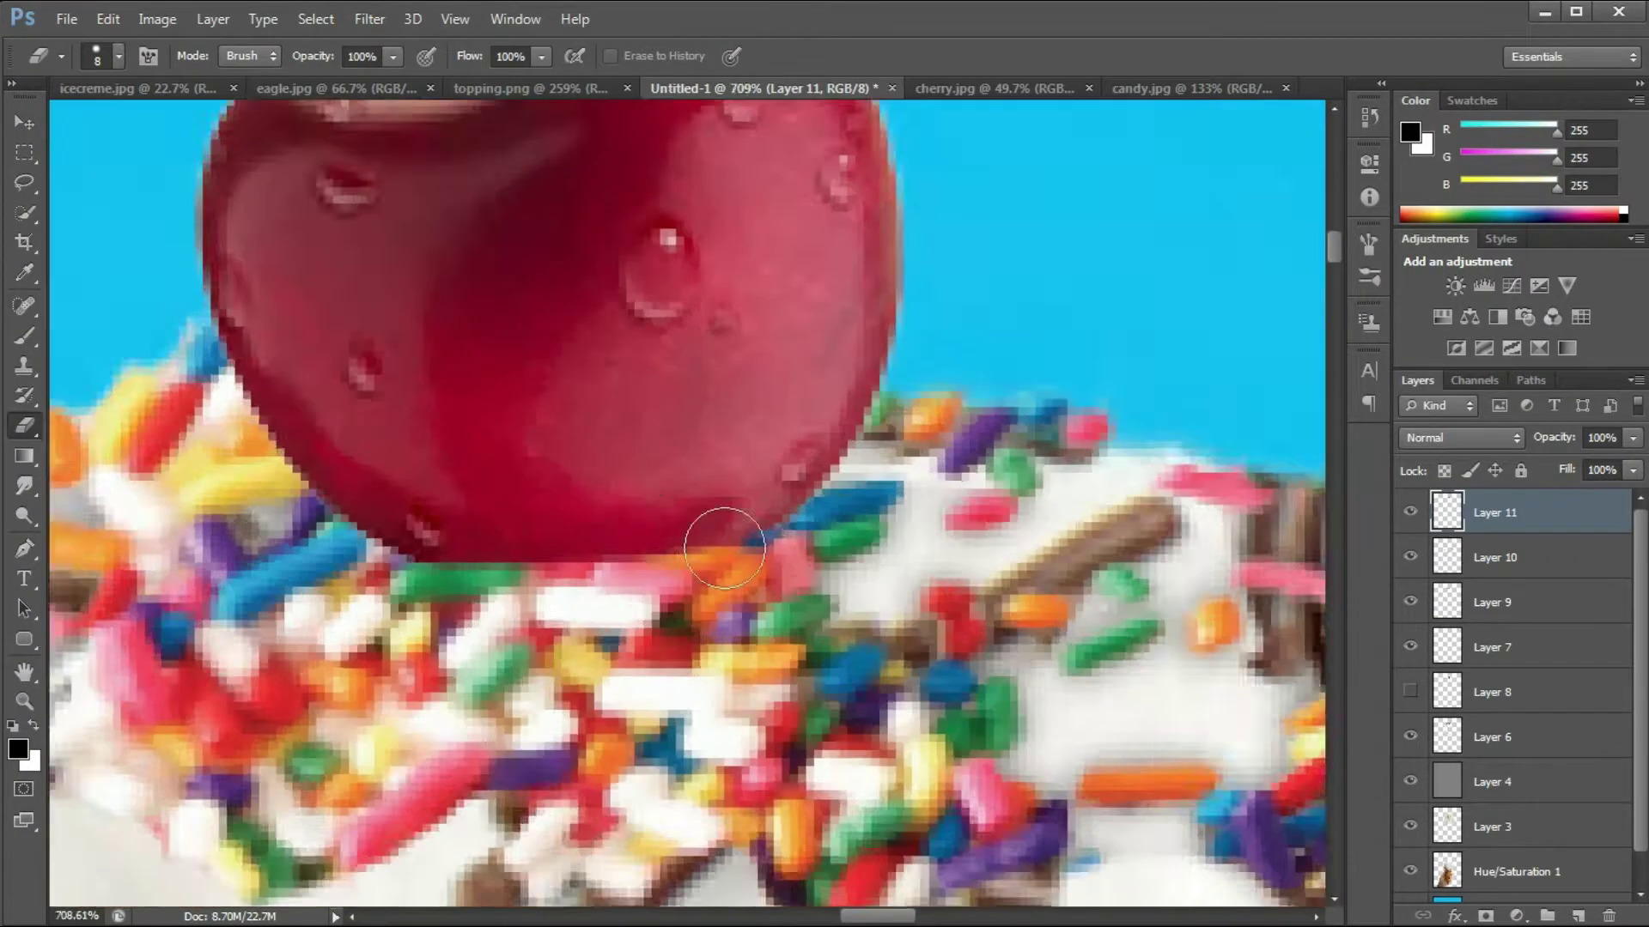
pyautogui.moveTo(738, 586); pyautogui.dragTo(283, 591)
pyautogui.scroll(-10, 824, 429)
pyautogui.scroll(10, 824, 429)
pyautogui.moveTo(730, 494); pyautogui.dragTo(352, 515)
pyautogui.scroll(-9, 810, 371)
pyautogui.scroll(6, 761, 362)
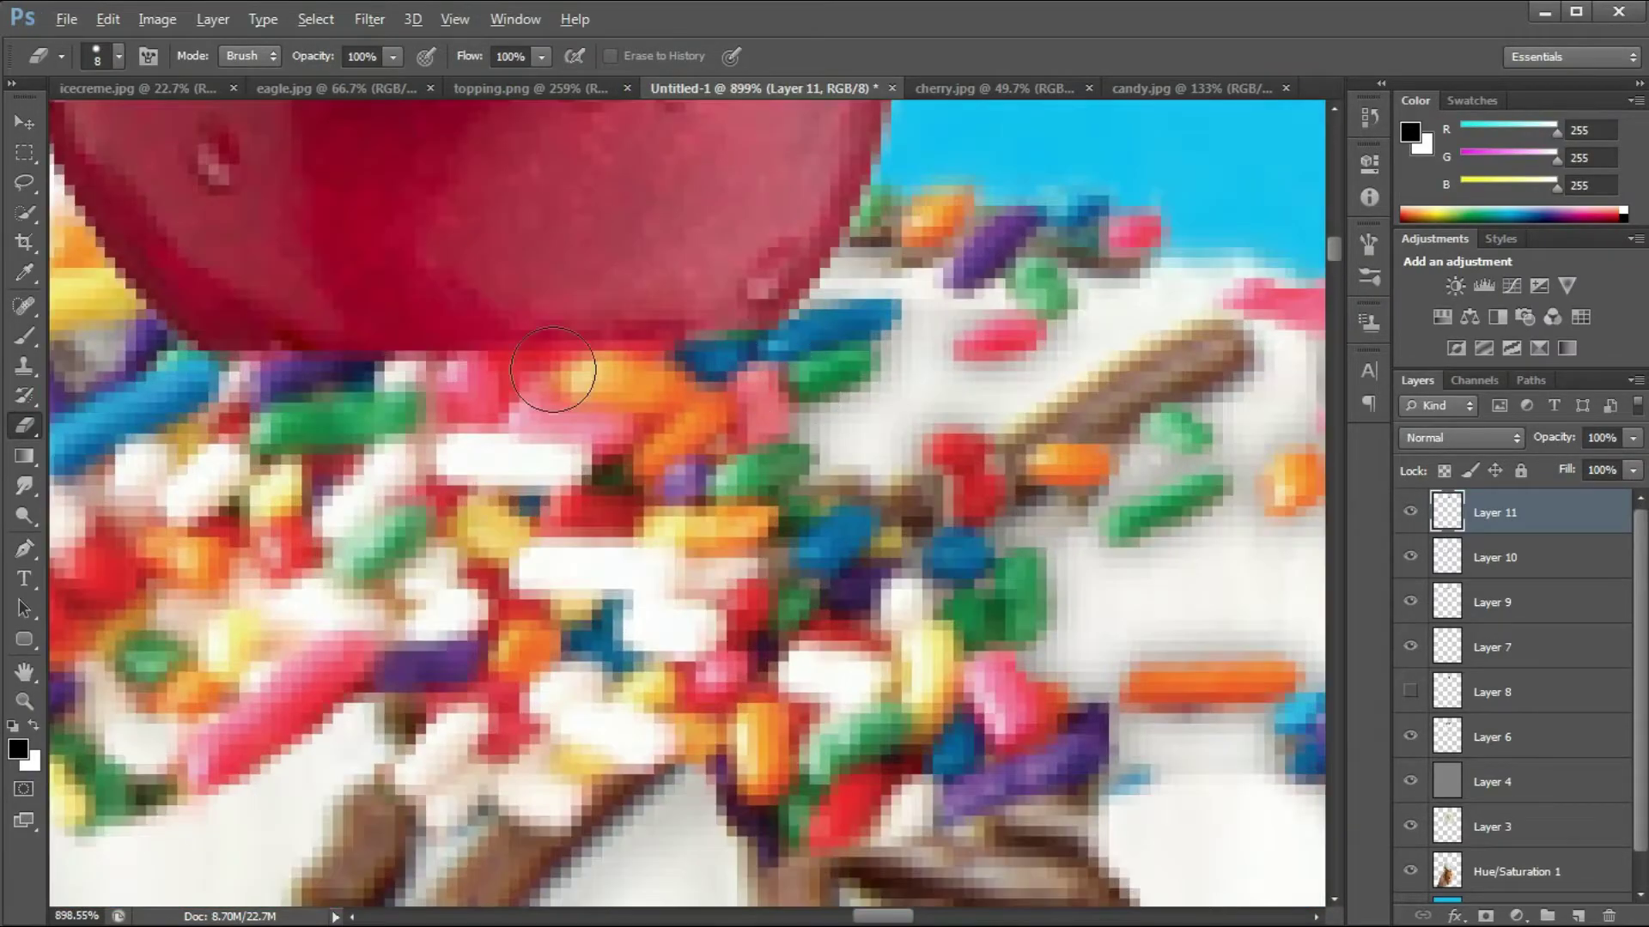
pyautogui.scroll(-5, 708, 240)
pyautogui.scroll(-5, 708, 240)
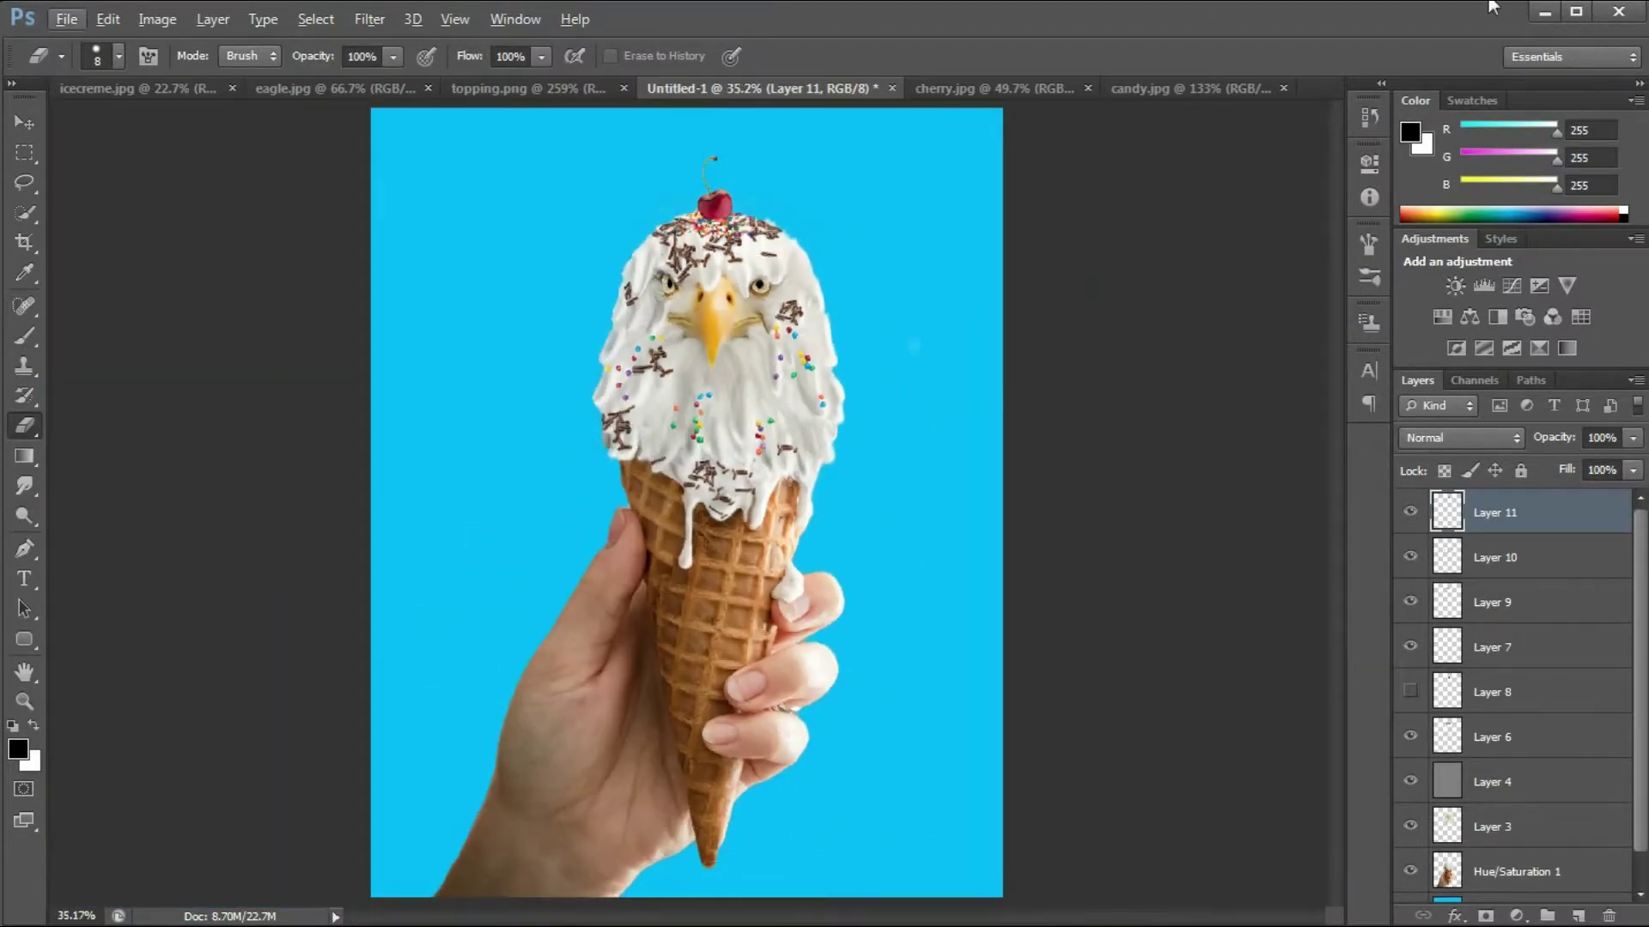
# Step: Free-transform the cherry on Layer 11 and shift it about 4 px horizontally and 11 px vertically on the sprinkles
pyautogui.scroll(5, 713, 159)
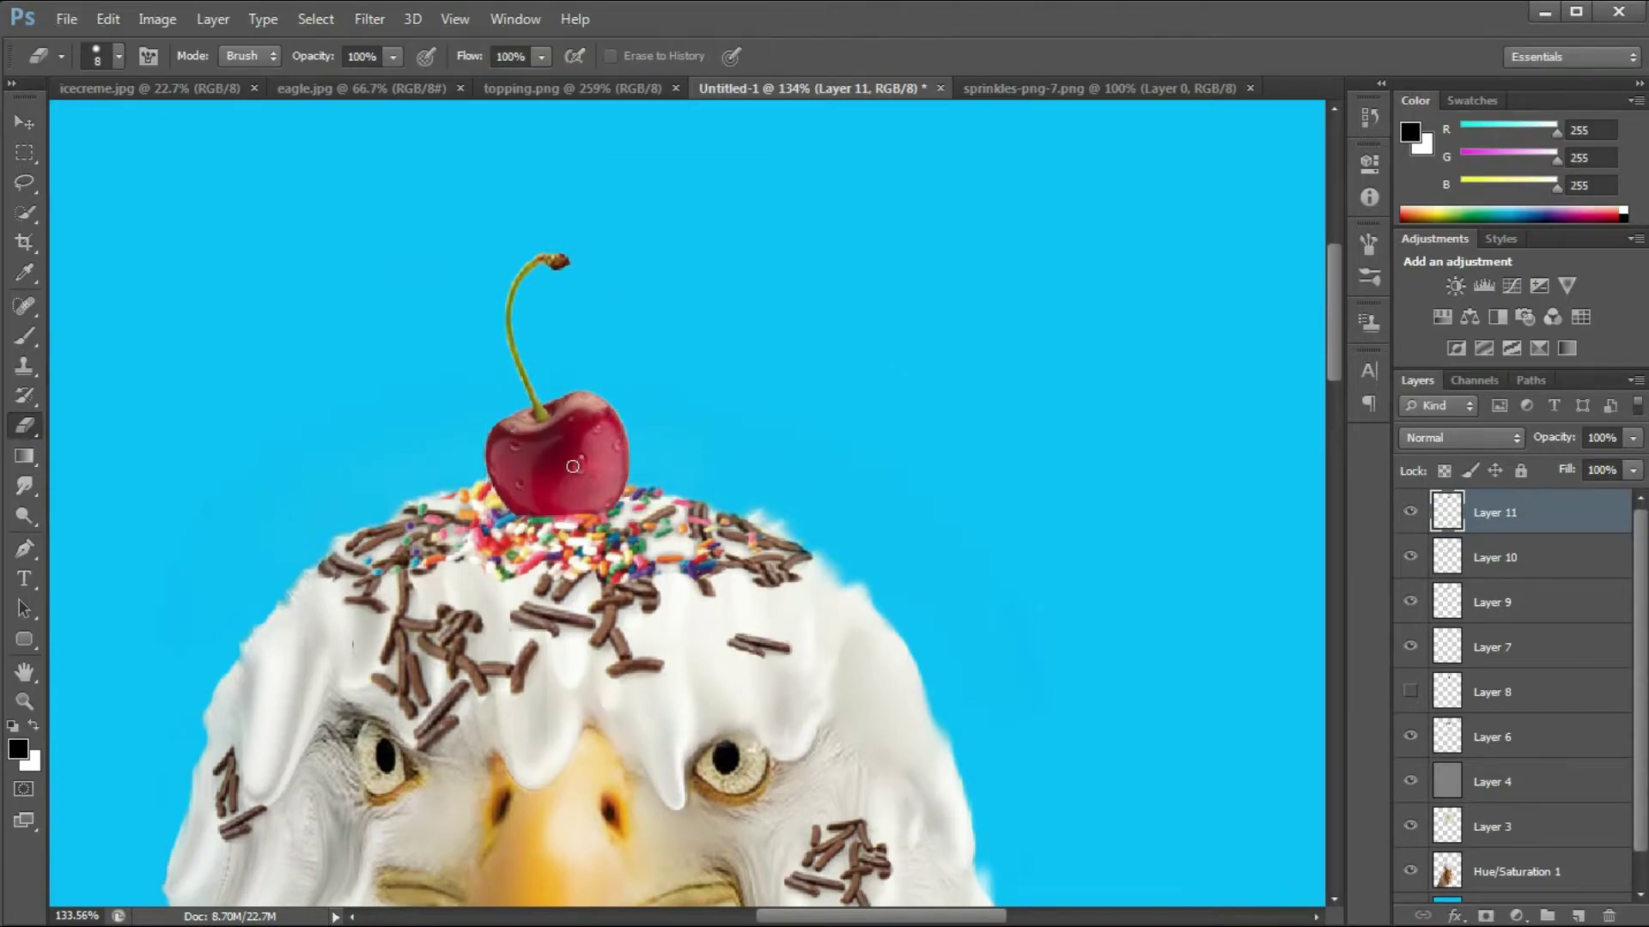
pyautogui.scroll(-4, 675, 270)
pyautogui.scroll(3, 676, 271)
pyautogui.hotkey('ctrl', 't')
pyautogui.press('Return')
pyautogui.press('e')
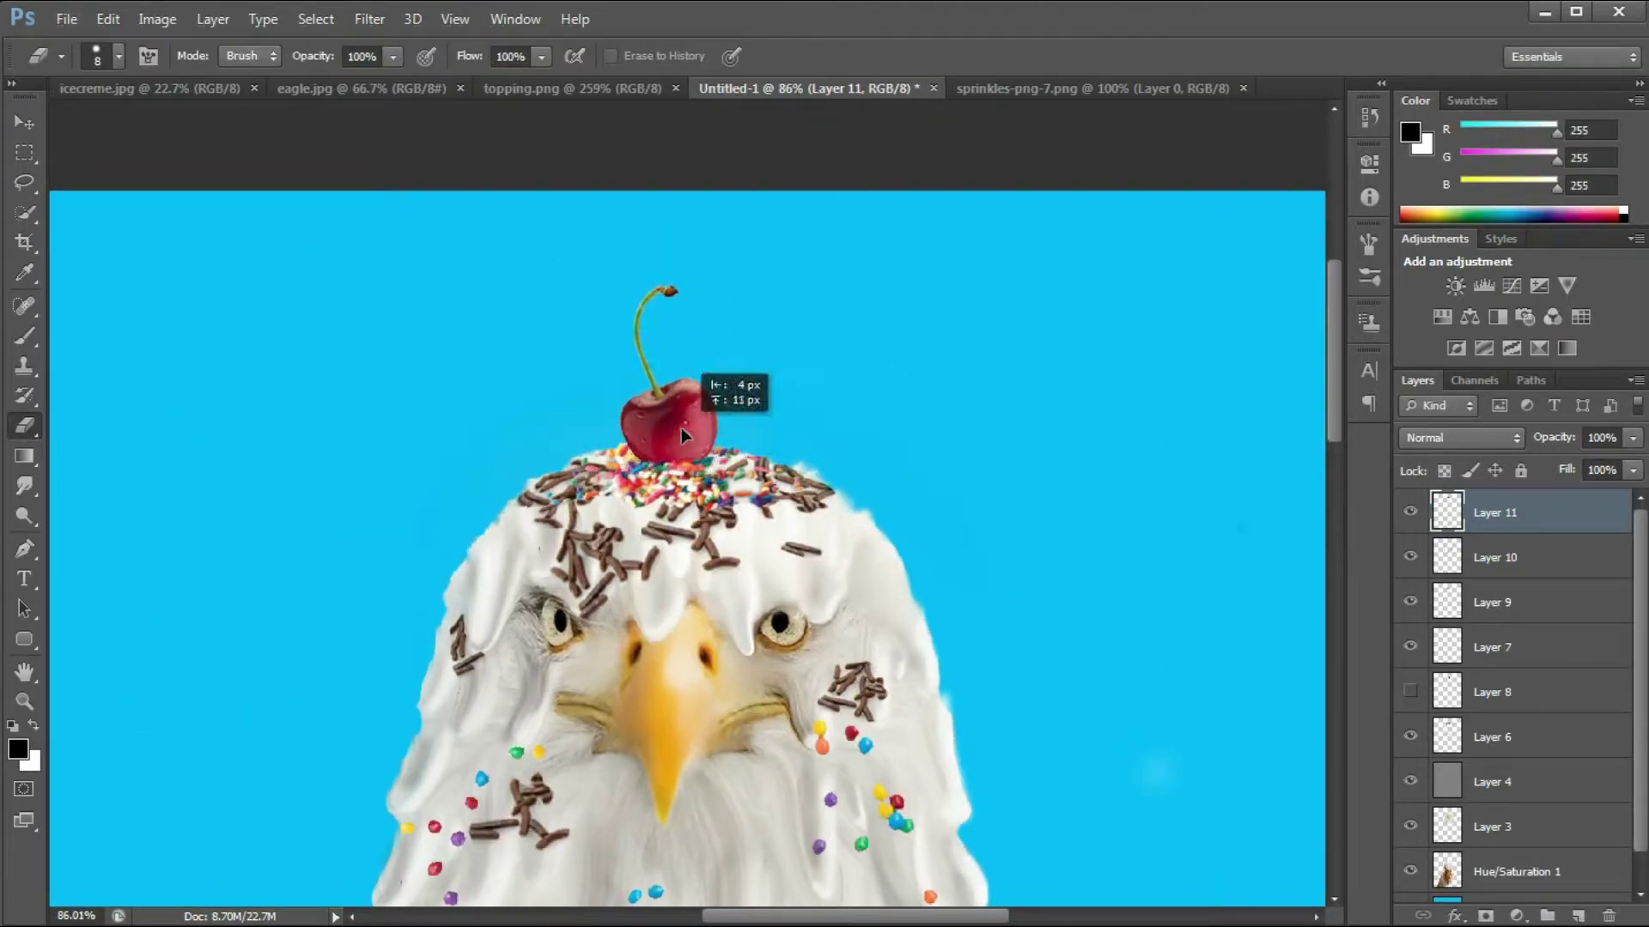
# Step: Copy a lassoed cluster of loose sprinkles from sprinkles-png-7.png into Untitled-1 as Layer 12 and move it up to the cherry
pyautogui.click(1101, 87)
pyautogui.scroll(5, 542, 562)
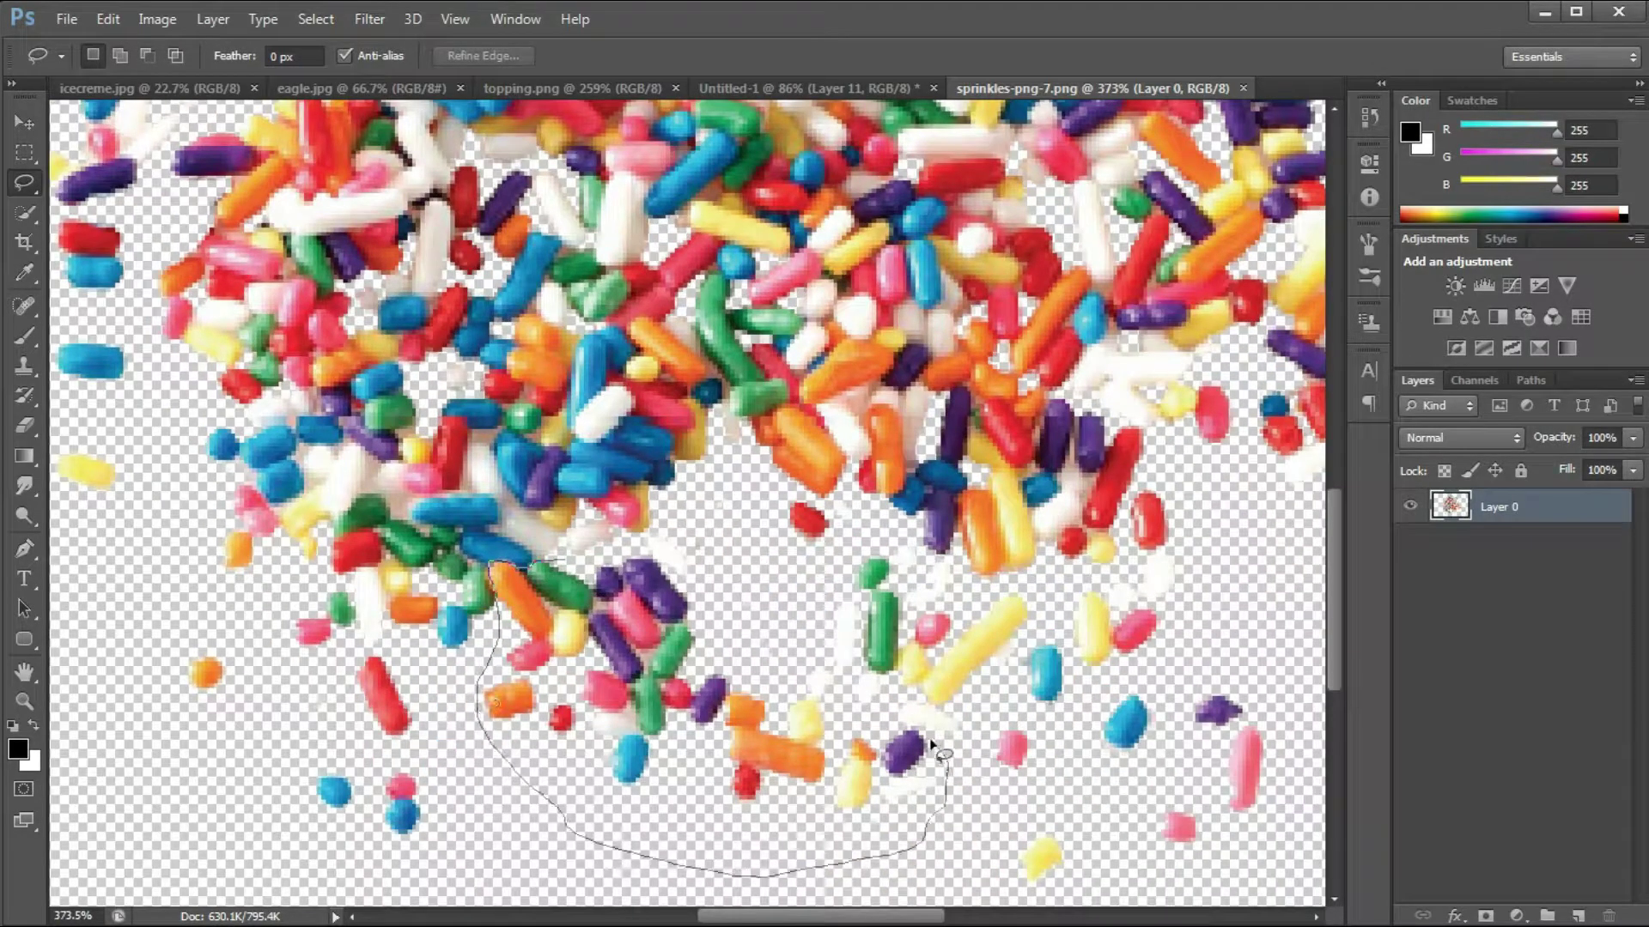
pyautogui.click(811, 87)
pyautogui.hotkey('ctrl', 'v')
pyautogui.scroll(4, 709, 466)
pyautogui.moveTo(698, 519); pyautogui.dragTo(697, 386)
# Step: Scale down the sprinkle cluster on Layer 12 and fit it over the cherry's lower edge
pyautogui.hotkey('ctrl', 't')
pyautogui.moveTo(901, 309); pyautogui.dragTo(761, 213)
pyautogui.scroll(4, 798, 258)
pyautogui.moveTo(528, 580); pyautogui.dragTo(541, 587)
pyautogui.moveTo(752, 541); pyautogui.dragTo(656, 555)
pyautogui.moveTo(534, 558); pyautogui.dragTo(552, 562)
pyautogui.press('Return')
pyautogui.press('e')
pyautogui.scroll(3, 407, 547)
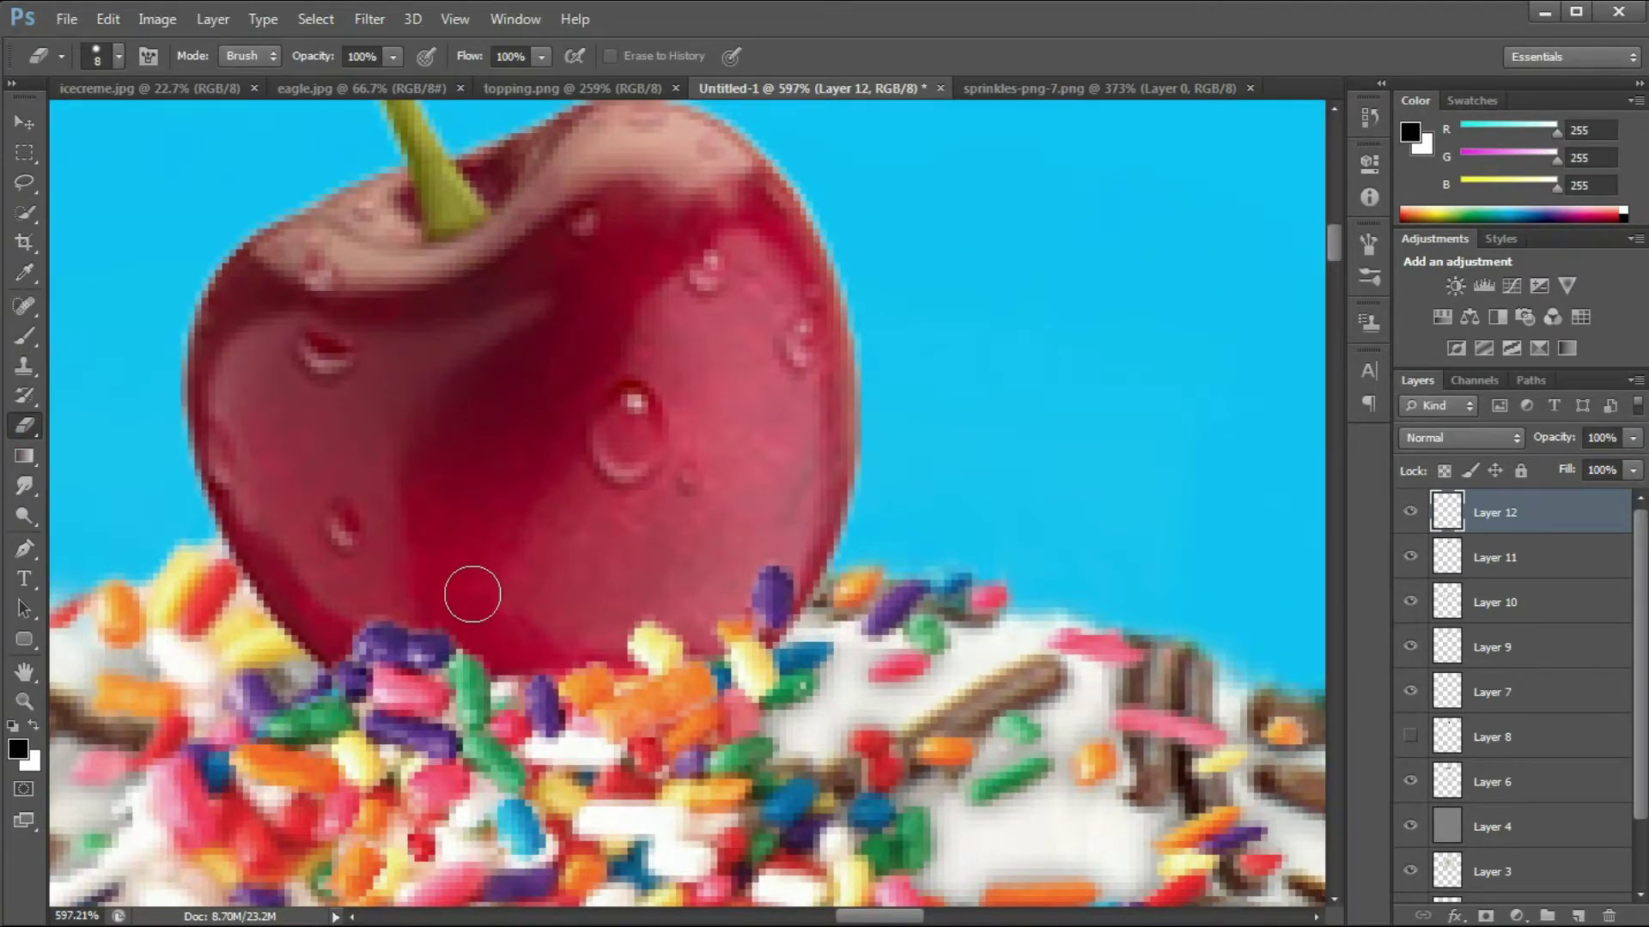
# Step: Clone sprinkles along the cherry's lower left edge on Layer 12 with a 27 px Clone Stamp
pyautogui.scroll(-8, 486, 594)
pyautogui.press('s')
pyautogui.scroll(6, 462, 517)
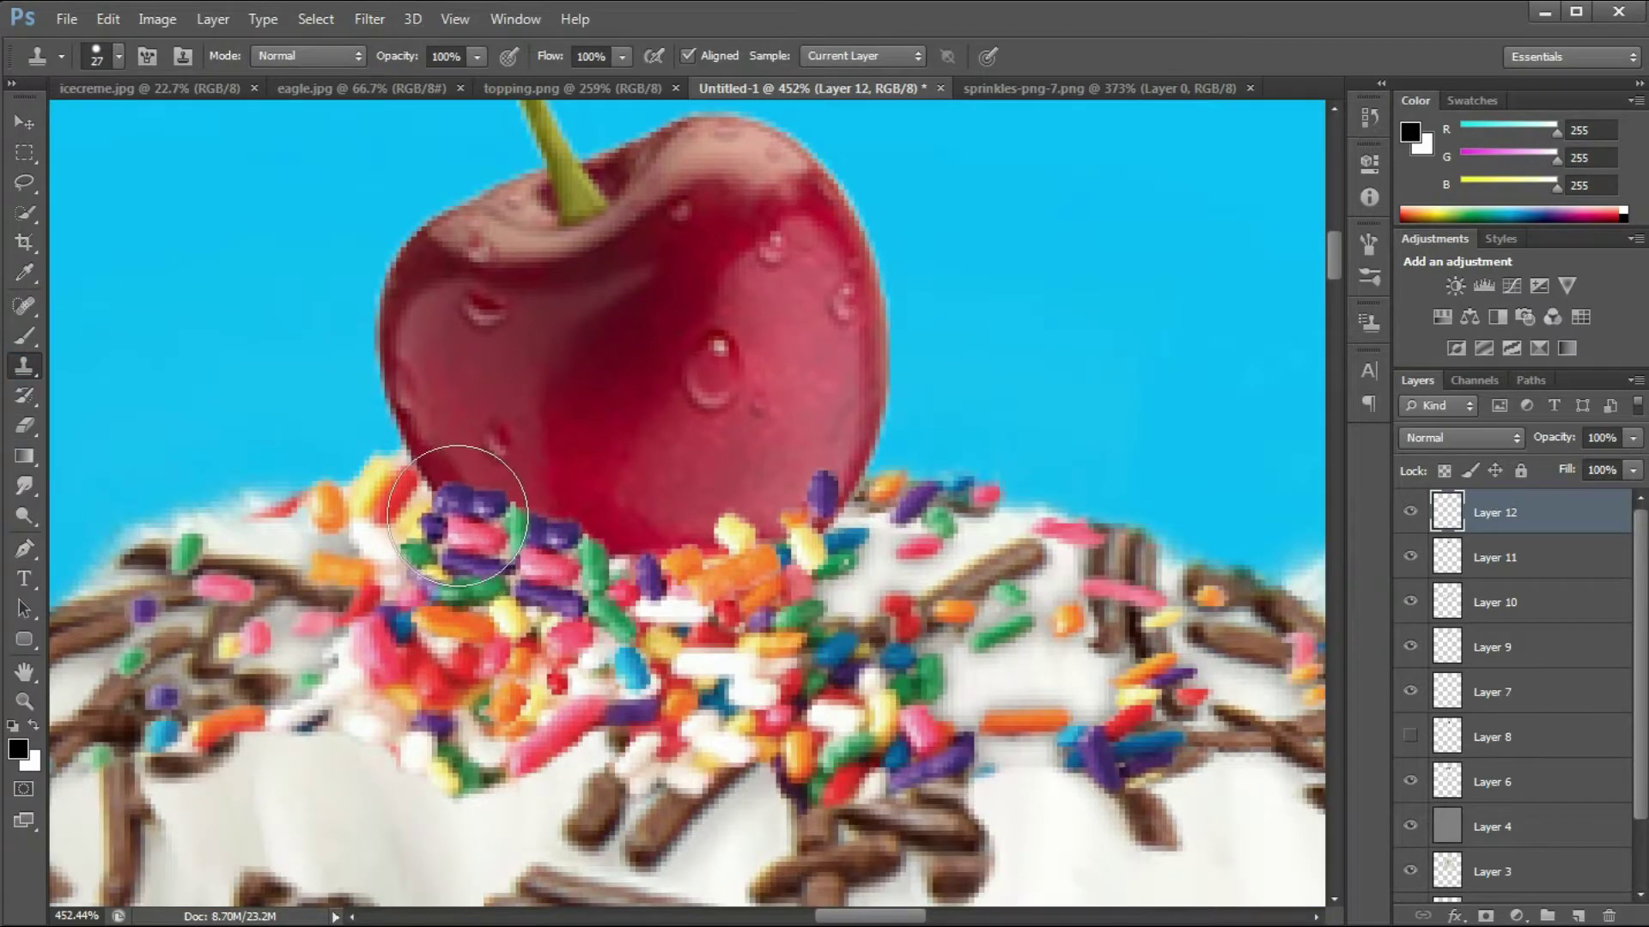
pyautogui.scroll(-6, 857, 408)
pyautogui.scroll(7, 721, 580)
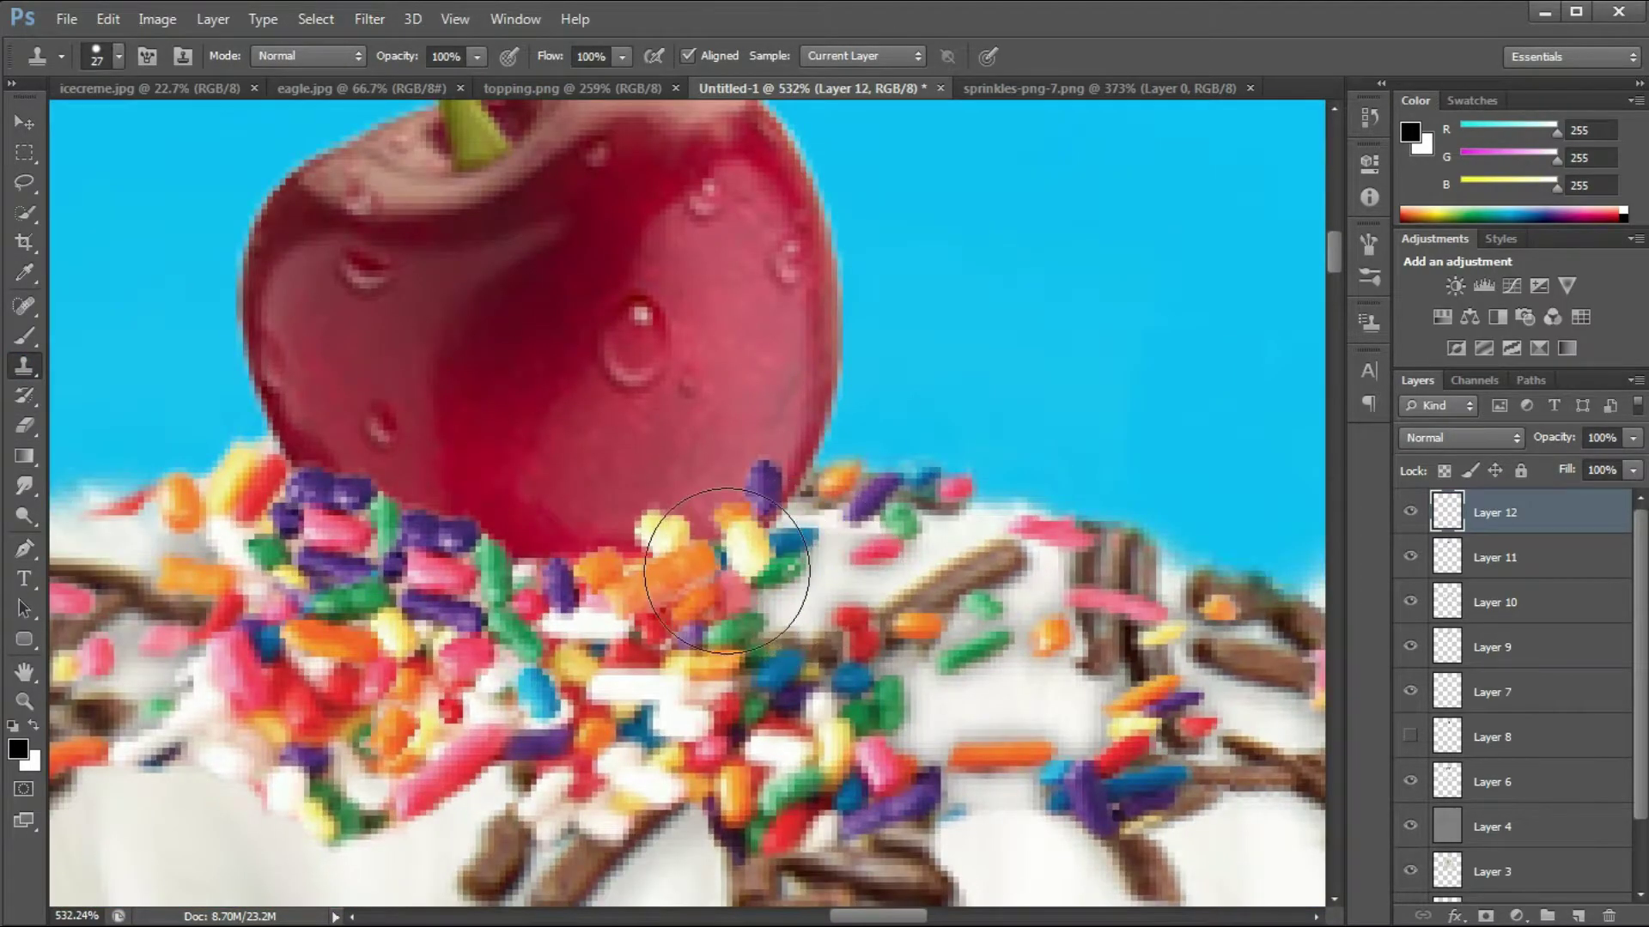
pyautogui.scroll(-8, 857, 619)
# Step: Add a darkening Exposure adjustment layer above Layer 12 and invert its mask to black
pyautogui.click(1516, 916)
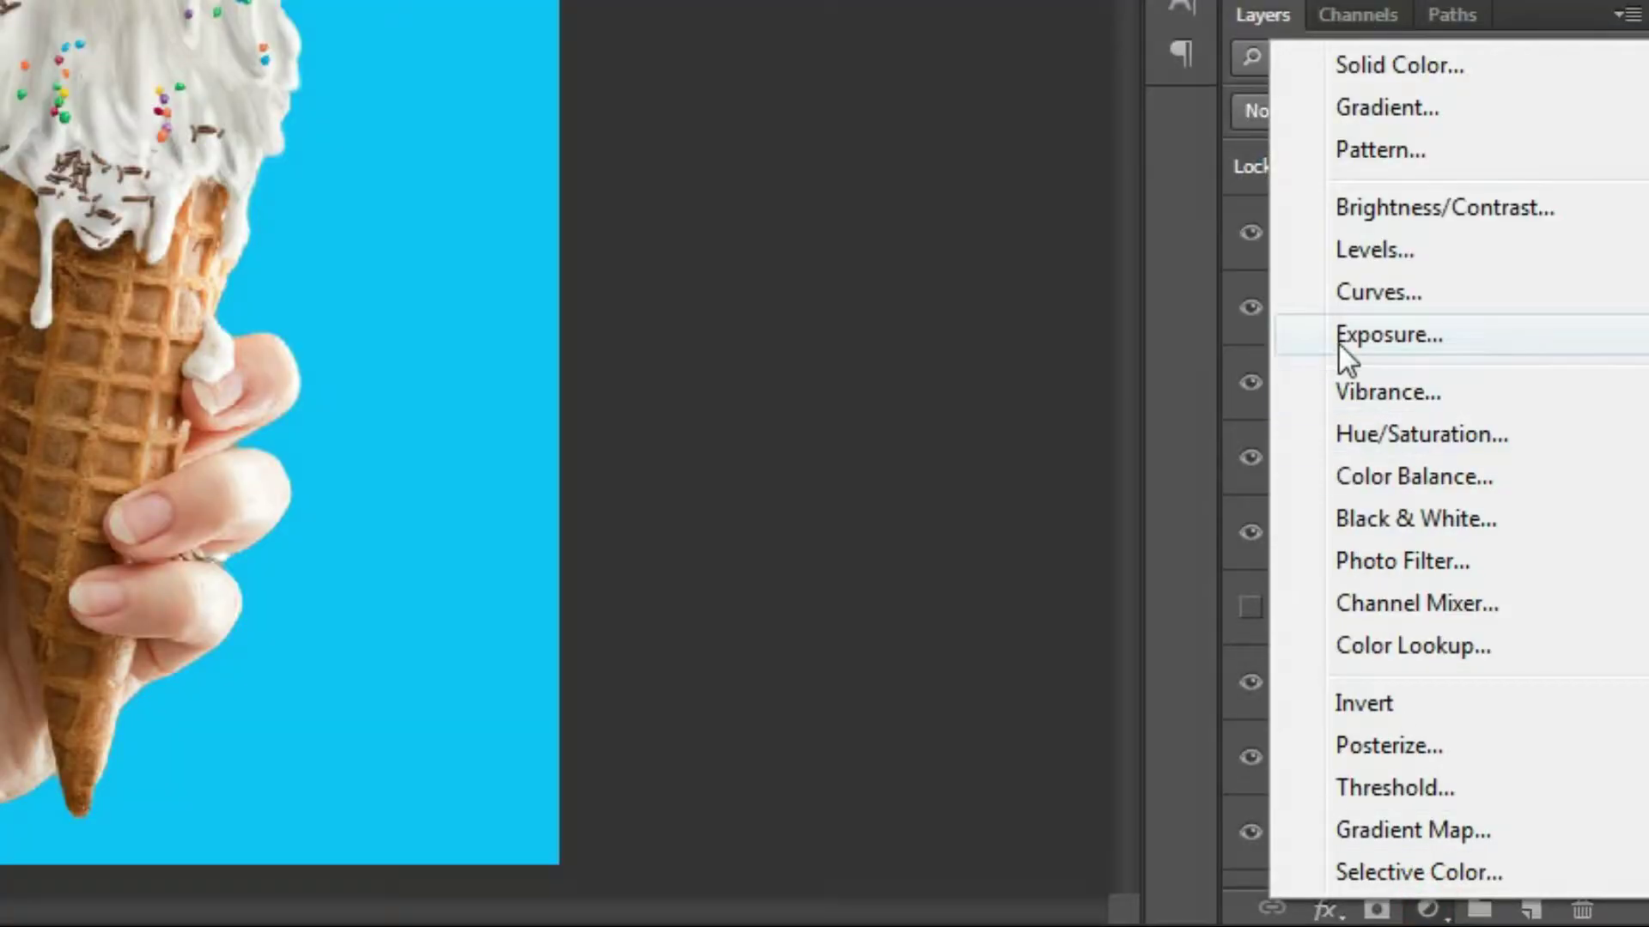
pyautogui.click(1344, 357)
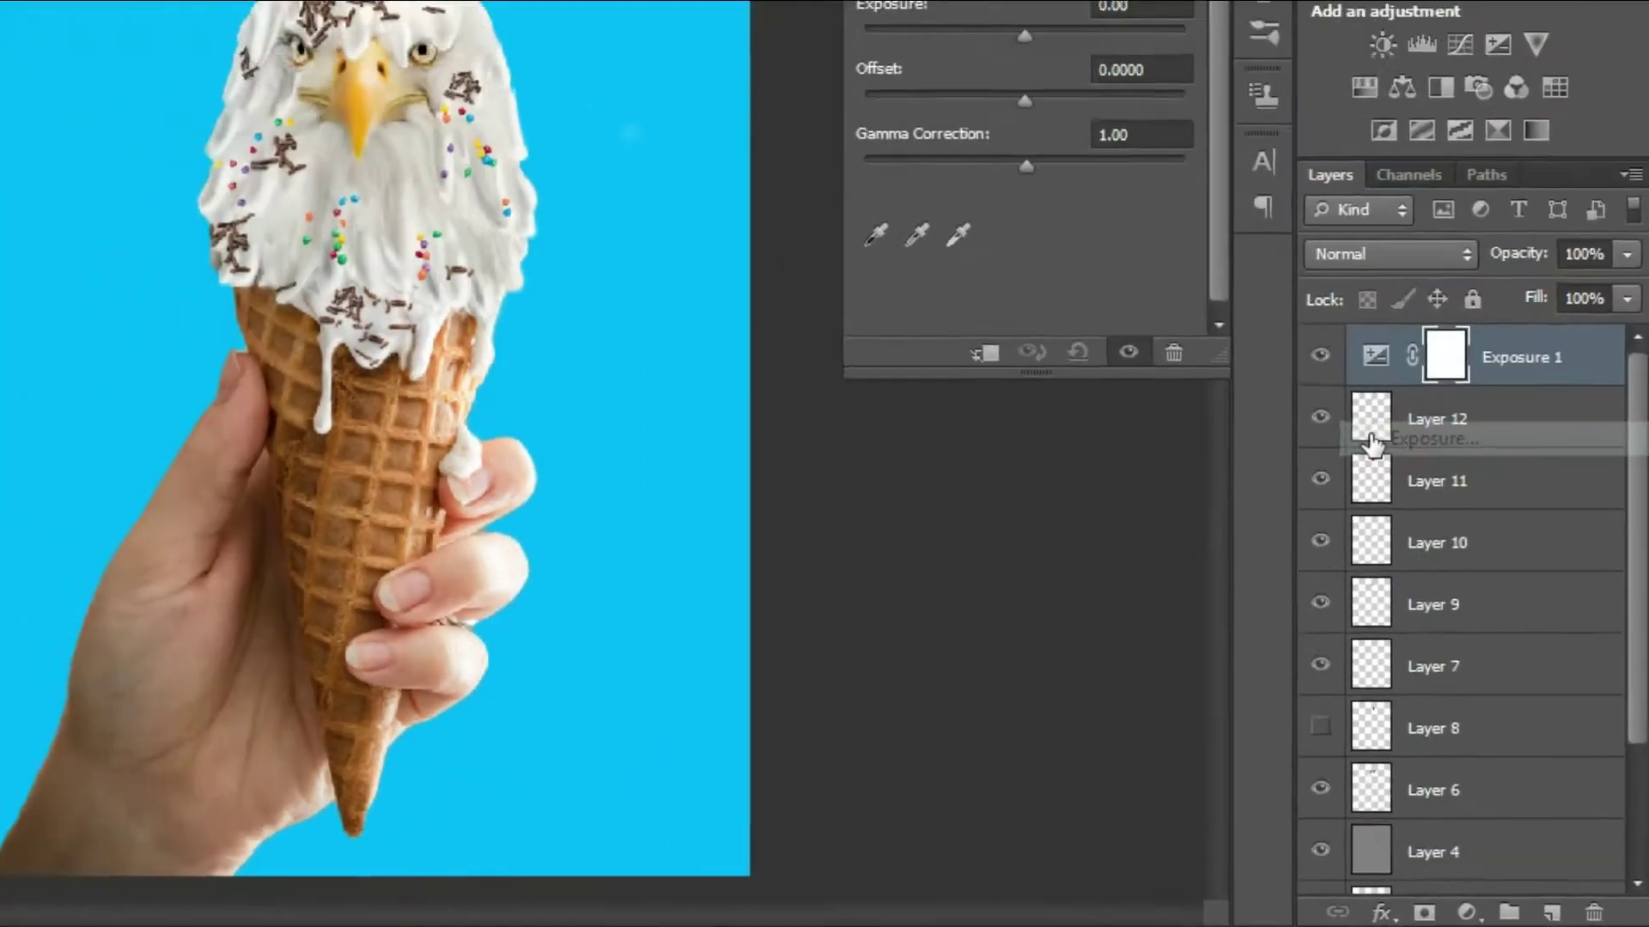
pyautogui.moveTo(1195, 282); pyautogui.dragTo(1147, 280)
pyautogui.click(1494, 513)
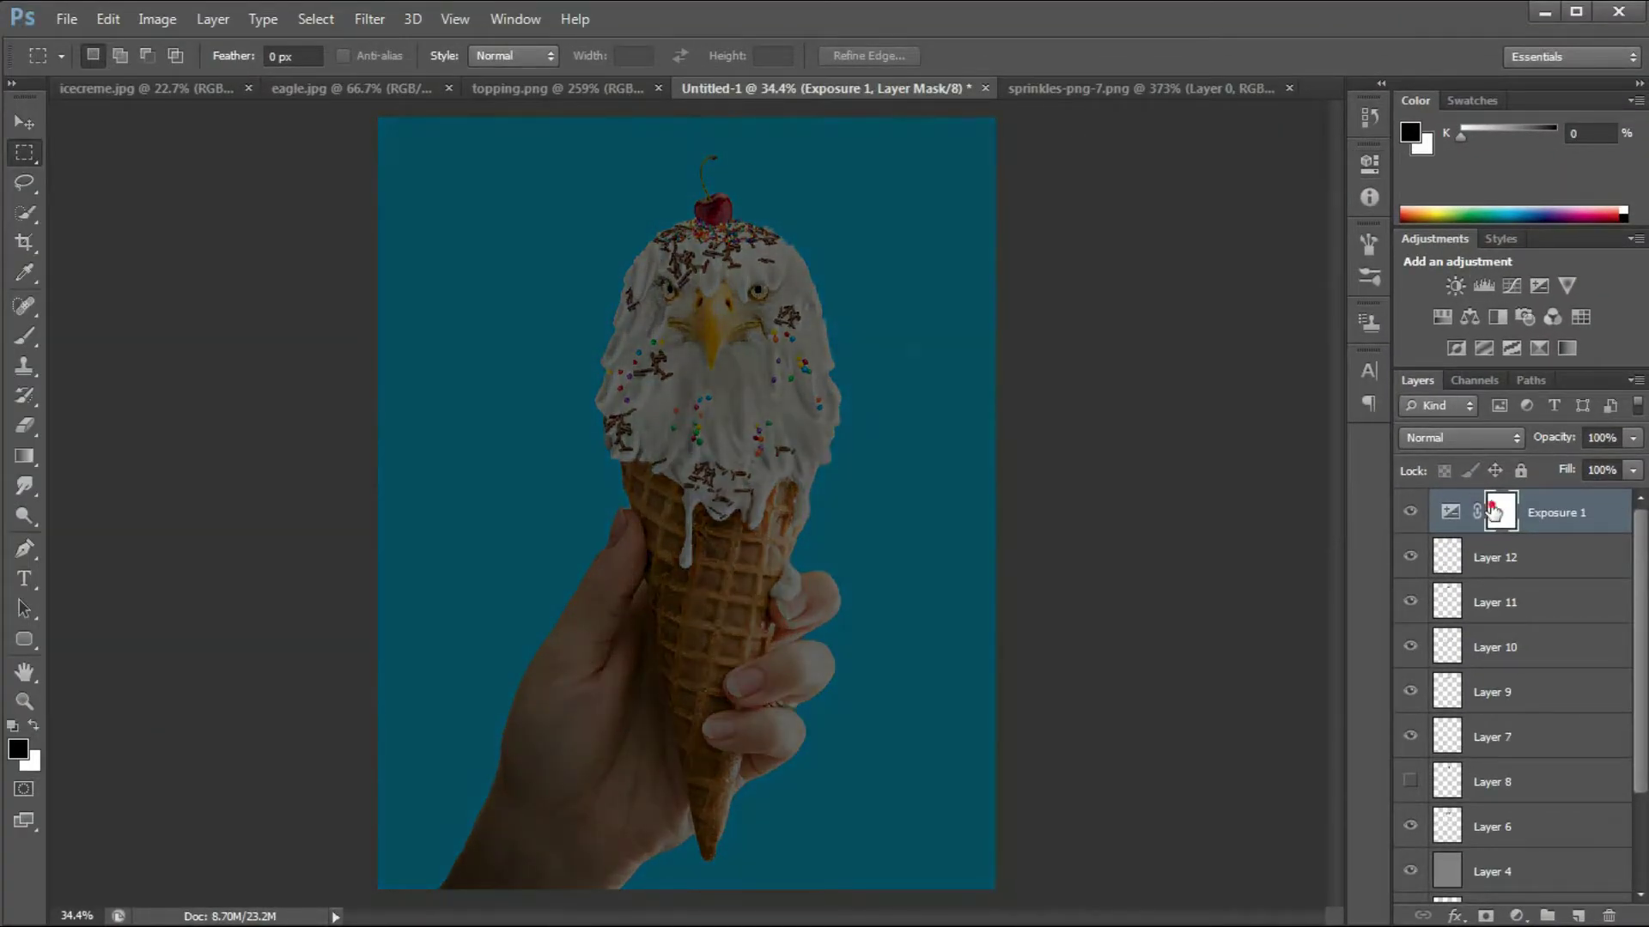
pyautogui.hotkey('ctrl', 'i')
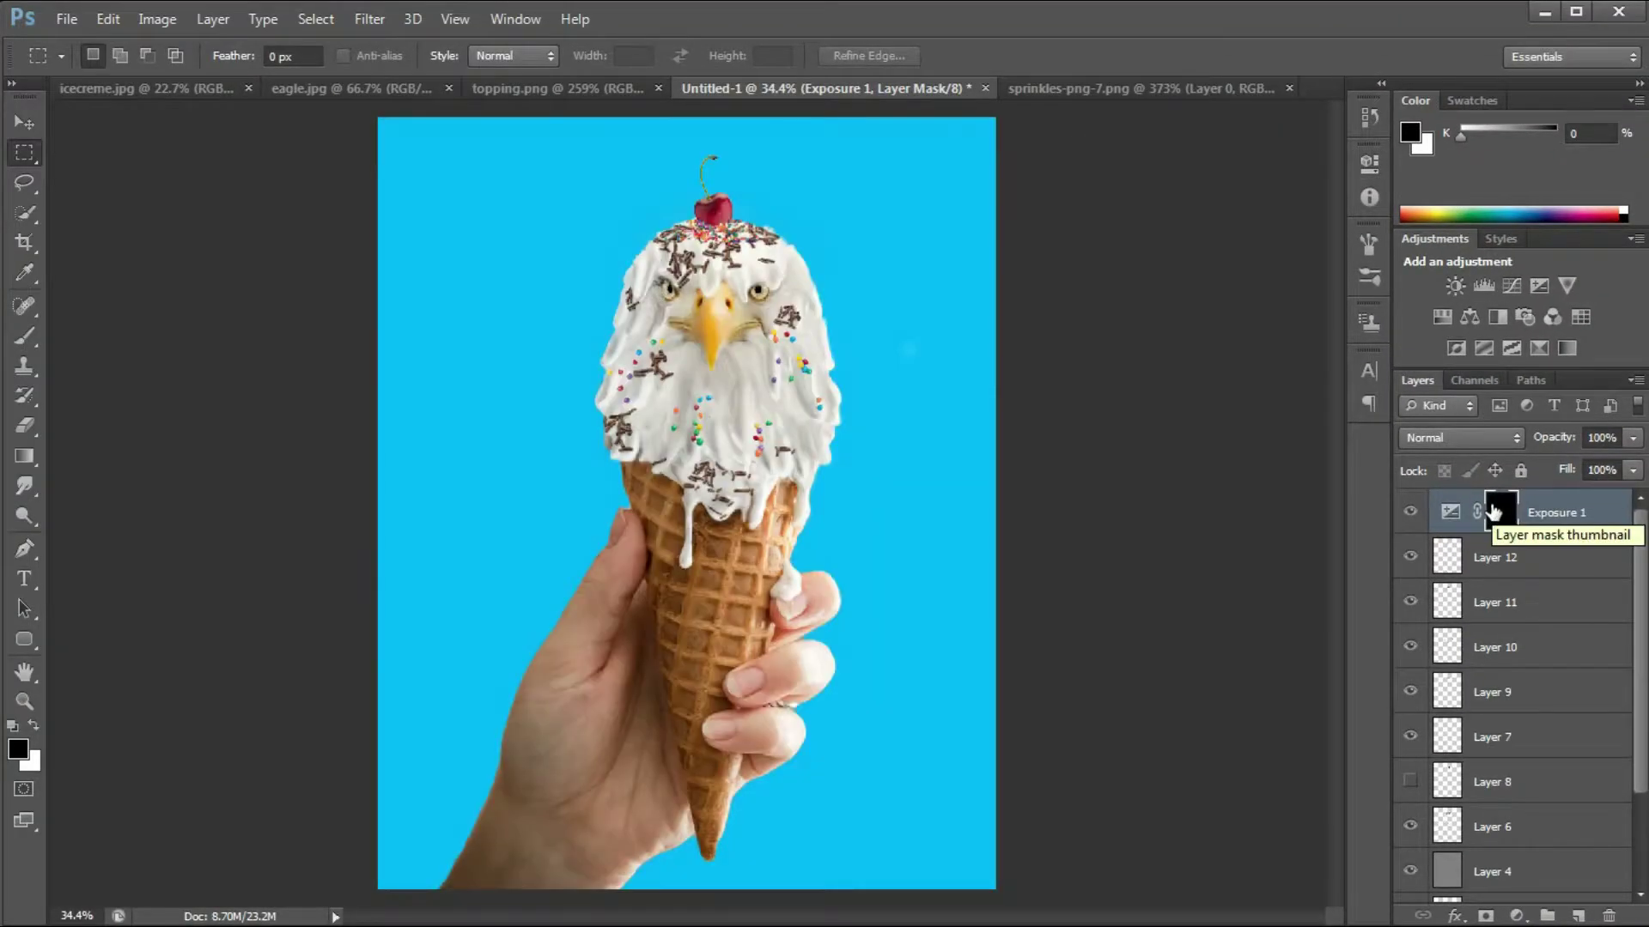
# Step: Set a soft white brush to 22% flow and paint shadow on the Exposure 1 mask along the cone's palm side
pyautogui.press('b')
pyautogui.scroll(4, 711, 677)
pyautogui.moveTo(767, 481); pyautogui.dragTo(805, 481)
pyautogui.scroll(-2, 766, 481)
pyautogui.press('x')
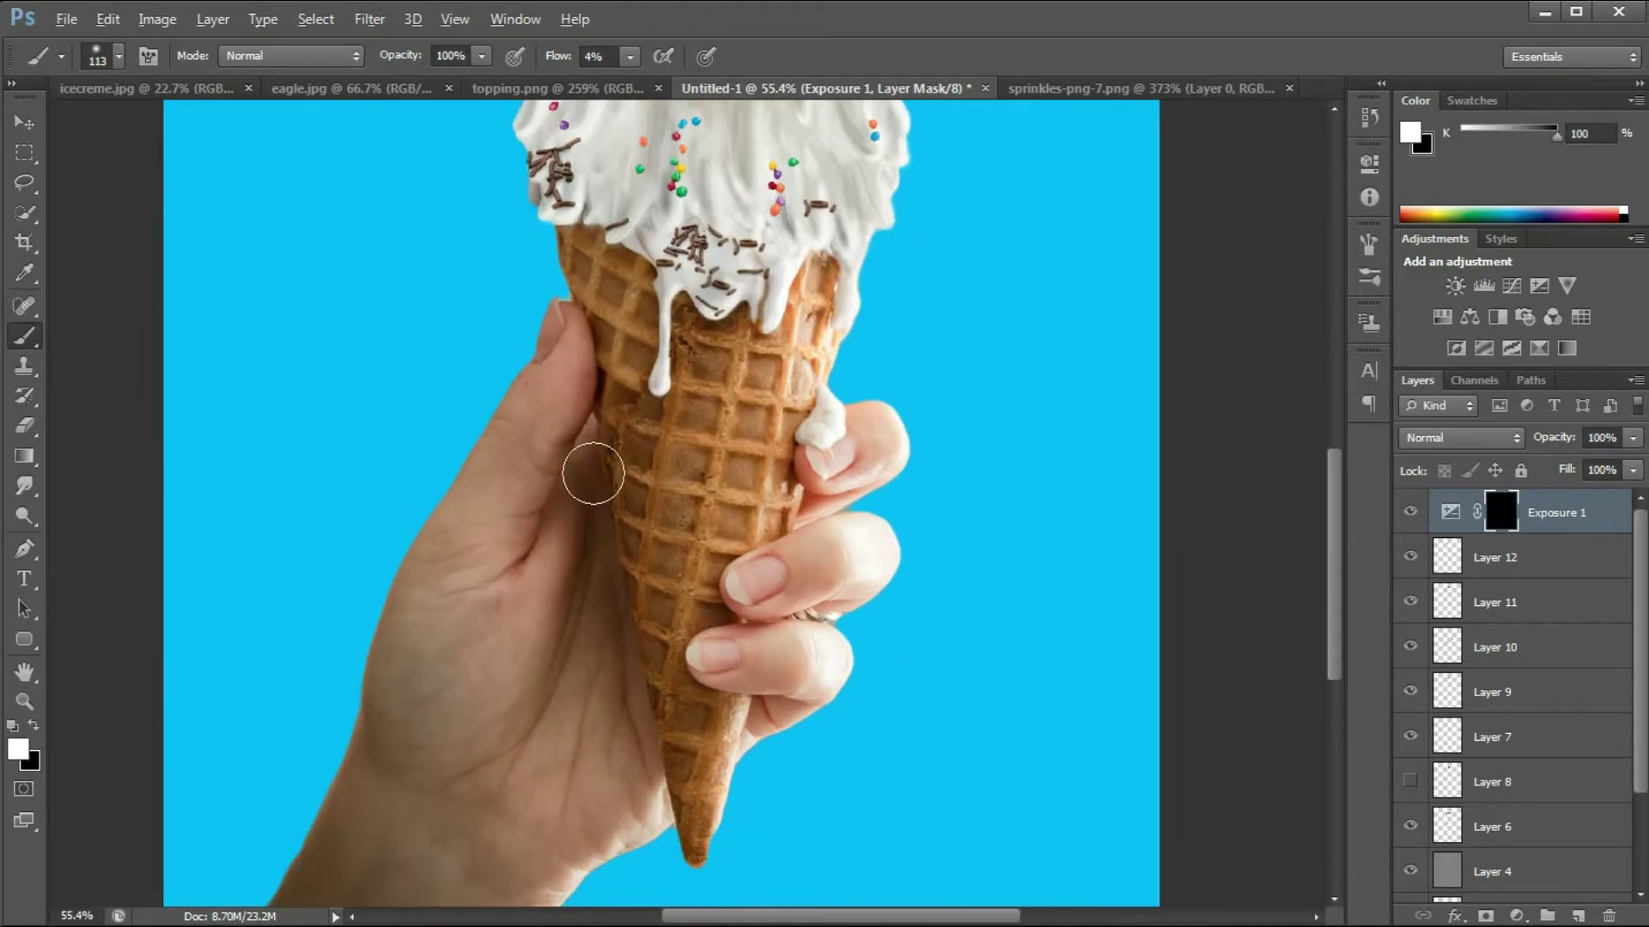
pyautogui.scroll(4, 593, 475)
pyautogui.click(630, 57)
pyautogui.moveTo(646, 79); pyautogui.dragTo(667, 79)
pyautogui.moveTo(601, 463); pyautogui.dragTo(631, 687)
# Step: Paint shadows on the Exposure 1 mask where the fingers meet the cone, using a brush of about 50 px
pyautogui.scroll(2, 911, 533)
pyautogui.moveTo(879, 570); pyautogui.dragTo(827, 582)
pyautogui.scroll(3, 822, 531)
pyautogui.moveTo(813, 513)
pyautogui.mouseDown()
pyautogui.moveTo(795, 515)
pyautogui.moveTo(794, 330)
pyautogui.mouseUp()
pyautogui.press('x')
pyautogui.press('x')
pyautogui.scroll(-3, 859, 584)
pyautogui.scroll(3, 644, 645)
pyautogui.moveTo(623, 646); pyautogui.dragTo(644, 645)
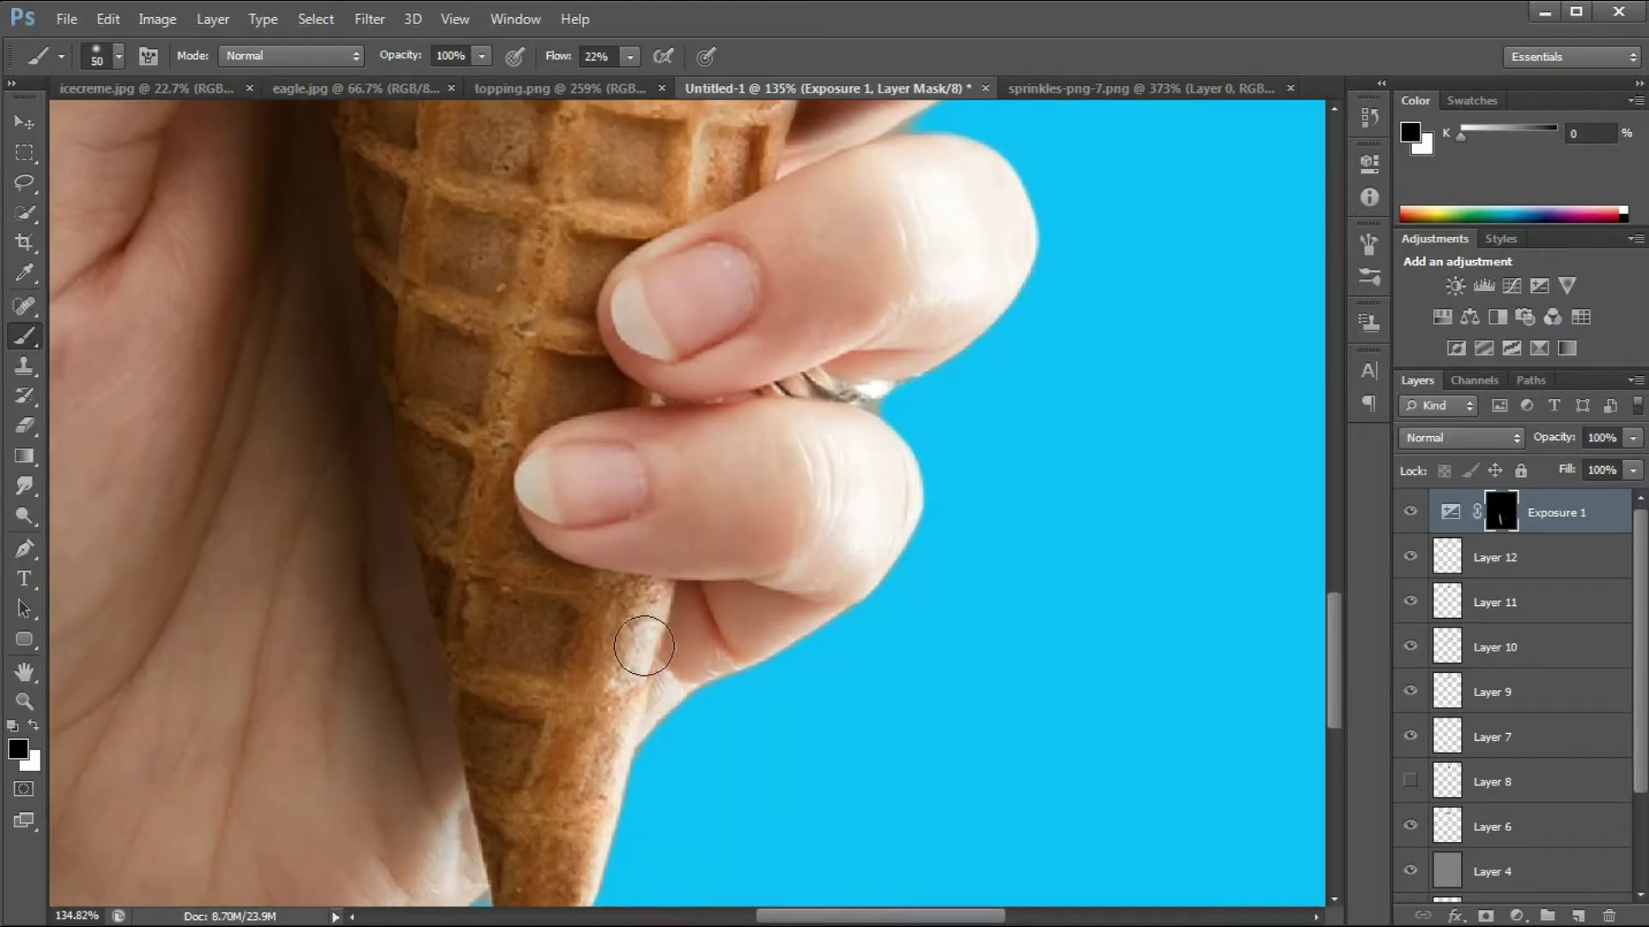
# Step: Shade the left edges of the drip on the fingertip and the rightmost drip with a 17 px brush on the Exposure 1 mask
pyautogui.scroll(-3, 834, 589)
pyautogui.scroll(4, 559, 578)
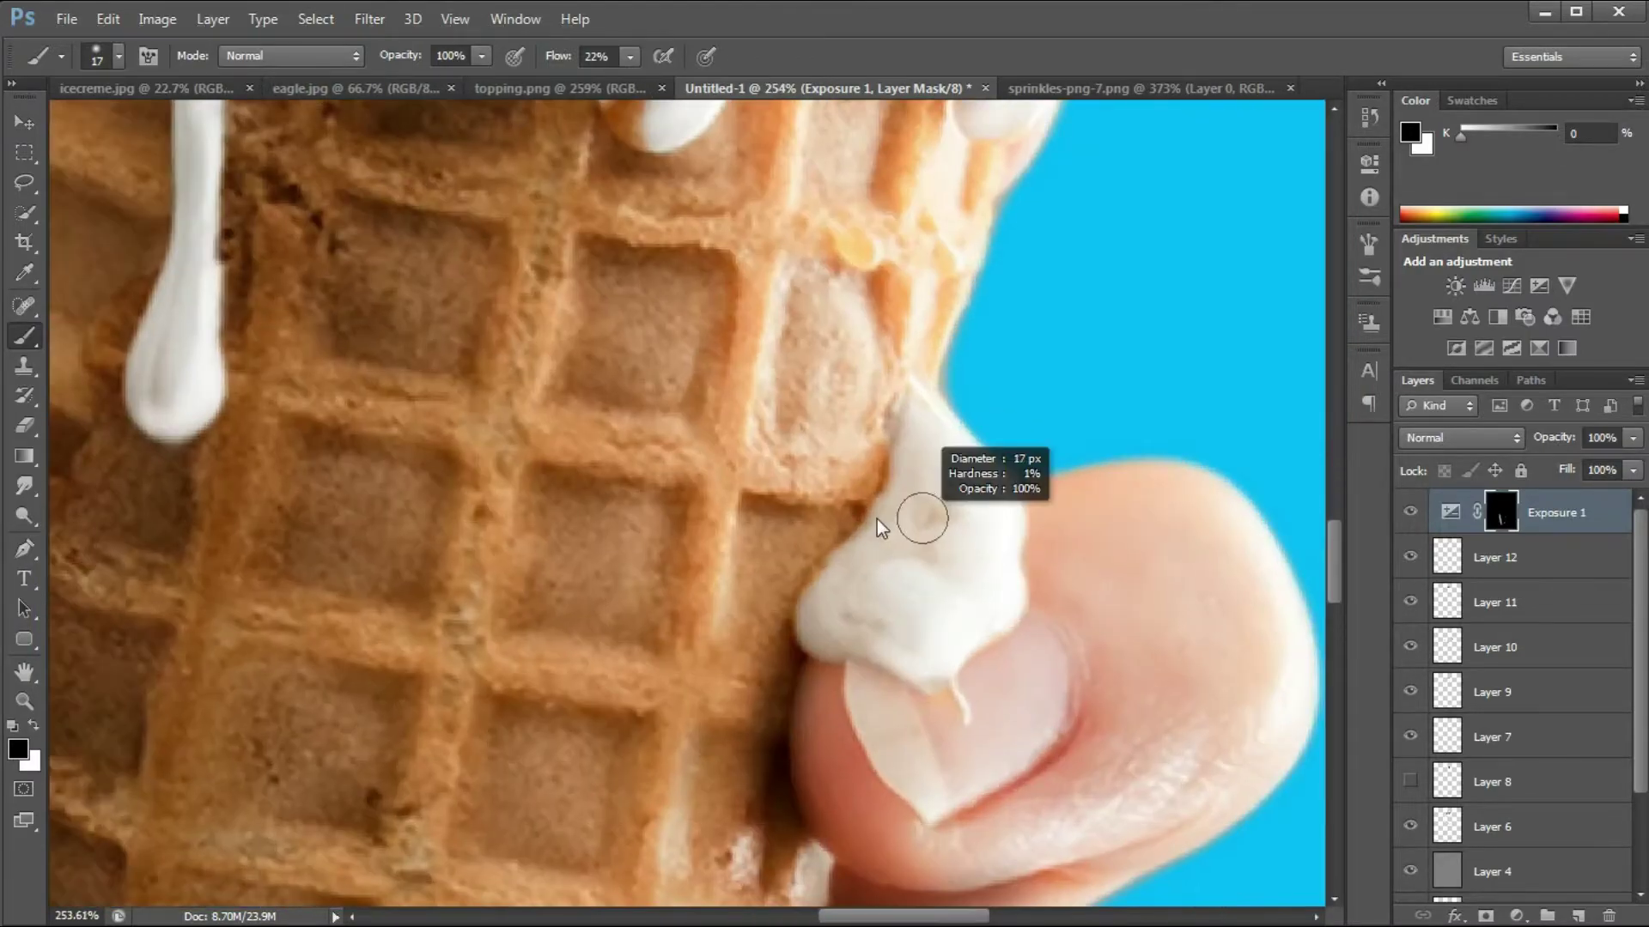
pyautogui.scroll(-3, 814, 596)
pyautogui.scroll(3, 823, 575)
pyautogui.scroll(-3, 809, 722)
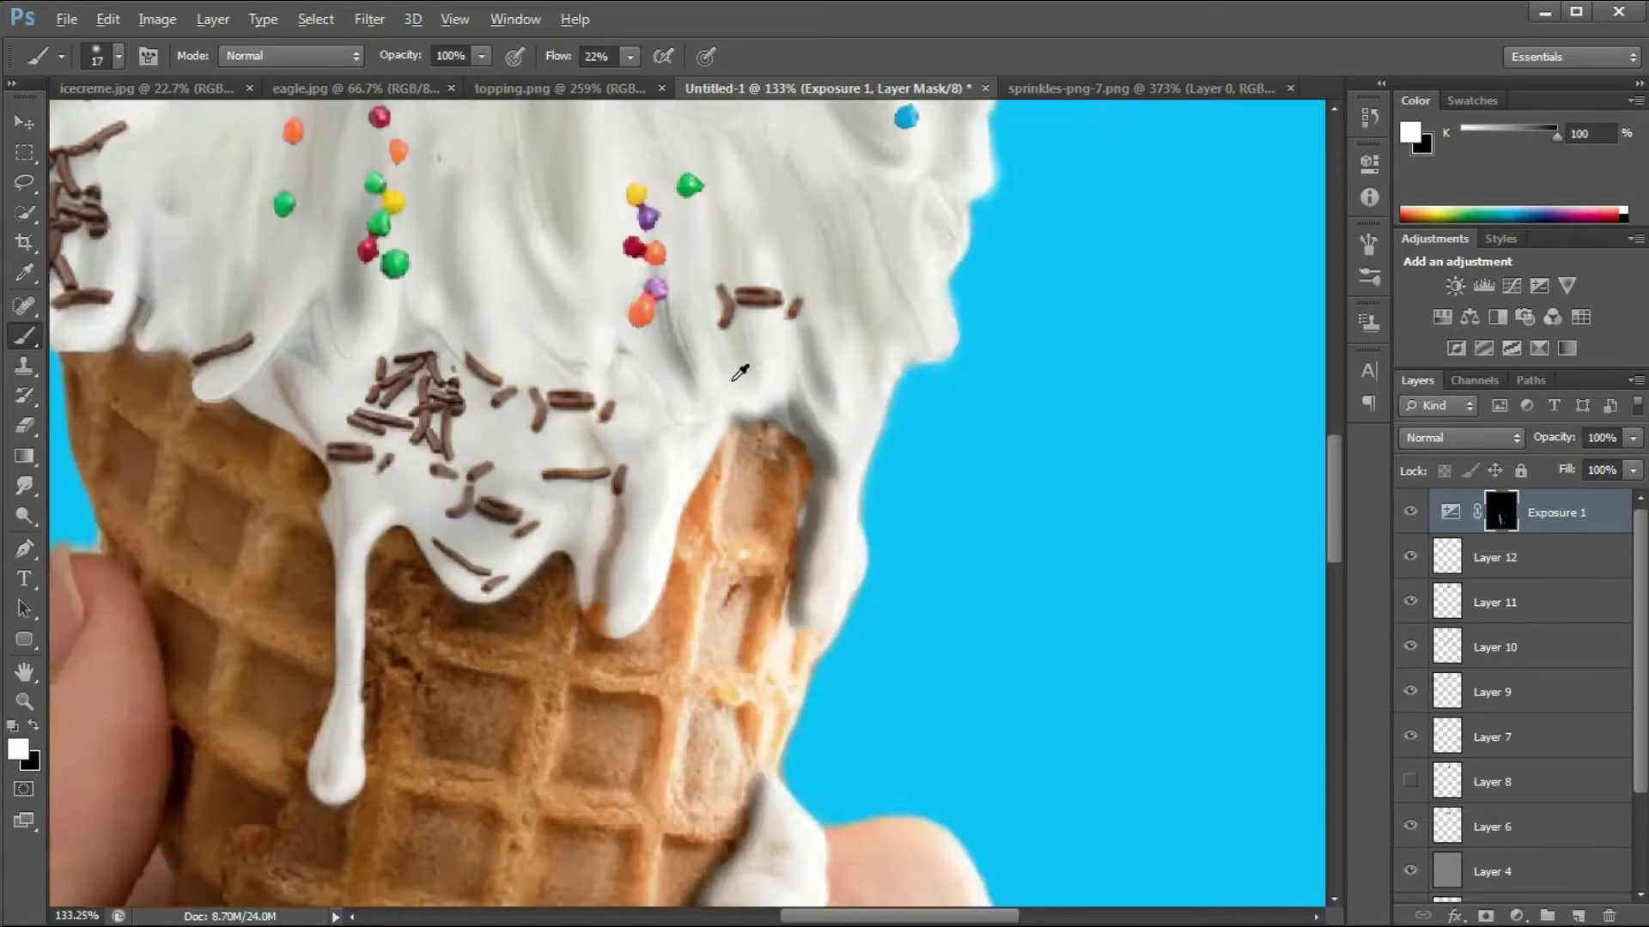
# Step: Paint shadow into the fold beside the wide central drip and the cream edge next to it with the 17 px brush
pyautogui.scroll(4, 742, 513)
pyautogui.moveTo(760, 626); pyautogui.dragTo(720, 790)
pyautogui.scroll(-3, 812, 430)
pyautogui.scroll(4, 747, 417)
pyautogui.moveTo(808, 221); pyautogui.dragTo(777, 472)
pyautogui.scroll(-3, 863, 451)
pyautogui.scroll(4, 846, 452)
pyautogui.scroll(3, 849, 446)
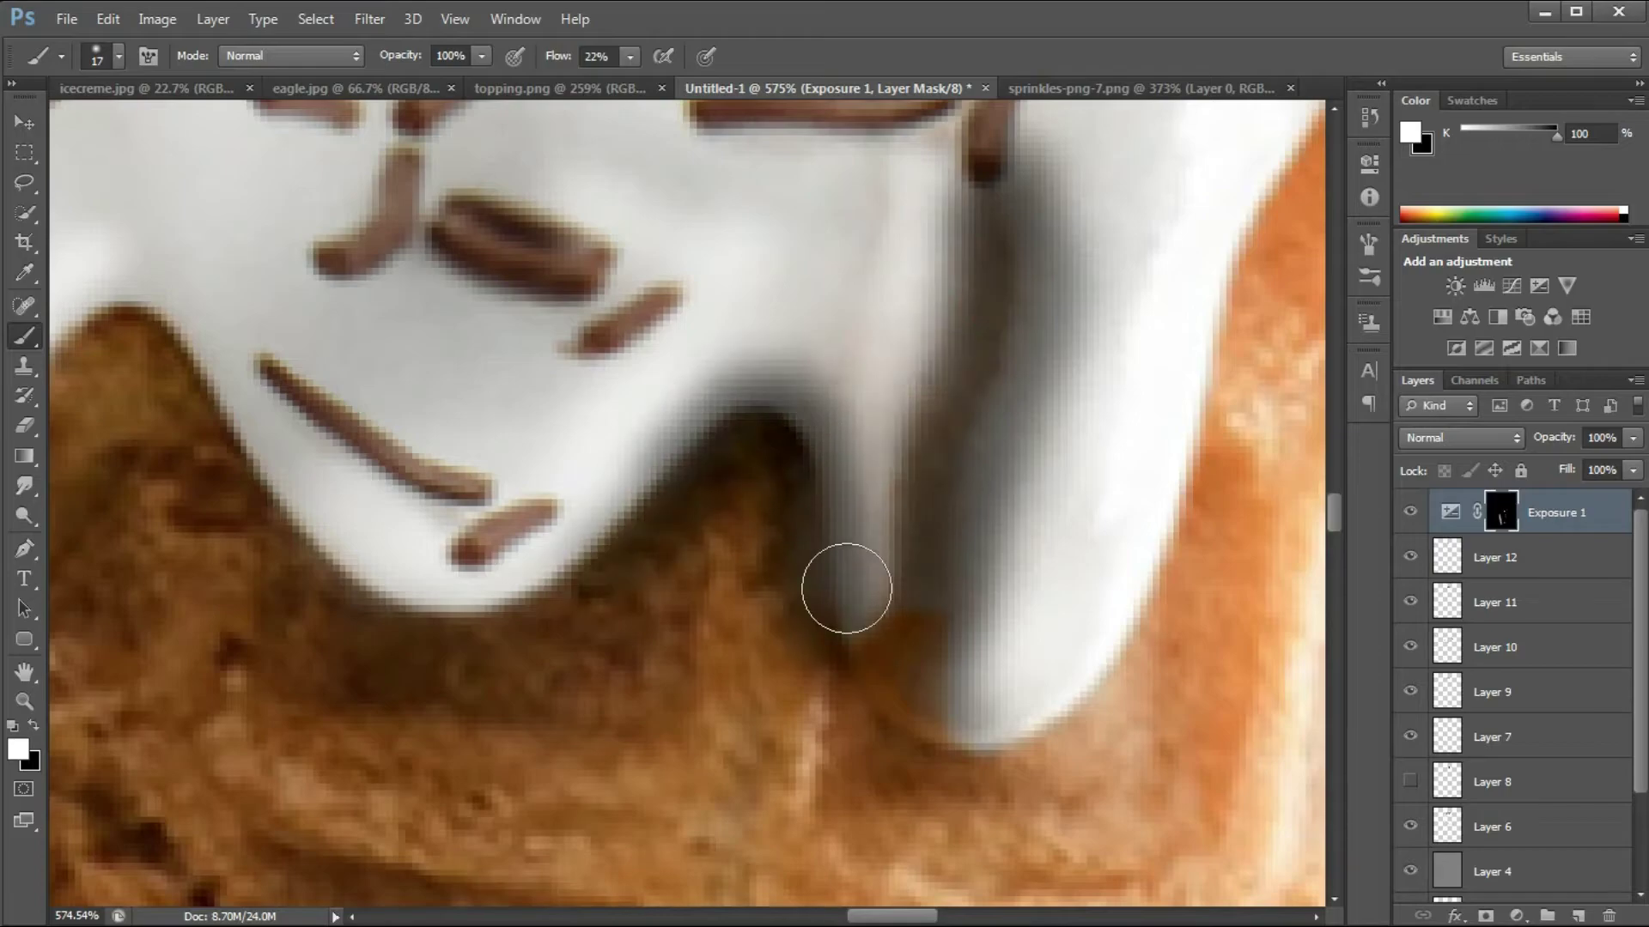
# Step: Shade the scalloped cream edge above the cone and the left side of the long thin drip on the mask
pyautogui.scroll(-2, 710, 452)
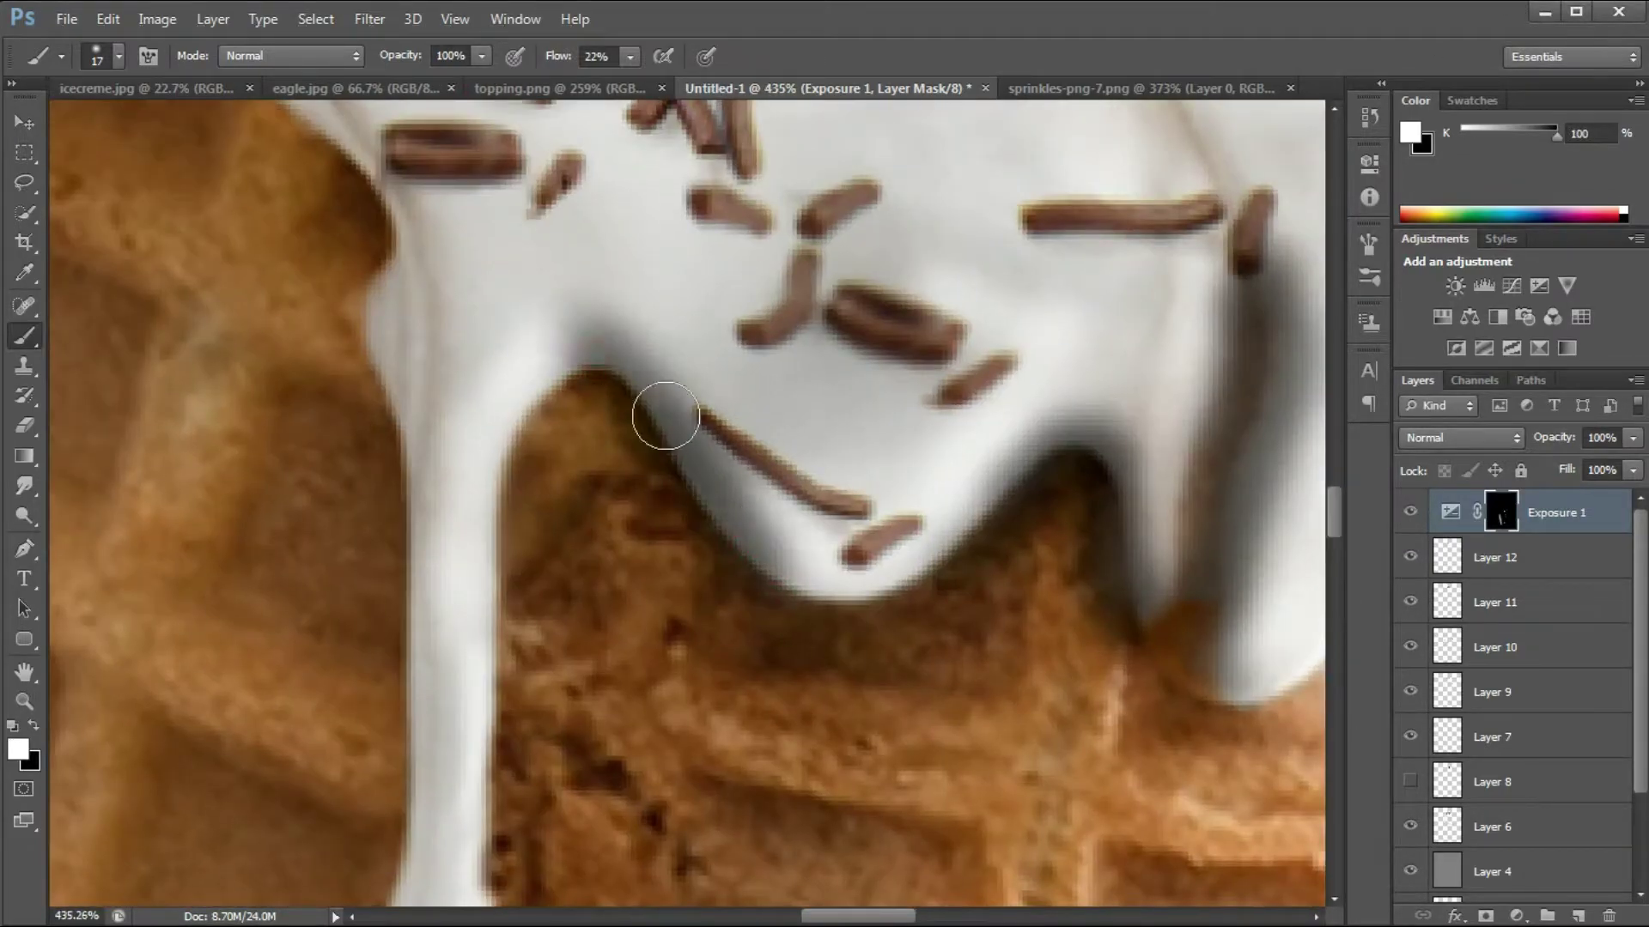
pyautogui.scroll(-1, 678, 419)
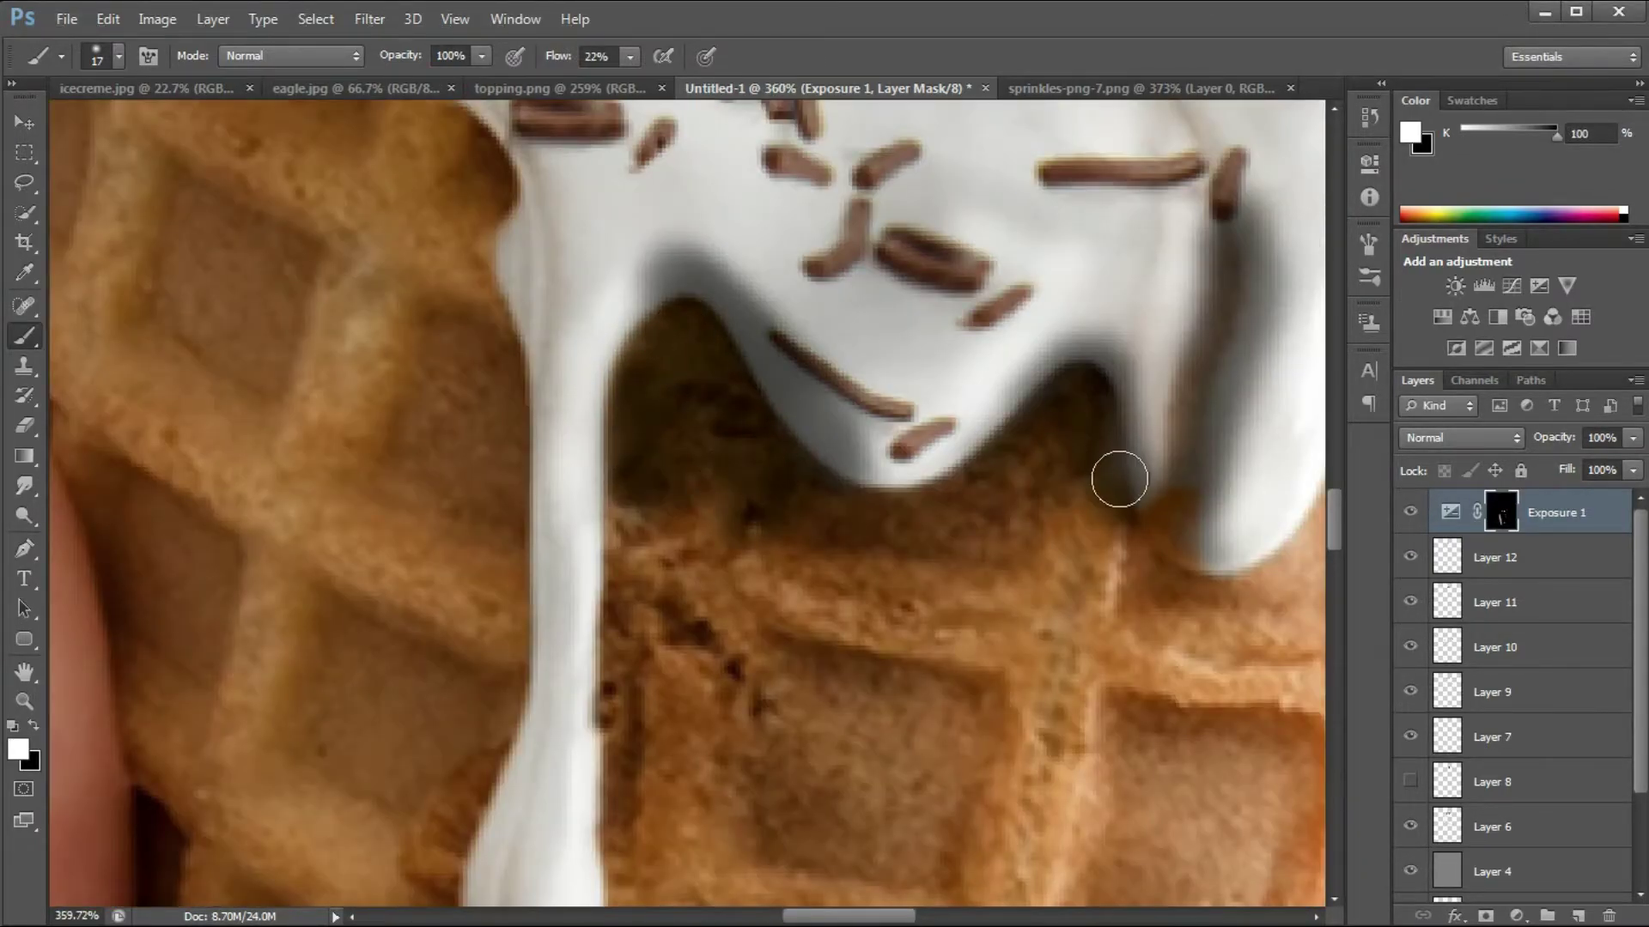
pyautogui.scroll(-2, 1111, 460)
pyautogui.scroll(1, 851, 258)
pyautogui.moveTo(666, 360); pyautogui.dragTo(668, 593)
pyautogui.scroll(-2, 668, 515)
pyautogui.moveTo(670, 515); pyautogui.dragTo(650, 719)
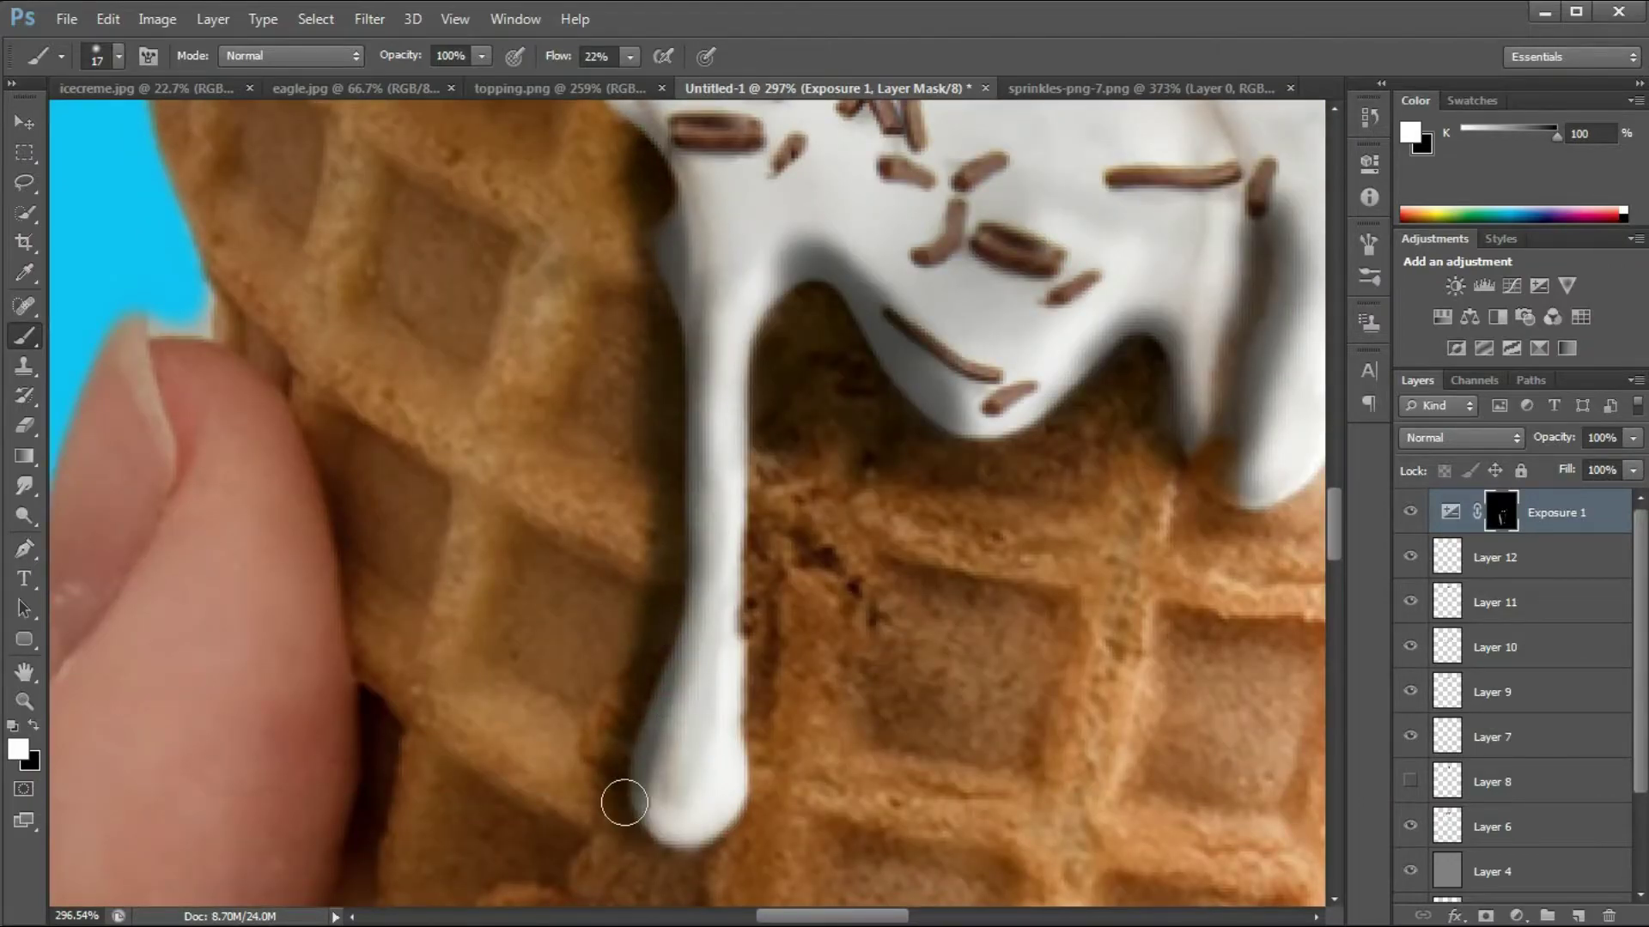
# Step: Paint shadow along the cream's upper left edge over the cone and into the notch beside the small drip
pyautogui.scroll(-2, 706, 297)
pyautogui.scroll(3, 769, 417)
pyautogui.scroll(1, 770, 423)
pyautogui.press('z')
pyautogui.press('x')
pyautogui.click(24, 336)
pyautogui.press('x')
pyautogui.scroll(2, 687, 481)
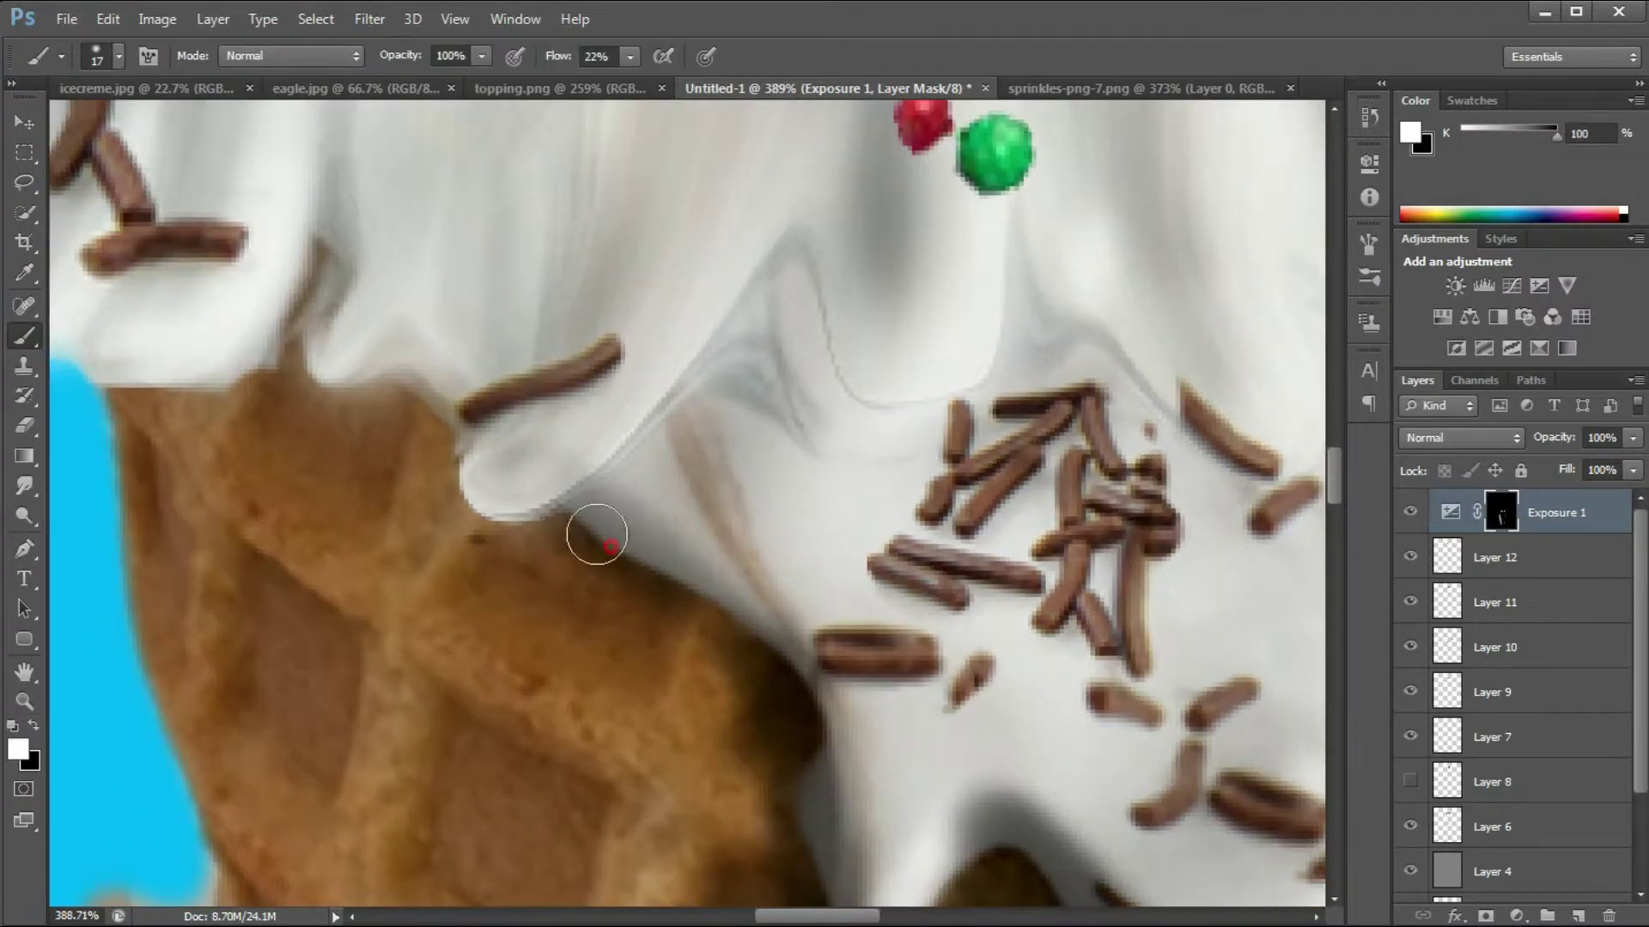
pyautogui.scroll(1, 401, 361)
pyautogui.moveTo(414, 288); pyautogui.dragTo(368, 395)
# Step: Reduce the brush to 4 px and darken the contour of the small drip beneath the single chocolate sprinkle
pyautogui.press('[')
pyautogui.press('[')
pyautogui.press('[')
pyautogui.press('[')
pyautogui.press('[')
pyautogui.press('[')
pyautogui.press('[')
pyautogui.scroll(2, 399, 389)
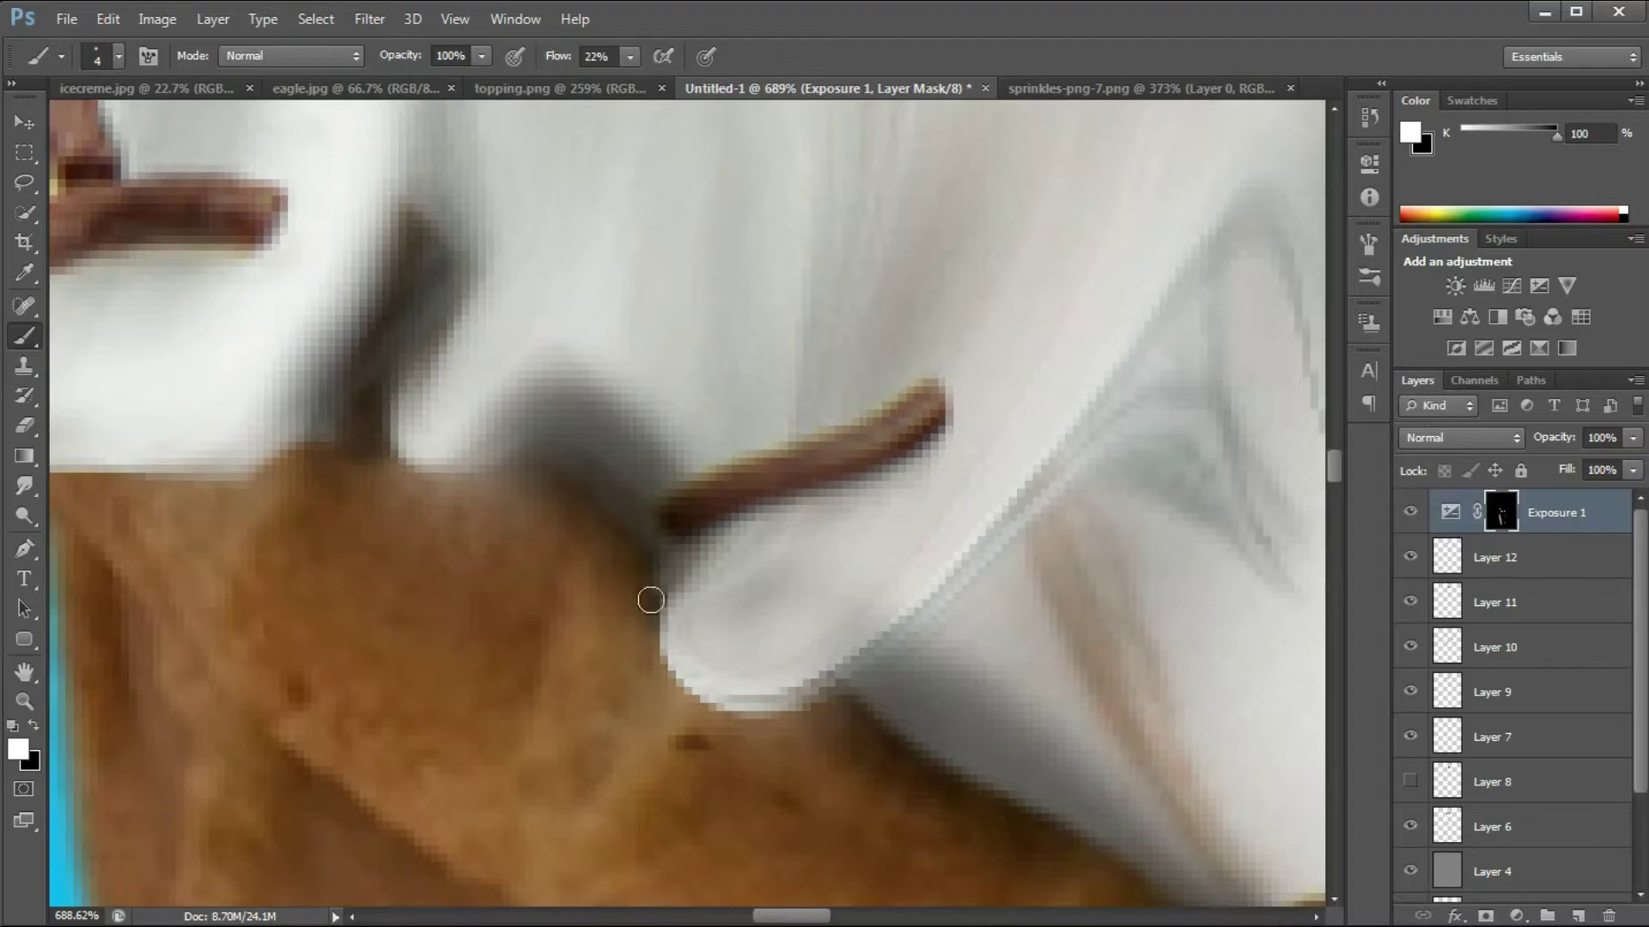
pyautogui.scroll(-3, 671, 633)
pyautogui.scroll(3, 338, 401)
# Step: Enlarge the brush to 12 px and shade the folds at the cream's lower left corner below the chocolate sprinkles
pyautogui.press(']')
pyautogui.press(']')
pyautogui.press(']')
pyautogui.press(']')
pyautogui.press(']')
pyautogui.press(']')
pyautogui.press(']')
pyautogui.moveTo(371, 249); pyautogui.dragTo(369, 477)
pyautogui.scroll(-2, 397, 287)
pyautogui.scroll(2, 398, 287)
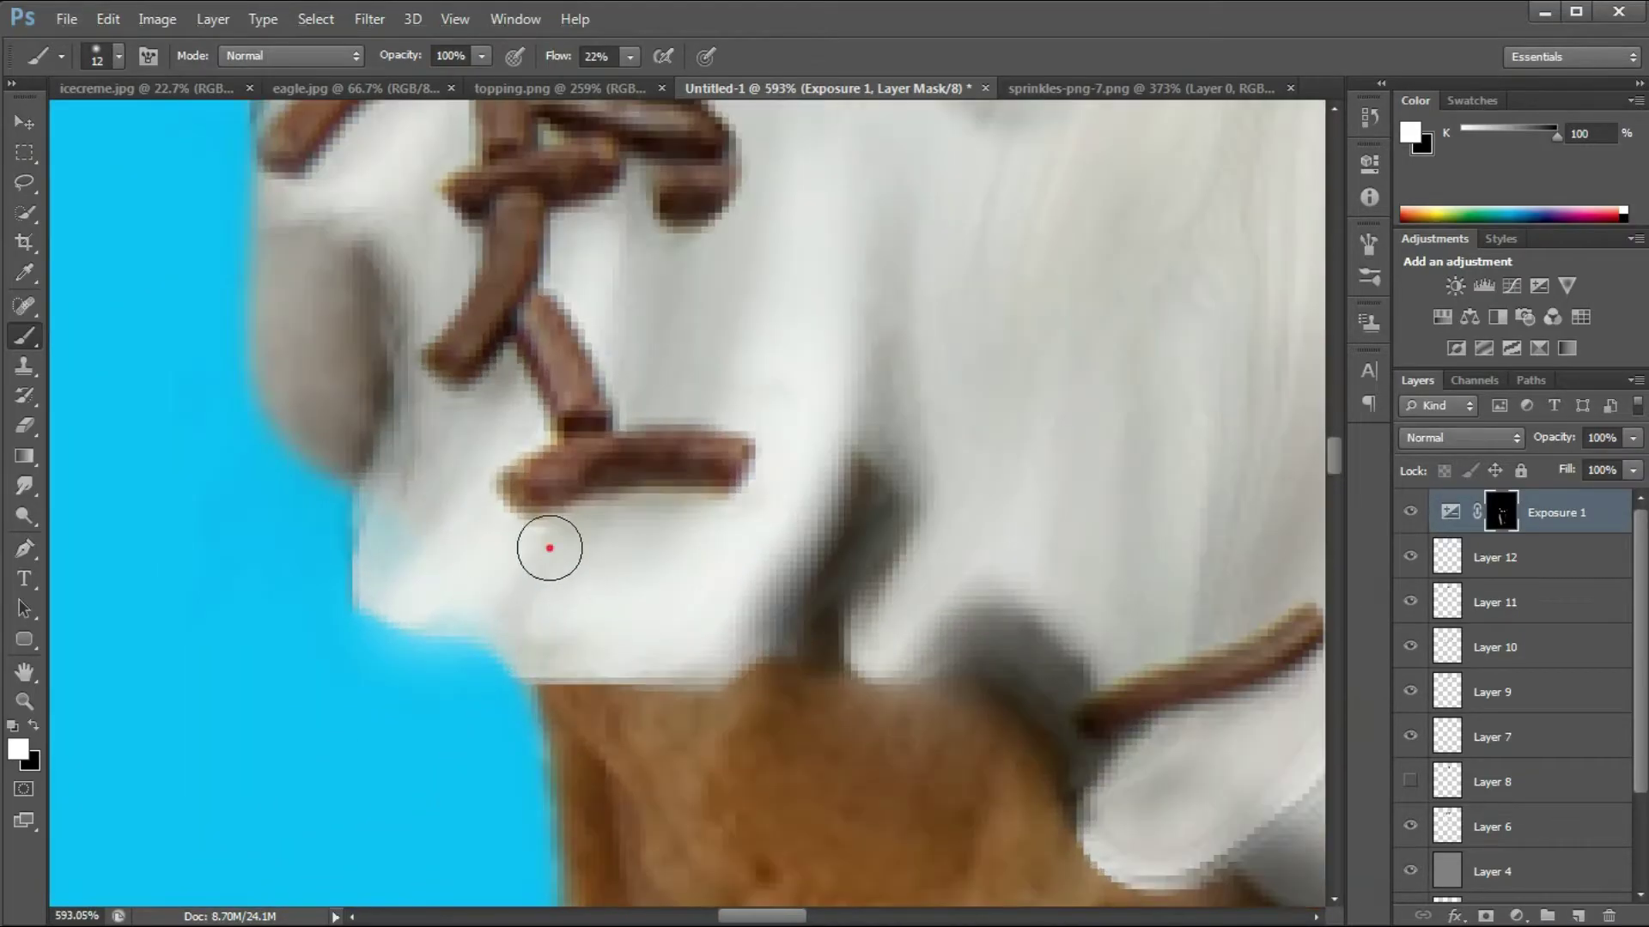
pyautogui.moveTo(579, 541); pyautogui.dragTo(516, 631)
pyautogui.moveTo(654, 447); pyautogui.dragTo(642, 392)
# Step: Darken the recessed waffle squares in the lower part of the cone with a 22 px brush on the mask
pyautogui.scroll(-5, 642, 393)
pyautogui.scroll(3, 601, 429)
pyautogui.scroll(-4, 679, 462)
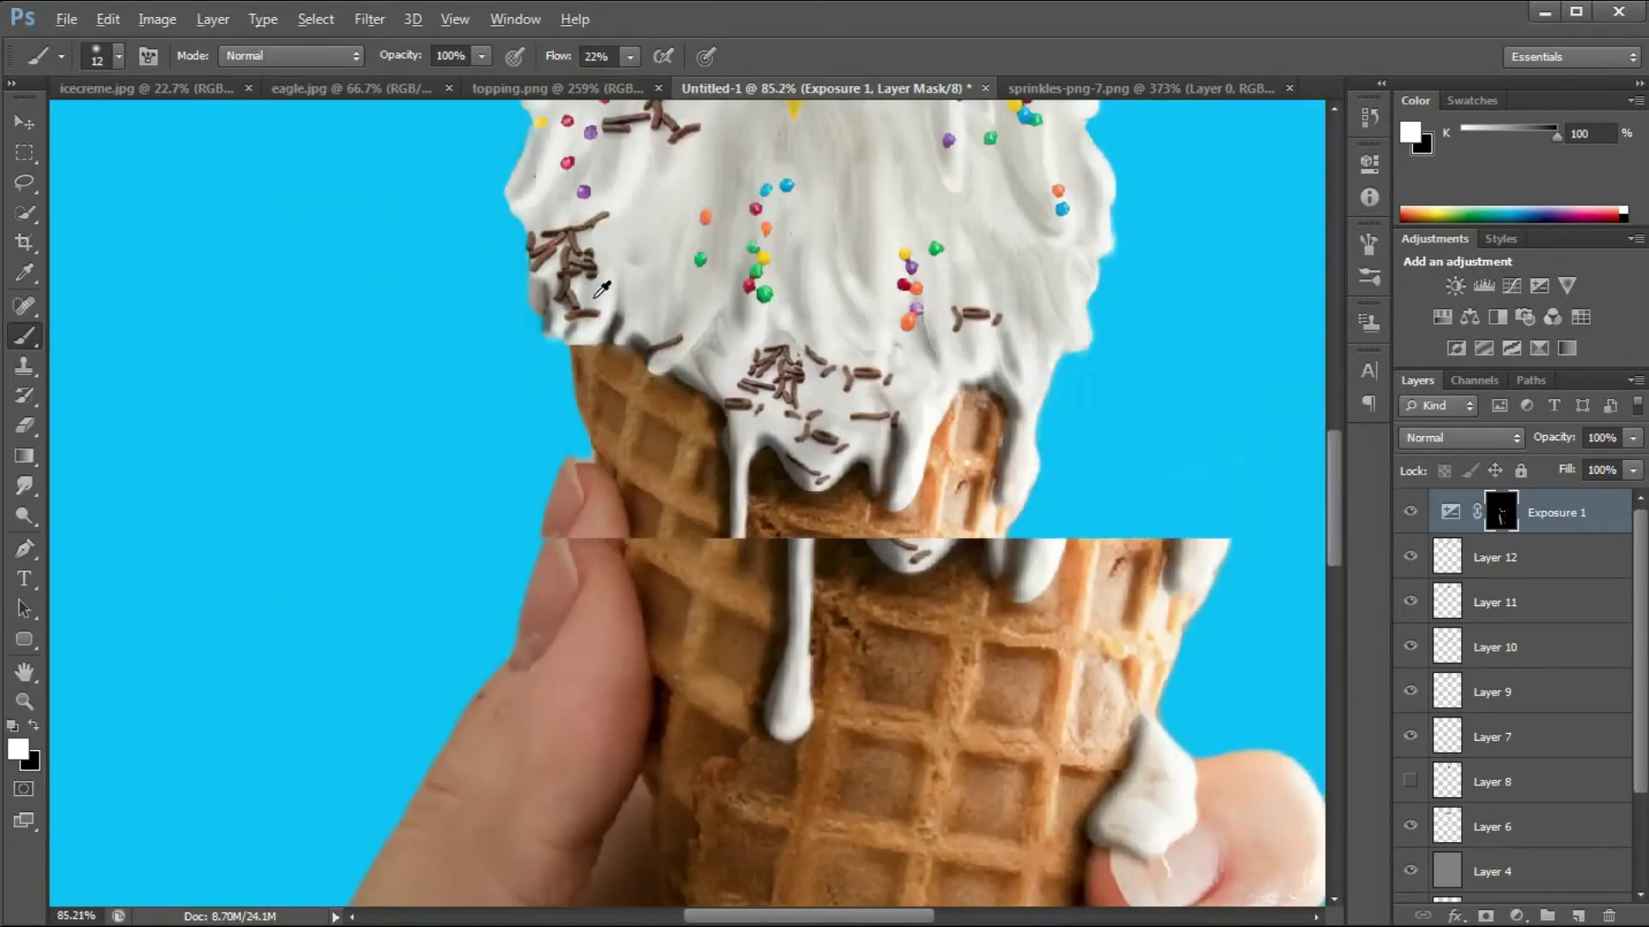
pyautogui.scroll(4, 745, 846)
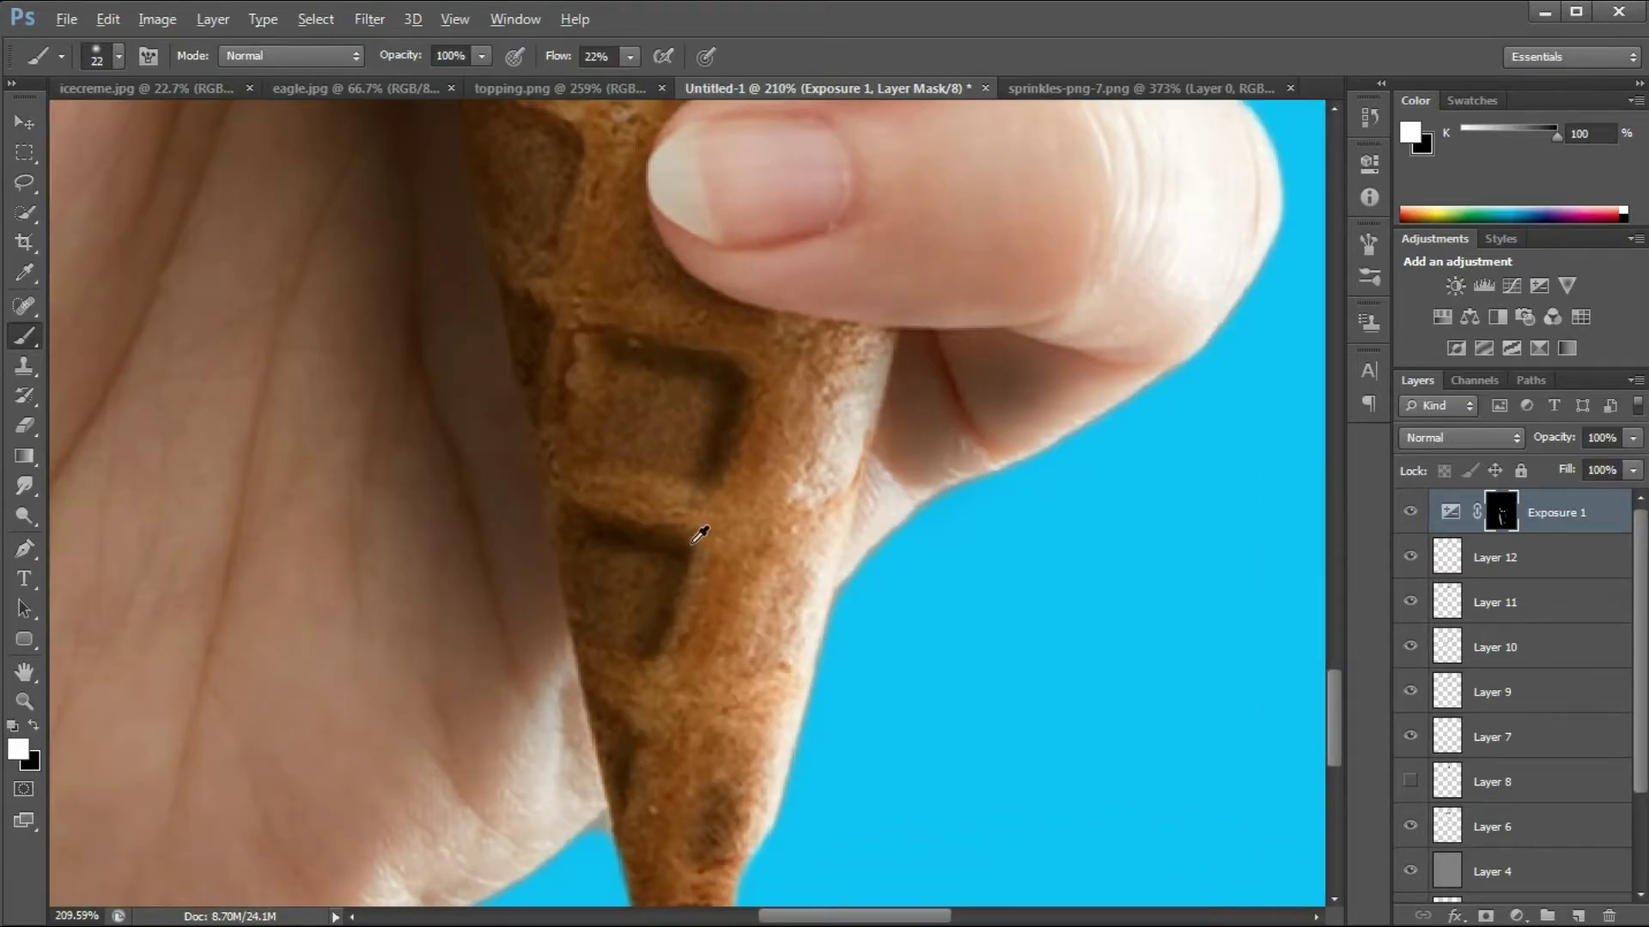
pyautogui.scroll(-1, 708, 544)
pyautogui.scroll(2, 581, 579)
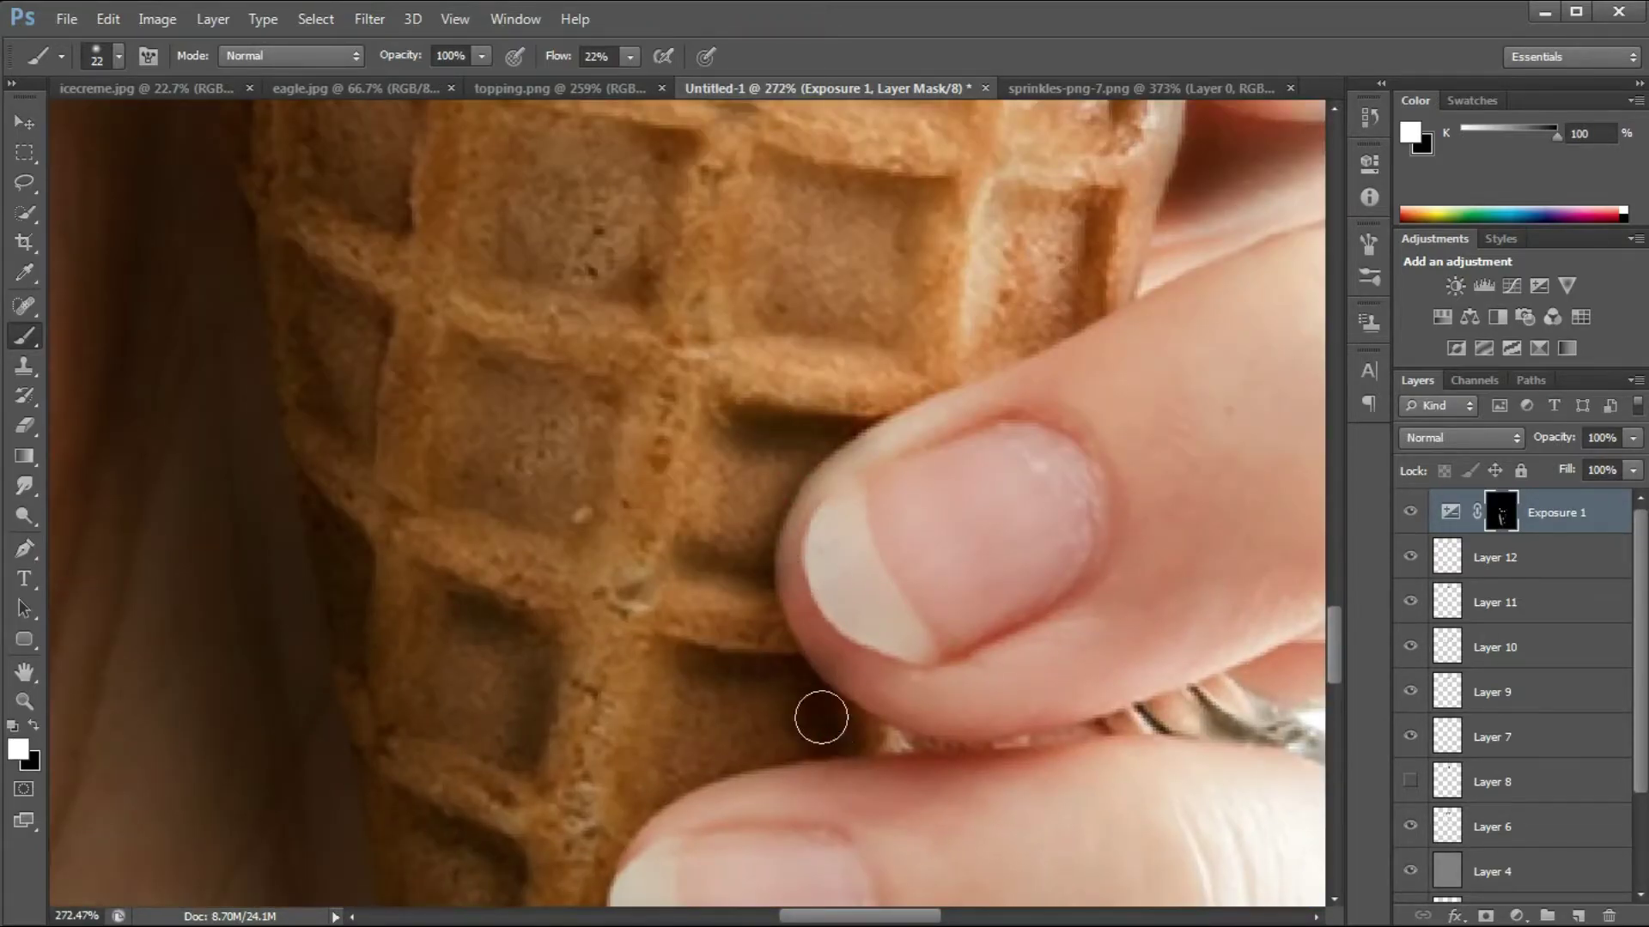
pyautogui.scroll(2, 469, 470)
pyautogui.scroll(2, 377, 431)
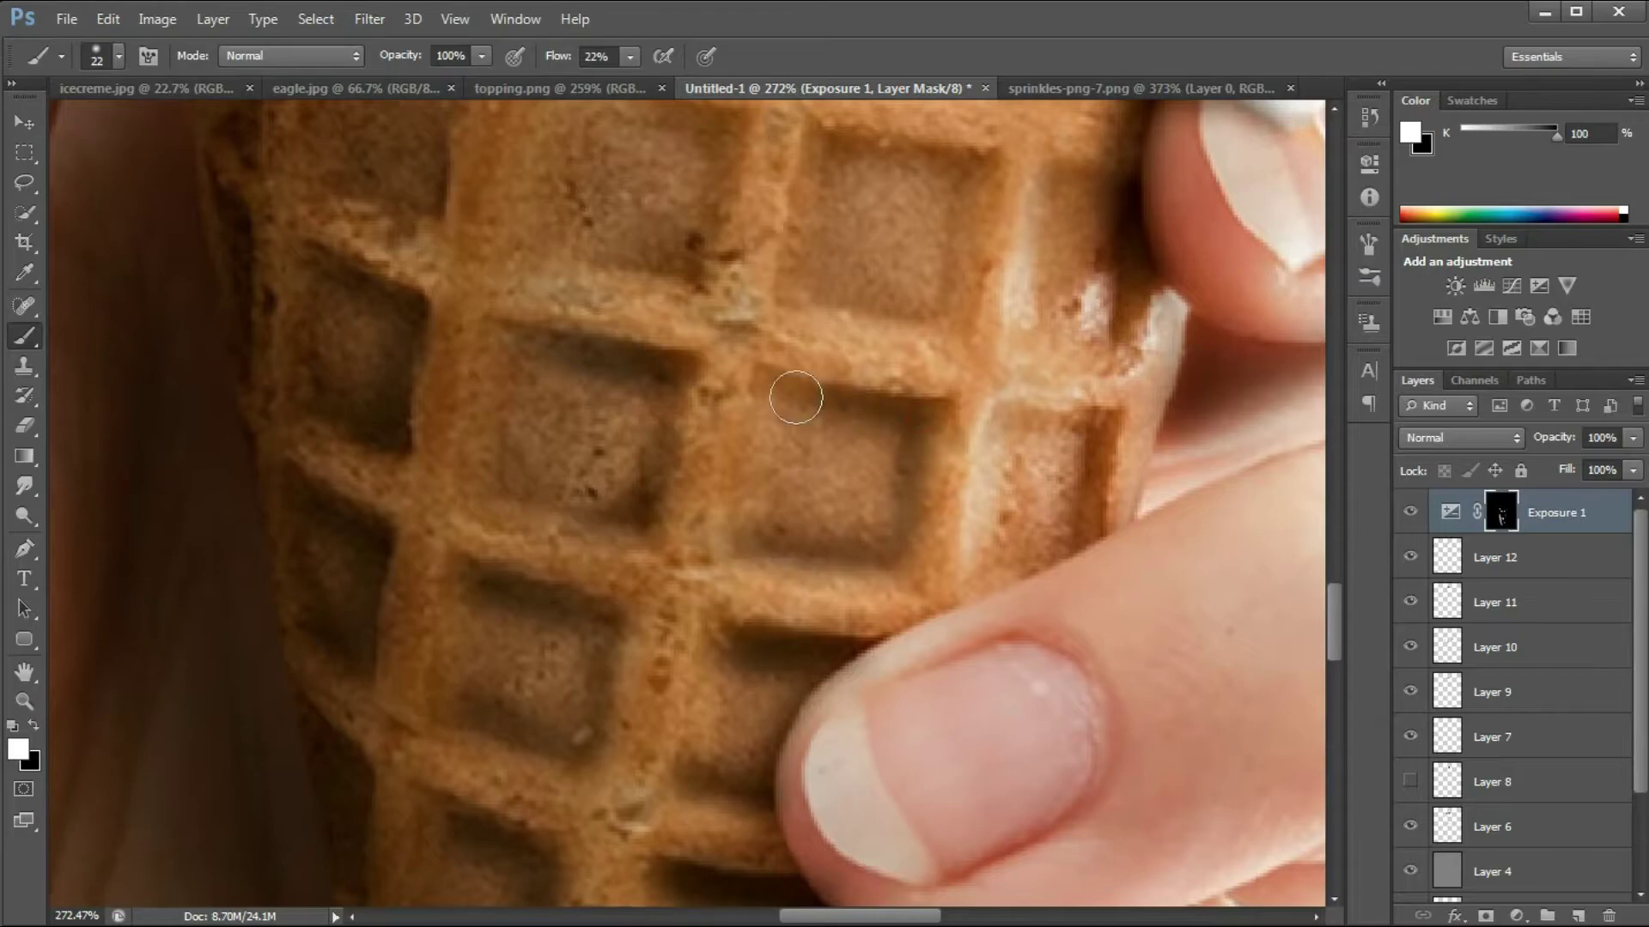
# Step: Darken the recessed edges of the waffle squares across the middle of the cone with the 22 px brush
pyautogui.scroll(-5, 919, 422)
pyautogui.scroll(5, 649, 499)
pyautogui.scroll(2, 486, 274)
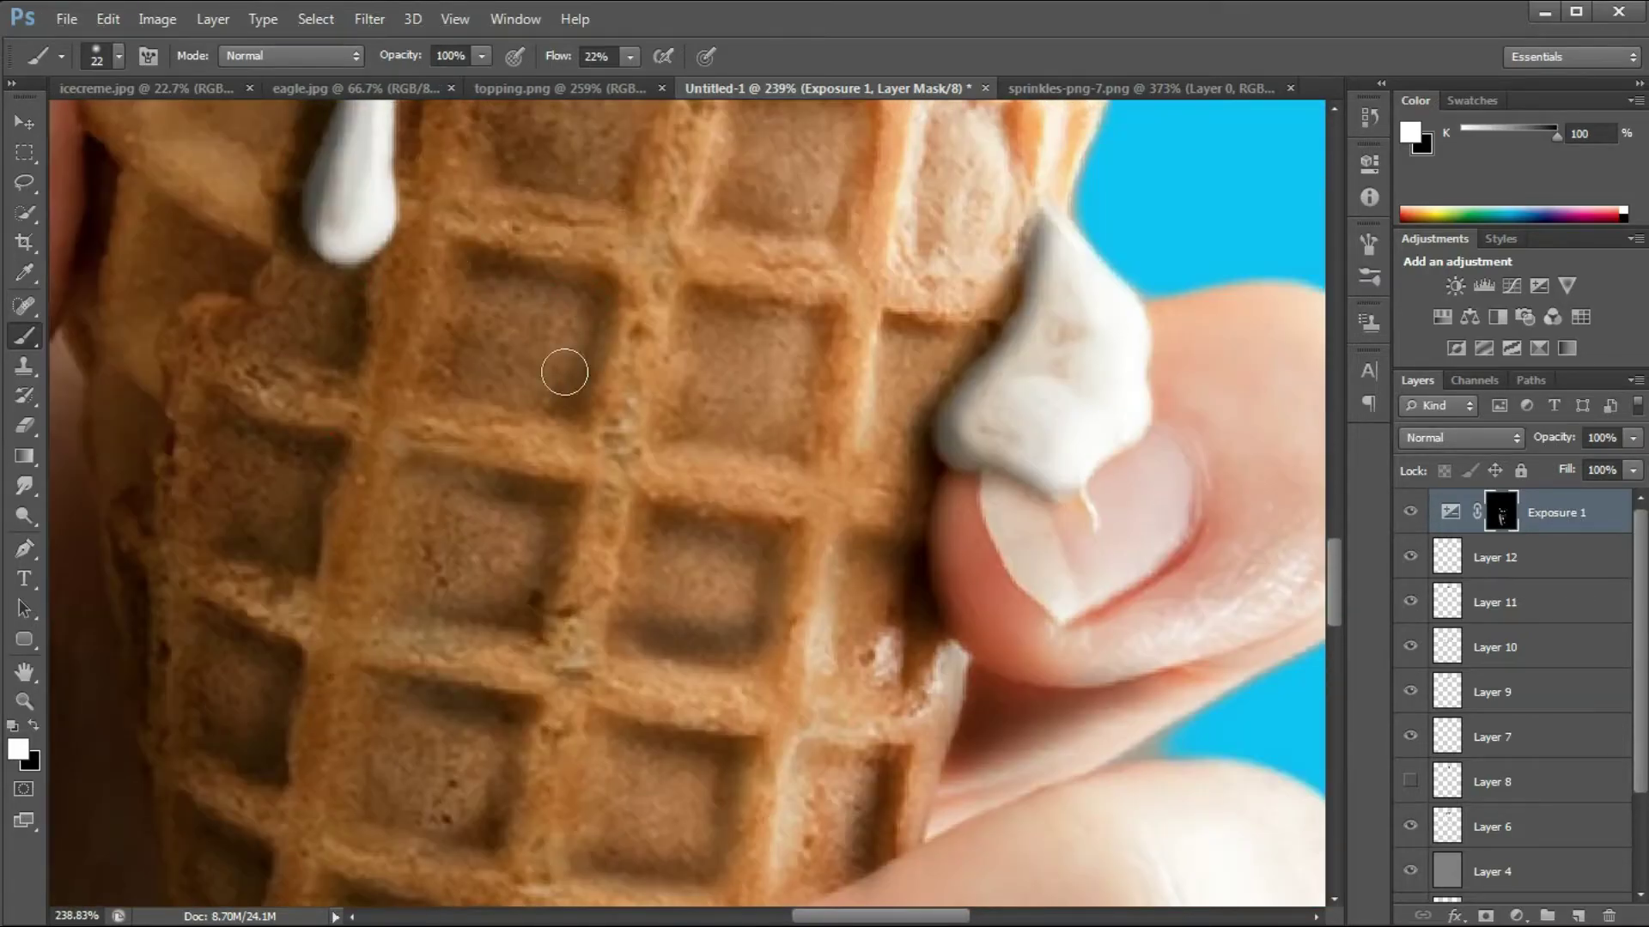
pyautogui.scroll(5, 997, 378)
pyautogui.hscroll(-4, 564, 540)
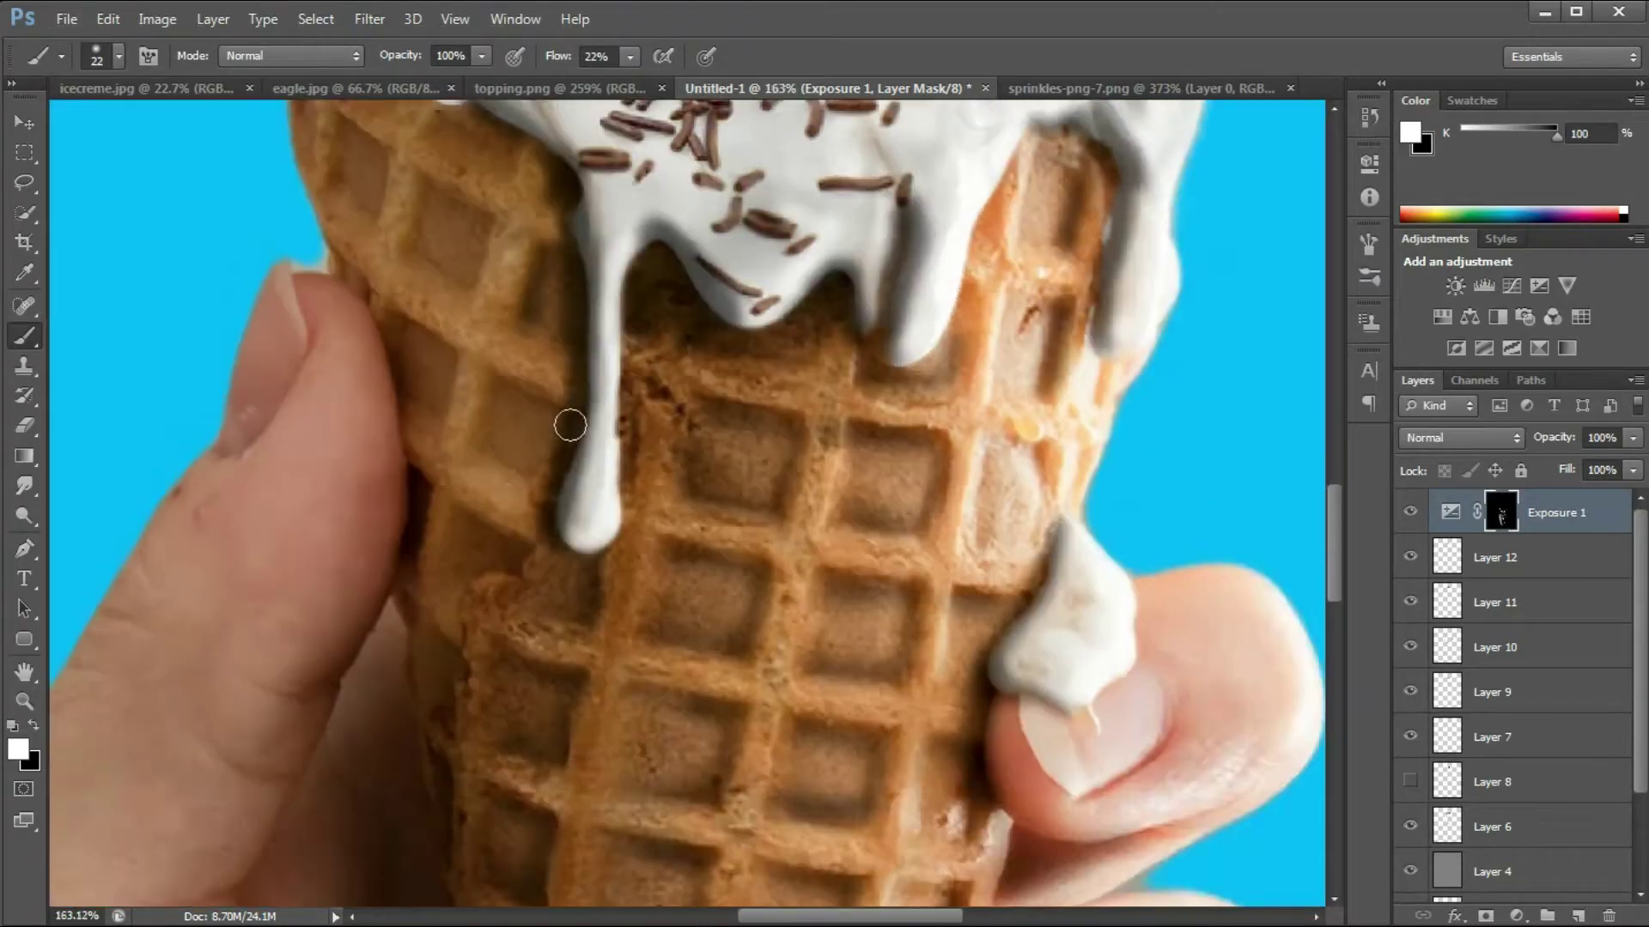
# Step: Shade the waffle squares at the cone's upper left, between the thumb and the long drip
pyautogui.scroll(2, 458, 354)
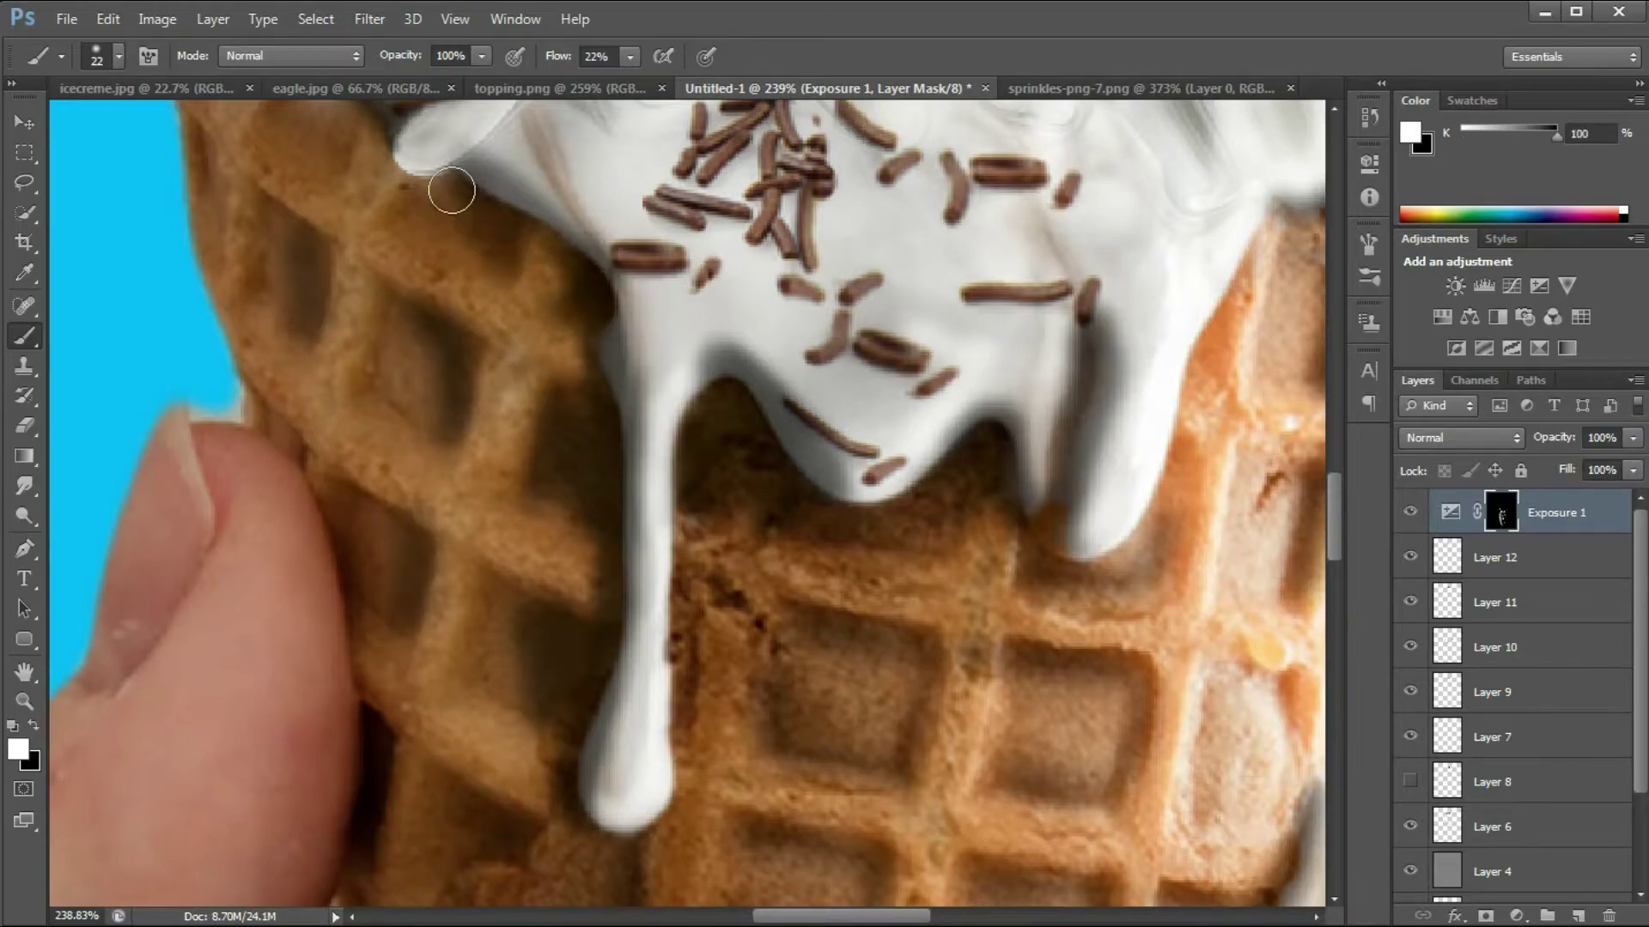
pyautogui.scroll(2, 503, 255)
pyautogui.moveTo(359, 218); pyautogui.dragTo(221, 293)
pyautogui.scroll(-5, 221, 293)
pyautogui.scroll(5, 724, 482)
# Step: Soften the painted shadows on the Exposure 1 mask with an enlarged black brush, and restore white as the painting colour
pyautogui.press('x')
pyautogui.press(']')
pyautogui.press(']')
pyautogui.moveTo(600, 570); pyautogui.dragTo(409, 559)
pyautogui.scroll(-1, 534, 563)
pyautogui.scroll(-2, 534, 563)
pyautogui.scroll(-8, 751, 574)
pyautogui.press('x')
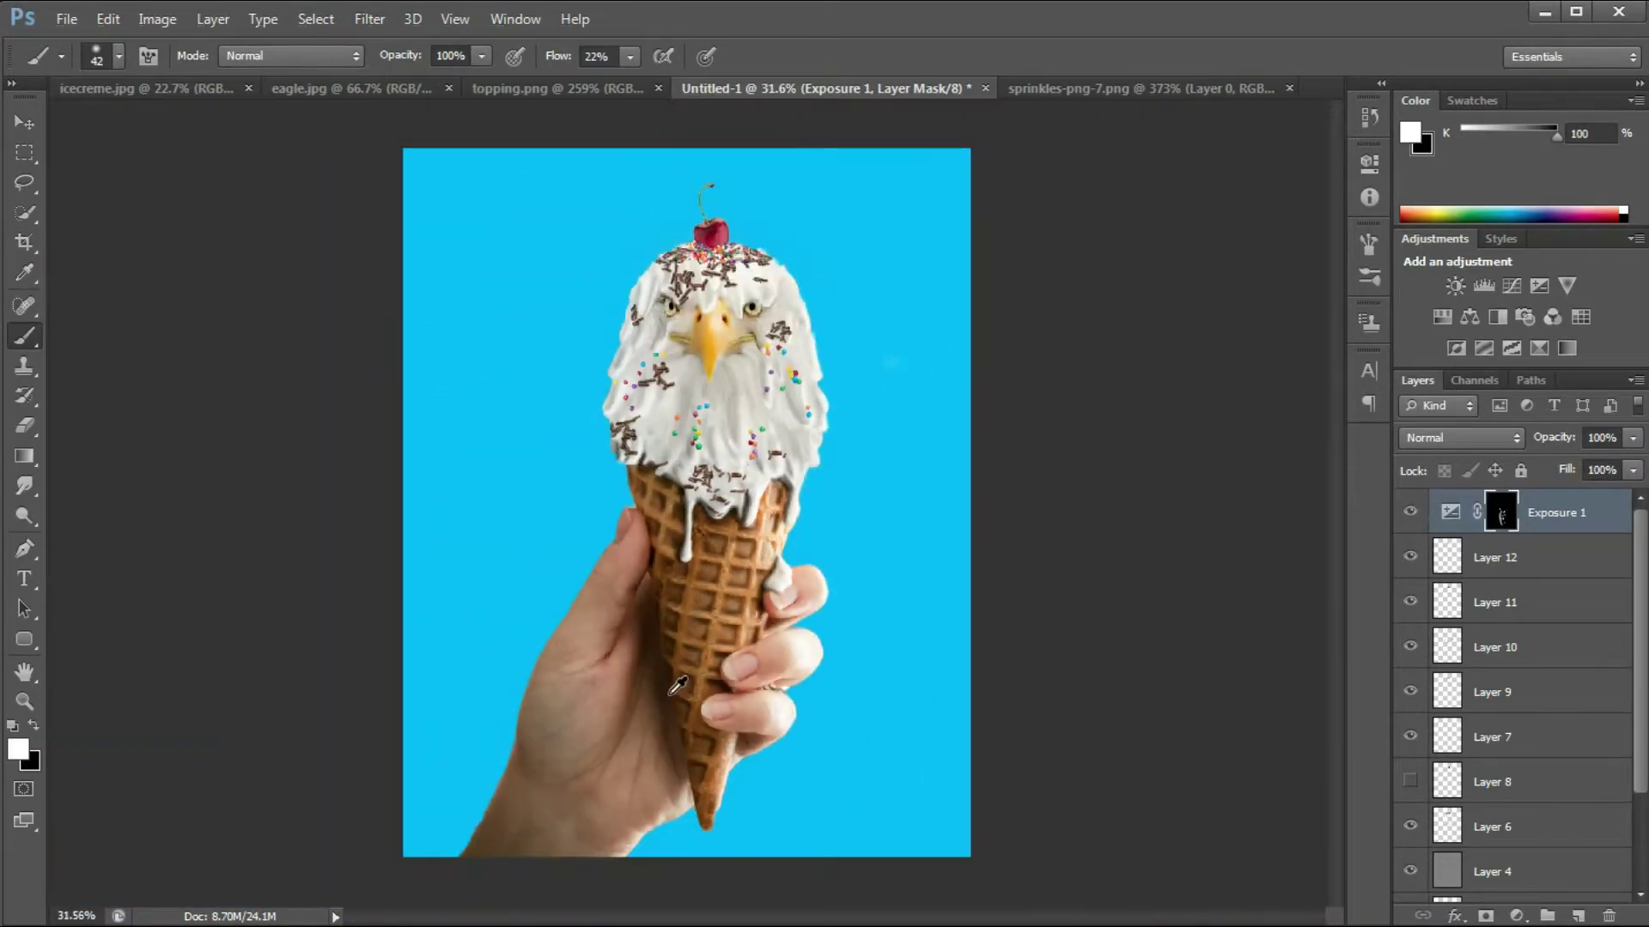
# Step: Shade the left side of the eagle's beak with a 45 px brush on the Exposure 1 mask
pyautogui.scroll(8, 607, 515)
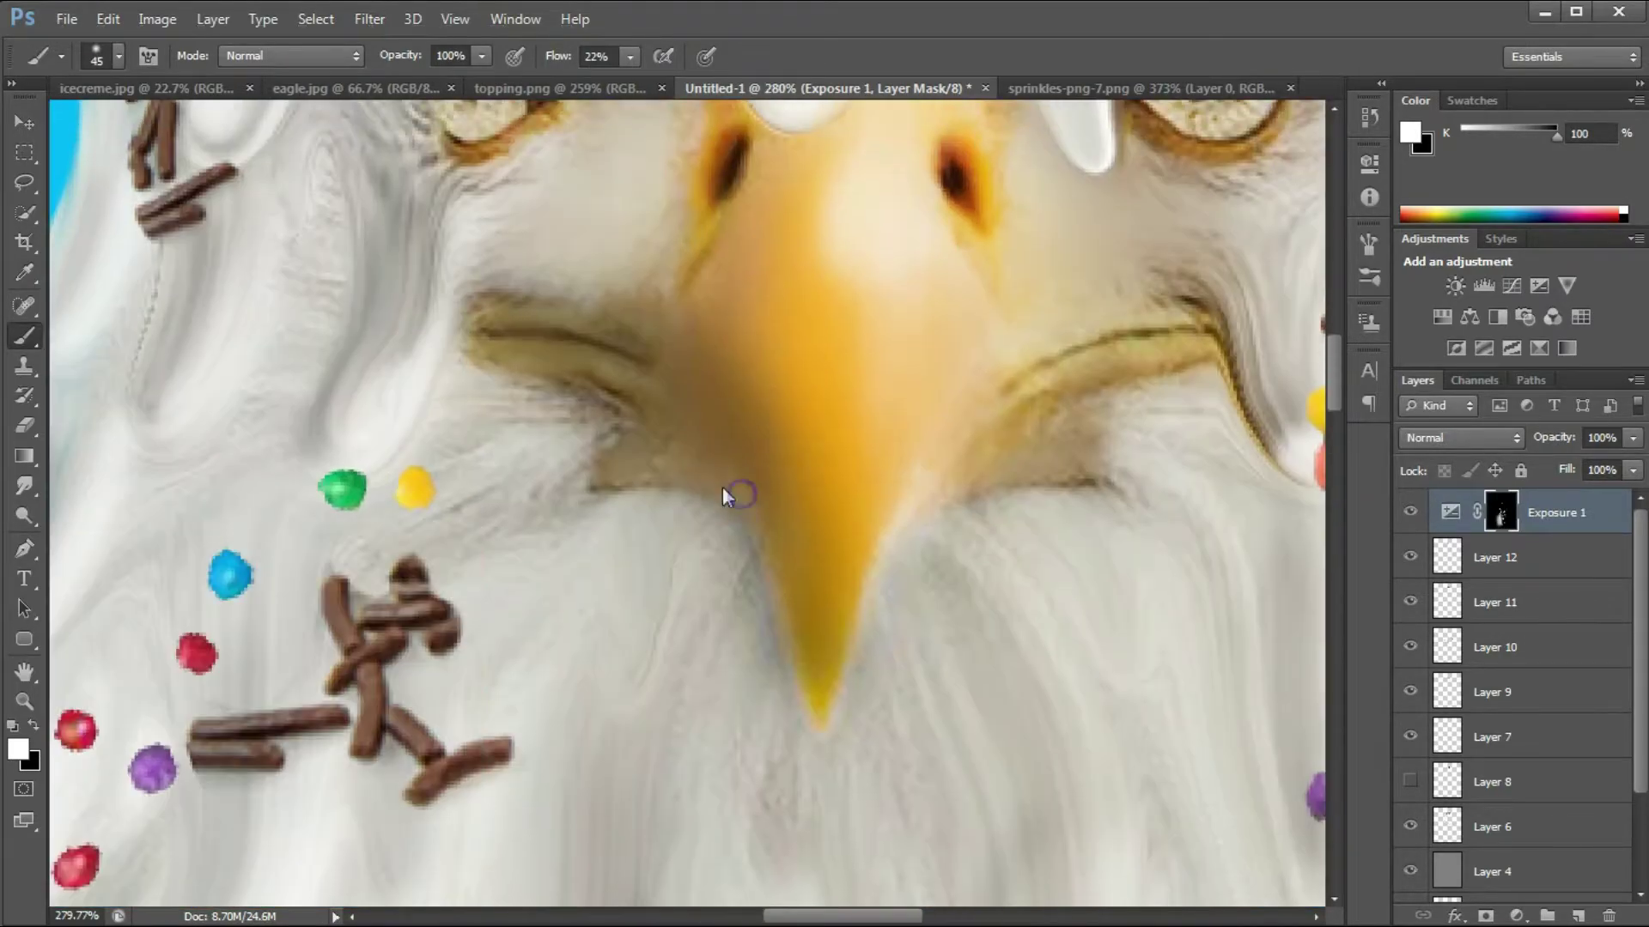
pyautogui.scroll(-5, 557, 252)
pyautogui.press('x')
# Step: Shade the drip between the beak and right-hand eye with a 16 px brush, and darken the area around the left-hand eye
pyautogui.scroll(6, 717, 452)
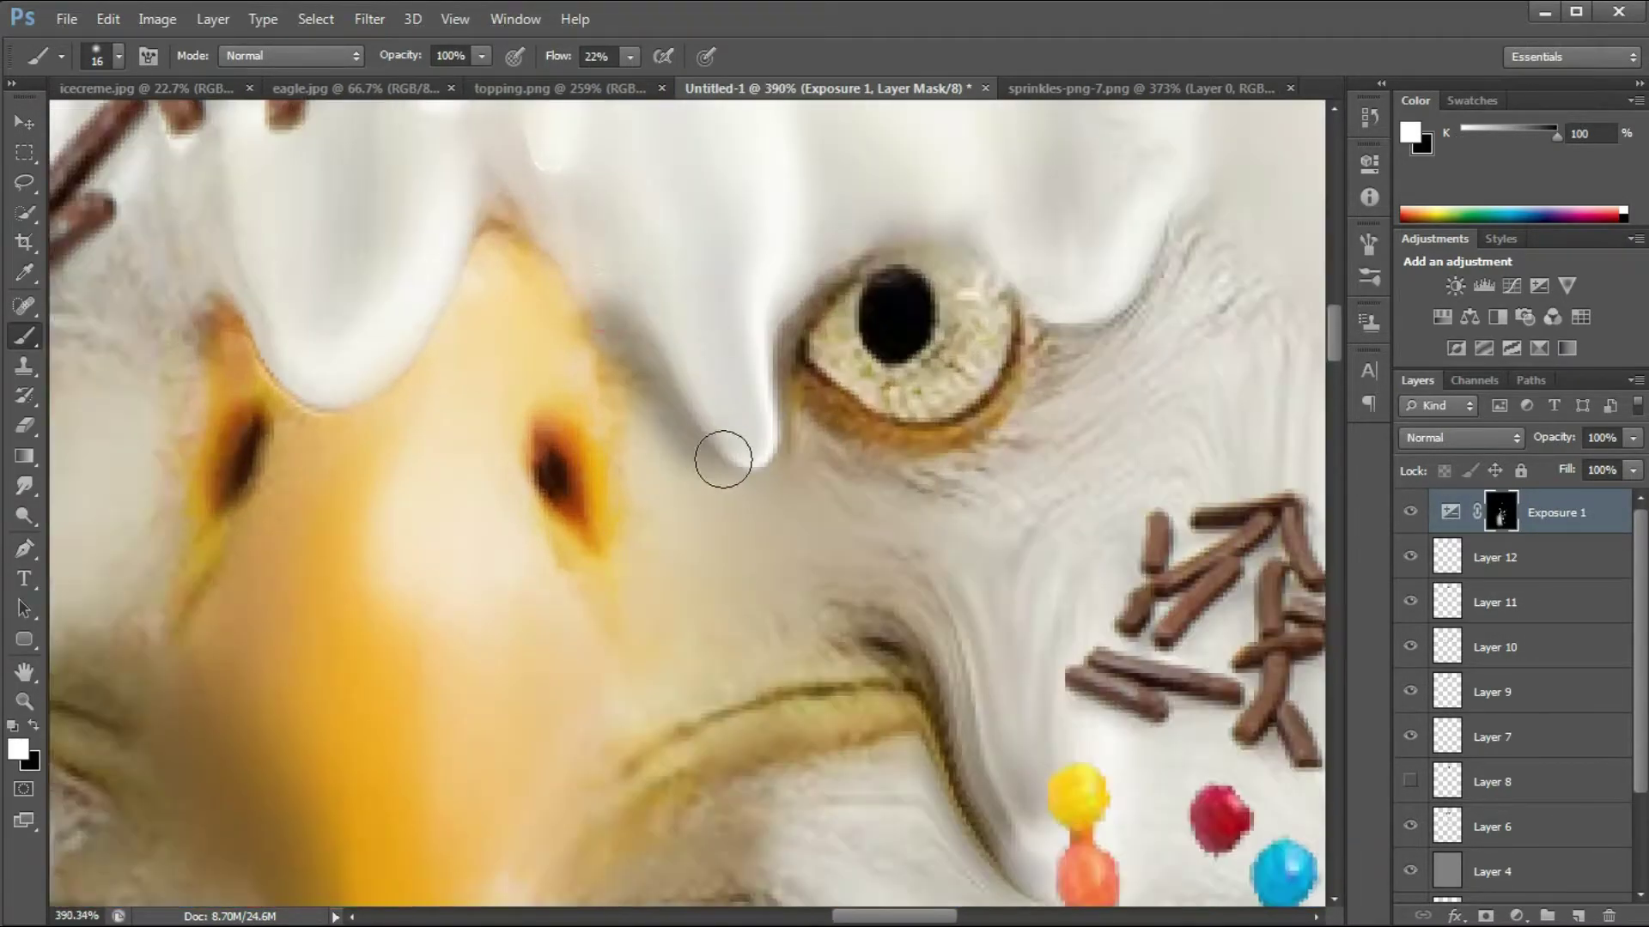
pyautogui.scroll(-6, 941, 345)
pyautogui.scroll(5, 799, 354)
pyautogui.press('[')
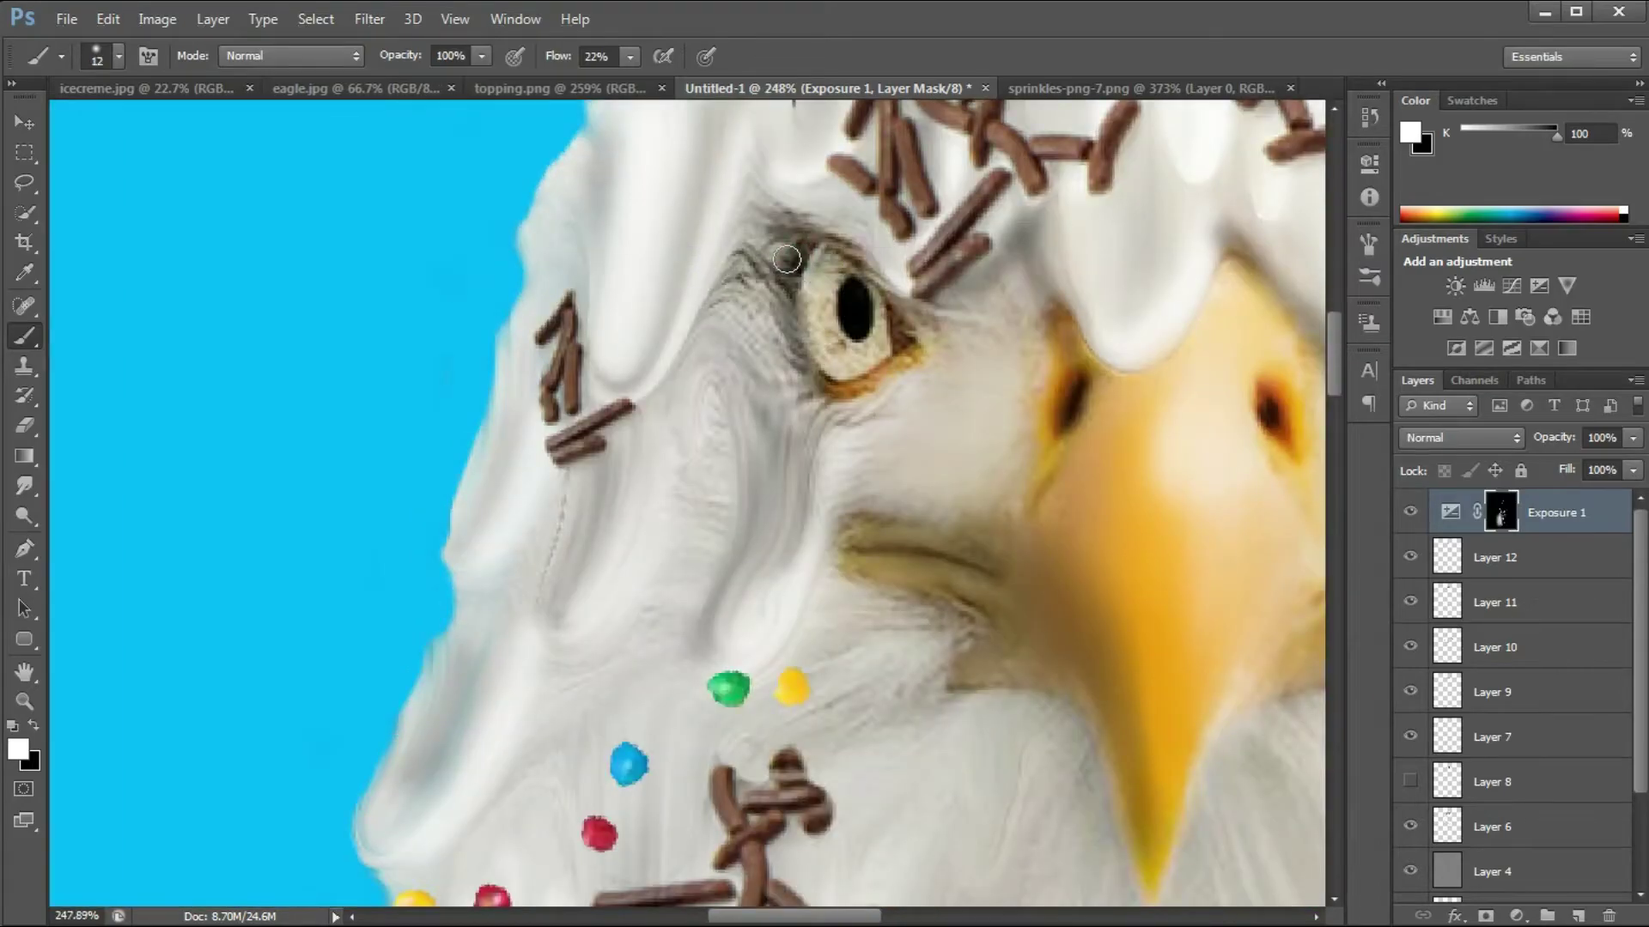
pyautogui.scroll(-6, 939, 312)
pyautogui.scroll(5, 1012, 570)
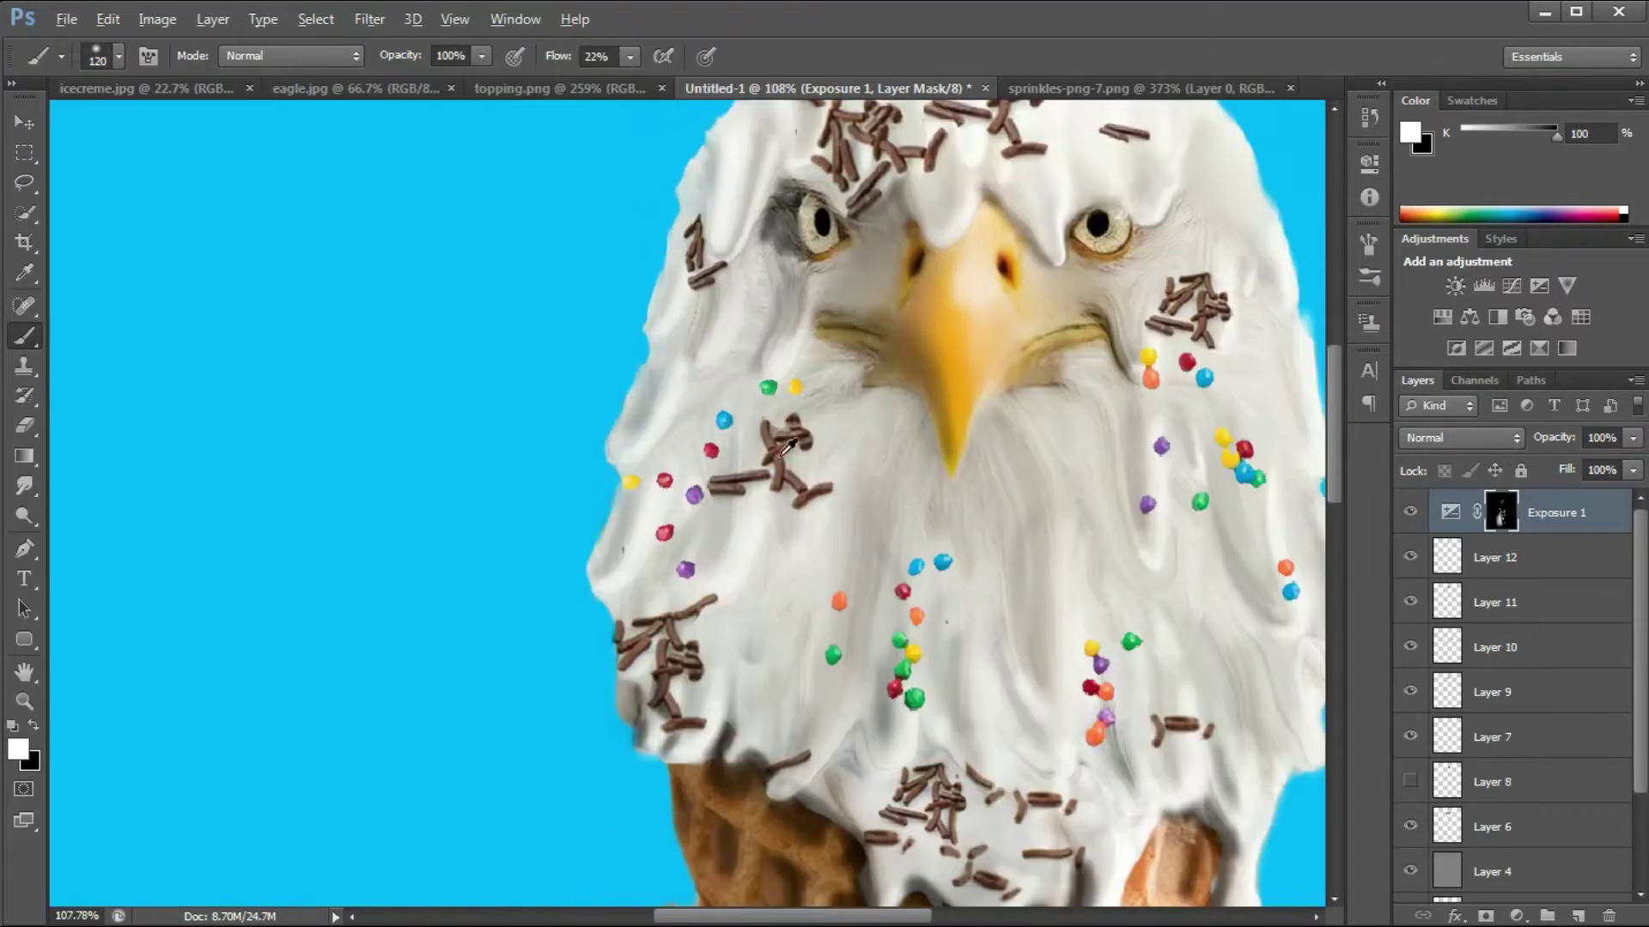
# Step: Reduce the brush to 4 px and add small shadows to the loose chocolate sprinkles on the cream above the cone
pyautogui.scroll(4, 925, 405)
pyautogui.press('[')
pyautogui.press('[')
pyautogui.press('[')
pyautogui.press('[')
pyautogui.press('[')
pyautogui.press('[')
pyautogui.press('[')
pyautogui.press('[')
pyautogui.press('[')
pyautogui.press('[')
pyautogui.press('[')
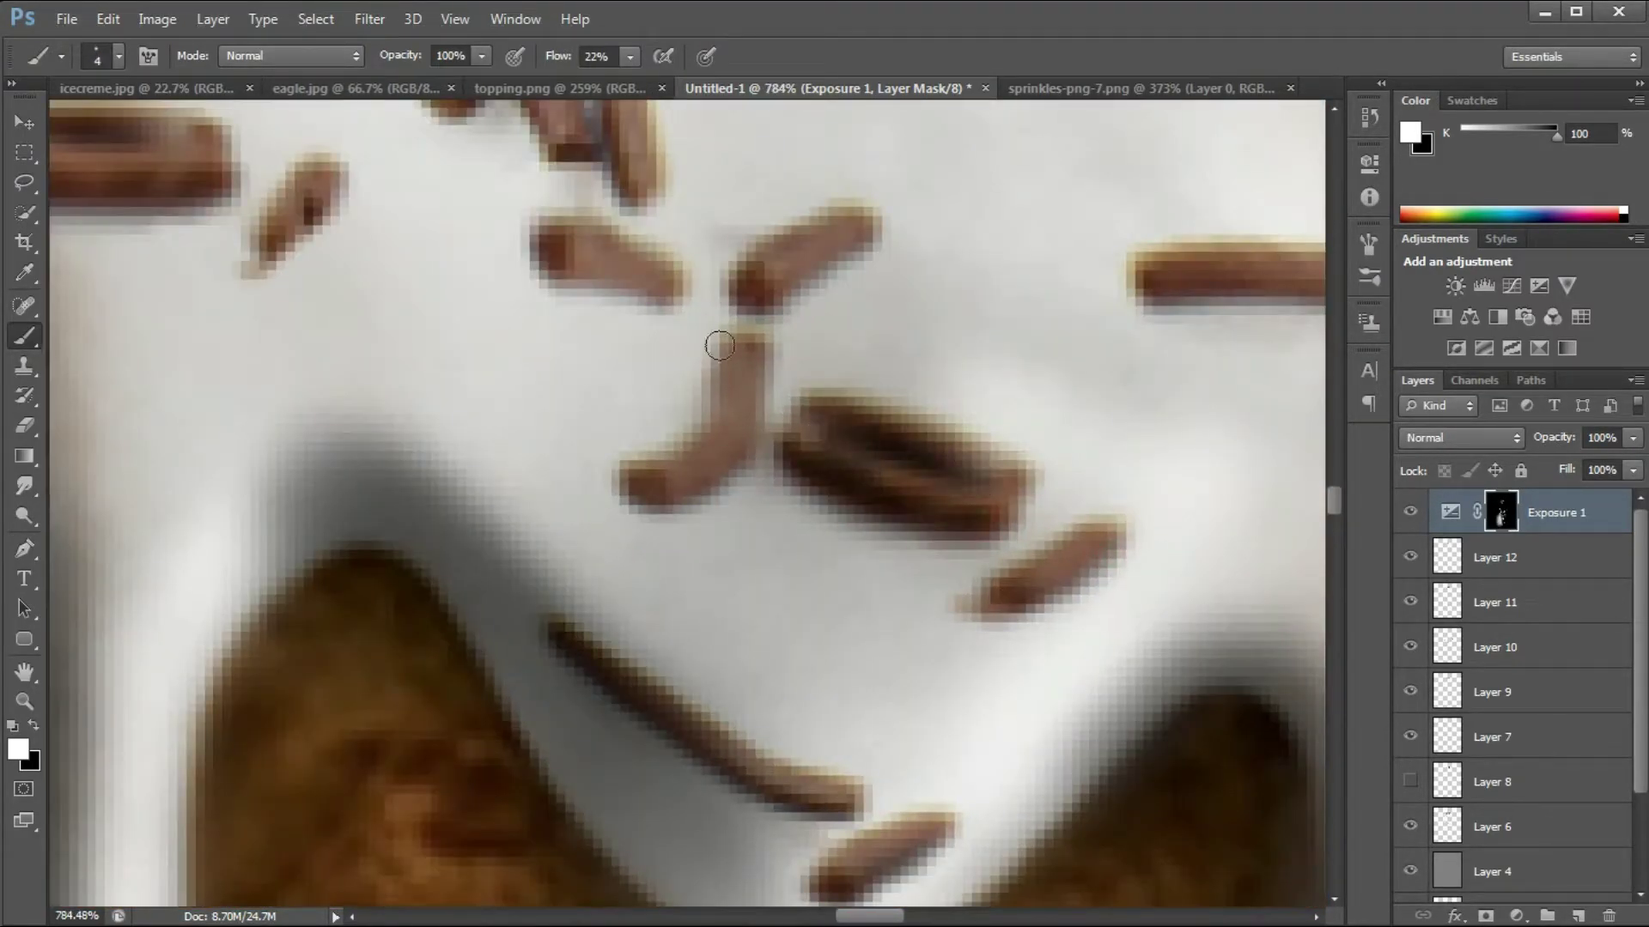
pyautogui.scroll(-3, 625, 533)
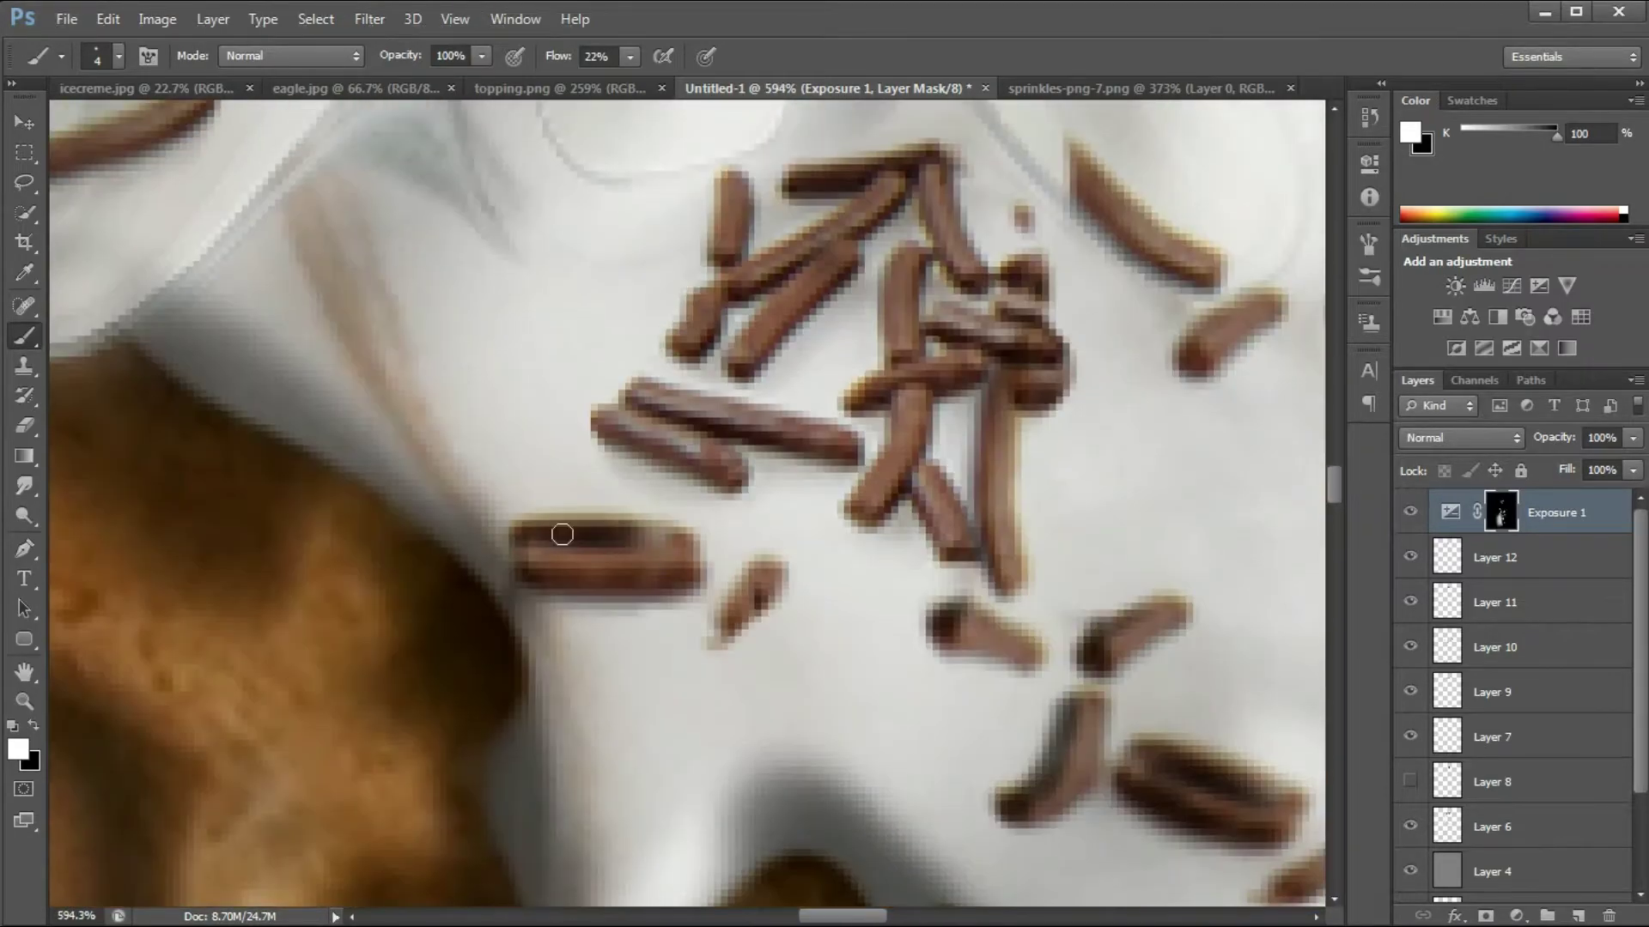
# Step: Shade the gaps in the crossed chocolate sprinkle cluster above the cone, and clean up the shadows with a 10 px black brush
pyautogui.scroll(4, 884, 497)
pyautogui.press(']')
pyautogui.press(']')
pyautogui.press(']')
pyautogui.press(']')
pyautogui.press(']')
pyautogui.press(']')
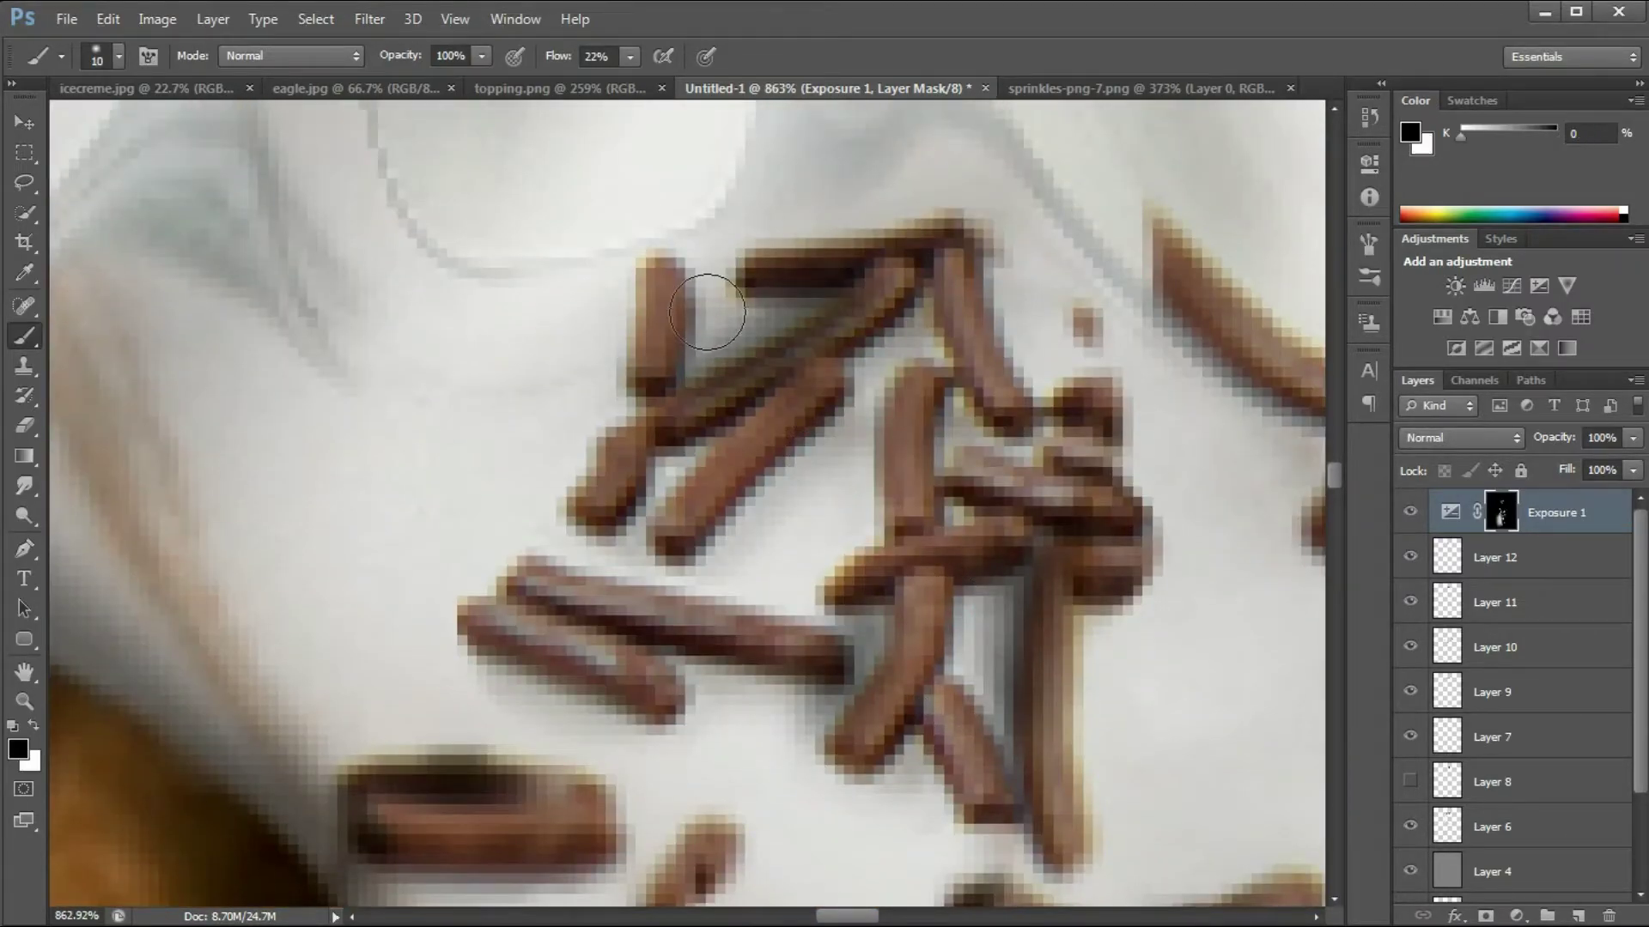
# Step: Paint shadows with an 8 px white brush around the chocolate sprinkles at the top of the central drip
pyautogui.press('x')
pyautogui.scroll(-4, 770, 344)
pyautogui.scroll(4, 936, 318)
pyautogui.press('[')
pyautogui.press('[')
pyautogui.scroll(-5, 897, 425)
pyautogui.scroll(5, 1155, 574)
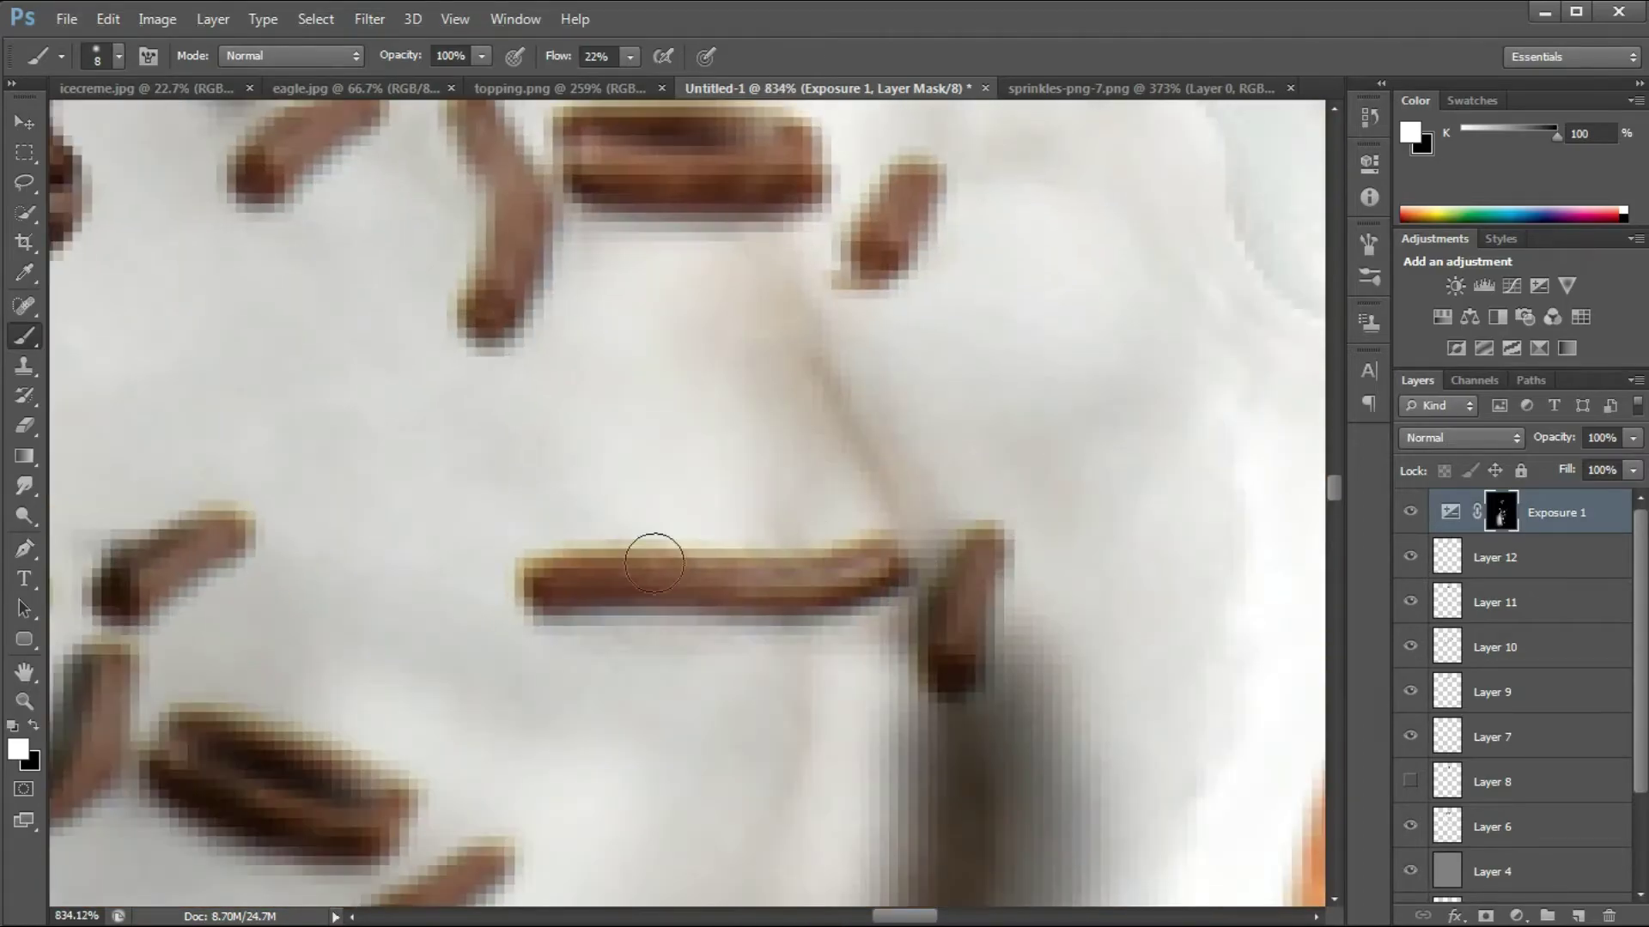
# Step: Shade around the chocolate sprinkles beside the candy drops and at the cream's lower left corner with the 8 px brush
pyautogui.scroll(-4, 826, 554)
pyautogui.scroll(2, 616, 429)
pyautogui.scroll(-5, 508, 607)
pyautogui.scroll(6, 1034, 406)
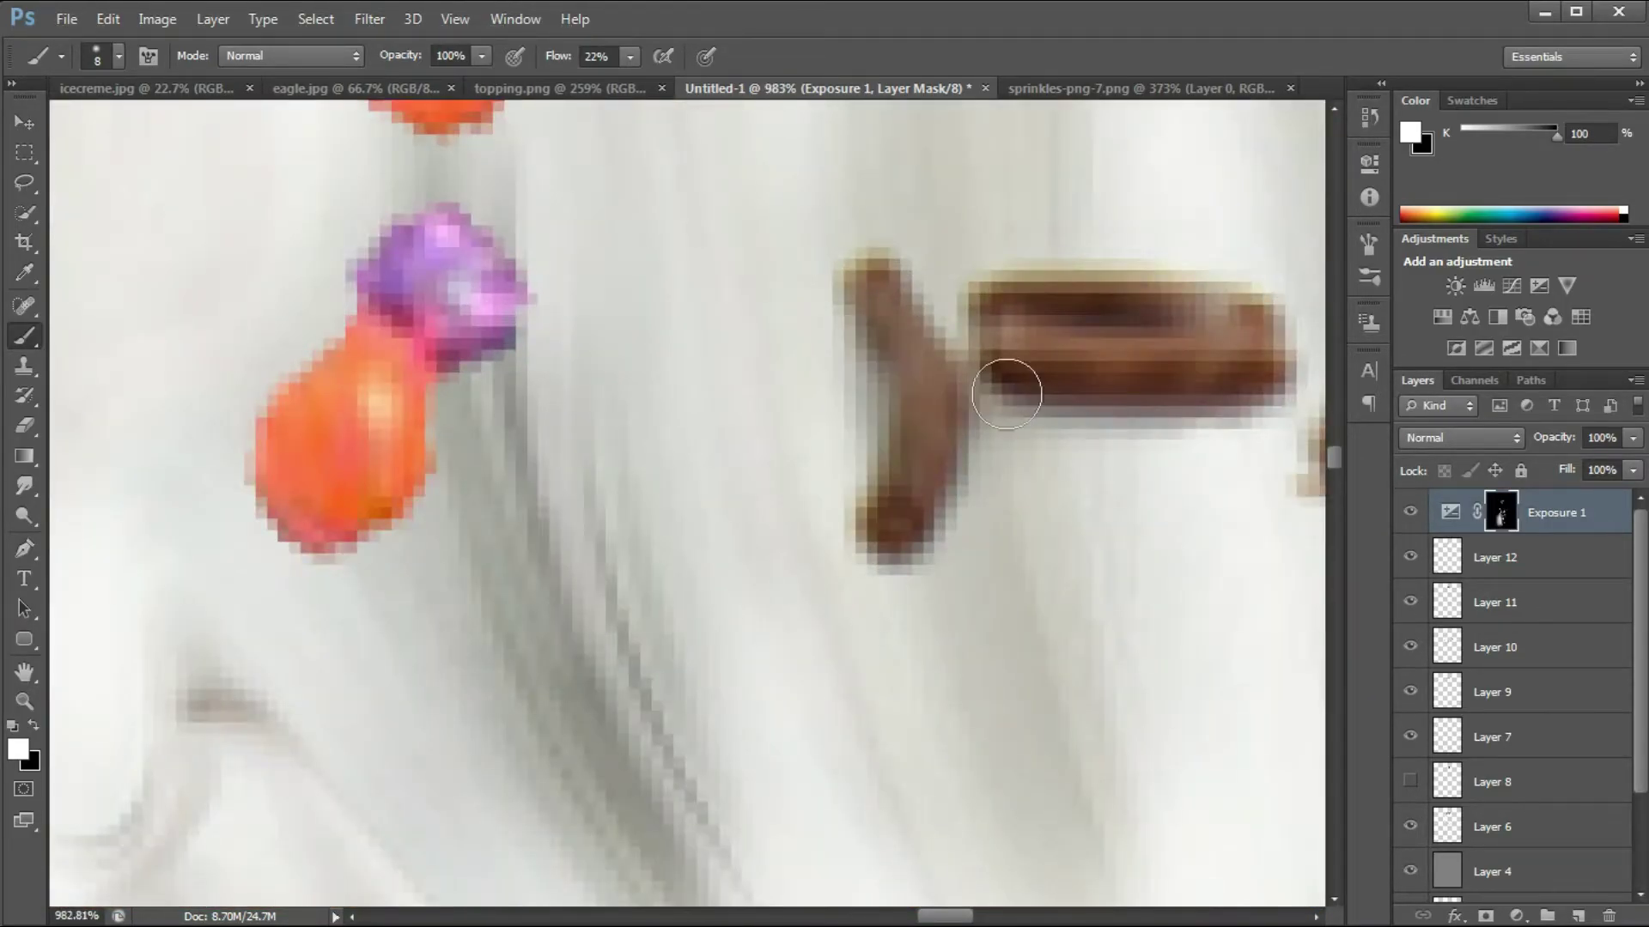
pyautogui.scroll(-5, 1034, 406)
pyautogui.scroll(5, 1001, 471)
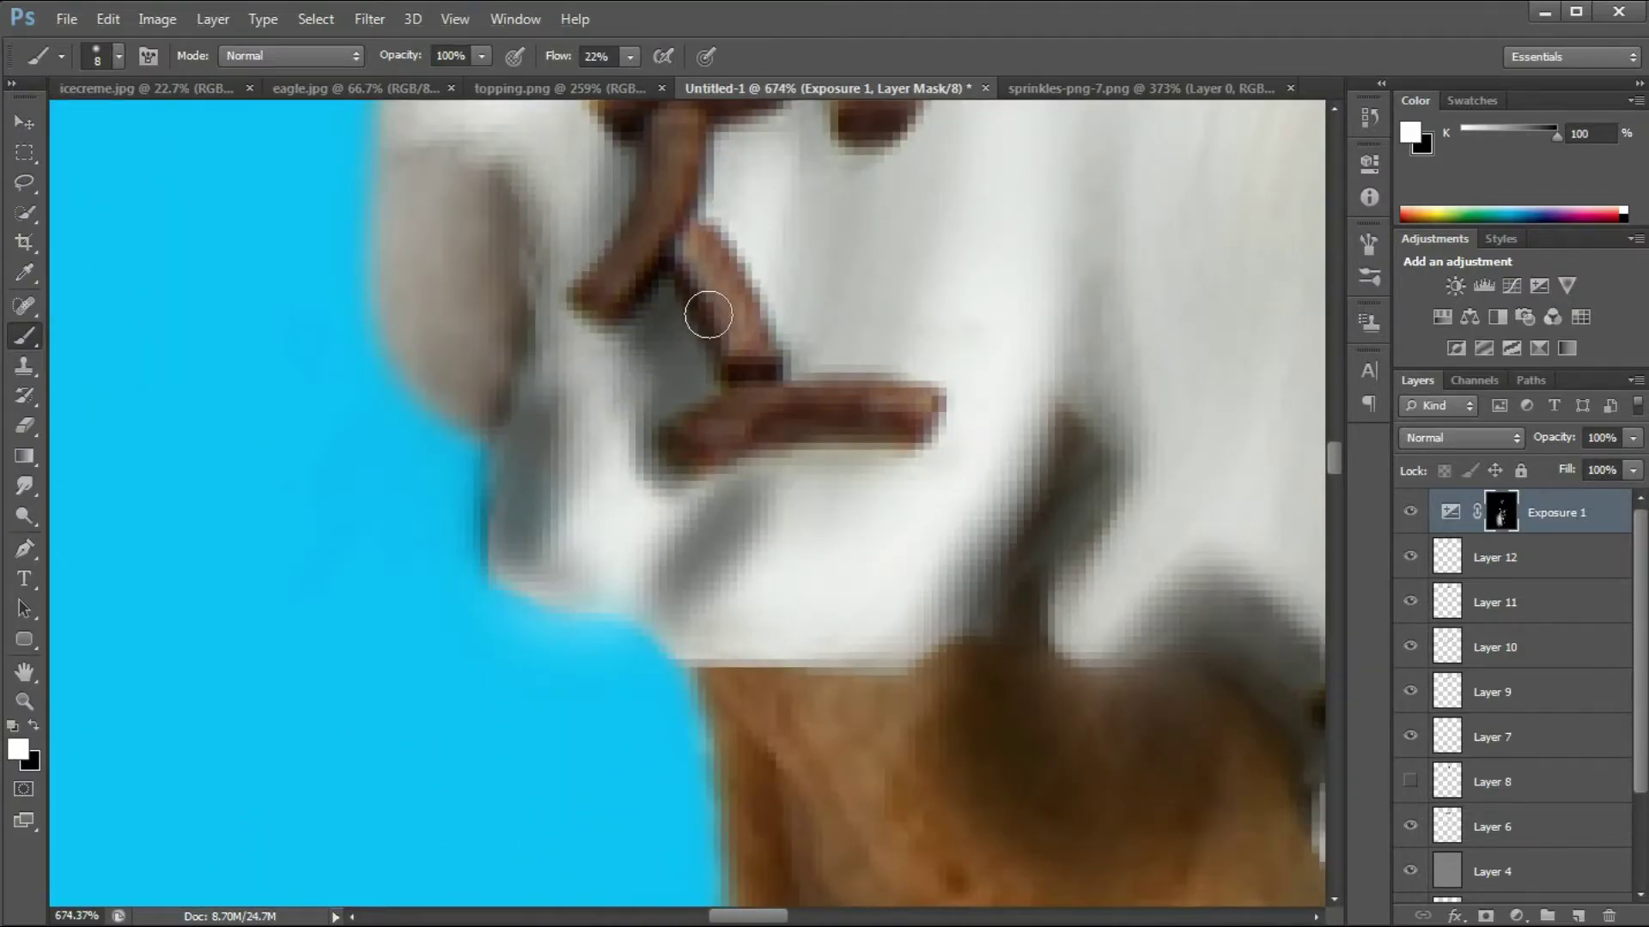
# Step: Paint shadows around the chocolate sprinkles at the cream's lower left edge, and around the cluster beside the candy drops with a 6 px brush
pyautogui.scroll(5, 710, 360)
pyautogui.scroll(-5, 810, 280)
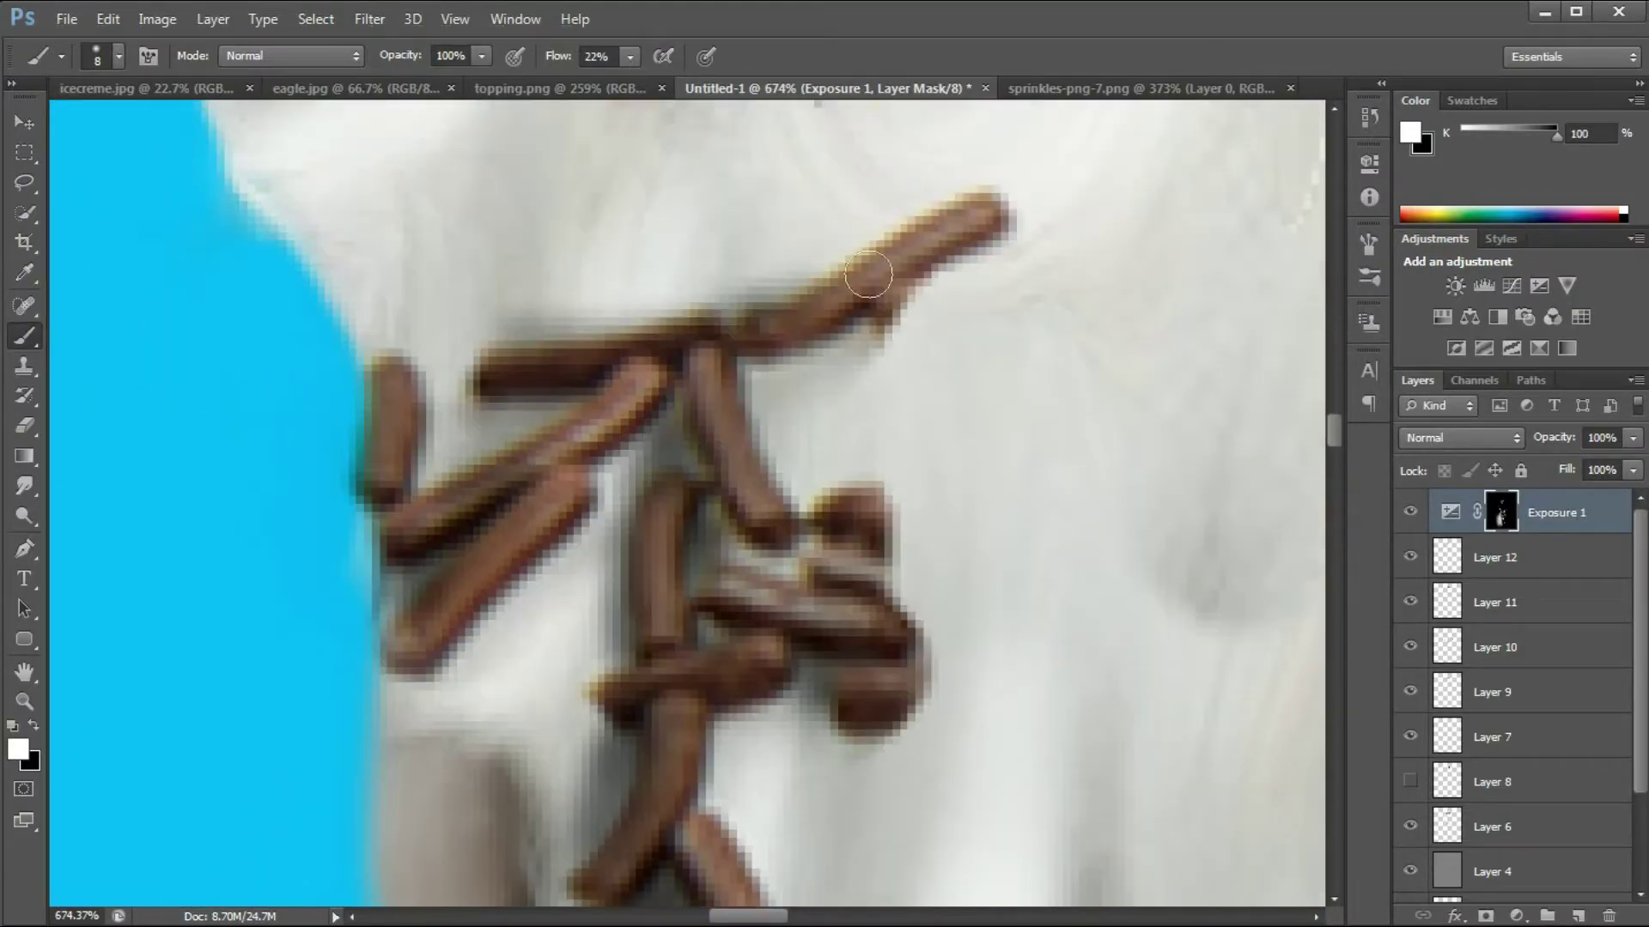
pyautogui.scroll(5, 633, 404)
pyautogui.press('[')
pyautogui.press('[')
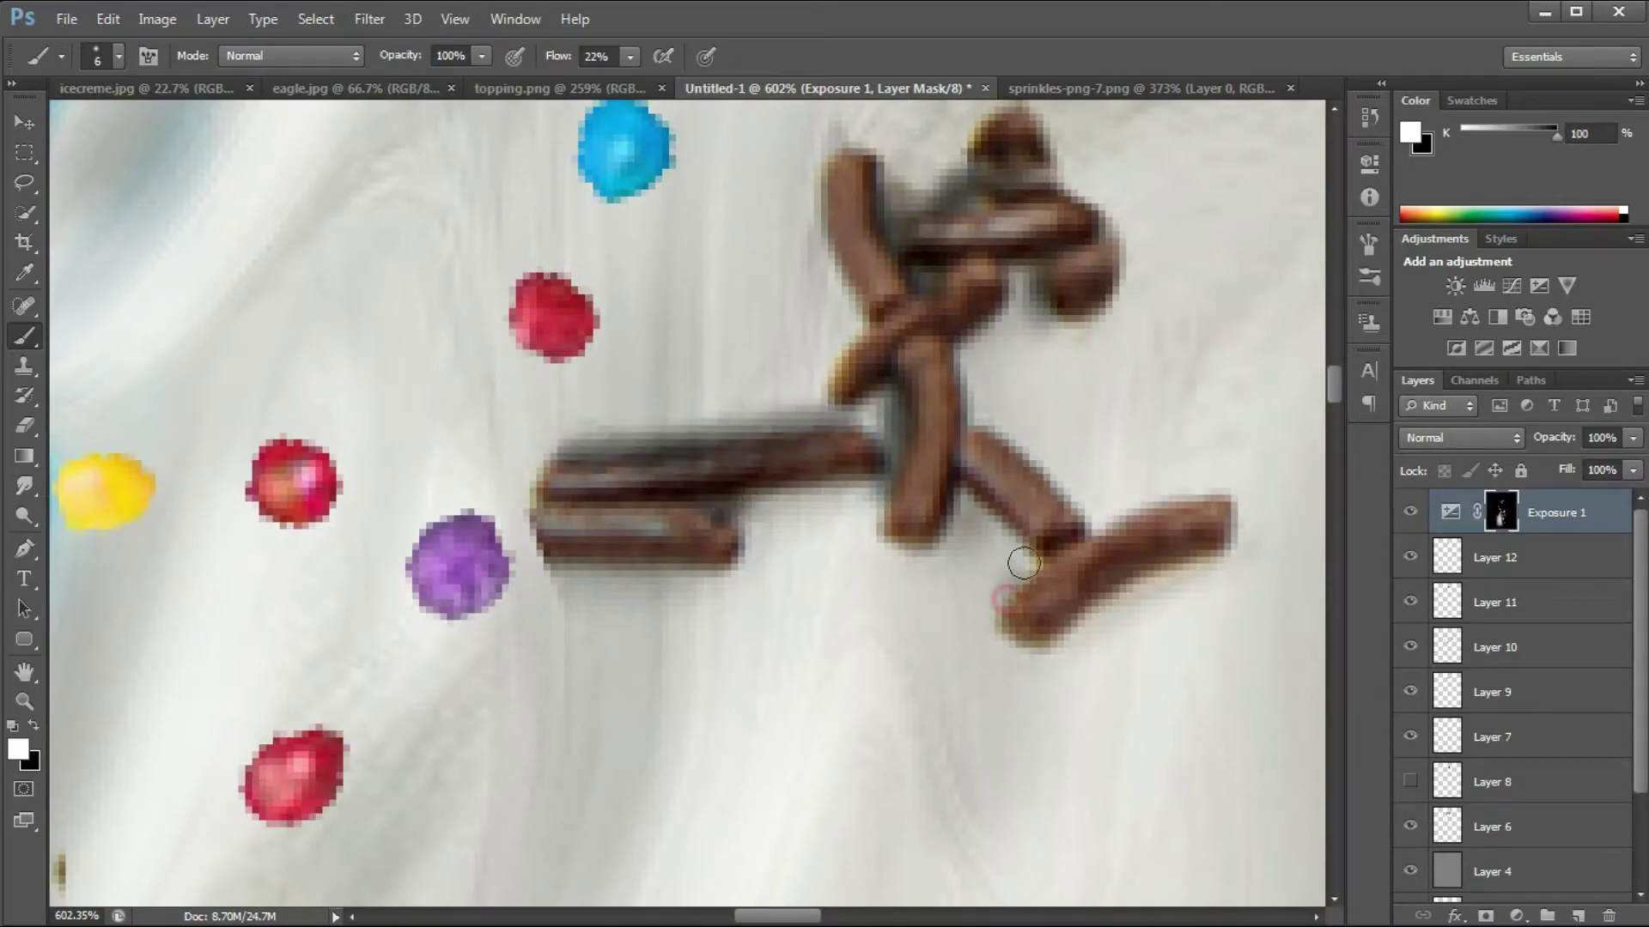
# Step: Shade the gaps and edges of the chocolate sprinkles at the head's left edge beside the eye with the 6 px white brush
pyautogui.scroll(-5, 986, 573)
pyautogui.scroll(6, 805, 346)
pyautogui.press('x')
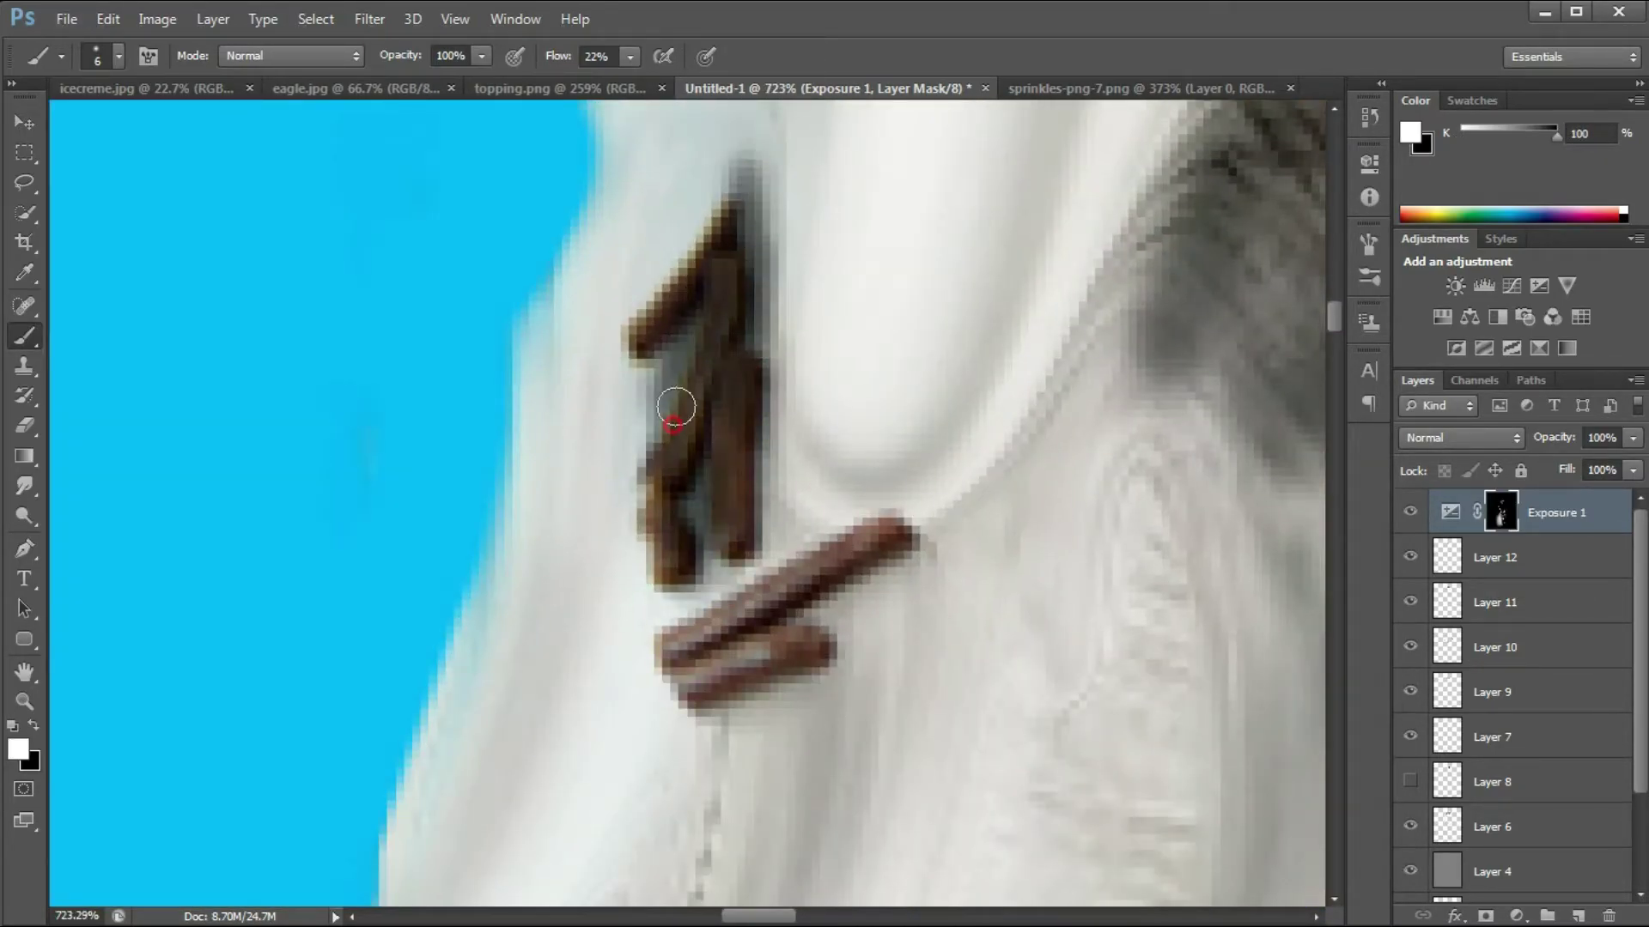
pyautogui.scroll(-5, 671, 746)
# Step: Paint shadows around the chocolate sprinkle cluster on the eagle's right cheek, and clean them up with a 6 px black brush
pyautogui.scroll(6, 843, 670)
pyautogui.press('x')
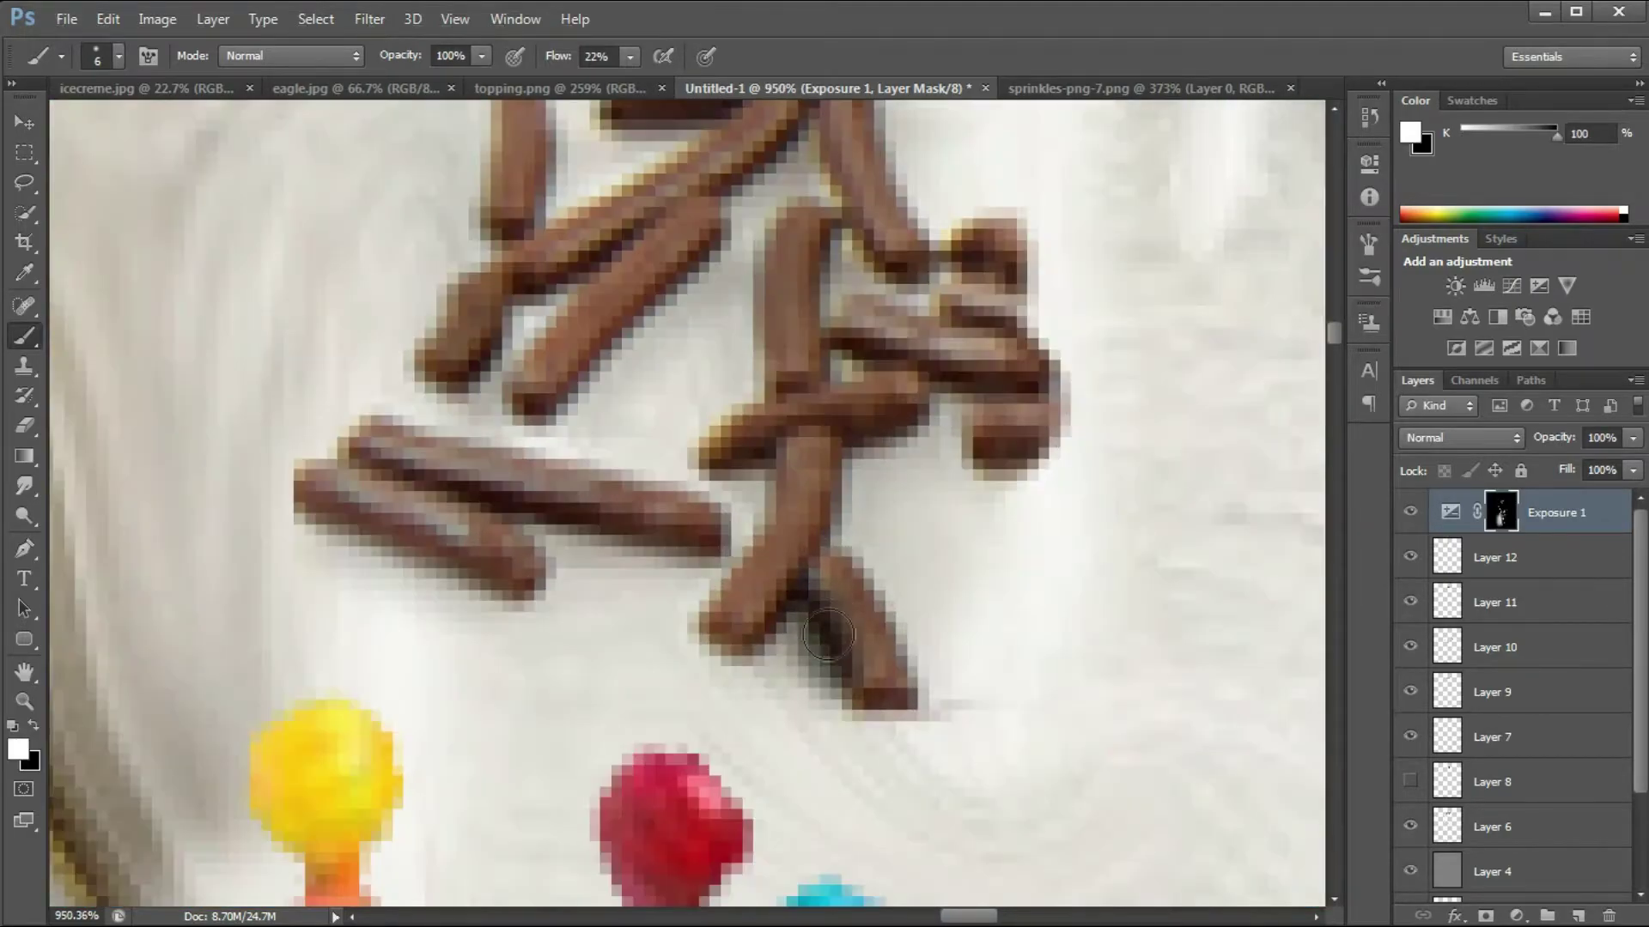
pyautogui.scroll(3, 916, 313)
pyautogui.moveTo(870, 522)
pyautogui.mouseDown()
pyautogui.moveTo(544, 482)
pyautogui.moveTo(415, 684)
pyautogui.moveTo(601, 721)
pyautogui.mouseUp()
pyautogui.press('x')
pyautogui.moveTo(859, 249)
pyautogui.mouseDown()
pyautogui.moveTo(490, 375)
pyautogui.moveTo(318, 656)
pyautogui.mouseUp()
# Step: Shade around the isolated pair of chocolate sprinkles on the right side of the forehead, and trim the excess with black
pyautogui.scroll(-5, 687, 515)
pyautogui.scroll(5, 833, 437)
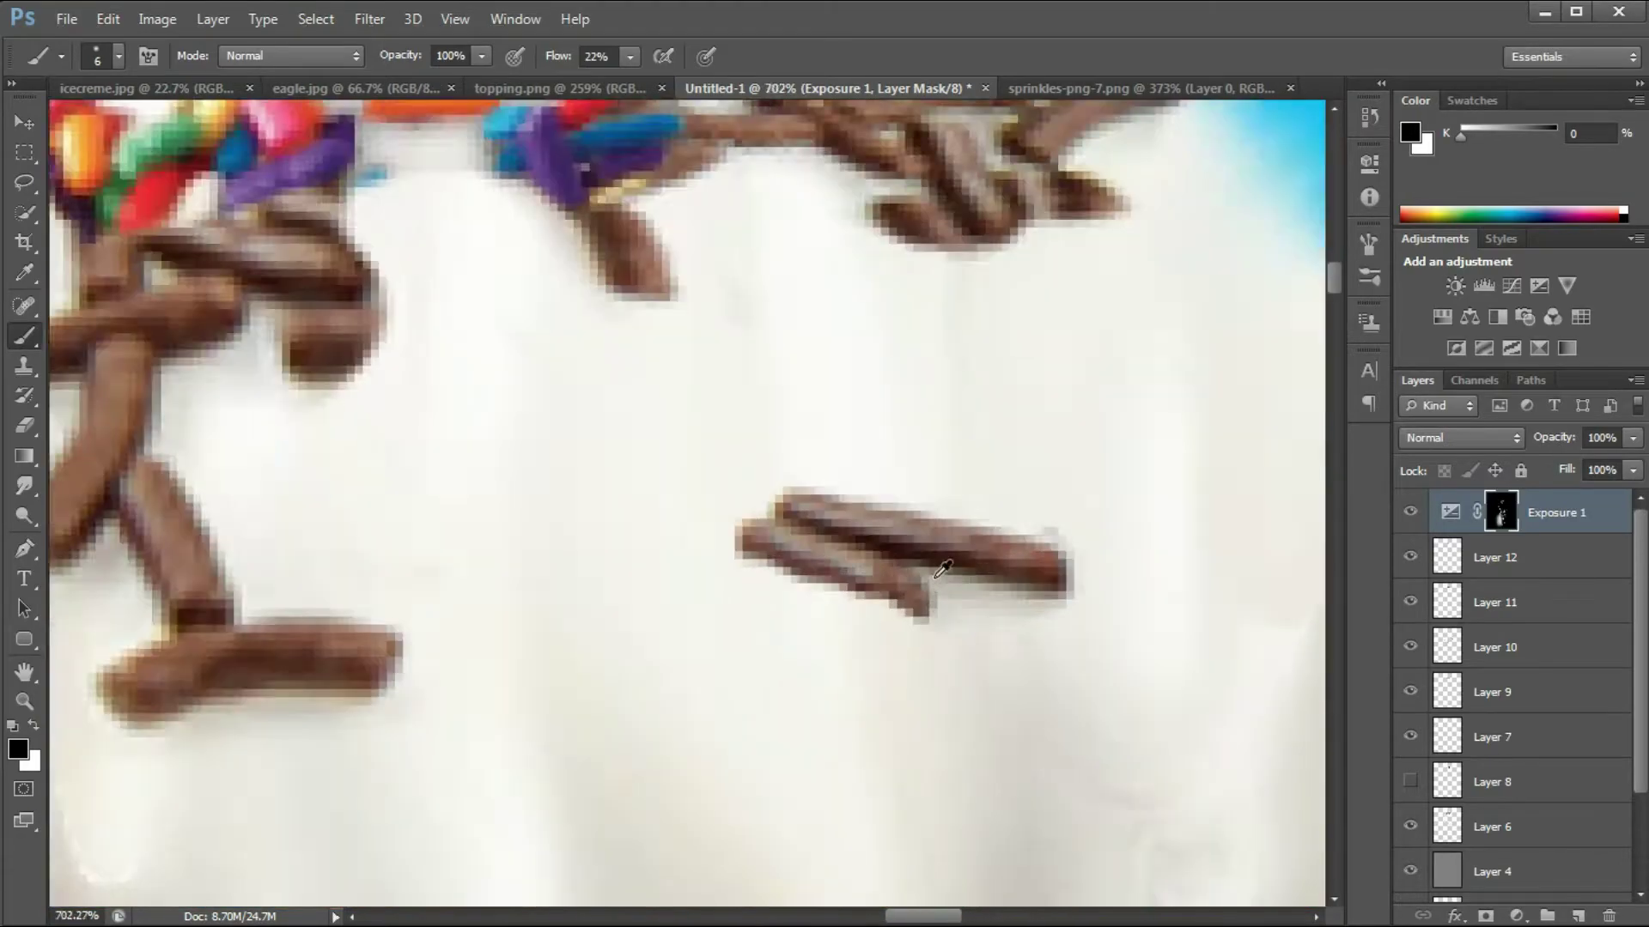
pyautogui.press('x')
pyautogui.moveTo(1060, 593); pyautogui.dragTo(923, 596)
pyautogui.moveTo(776, 456)
pyautogui.mouseDown()
pyautogui.moveTo(849, 542)
pyautogui.moveTo(1078, 523)
pyautogui.mouseUp()
pyautogui.press('x')
pyautogui.moveTo(790, 425); pyautogui.dragTo(695, 489)
# Step: Paint and clean up shadows around the chocolate sprinkles at the middle of the forehead, alternating between white and black
pyautogui.scroll(-4, 738, 412)
pyautogui.scroll(5, 738, 412)
pyautogui.press('x')
pyautogui.moveTo(596, 421); pyautogui.dragTo(620, 528)
pyautogui.press('x')
pyautogui.scroll(3, 635, 361)
pyautogui.press('x')
pyautogui.moveTo(743, 386); pyautogui.dragTo(760, 438)
pyautogui.press('x')
# Step: Shade the crossed chocolate sprinkles above the left eye with a white brush
pyautogui.scroll(-4, 583, 349)
pyautogui.scroll(3, 631, 633)
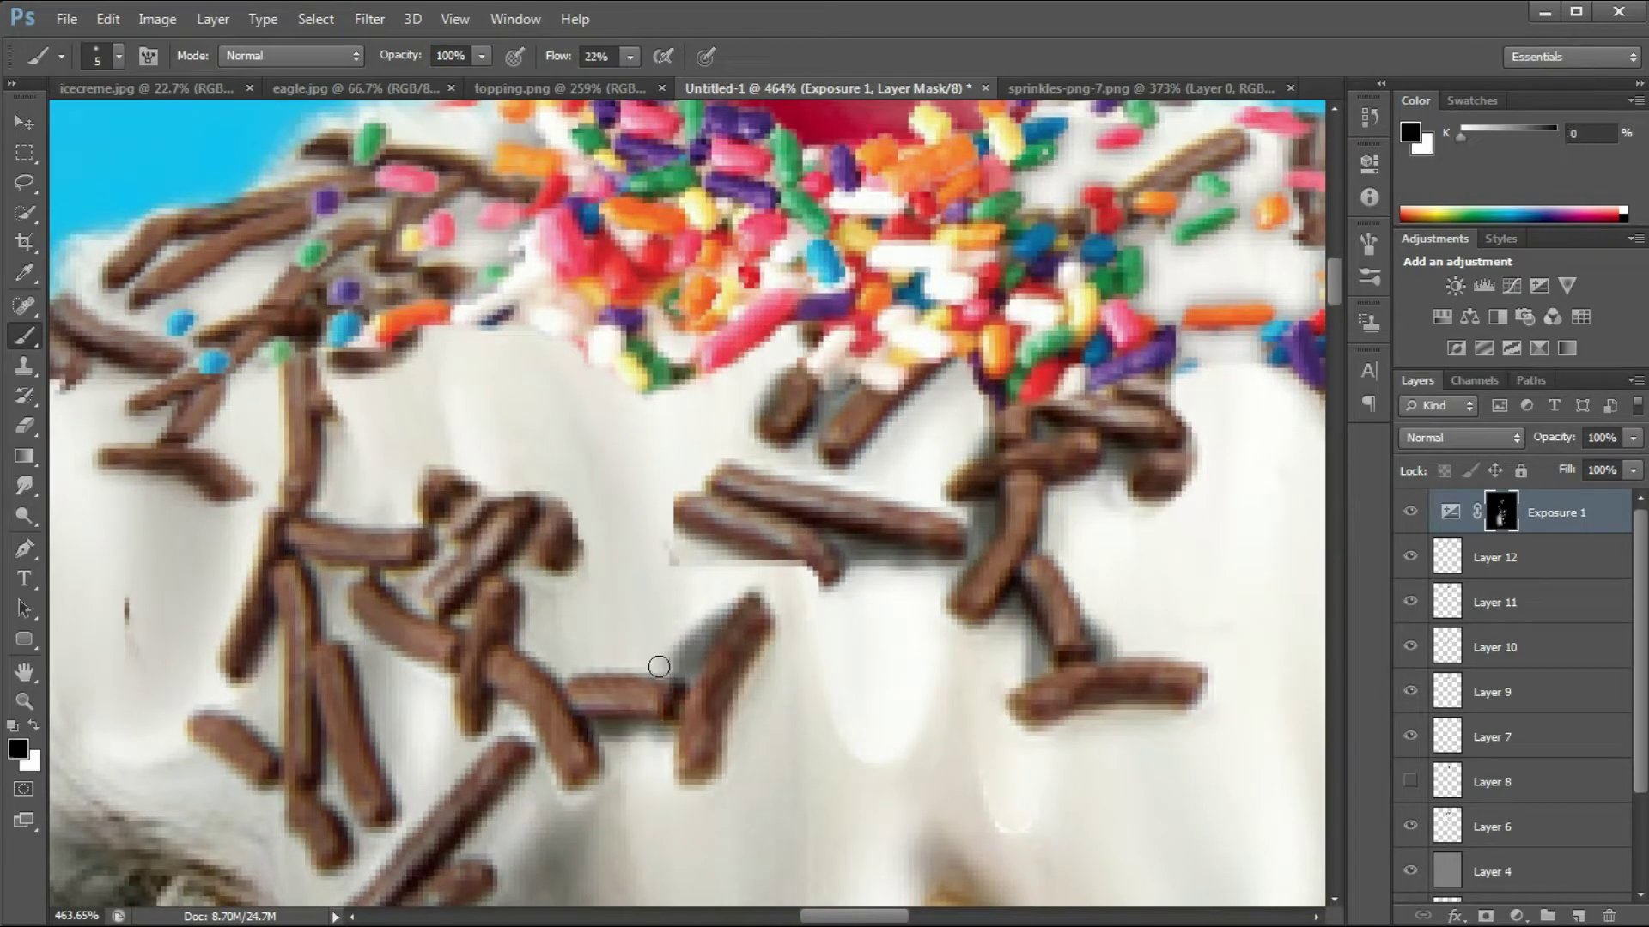
pyautogui.scroll(2, 508, 600)
pyautogui.scroll(-2, 816, 464)
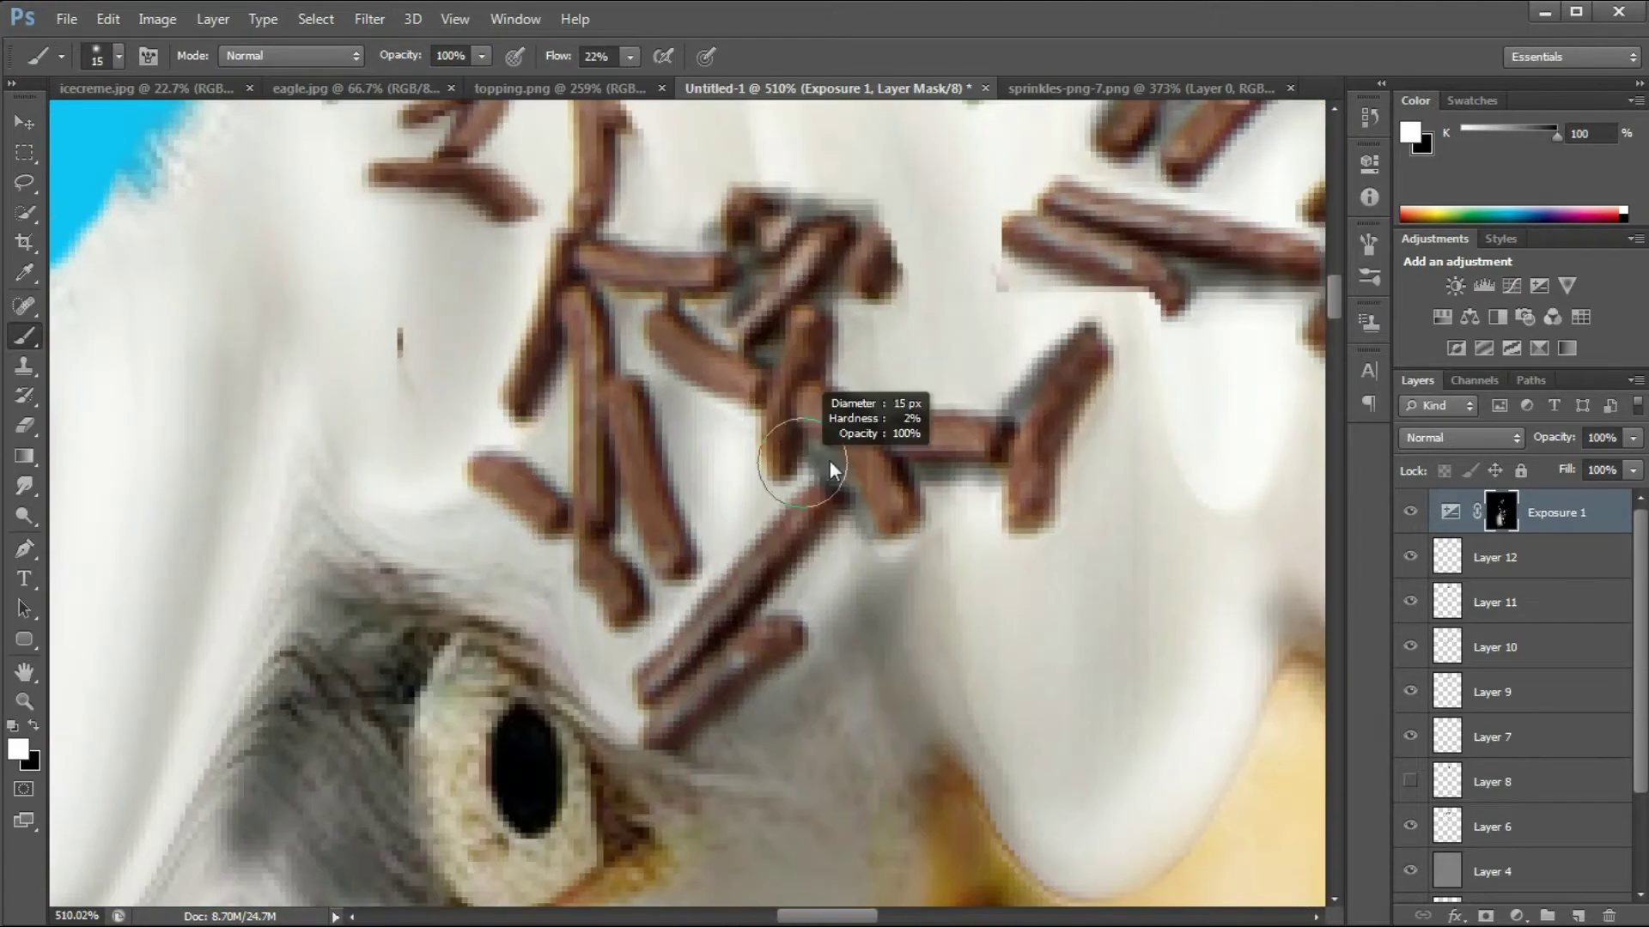
pyautogui.scroll(-2, 825, 469)
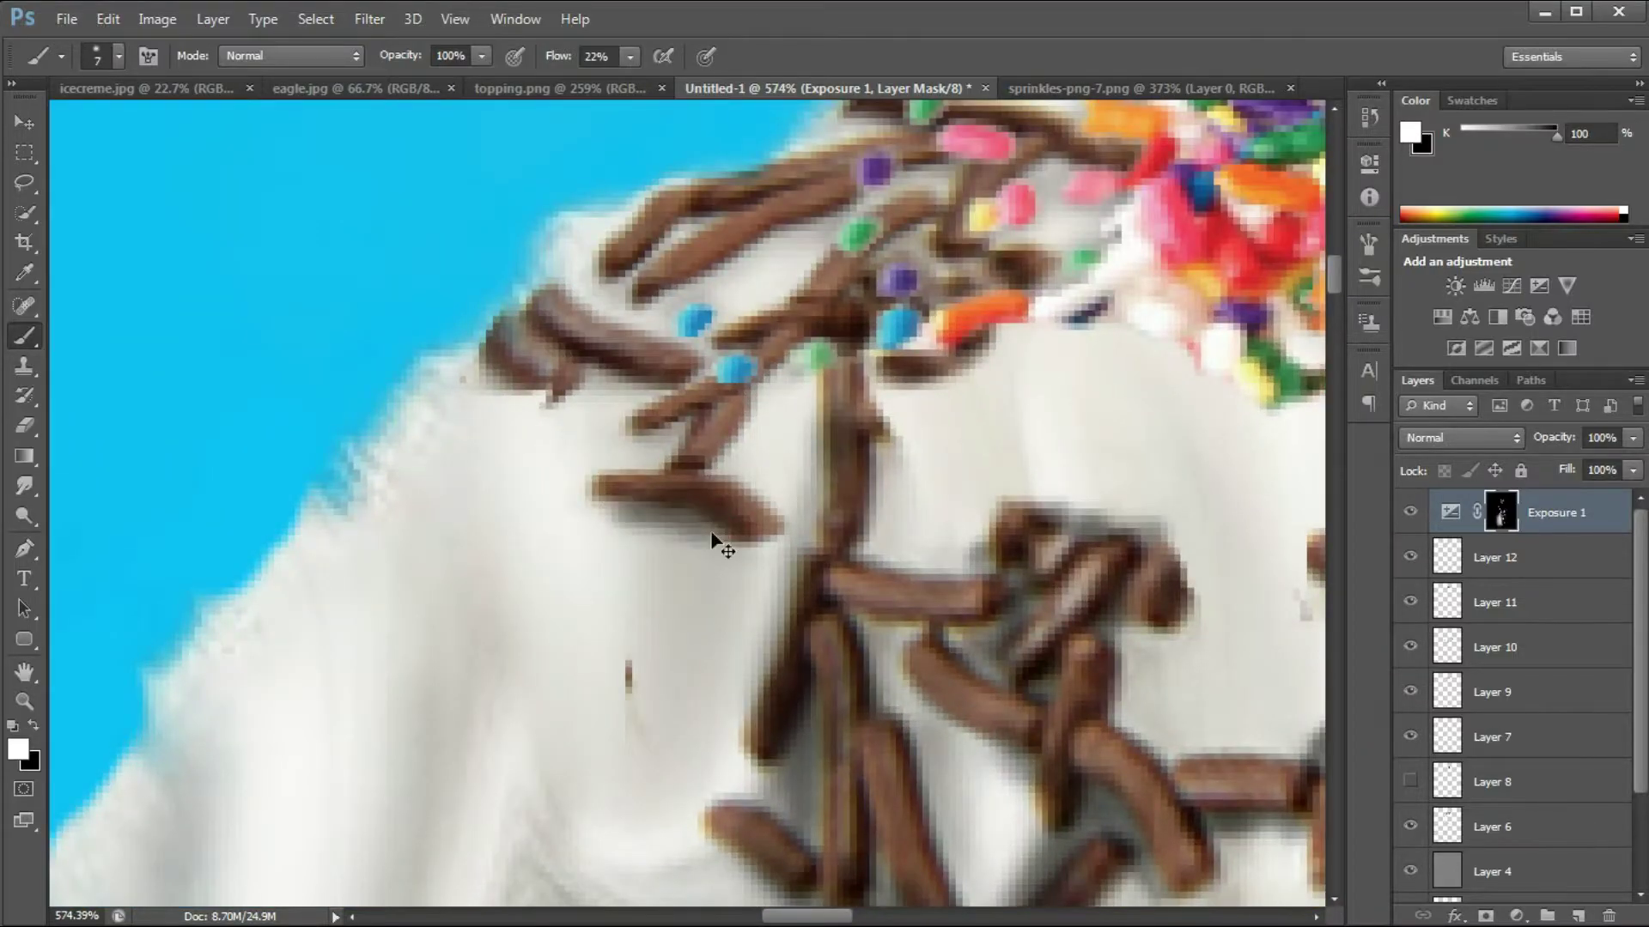
# Step: Paint shadows between the chocolate and colored sprinkles on the upper left of the head with a 7 px white brush
pyautogui.scroll(2, 710, 541)
pyautogui.scroll(2, 685, 504)
pyautogui.scroll(-5, 575, 344)
pyautogui.moveTo(607, 441)
pyautogui.mouseDown()
pyautogui.moveTo(481, 446)
pyautogui.moveTo(498, 391)
pyautogui.mouseUp()
pyautogui.scroll(5, 584, 262)
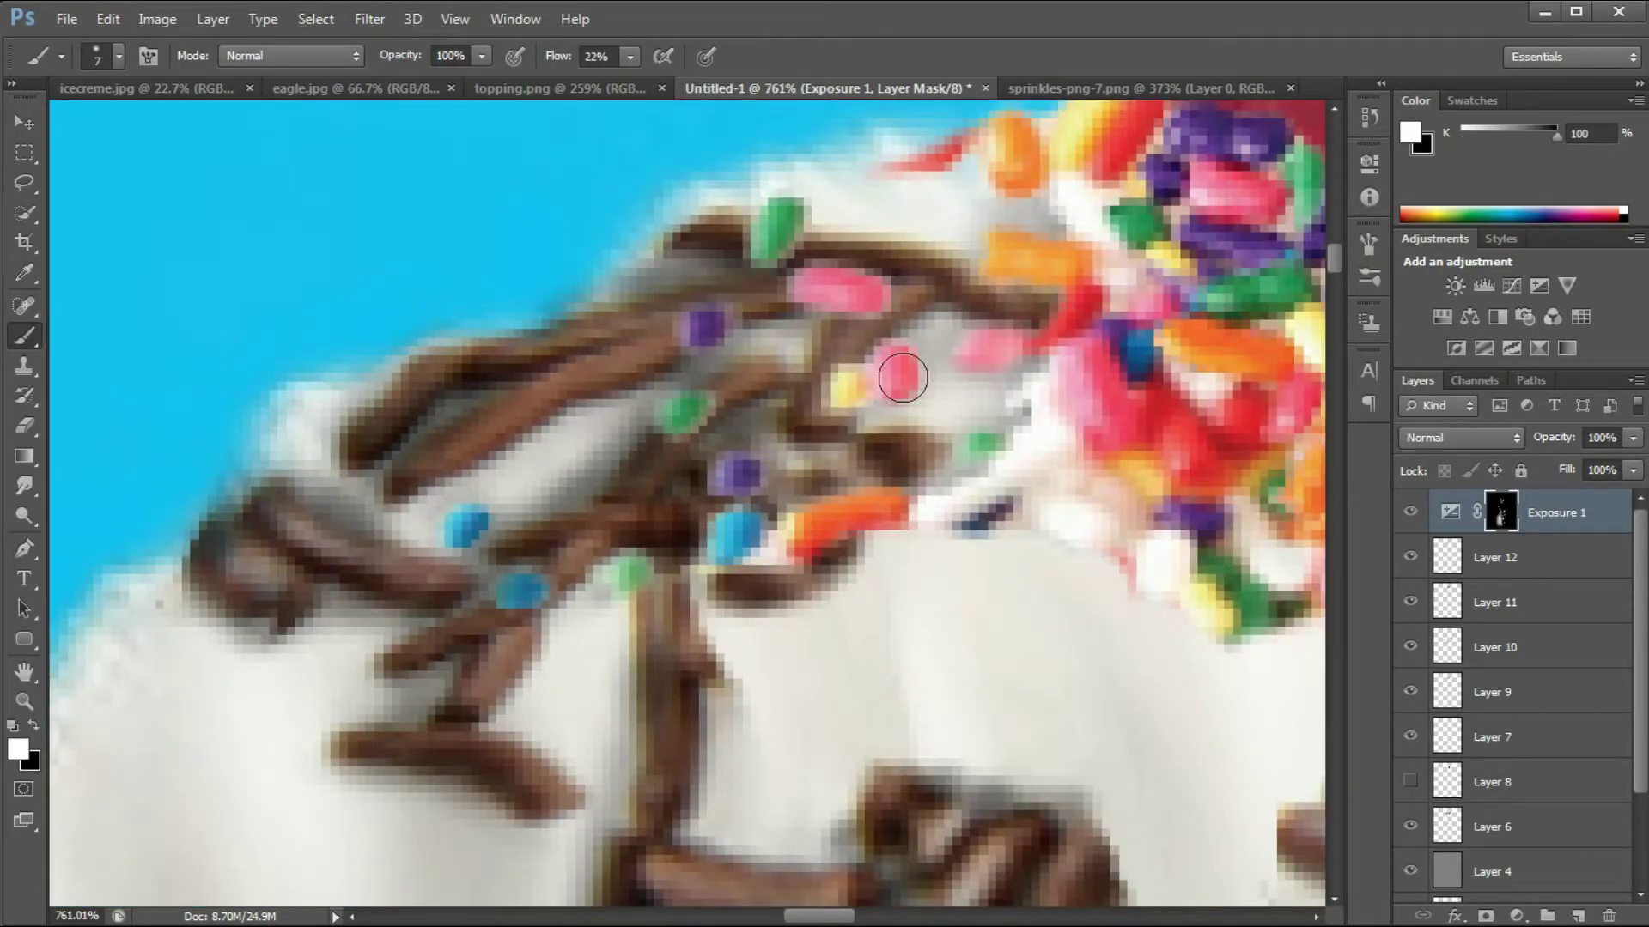
# Step: Shade the gaps between the chocolate sprinkles on the upper right edge of the head with the 7 px white brush
pyautogui.scroll(-5, 824, 400)
pyautogui.scroll(5, 962, 441)
pyautogui.press('x')
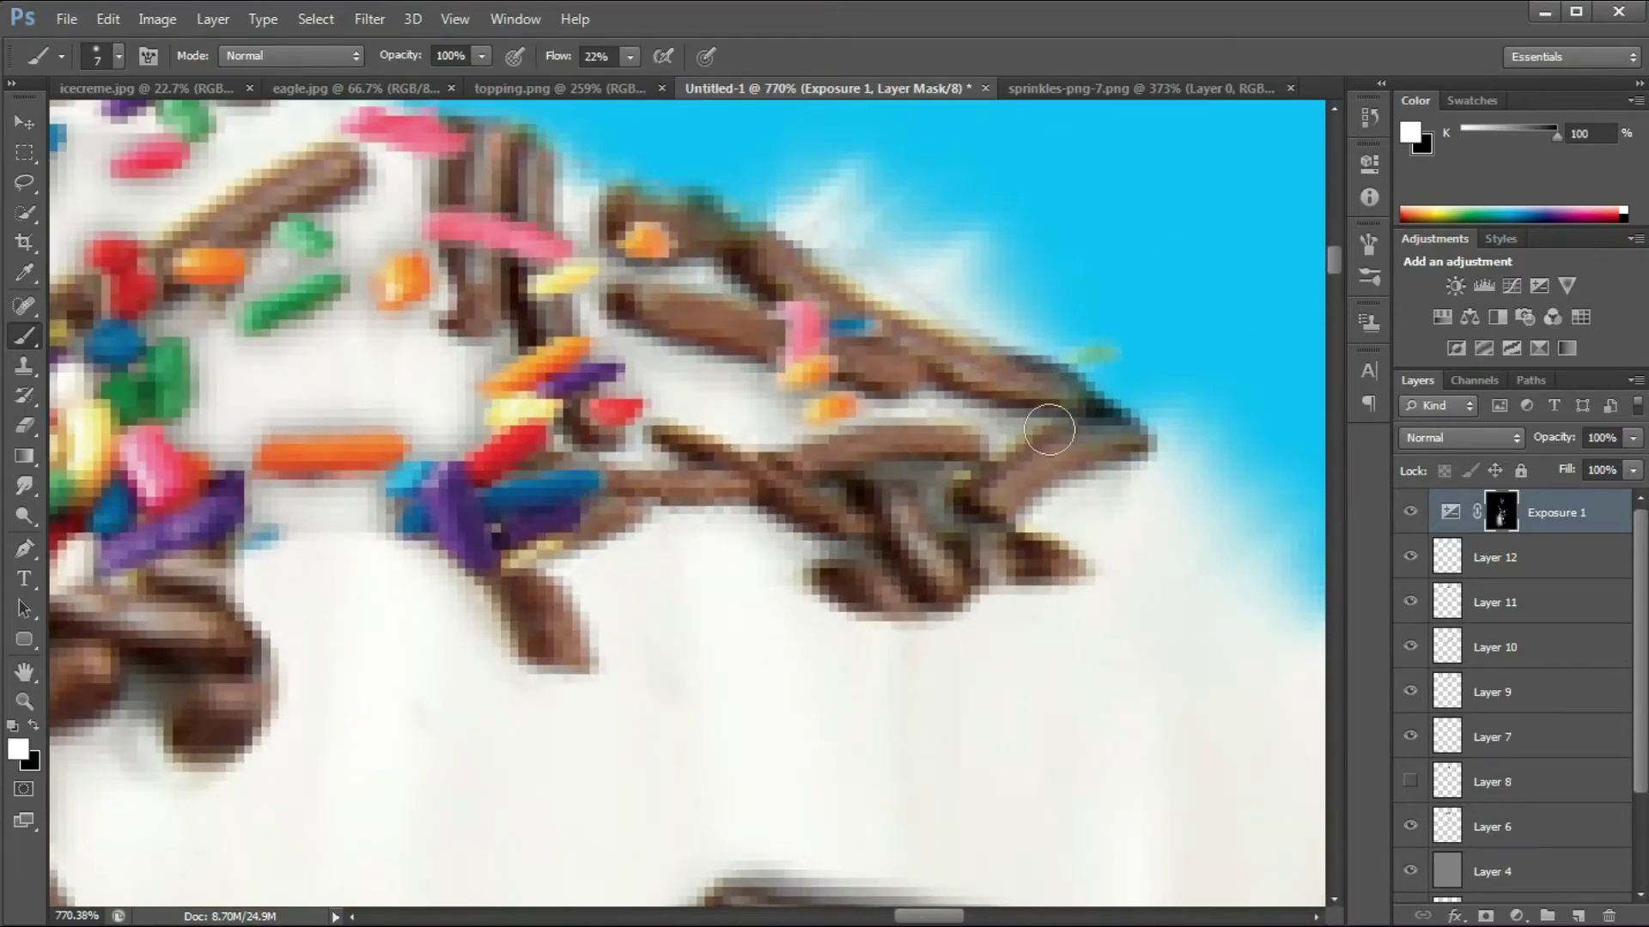
pyautogui.scroll(-4, 1021, 437)
# Step: Paint shadows beneath the rainbow sprinkles and the chocolate sprinkles at the lower edge of the sprinkle pile
pyautogui.scroll(2, 463, 677)
pyautogui.scroll(3, 464, 677)
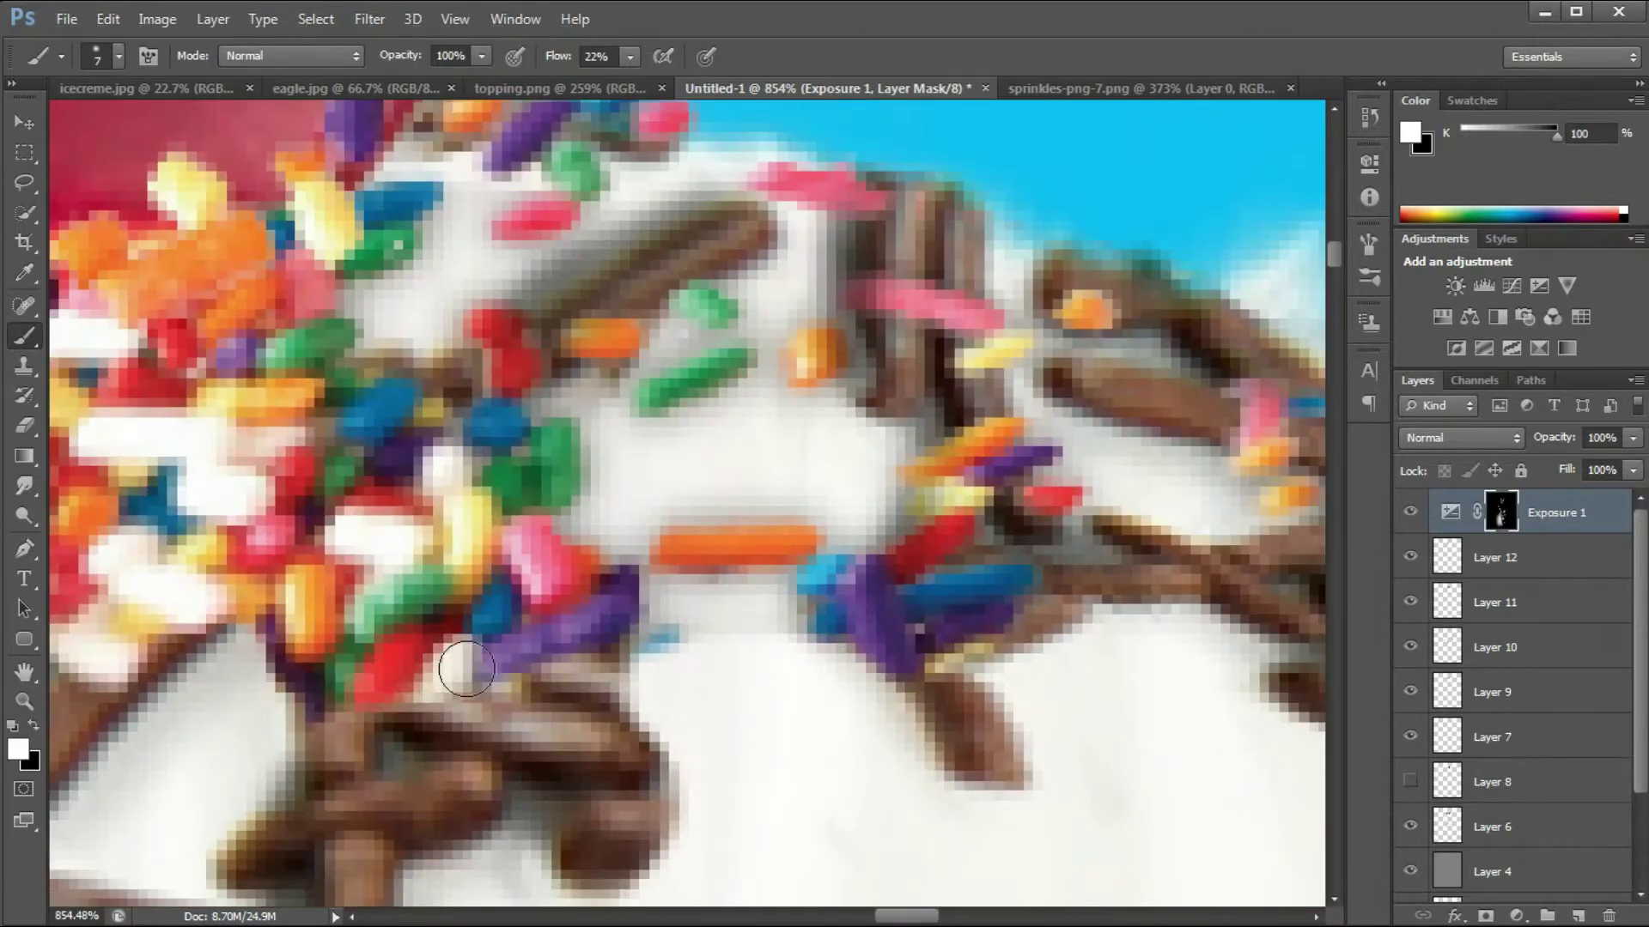
pyautogui.moveTo(463, 677); pyautogui.dragTo(612, 652)
pyautogui.moveTo(282, 634); pyautogui.dragTo(287, 687)
# Step: Toggle the Exposure 1 adjustment off and on to compare the whole image with and without the painted shadows
pyautogui.scroll(-10, 747, 391)
pyautogui.scroll(1, 1022, 378)
pyautogui.click(1410, 512)
pyautogui.click(1410, 512)
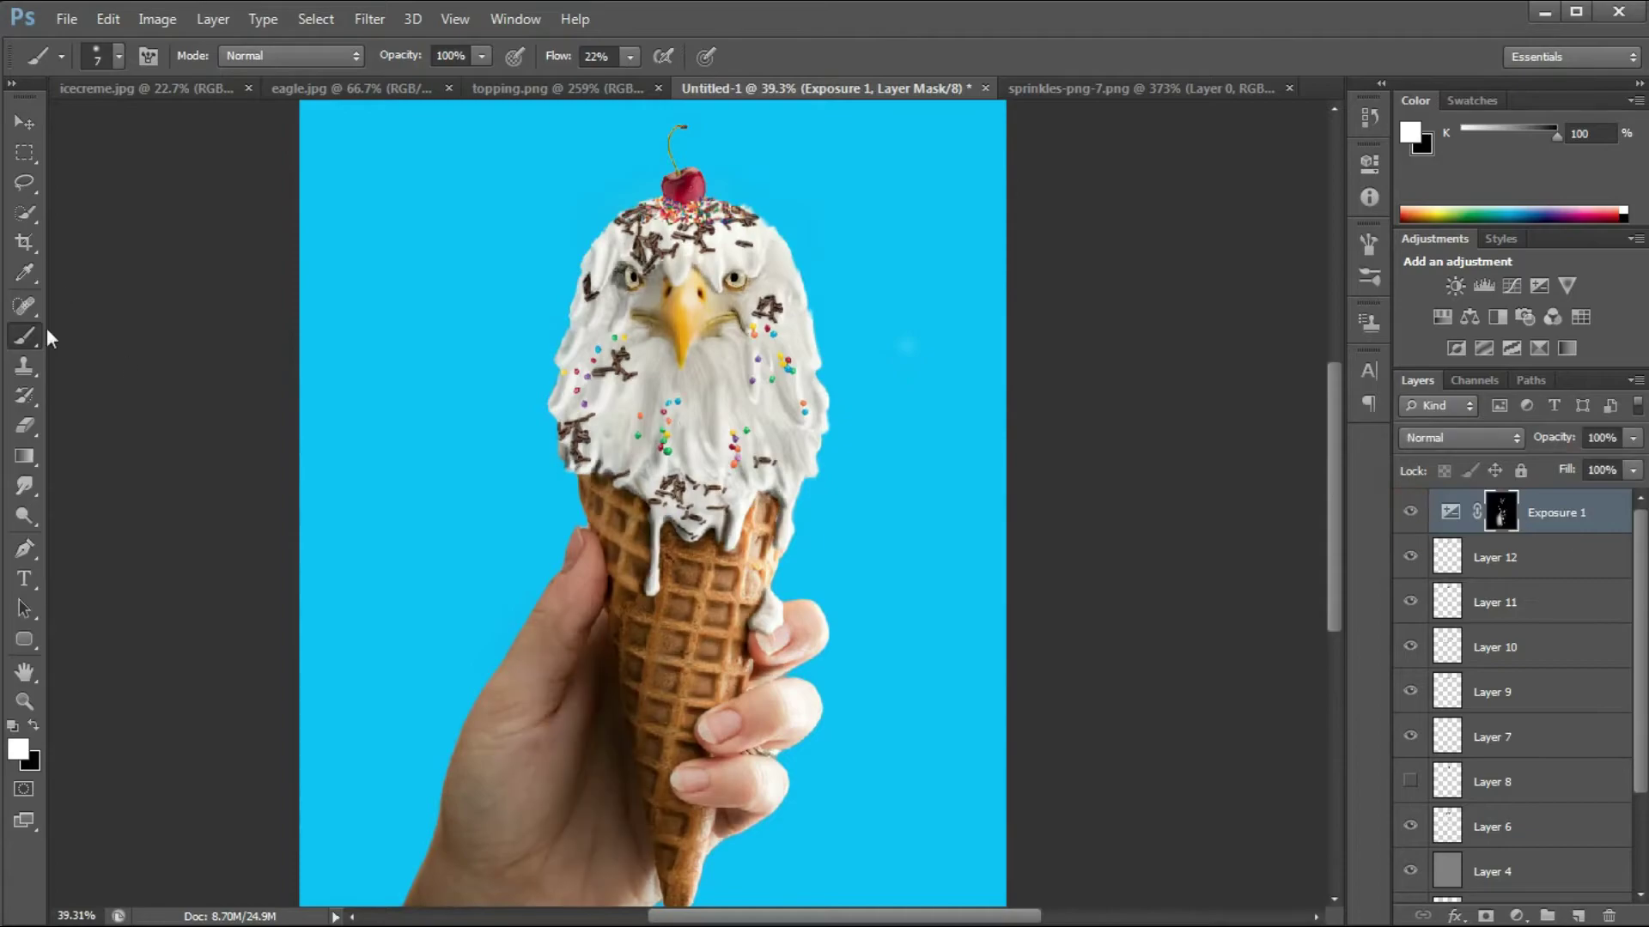
pyautogui.scroll(6, 659, 464)
pyautogui.hotkey('ctrl', '0')
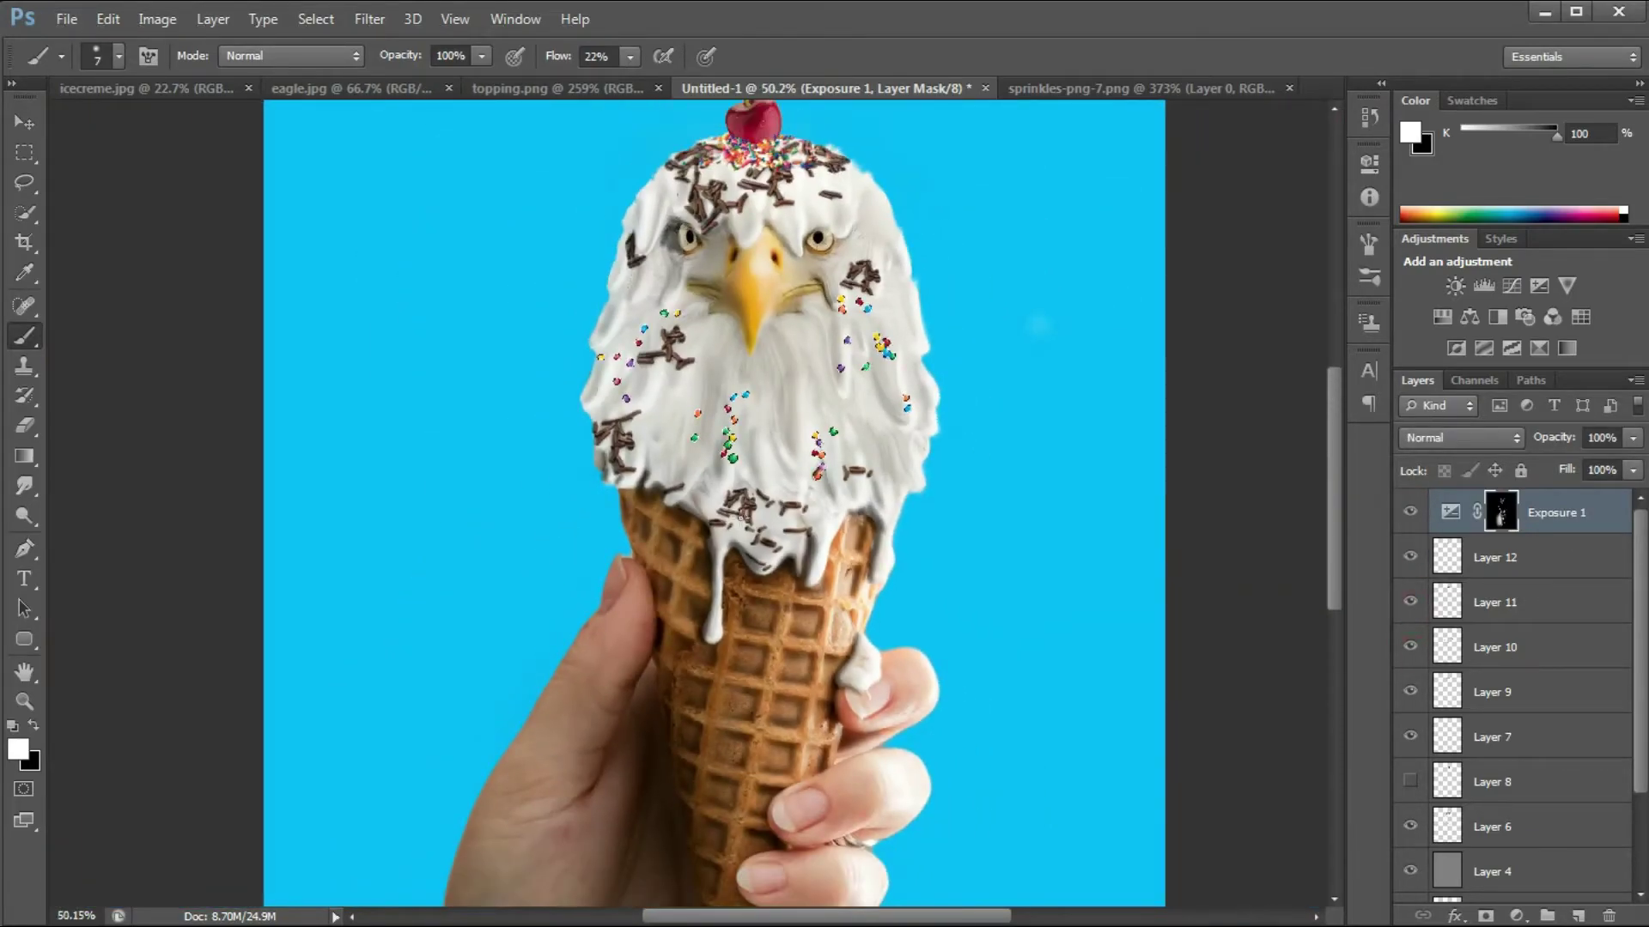
# Step: Shade the yellow, purple, red and orange candy drops on the right side of the lower chest with the 7 px brush
pyautogui.scroll(7, 818, 455)
pyautogui.scroll(2, 781, 374)
pyautogui.scroll(1, 906, 454)
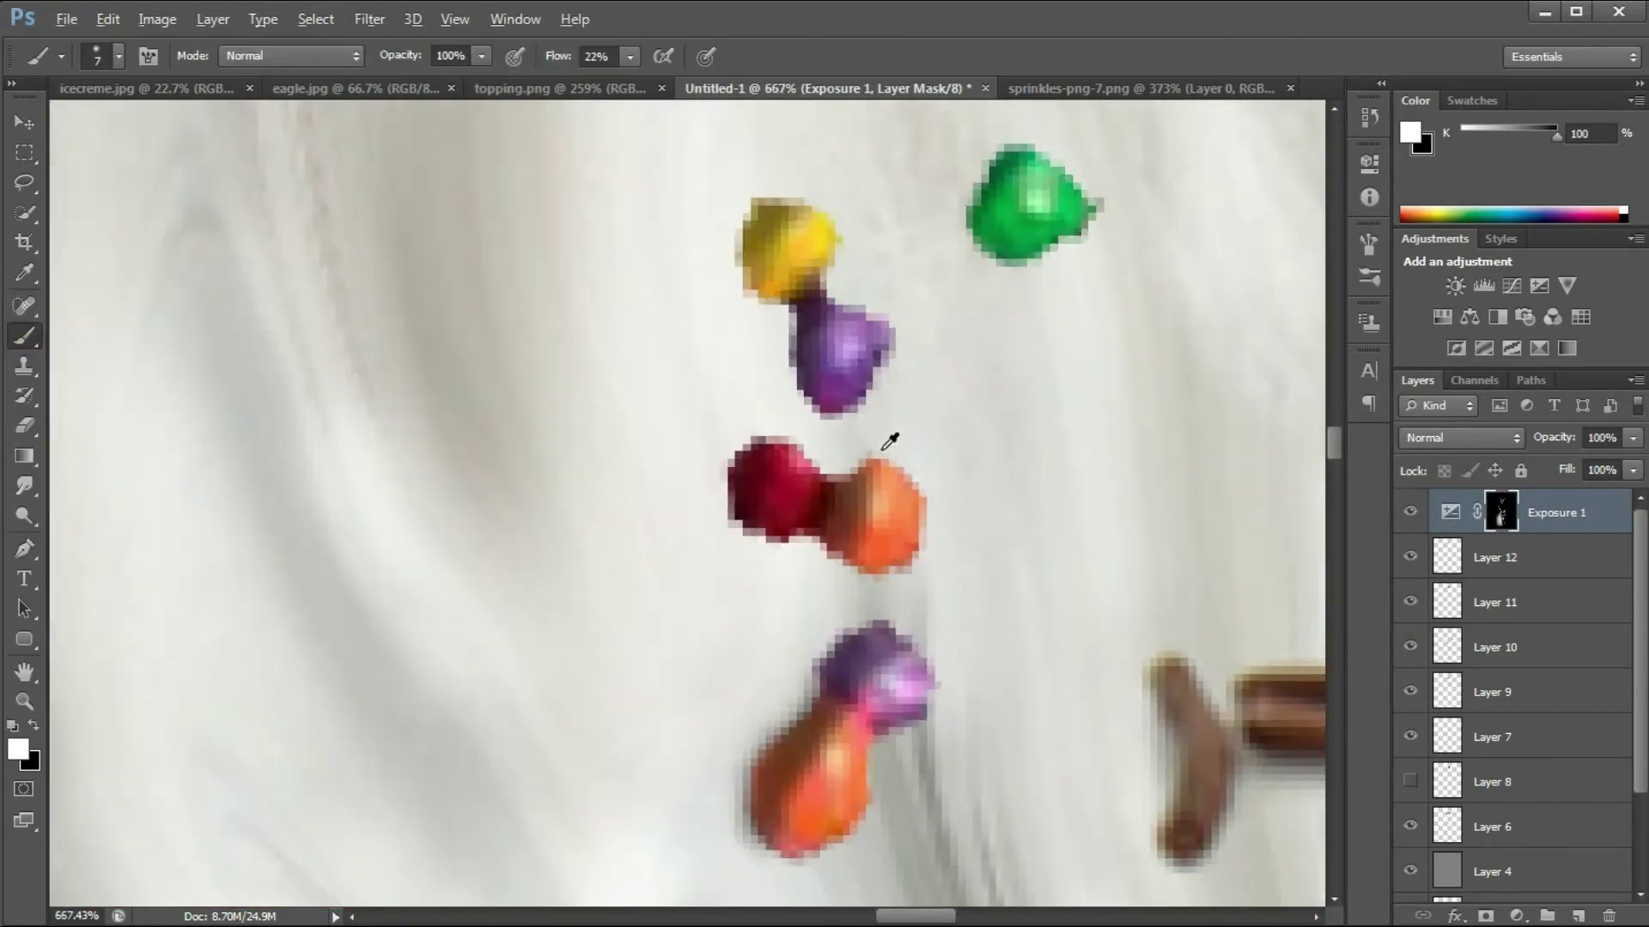
# Step: Paint shadows along the left sides of the green, yellow and red candy drop column at the middle of the chest
pyautogui.hotkey('ctrl', '0')
pyautogui.scroll(8, 680, 529)
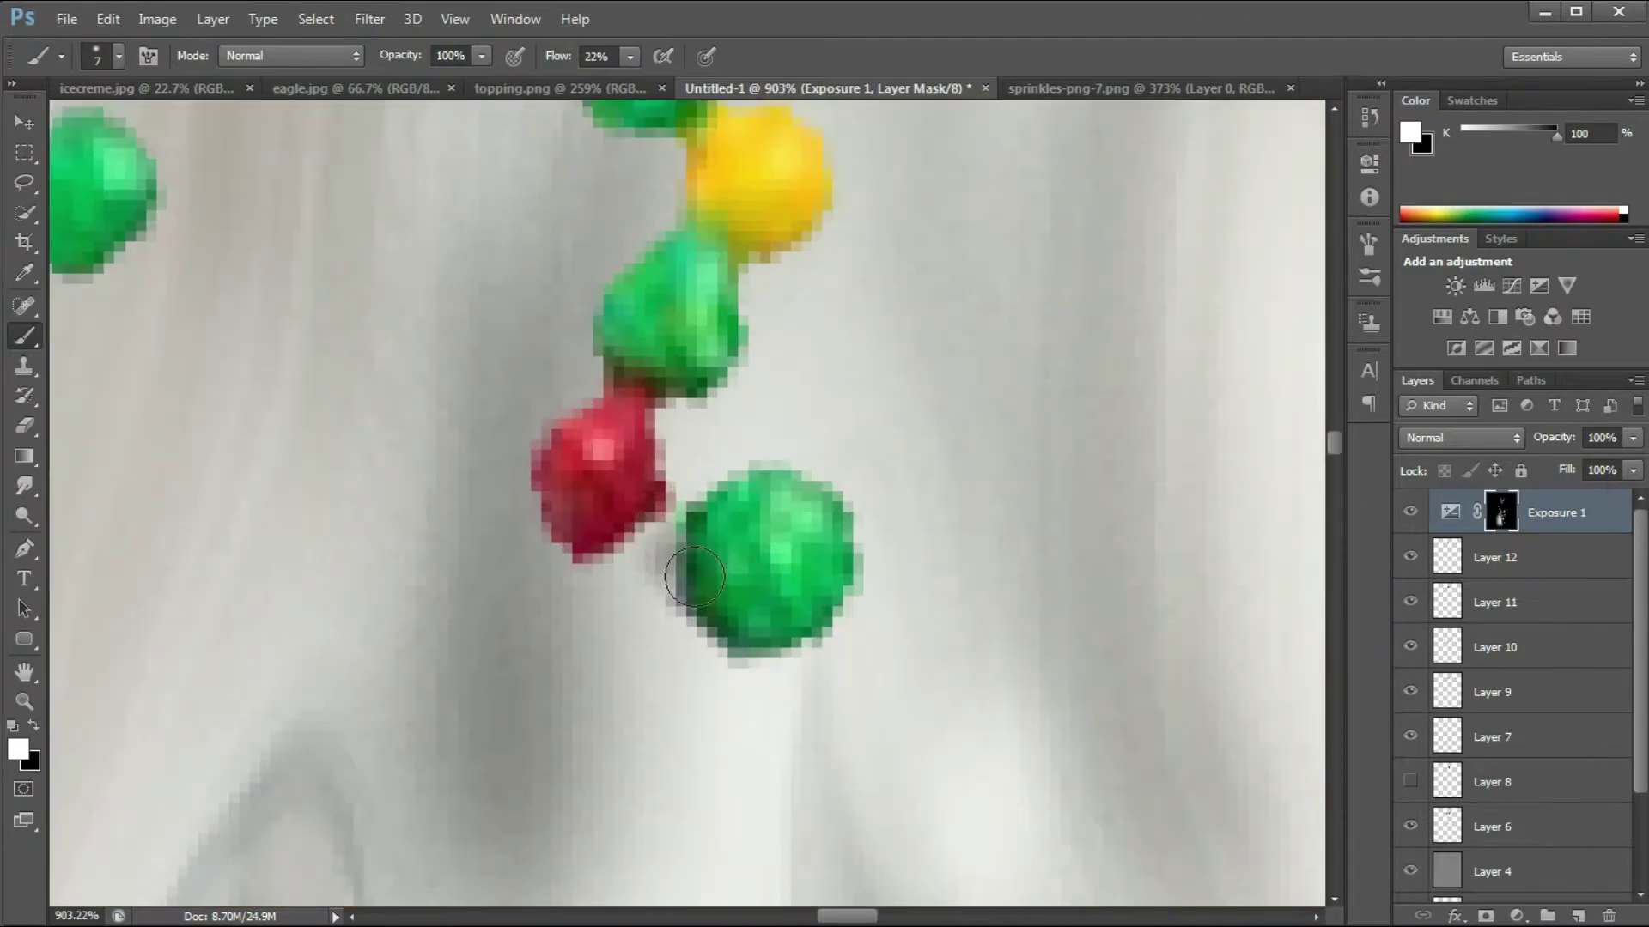
pyautogui.moveTo(652, 271); pyautogui.dragTo(666, 137)
pyautogui.scroll(-3, 729, 404)
pyautogui.scroll(4, 640, 189)
pyautogui.moveTo(643, 407); pyautogui.dragTo(651, 607)
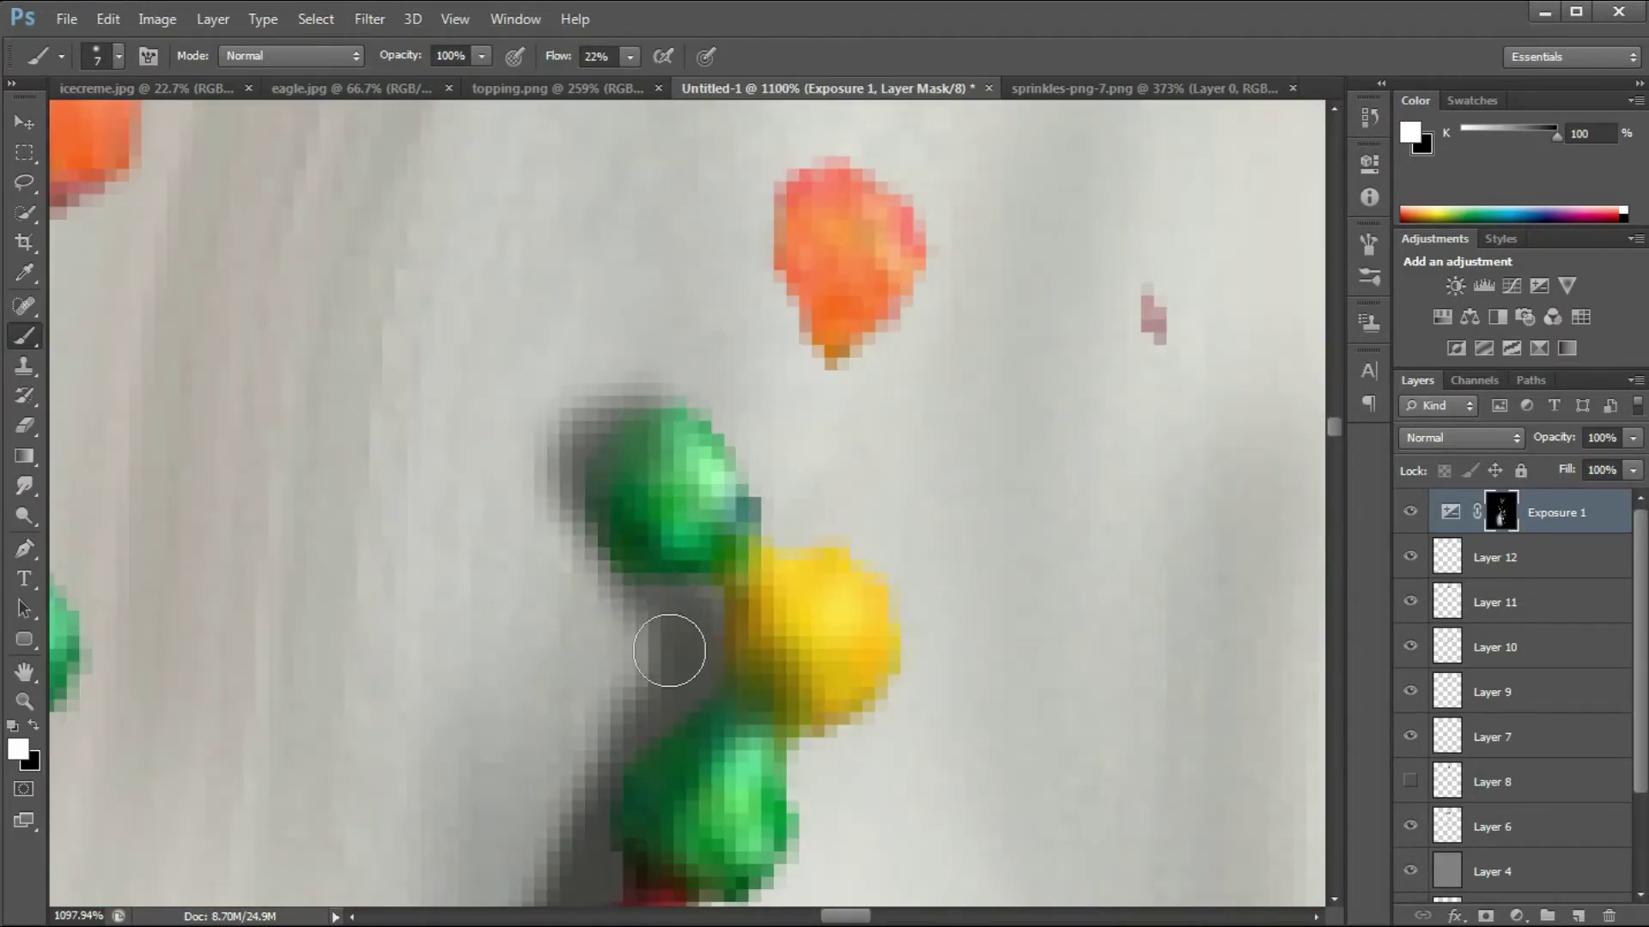
pyautogui.scroll(-4, 651, 607)
pyautogui.moveTo(637, 504); pyautogui.dragTo(687, 464)
pyautogui.scroll(3, 687, 455)
pyautogui.moveTo(717, 413); pyautogui.dragTo(674, 442)
pyautogui.scroll(-1, 938, 357)
pyautogui.scroll(2, 625, 498)
# Step: Add small shadows beside the remaining scattered candy drops on the cream with the 7 px white brush
pyautogui.scroll(-8, 910, 302)
pyautogui.scroll(8, 759, 344)
pyautogui.moveTo(794, 326); pyautogui.dragTo(762, 407)
pyautogui.scroll(2, 730, 361)
pyautogui.moveTo(687, 296); pyautogui.dragTo(631, 370)
pyautogui.scroll(2, 687, 326)
pyautogui.moveTo(867, 257); pyautogui.dragTo(814, 356)
pyautogui.scroll(1, 752, 293)
pyautogui.scroll(-4, 751, 293)
pyautogui.scroll(4, 578, 526)
pyautogui.scroll(-1, 511, 600)
pyautogui.scroll(2, 802, 697)
pyautogui.scroll(-4, 848, 221)
pyautogui.scroll(3, 607, 552)
pyautogui.scroll(-2, 636, 416)
pyautogui.scroll(4, 838, 489)
pyautogui.scroll(-4, 839, 488)
# Step: Shade the yellow, red, blue and green candy drop cluster below the right cheek, and the purple and green drops beside it
pyautogui.scroll(1, 938, 379)
pyautogui.scroll(3, 950, 435)
pyautogui.scroll(-2, 998, 415)
pyautogui.scroll(3, 932, 480)
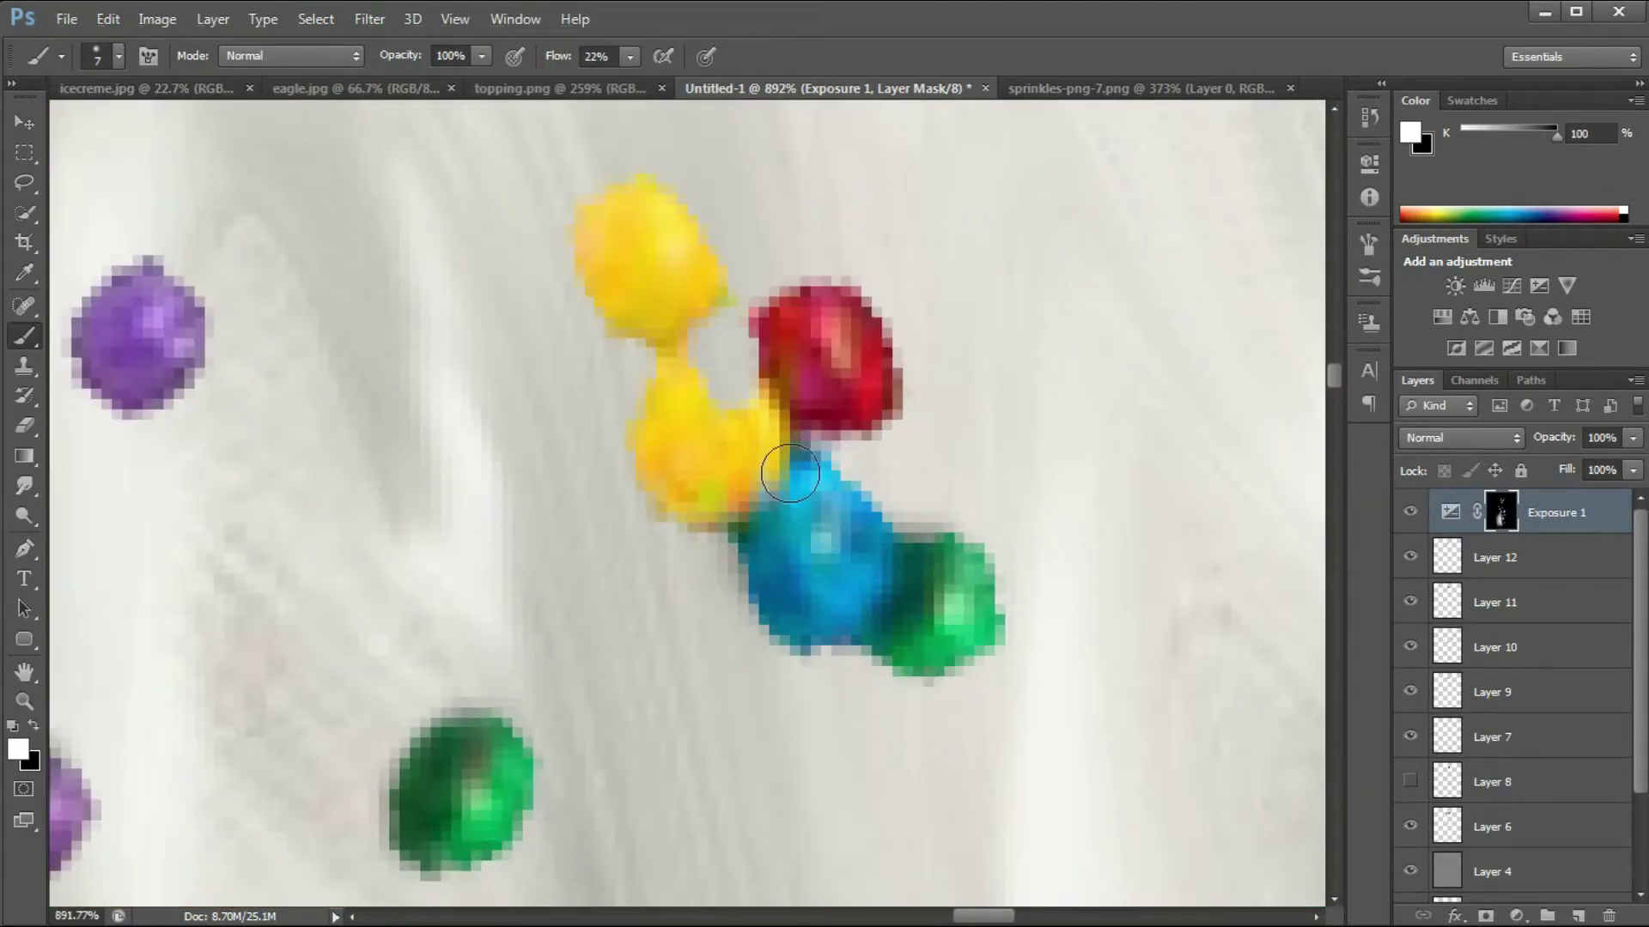
pyautogui.scroll(-2, 604, 226)
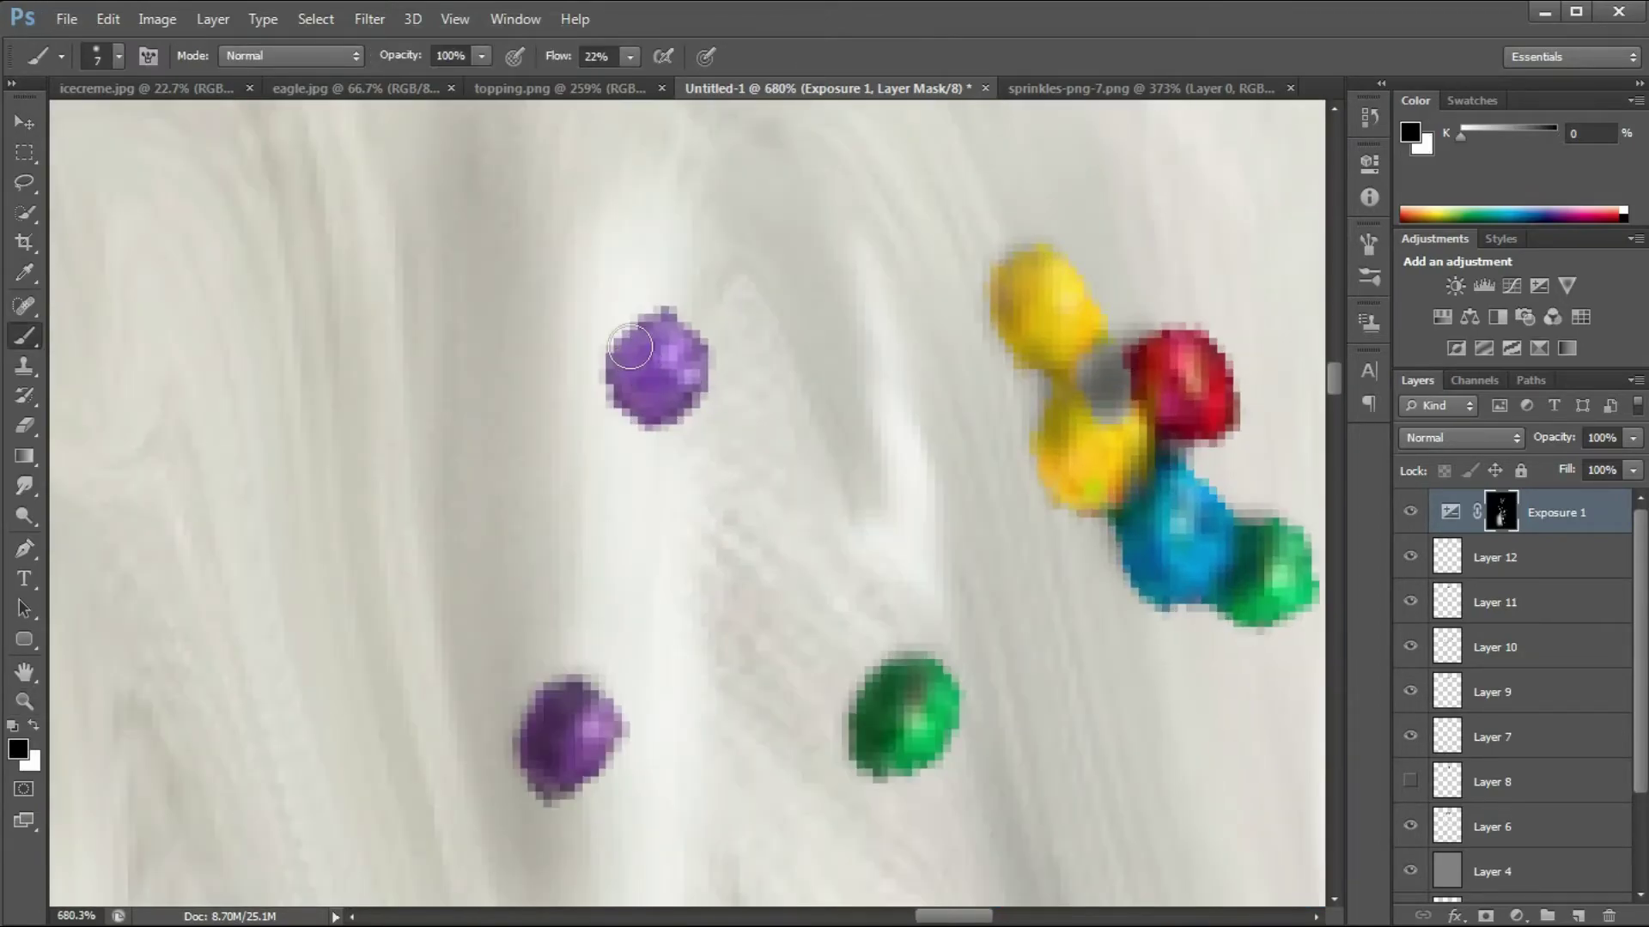
pyautogui.scroll(-2, 558, 301)
pyautogui.scroll(3, 527, 379)
pyautogui.scroll(-5, 895, 360)
pyautogui.scroll(-2, 895, 361)
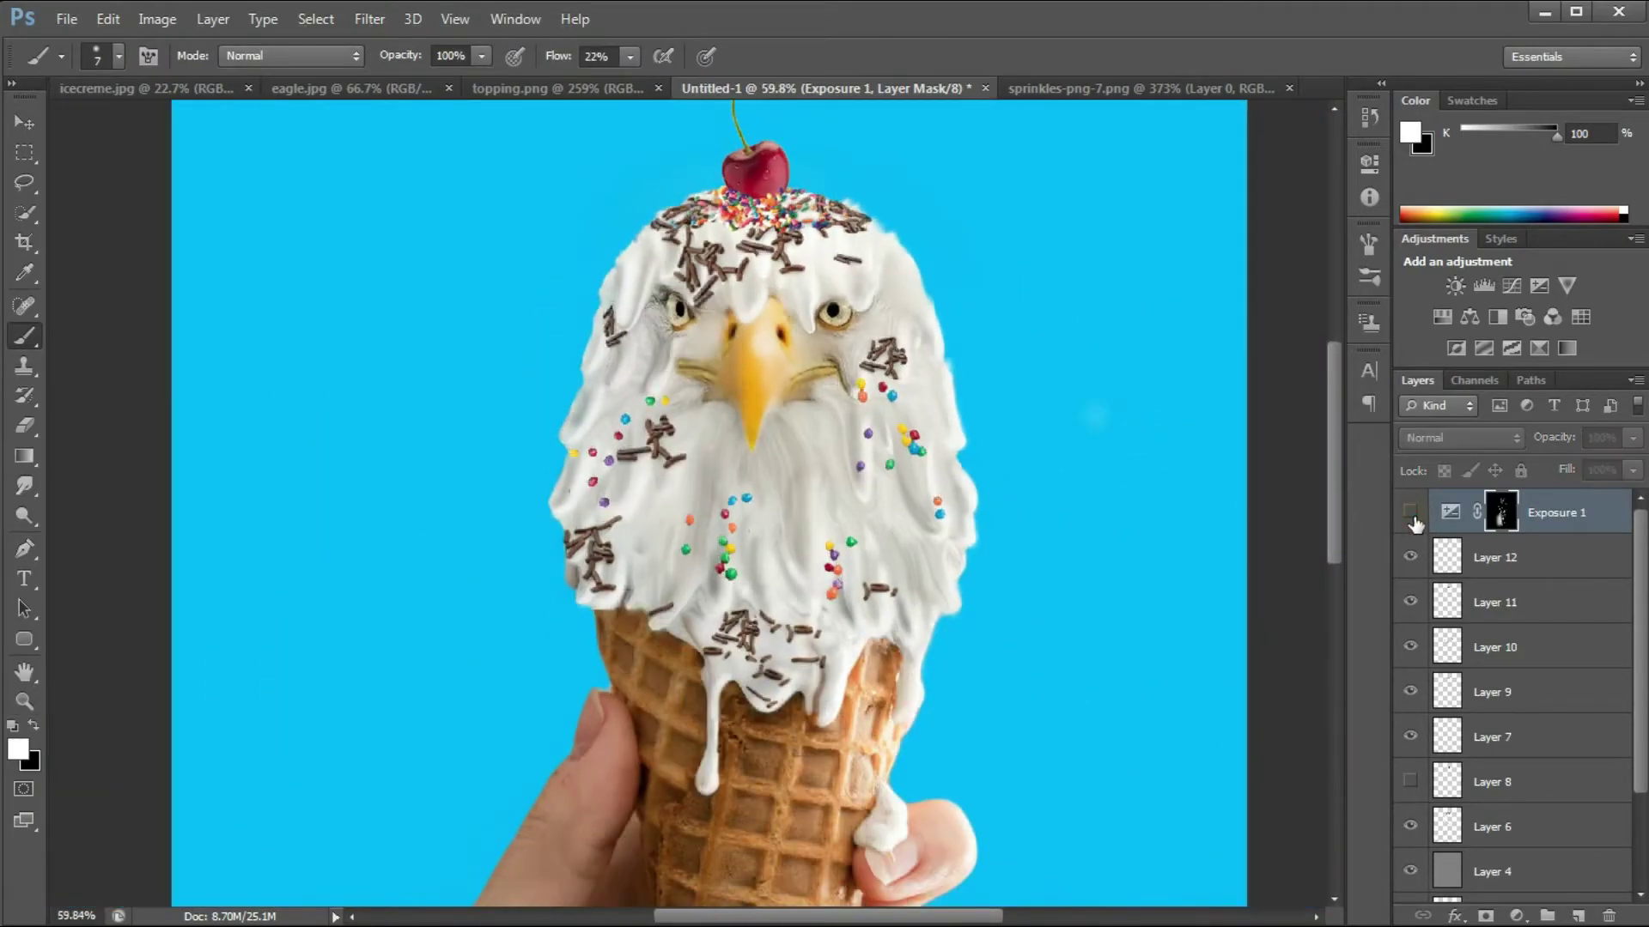
# Step: Paint shadows among the rainbow sprinkles under the cherry and around its base with the 7 px white brush
pyautogui.scroll(7, 380, 560)
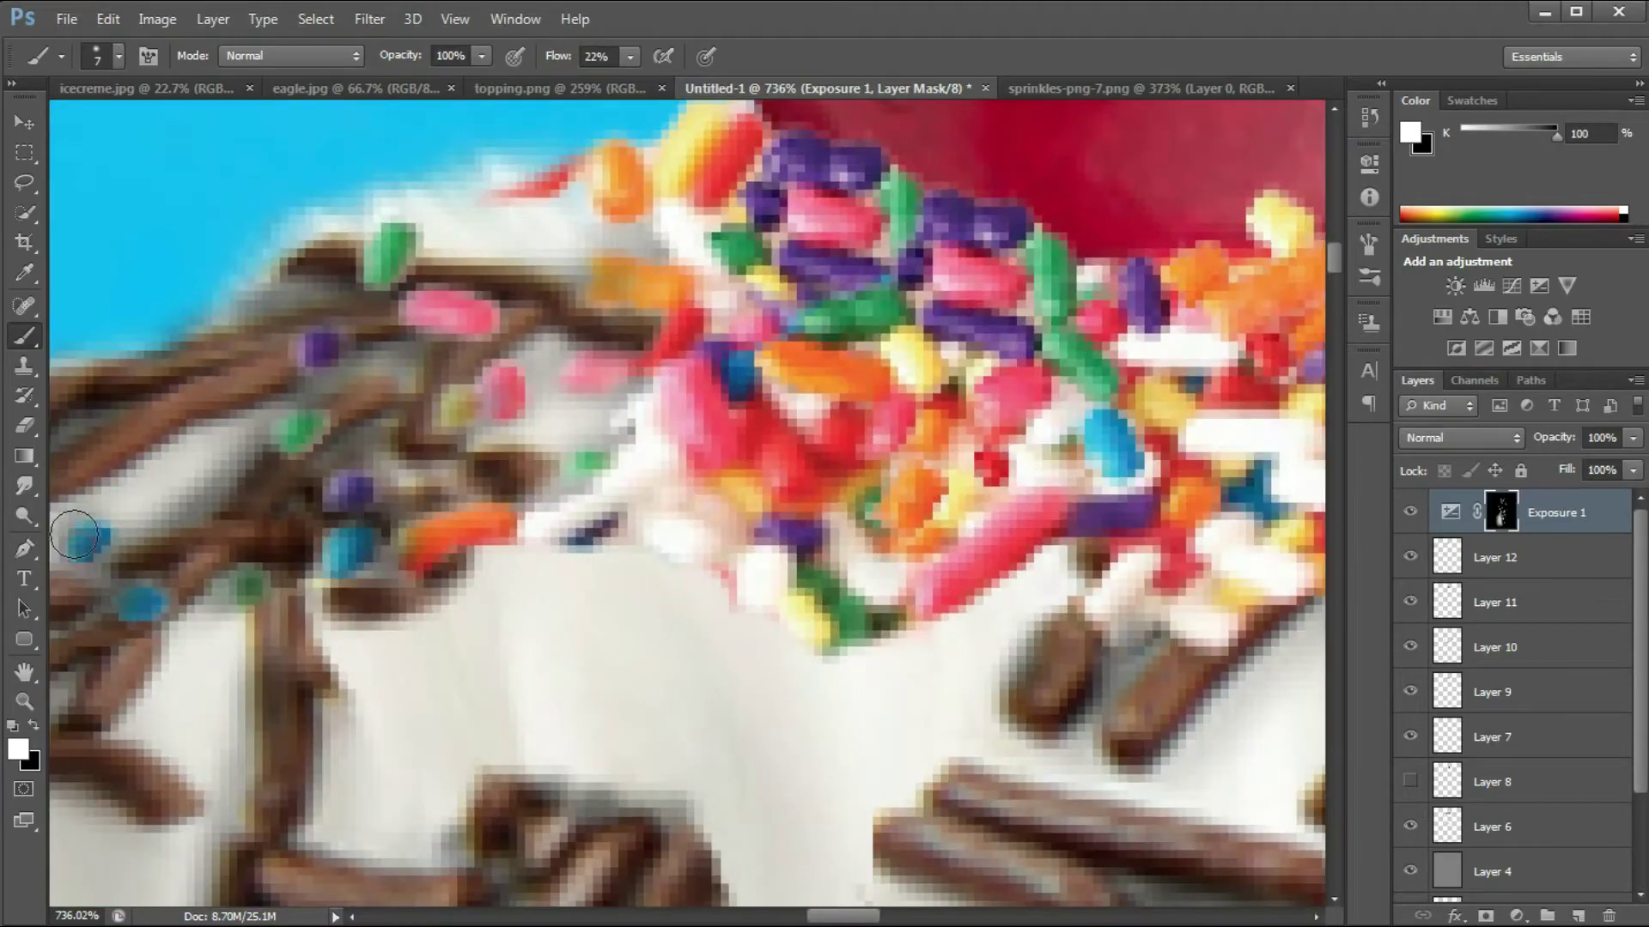
pyautogui.scroll(-5, 424, 317)
pyautogui.scroll(5, 611, 303)
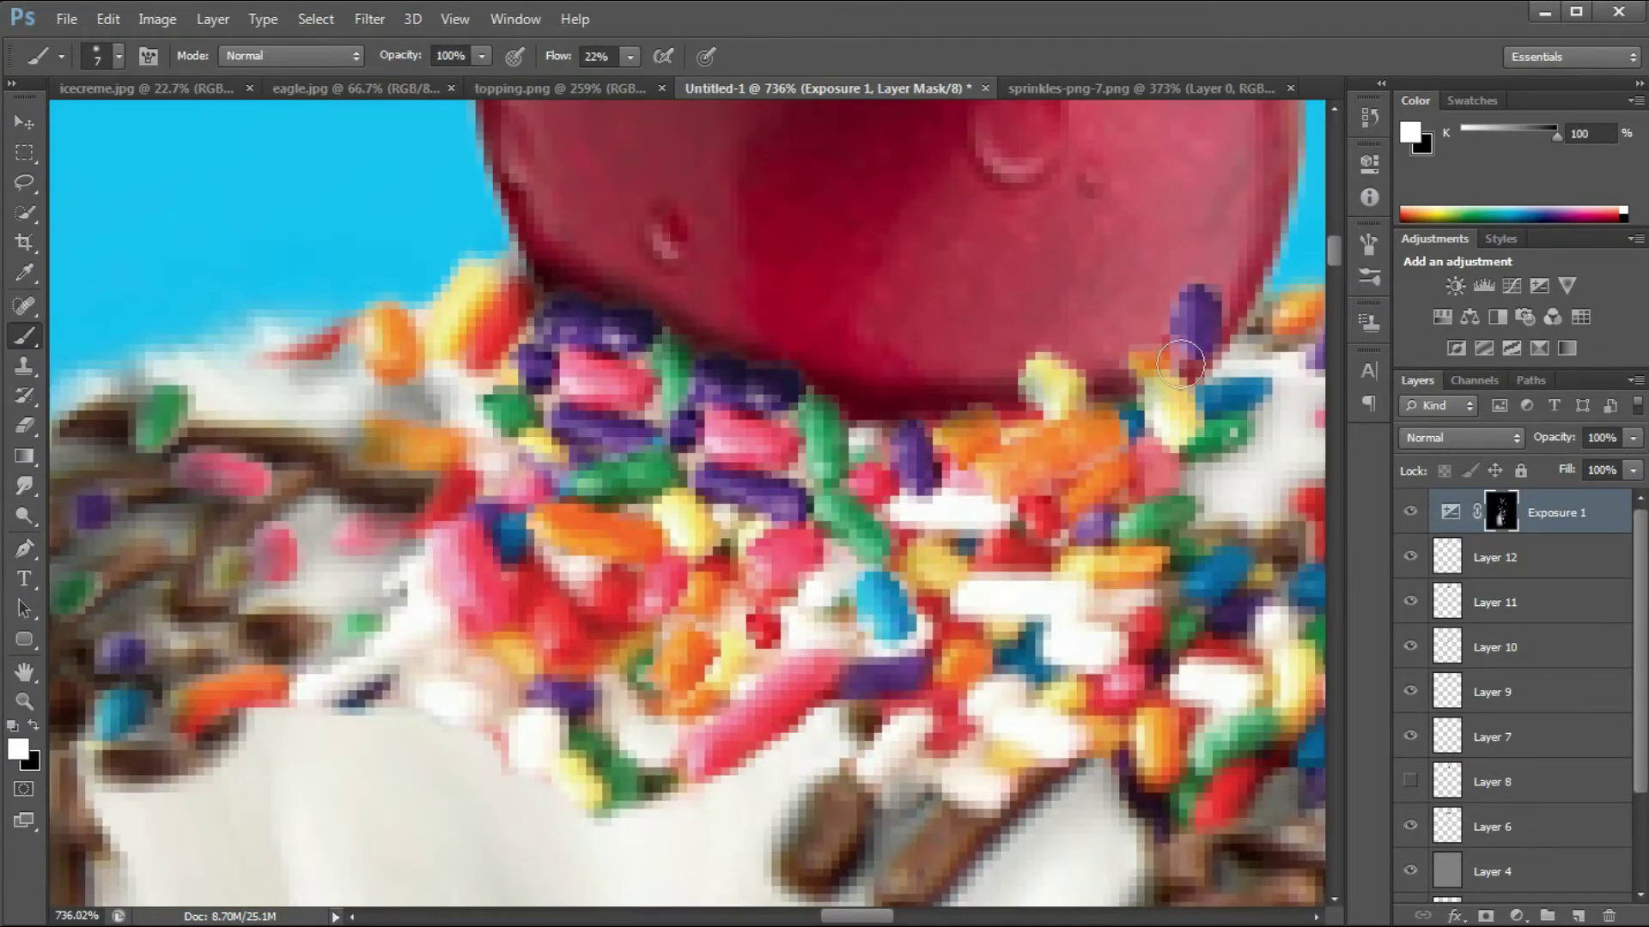
pyautogui.scroll(-1, 646, 370)
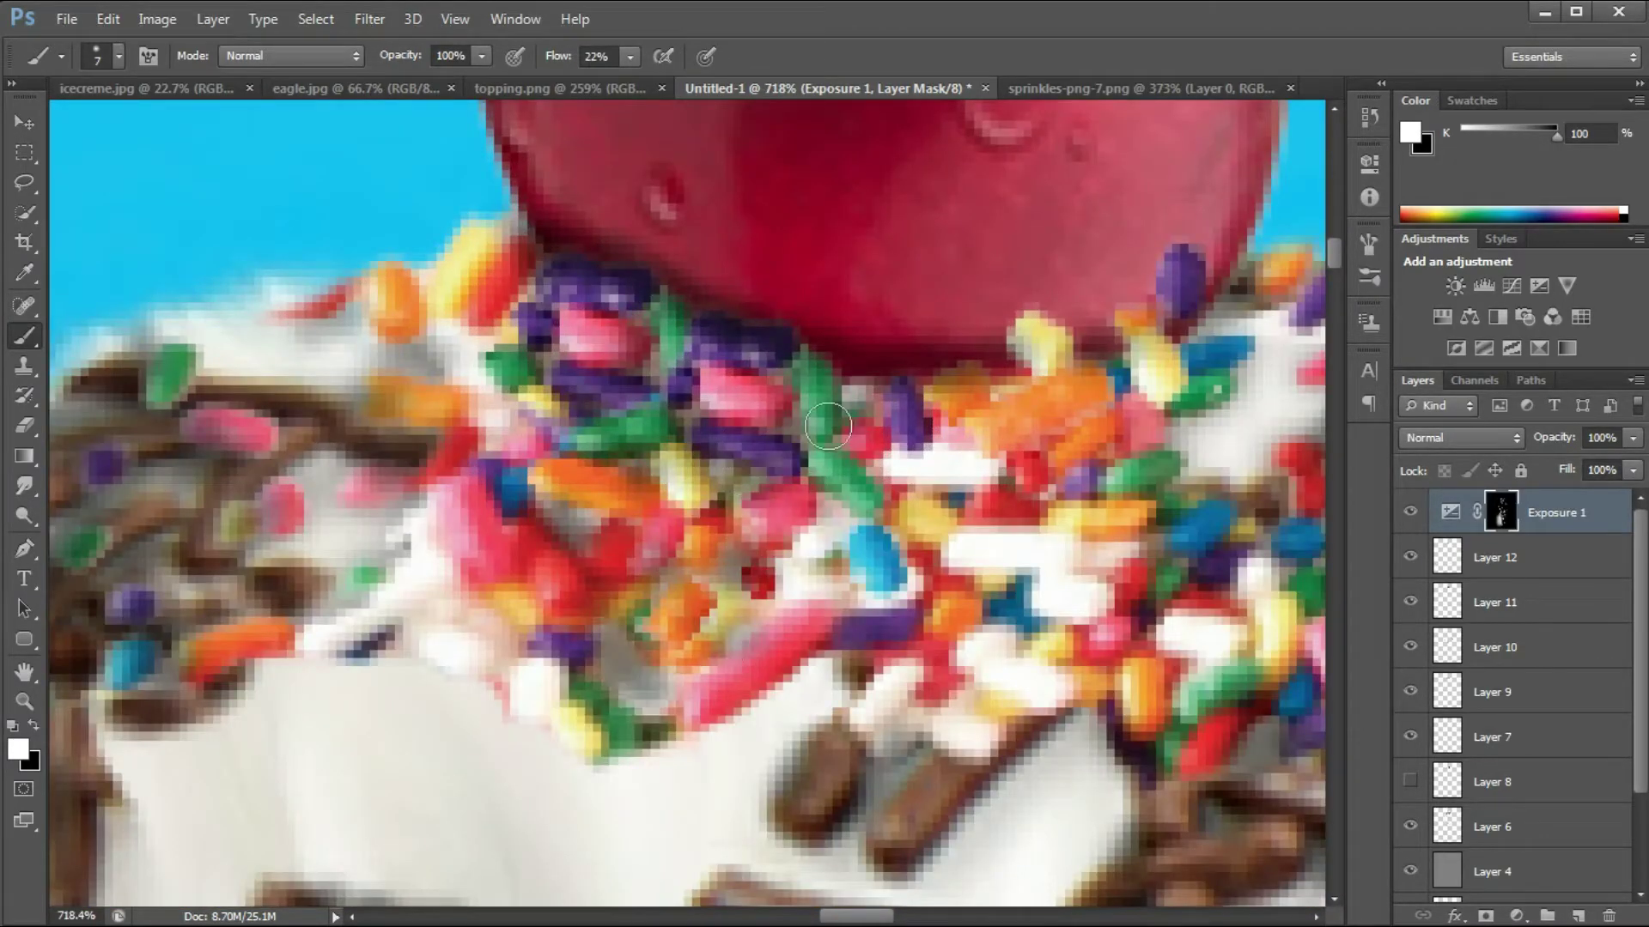
pyautogui.scroll(-4, 870, 697)
pyautogui.scroll(-3, 1068, 257)
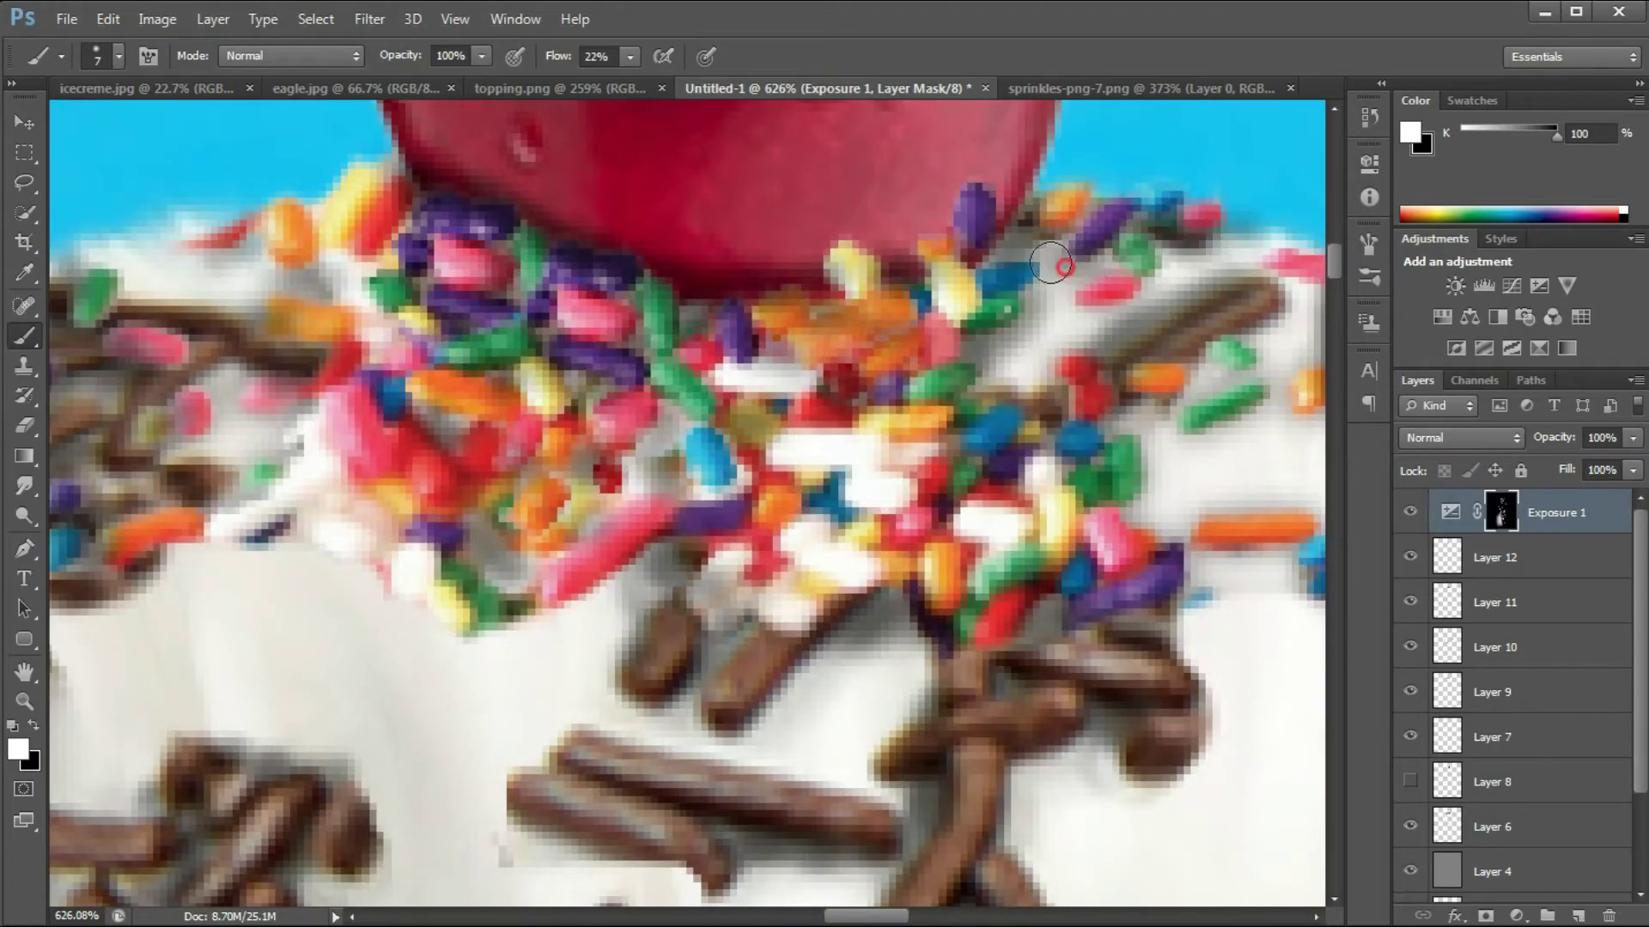
pyautogui.scroll(5, 1142, 341)
# Step: Fit the whole image in view and toggle Exposure 1 off and on to check the shadow work
pyautogui.scroll(-8, 1142, 341)
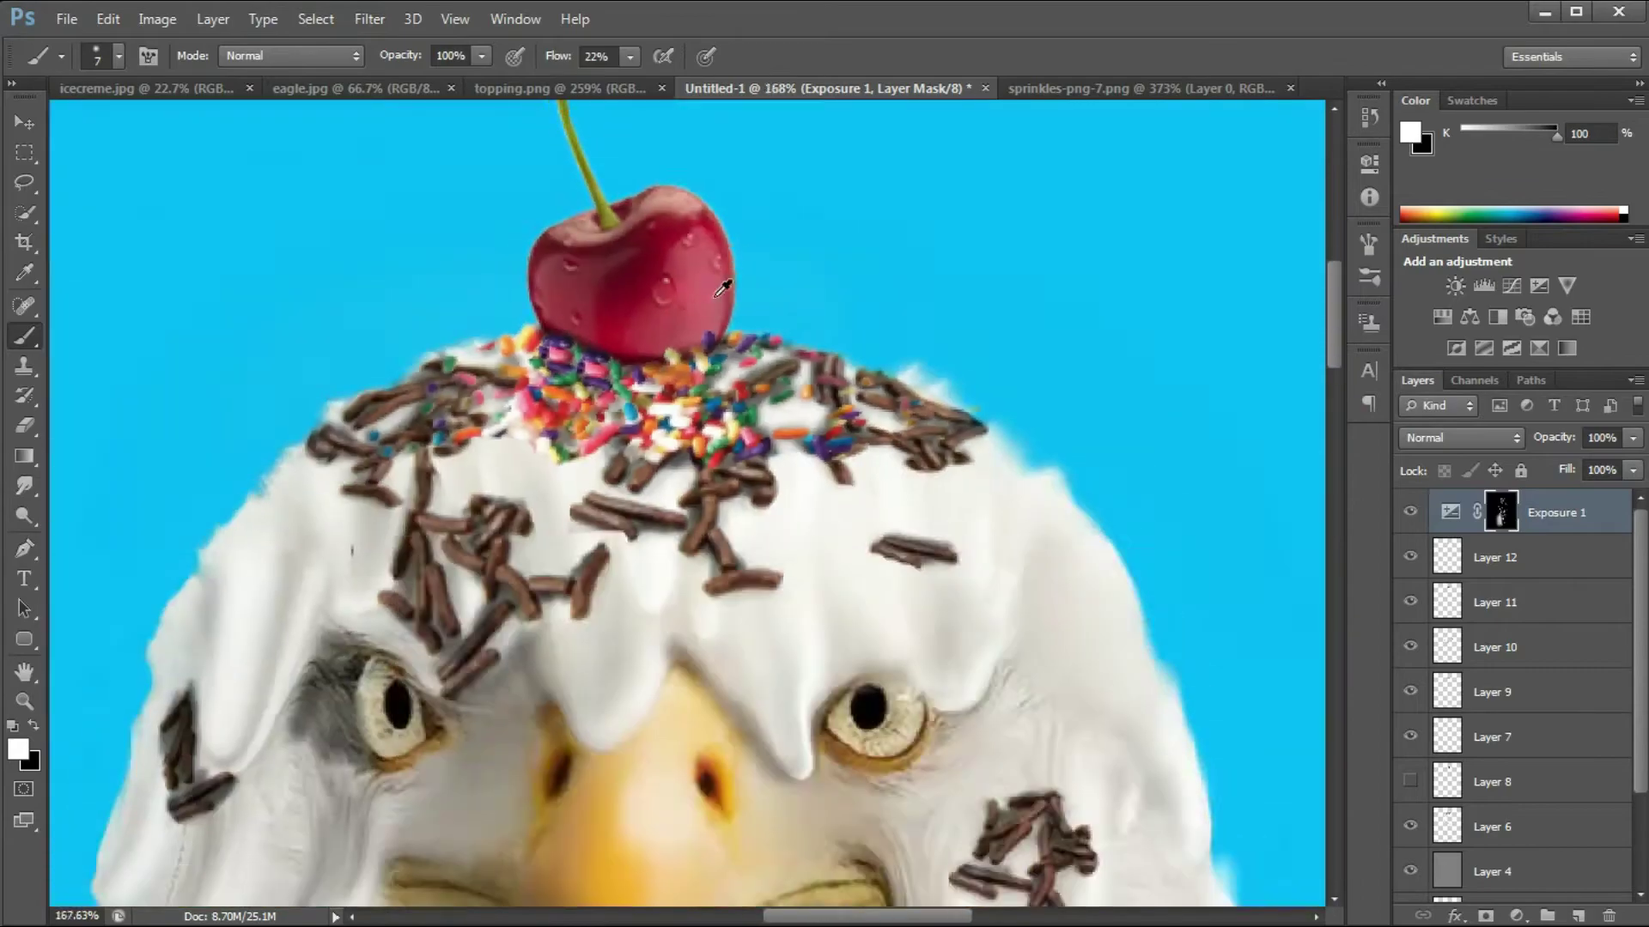
pyautogui.hotkey('ctrl', '0')
pyautogui.click(1410, 513)
pyautogui.click(1410, 514)
pyautogui.click(1410, 513)
pyautogui.click(1410, 514)
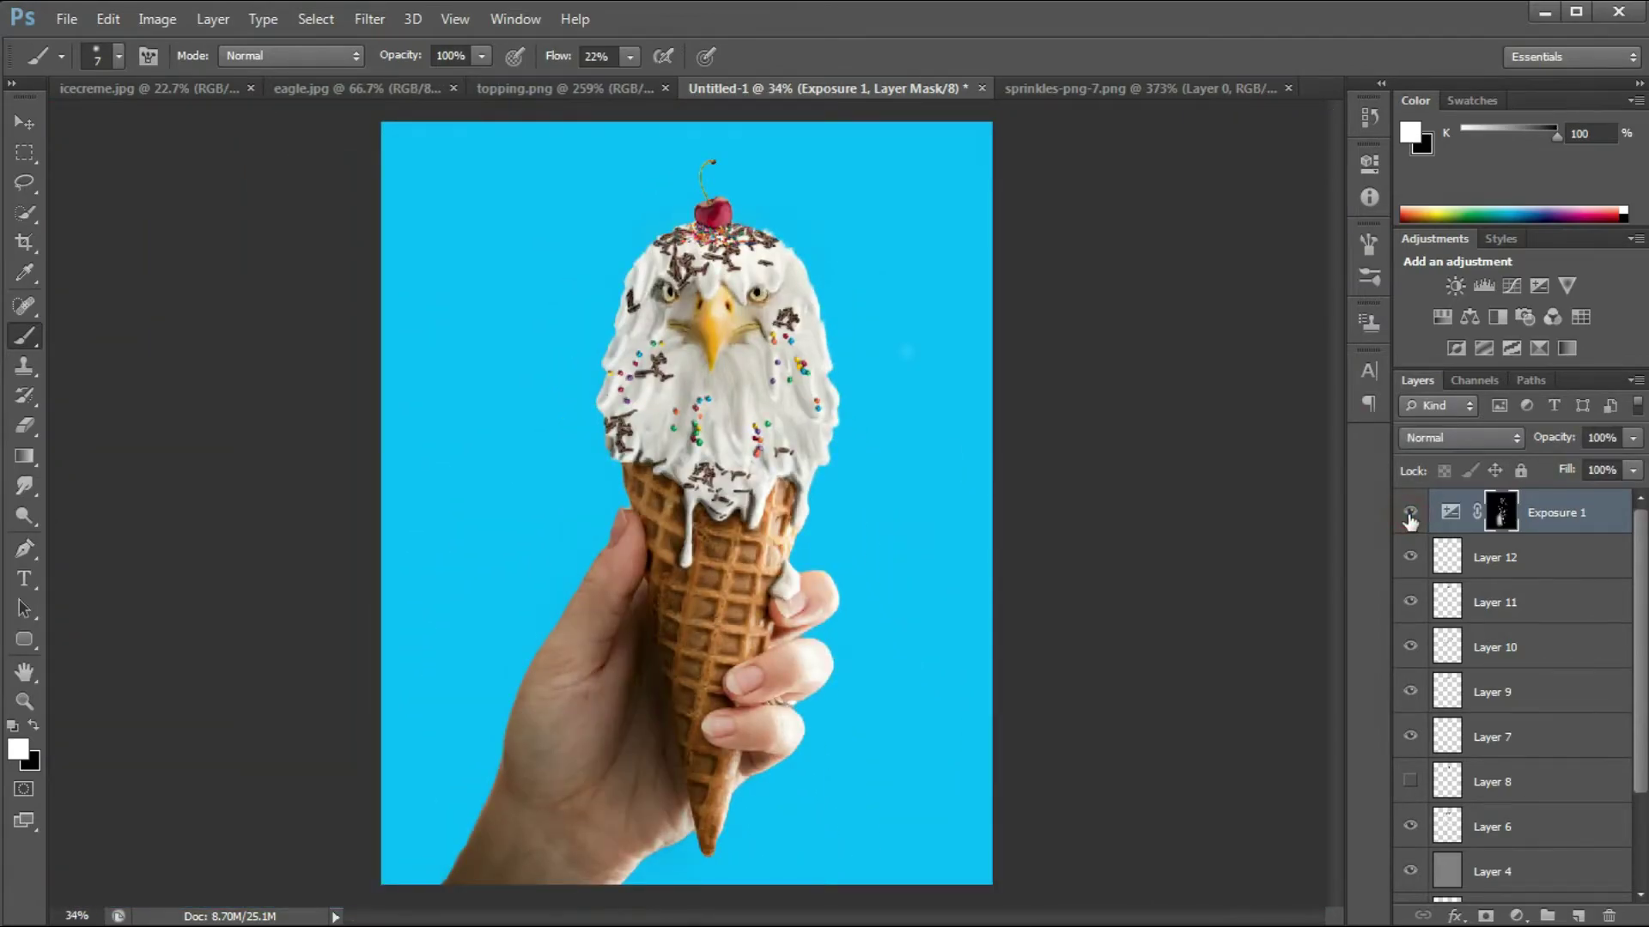
# Step: Add a second Exposure adjustment layer, raise its exposure slightly, and invert its mask to black
pyautogui.click(1517, 916)
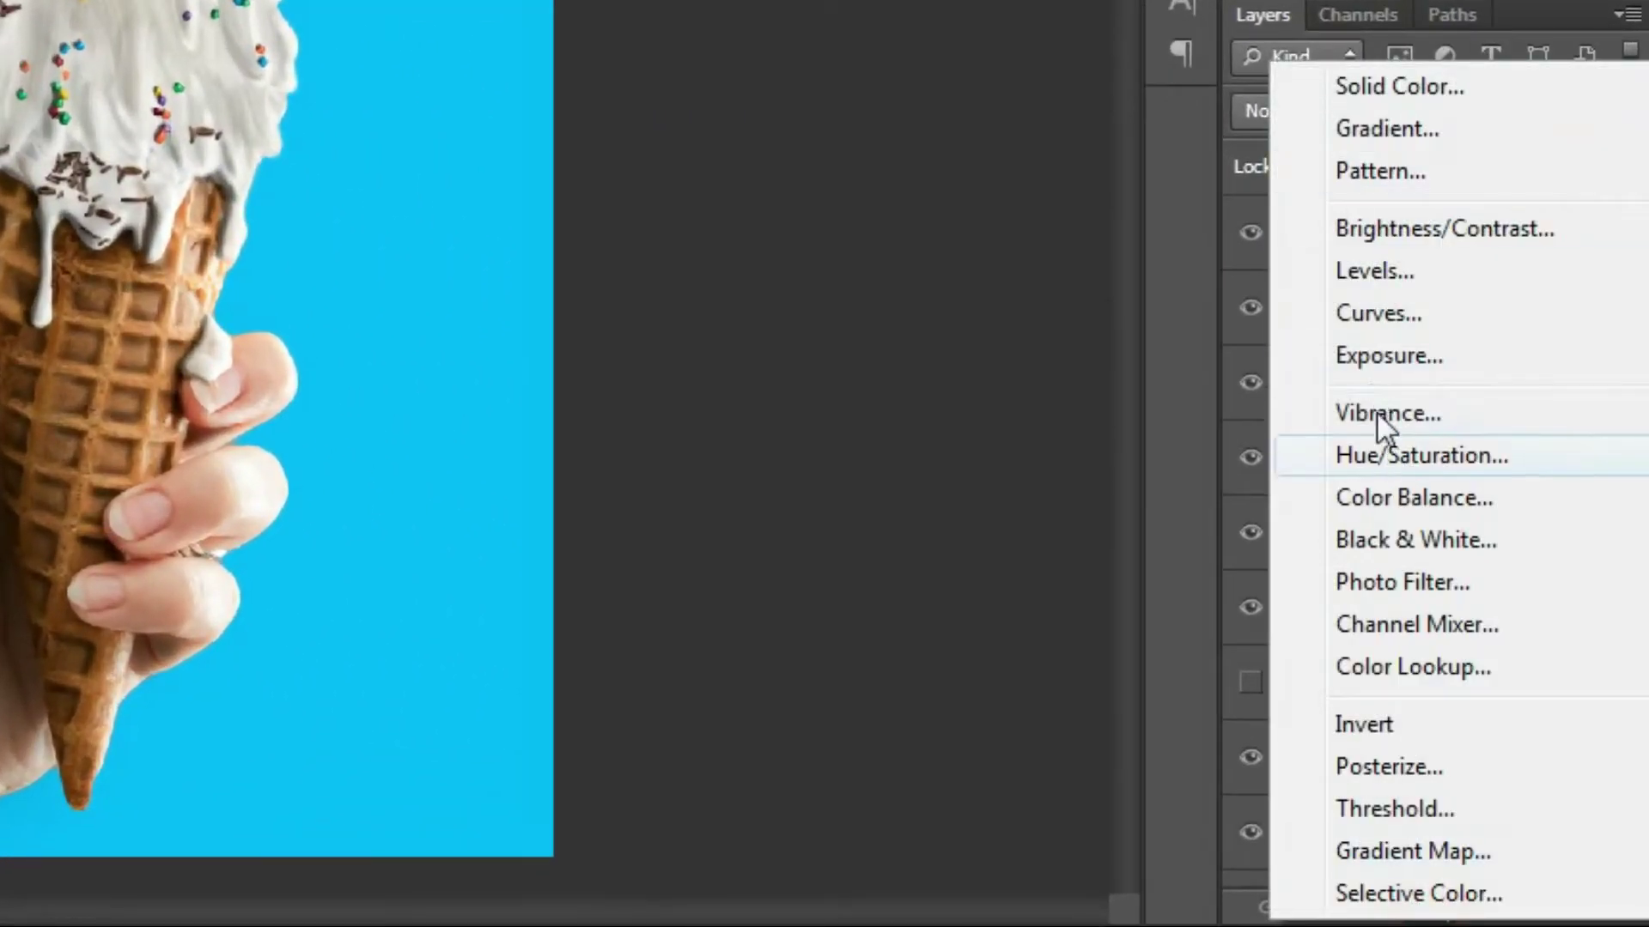
pyautogui.click(1388, 355)
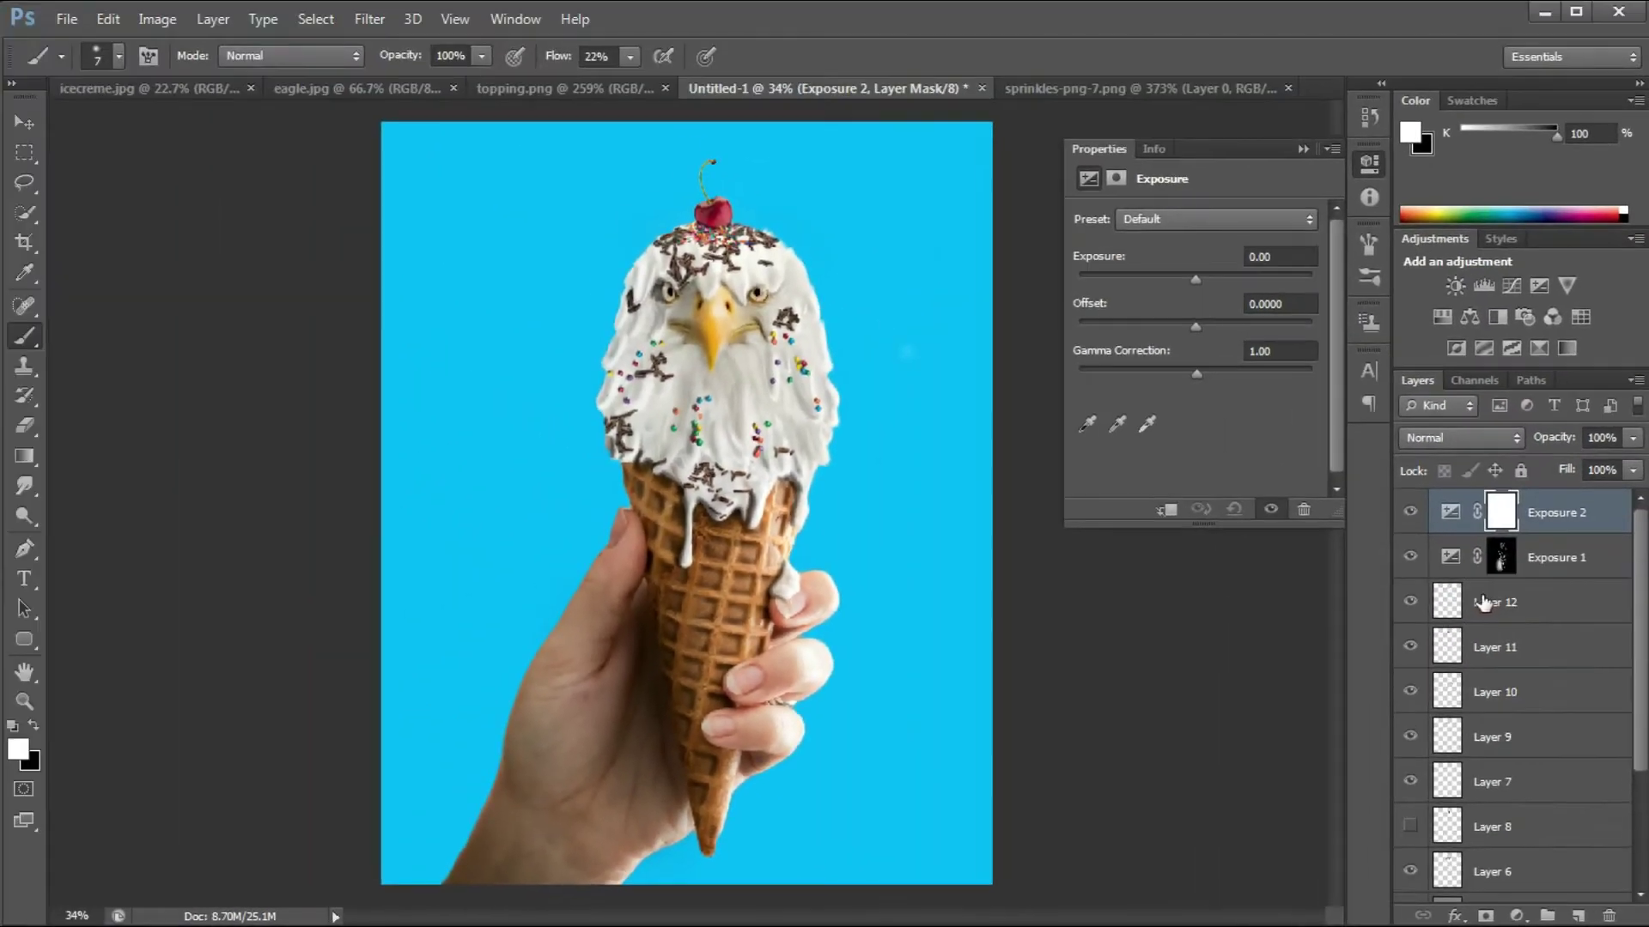
pyautogui.moveTo(1195, 280); pyautogui.dragTo(1209, 280)
pyautogui.click(1303, 150)
pyautogui.hotkey('ctrl', 'i')
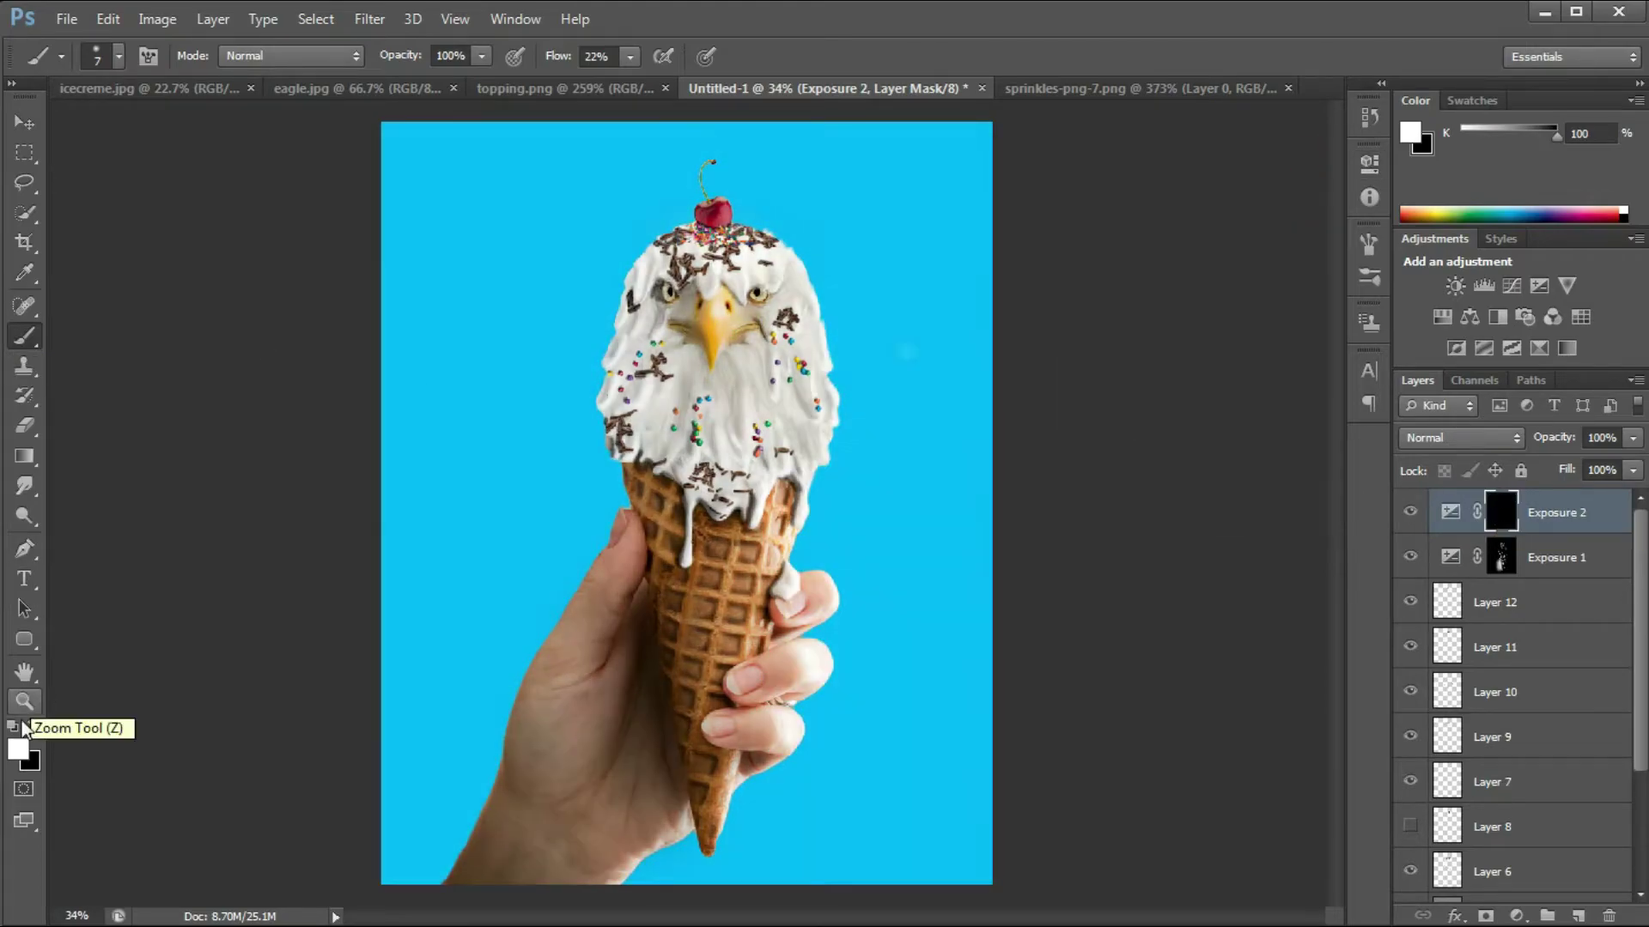
# Step: Set the brush flow to 13% and paint highlights on the fingers with a 57 px white brush
pyautogui.scroll(10, 820, 657)
pyautogui.scroll(-3, 796, 635)
pyautogui.moveTo(631, 55); pyautogui.dragTo(621, 89)
pyautogui.moveTo(687, 691); pyautogui.dragTo(701, 741)
pyautogui.scroll(2, 791, 474)
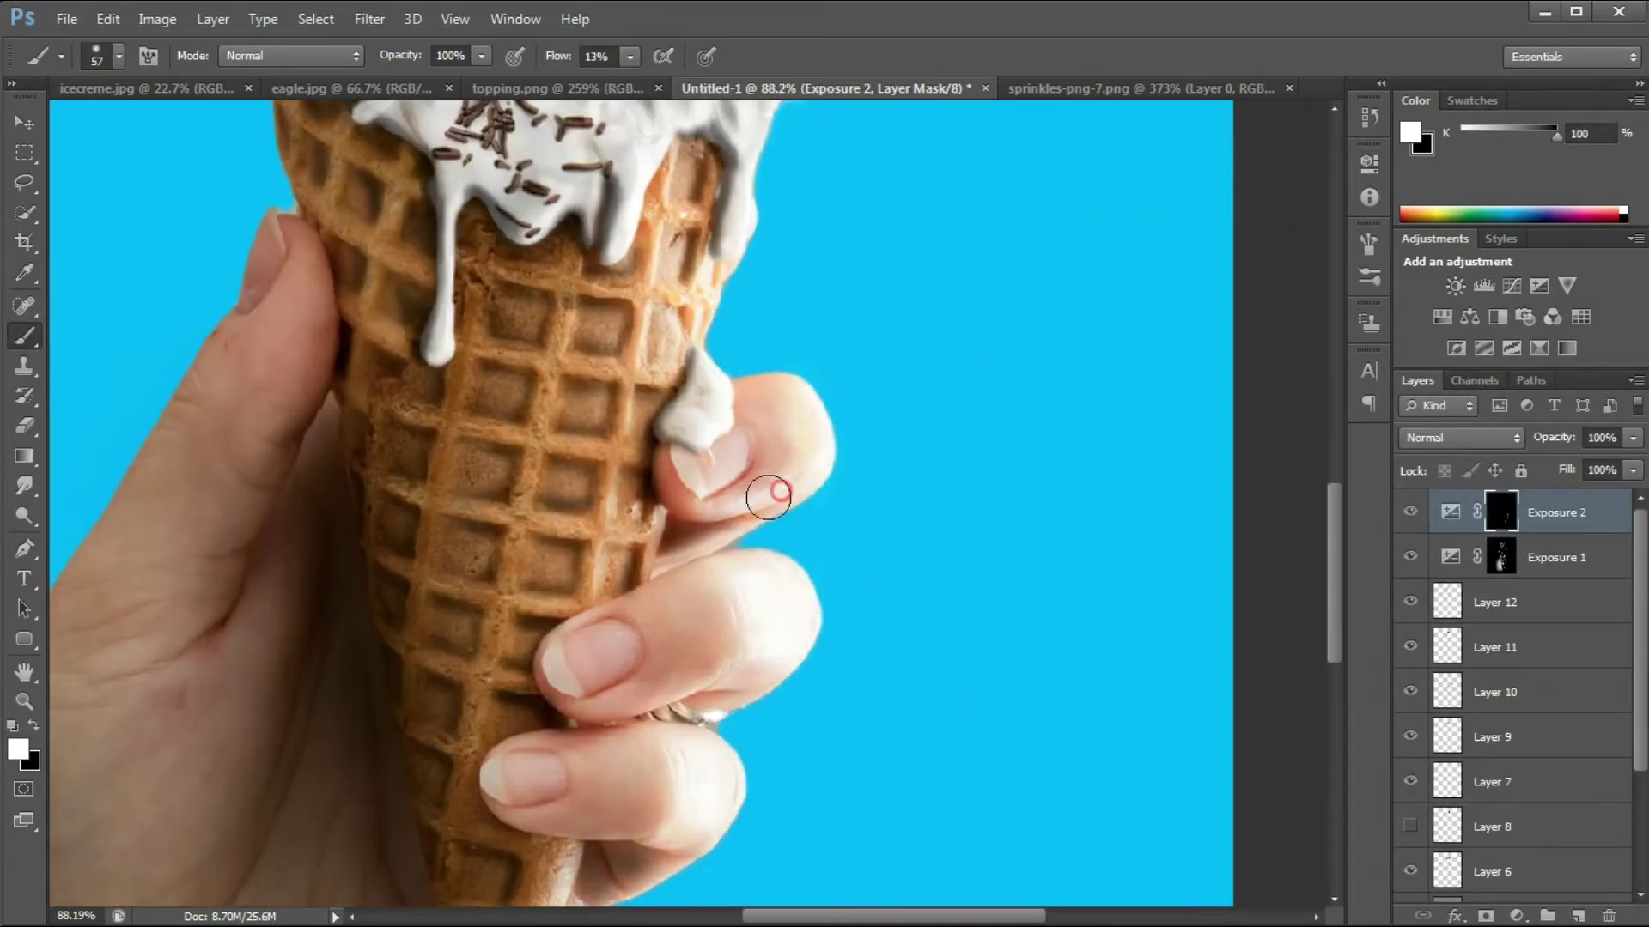
pyautogui.scroll(2, 791, 475)
pyautogui.scroll(-10, 481, 601)
# Step: Paint highlights on the waffle cone's ridges with a 23 px white brush, raising the flow to 37%
pyautogui.scroll(4, 480, 601)
pyautogui.scroll(3, 461, 530)
pyautogui.scroll(8, 651, 386)
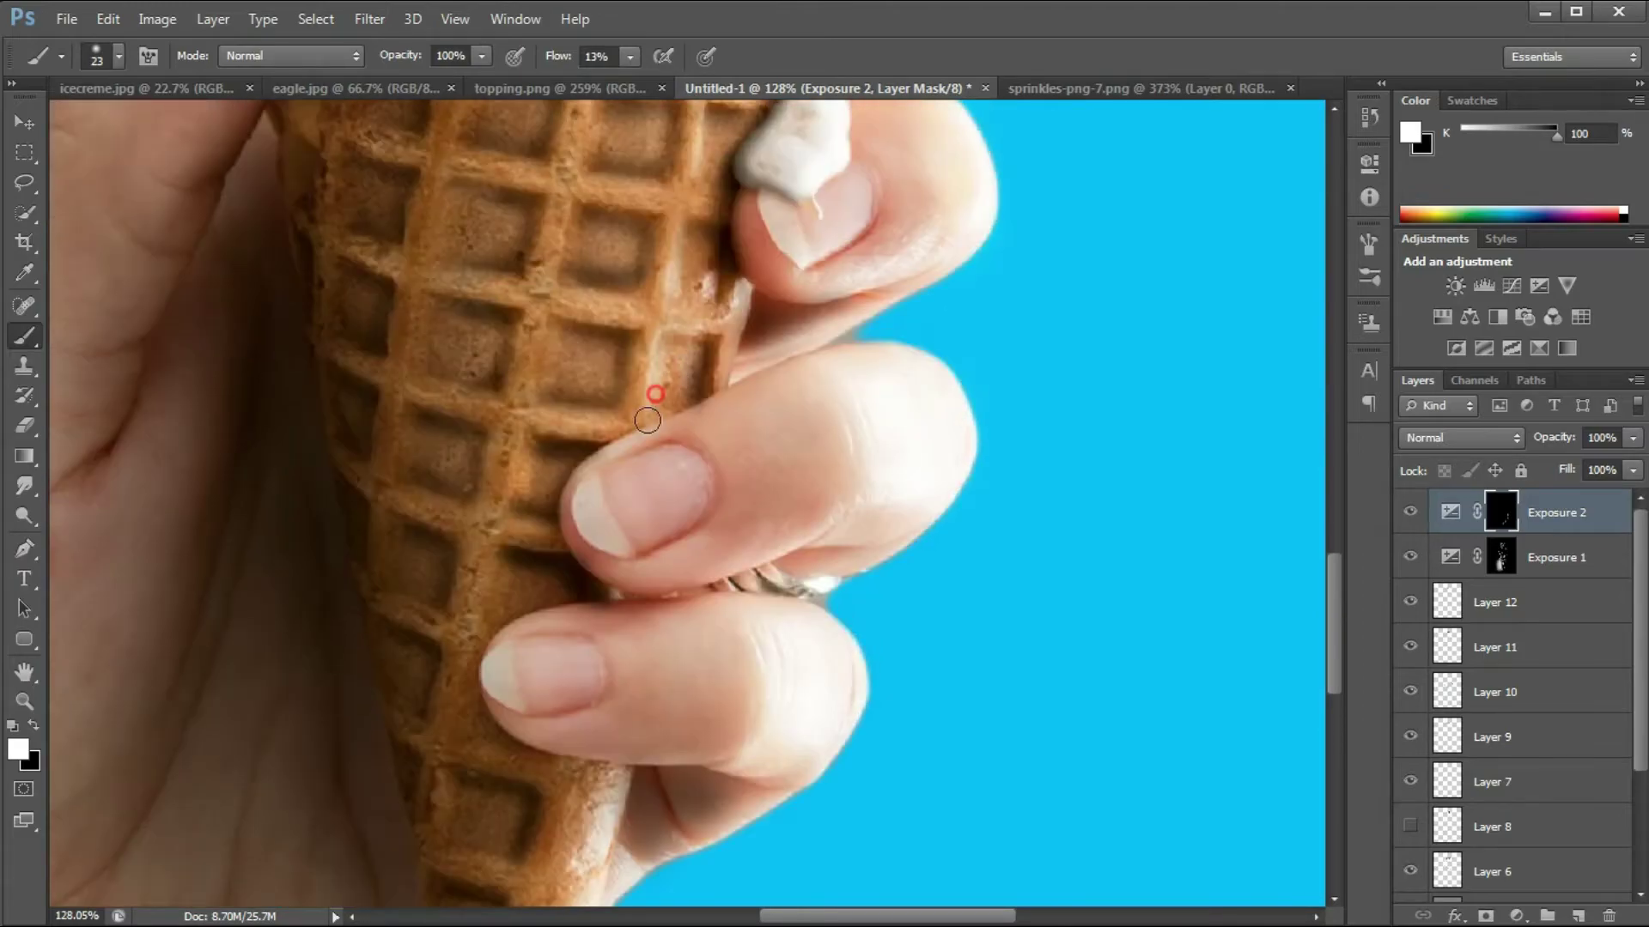
pyautogui.scroll(3, 561, 421)
pyautogui.click(560, 420)
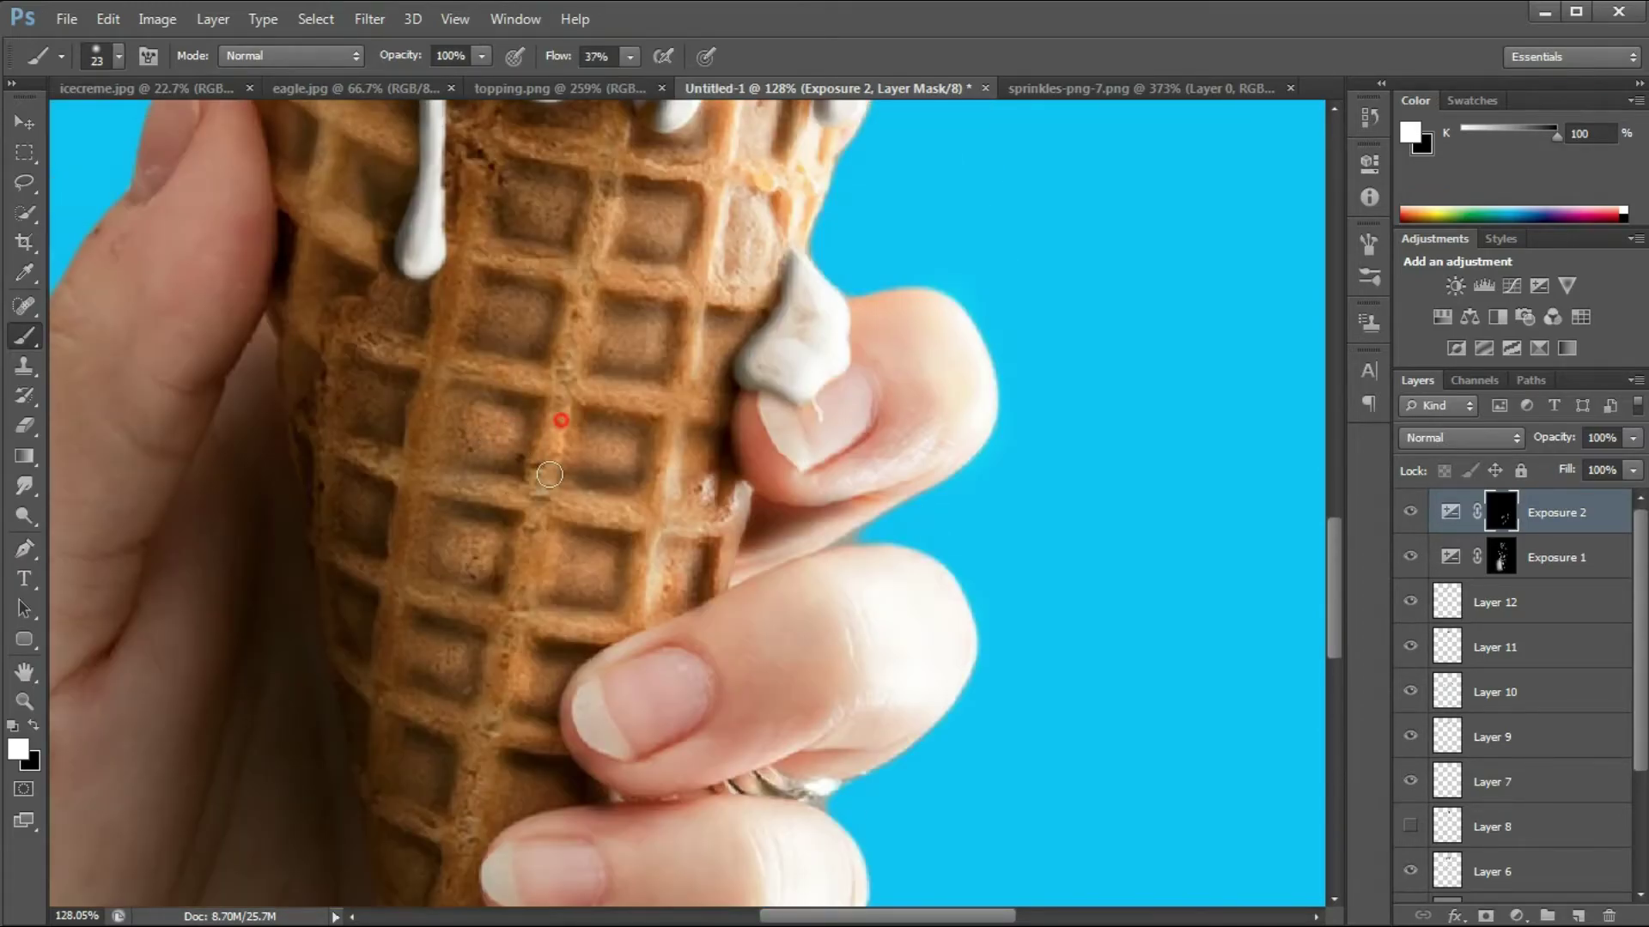
# Step: Enlarge the brush to 43 px and paint more highlights on the cone and hand
pyautogui.scroll(3, 660, 339)
pyautogui.press(']')
pyautogui.press(']')
pyautogui.scroll(-3, 423, 446)
pyautogui.click(385, 759)
pyautogui.scroll(-2, 736, 298)
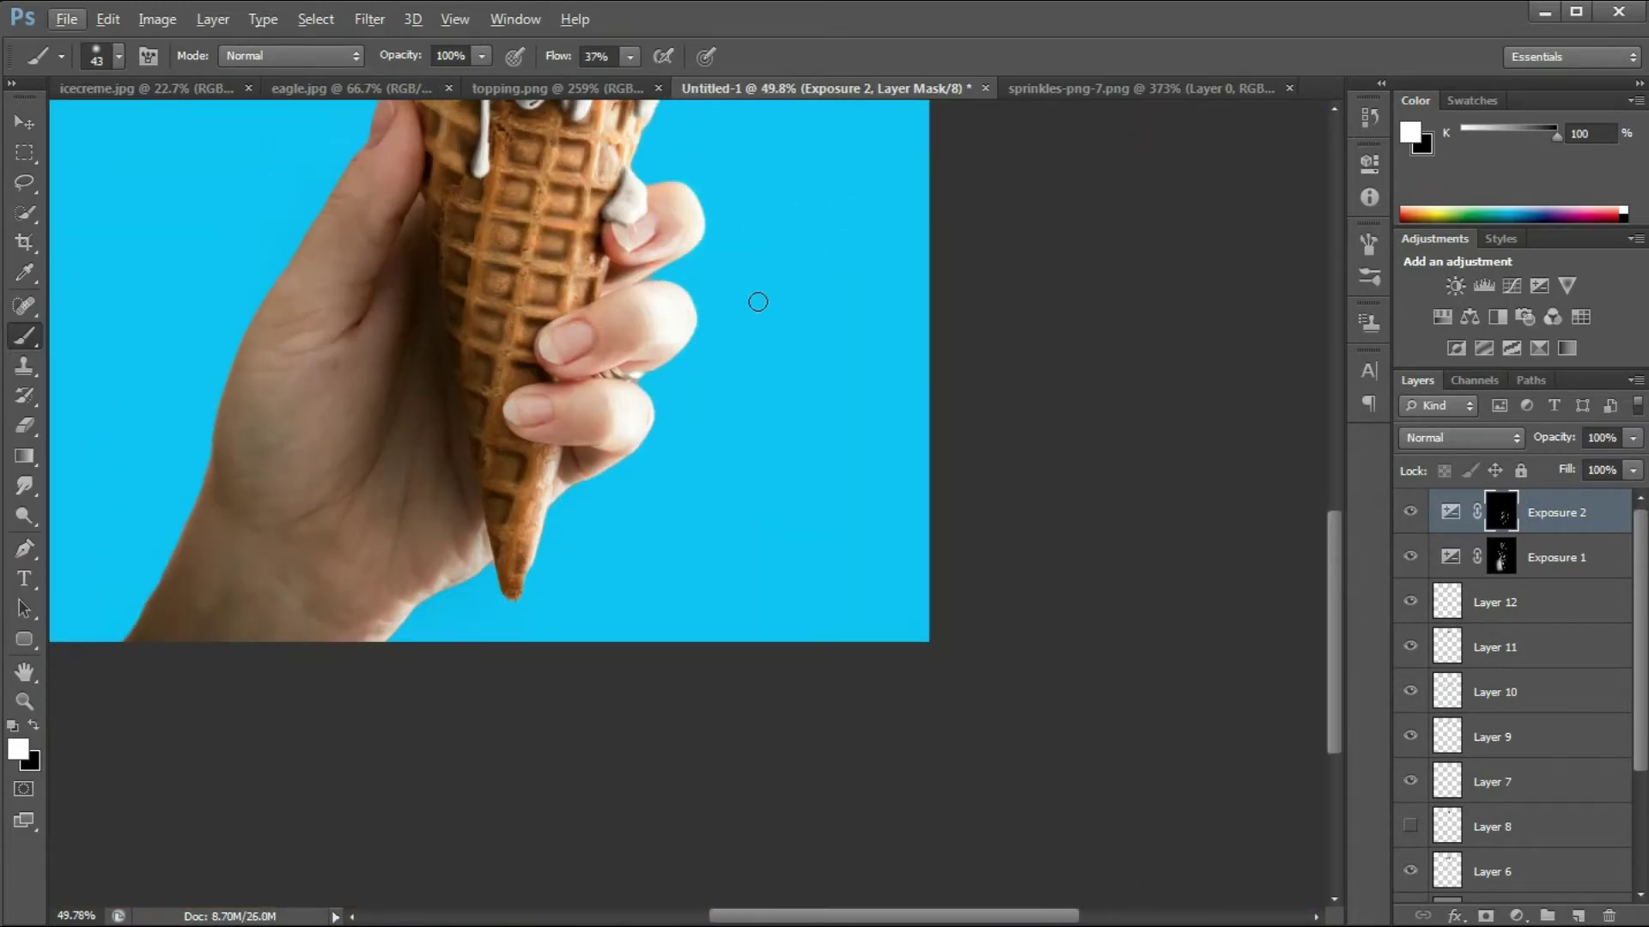
pyautogui.scroll(3, 735, 298)
pyautogui.click(753, 725)
# Step: Reduce the brush to 20 px and brighten the cream drips at the right edge of the cone
pyautogui.scroll(-2, 777, 524)
pyautogui.scroll(3, 857, 366)
pyautogui.press('[')
pyautogui.press('[')
pyautogui.press('[')
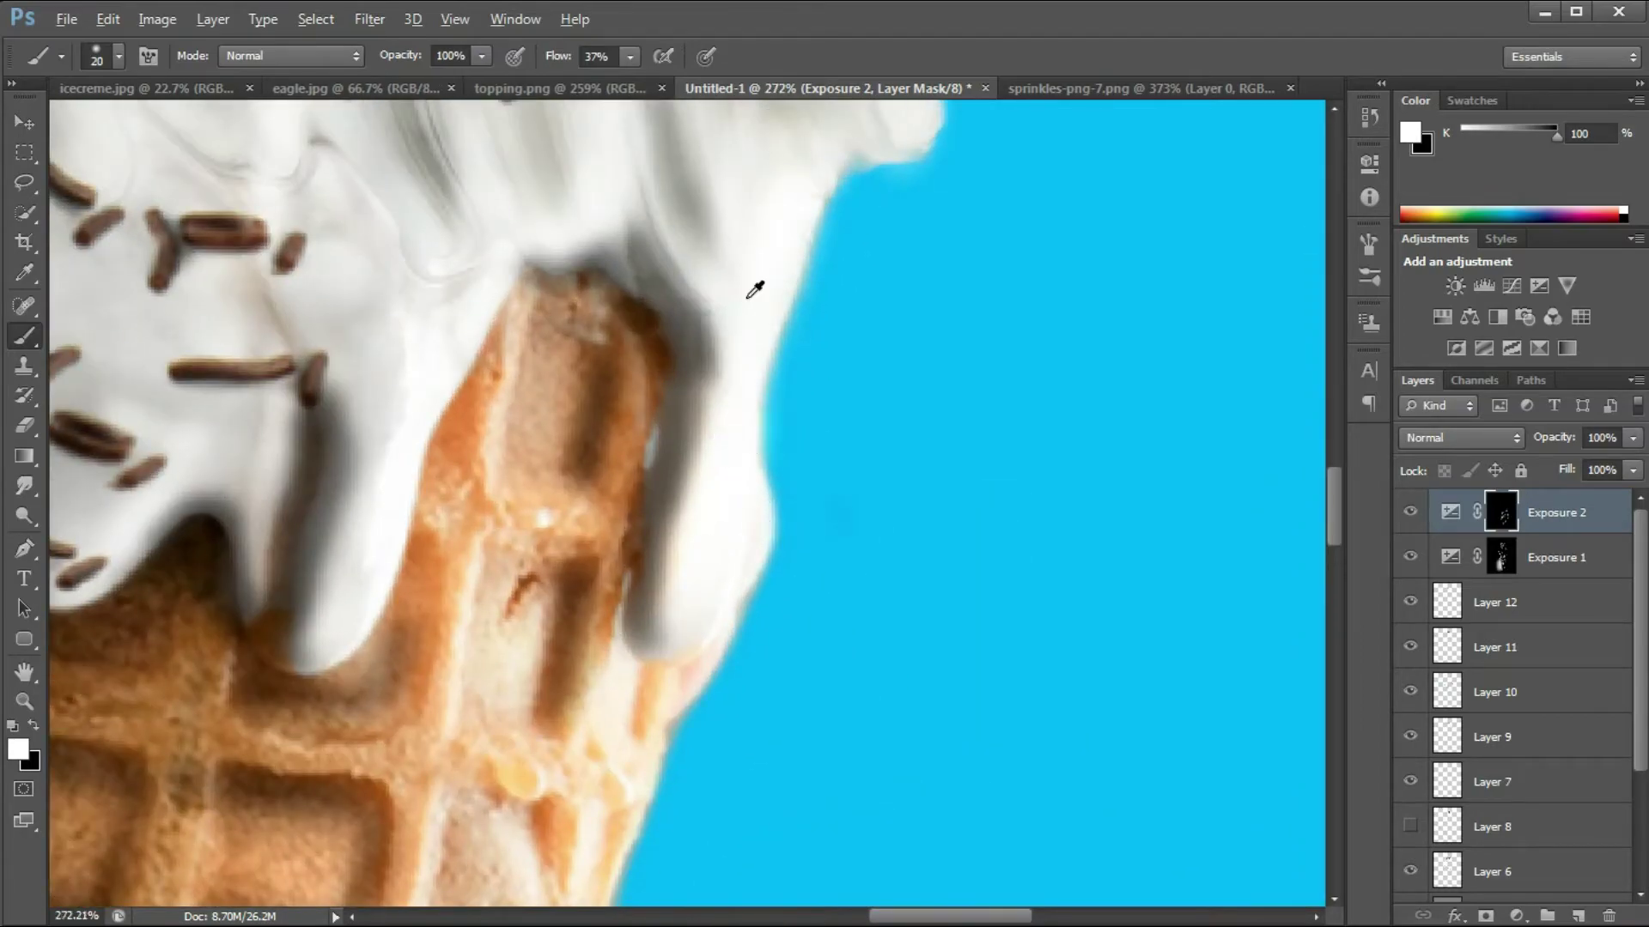
# Step: Set the brush flow to 26% and brighten the cream drips over the waffle cone with an 18 px brush
pyautogui.scroll(-2, 739, 504)
pyautogui.scroll(1, 739, 504)
pyautogui.click(630, 57)
pyautogui.moveTo(631, 92); pyautogui.dragTo(618, 92)
pyautogui.scroll(-3, 551, 404)
pyautogui.scroll(4, 549, 369)
pyautogui.press('[')
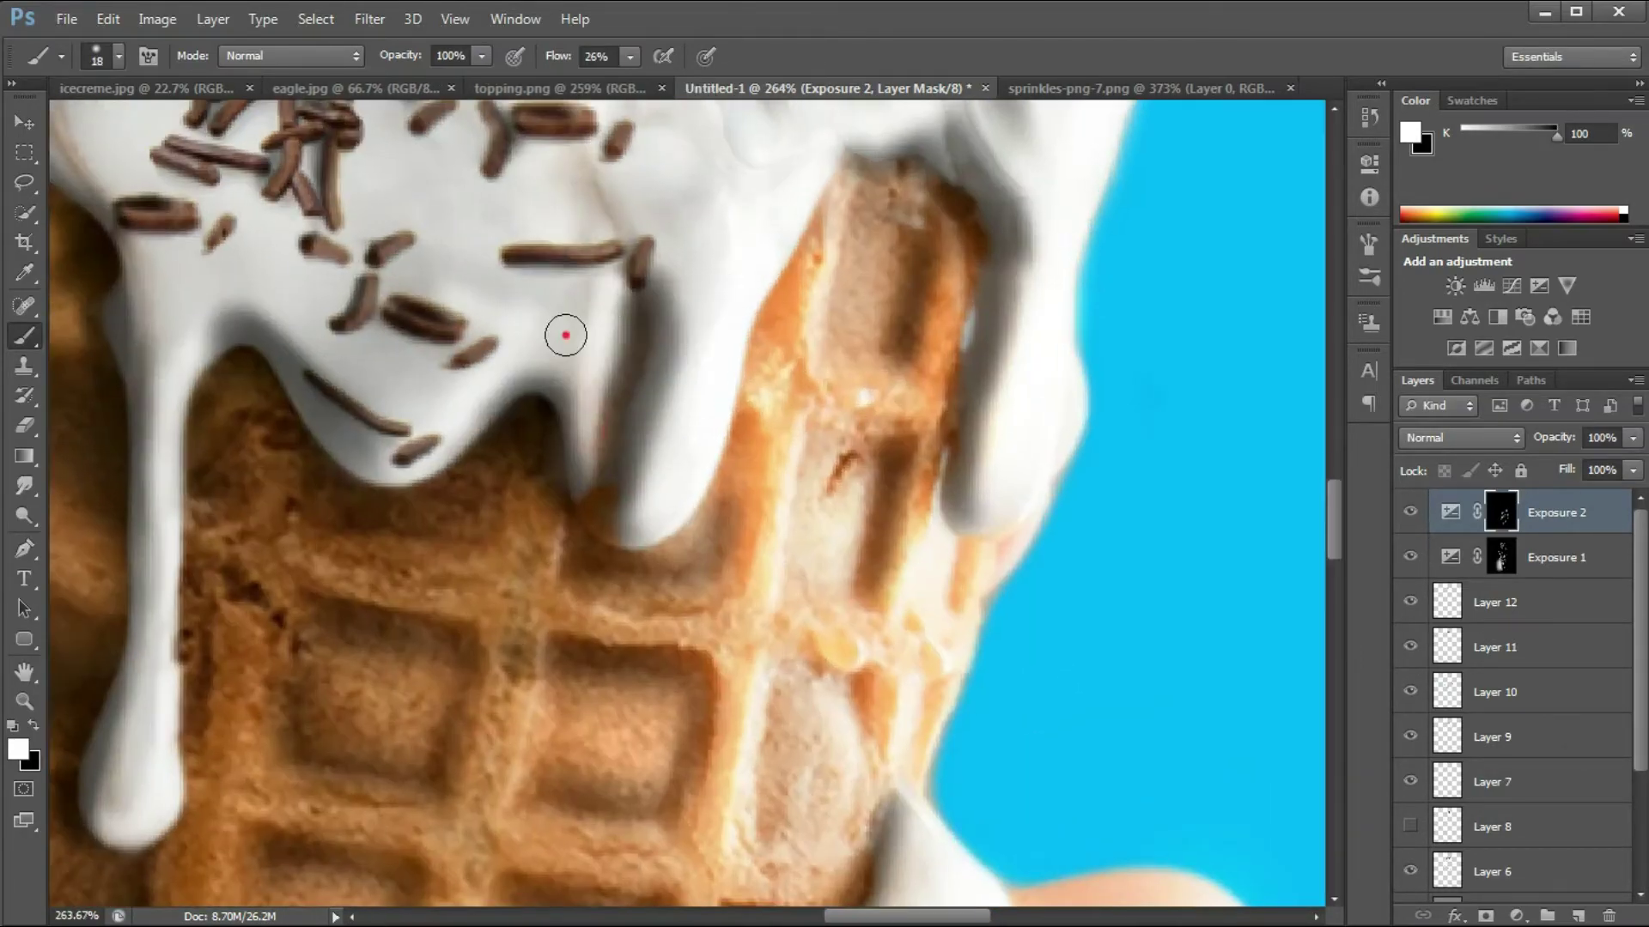
pyautogui.scroll(-2, 677, 379)
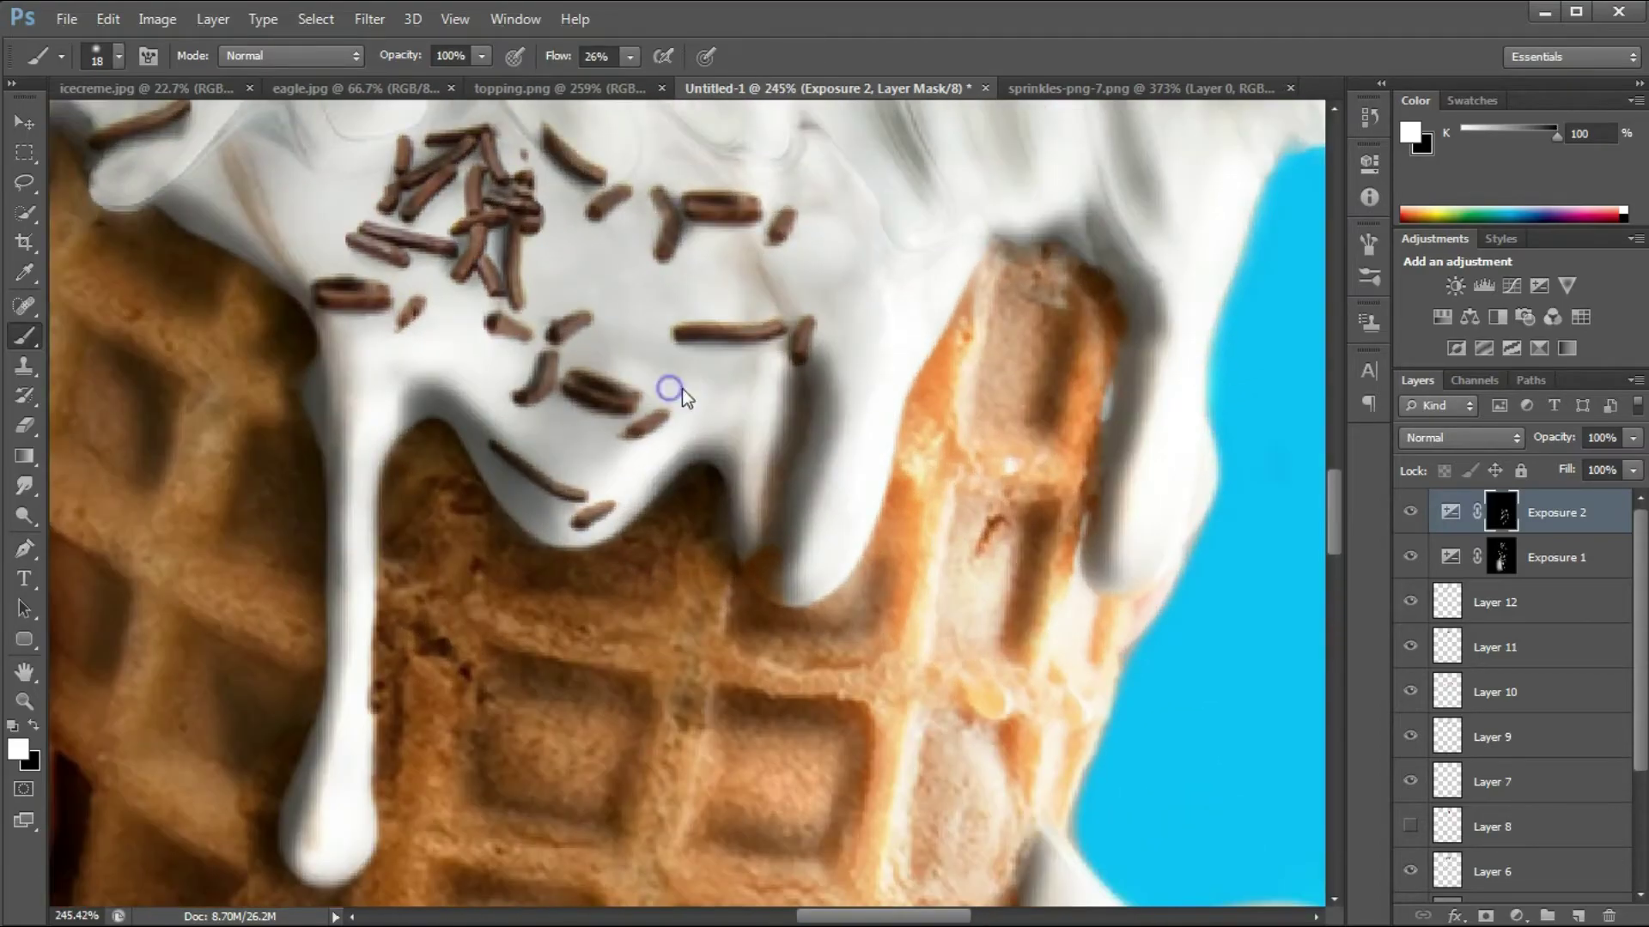
pyautogui.press(']')
# Step: Reduce the brush to 15 px and brighten the cream's lower-left edge around the chocolate sprinkles
pyautogui.scroll(-3, 332, 364)
pyautogui.scroll(4, 331, 364)
pyautogui.press('[')
pyautogui.press('[')
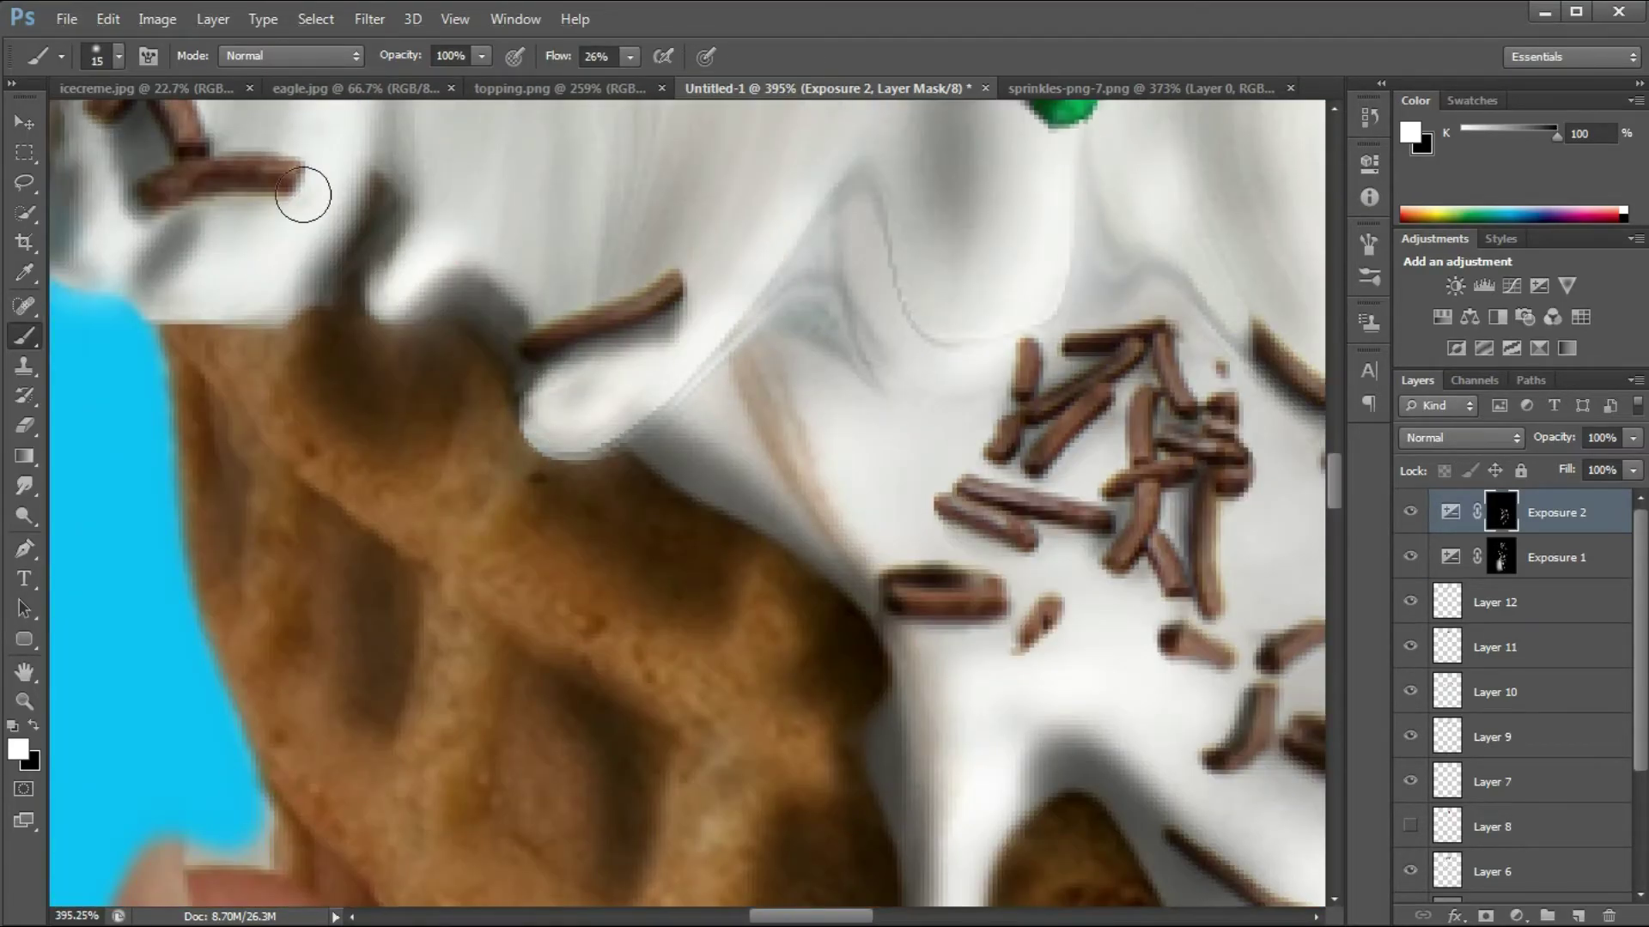
pyautogui.scroll(2, 395, 470)
pyautogui.scroll(-6, 464, 304)
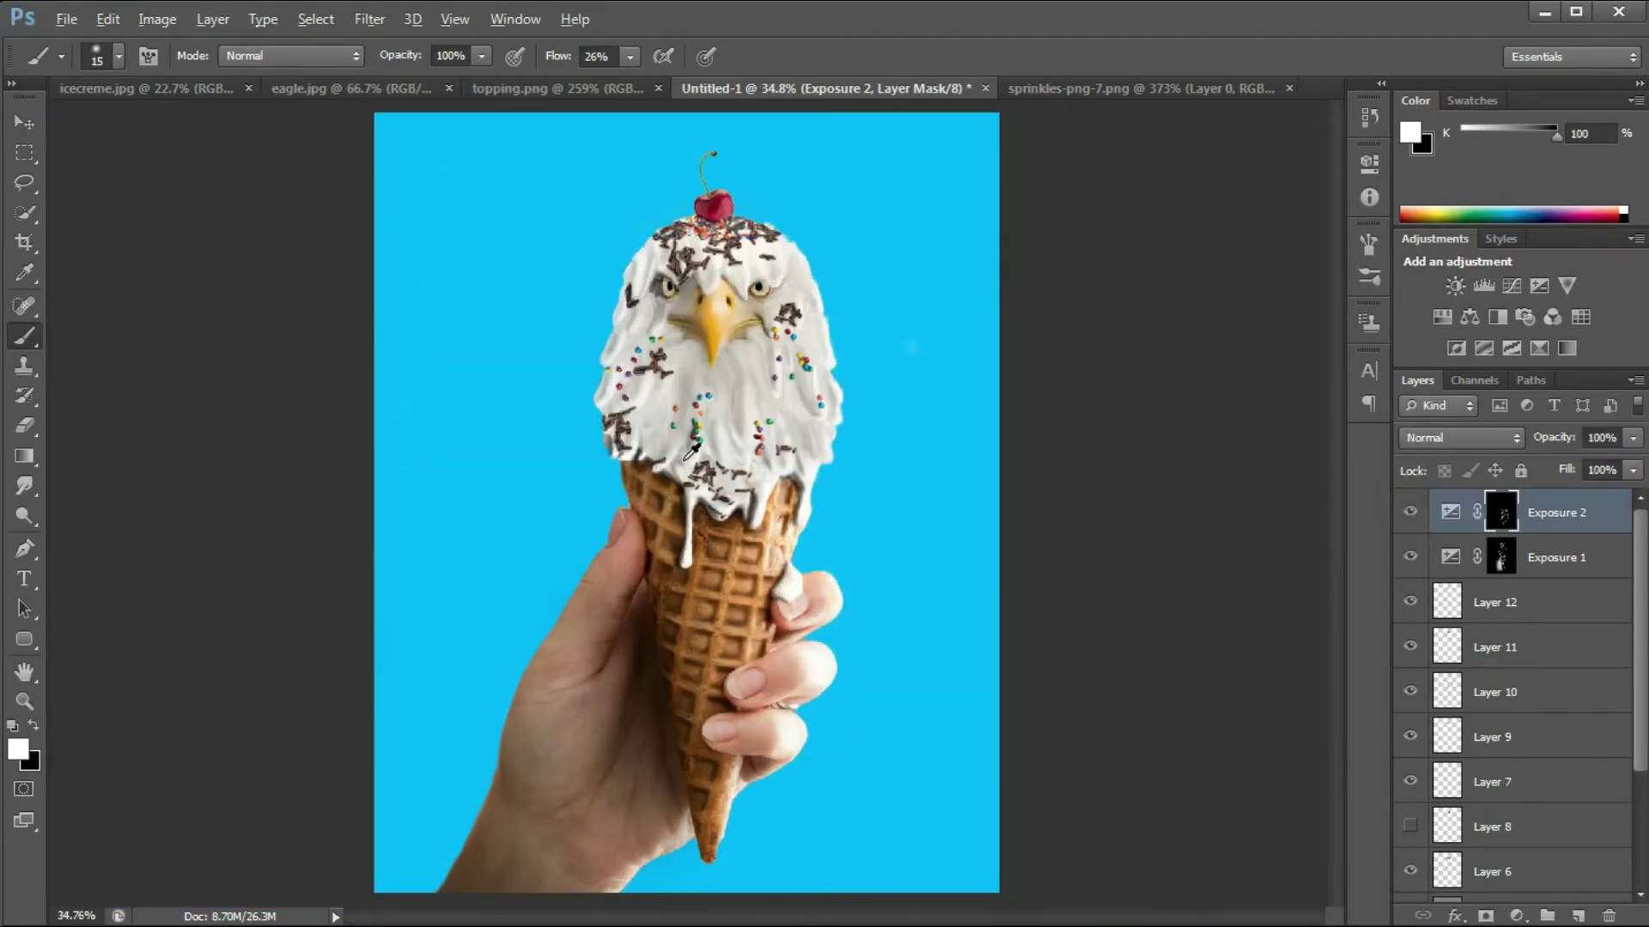
# Step: Enlarge the brush to 24 px and paint highlights on the cream folds below and around the beak
pyautogui.scroll(5, 784, 460)
pyautogui.press(']')
pyautogui.press(']')
pyautogui.scroll(-2, 646, 810)
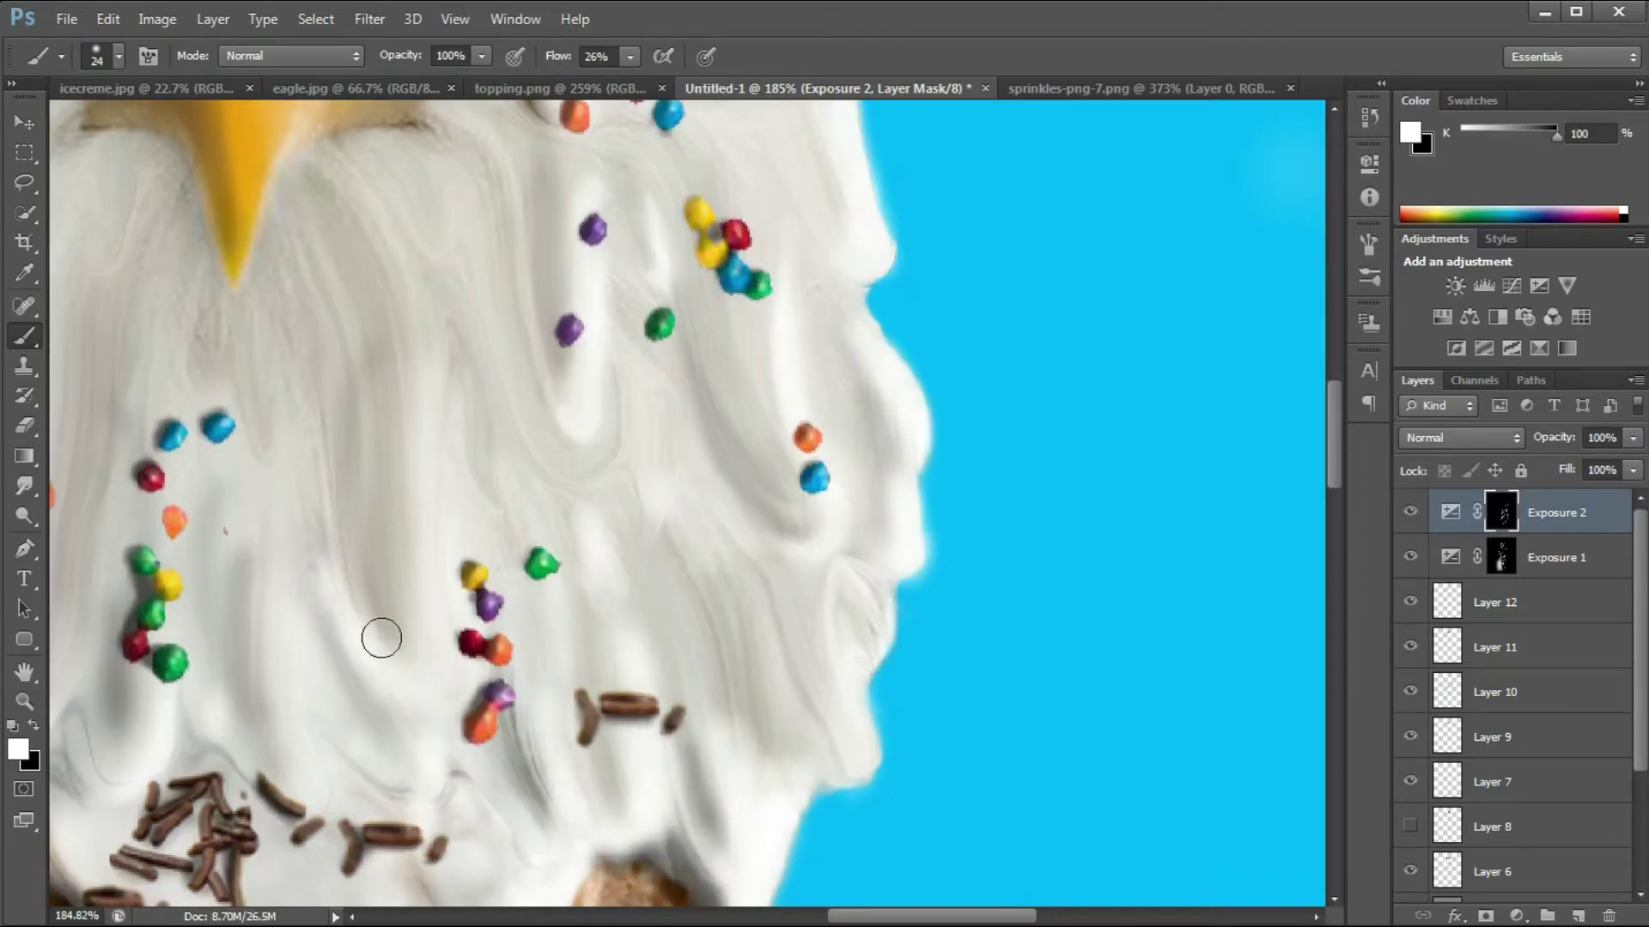
pyautogui.scroll(-5, 378, 608)
pyautogui.scroll(4, 297, 449)
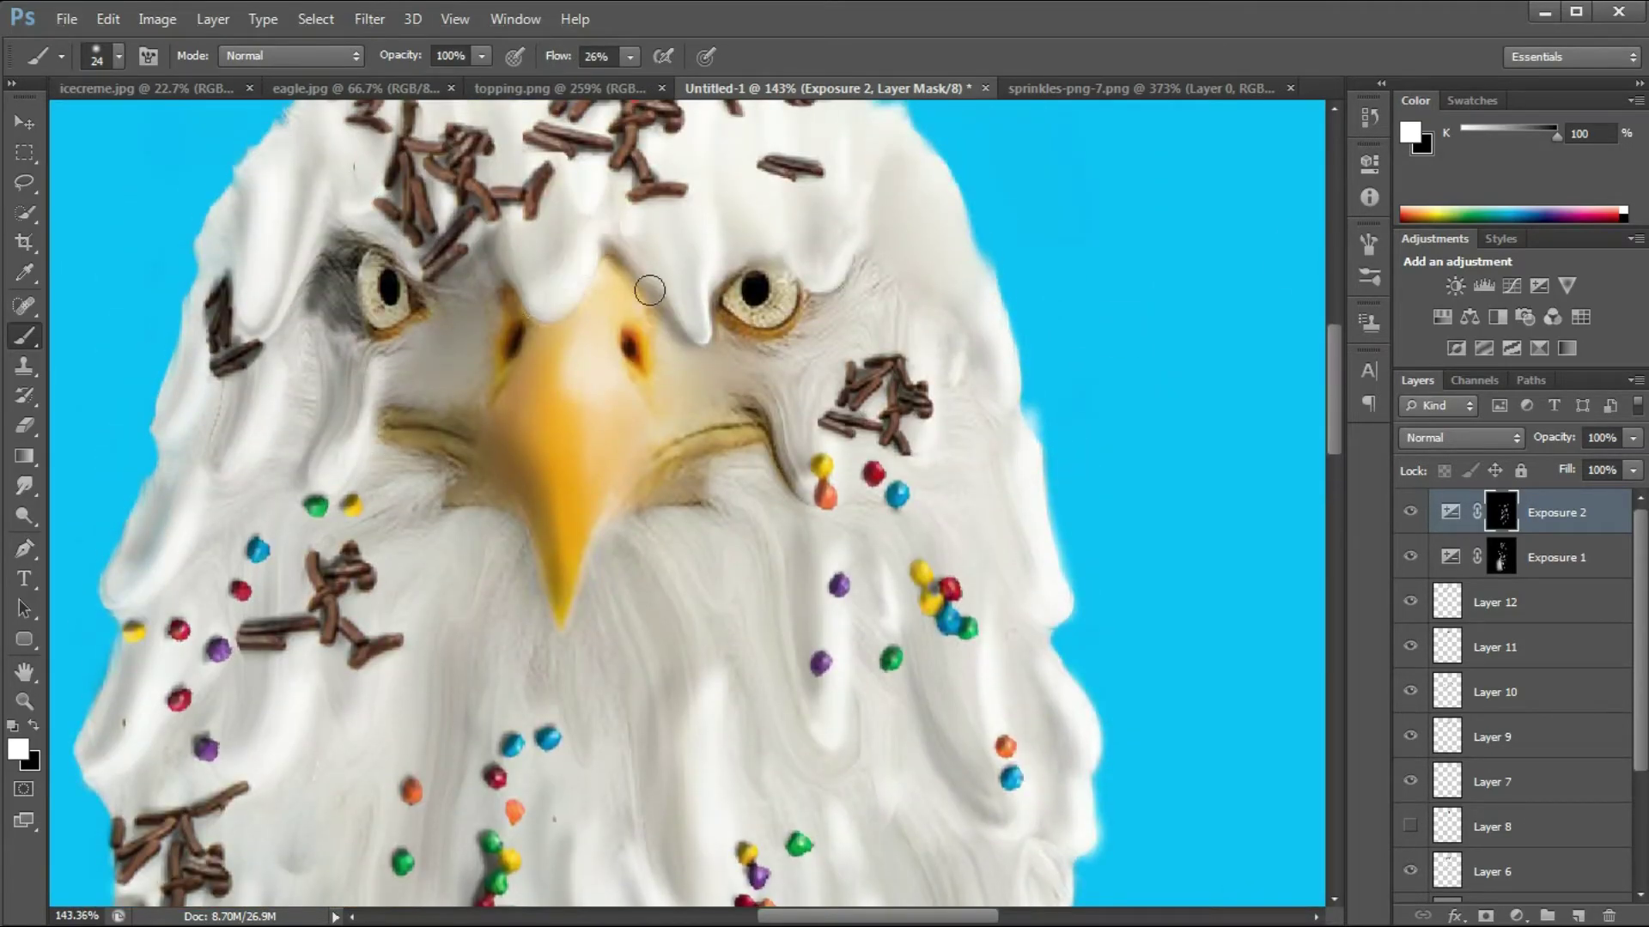
# Step: Enlarge the brush to 52 px and paint broad highlights on the face, the cream folds and the cherry
pyautogui.scroll(-4, 1005, 287)
pyautogui.scroll(4, 866, 344)
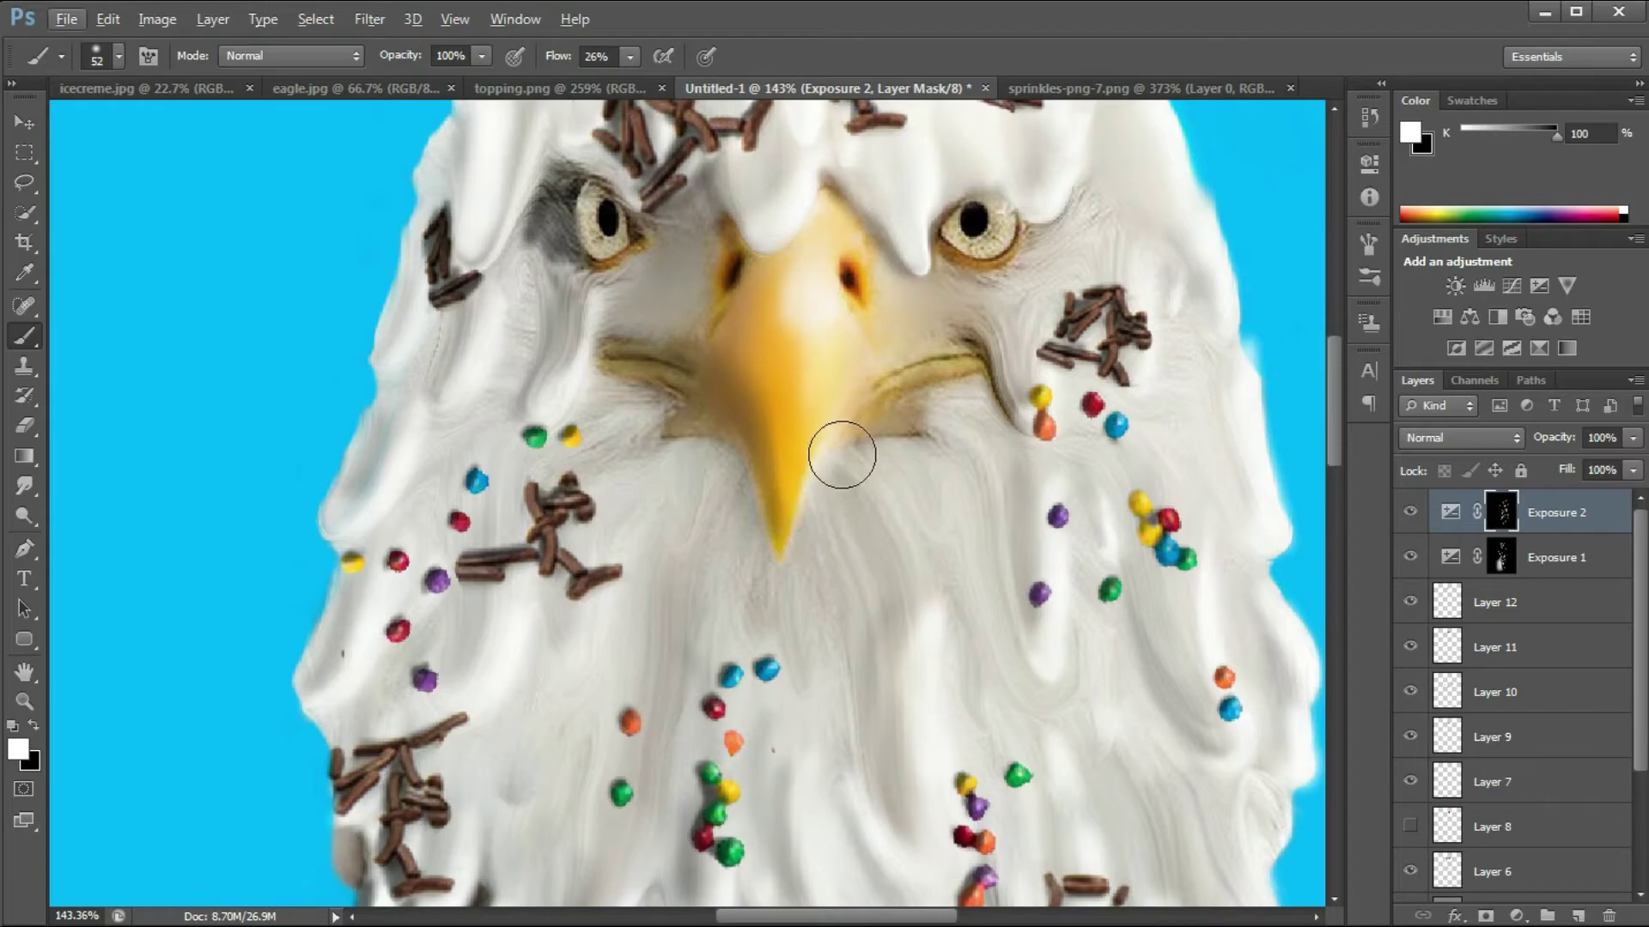
pyautogui.scroll(-4, 985, 227)
pyautogui.scroll(6, 806, 571)
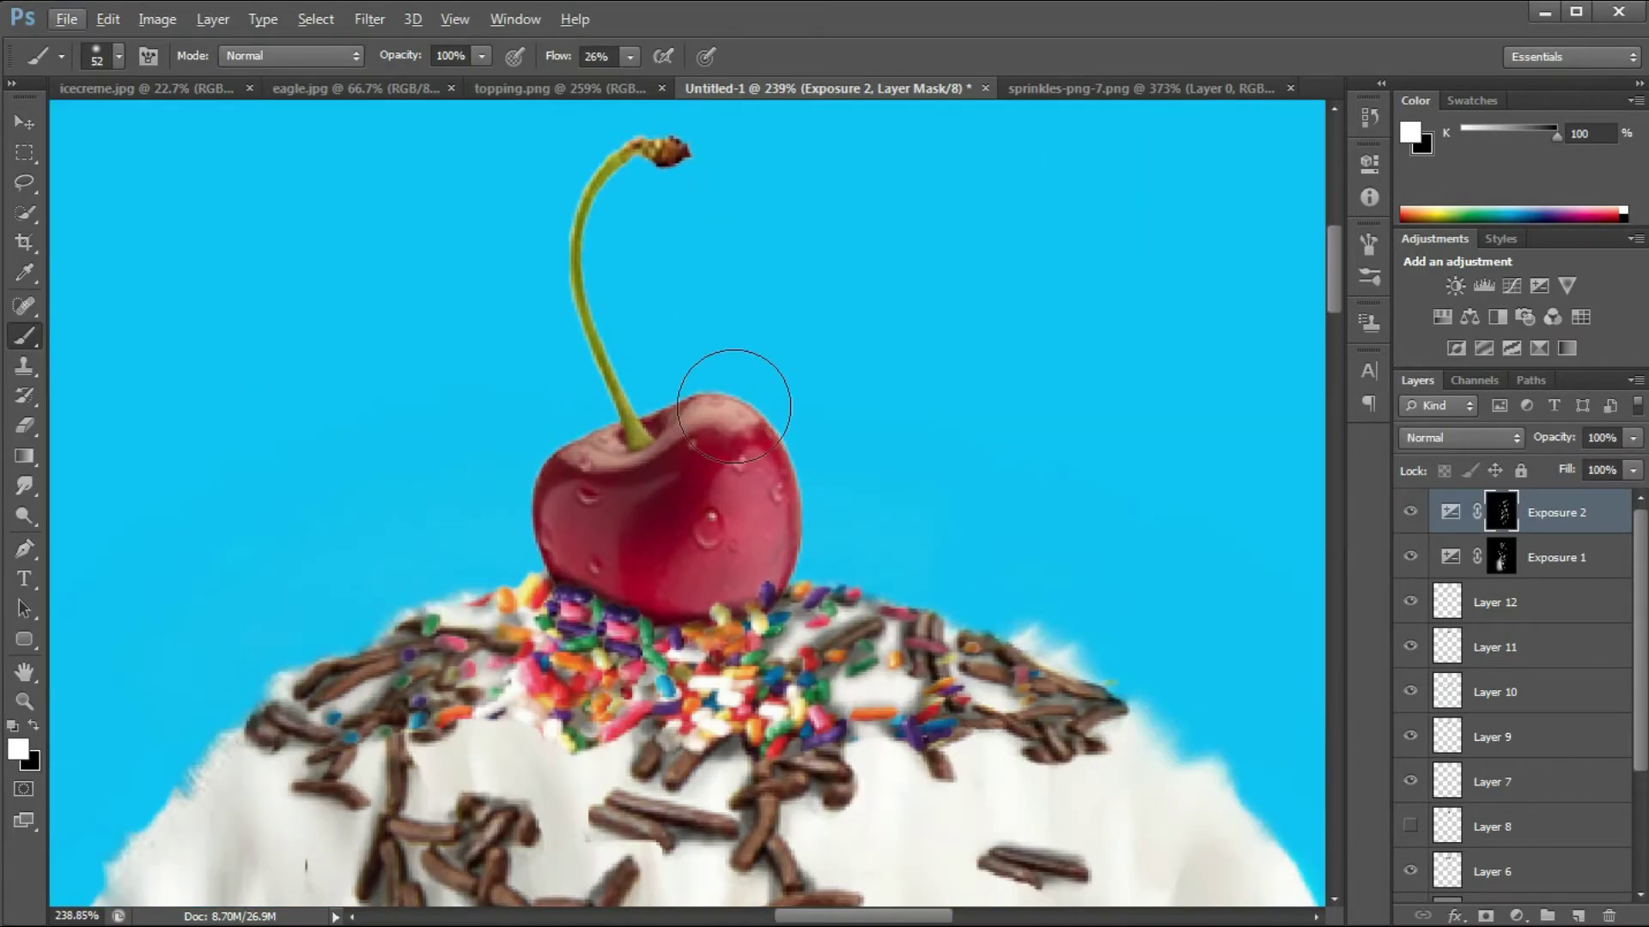
pyautogui.scroll(-4, 735, 472)
# Step: Reduce the brush to 5 px, set the flow to 39% and highlight the chocolate sprinkles above the cone's rim
pyautogui.scroll(7, 774, 615)
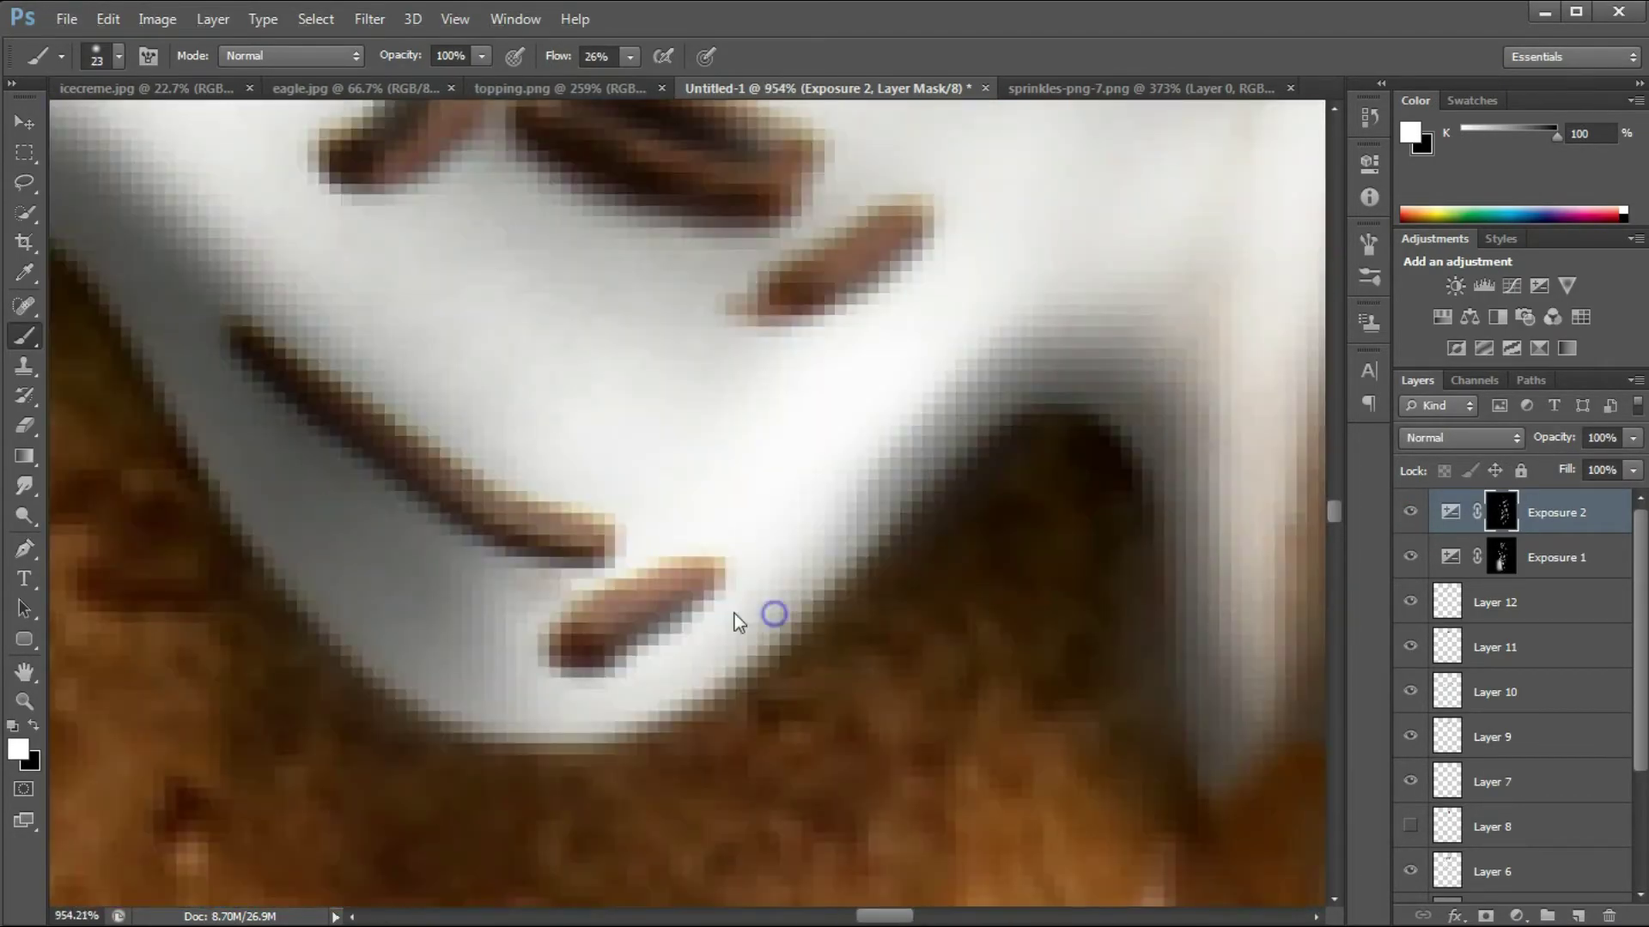
pyautogui.scroll(-3, 909, 228)
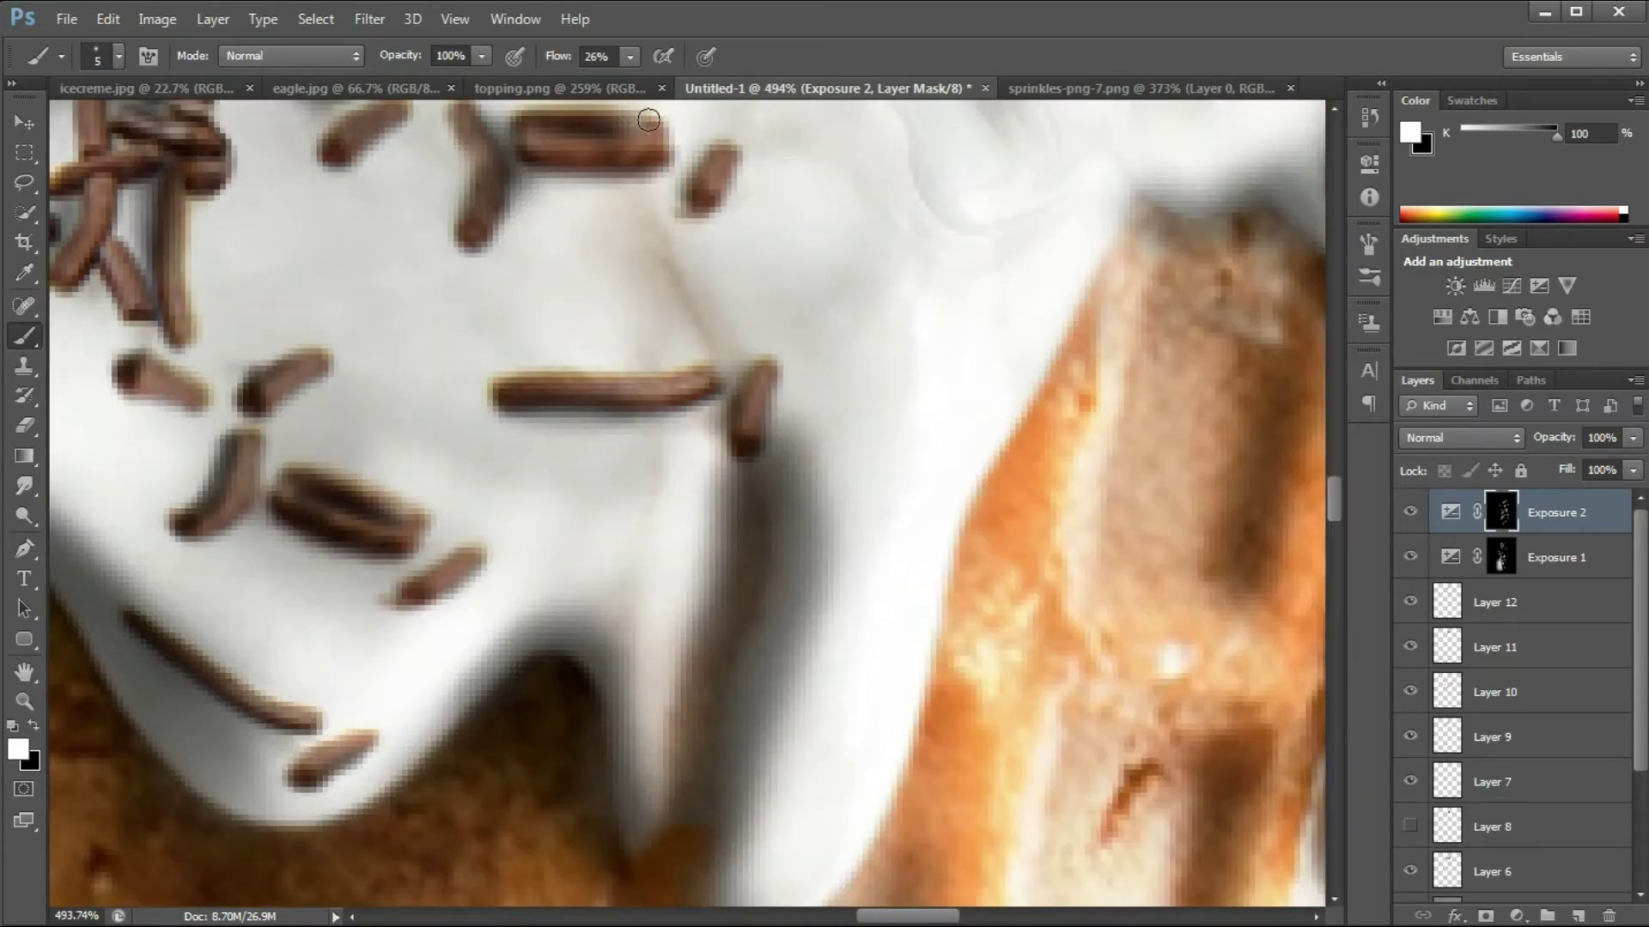
pyautogui.scroll(-3, 730, 515)
pyautogui.scroll(2, 387, 257)
pyautogui.moveTo(630, 56); pyautogui.dragTo(646, 60)
pyautogui.scroll(2, 444, 463)
pyautogui.scroll(-3, 183, 496)
pyautogui.scroll(3, 387, 515)
pyautogui.click(434, 517)
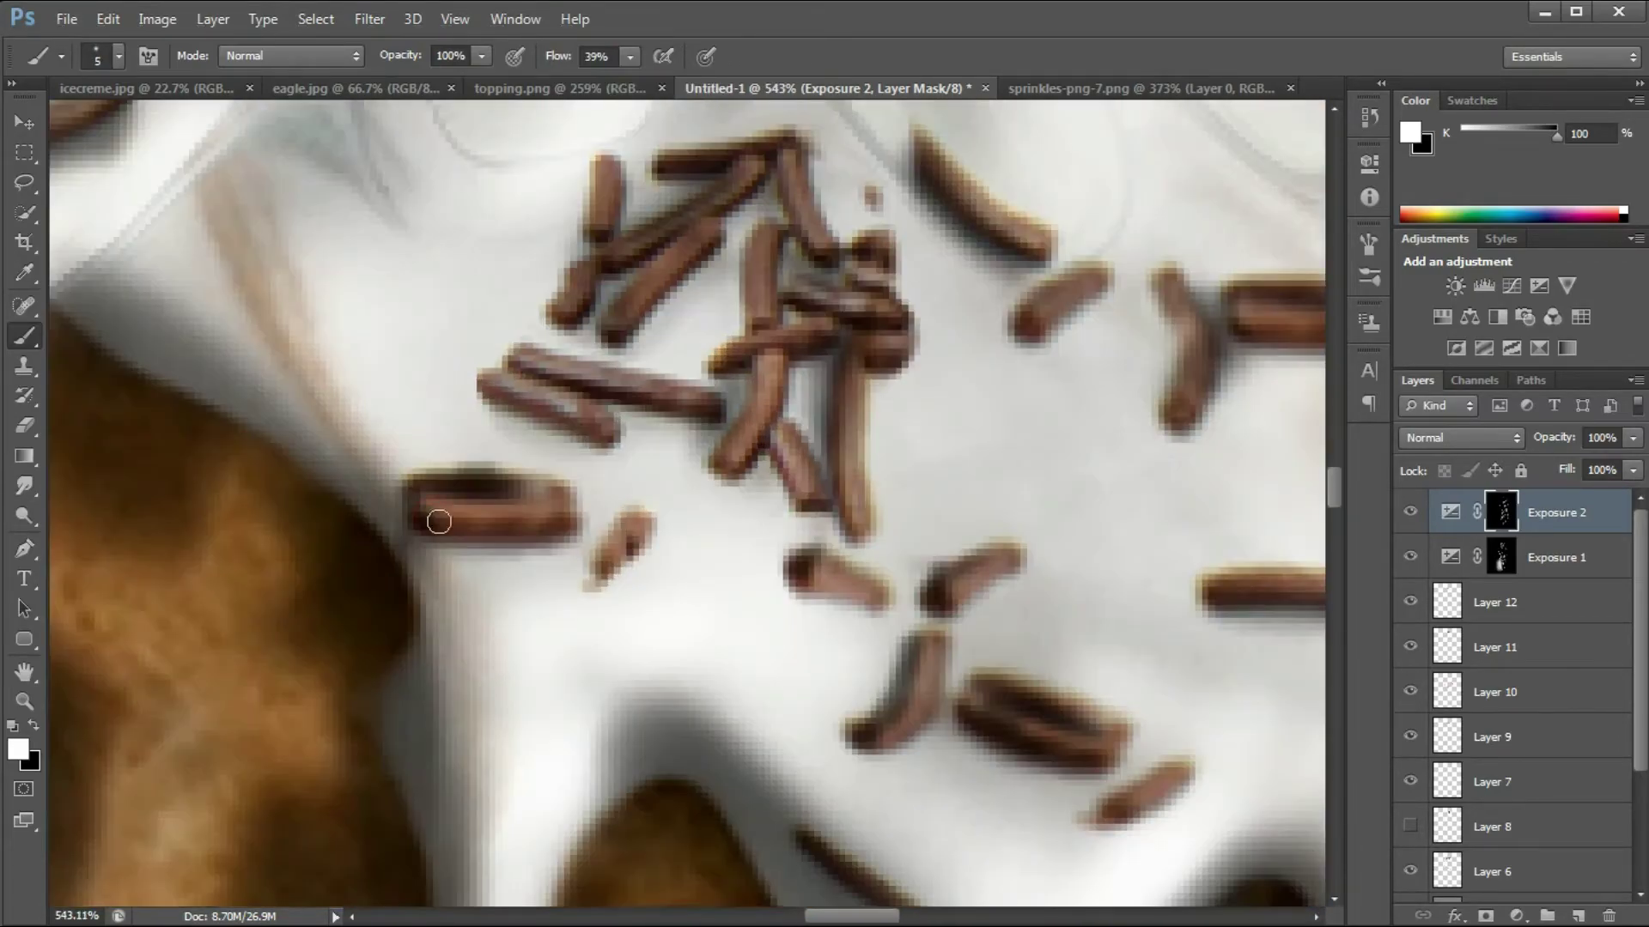
# Step: Highlight the chocolate sprinkles along the cream's lower-left edge, enlarging the brush to 10 px for the outer cluster
pyautogui.scroll(-3, 706, 248)
pyautogui.scroll(3, 498, 415)
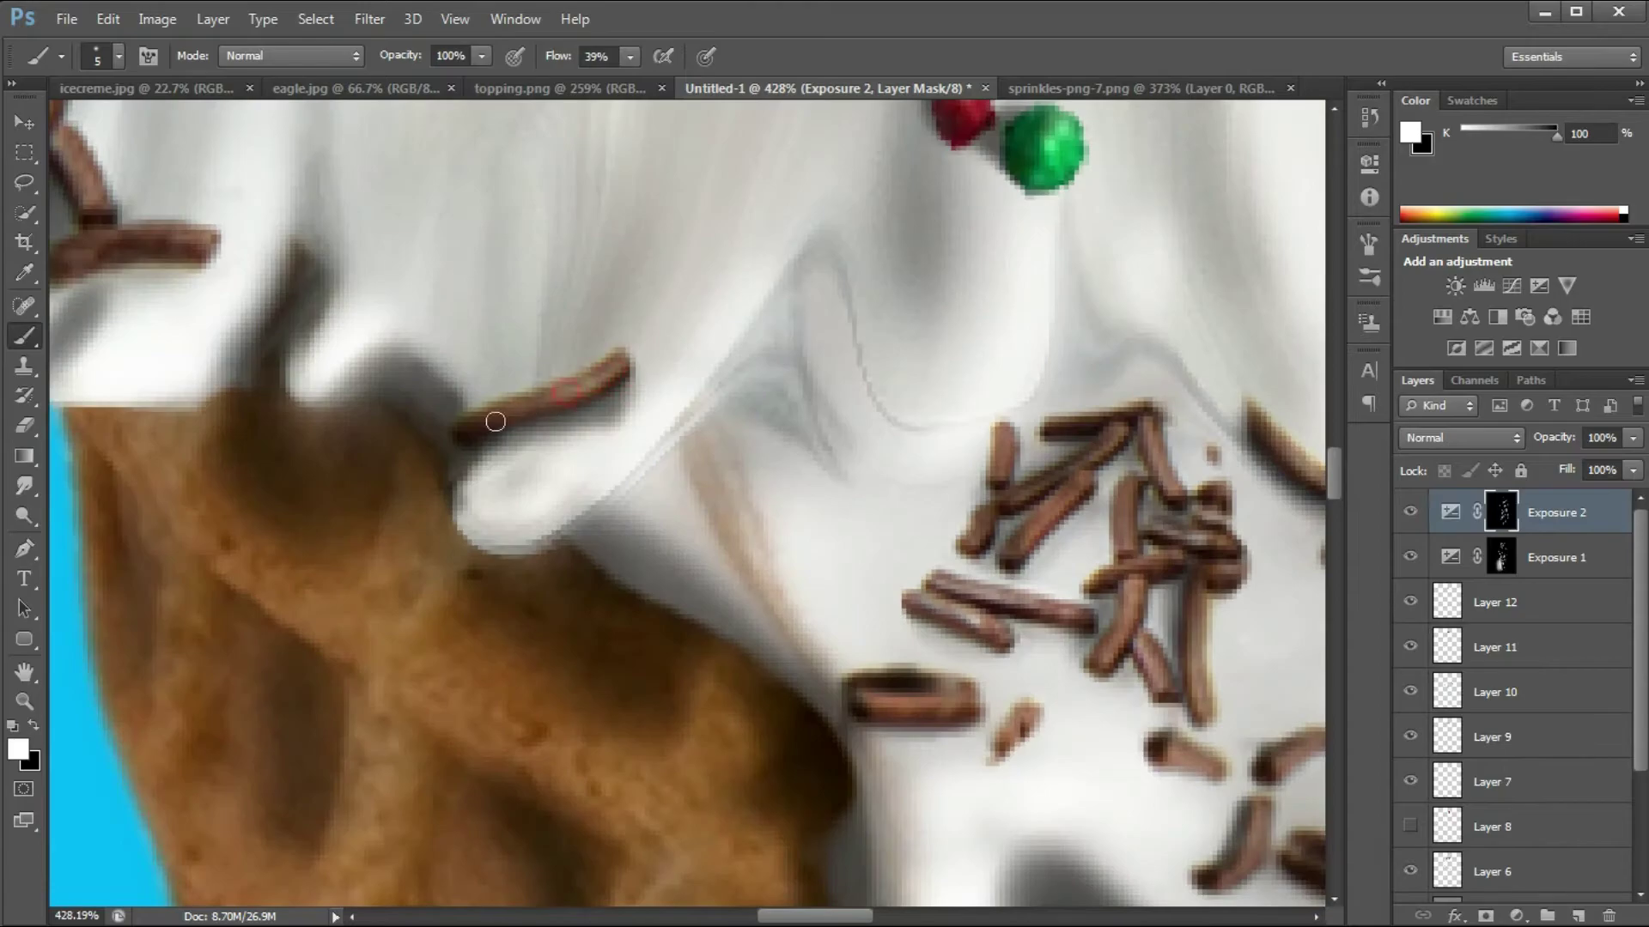
pyautogui.scroll(3, 477, 335)
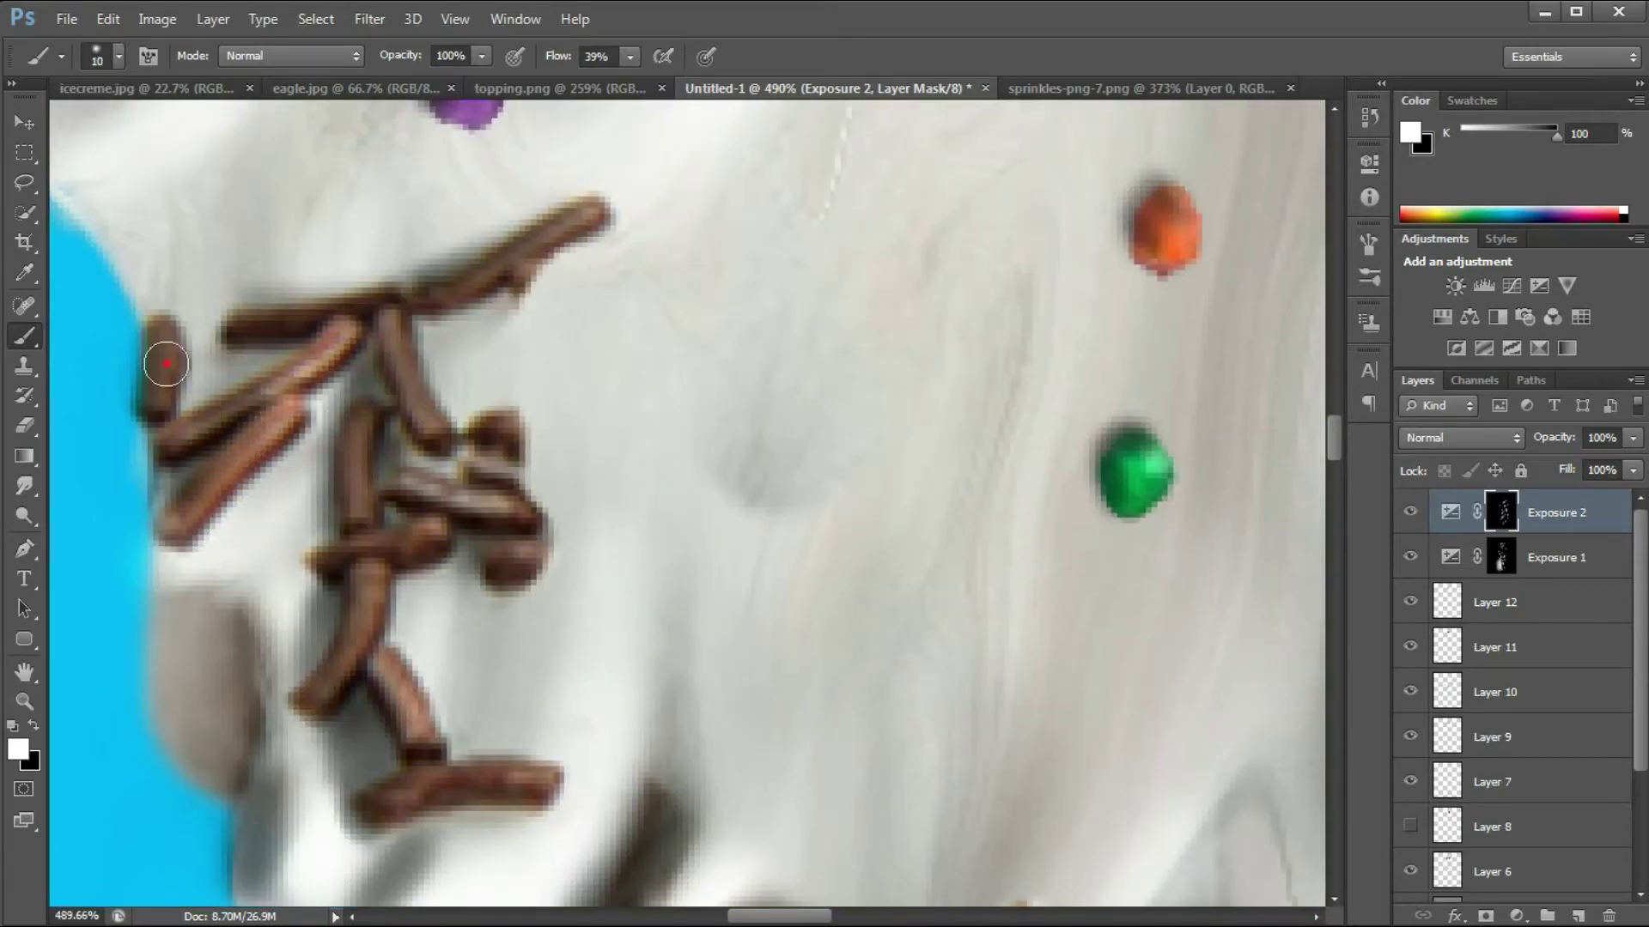
pyautogui.moveTo(172, 354); pyautogui.dragTo(165, 371)
pyautogui.scroll(-10, 422, 225)
pyautogui.scroll(12, 494, 168)
pyautogui.scroll(-3, 394, 364)
pyautogui.moveTo(322, 206); pyautogui.dragTo(327, 231)
pyautogui.scroll(-7, 425, 236)
pyautogui.scroll(12, 416, 213)
# Step: Reduce the brush to 5 px and highlight the individual chocolate sprinkles in the cluster below the right eye
pyautogui.press('[')
pyautogui.press('[')
pyautogui.press('[')
pyautogui.press('[')
pyautogui.press('[')
pyautogui.scroll(3, 460, 394)
pyautogui.moveTo(610, 309); pyautogui.dragTo(460, 404)
pyautogui.scroll(-4, 515, 515)
pyautogui.moveTo(578, 596); pyautogui.dragTo(578, 662)
pyautogui.scroll(-10, 578, 662)
pyautogui.scroll(5, 925, 465)
pyautogui.scroll(4, 932, 455)
pyautogui.scroll(-2, 860, 500)
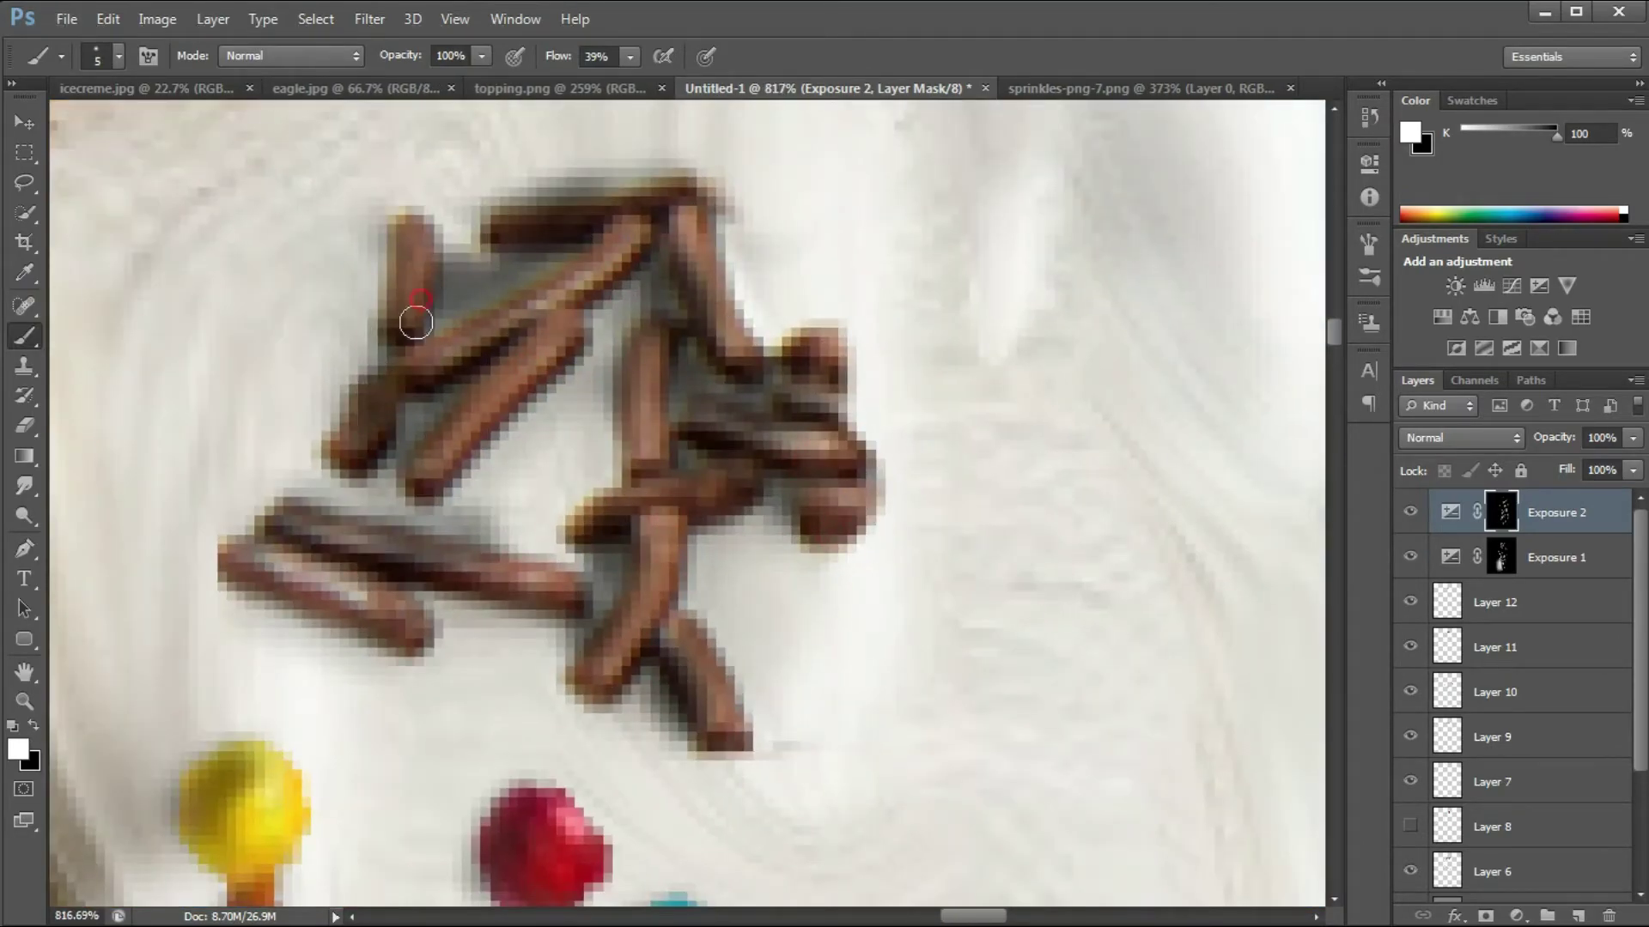
pyautogui.scroll(-10, 421, 288)
pyautogui.scroll(8, 736, 372)
pyautogui.scroll(3, 736, 372)
pyautogui.moveTo(550, 364); pyautogui.dragTo(589, 386)
pyautogui.scroll(-10, 589, 386)
pyautogui.scroll(8, 434, 423)
# Step: Resize the brush to 3 px and add fine highlights to the chocolate sprinkles on the crown of the head
pyautogui.press(']')
pyautogui.press(']')
pyautogui.press(']')
pyautogui.press(']')
pyautogui.press(']')
pyautogui.press(']')
pyautogui.press(']')
pyautogui.press(']')
pyautogui.scroll(-6, 455, 455)
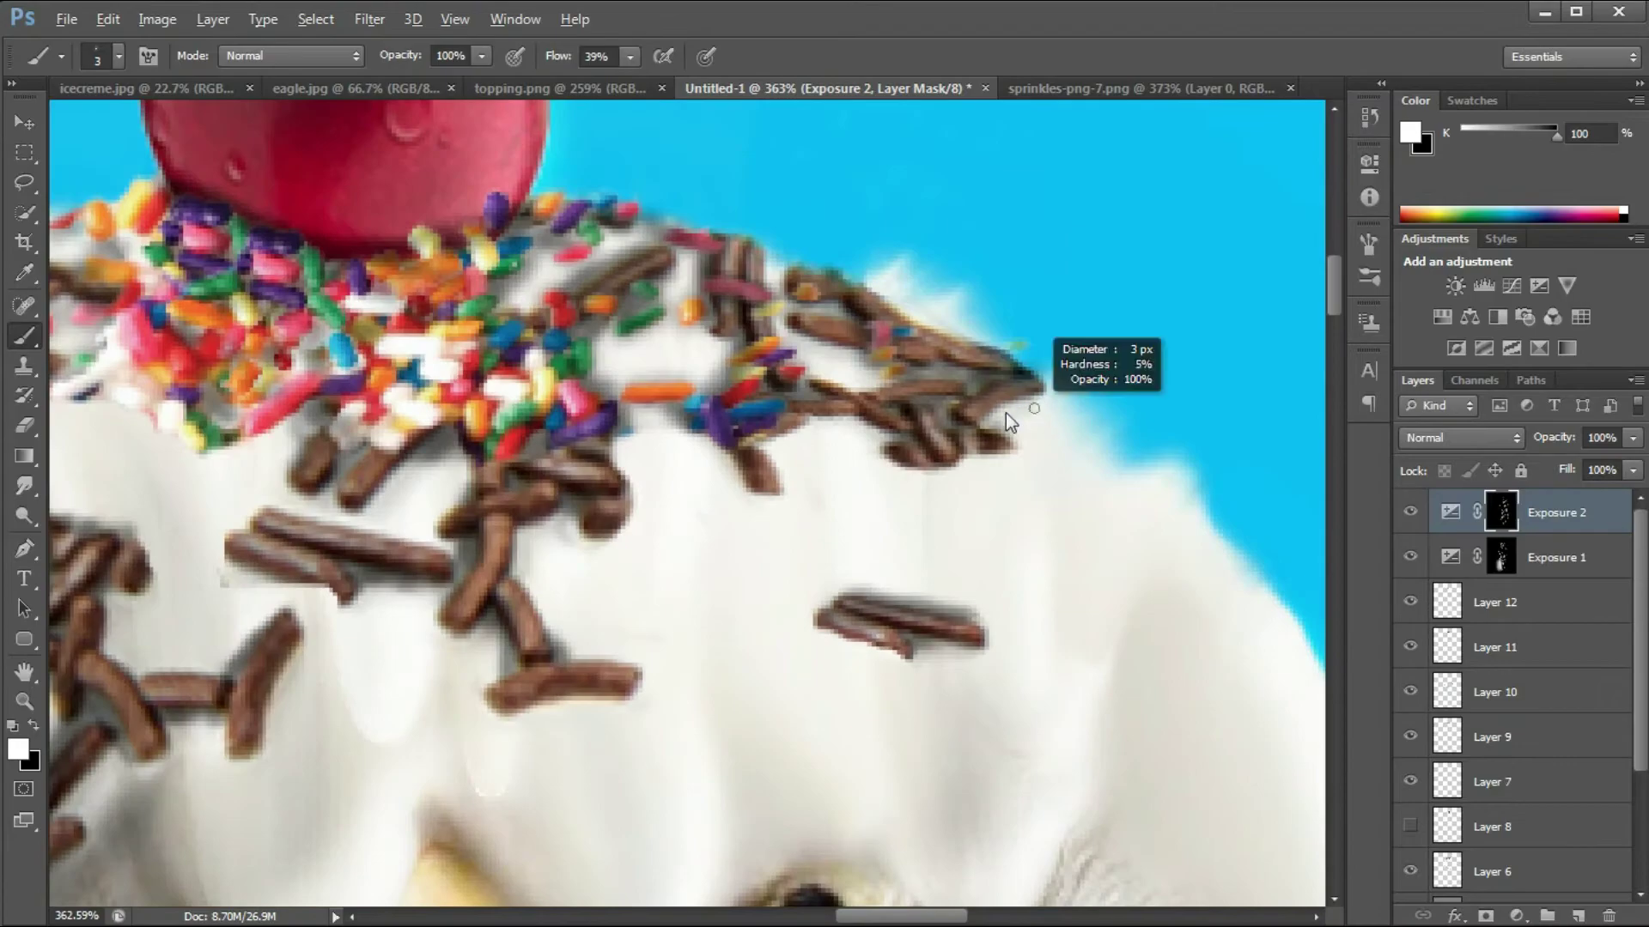
pyautogui.scroll(3, 802, 556)
pyautogui.press('[')
pyautogui.press('[')
pyautogui.press('[')
pyautogui.press('[')
pyautogui.press('[')
pyautogui.press('[')
pyautogui.press('[')
pyautogui.press('[')
pyautogui.press('[')
pyautogui.press('[')
pyautogui.scroll(-5, 780, 519)
pyautogui.scroll(3, 765, 526)
# Step: Enlarge the brush to 13 px and brighten the mixed sprinkles on the right side of the crown
pyautogui.press(']')
pyautogui.press(']')
pyautogui.press(']')
pyautogui.press(']')
pyautogui.press(']')
pyautogui.press(']')
pyautogui.press(']')
pyautogui.press(']')
pyautogui.press(']')
pyautogui.press(']')
pyautogui.press(']')
pyautogui.press(']')
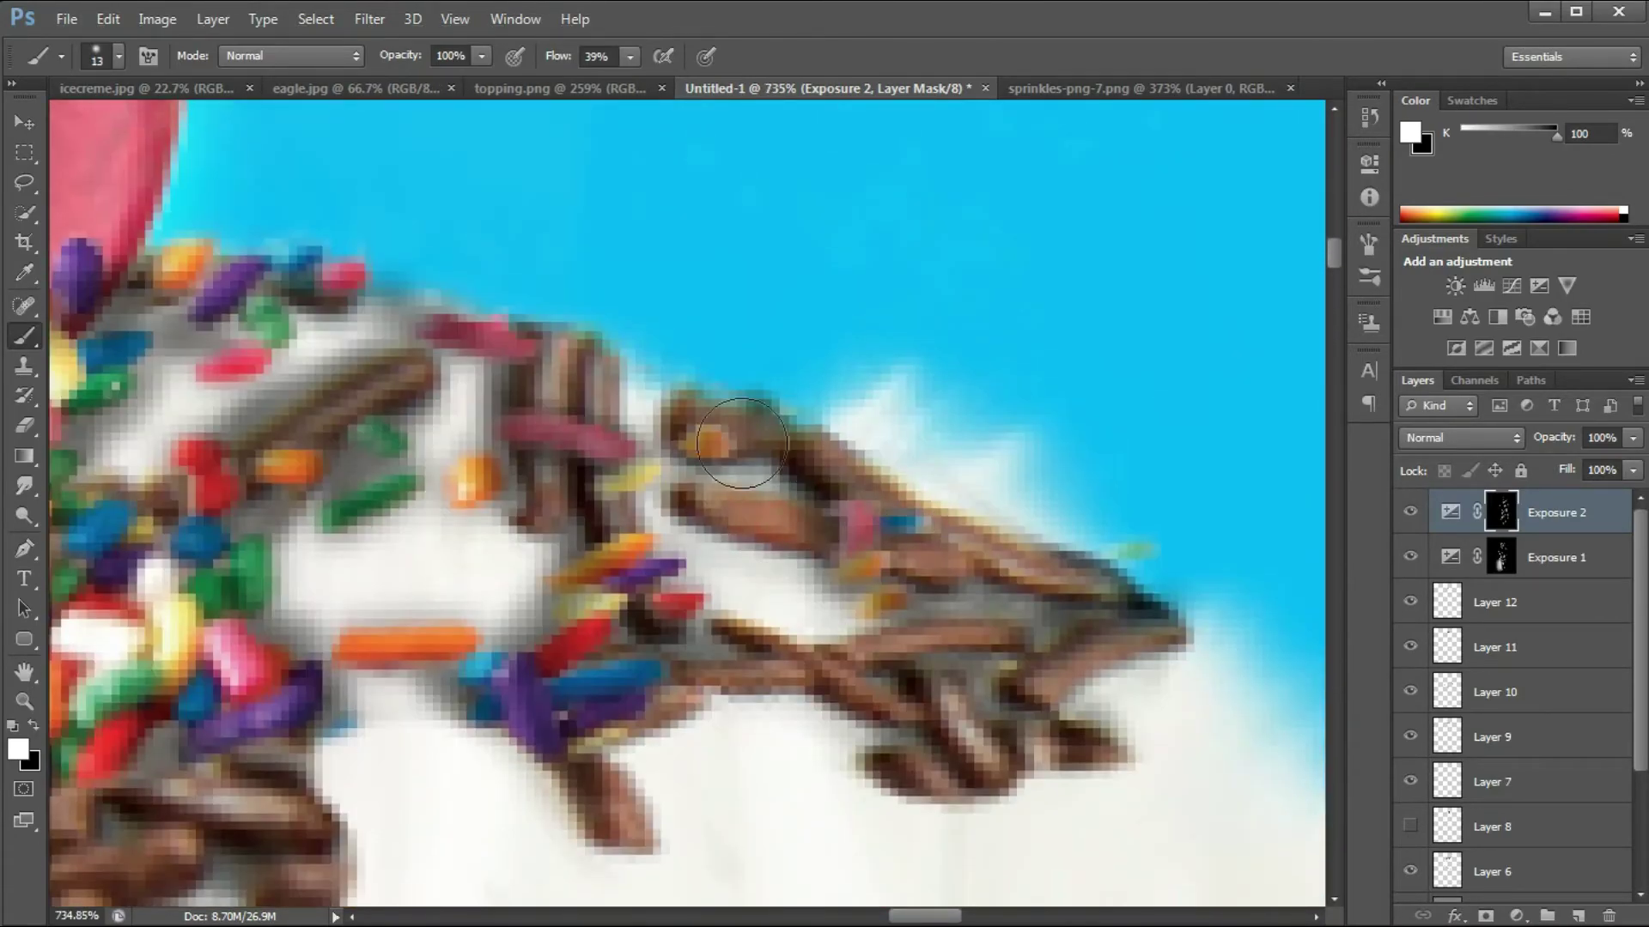
pyautogui.scroll(-5, 765, 527)
pyautogui.scroll(3, 795, 575)
pyautogui.scroll(-3, 795, 575)
pyautogui.scroll(4, 509, 607)
# Step: Reduce the brush to 7 px and highlight the chocolate sprinkles on the forehead above the left eye
pyautogui.press('[')
pyautogui.press('[')
pyautogui.press('[')
pyautogui.press('[')
pyautogui.press('[')
pyautogui.press('[')
pyautogui.press('[')
pyautogui.press('[')
pyautogui.scroll(-4, 1023, 486)
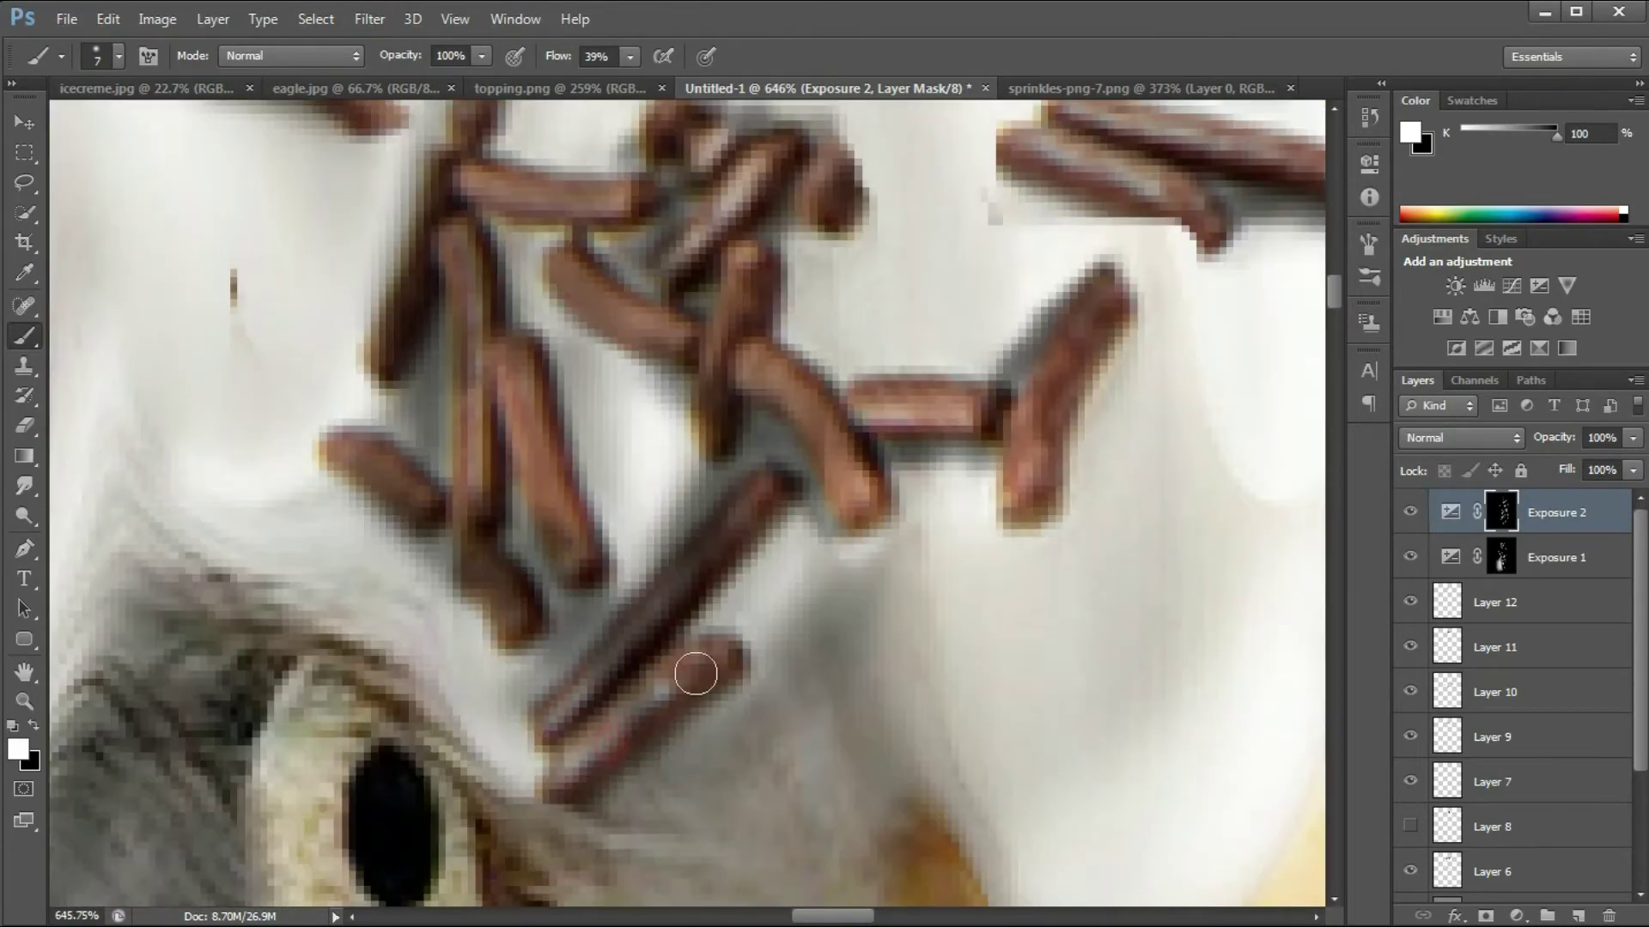
pyautogui.scroll(3, 773, 327)
pyautogui.scroll(-4, 773, 327)
pyautogui.scroll(3, 500, 641)
pyautogui.scroll(3, 570, 398)
pyautogui.scroll(-5, 584, 378)
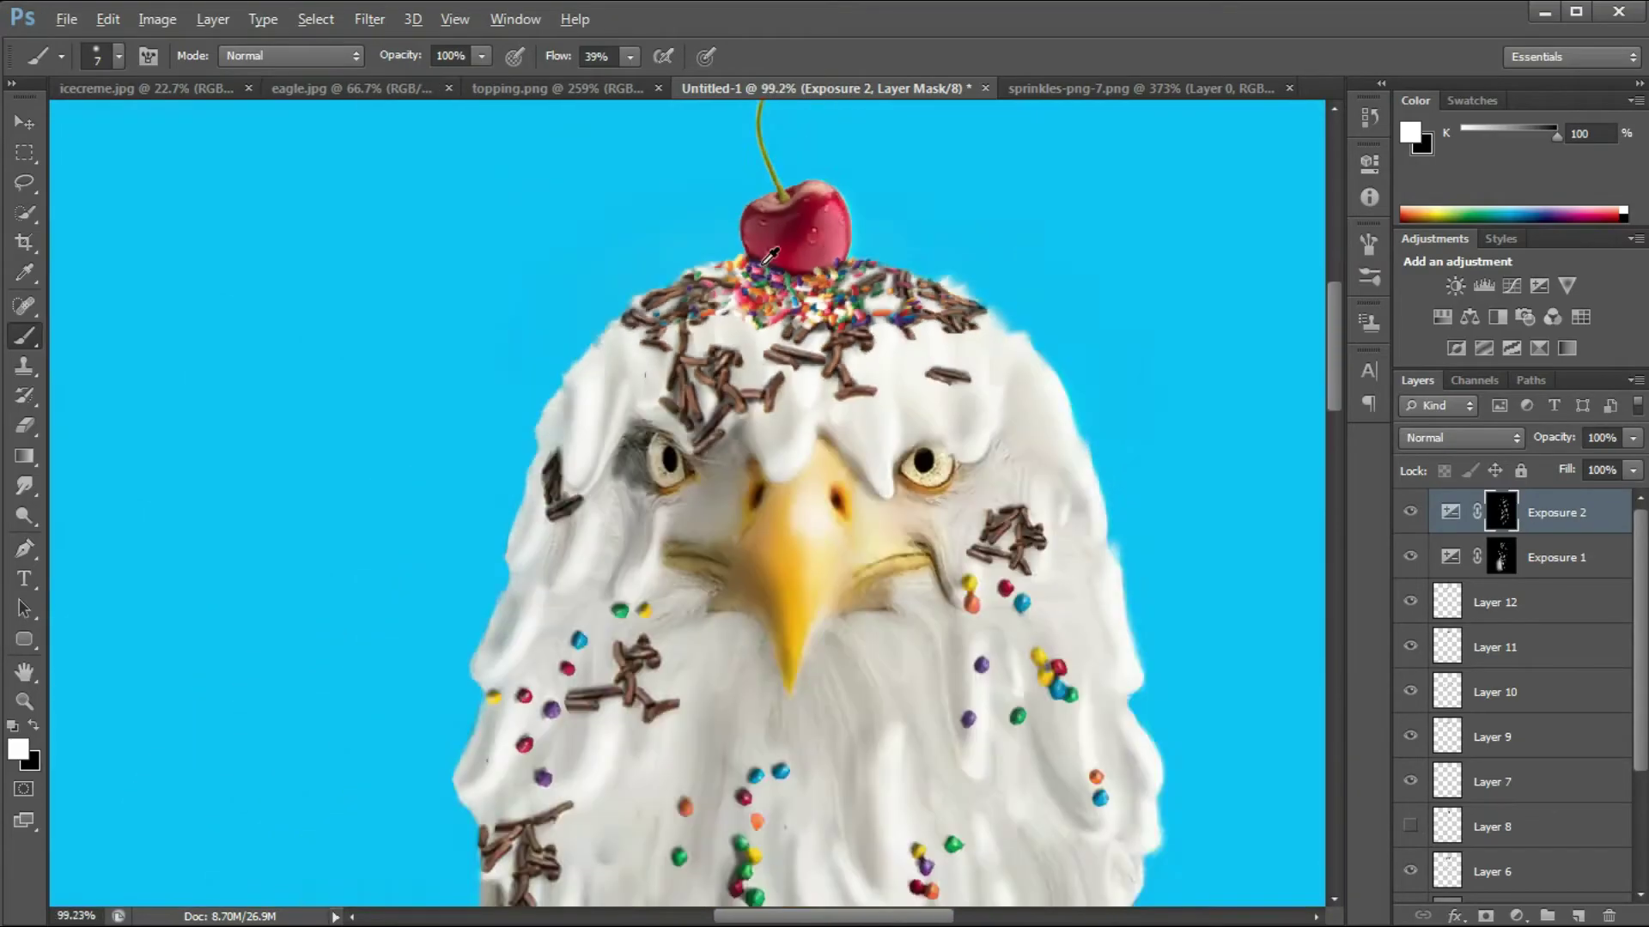
# Step: Compare the image with the Exposure 2 adjustment layer hidden and shown
pyautogui.scroll(4, 893, 262)
pyautogui.scroll(-6, 883, 258)
pyautogui.click(1409, 514)
pyautogui.click(1409, 515)
# Step: Enlarge the brush to 11 px and highlight the coloured candy balls on the right half of the cream
pyautogui.scroll(5, 825, 661)
pyautogui.scroll(2, 764, 546)
pyautogui.press(']')
pyautogui.press(']')
pyautogui.press(']')
pyautogui.press(']')
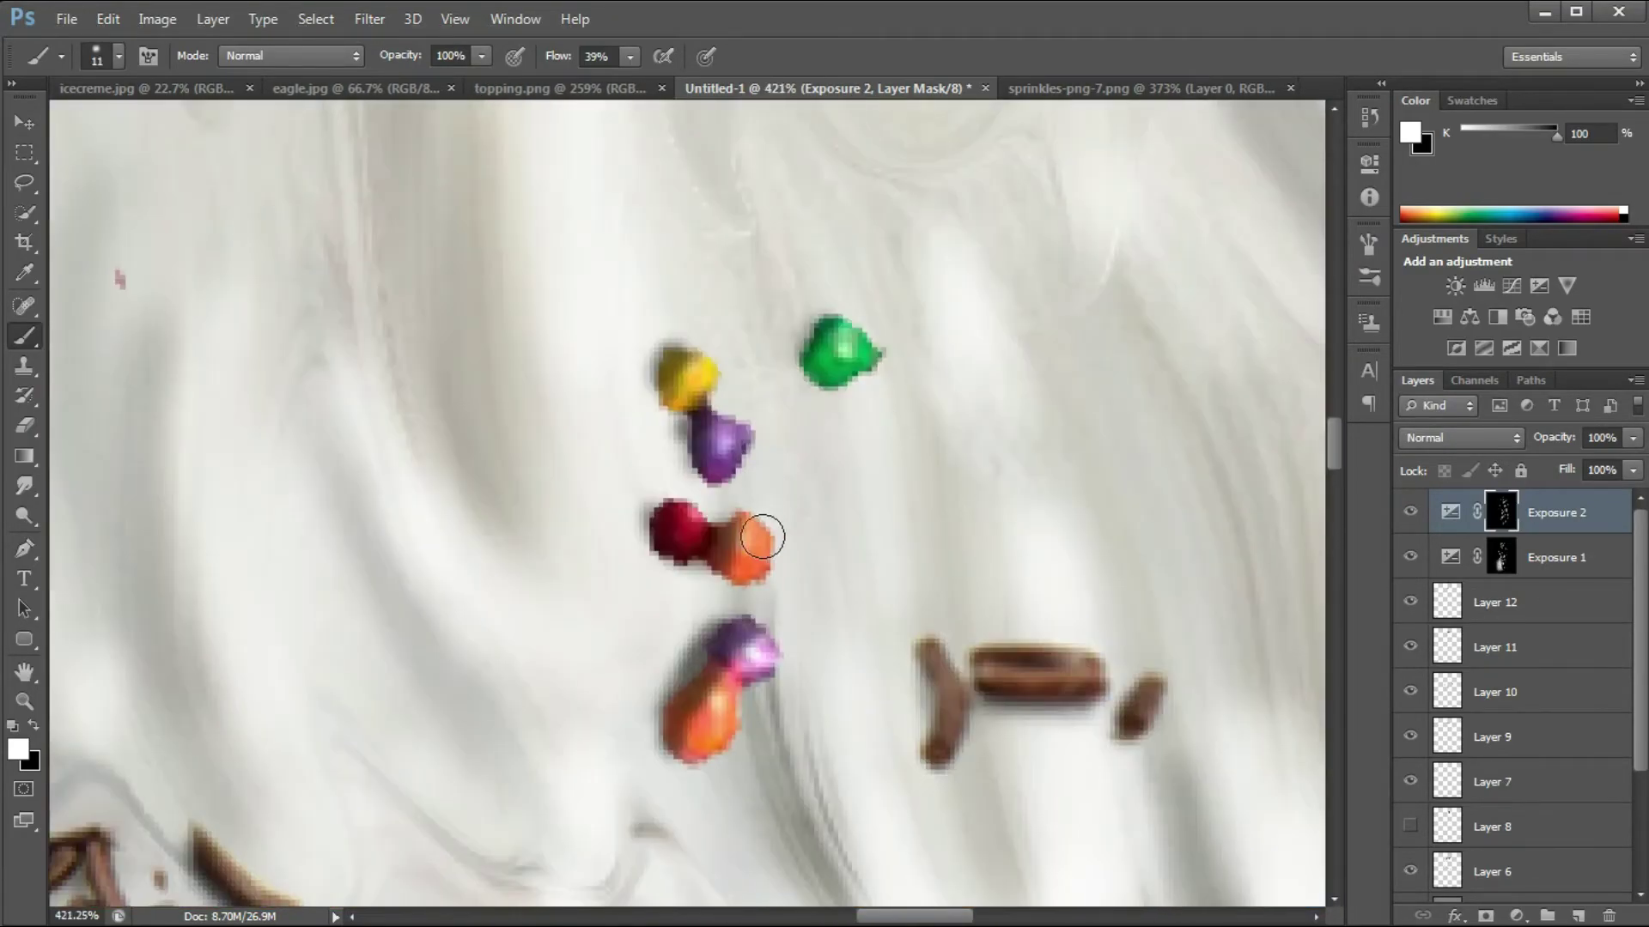
pyautogui.scroll(-5, 798, 340)
pyautogui.scroll(4, 910, 232)
pyautogui.click(708, 272)
pyautogui.scroll(5, 688, 300)
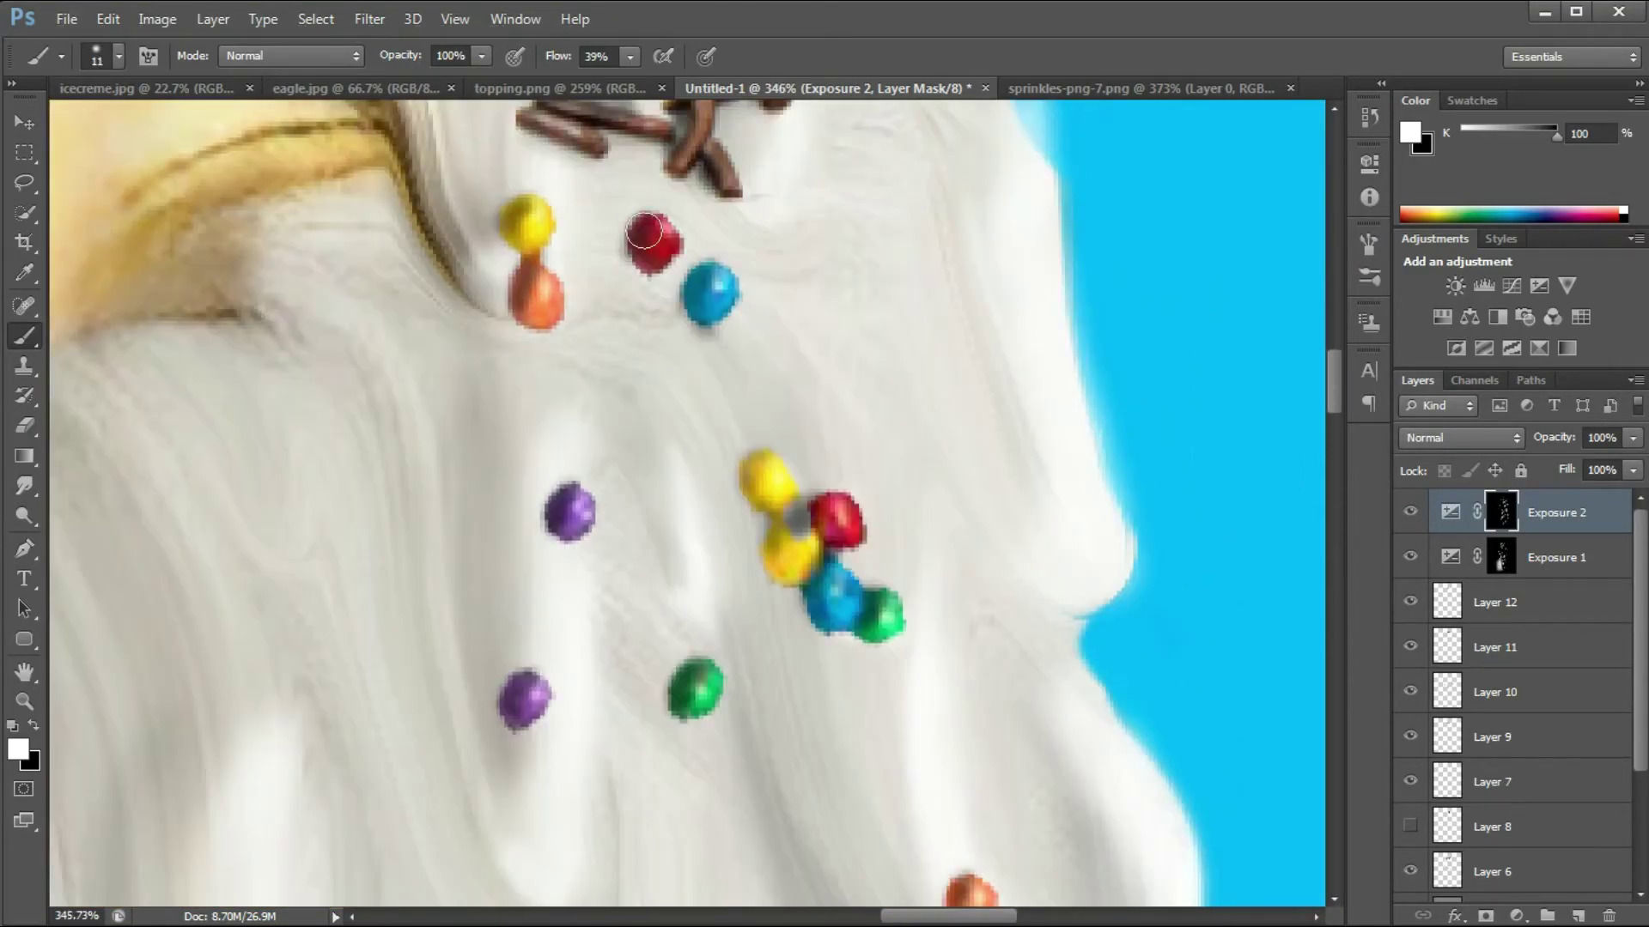
# Step: Highlight the candy balls on the left side of the cream, using a 7 px brush for the nearby chocolate cluster
pyautogui.scroll(-5, 639, 232)
pyautogui.scroll(5, 480, 533)
pyautogui.scroll(-3, 721, 267)
pyautogui.scroll(3, 464, 444)
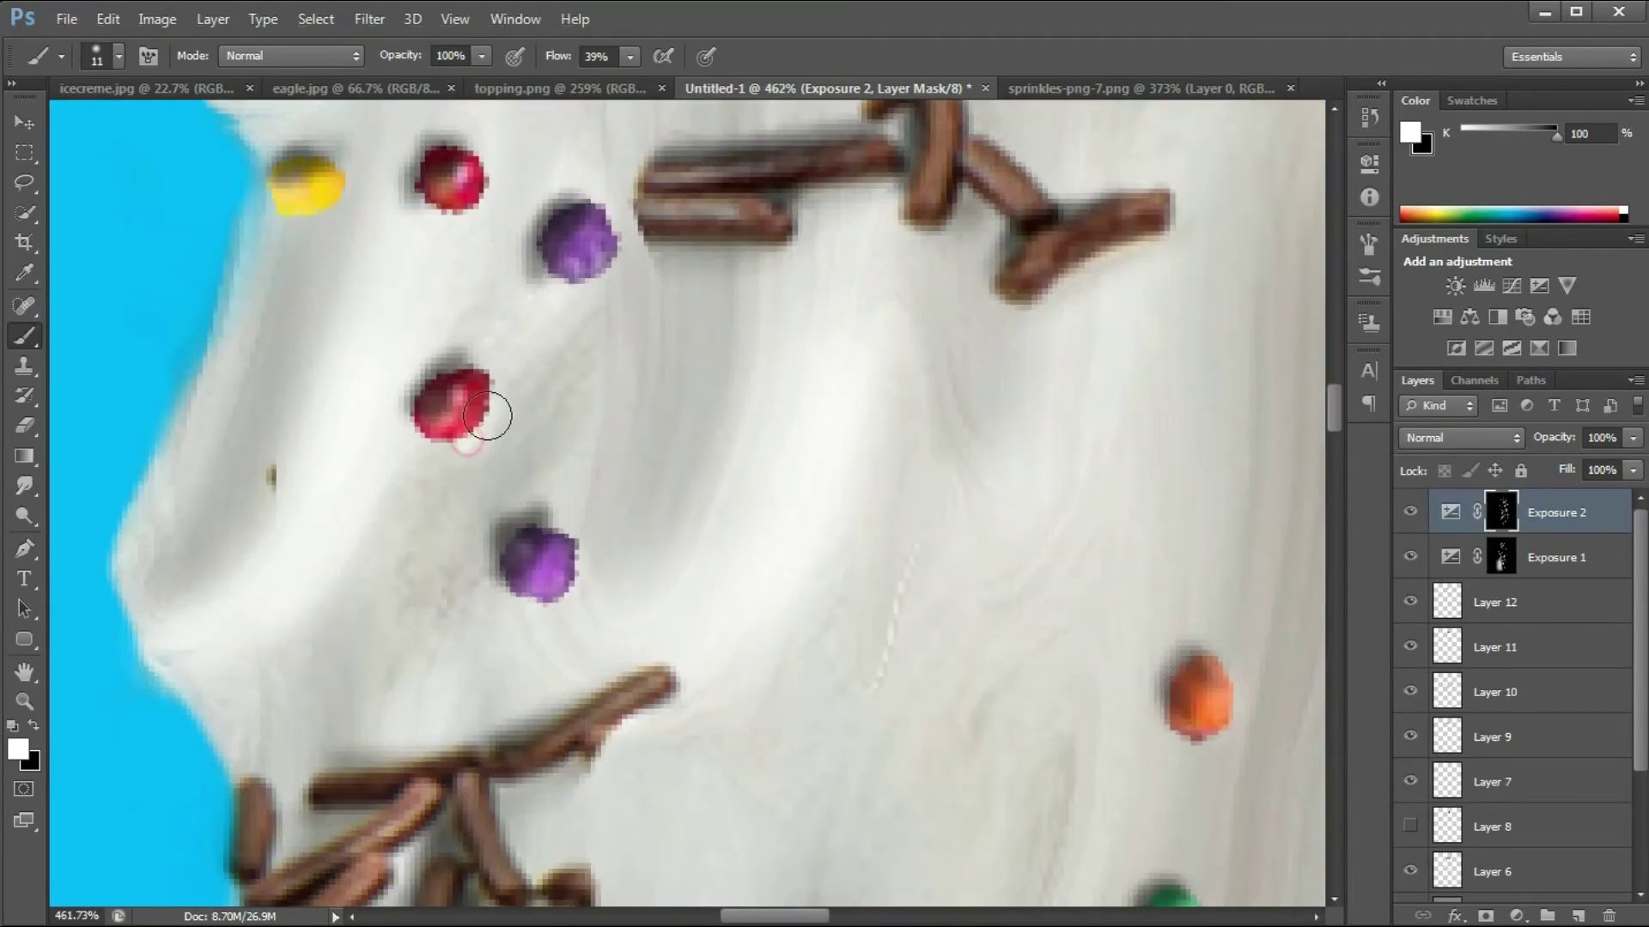
pyautogui.scroll(-2, 313, 221)
pyautogui.scroll(3, 663, 347)
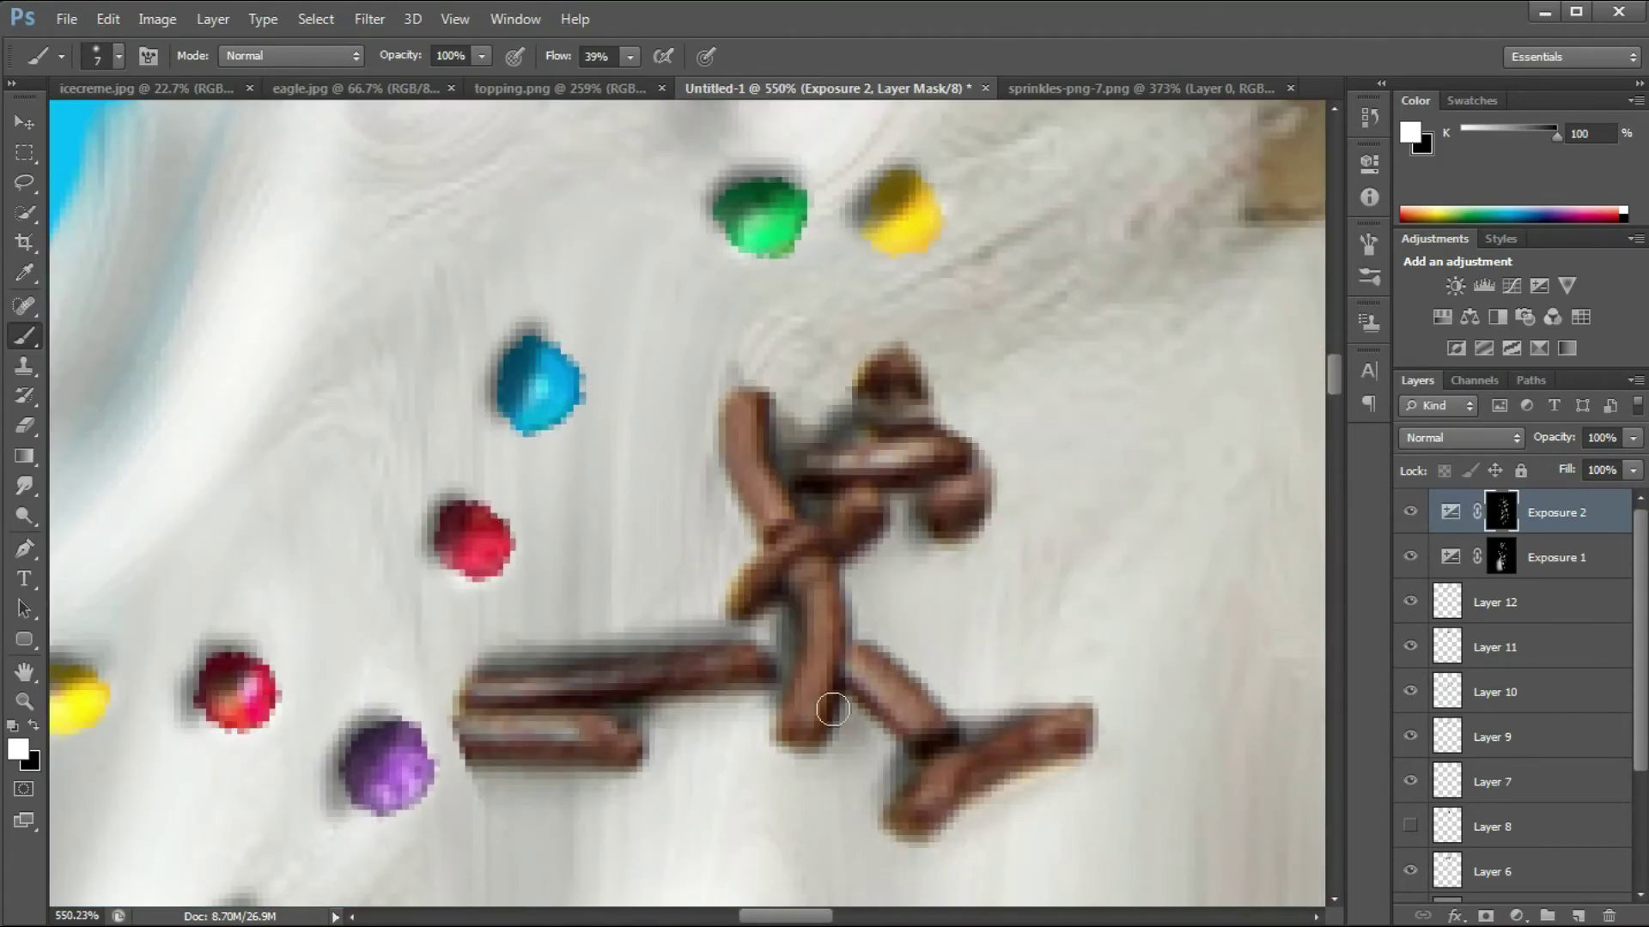
# Step: Check the painted highlights by hiding and showing the Exposure 2 layer again
pyautogui.scroll(-5, 964, 511)
pyautogui.click(1410, 513)
pyautogui.click(1410, 512)
# Step: Enlarge the brush to 30 px and switch the foreground colour to black for touching up the cherry area
pyautogui.scroll(3, 833, 327)
pyautogui.moveTo(755, 467); pyautogui.dragTo(781, 467)
pyautogui.scroll(1, 858, 678)
pyautogui.press('x')
pyautogui.scroll(-5, 968, 453)
pyautogui.scroll(6, 711, 176)
pyautogui.keyDown('ctrl'); pyautogui.click(1446, 646); pyautogui.keyUp('ctrl')
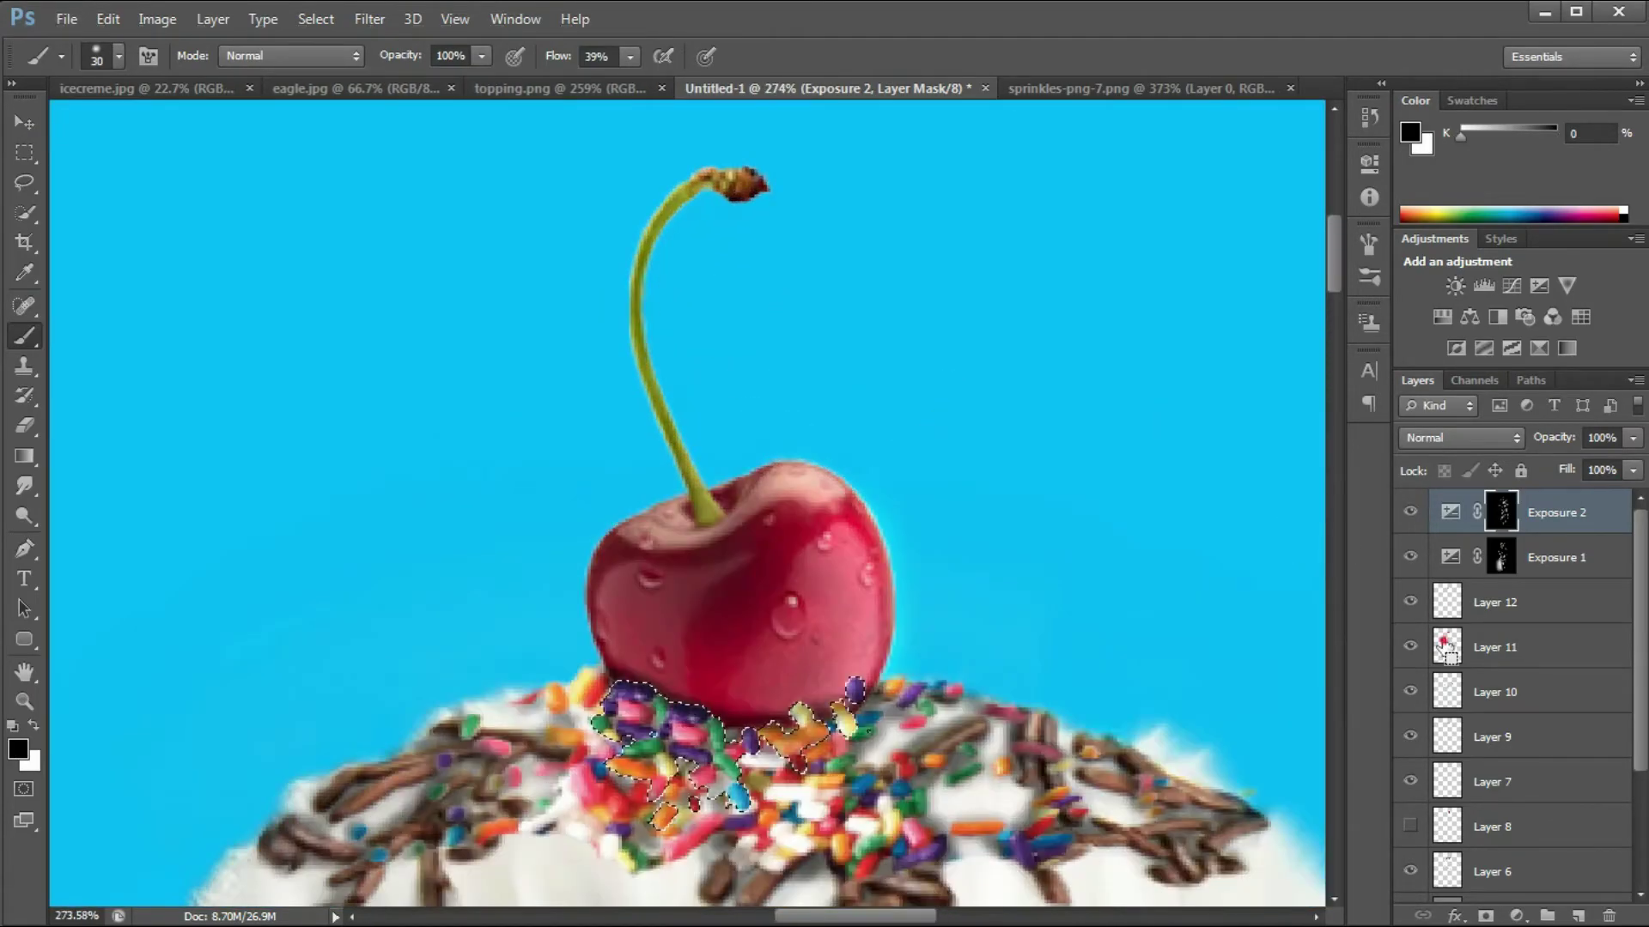
pyautogui.keyDown('ctrl'); pyautogui.click(1447, 601); pyautogui.keyUp('ctrl')
pyautogui.click(1495, 603)
pyautogui.scroll(1, 747, 472)
pyautogui.press('m')
pyautogui.scroll(-5, 781, 338)
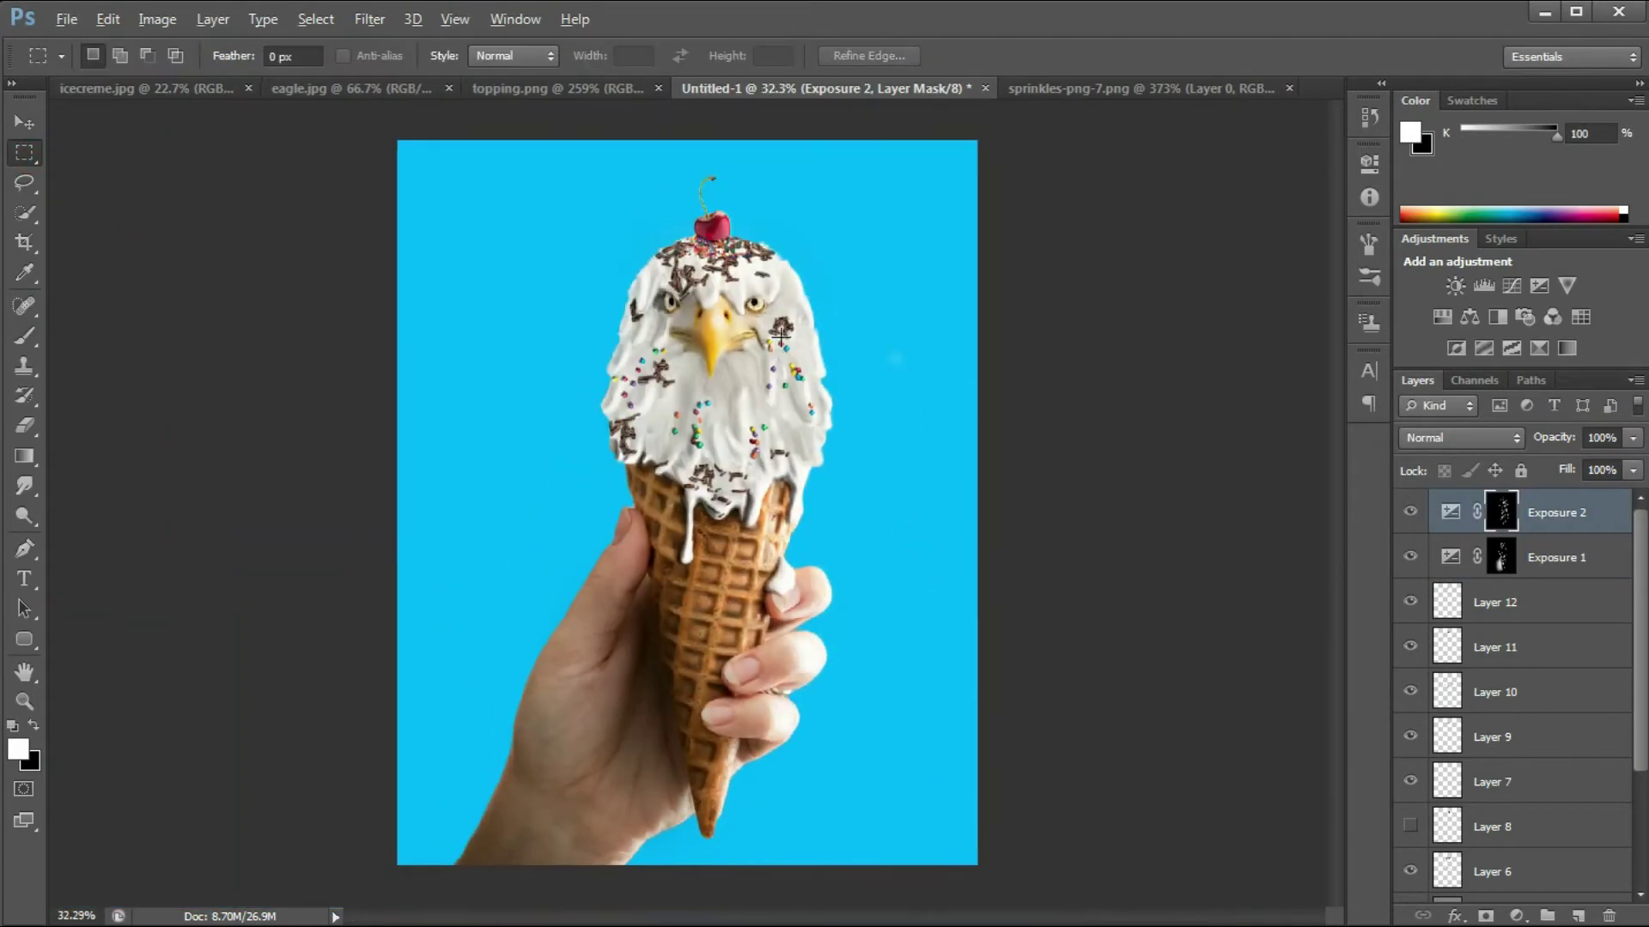
# Step: Paint black on the Exposure 1 mask with a smaller brush to clean up shading beside the cherry's left edge
pyautogui.scroll(7, 711, 249)
pyautogui.hotkey('alt', '[')
pyautogui.press('b')
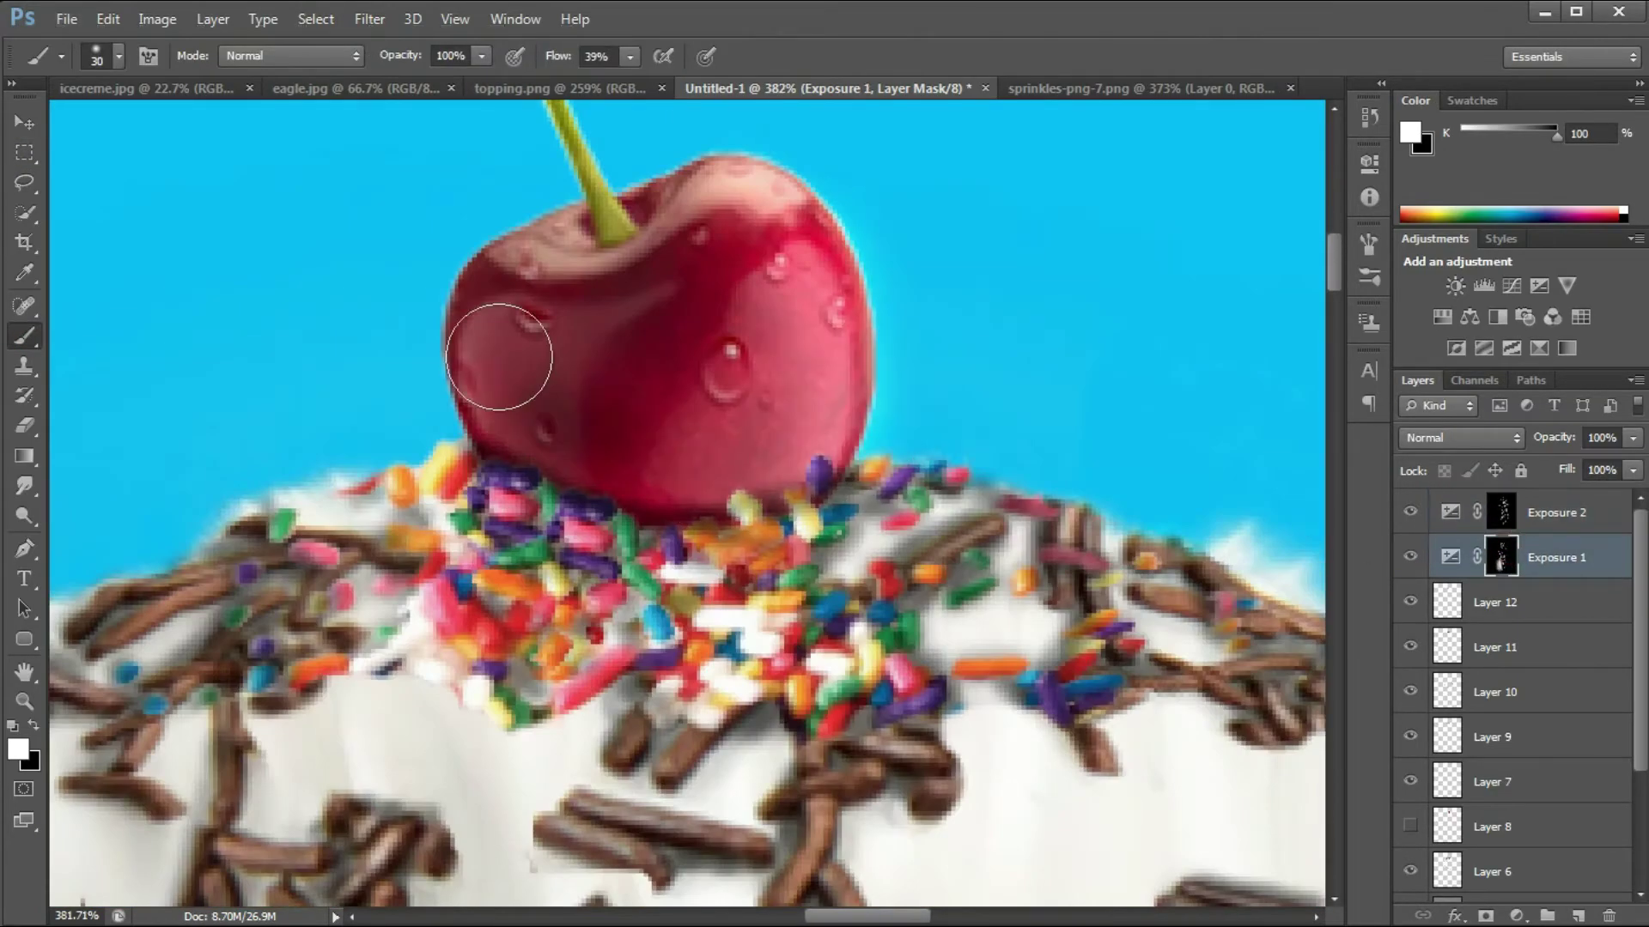
pyautogui.scroll(1, 421, 289)
pyautogui.press('x')
pyautogui.press('[')
pyautogui.press('[')
pyautogui.press('[')
pyautogui.press('[')
pyautogui.moveTo(434, 330); pyautogui.dragTo(438, 522)
# Step: Switch the brush colour back to white and load Layer 11's outline as a selection to confine shading on the Exposure 1 mask
pyautogui.scroll(-6, 695, 338)
pyautogui.scroll(7, 688, 326)
pyautogui.press('x')
pyautogui.scroll(-3, 658, 651)
pyautogui.keyDown('ctrl'); pyautogui.click(1446, 651); pyautogui.keyUp('ctrl')
pyautogui.scroll(3, 534, 489)
pyautogui.scroll(2, 632, 184)
pyautogui.press('m')
pyautogui.scroll(-6, 740, 352)
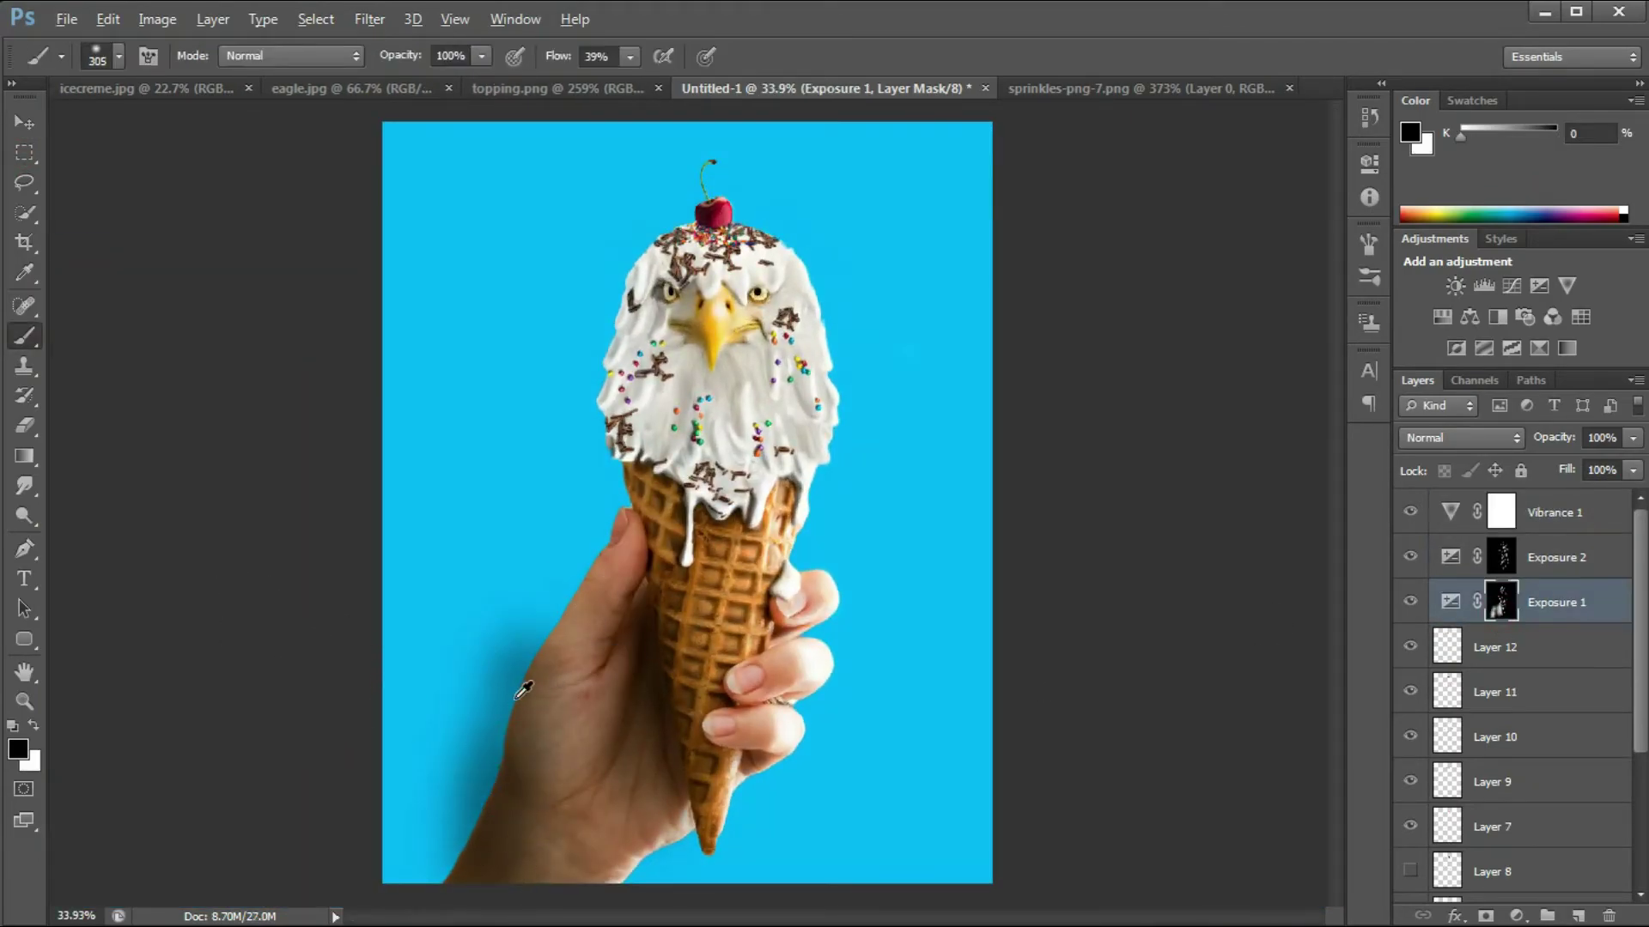
# Step: Remove the shadow spill from the blue background beside the hand, painting black on the Exposure 1 mask with a smaller brush
pyautogui.scroll(2, 523, 689)
pyautogui.press('[')
pyautogui.press('[')
pyautogui.scroll(-3, 459, 789)
pyautogui.moveTo(436, 729); pyautogui.dragTo(430, 706)
pyautogui.scroll(2, 536, 567)
pyautogui.scroll(-5, 534, 662)
# Step: Darken the edges of the Background layer with a Lens Correction vignette of amount -17 and midpoint +22
pyautogui.click(1555, 513)
pyautogui.scroll(-5, 1494, 687)
pyautogui.click(371, 22)
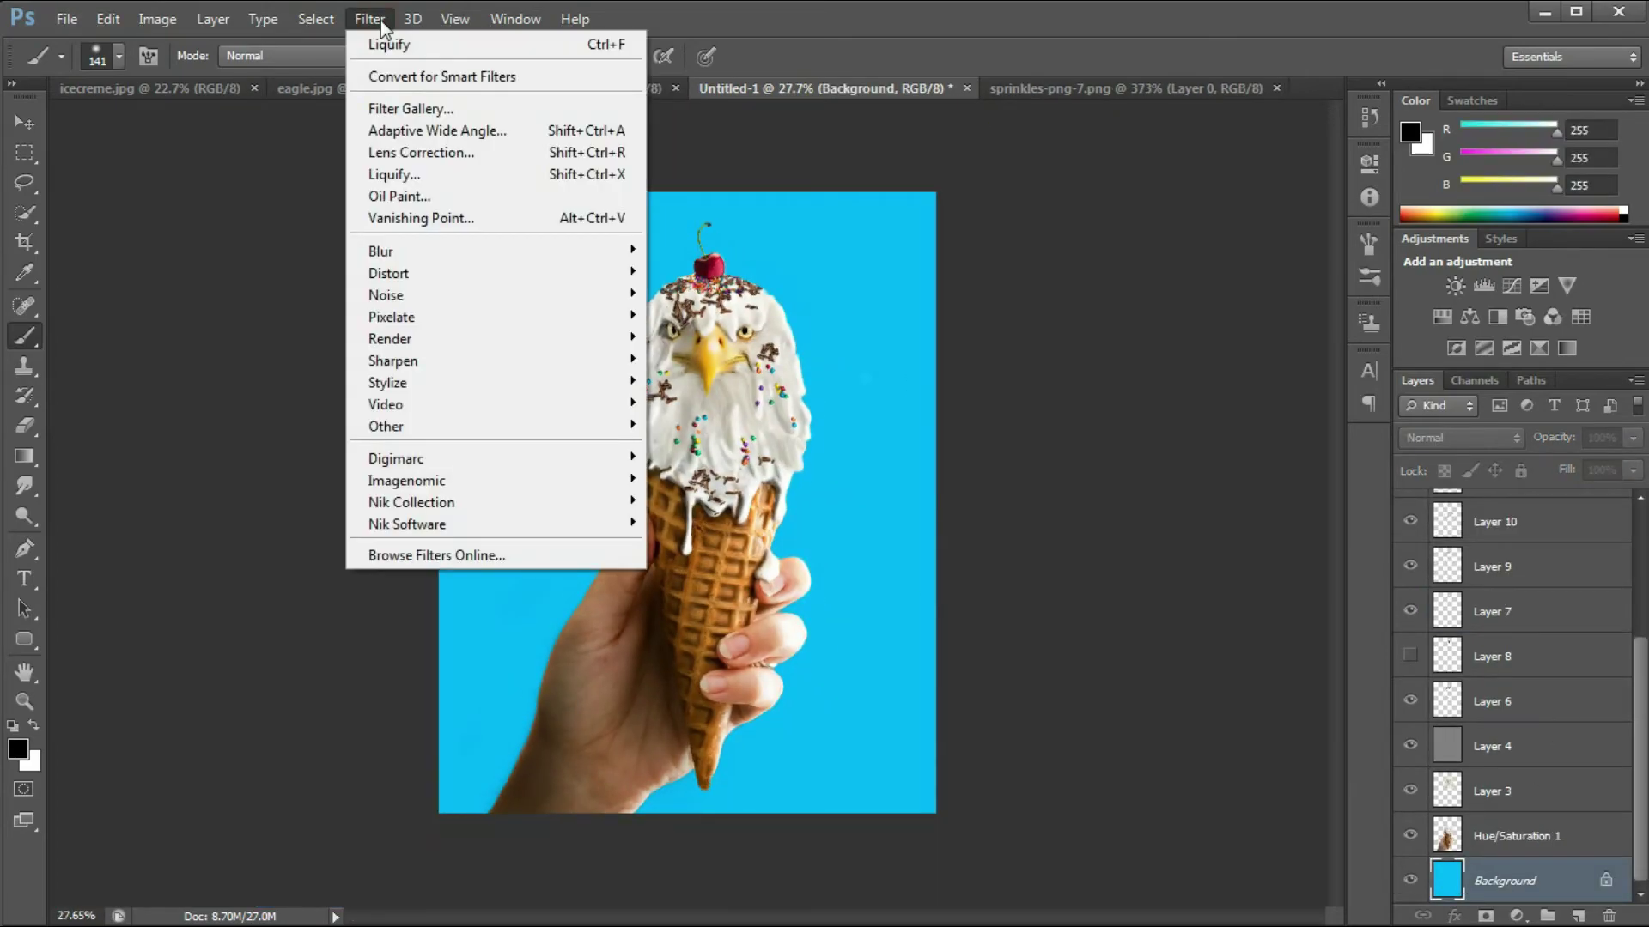
pyautogui.click(422, 153)
pyautogui.click(1363, 192)
pyautogui.click(1366, 540)
pyautogui.click(1320, 599)
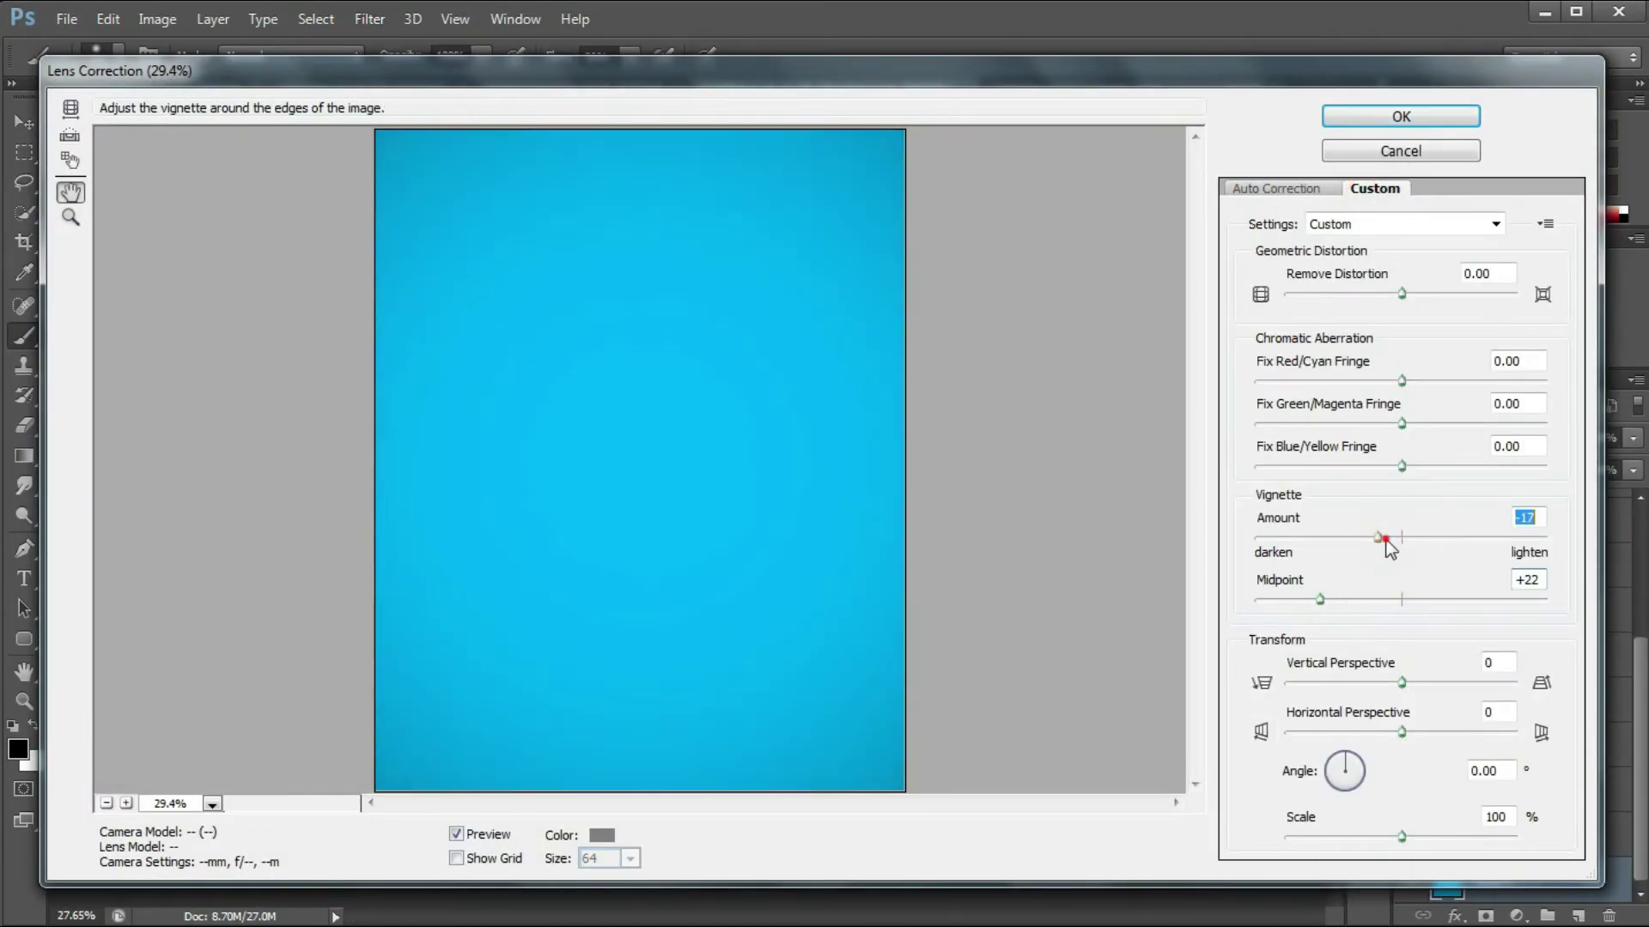
pyautogui.click(1400, 116)
# Step: Add a Gradient Fill layer on top with a custom white-to-transparent gradient
pyautogui.click(1517, 916)
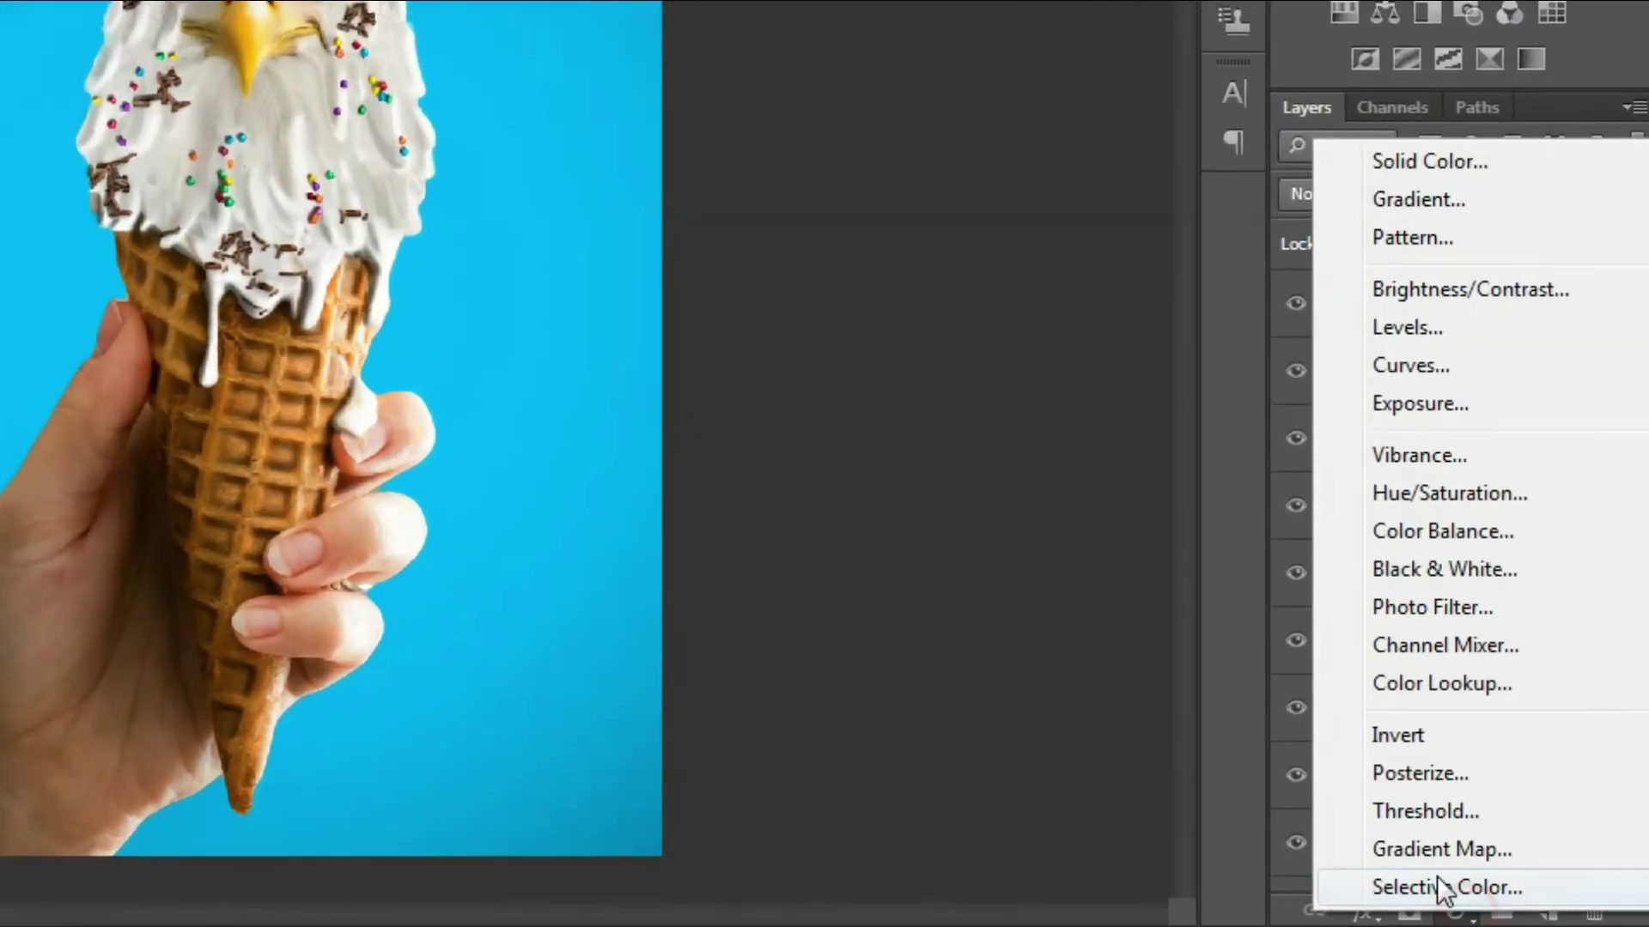
pyautogui.click(1425, 224)
pyautogui.click(1343, 359)
pyautogui.click(1108, 759)
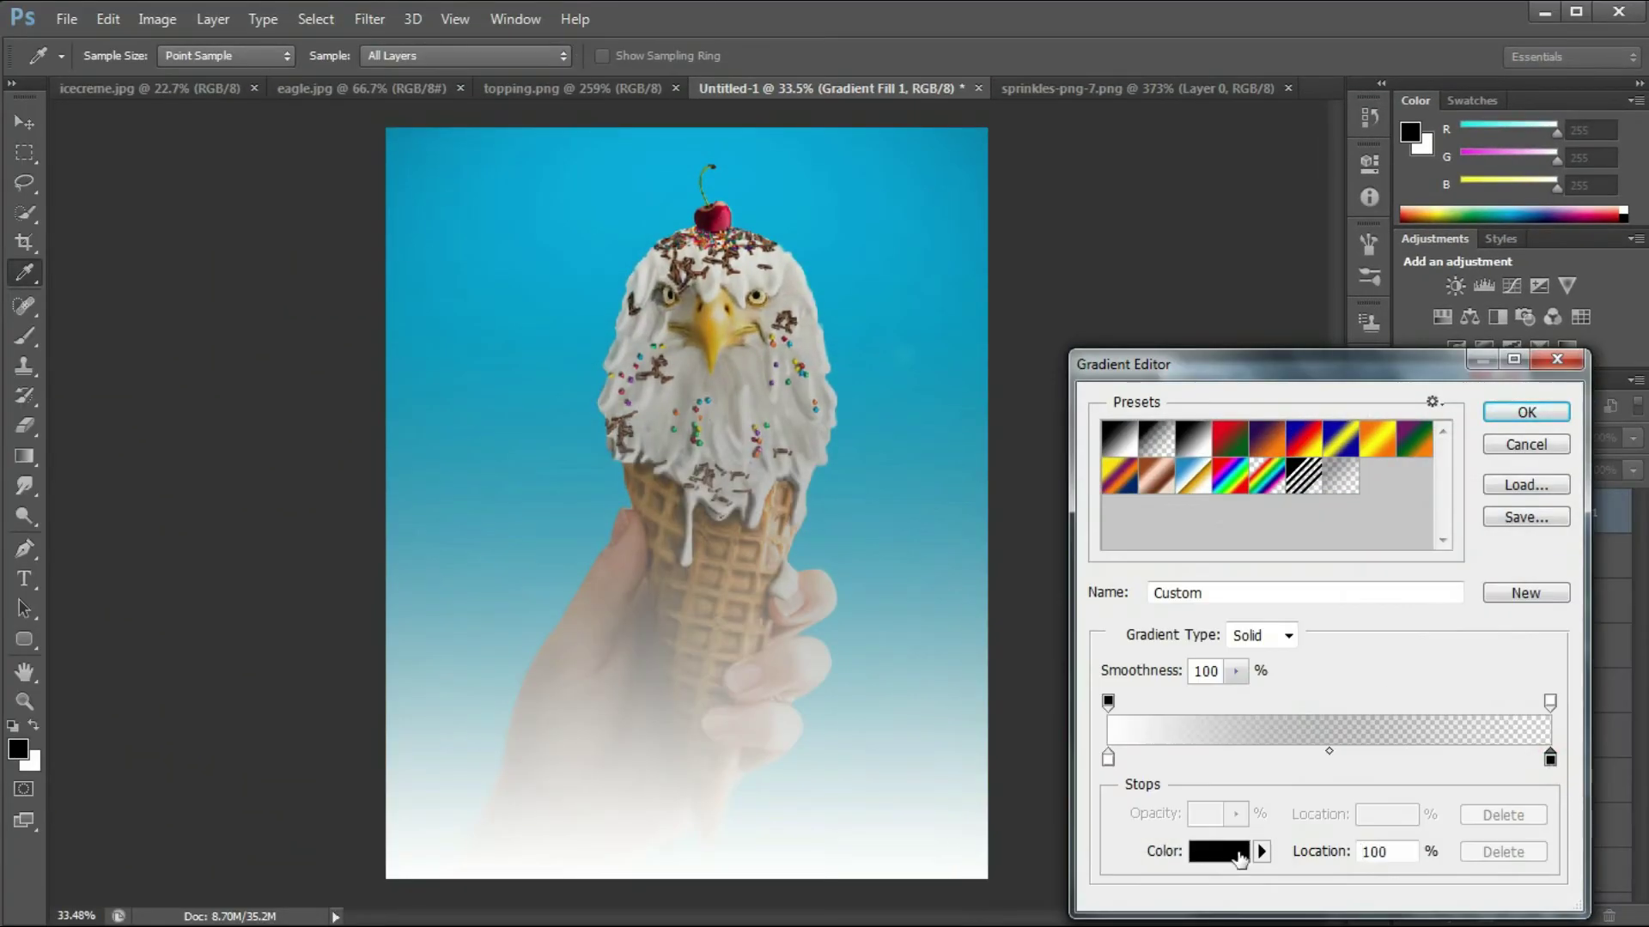
pyautogui.click(1526, 413)
# Step: Set the gradient fill layer to Screen mode at 20% opacity and adjust the gradient's settings
pyautogui.moveTo(1593, 461); pyautogui.dragTo(1579, 461)
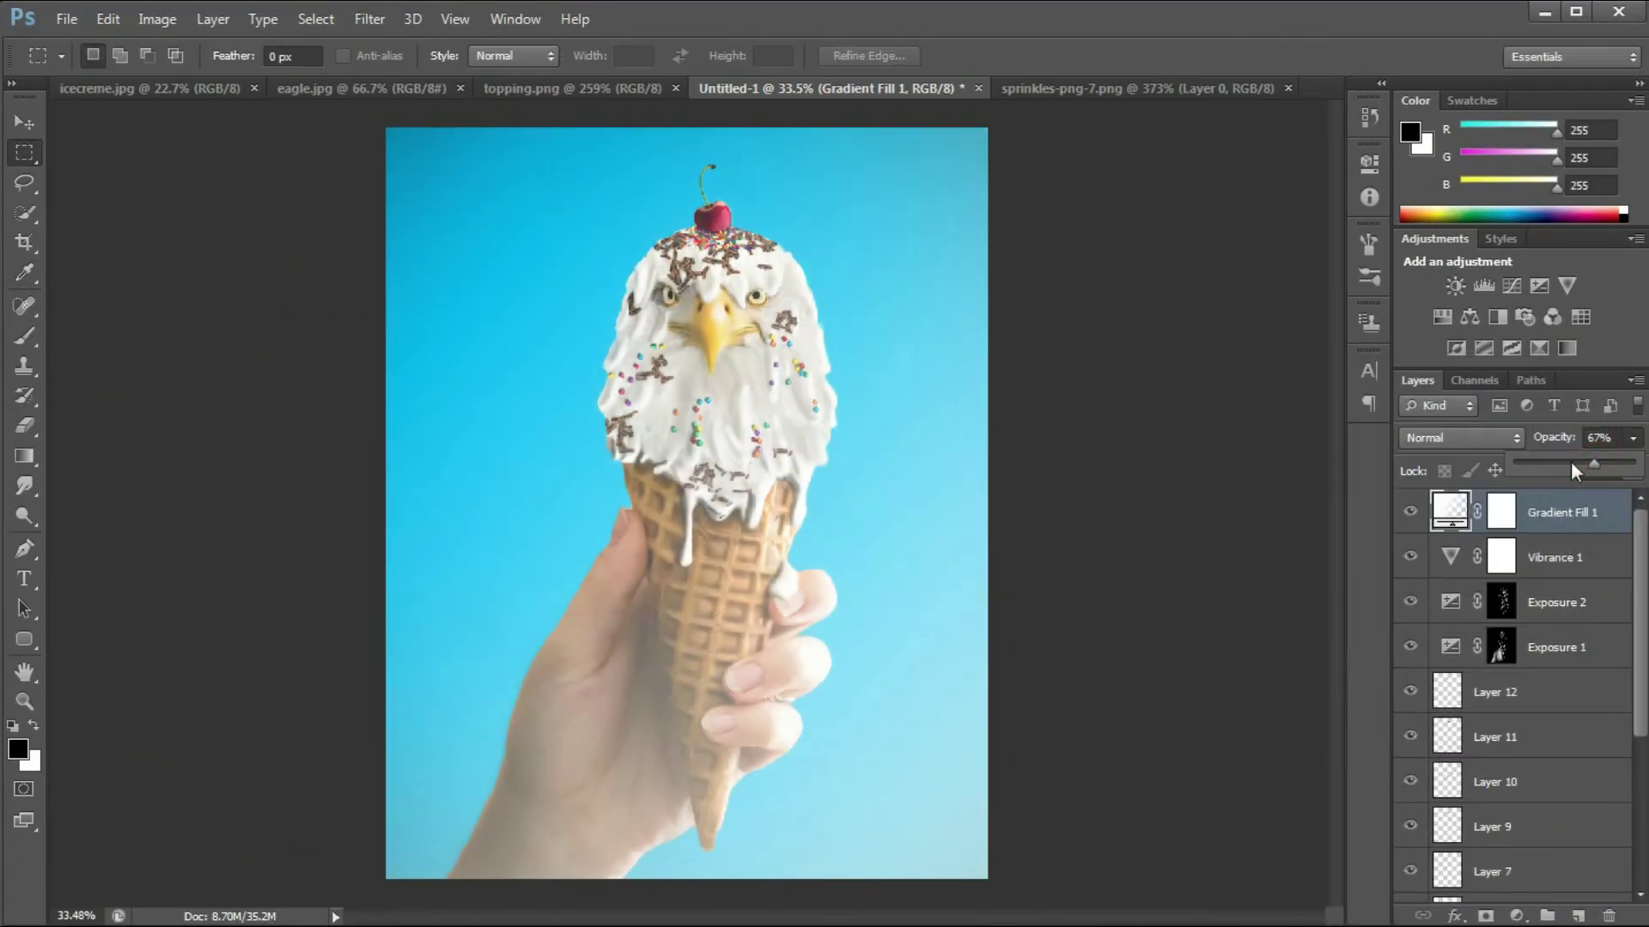
pyautogui.doubleClick(1449, 512)
pyautogui.moveTo(1298, 542); pyautogui.dragTo(1291, 572)
pyautogui.click(1251, 491)
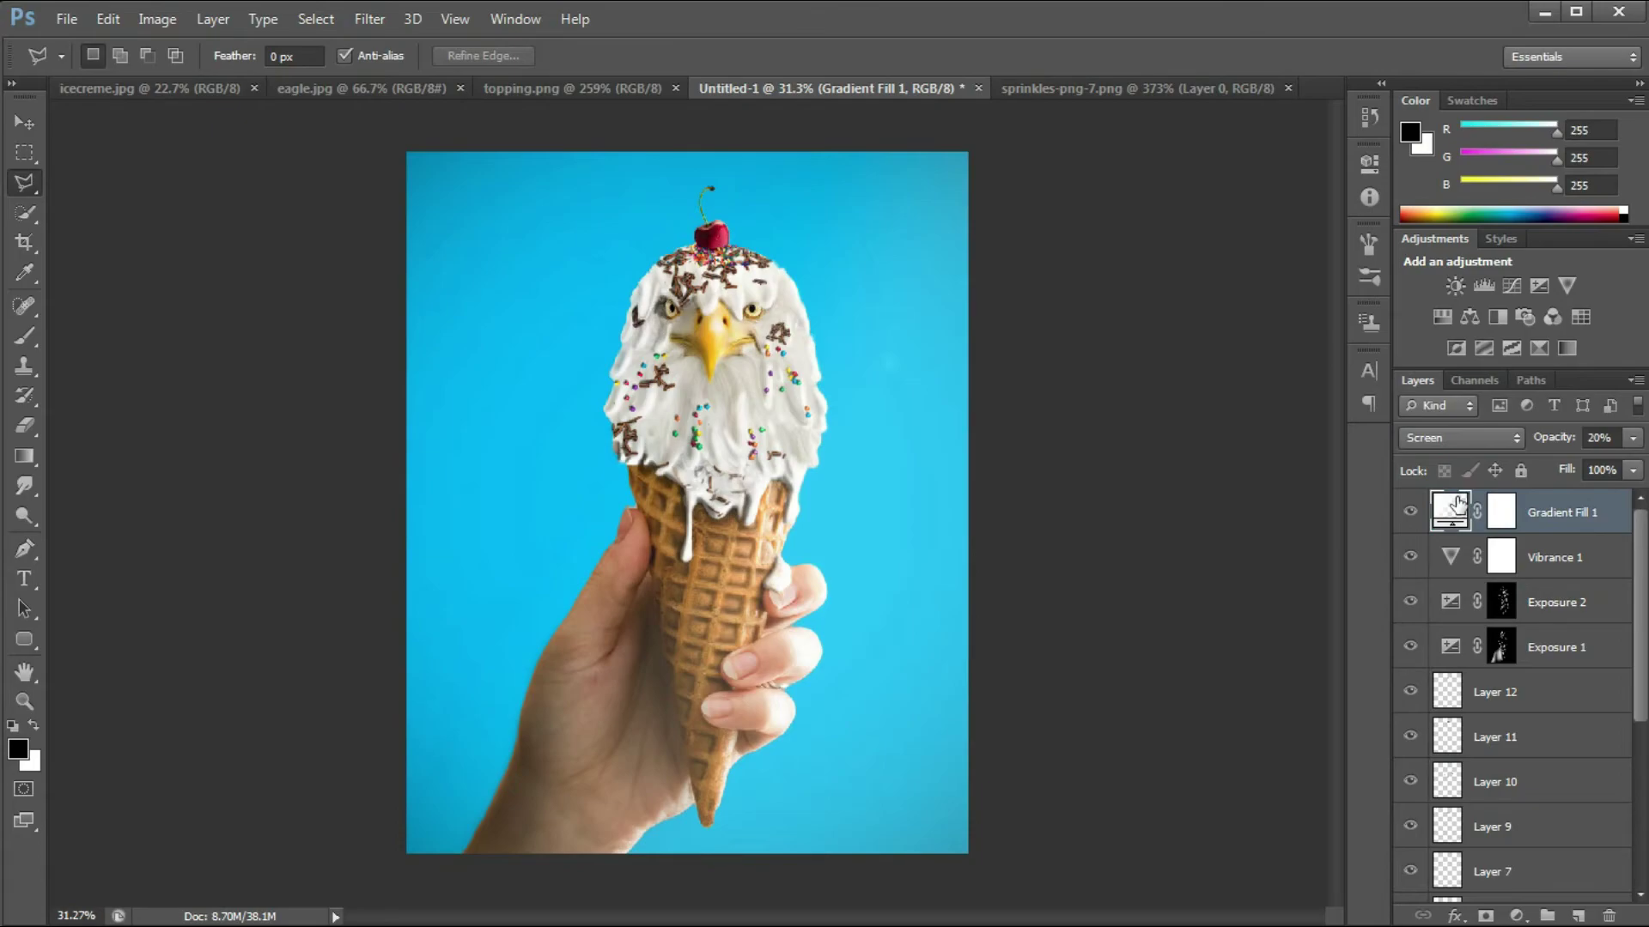
# Step: Stamp all visible layers into a new layer and apply a High Pass filter with a 4.3 px radius to its duplicate
pyautogui.hotkey('ctrl', 'alt', 'shift', 'e')
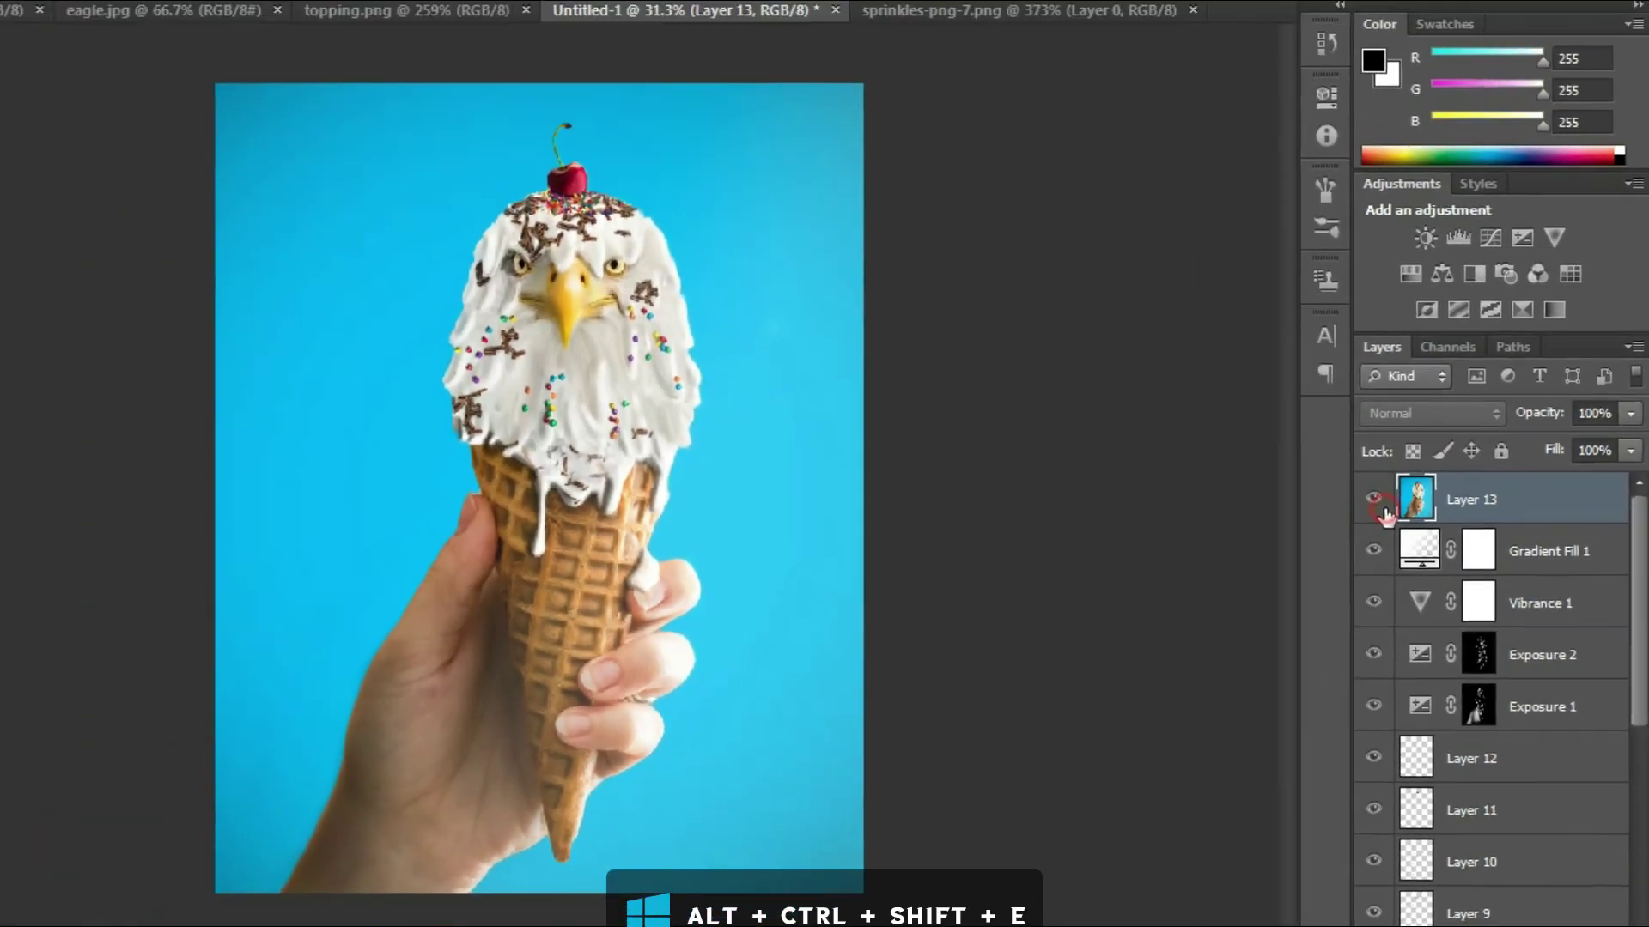
pyautogui.hotkey('ctrl', 'j')
pyautogui.click(384, 21)
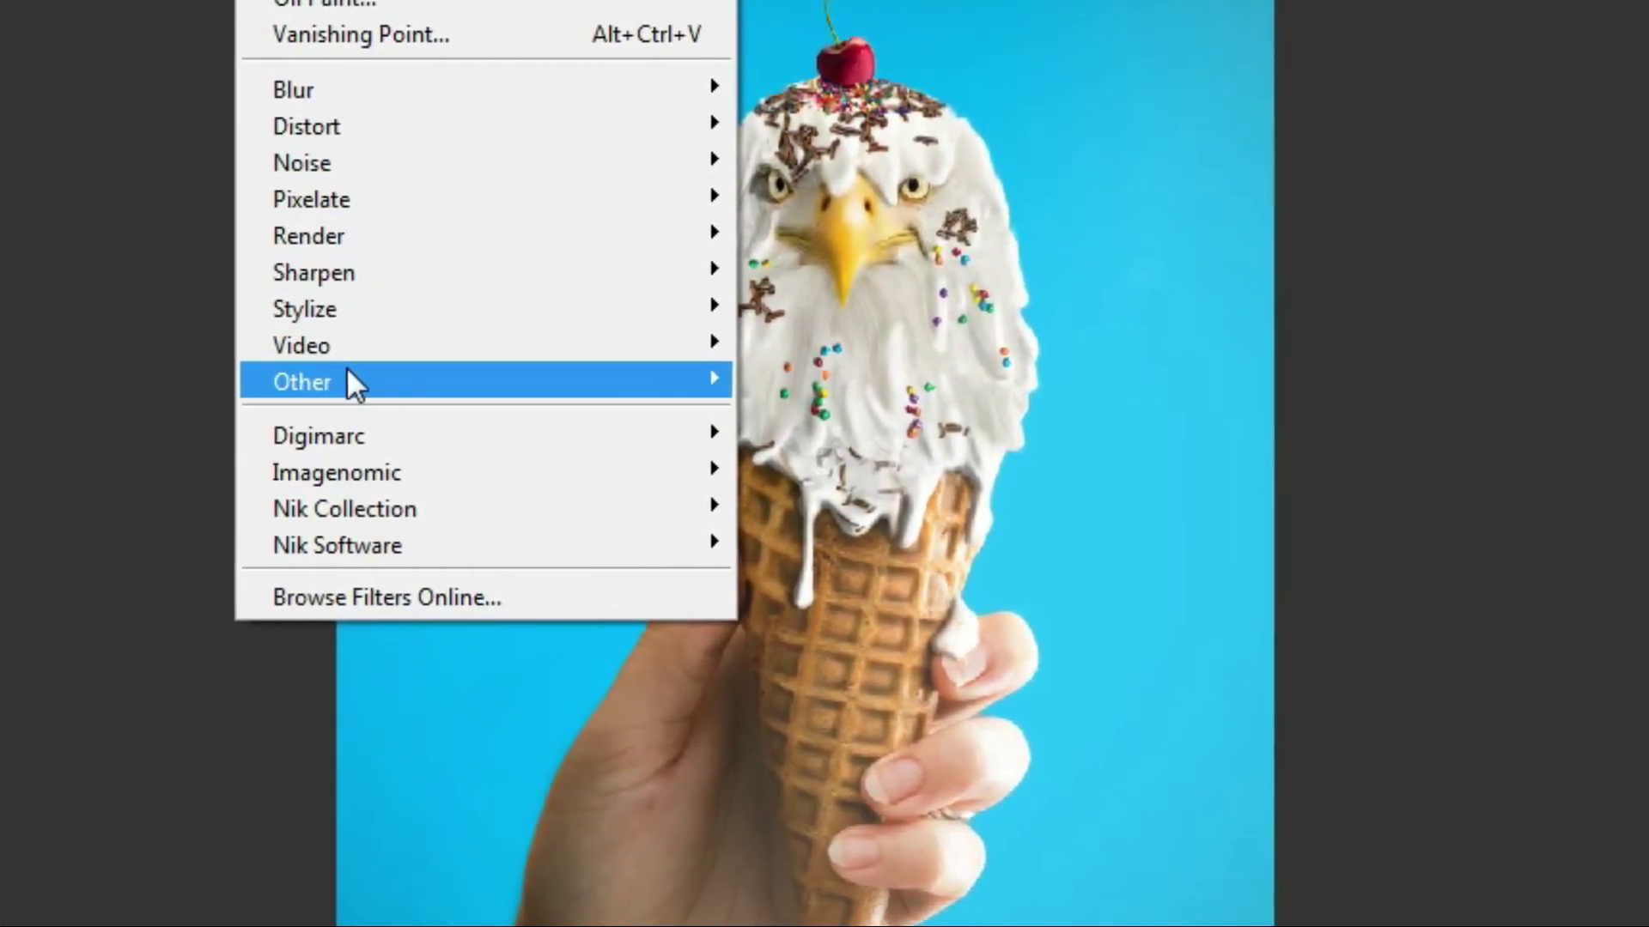
pyautogui.moveTo(349, 379)
pyautogui.click(674, 429)
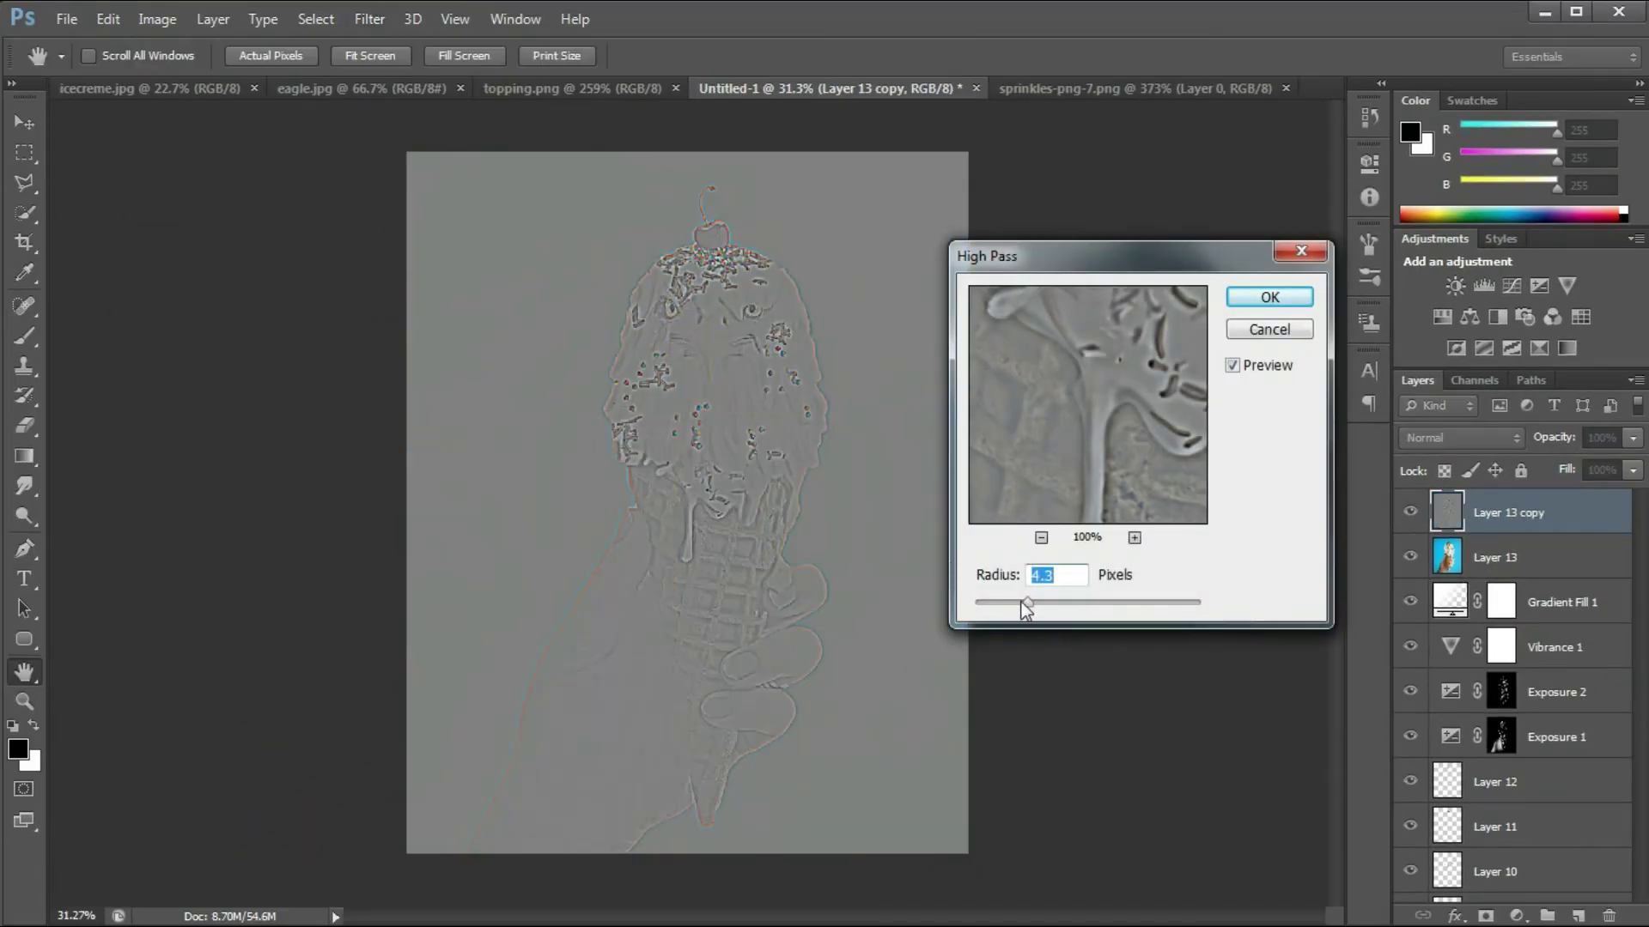
pyautogui.click(1269, 297)
# Step: Blend the high-pass copy in Overlay mode at 72% opacity to sharpen the image
pyautogui.click(1444, 440)
pyautogui.click(1433, 259)
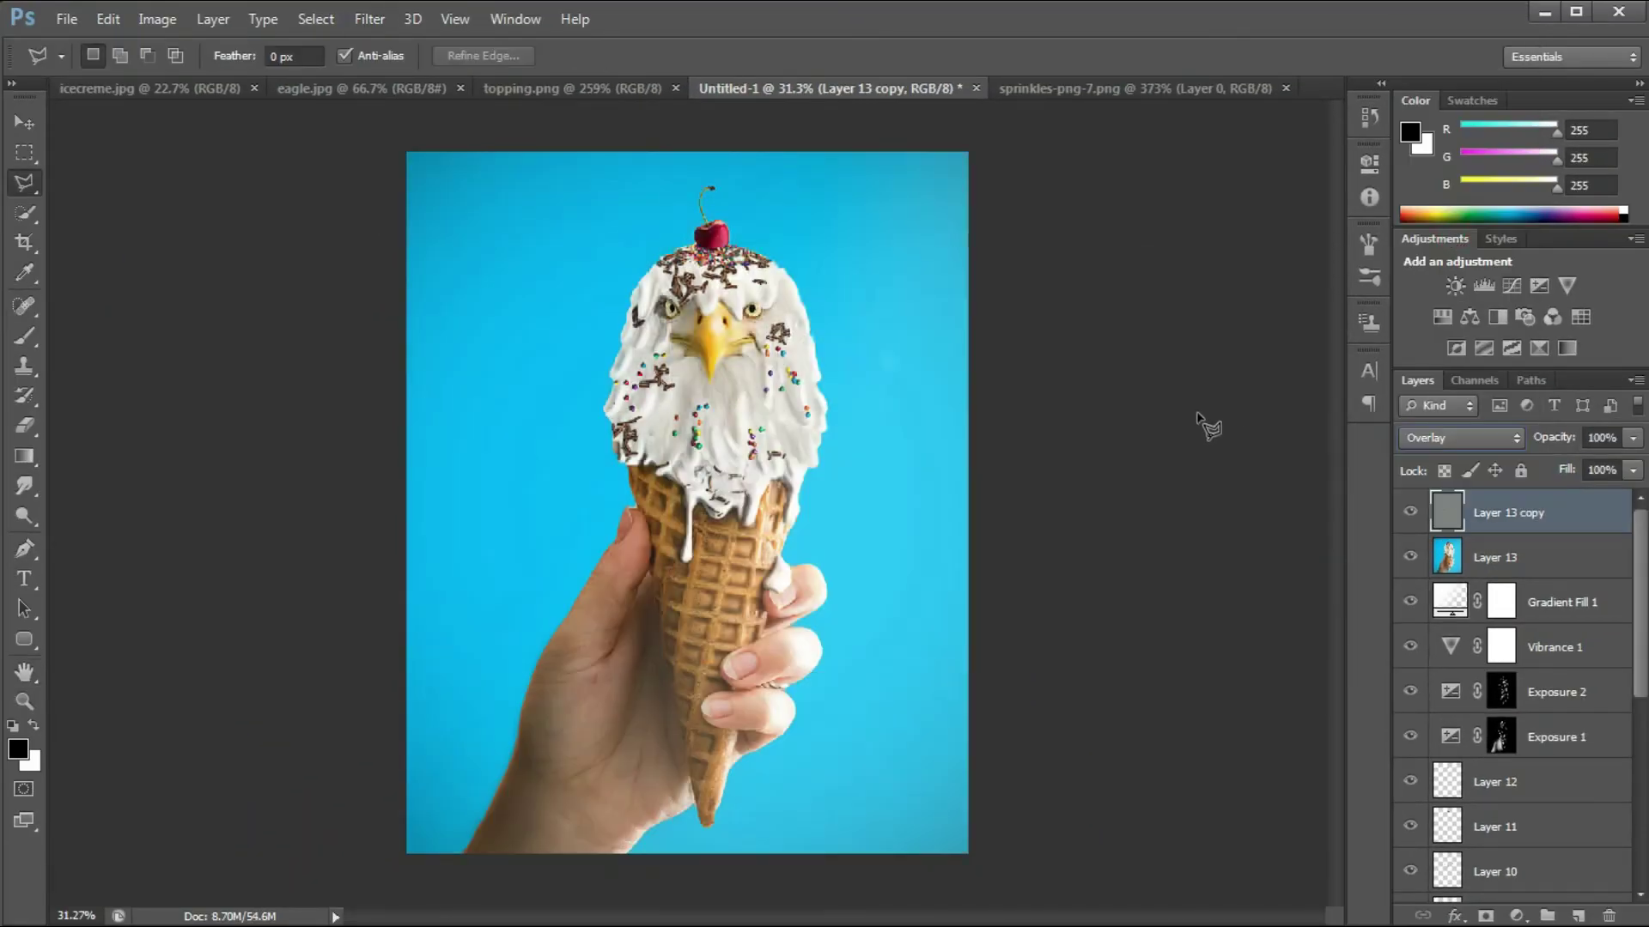
pyautogui.moveTo(1631, 464); pyautogui.dragTo(1617, 466)
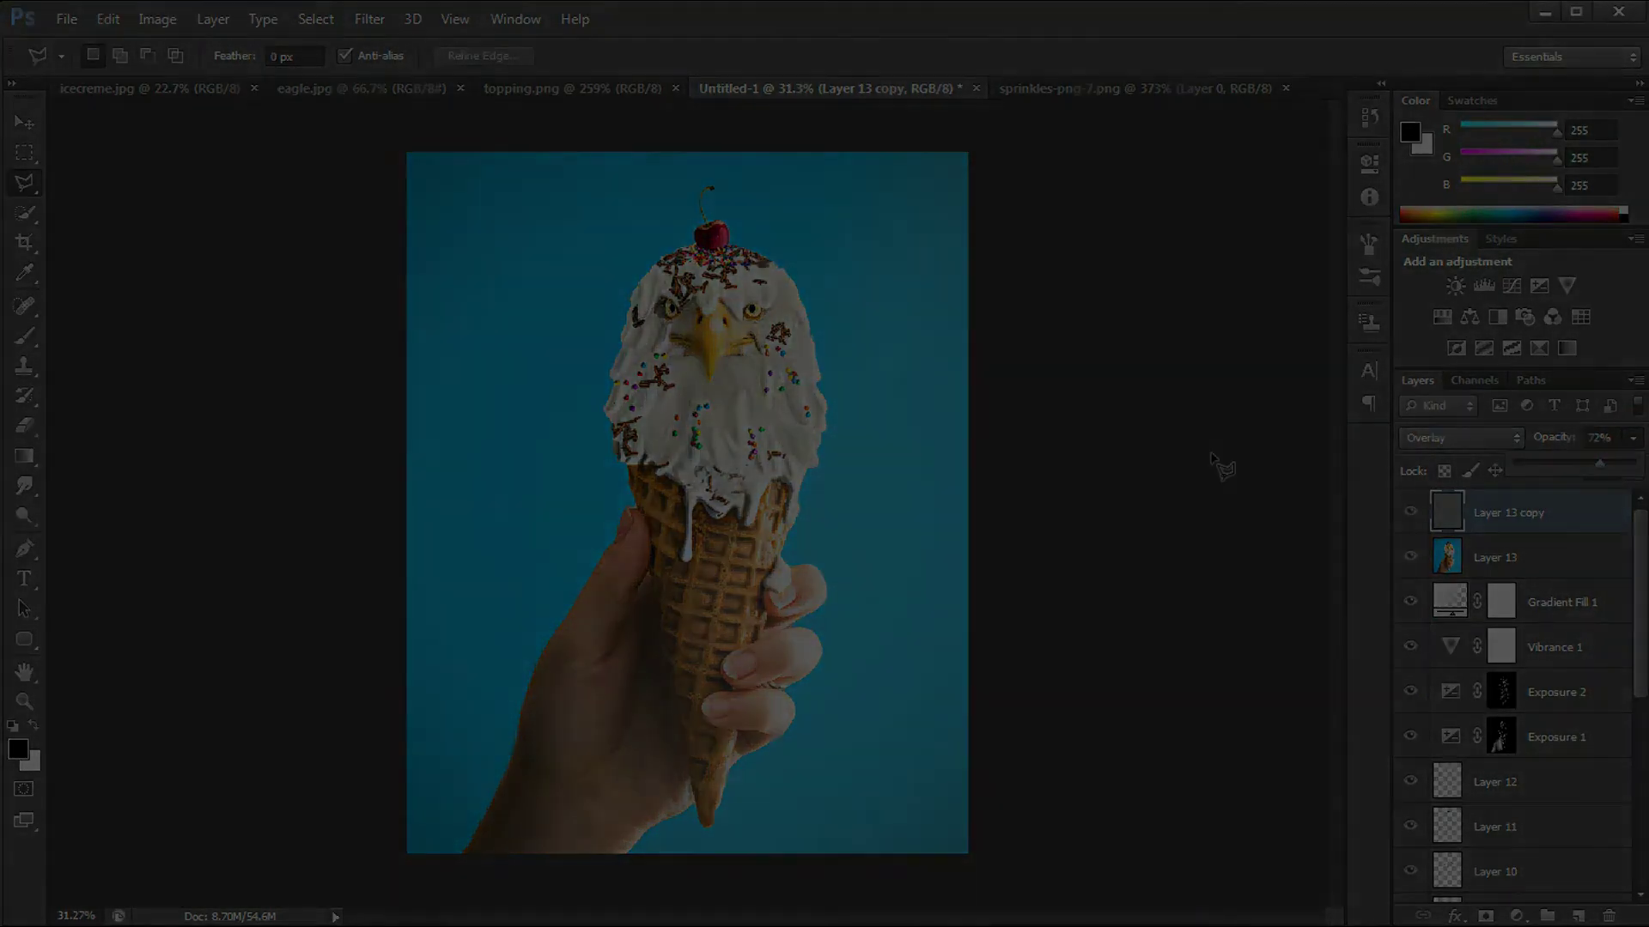